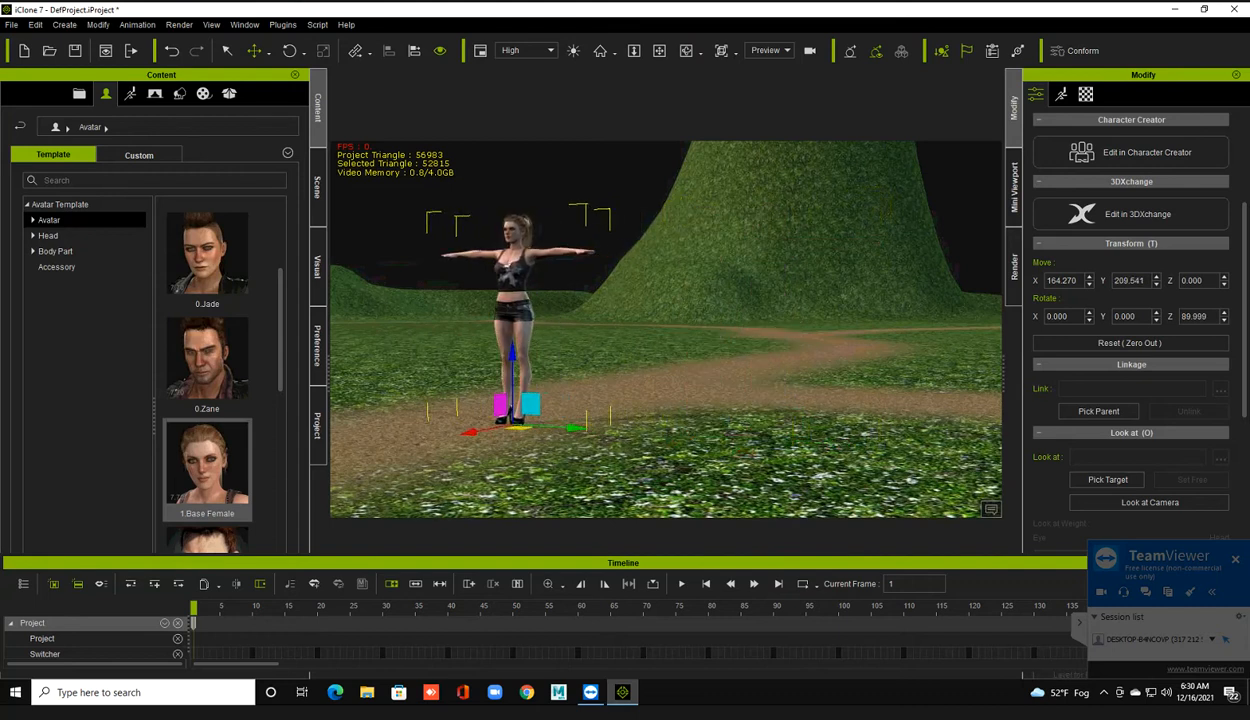
- Show the avatar in side view and record a Motion Puppet walk clip using the second female "02_Basi..." motion from the Move category
{"action": "right_click_drag", "start_coordinate": [600, 400], "coordinate": [450, 398]}
{"action": "key", "text": "x"}
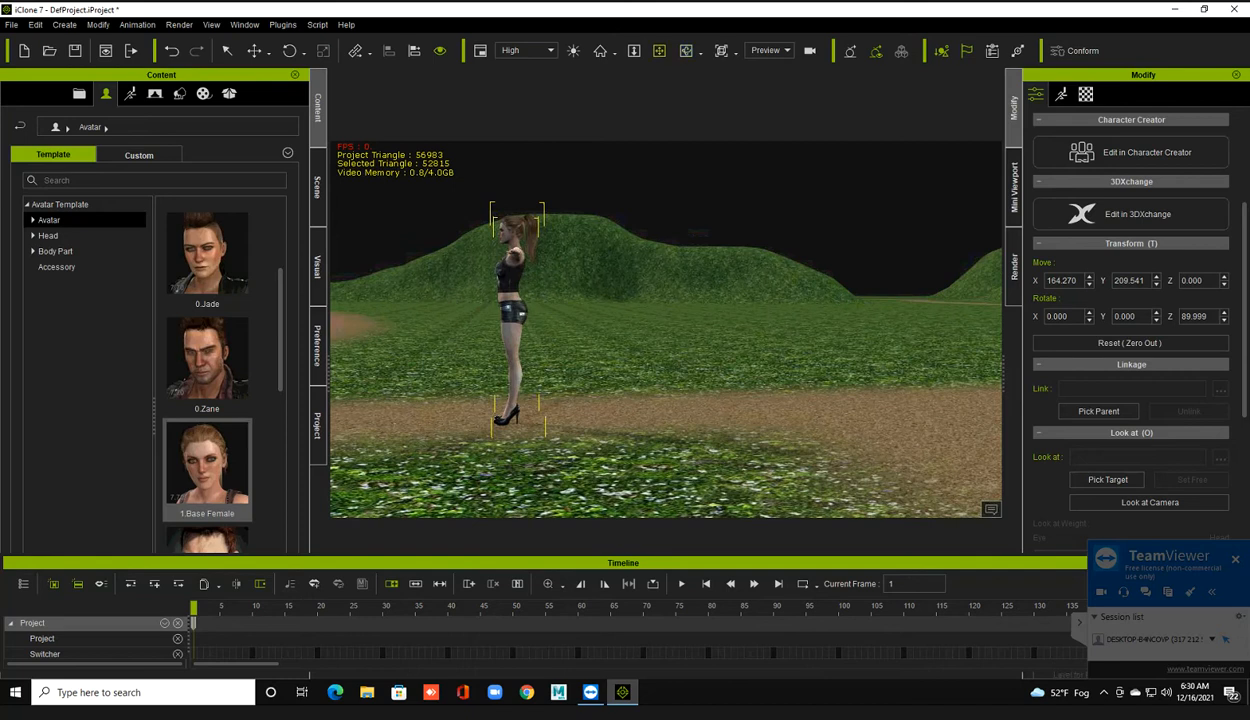
{"action": "left_click_drag", "start_coordinate": [500, 380], "coordinate": [810, 379]}
{"action": "left_click_drag", "start_coordinate": [841, 312], "coordinate": [863, 312]}
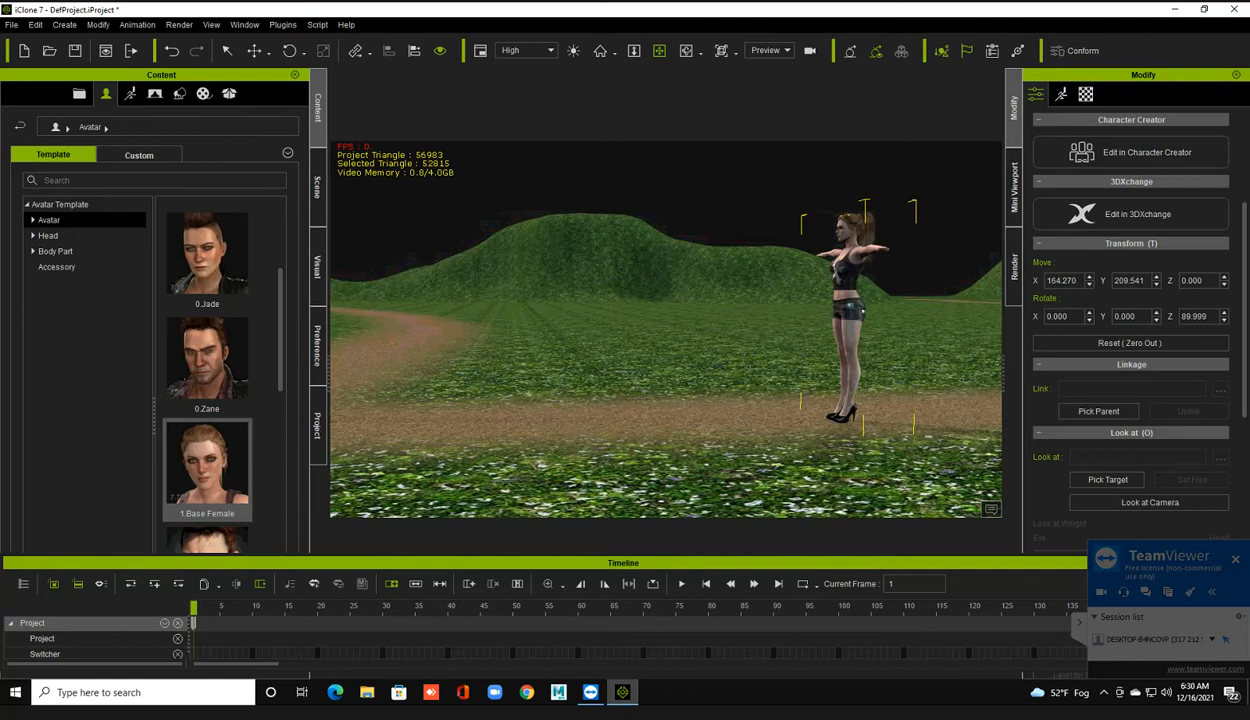
{"action": "left_click", "coordinate": [1061, 93]}
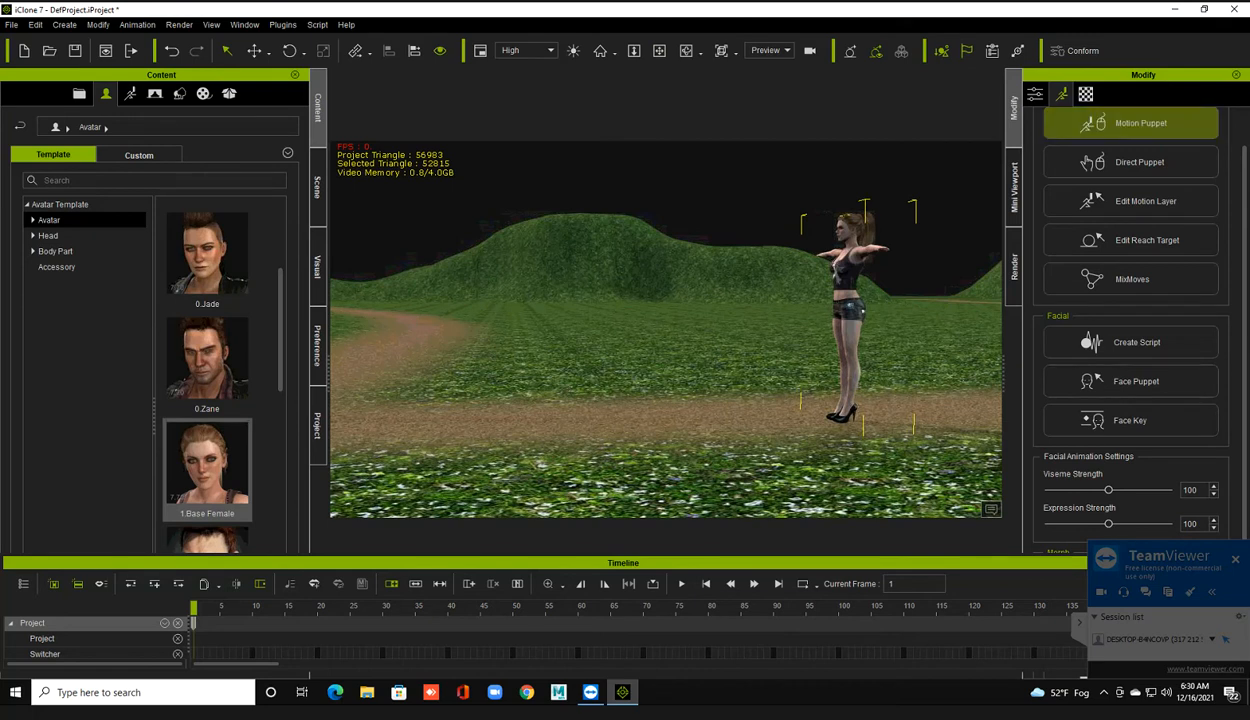
{"action": "left_click", "coordinate": [1131, 123]}
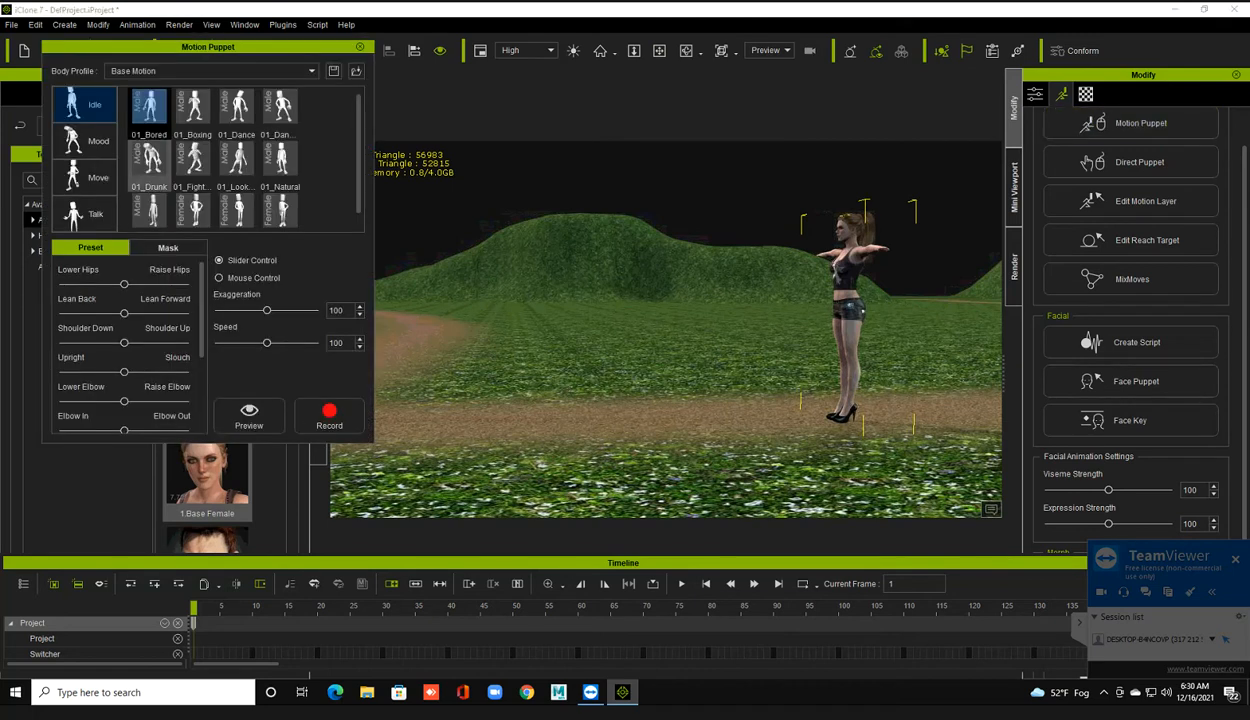
{"action": "left_click", "coordinate": [80, 172]}
{"action": "left_click", "coordinate": [193, 200]}
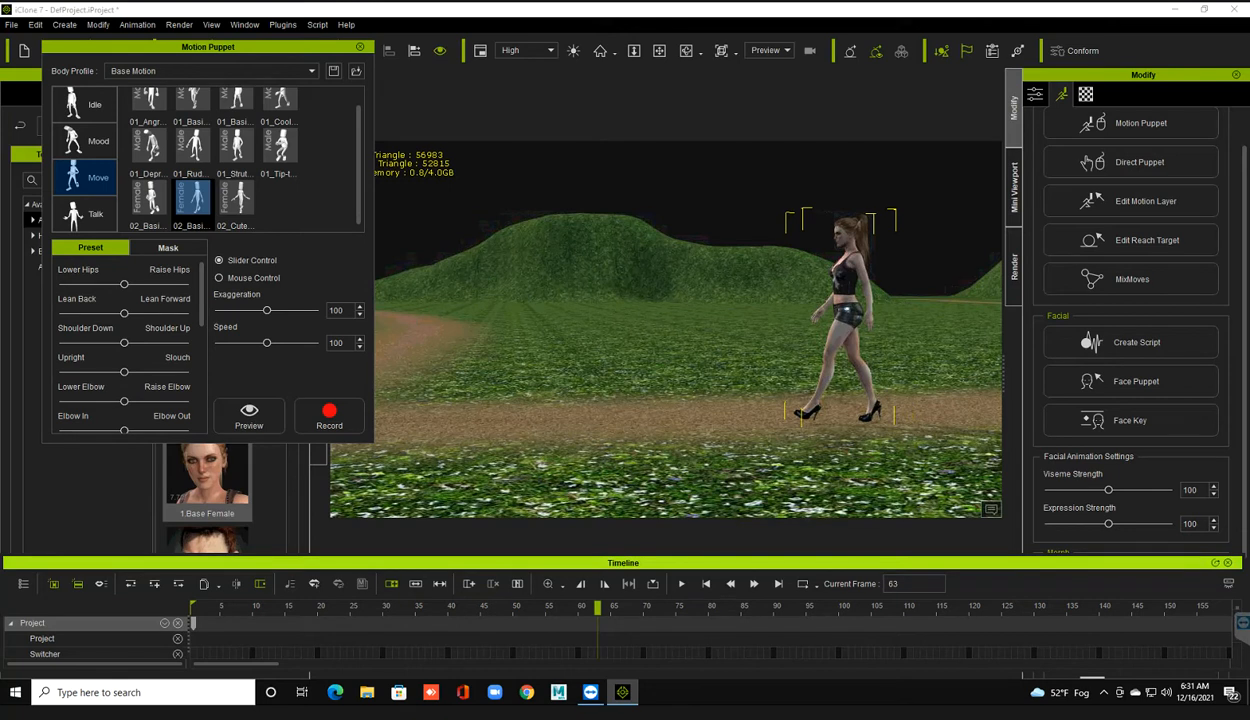
- Reopen the timeline and enlarge it until the Base Female avatar's Motion track can be seen
{"action": "left_click", "coordinate": [1228, 563]}
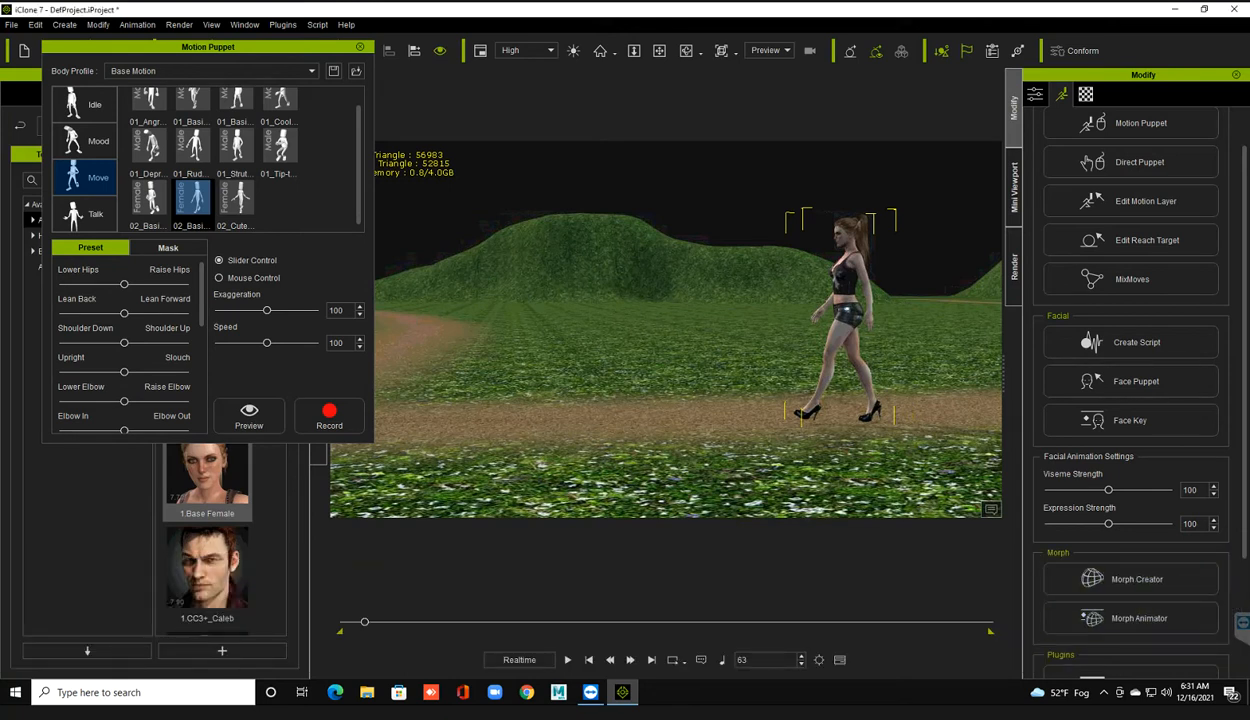
{"action": "left_click", "coordinate": [839, 660]}
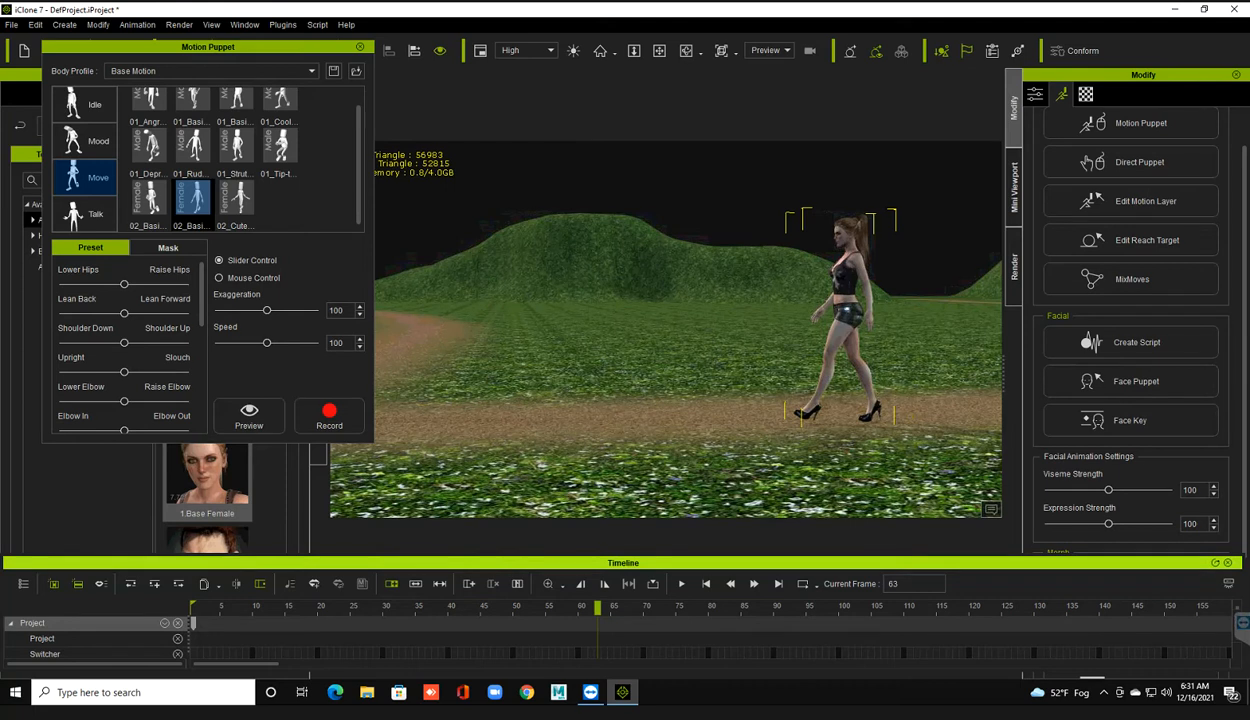
{"action": "left_click_drag", "start_coordinate": [624, 587], "coordinate": [624, 650]}
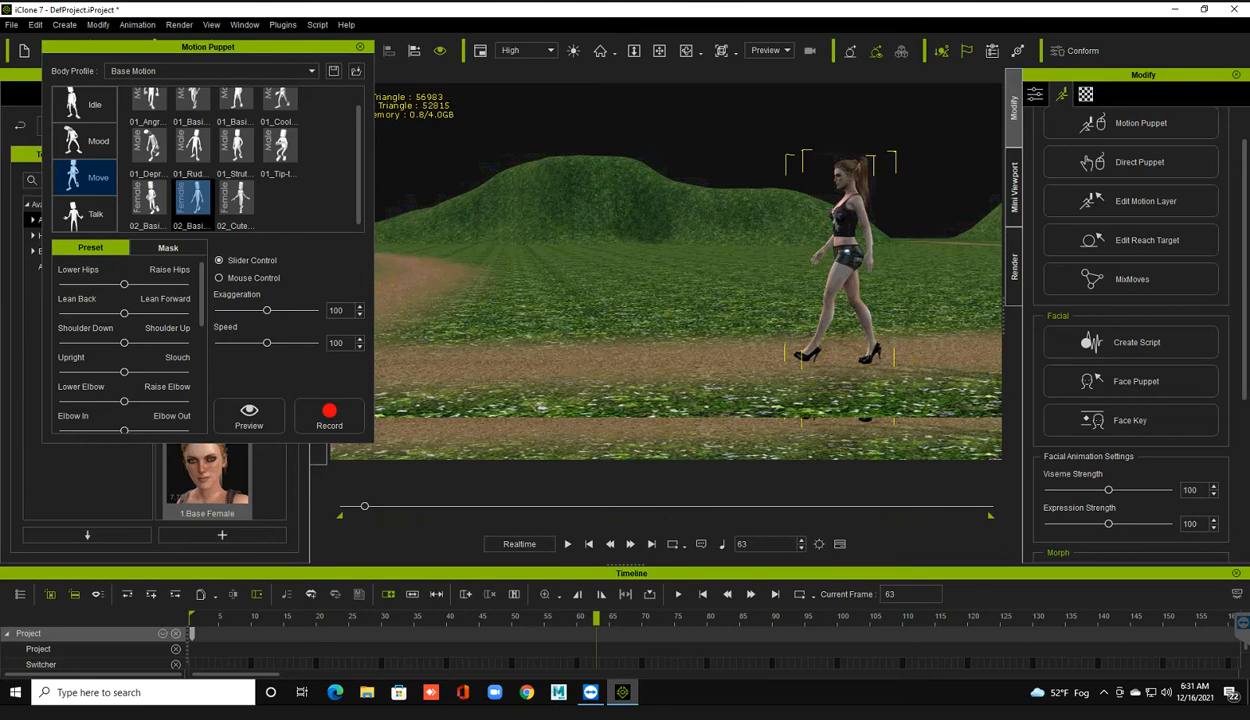
{"action": "left_click_drag", "start_coordinate": [626, 566], "coordinate": [626, 472]}
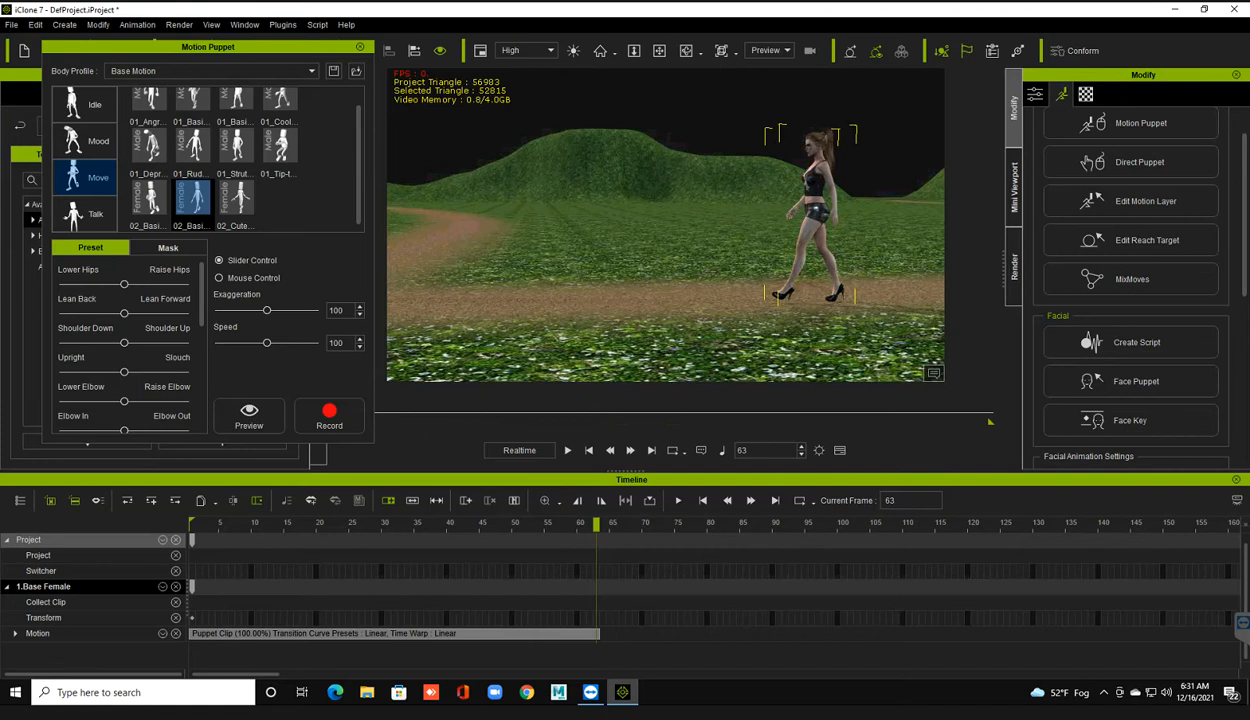
- Play the recorded walk clip from frame 1 to review the in-place motion
{"action": "left_click_drag", "start_coordinate": [597, 525], "coordinate": [192, 525]}
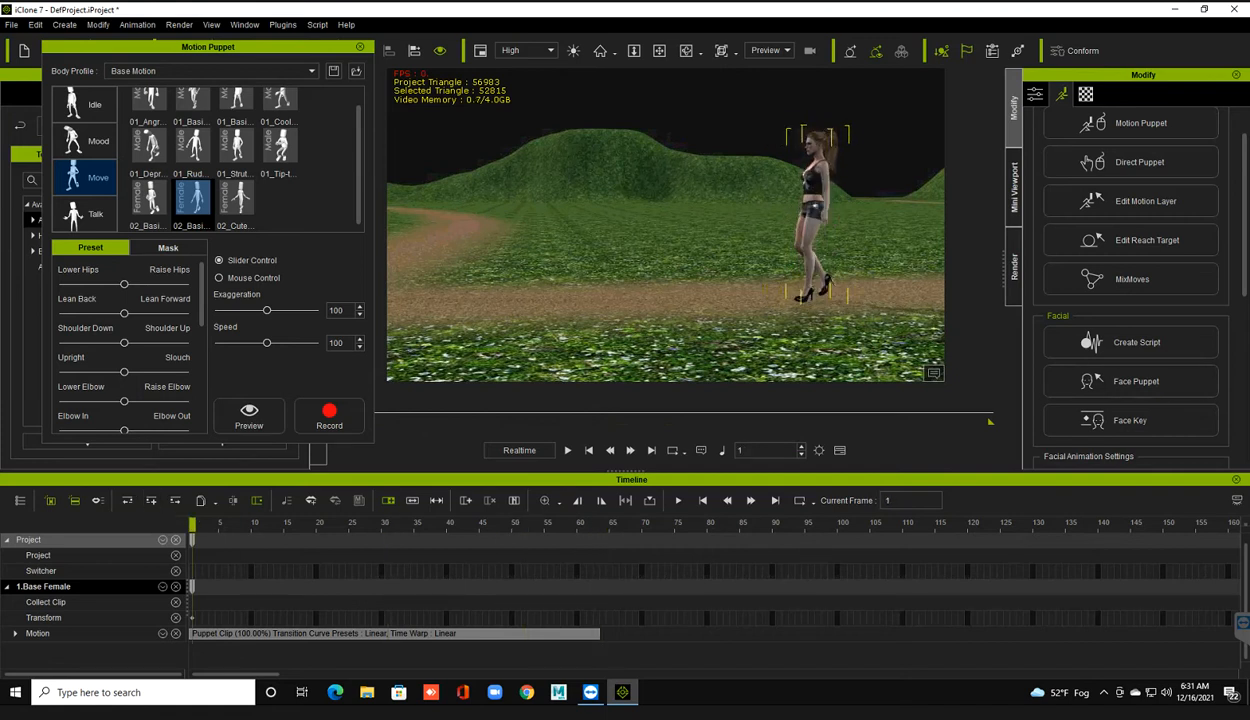
{"action": "left_click", "coordinate": [567, 450]}
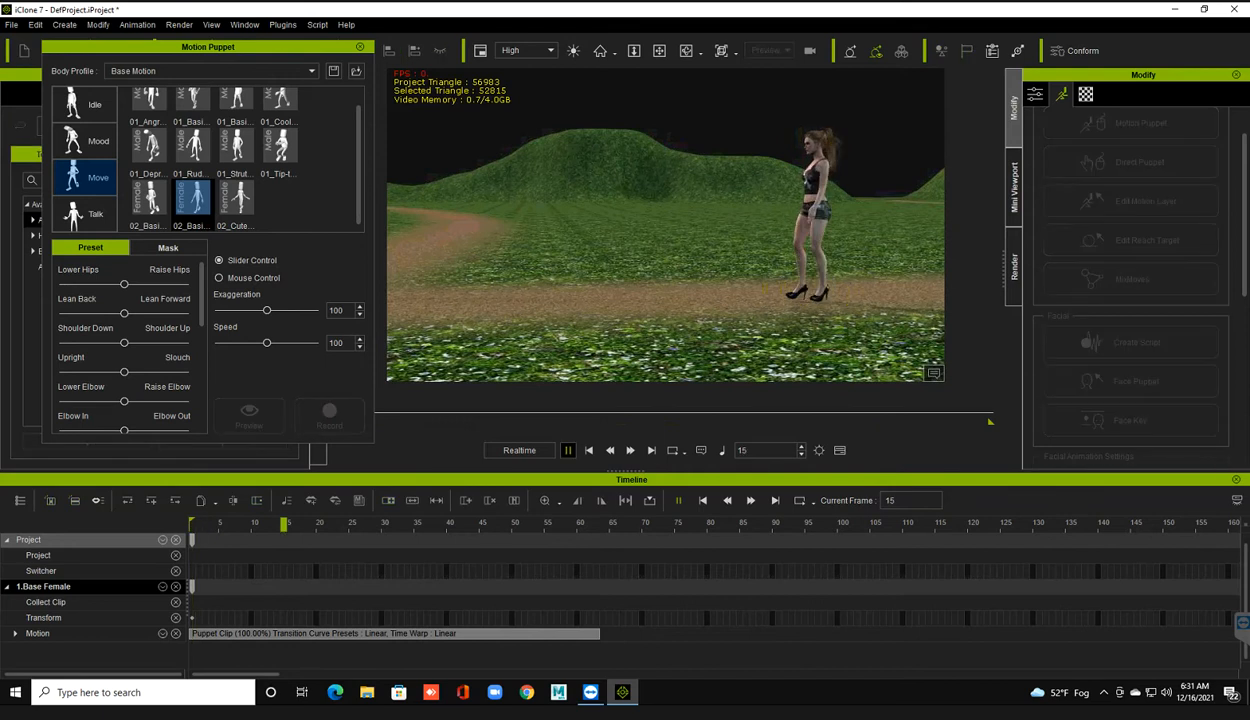
{"action": "key", "text": "space"}
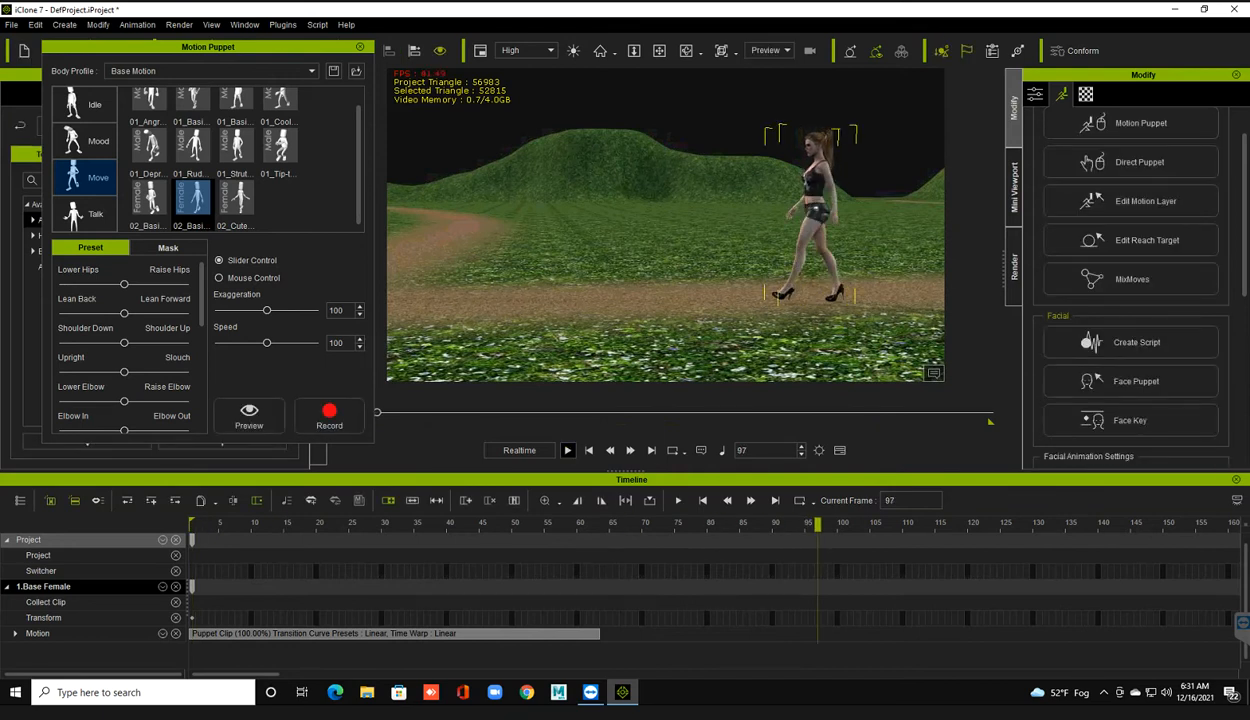
- Close Motion Puppet and, at frame 64, move the avatar forward along the dirt path to key its end position
{"action": "left_click_drag", "start_coordinate": [589, 525], "coordinate": [603, 525]}
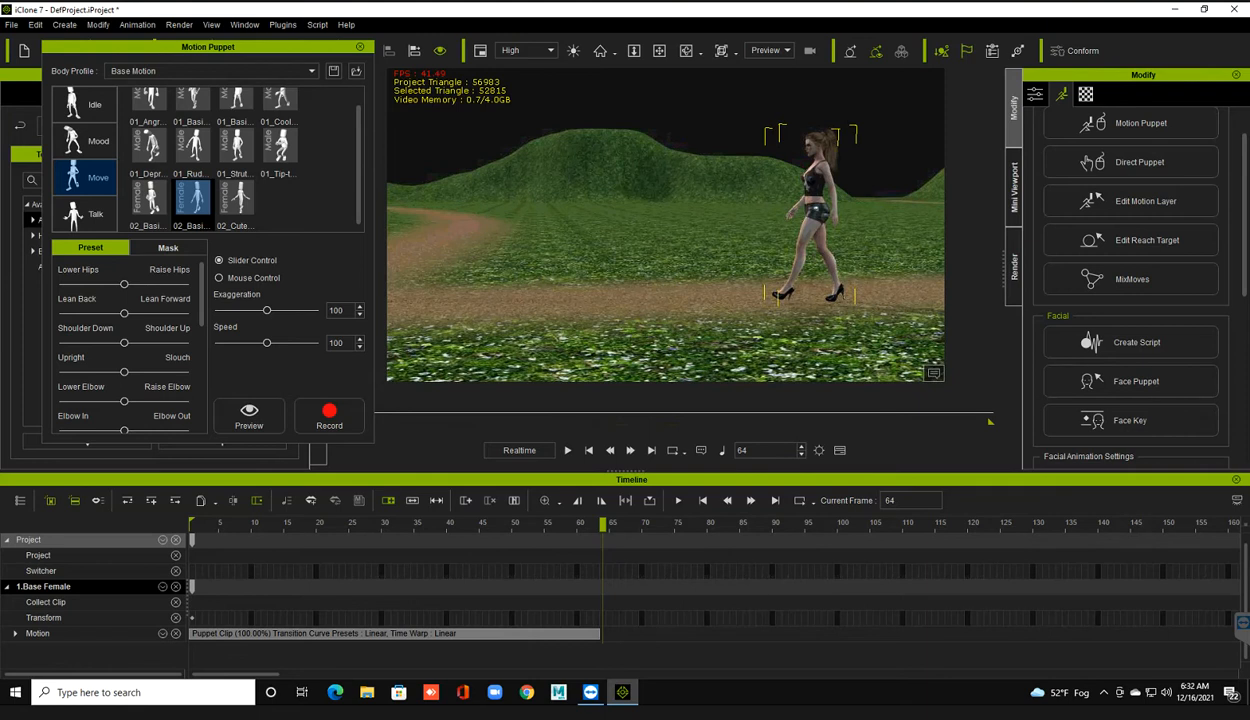
{"action": "left_click_drag", "start_coordinate": [603, 525], "coordinate": [603, 525]}
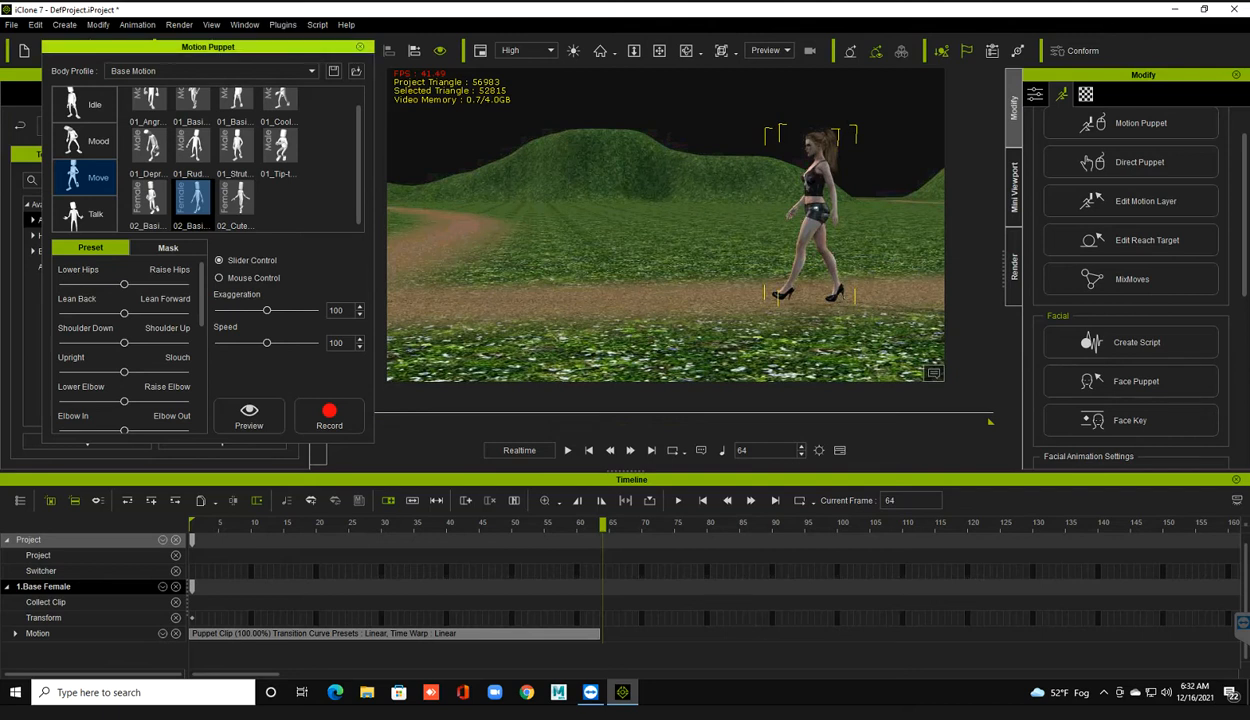
{"action": "left_click", "coordinate": [360, 47]}
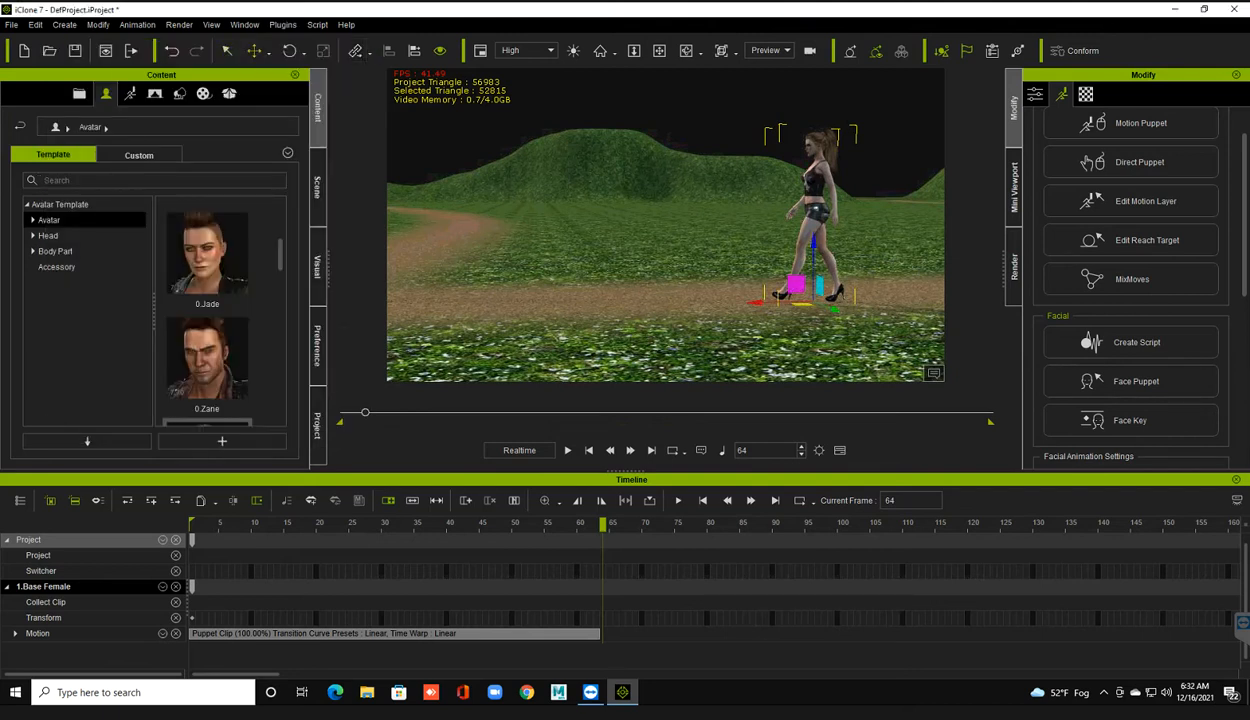
{"action": "left_click_drag", "start_coordinate": [759, 302], "coordinate": [428, 292]}
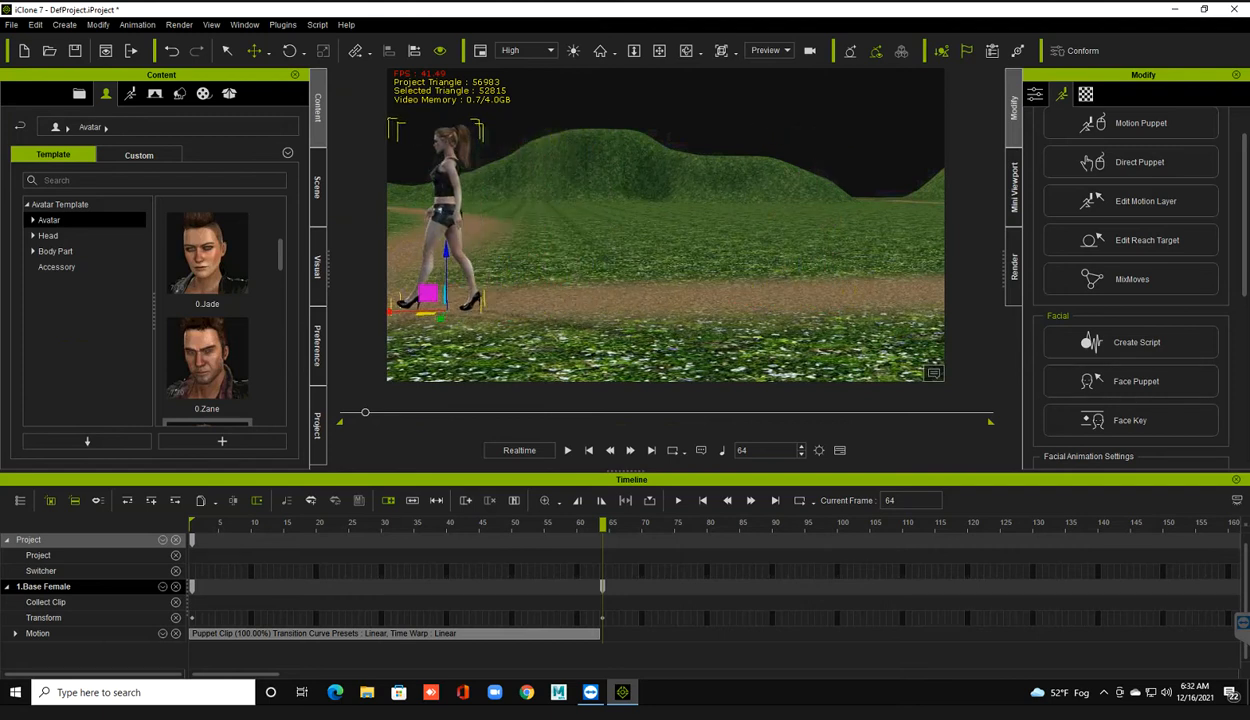
- Play the animation from the first frame to check the avatar's travel along the path
{"action": "left_click", "coordinate": [702, 500]}
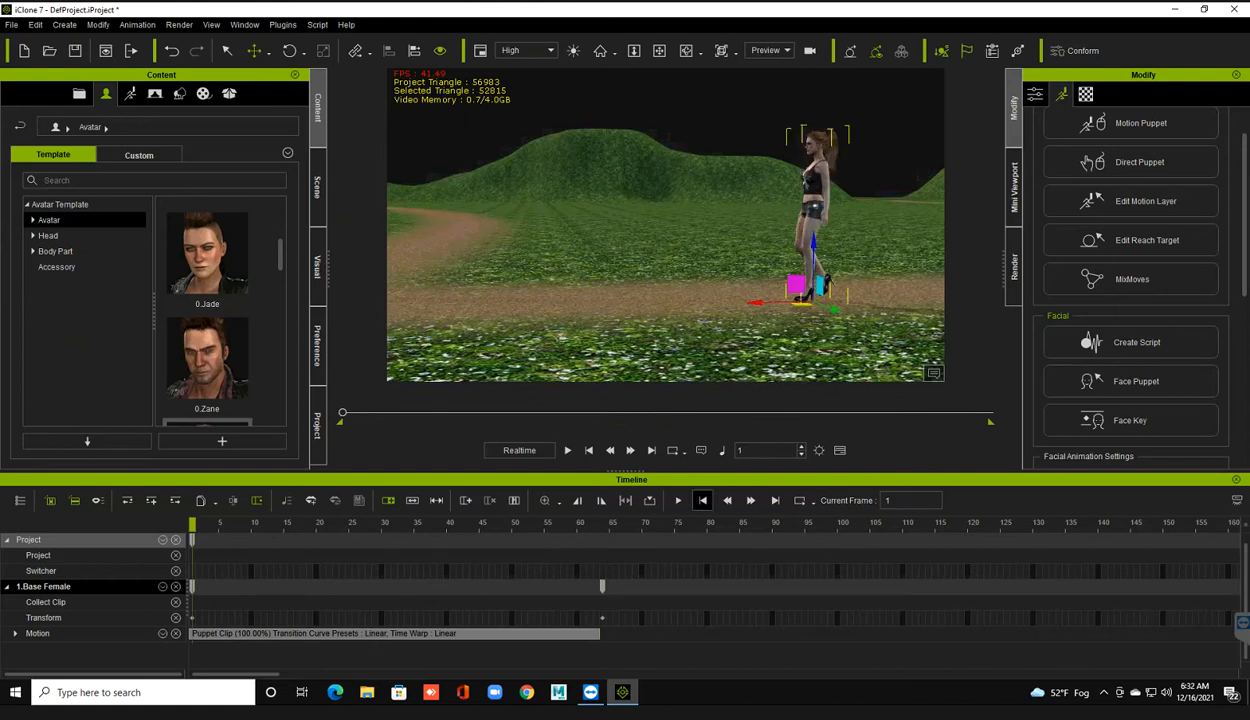
{"action": "key", "text": "space"}
{"action": "key", "text": "space"}
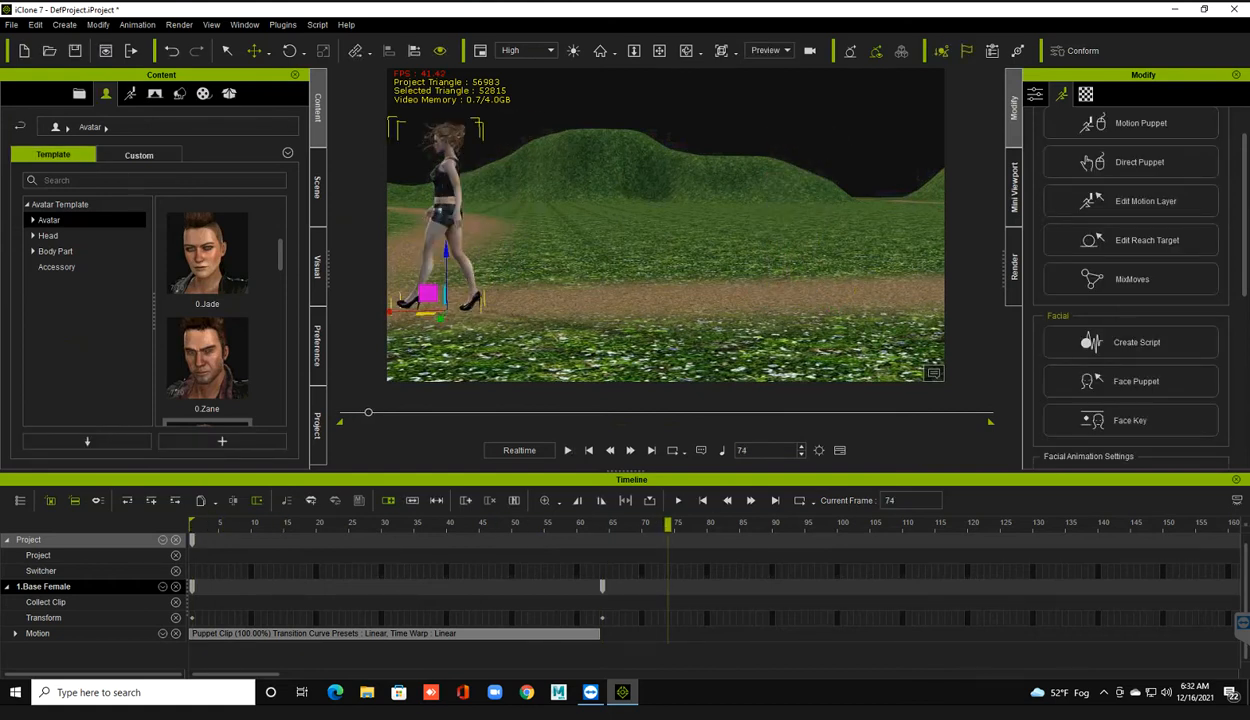
- Set the playback range to end at frame 64, fit the whole project in the timeline, and play the range from its start
{"action": "left_click_drag", "start_coordinate": [668, 525], "coordinate": [602, 525]}
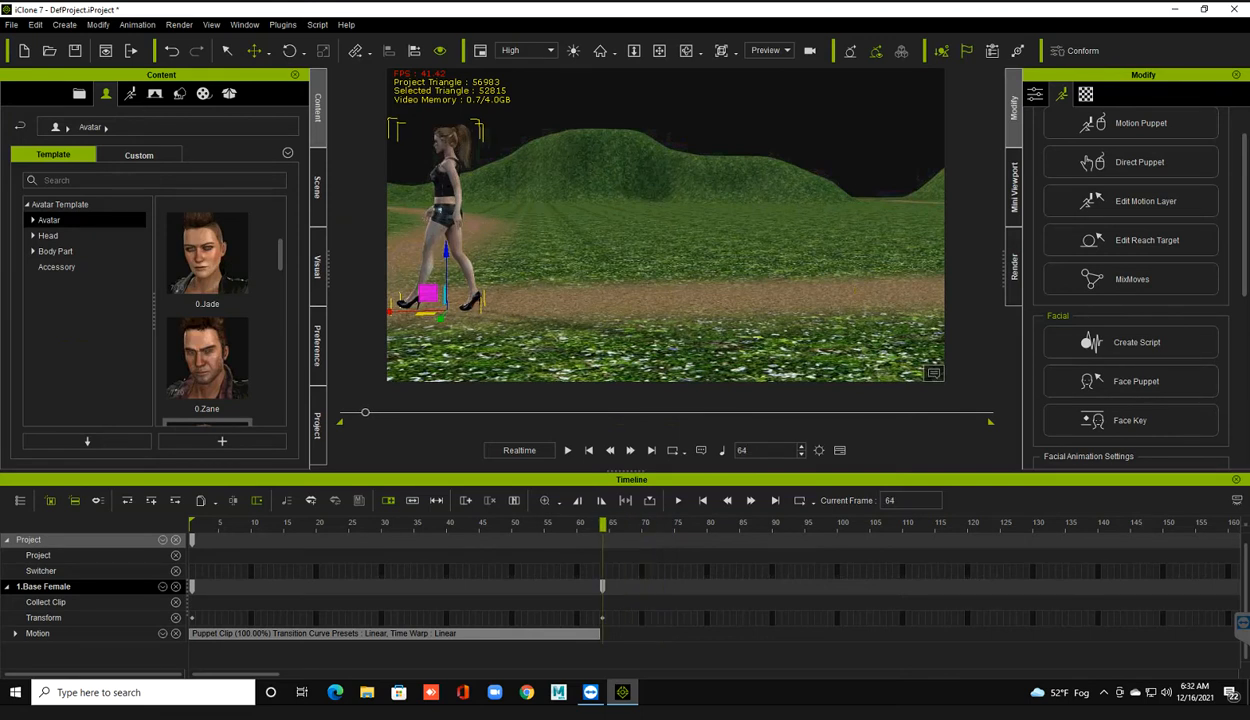
{"action": "left_click", "coordinate": [601, 501]}
{"action": "scroll", "coordinate": [602, 590], "scroll_direction": "down", "scroll_amount": 5, "text": "ctrl"}
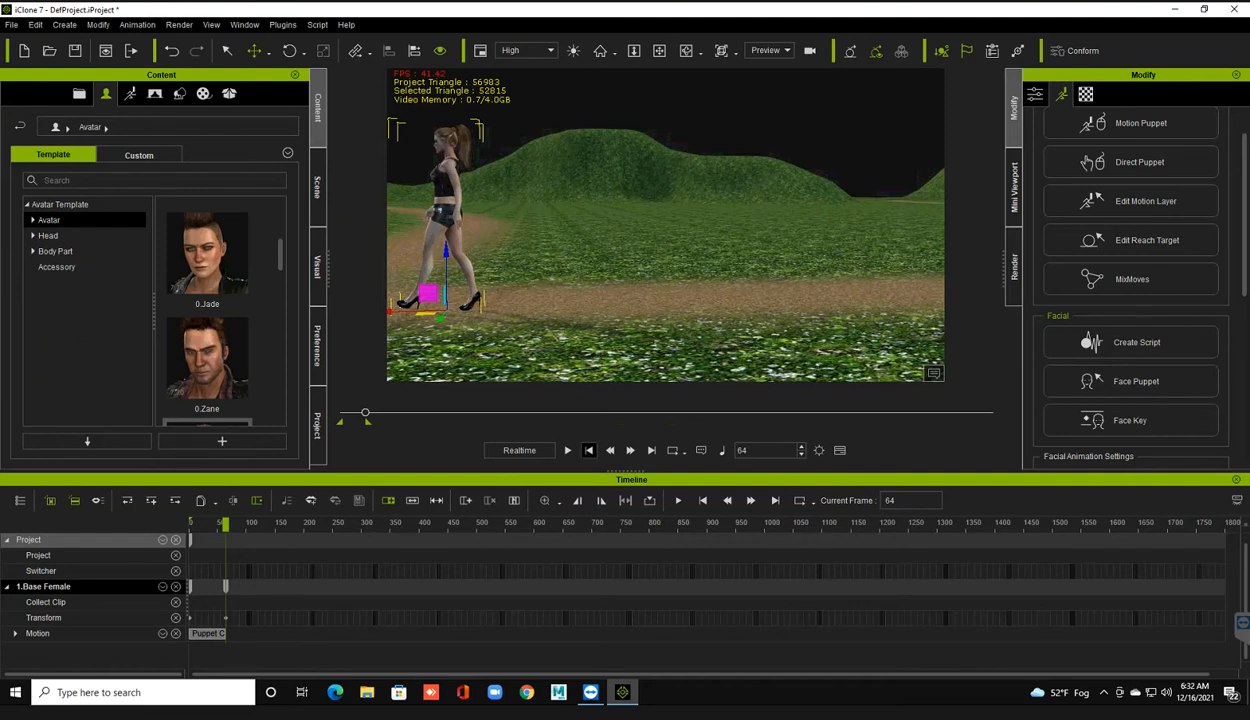
{"action": "left_click", "coordinate": [588, 450]}
{"action": "left_click", "coordinate": [567, 450]}
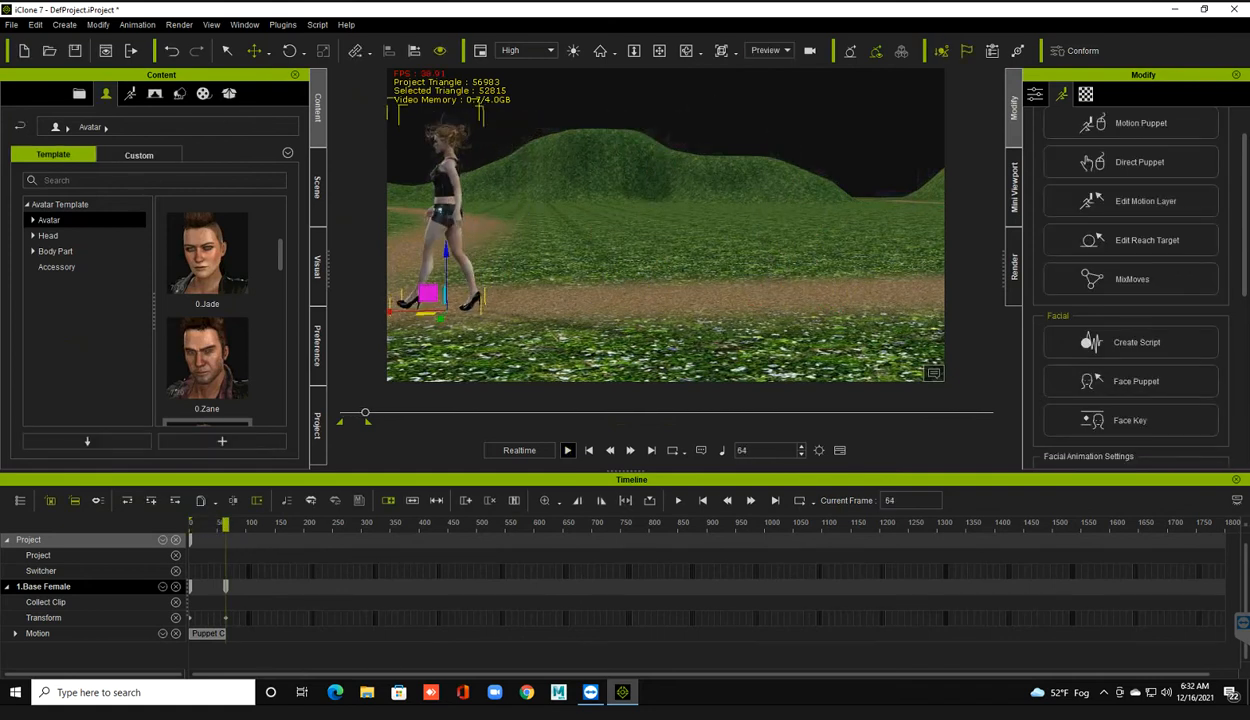
- Apply the Linear transition curve preset to the avatar's Transform key at frame 64, replaying the walk to compare
{"action": "left_click", "coordinate": [226, 618]}
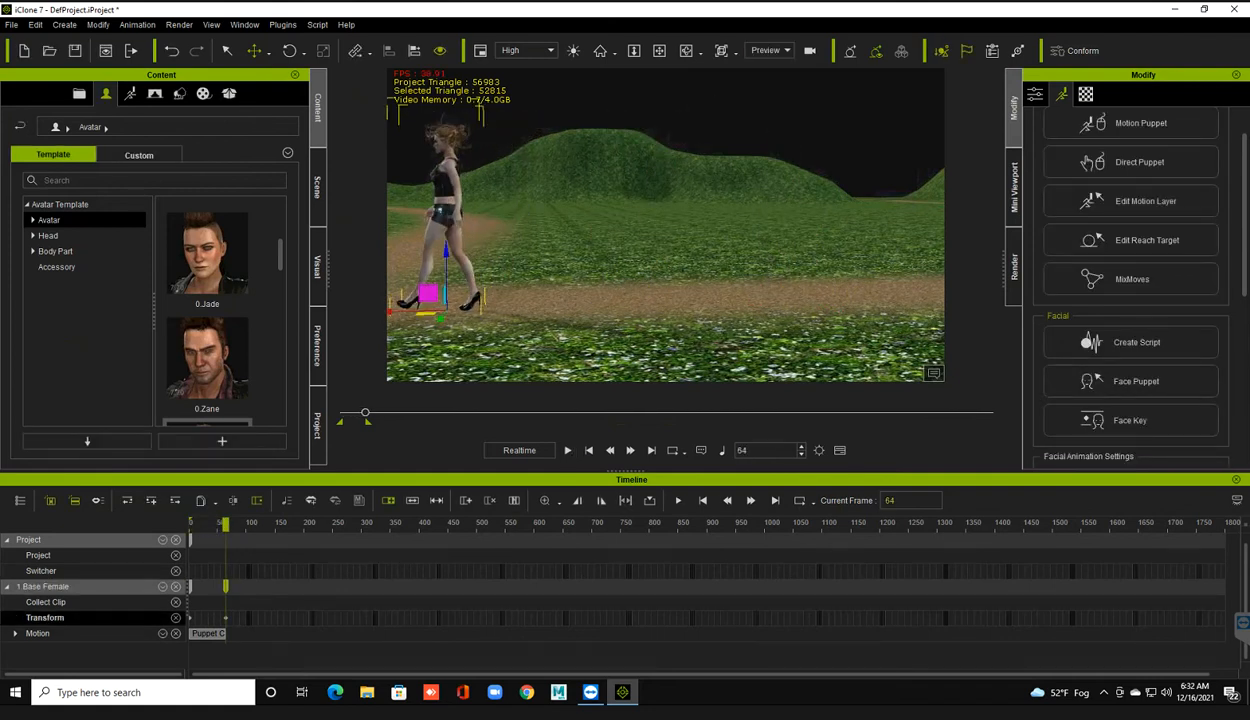
{"action": "right_click", "coordinate": [226, 618]}
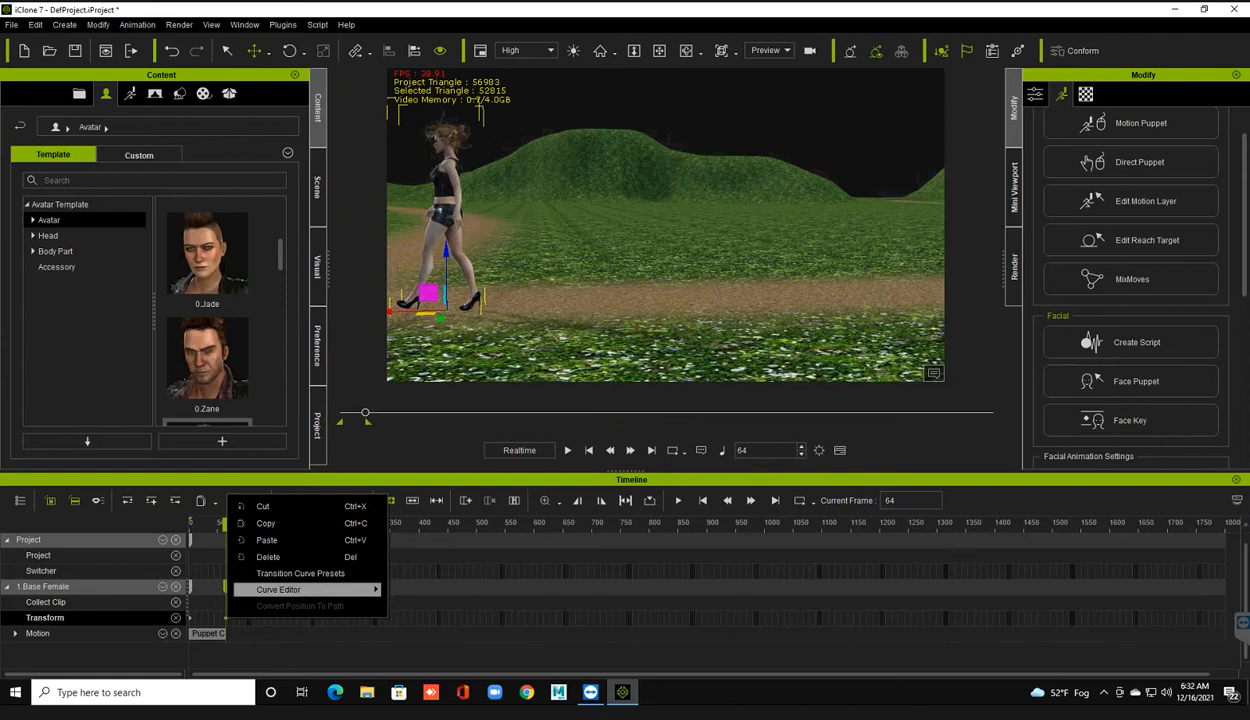
{"action": "left_click", "coordinate": [300, 573]}
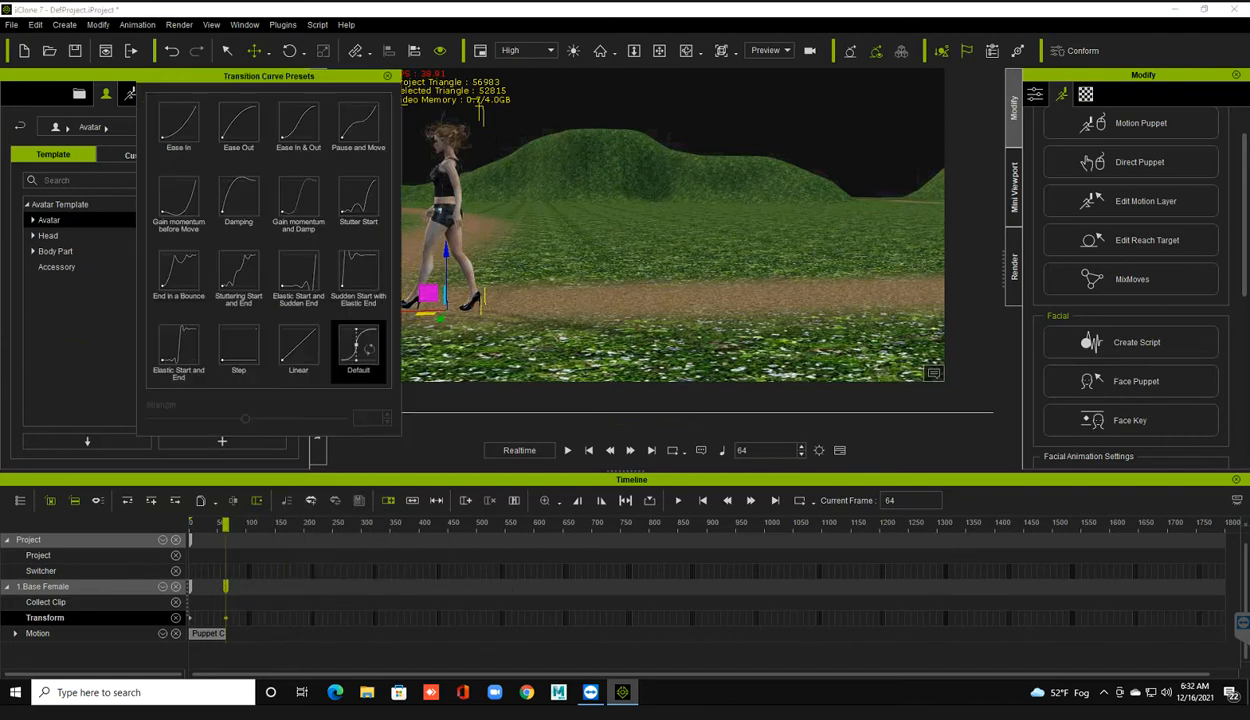
{"action": "key", "text": "space"}
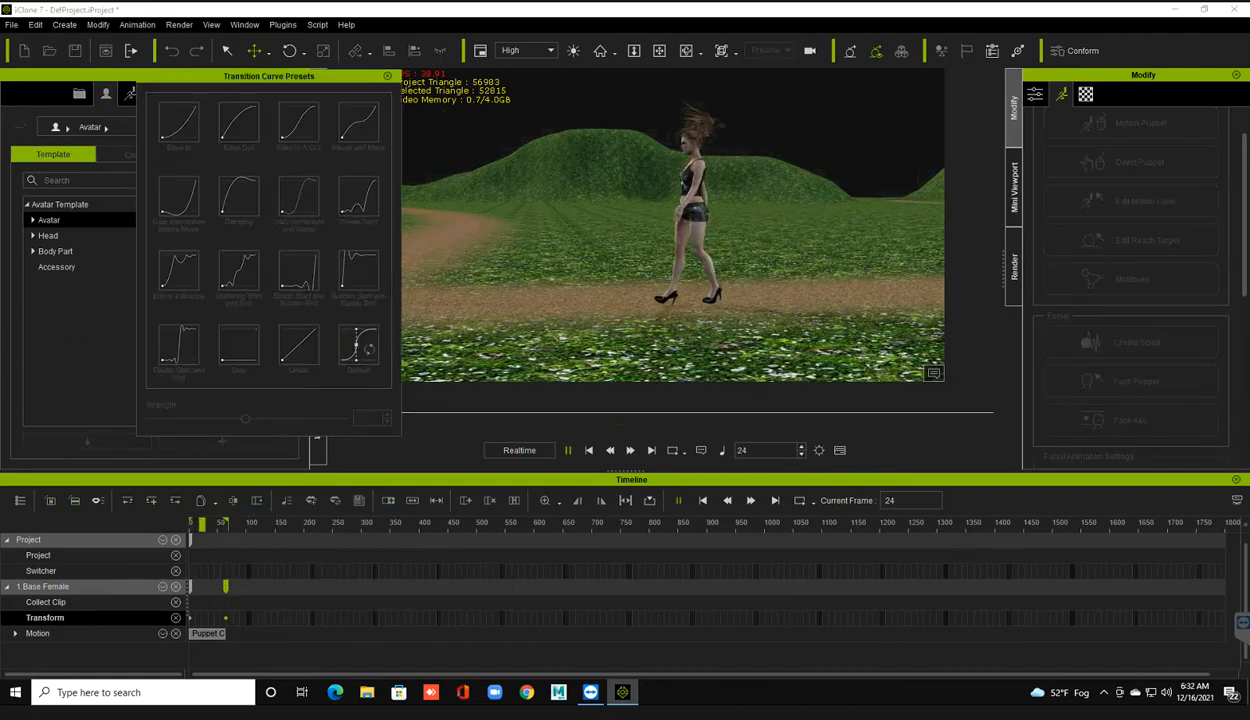
{"action": "left_click", "coordinate": [300, 348]}
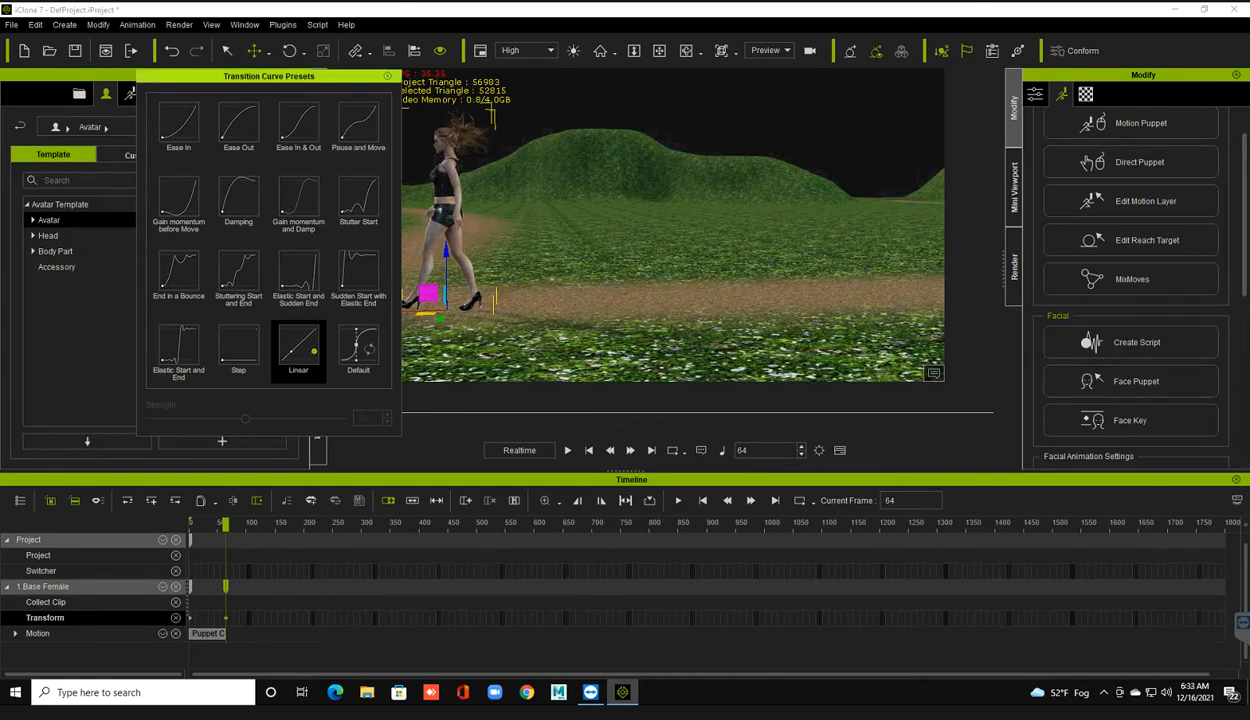
{"action": "left_click", "coordinate": [387, 76]}
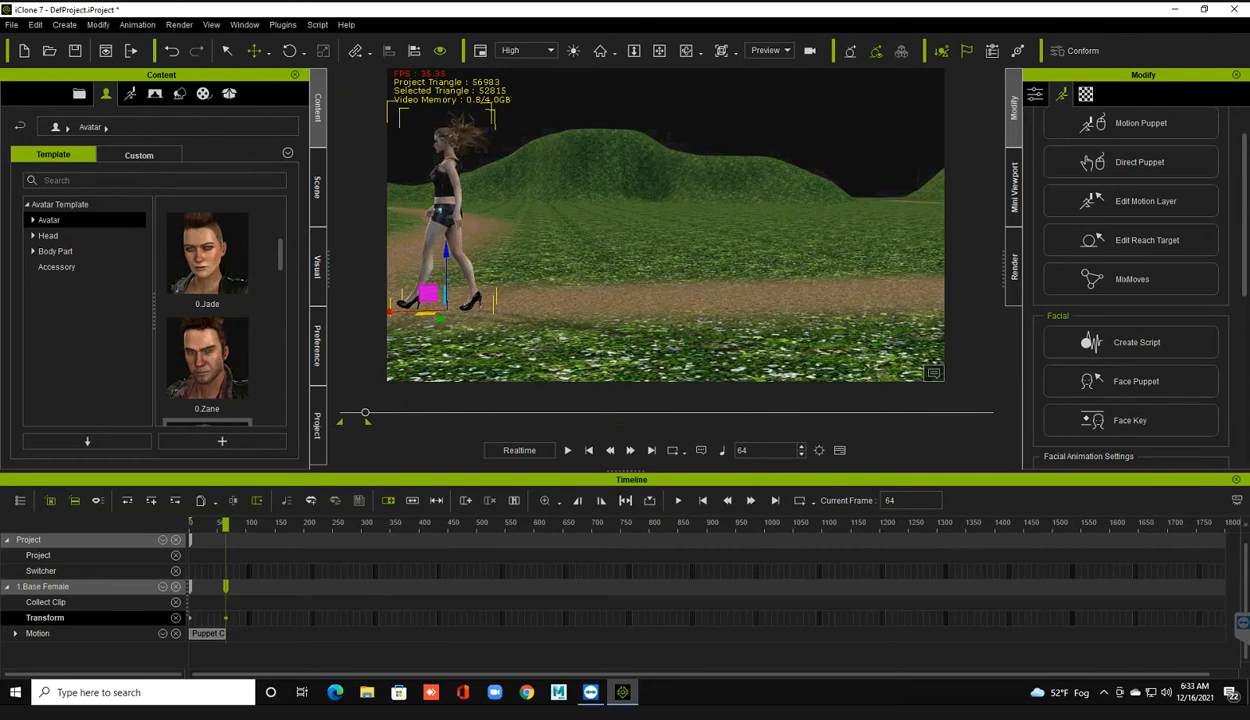
- Return to frame 1 and remove all object animation from the Base Female avatar
{"action": "left_click", "coordinate": [589, 450]}
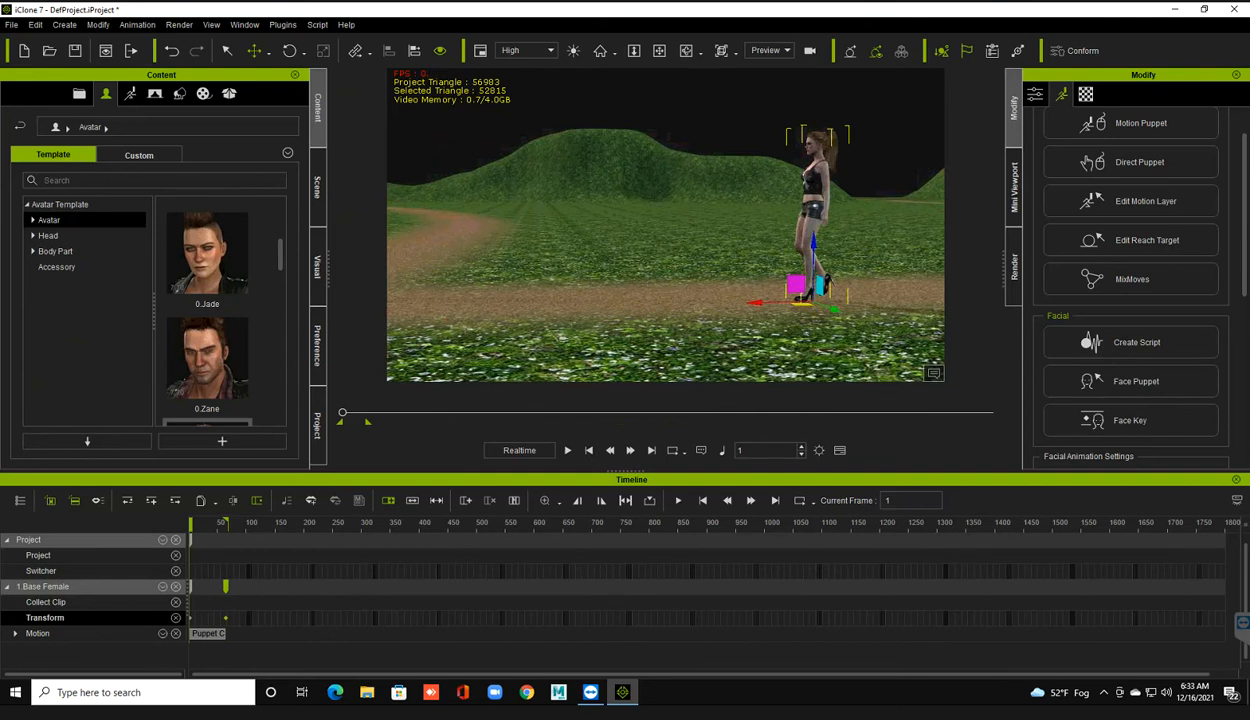
{"action": "left_click", "coordinate": [640, 250]}
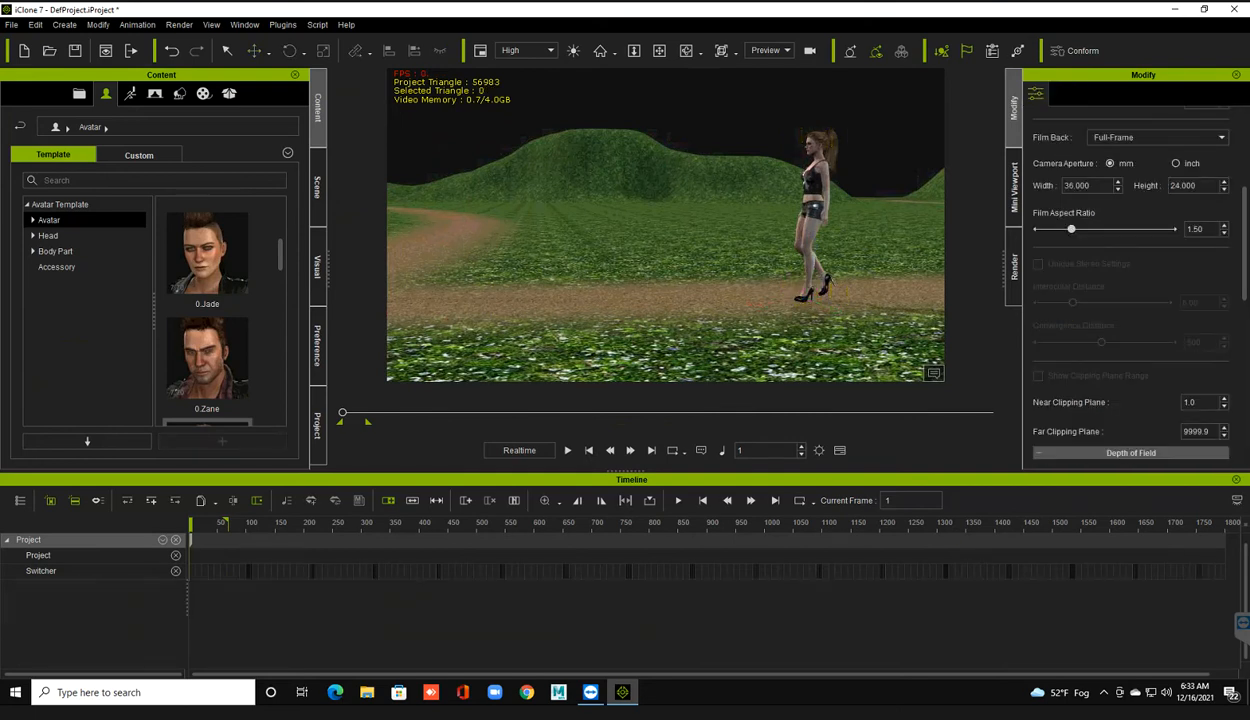
{"action": "left_click", "coordinate": [814, 195]}
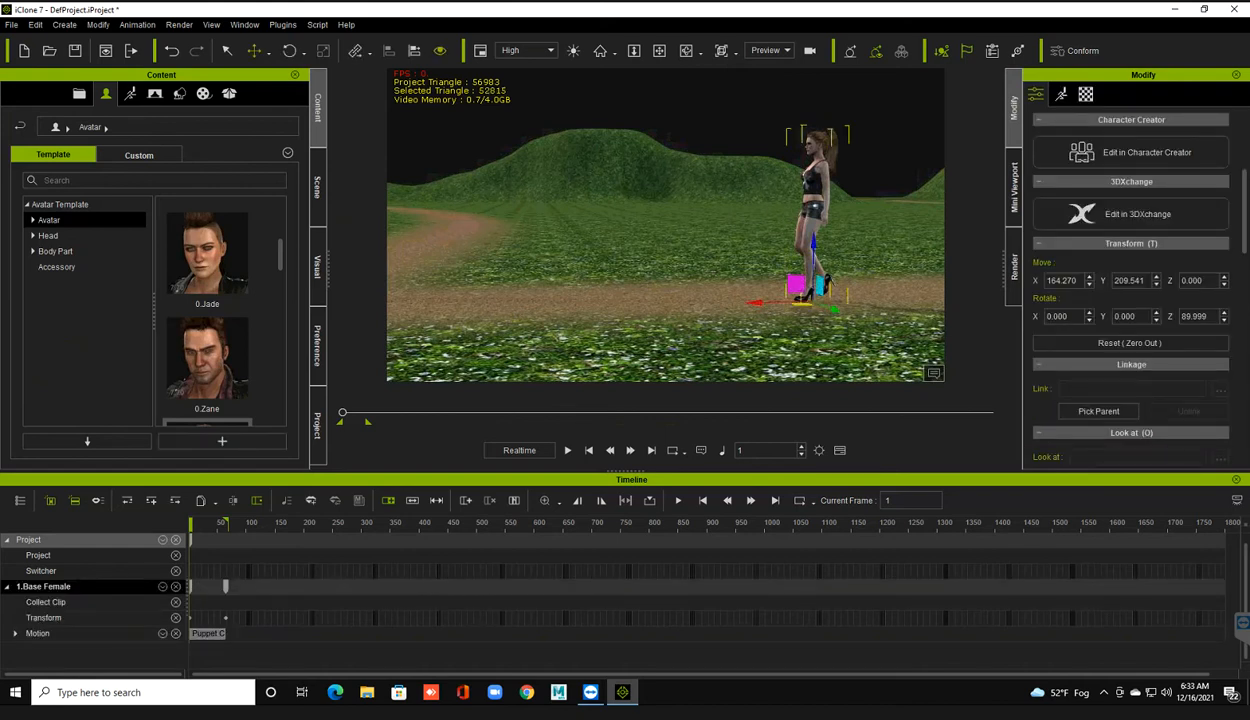
{"action": "right_click", "coordinate": [816, 216]}
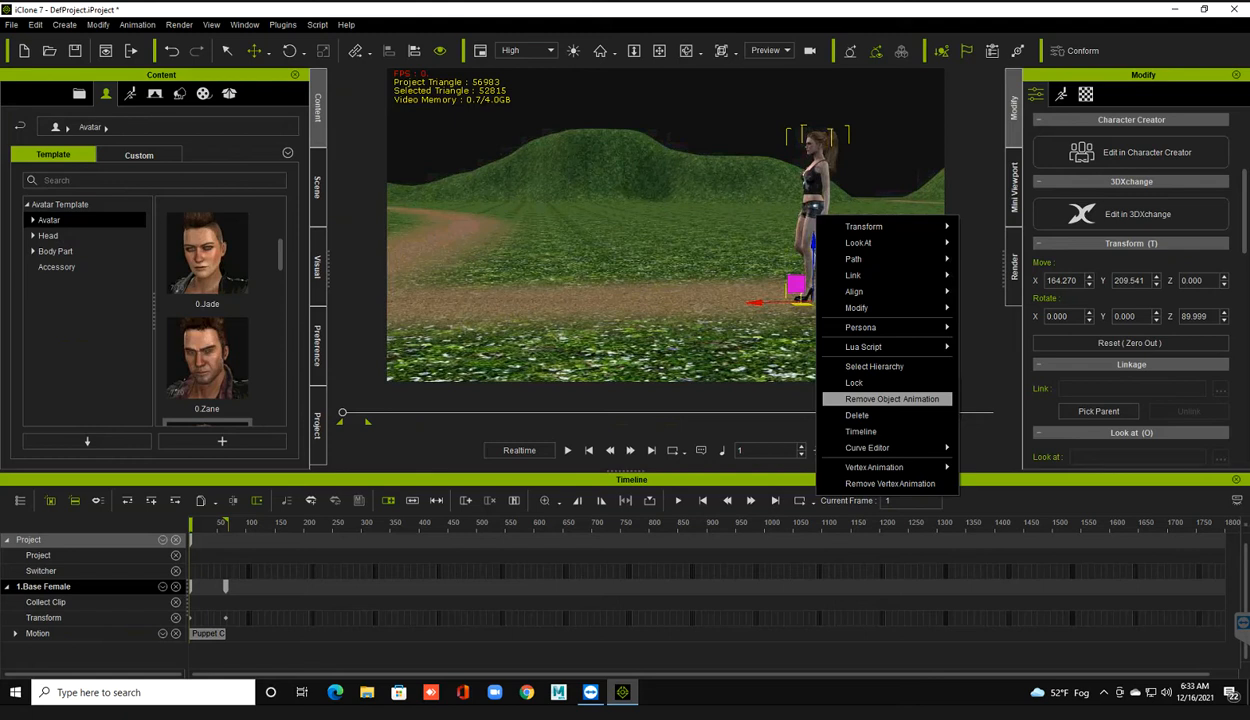
{"action": "left_click", "coordinate": [890, 399]}
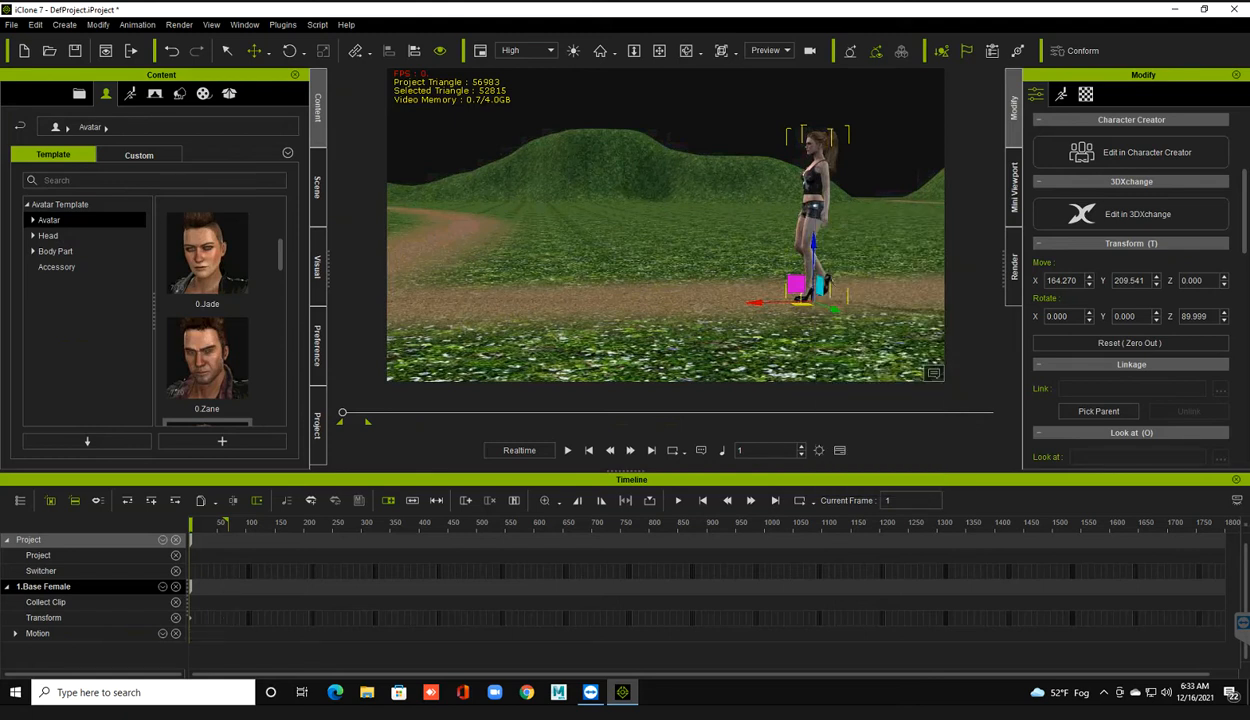
- Record the preselected female Move walk with Motion Puppet over the short playback range, and remove the resulting object animation from the avatar
{"action": "left_click", "coordinate": [1061, 93]}
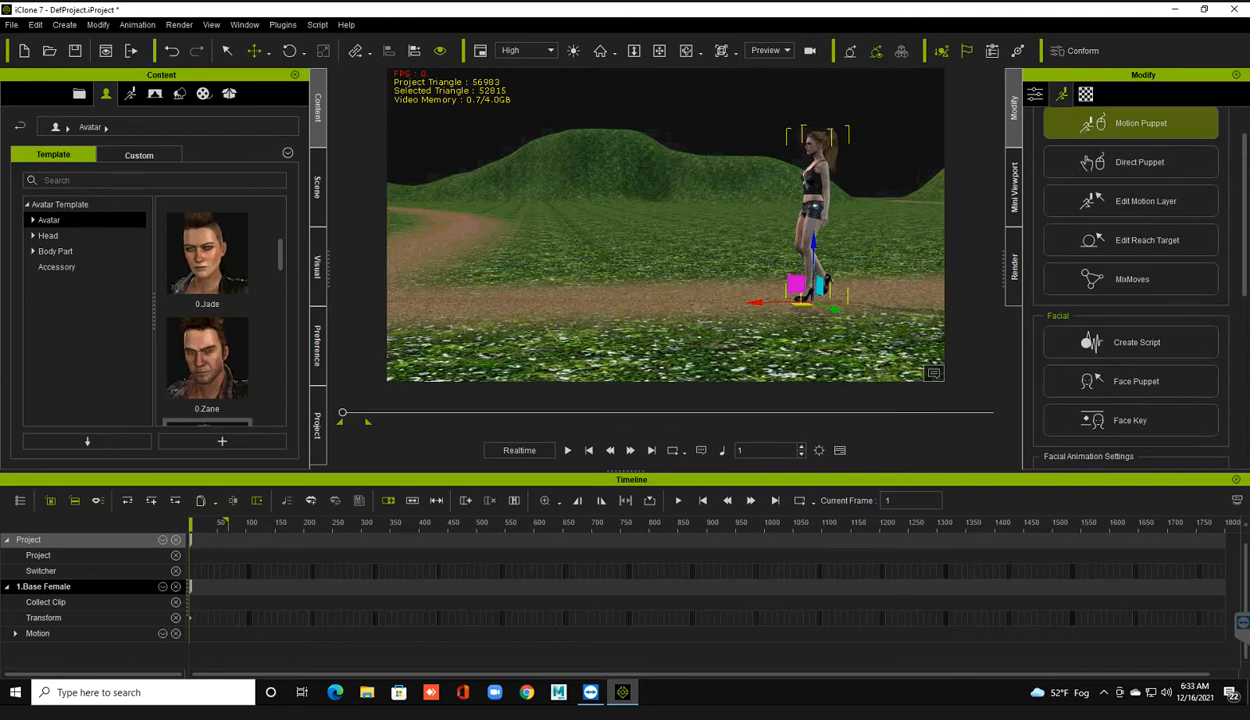
{"action": "left_click", "coordinate": [1140, 123]}
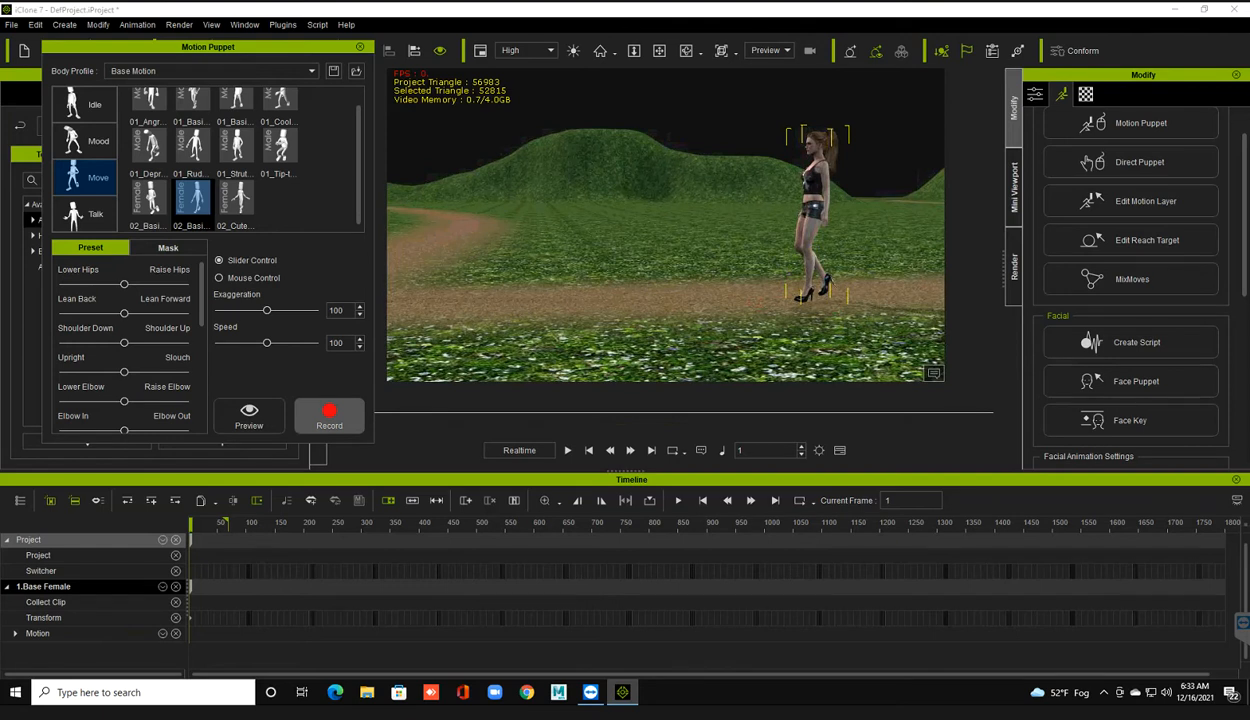
{"action": "left_click", "coordinate": [329, 416]}
{"action": "key", "text": "space"}
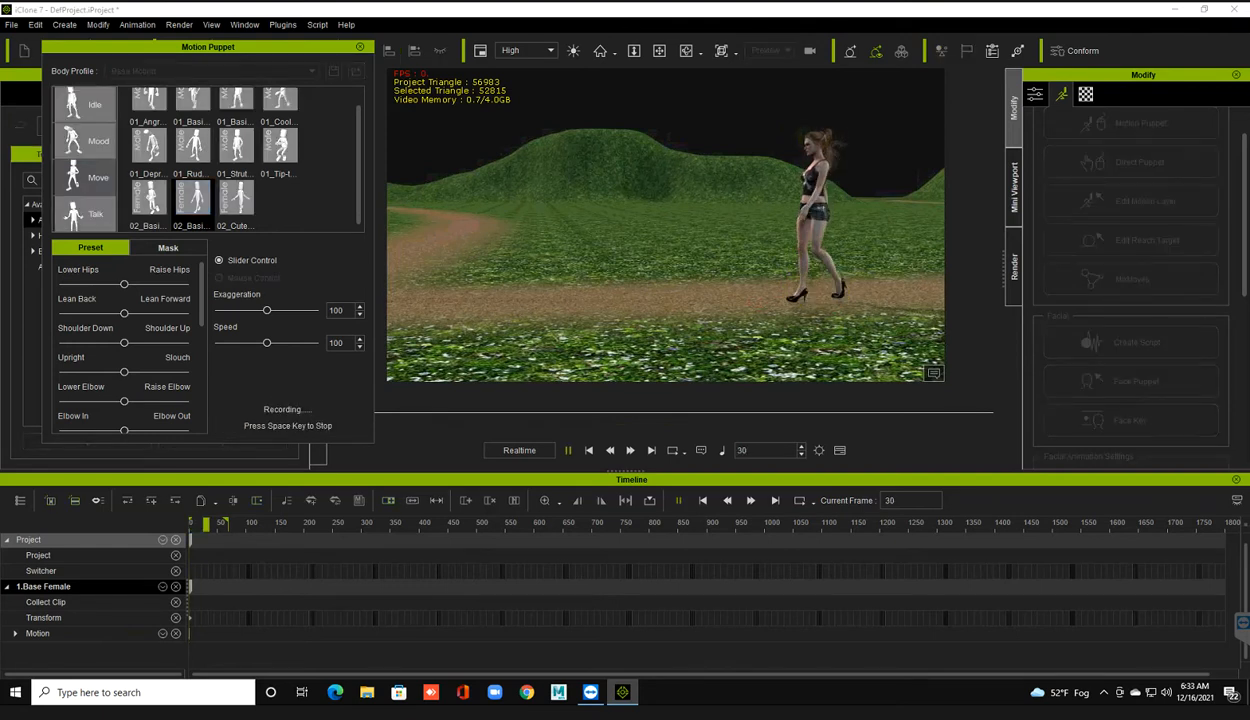
{"action": "key", "text": "space"}
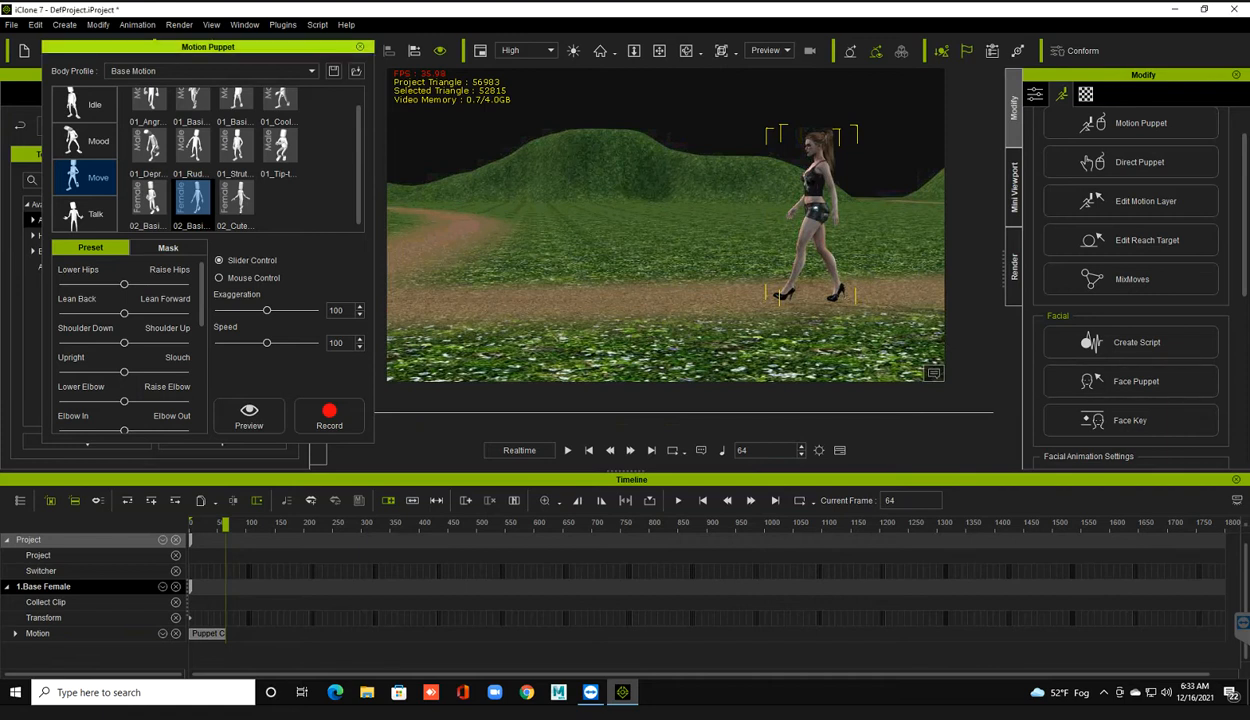
{"action": "left_click", "coordinate": [360, 47]}
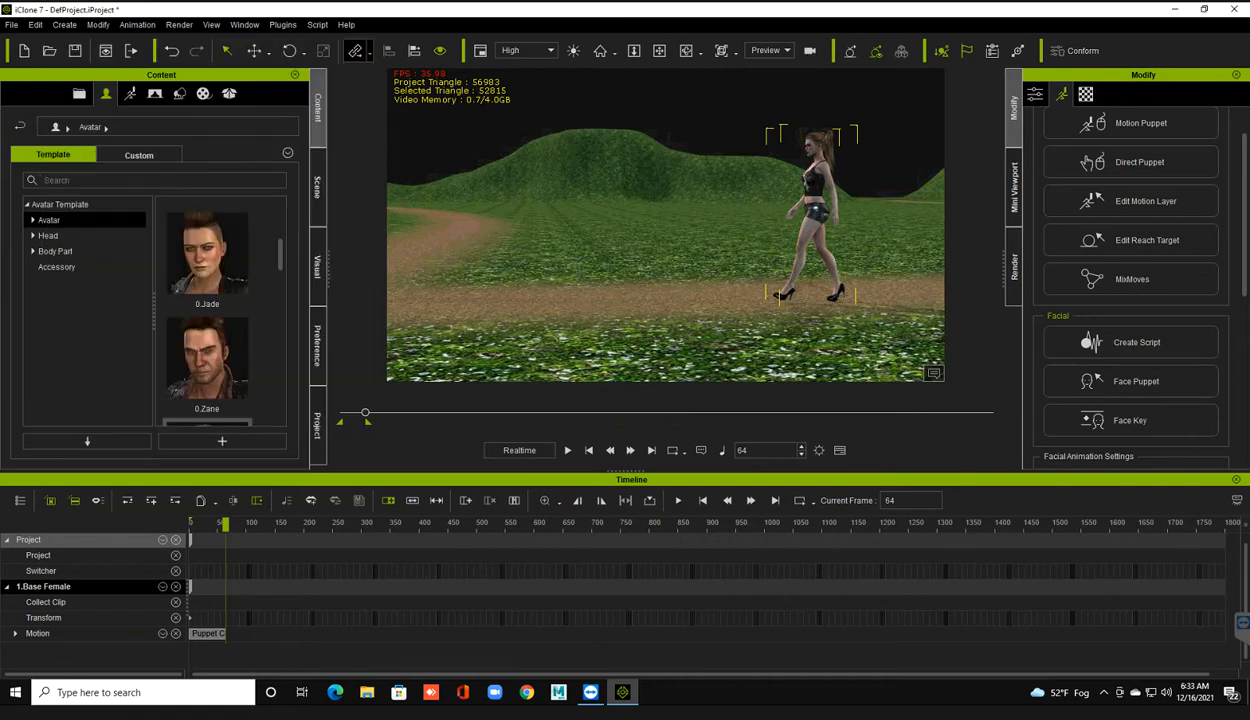
{"action": "right_click", "coordinate": [811, 222]}
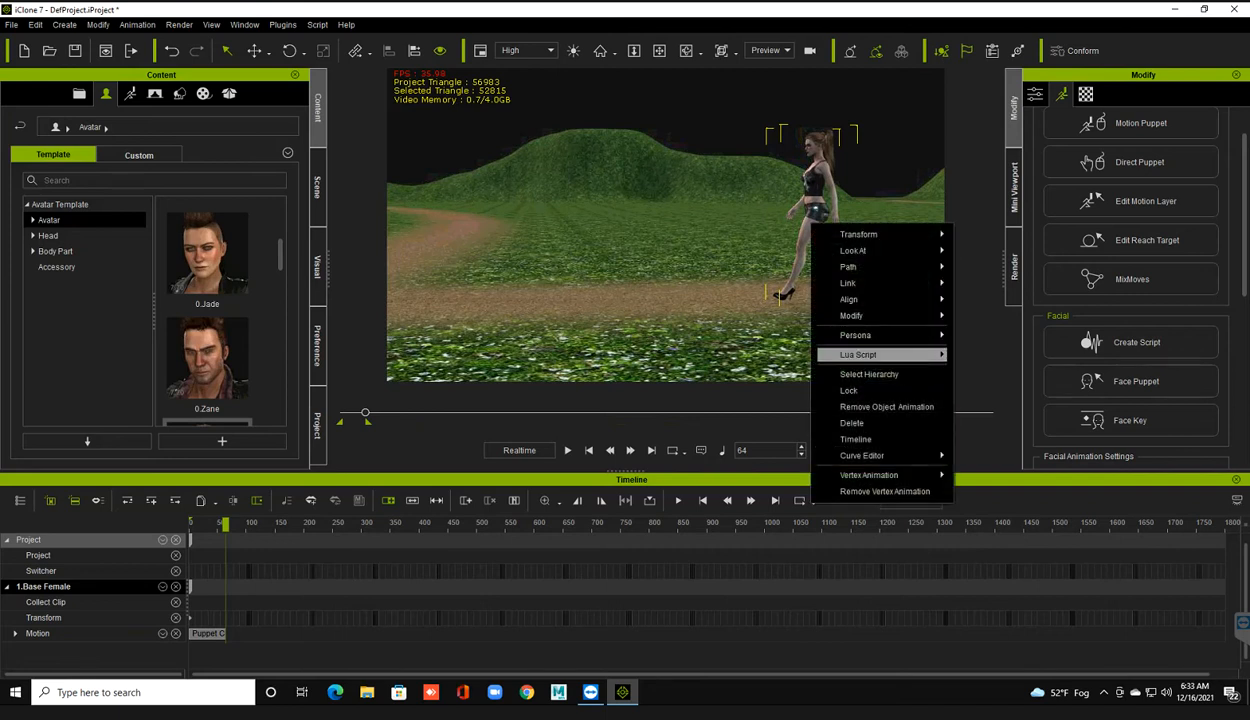
{"action": "left_click", "coordinate": [872, 407]}
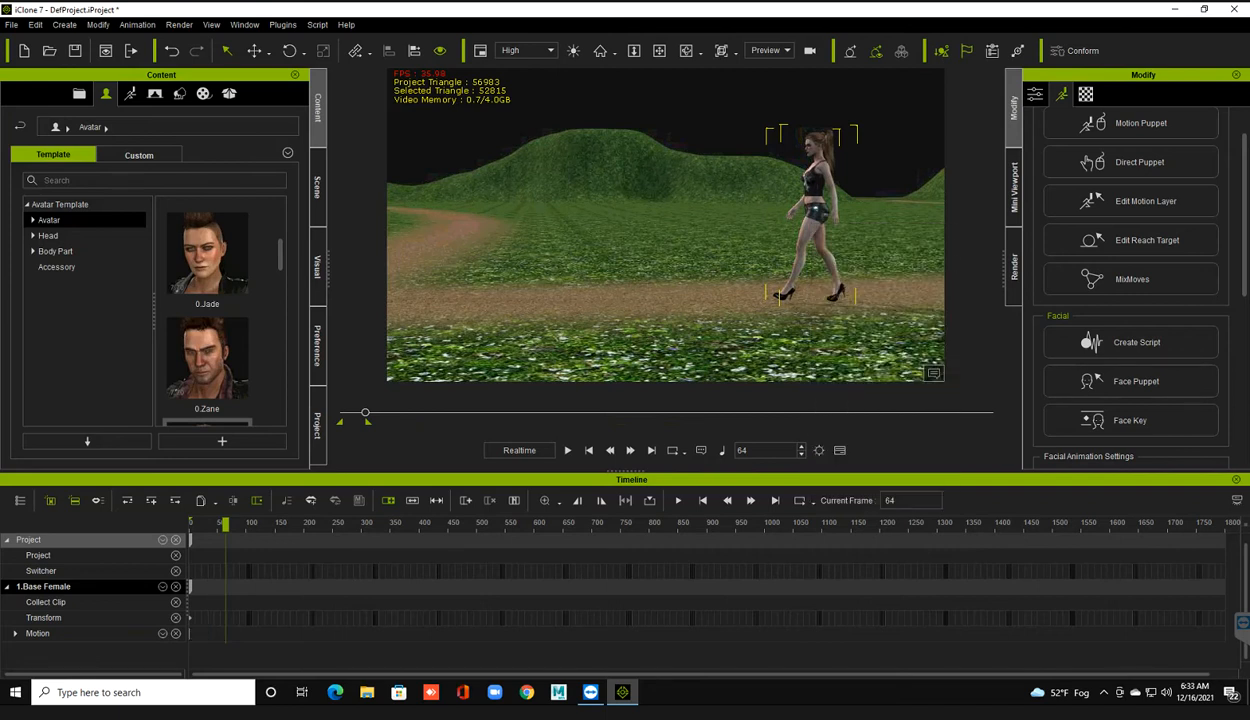
- Extend the playback range to the project's end and record the preselected female Move walk with Motion Puppet from frame 1 to about frame 477
{"action": "left_click_drag", "start_coordinate": [367, 420], "coordinate": [990, 421]}
{"action": "left_click", "coordinate": [1131, 123]}
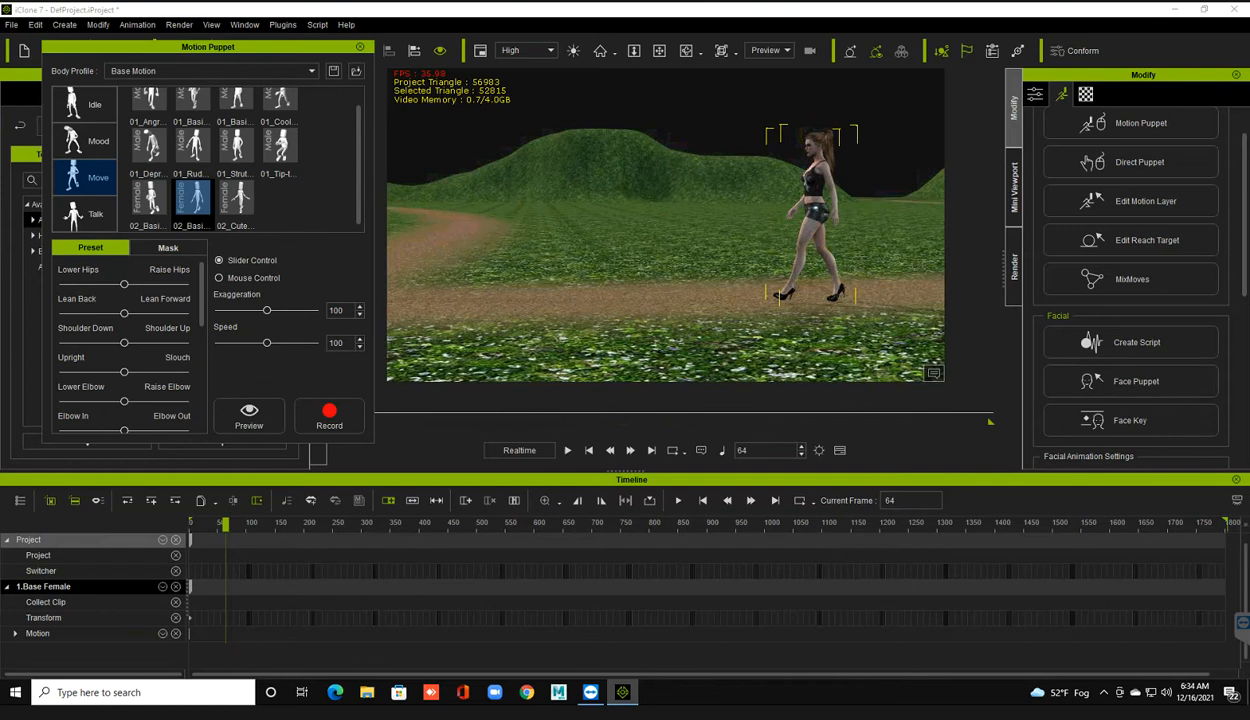
{"action": "left_click", "coordinate": [249, 415]}
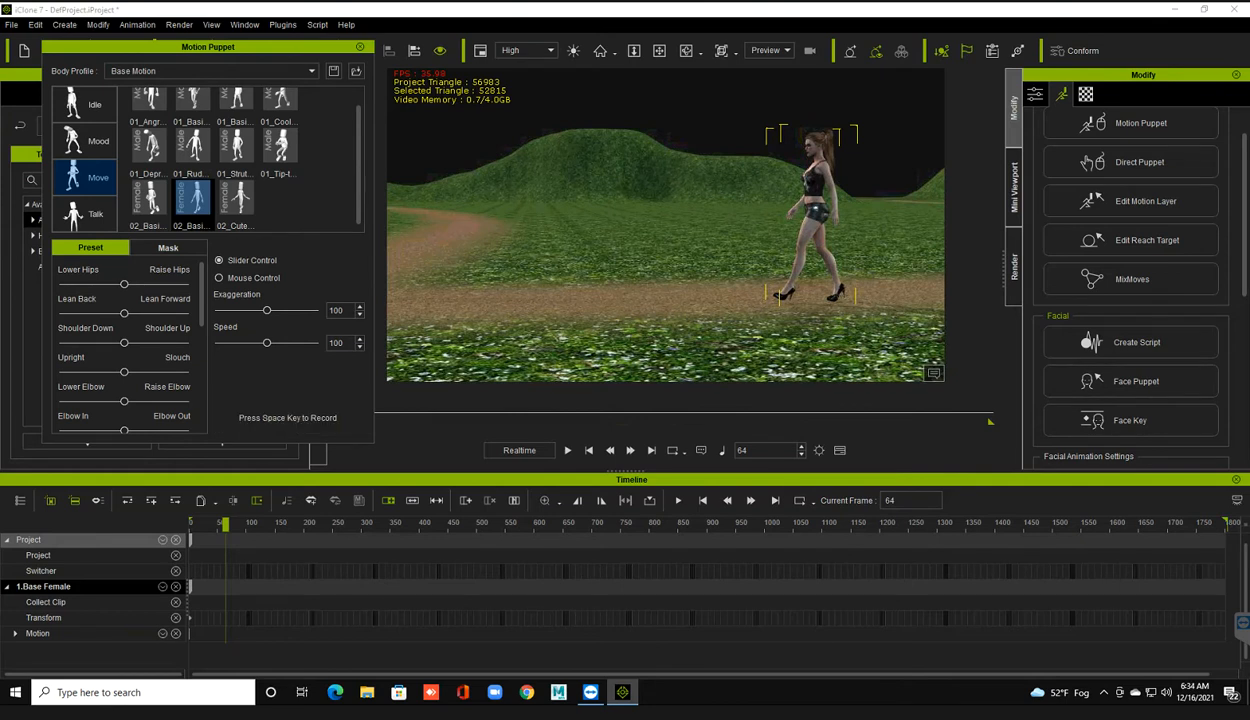
{"action": "left_click", "coordinate": [589, 450]}
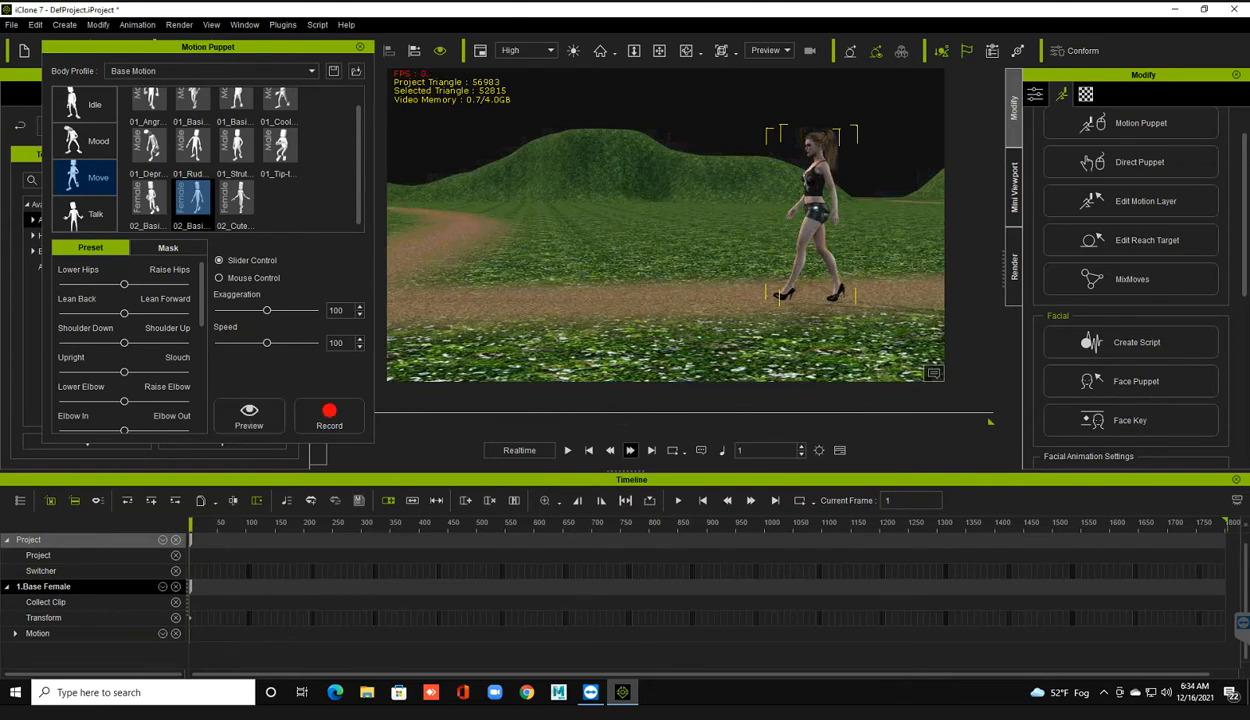
{"action": "left_click", "coordinate": [329, 415]}
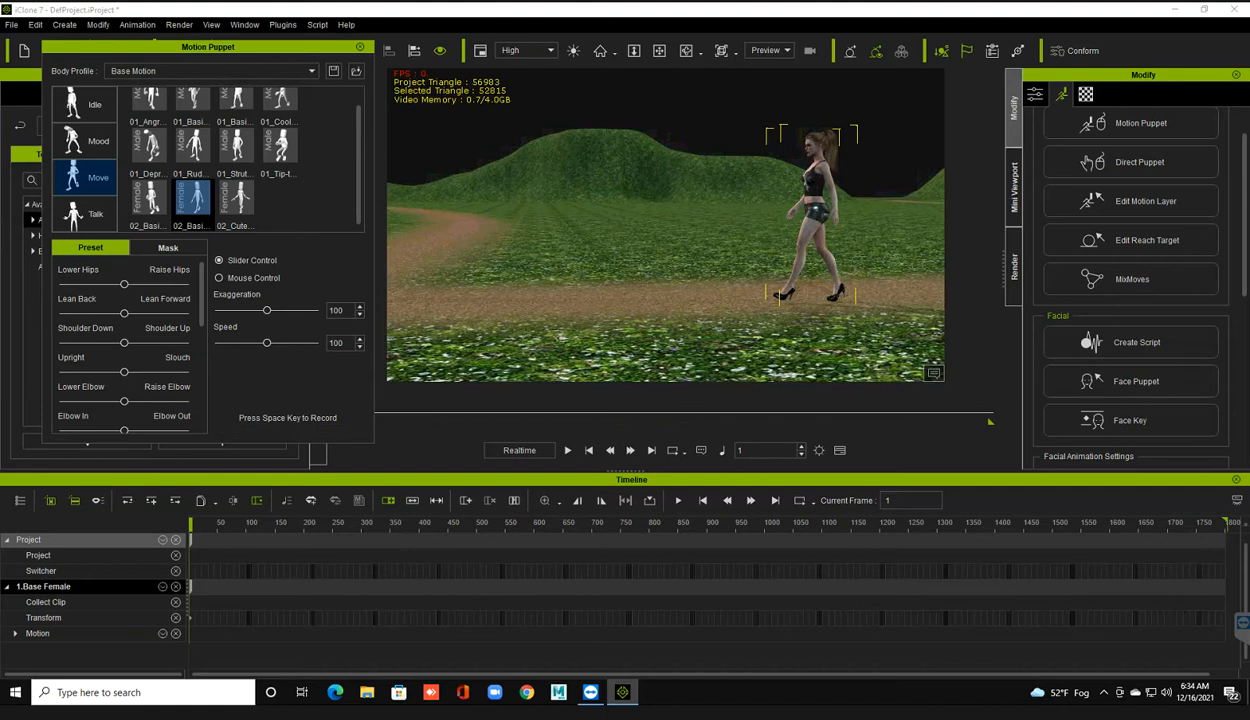
{"action": "key", "text": "space"}
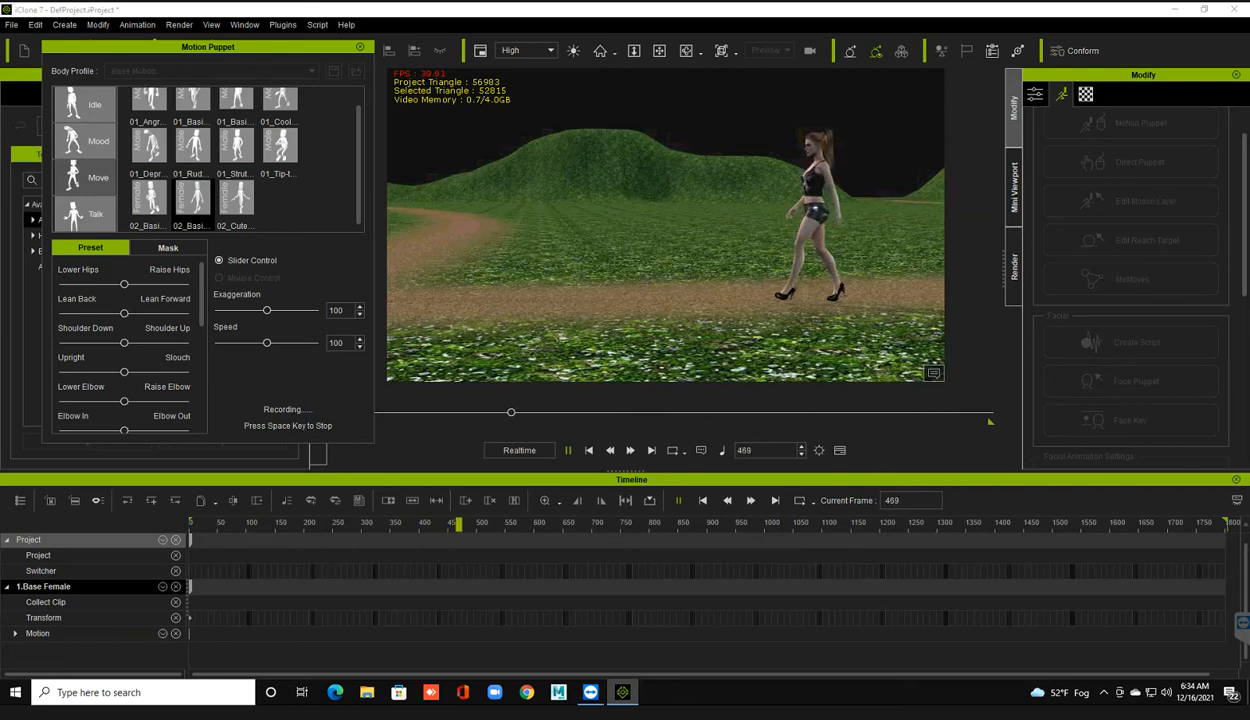
{"action": "key", "text": "space"}
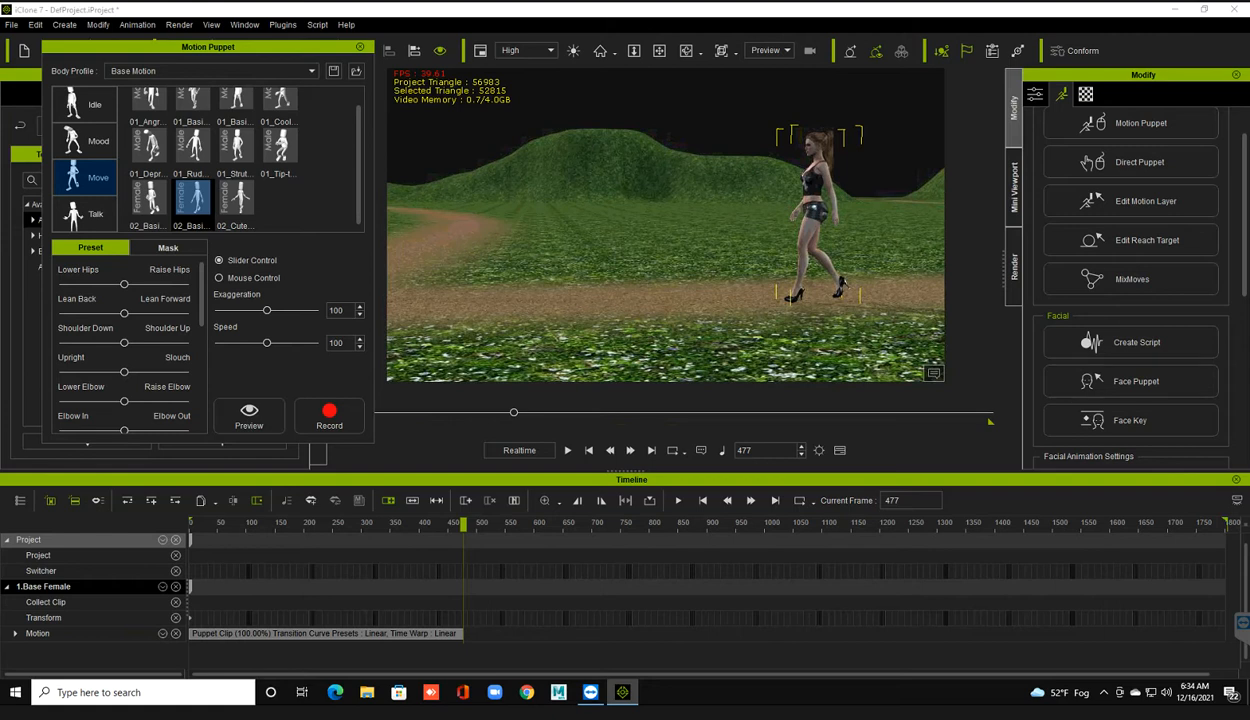
{"action": "key", "text": "Escape"}
- Move the avatar forward to the far end of the dirt path at frame 477, and play the walk from the first frame
{"action": "key", "text": "w"}
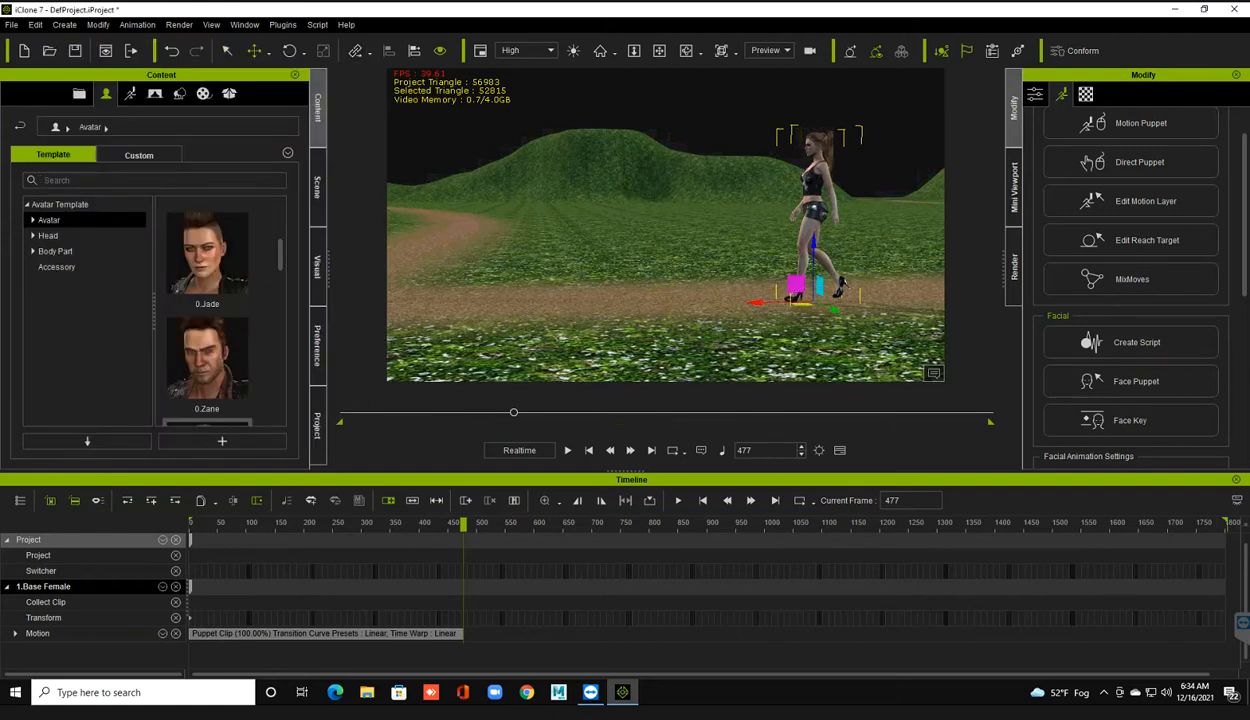
{"action": "left_click_drag", "start_coordinate": [758, 302], "coordinate": [396, 311]}
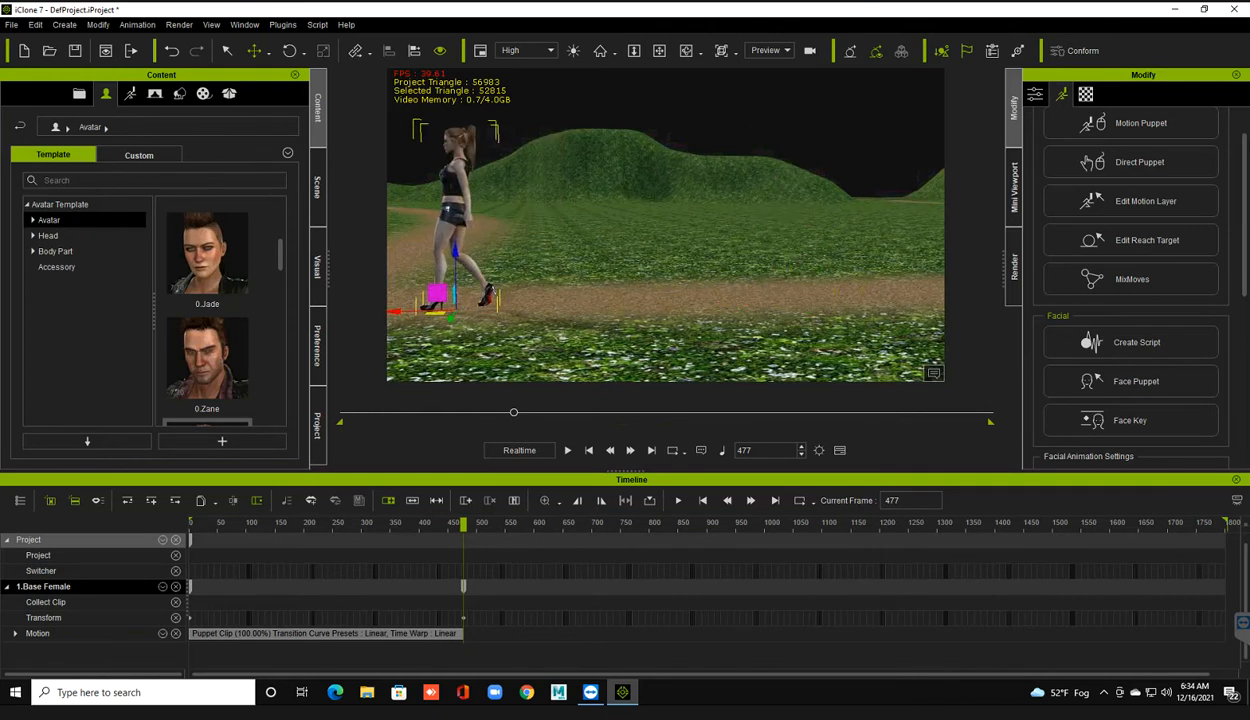
{"action": "left_click", "coordinate": [589, 450]}
{"action": "left_click", "coordinate": [567, 450]}
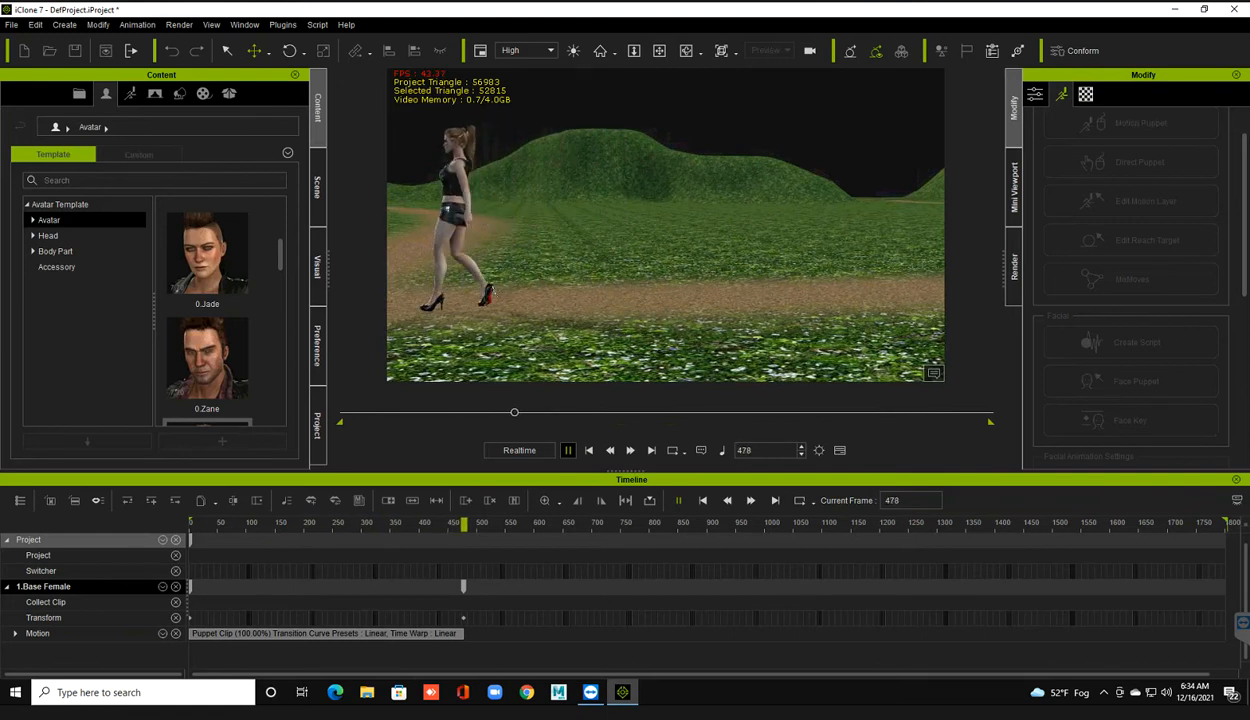
{"action": "left_click", "coordinate": [589, 450]}
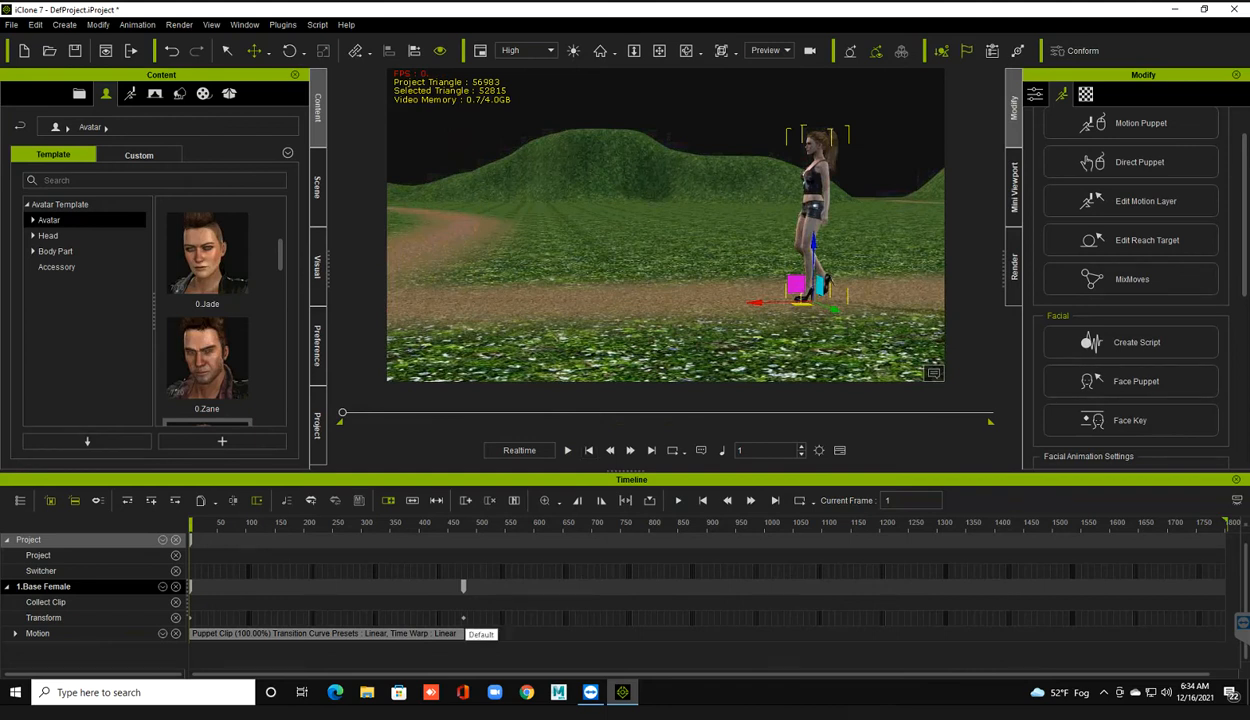
- Apply the Linear transition curve preset to the avatar's Transform key at frame 477 and replay the walk
{"action": "right_click", "coordinate": [463, 617]}
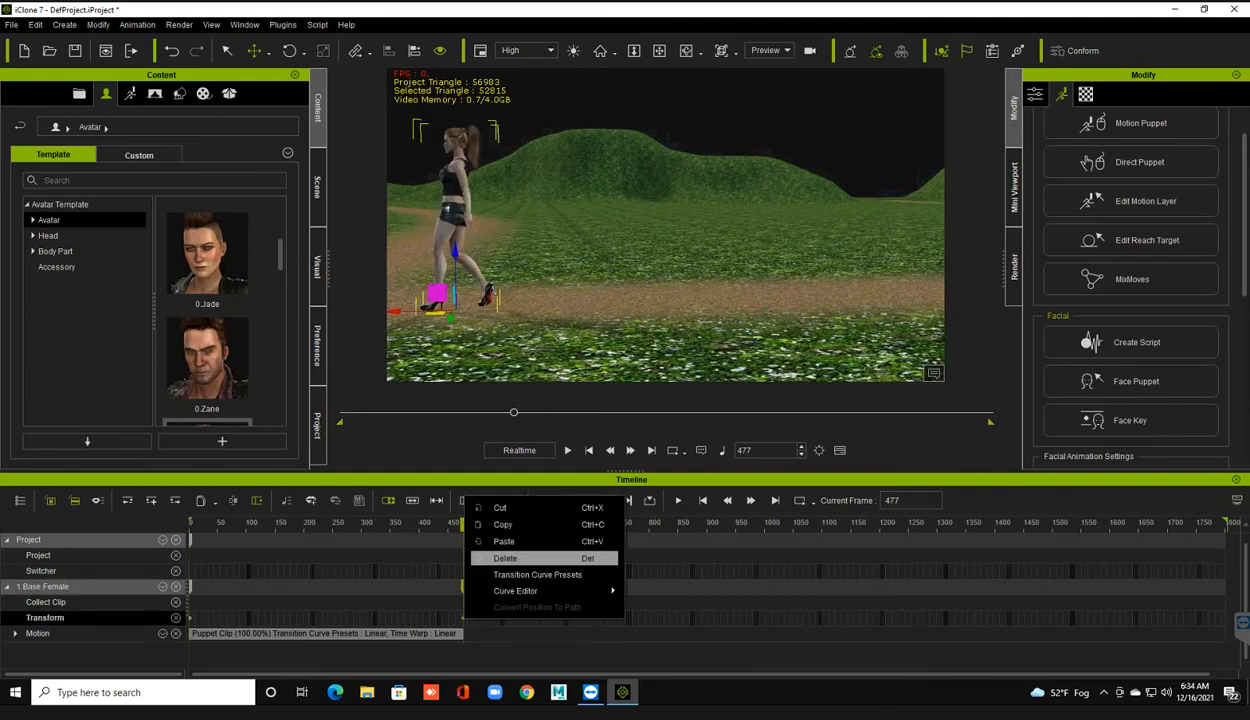
{"action": "left_click", "coordinate": [537, 574]}
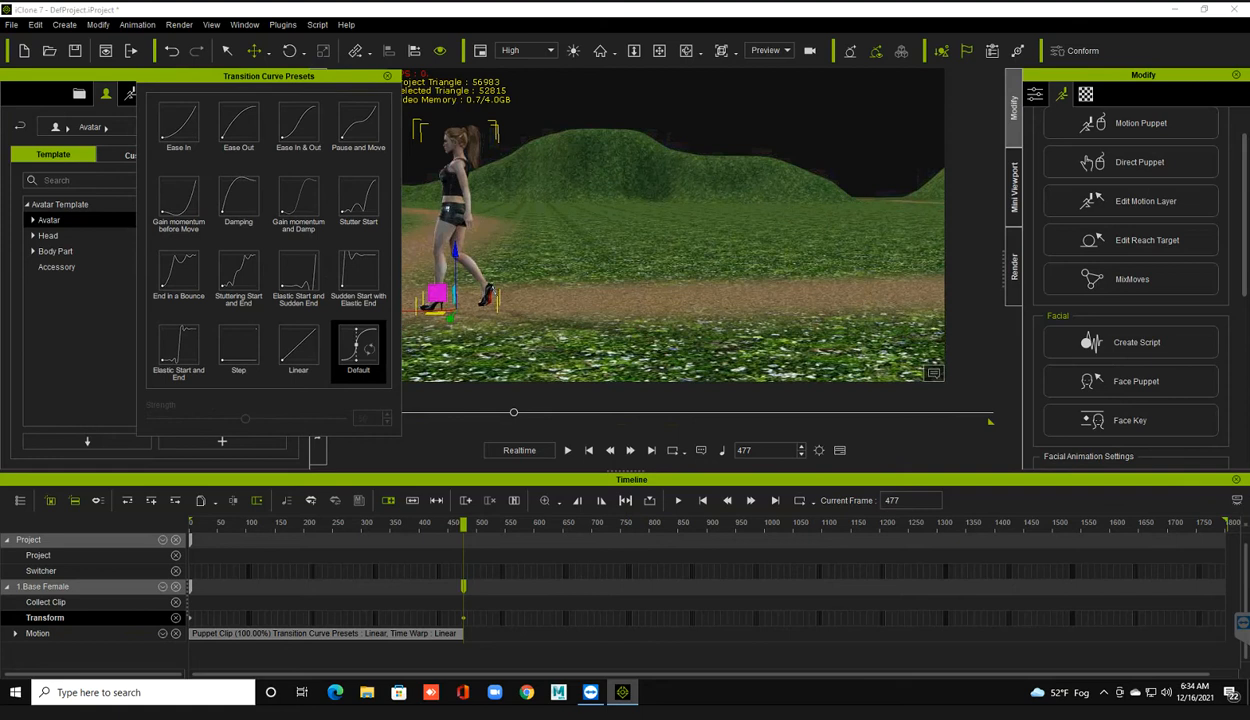
{"action": "key", "text": "space"}
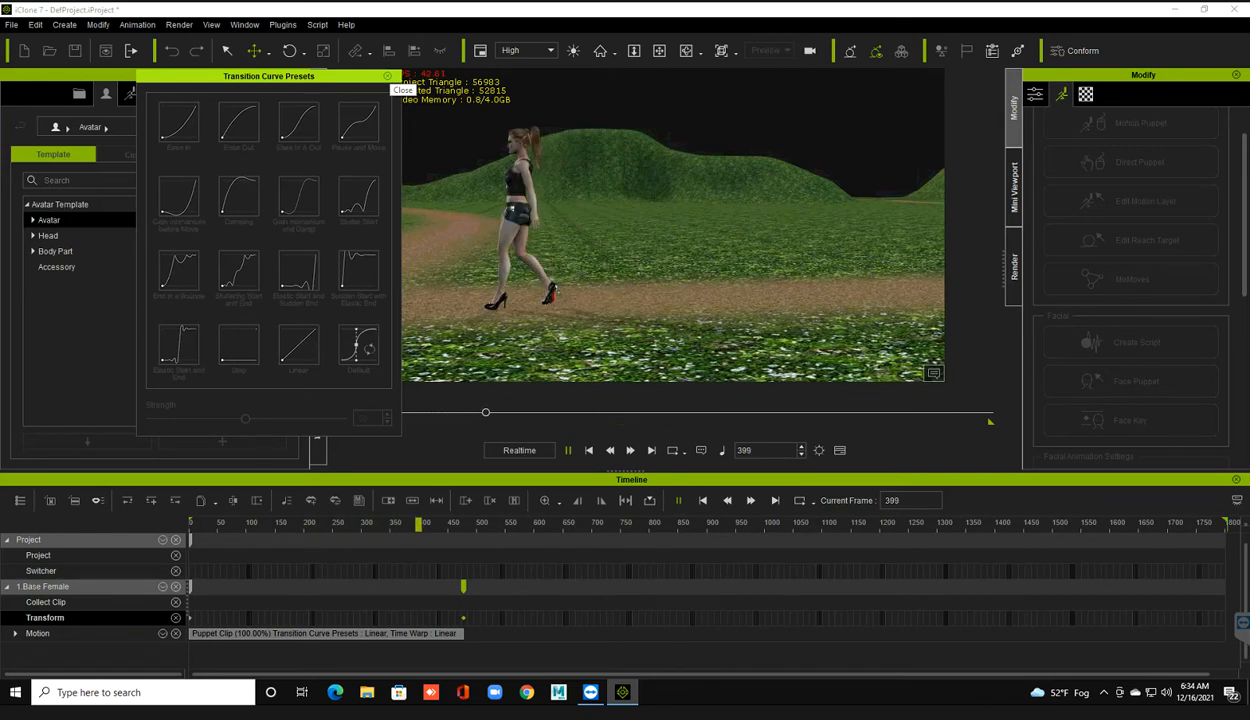
{"action": "left_click", "coordinate": [388, 77]}
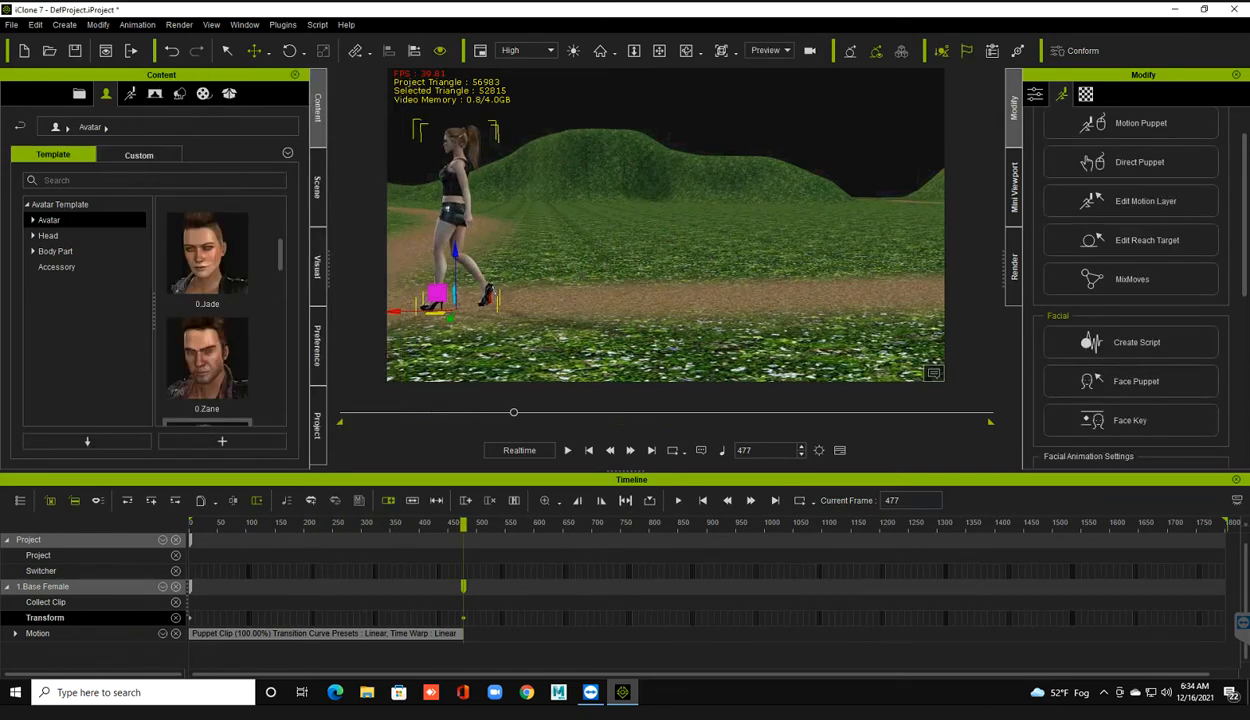
- Move the avatar back to the middle of the path at frame 477 and end the playback range at that frame
{"action": "left_click_drag", "start_coordinate": [436, 313], "coordinate": [608, 298]}
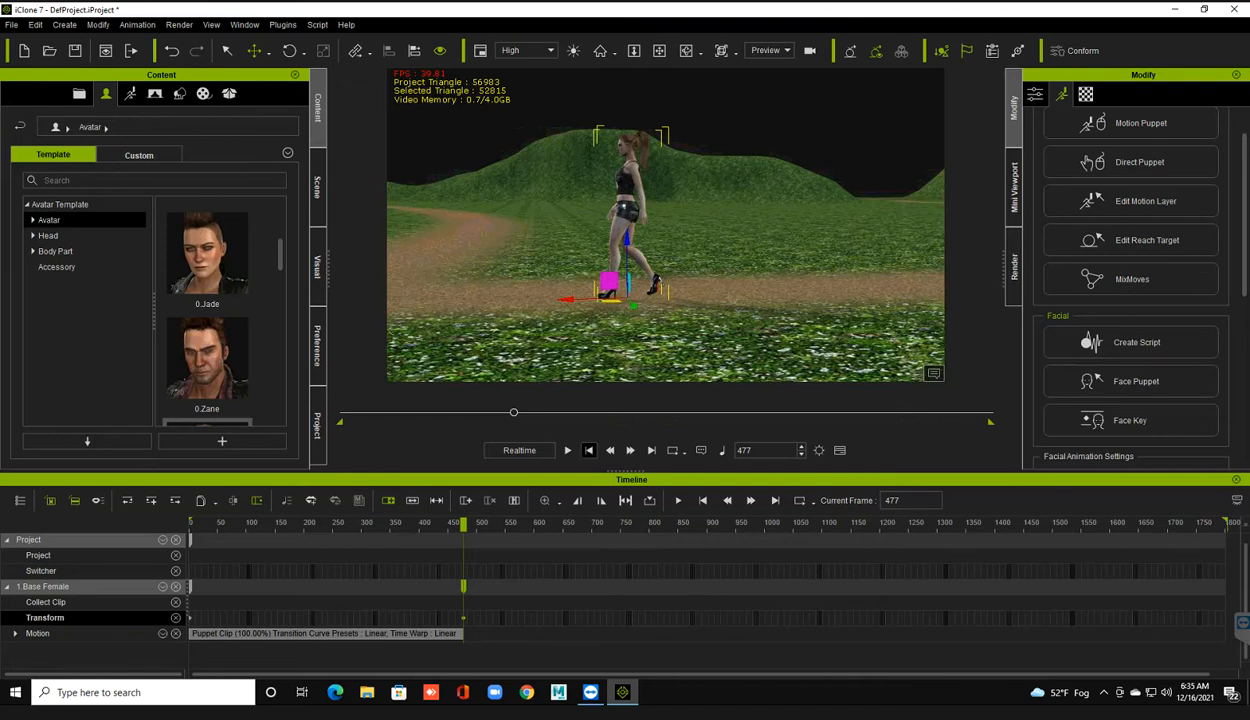
{"action": "left_click", "coordinate": [601, 501]}
- Play the shortened walk twice from frame 1 to check how the footsteps match the travel along the path
{"action": "left_click", "coordinate": [588, 450]}
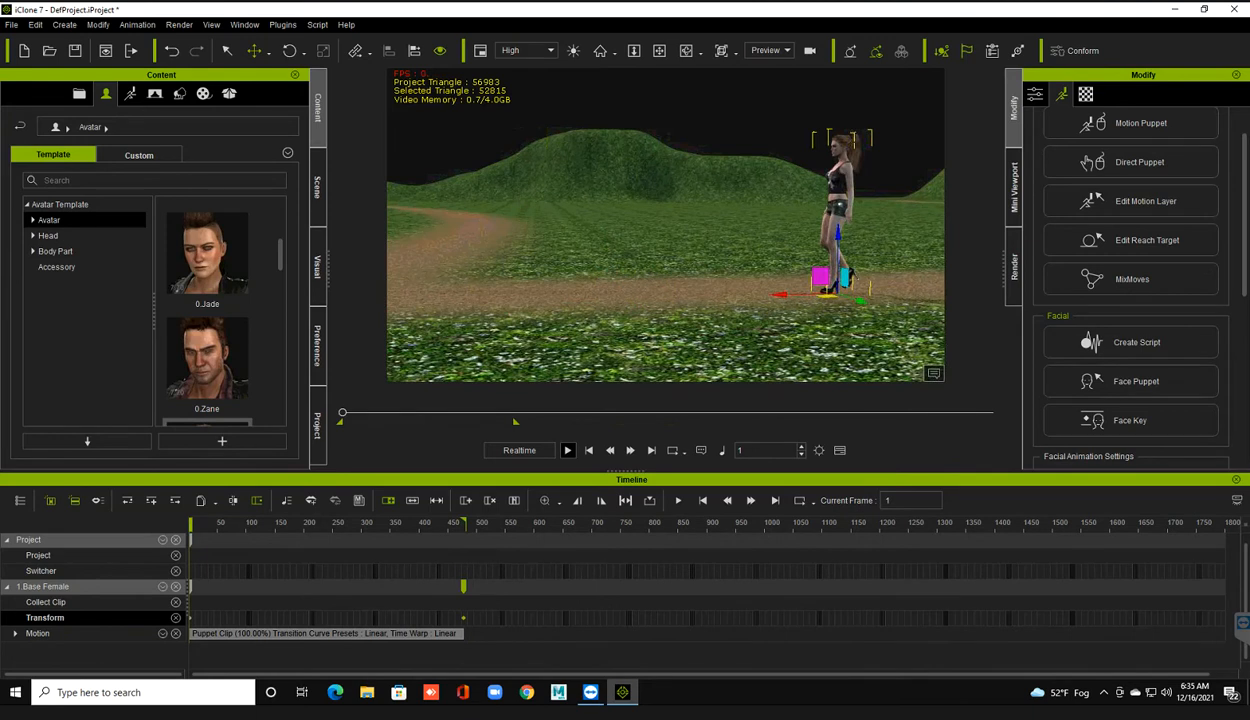
{"action": "left_click", "coordinate": [567, 450]}
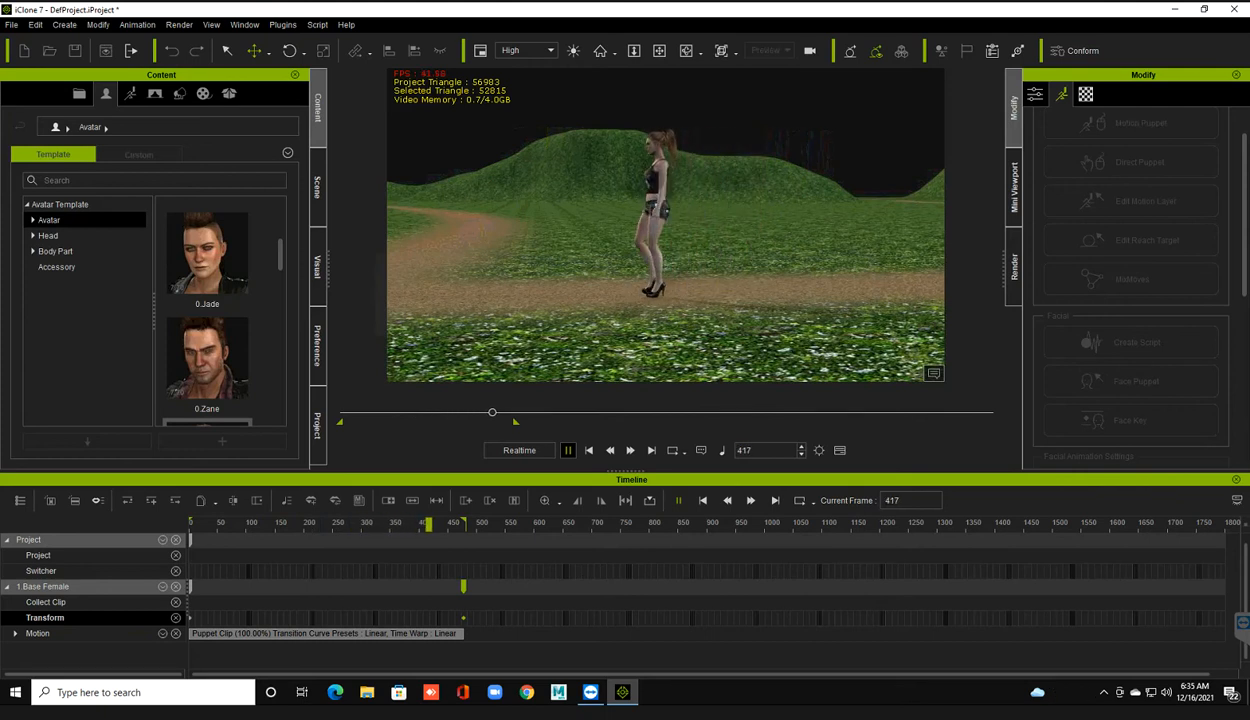
{"action": "left_click", "coordinate": [567, 450]}
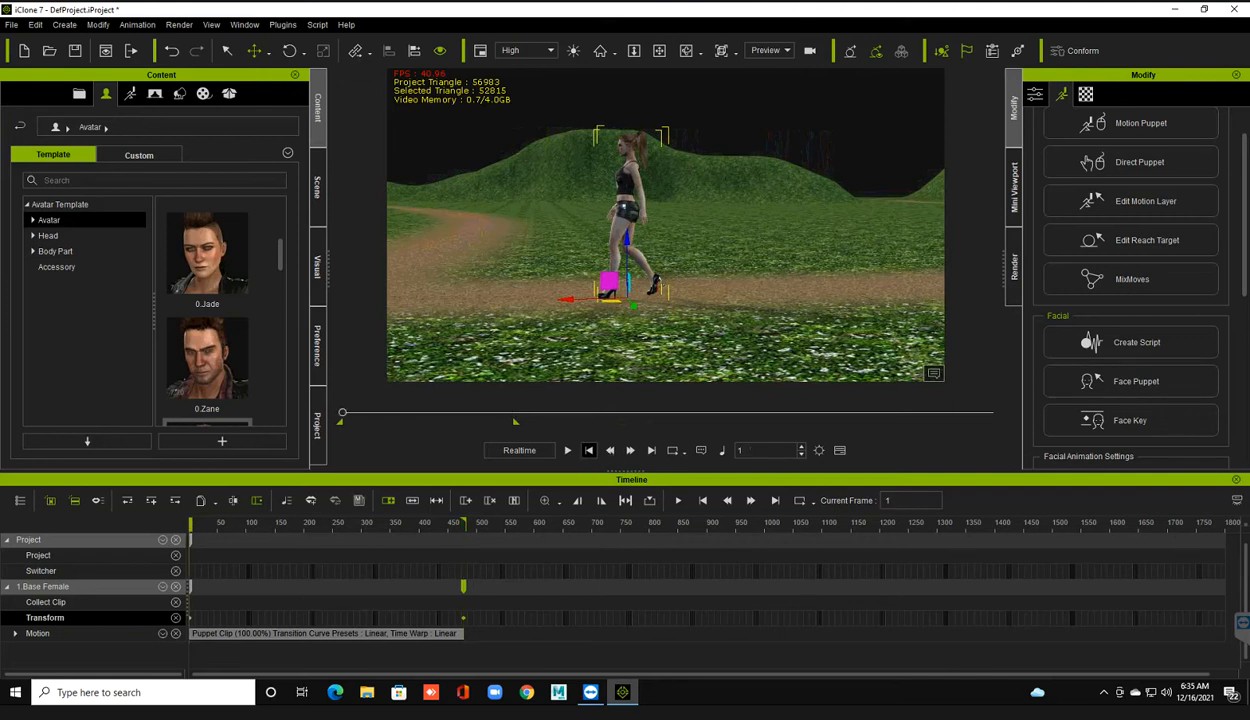
{"action": "left_click", "coordinate": [588, 450]}
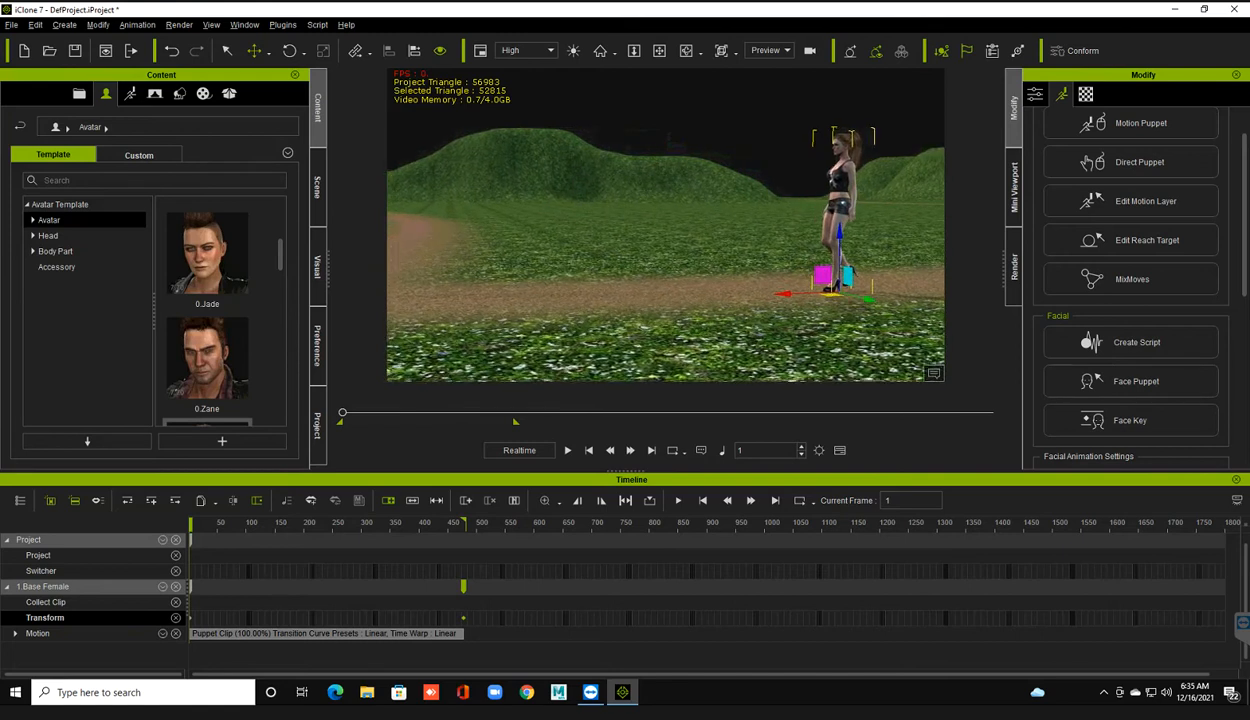
{"action": "key", "text": "space"}
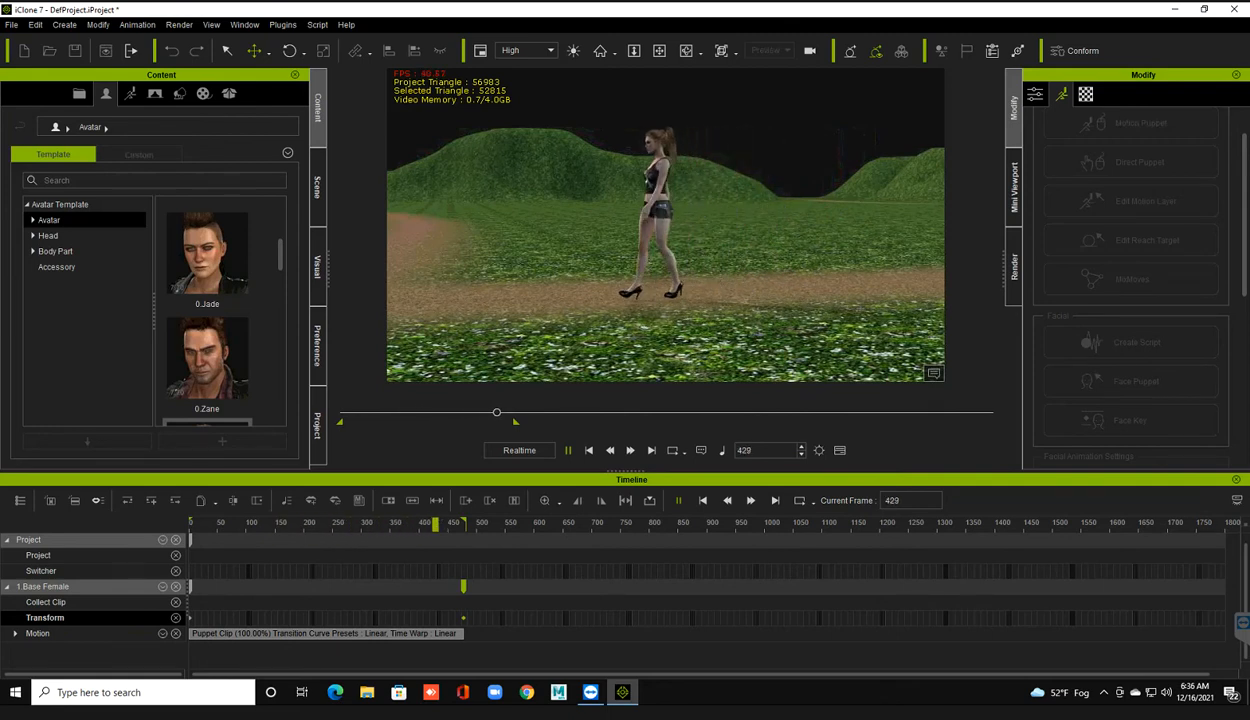
{"action": "key", "text": "space"}
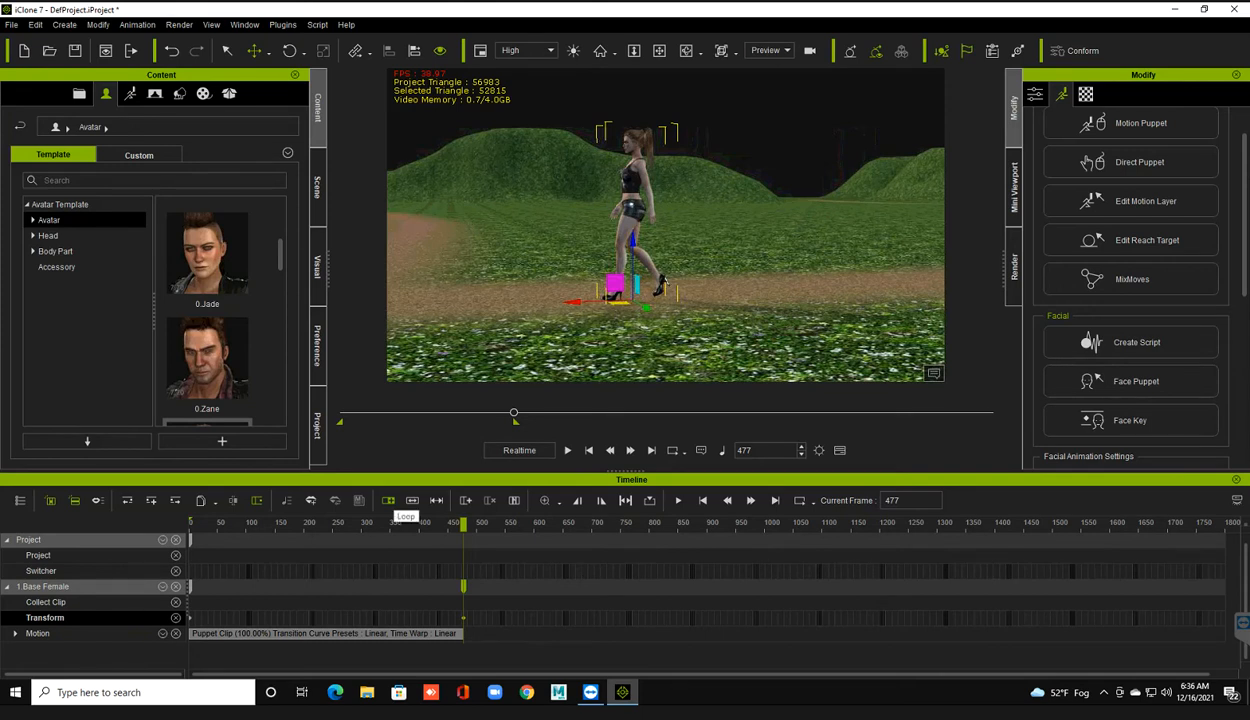
- Try extending the walk clip in Loop mode to about frame 1425, view frame 1080, and undo the extension
{"action": "left_click", "coordinate": [389, 500]}
{"action": "left_click", "coordinate": [461, 633]}
{"action": "left_click_drag", "start_coordinate": [462, 633], "coordinate": [1013, 633]}
{"action": "left_click", "coordinate": [811, 524]}
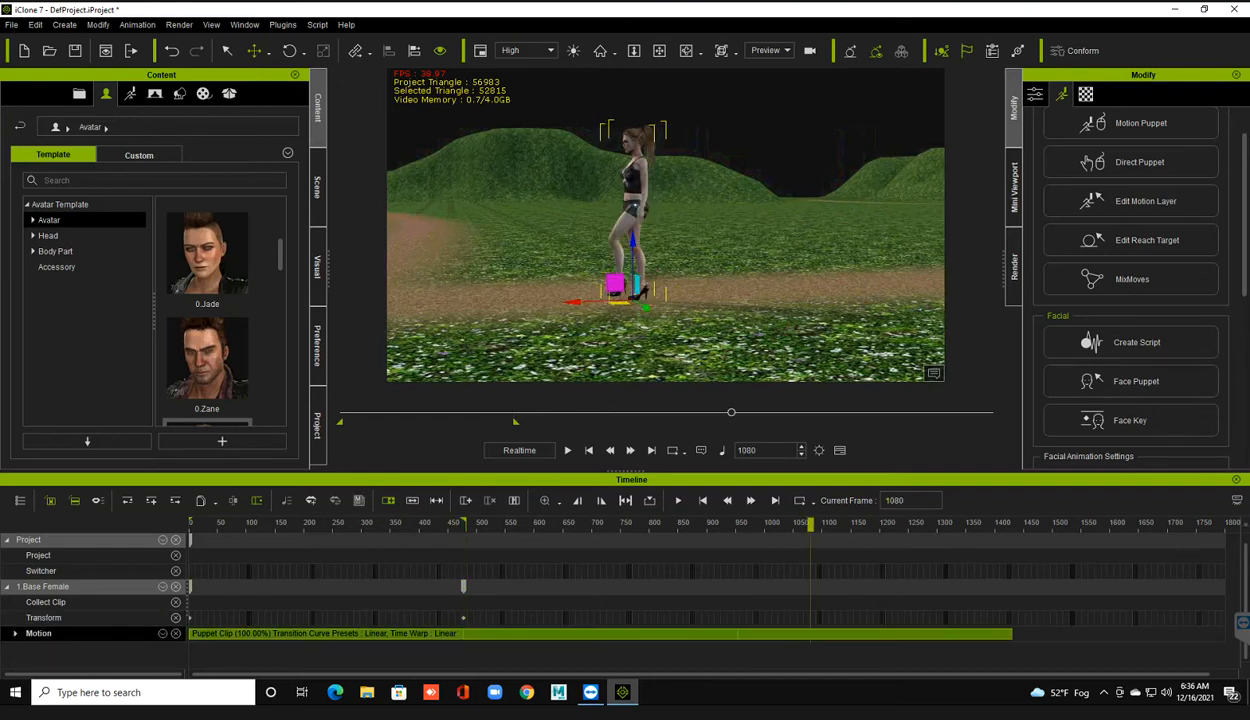
{"action": "key", "text": "ctrl+z"}
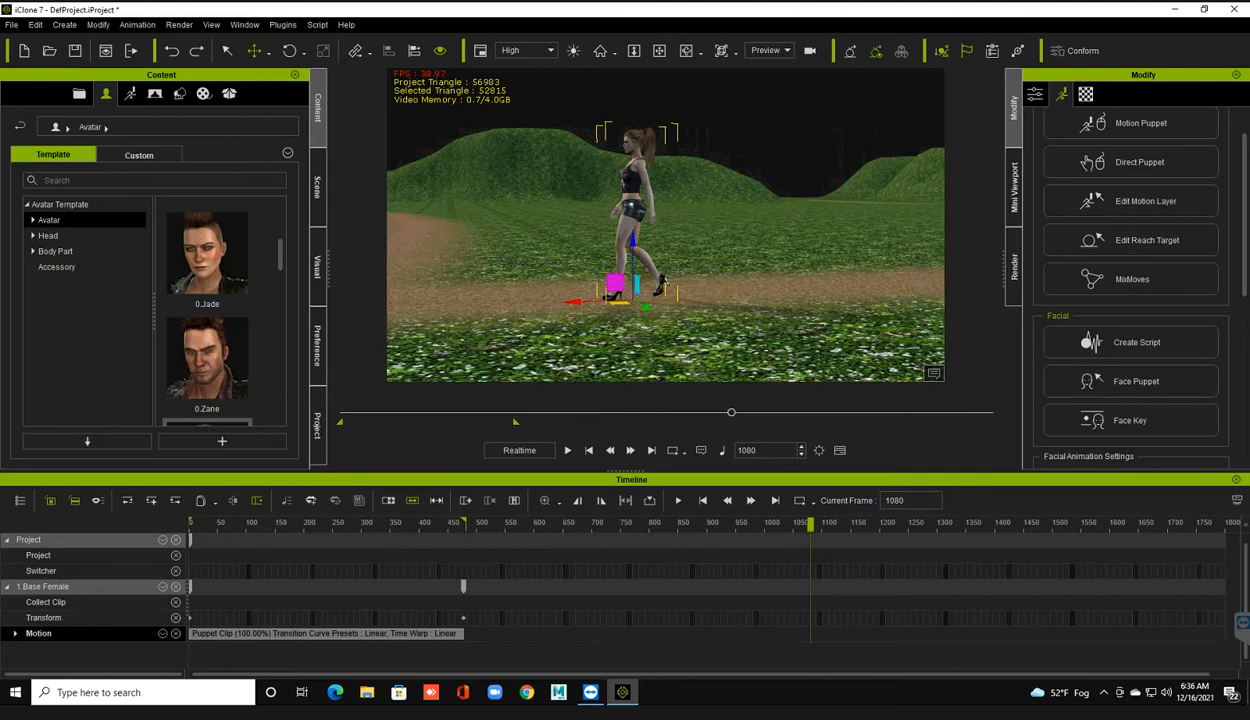
- Compress the walk motion clip in Speed mode to end at frame 340, giving a clip speed of 140.71%
{"action": "left_click", "coordinate": [461, 633]}
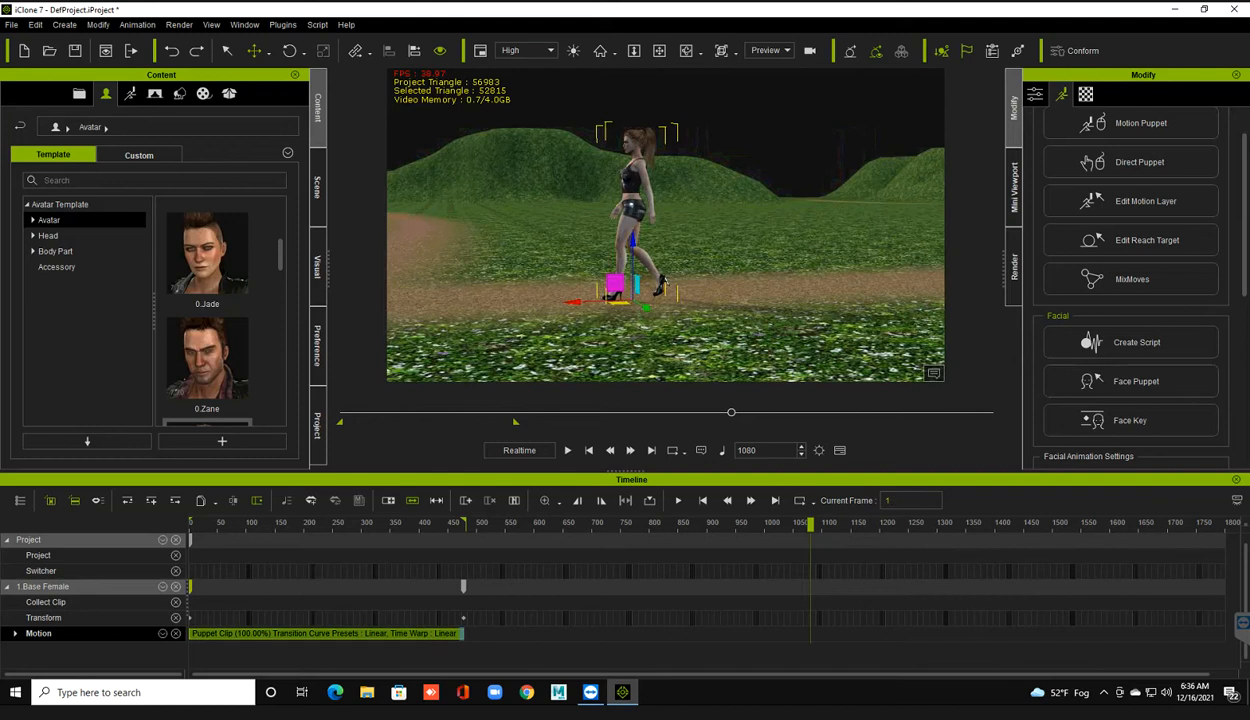
{"action": "left_click", "coordinate": [455, 524]}
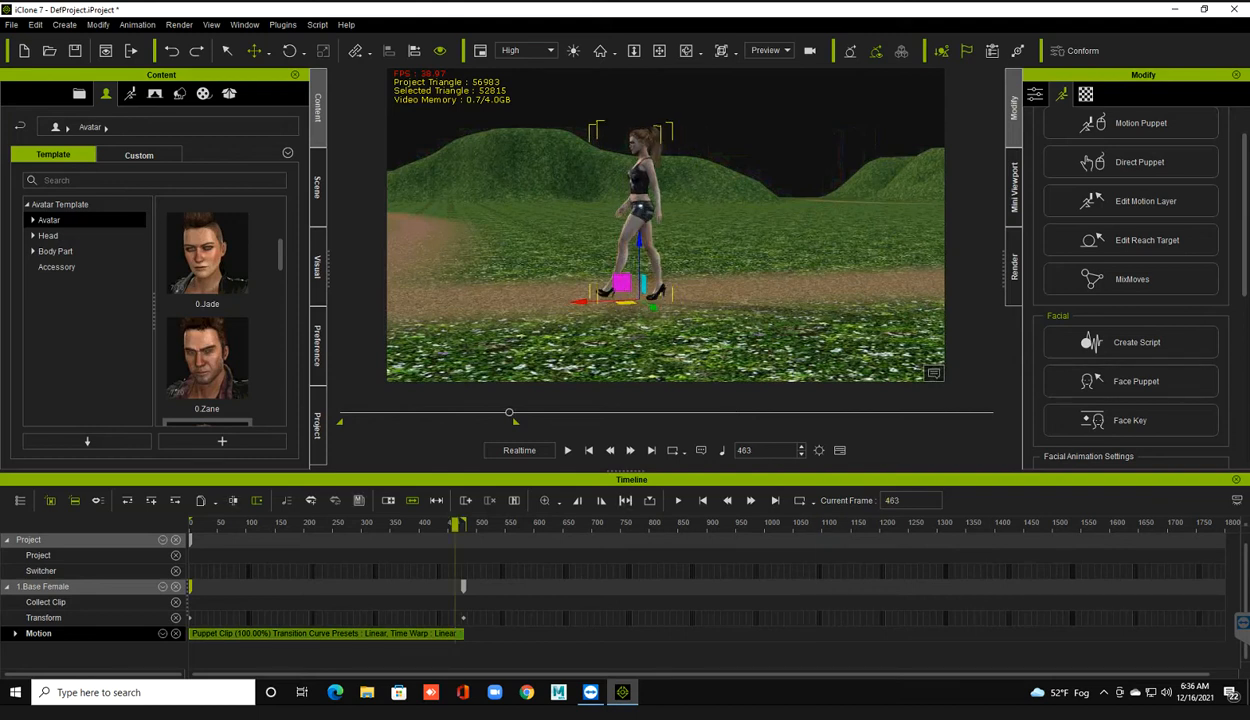
{"action": "left_click_drag", "start_coordinate": [463, 633], "coordinate": [384, 633]}
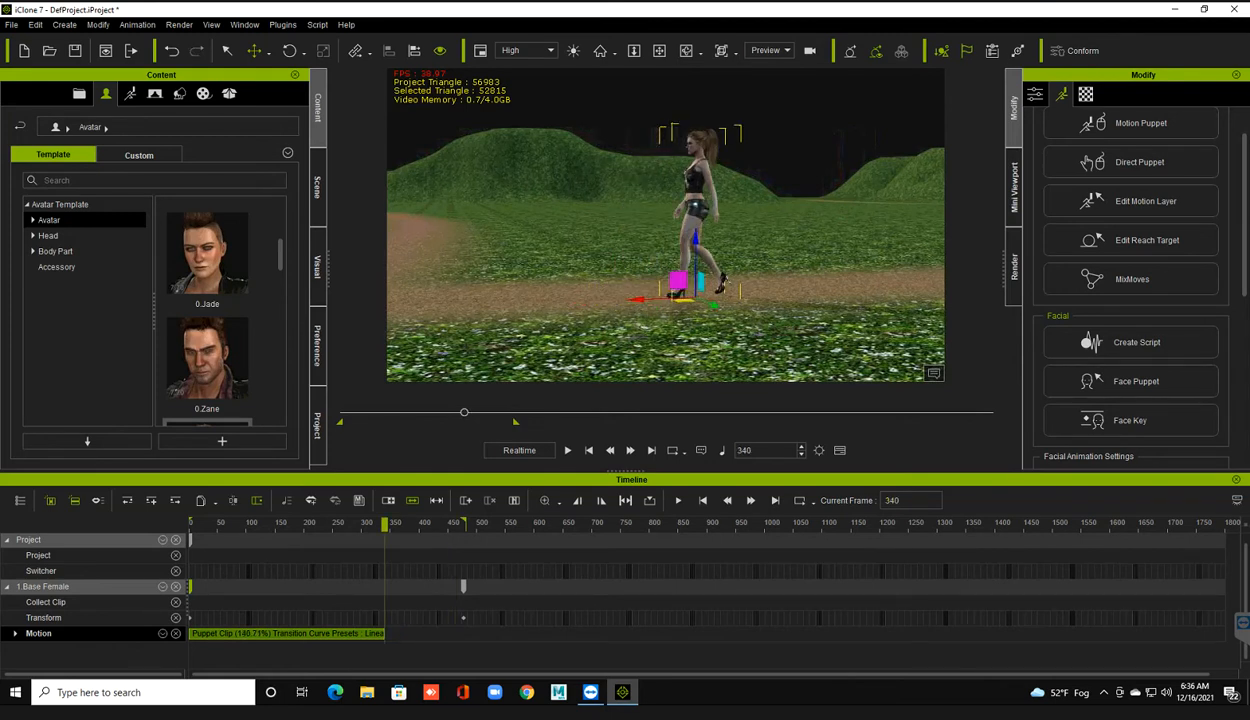
- Shift the avatar's last Transform key to frame 338 and end the playback range at that frame
{"action": "left_click_drag", "start_coordinate": [463, 617], "coordinate": [383, 617]}
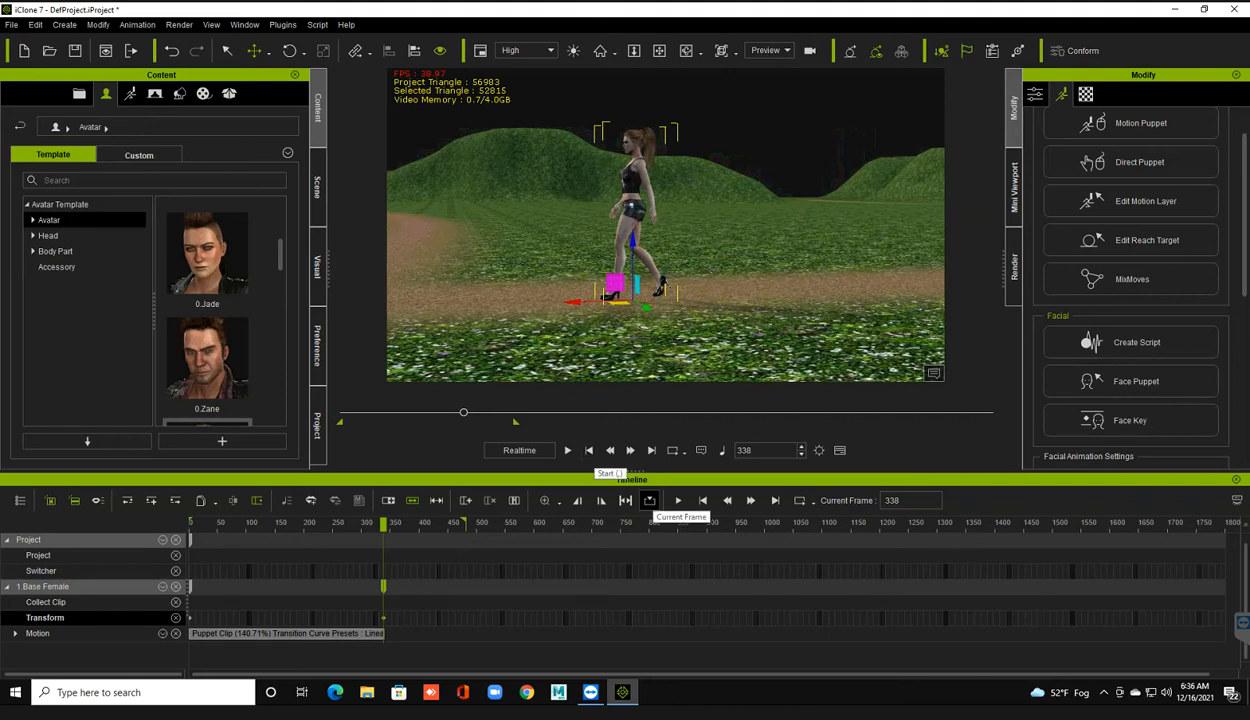
{"action": "left_click", "coordinate": [600, 500]}
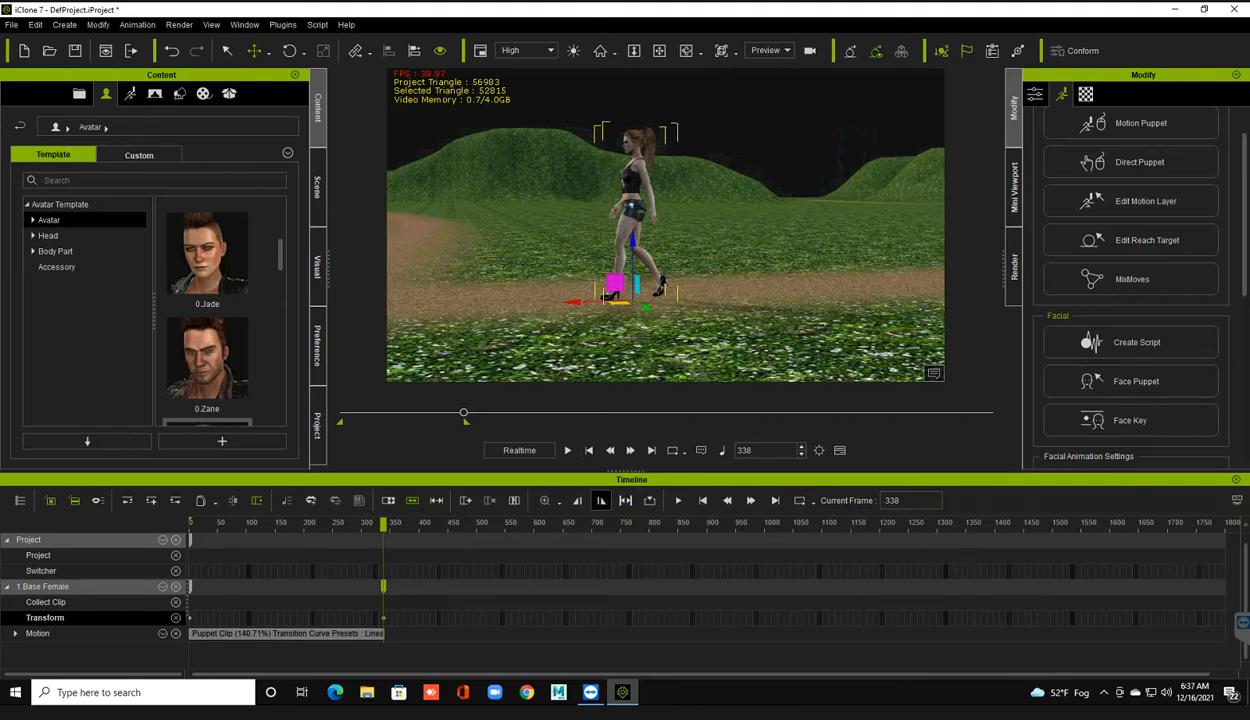
- Shift the avatar's last Transform key to frame 479, end the playback range there, and play the slower walk
{"action": "key", "text": "space"}
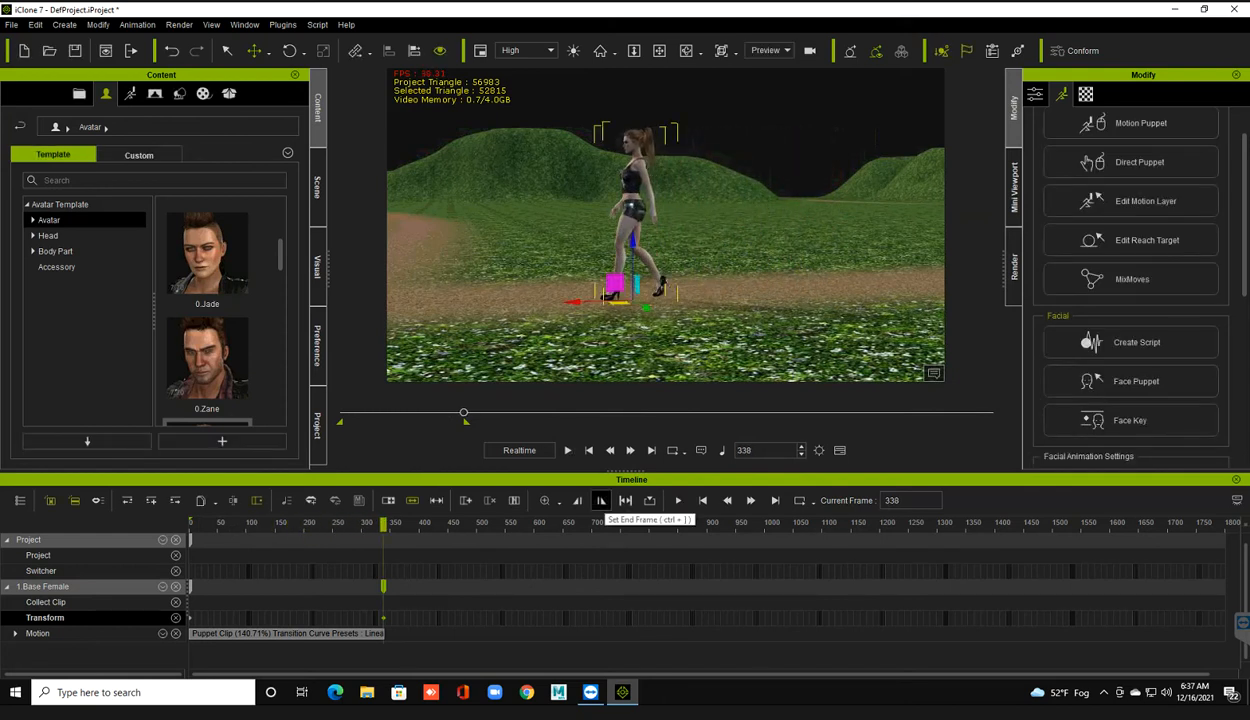
{"action": "left_click_drag", "start_coordinate": [383, 586], "coordinate": [464, 586]}
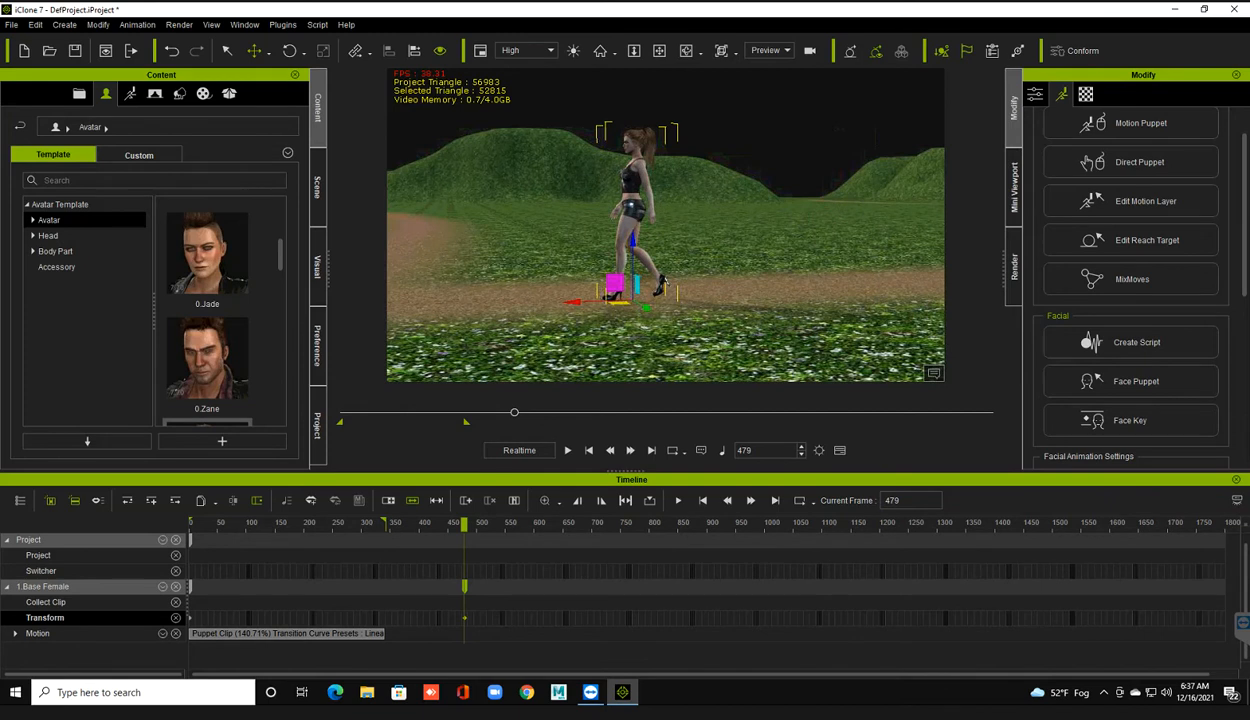
{"action": "left_click", "coordinate": [567, 450]}
- Remove all object animation from the Base Female avatar and return to frame 1
{"action": "right_click", "coordinate": [640, 228]}
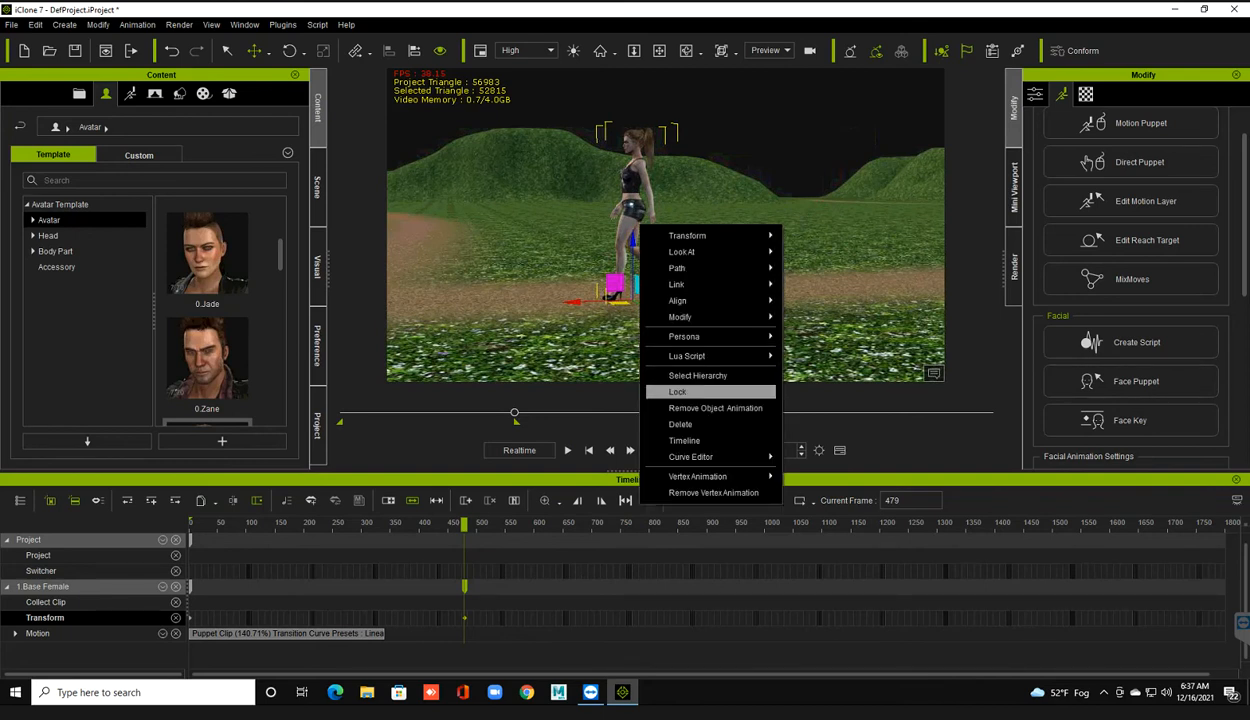
{"action": "left_click", "coordinate": [715, 408]}
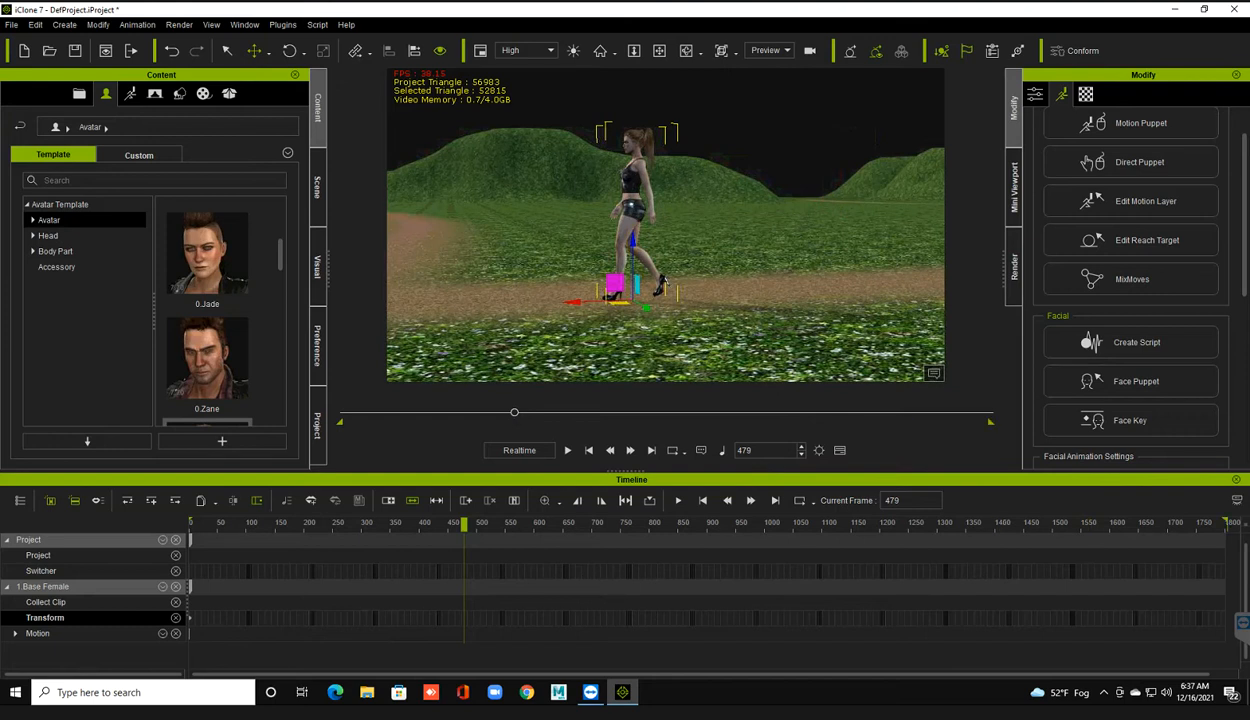
{"action": "scroll", "coordinate": [665, 225], "scroll_direction": "down", "scroll_amount": 1}
{"action": "right_click_drag", "start_coordinate": [665, 225], "coordinate": [725, 229]}
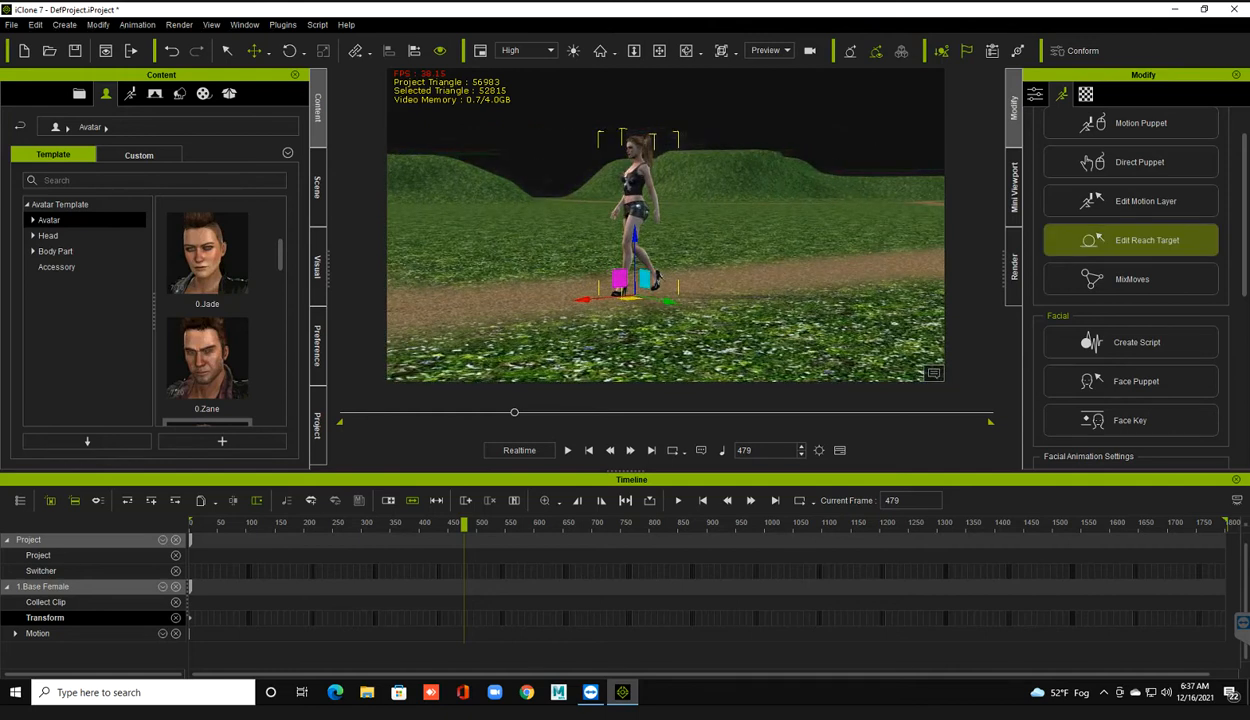
{"action": "scroll", "coordinate": [1130, 240], "scroll_direction": "up", "scroll_amount": 1}
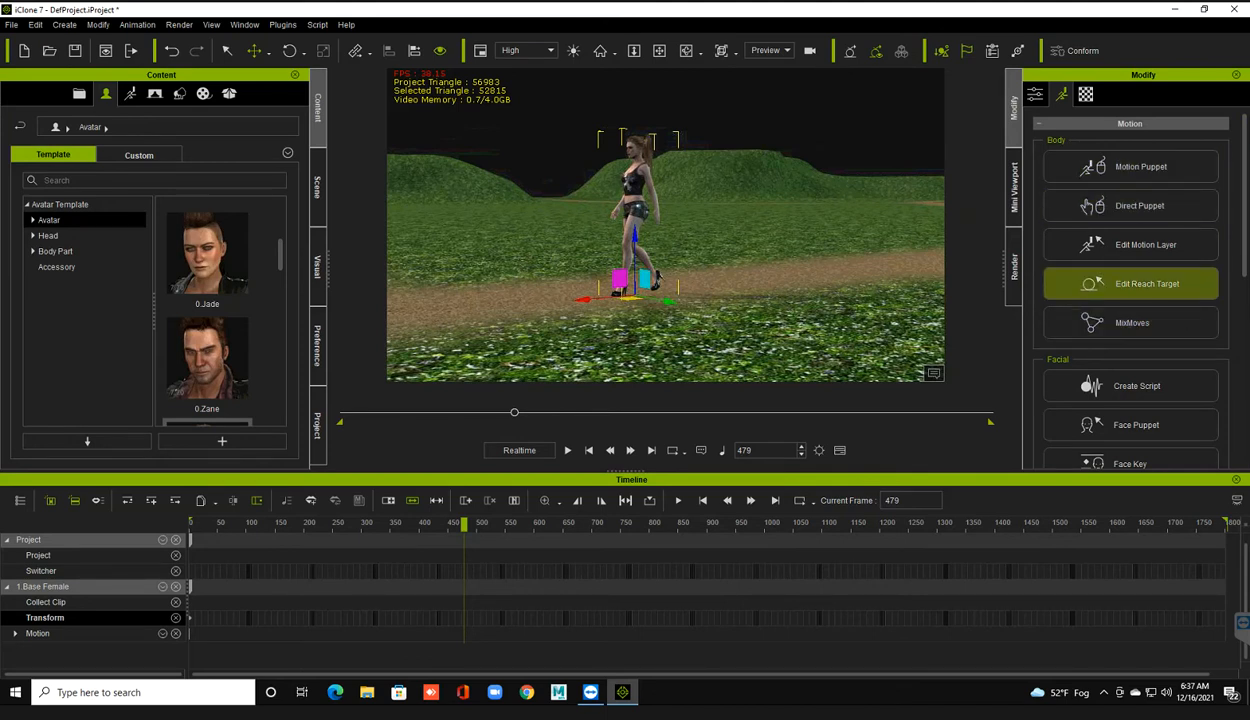
{"action": "middle_click_drag", "start_coordinate": [666, 225], "coordinate": [696, 240]}
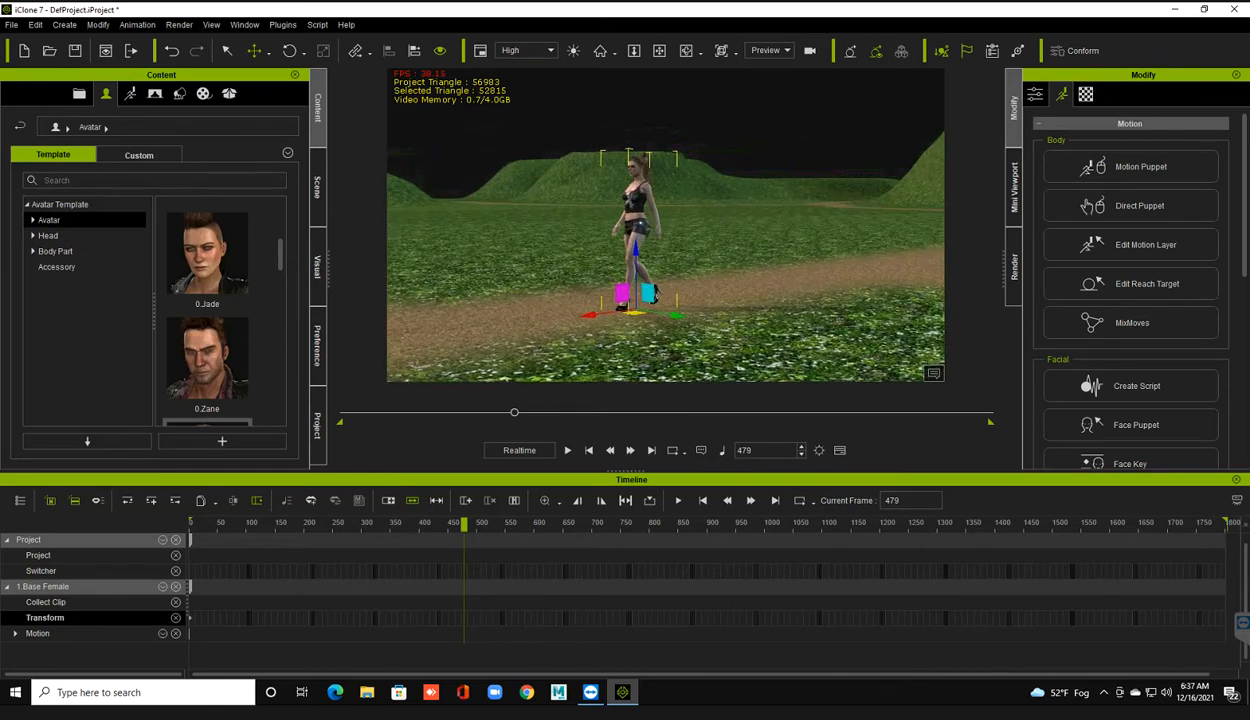
{"action": "left_click", "coordinate": [588, 450]}
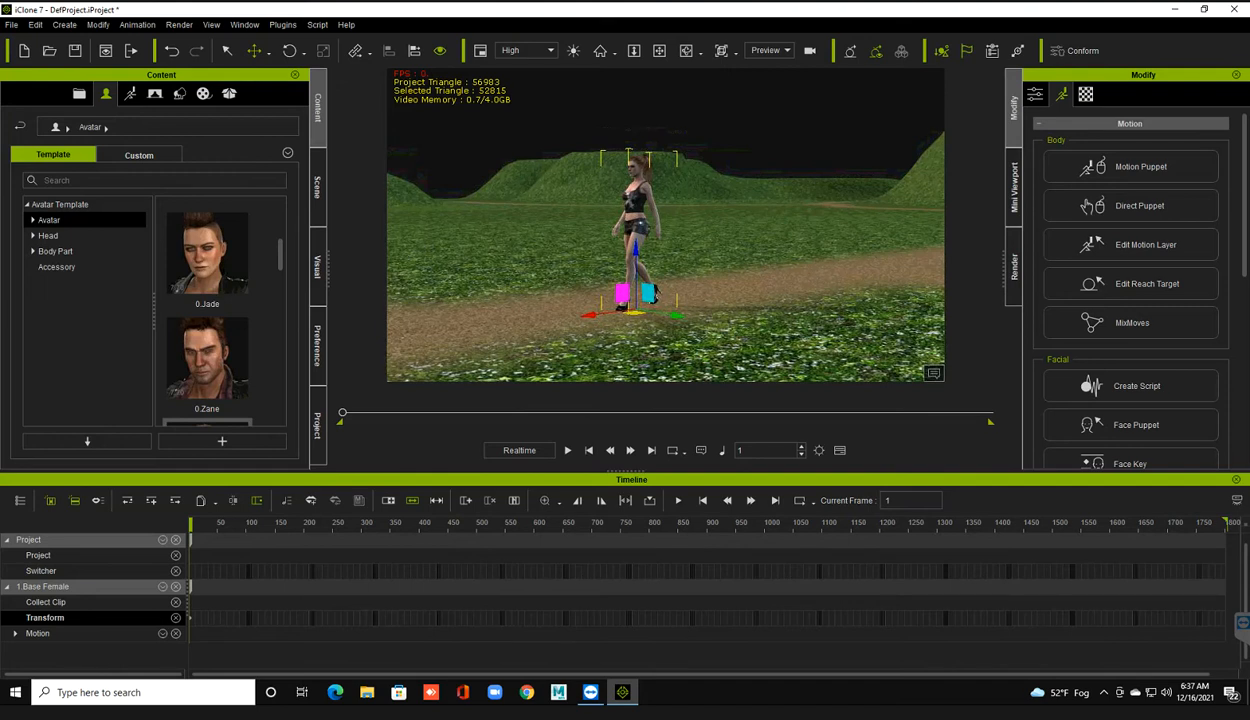
{"action": "key", "text": "n"}
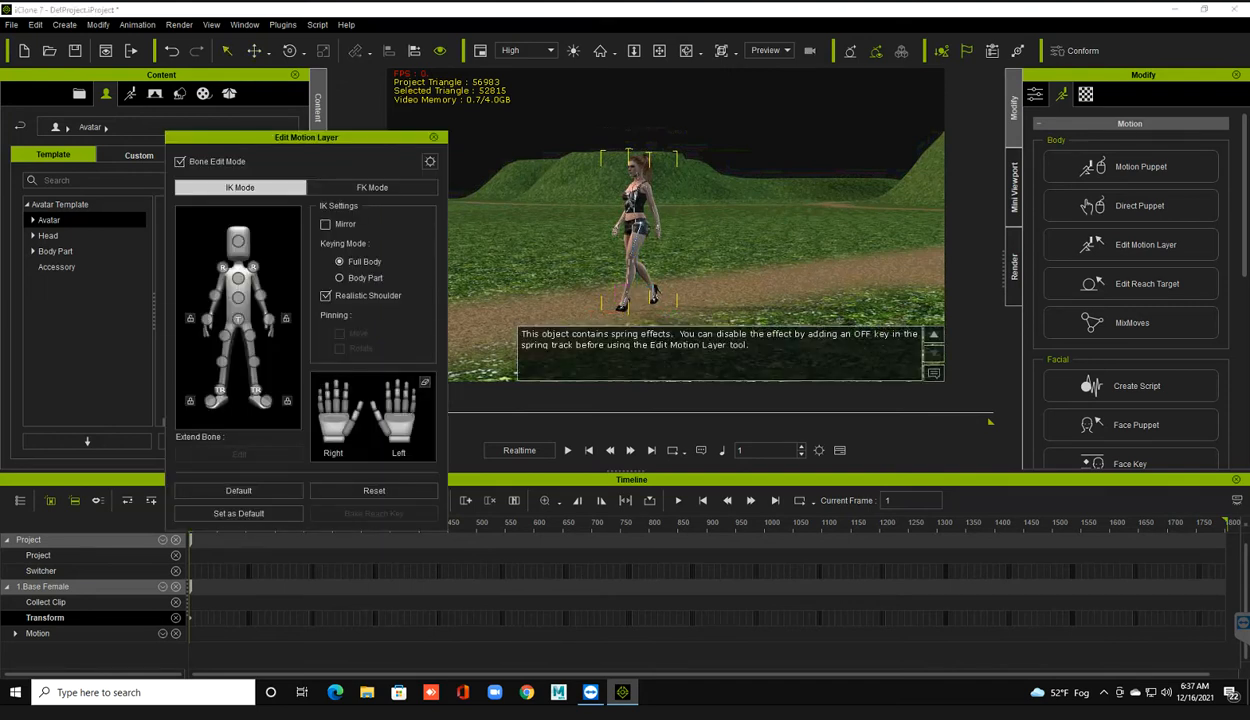
{"action": "left_click", "coordinate": [434, 137]}
{"action": "left_click", "coordinate": [560, 120]}
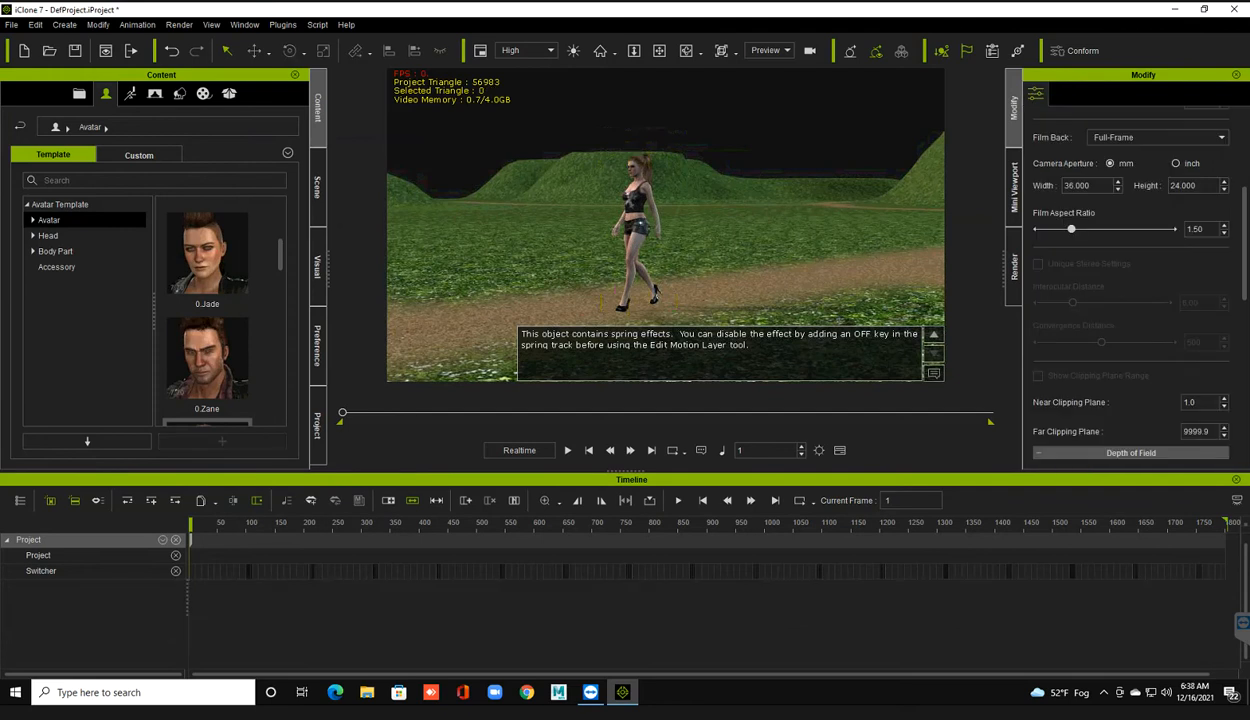
- Start a new project without saving the current one, and add the 0.Zane avatar to the empty scene
{"action": "key", "text": "ctrl+n"}
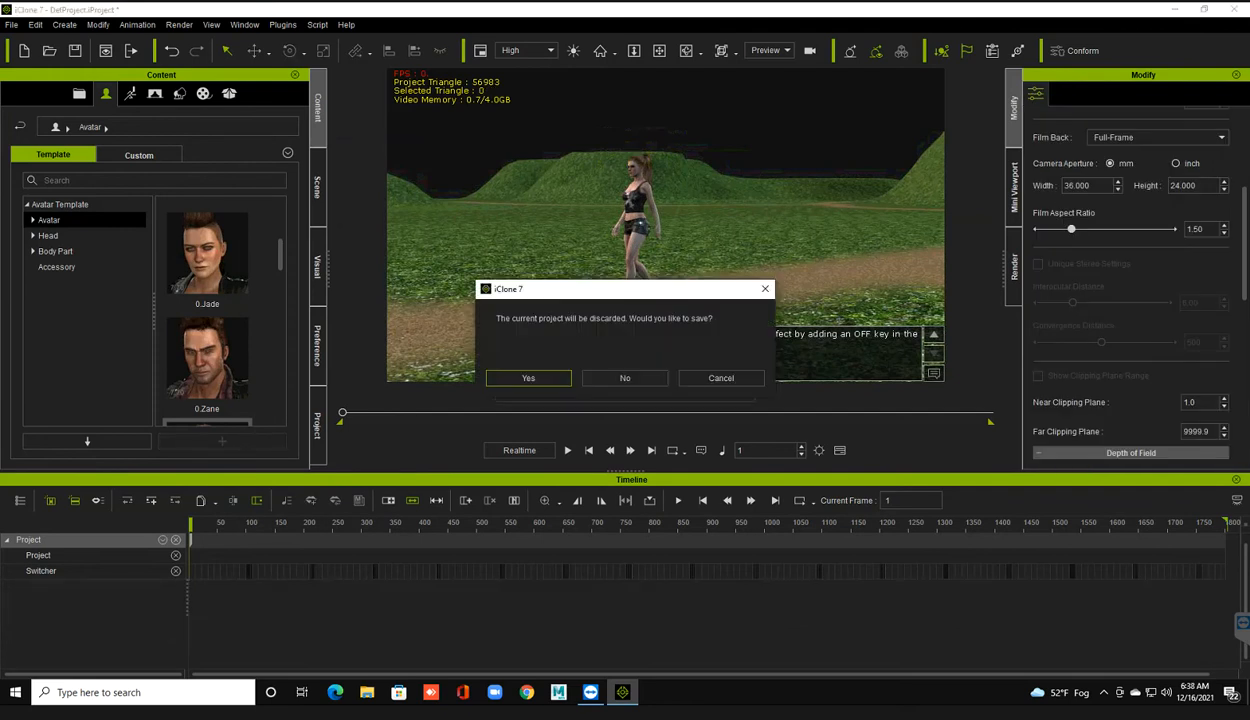
{"action": "left_click", "coordinate": [625, 378]}
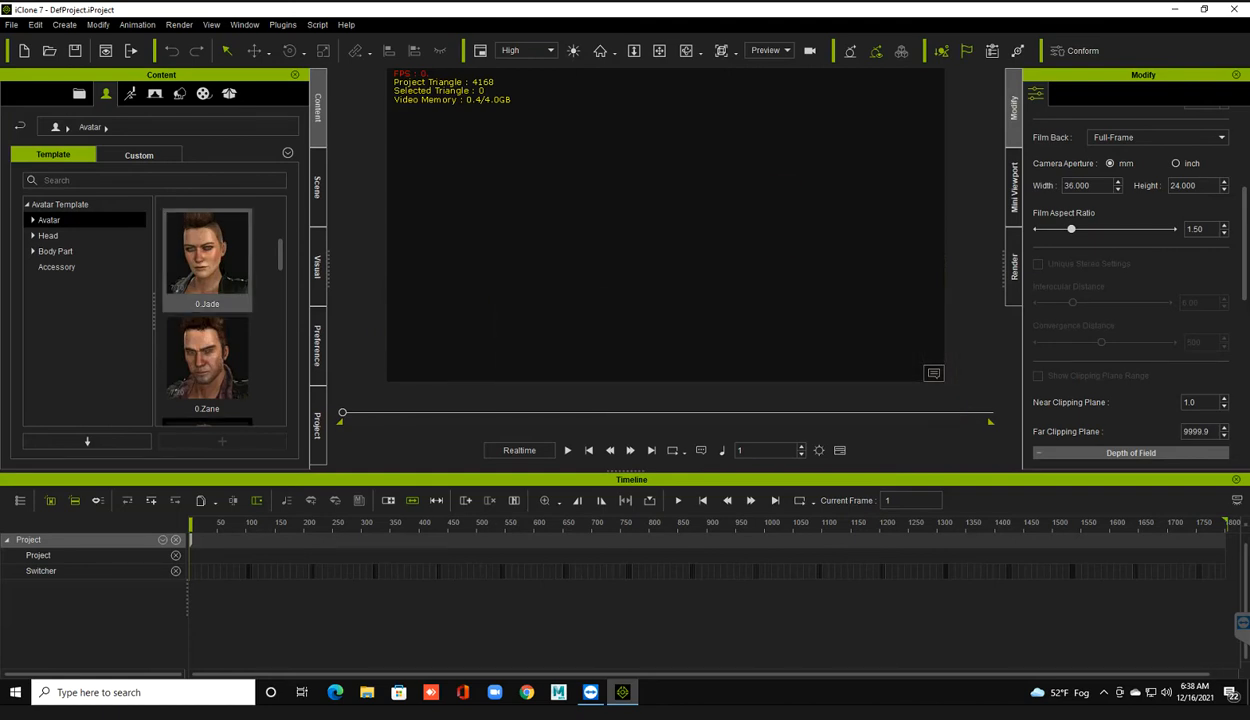
{"action": "mouse_move", "coordinate": [206, 255]}
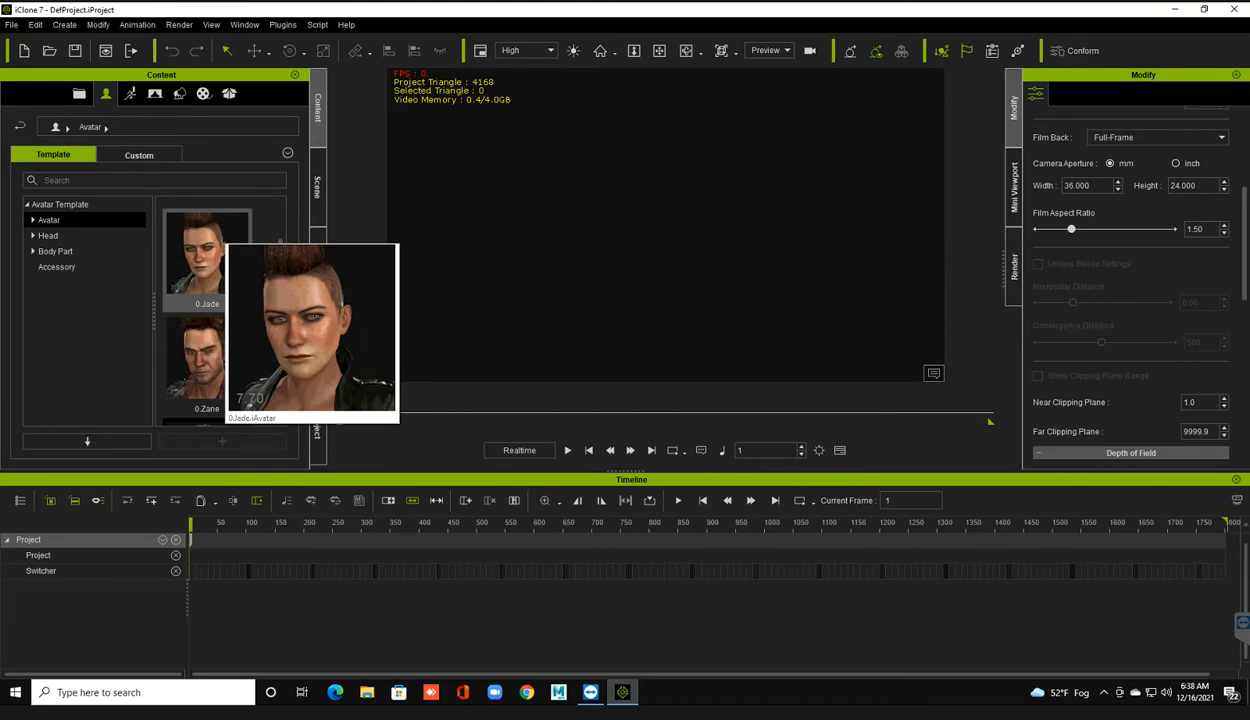
{"action": "scroll", "coordinate": [206, 255], "scroll_direction": "down", "scroll_amount": 3}
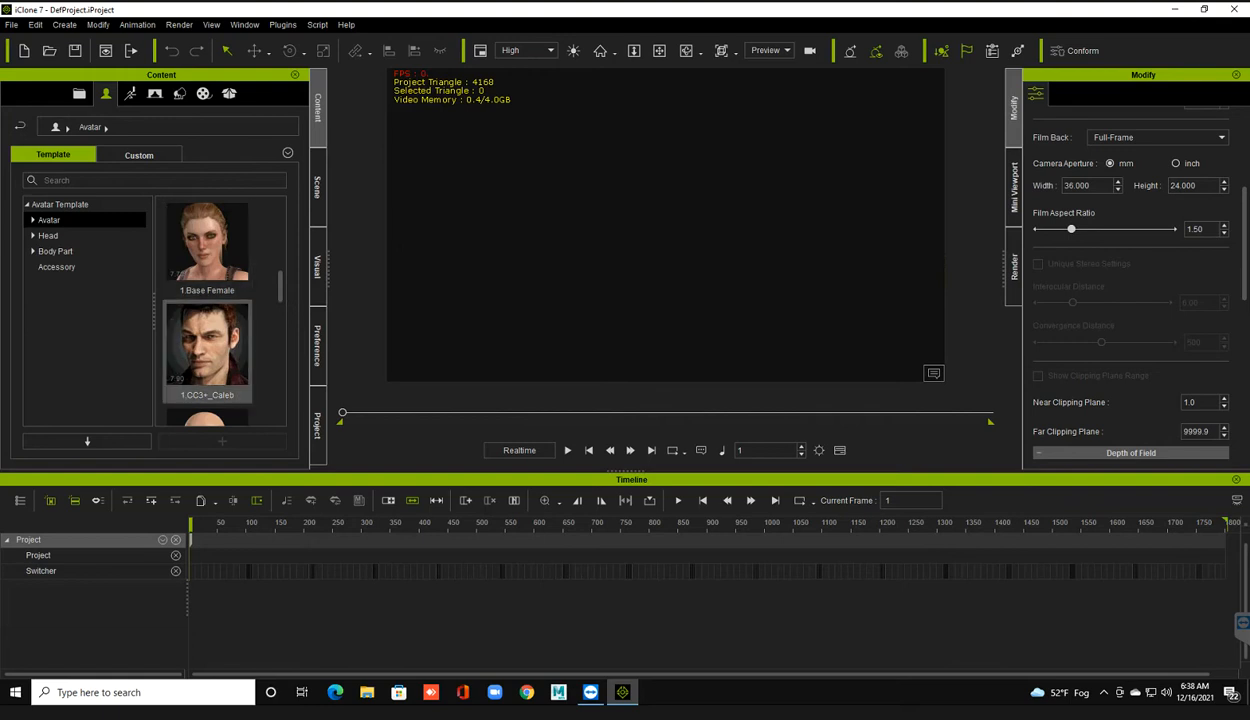
{"action": "scroll", "coordinate": [207, 345], "scroll_direction": "up", "scroll_amount": 2}
{"action": "left_click_drag", "start_coordinate": [207, 360], "coordinate": [628, 325]}
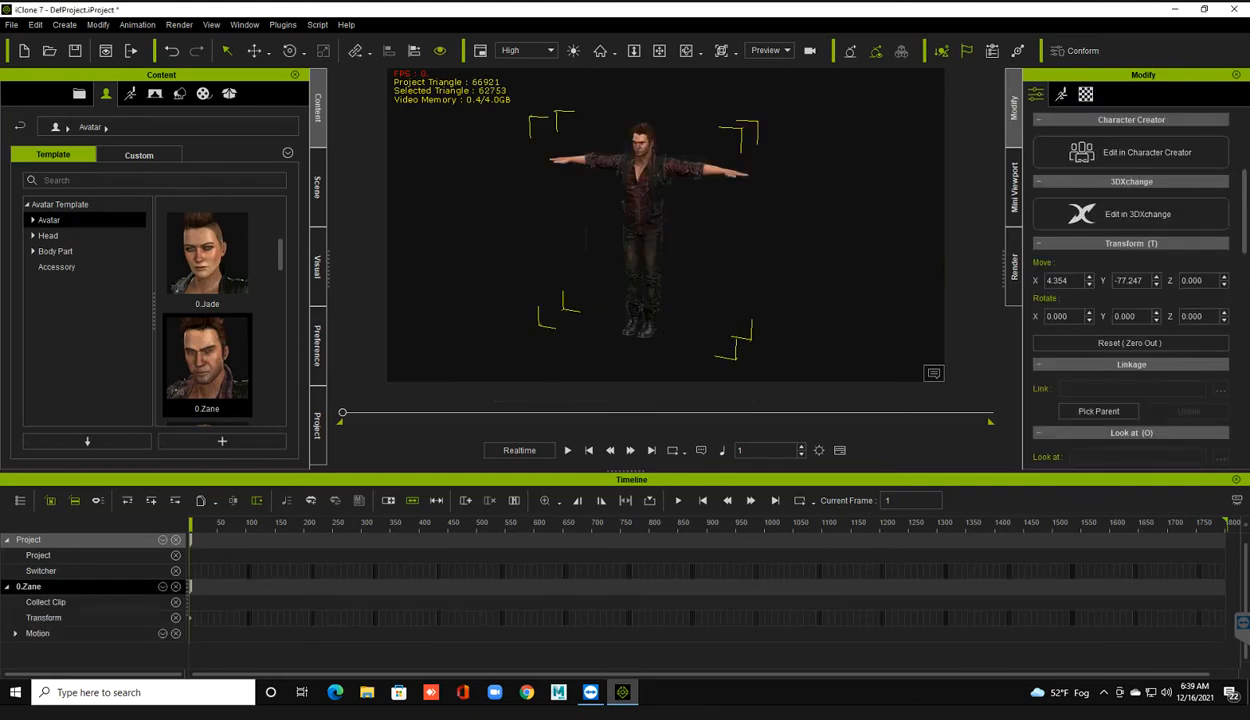
{"action": "key", "text": "f"}
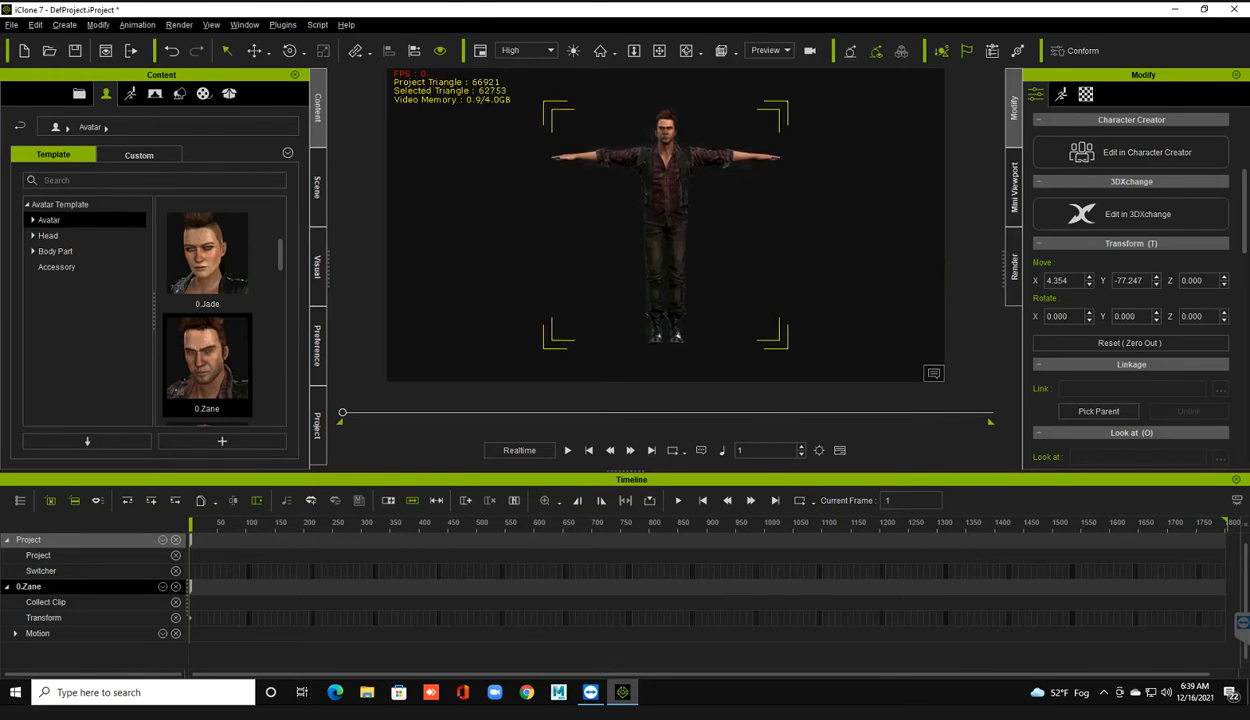
{"action": "key", "text": "Escape"}
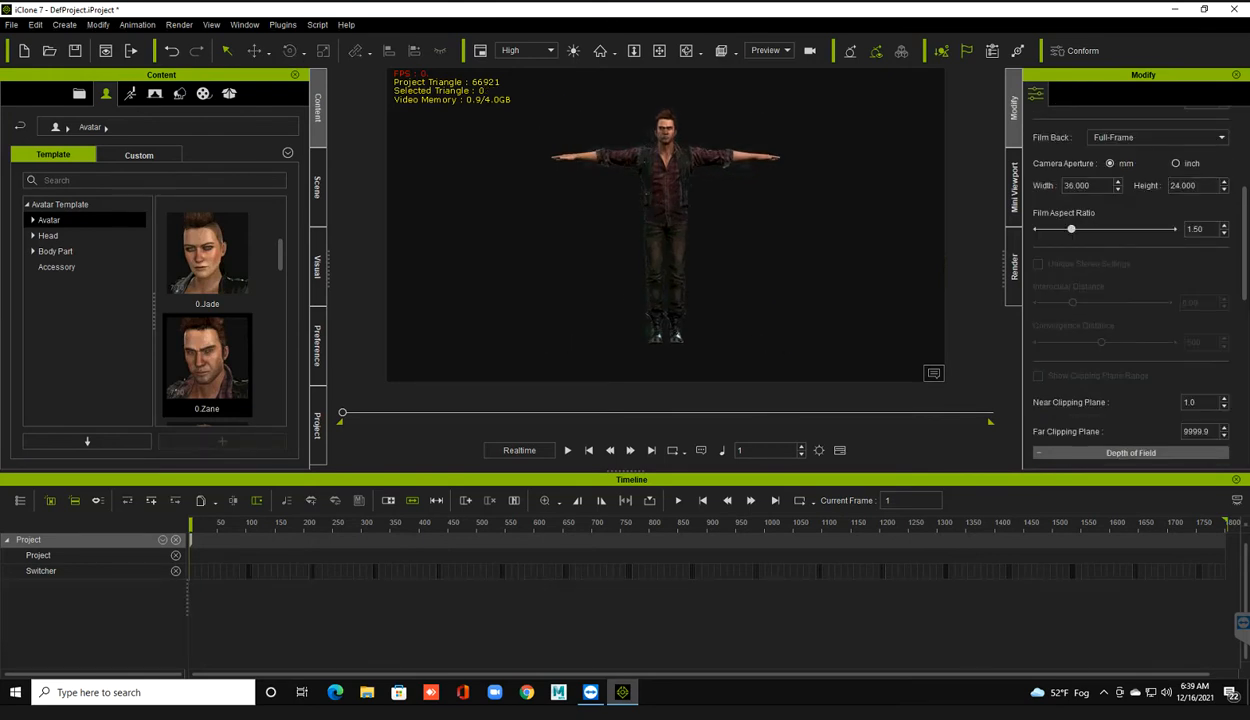
- Enlarge the viewport and open Direct Puppet for the Zane avatar, placing its dialog clear of the figure
{"action": "left_click_drag", "start_coordinate": [627, 471], "coordinate": [627, 514]}
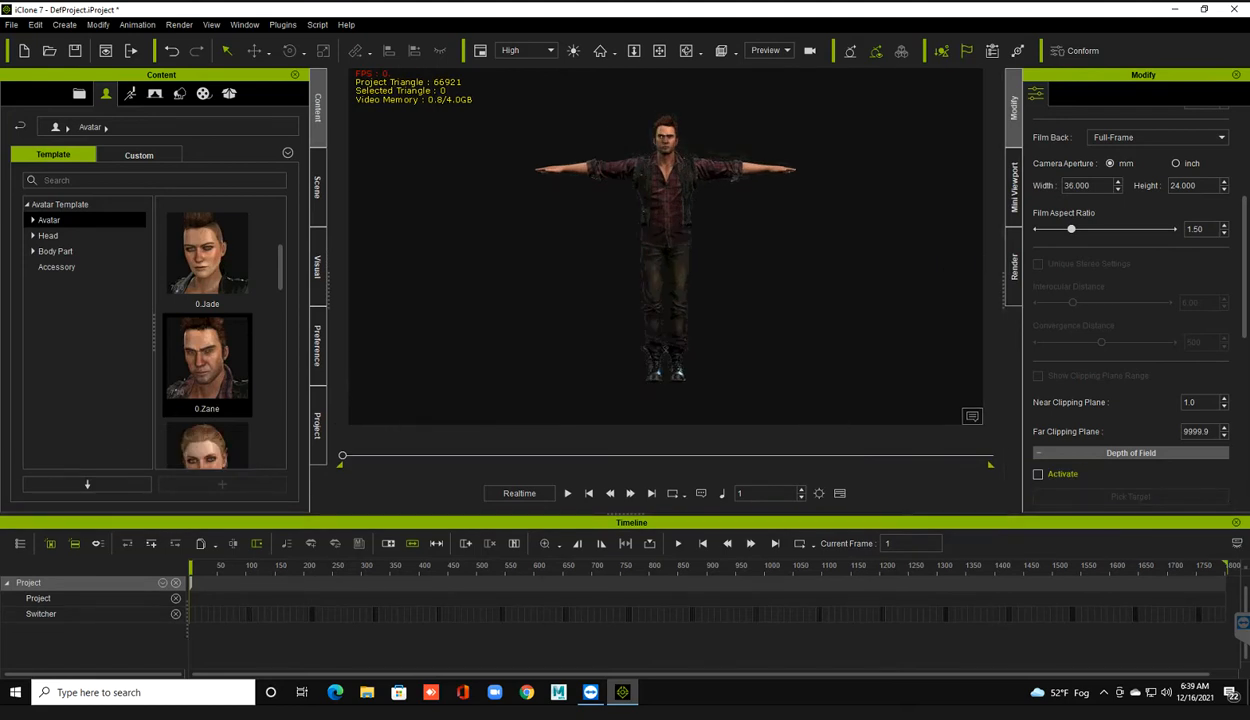
{"action": "left_click", "coordinate": [665, 215]}
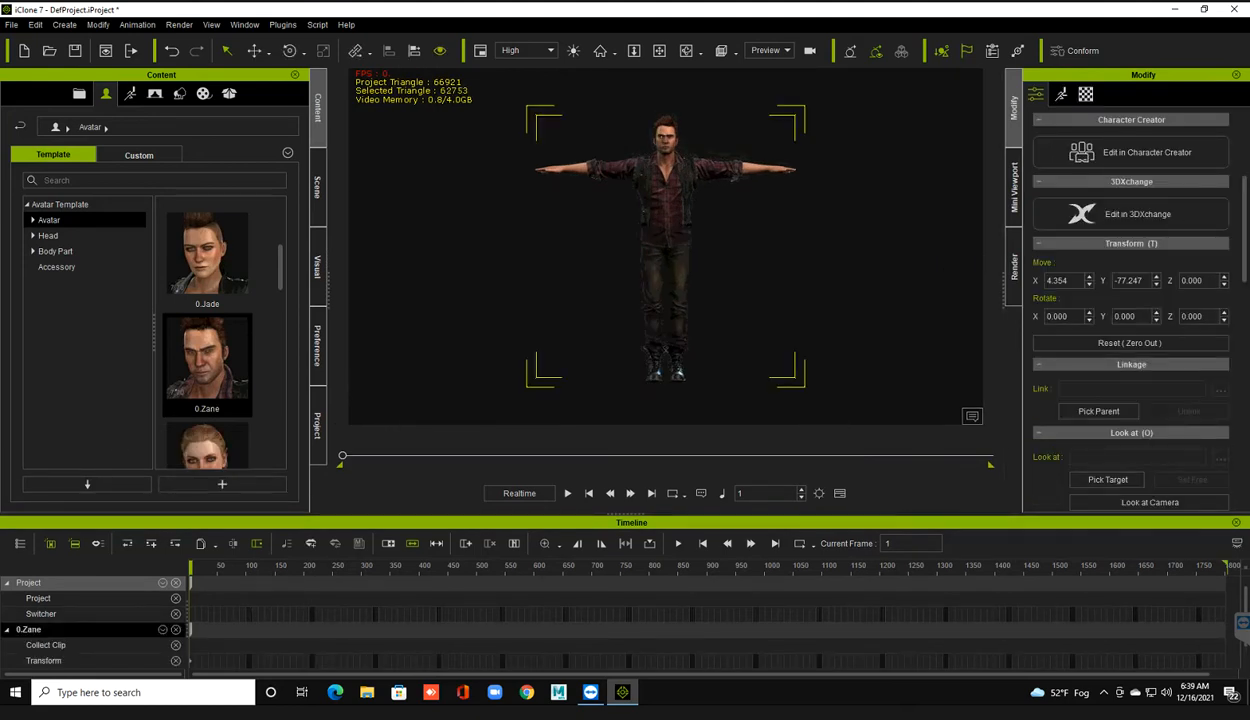
{"action": "left_click", "coordinate": [1061, 94]}
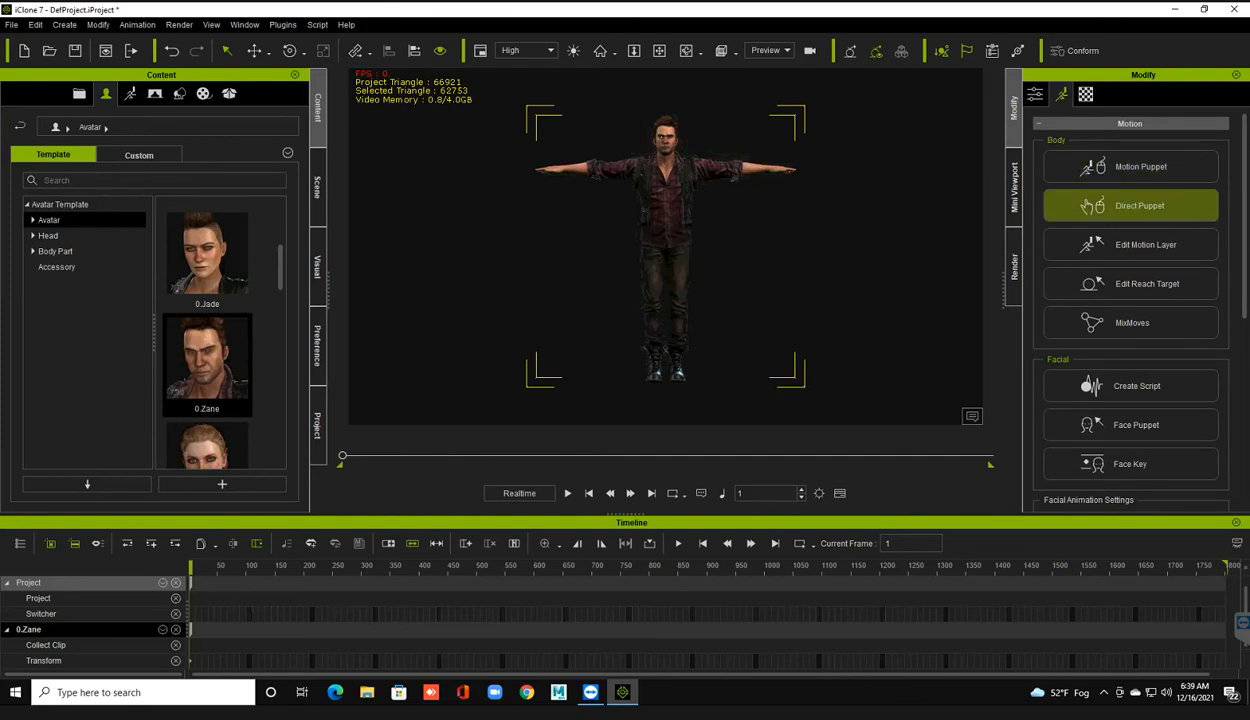
{"action": "left_click", "coordinate": [1135, 205]}
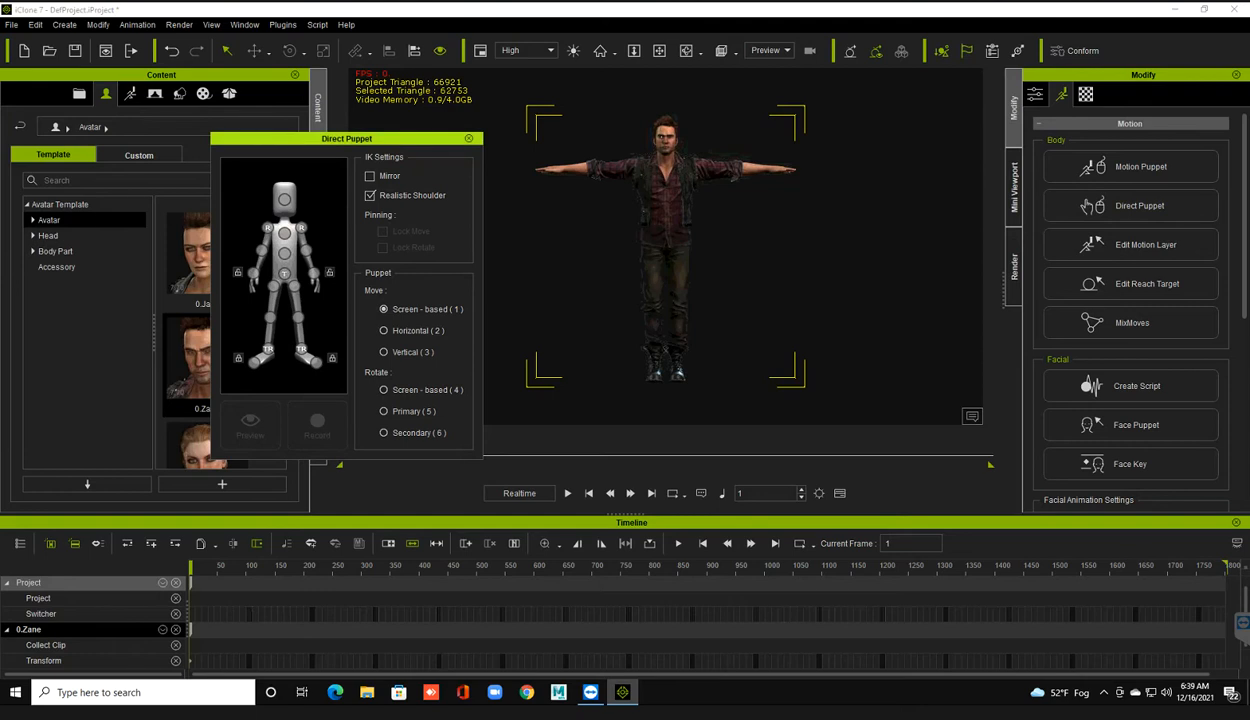
{"action": "left_click_drag", "start_coordinate": [346, 138], "coordinate": [1033, 129]}
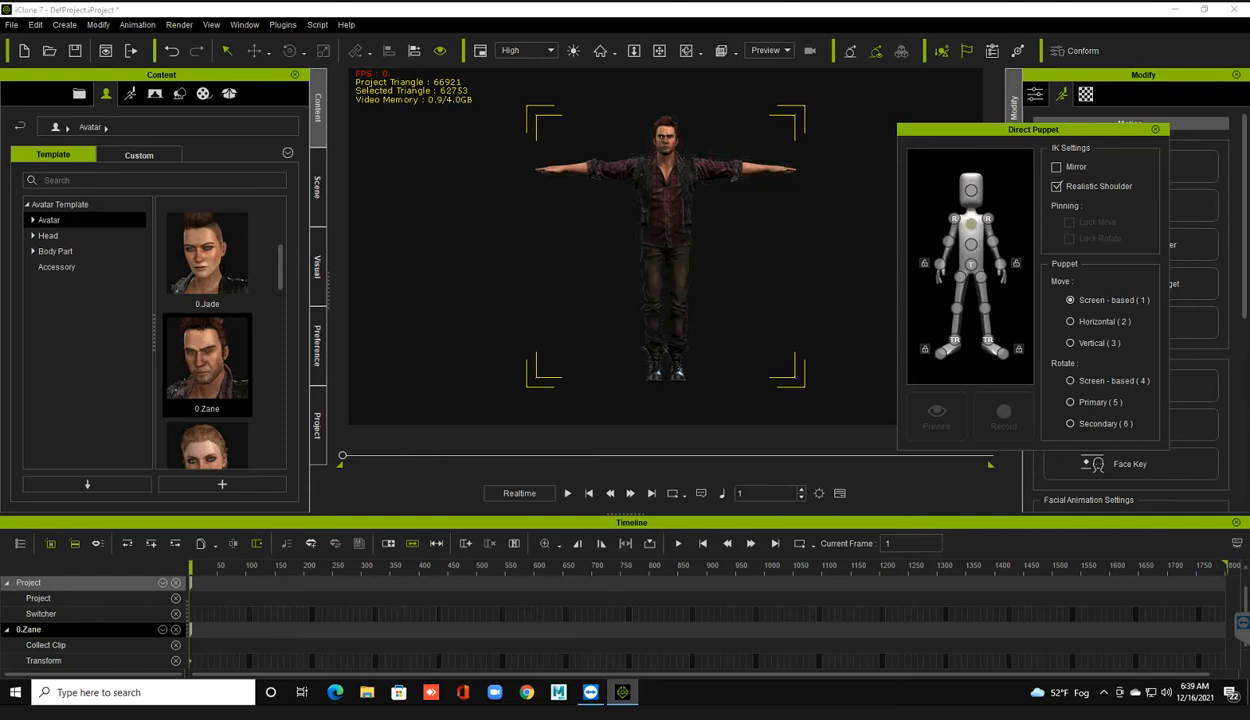
- Preview puppeting Zane's head in Direct Puppet with Screen-based movement, viewing the upper body up close
{"action": "left_click", "coordinate": [971, 190]}
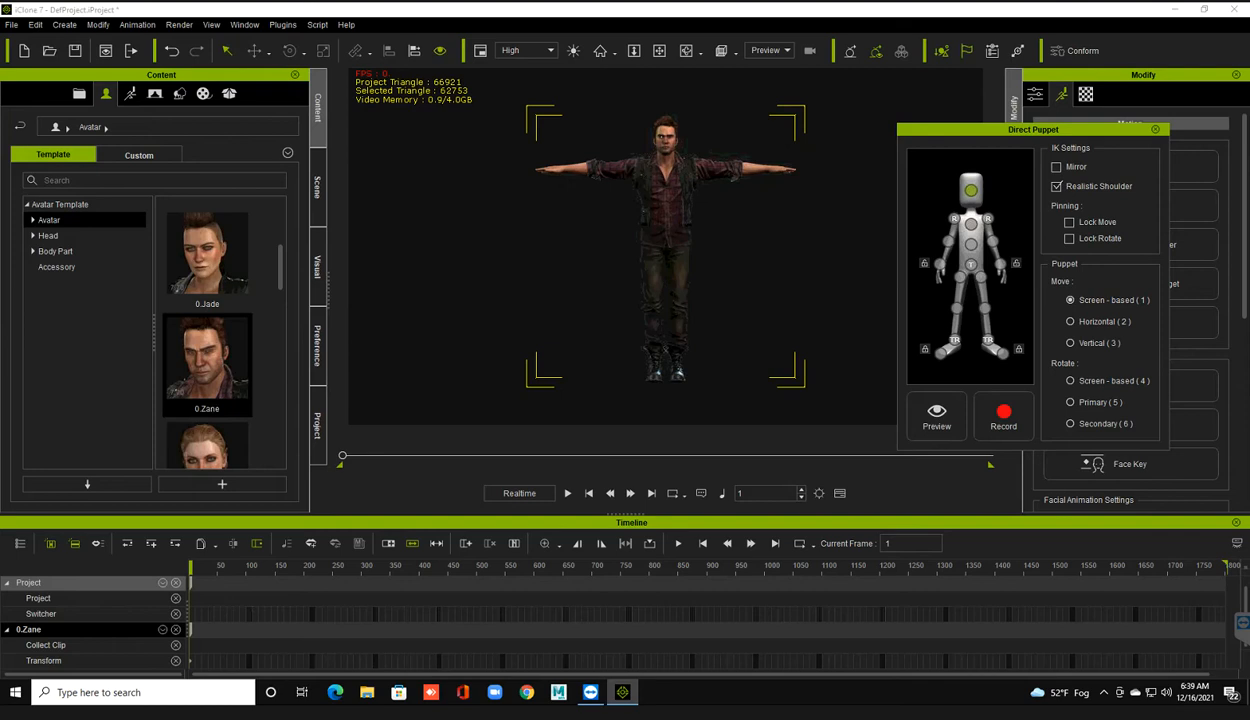
{"action": "scroll", "coordinate": [666, 247], "scroll_direction": "up", "scroll_amount": 4}
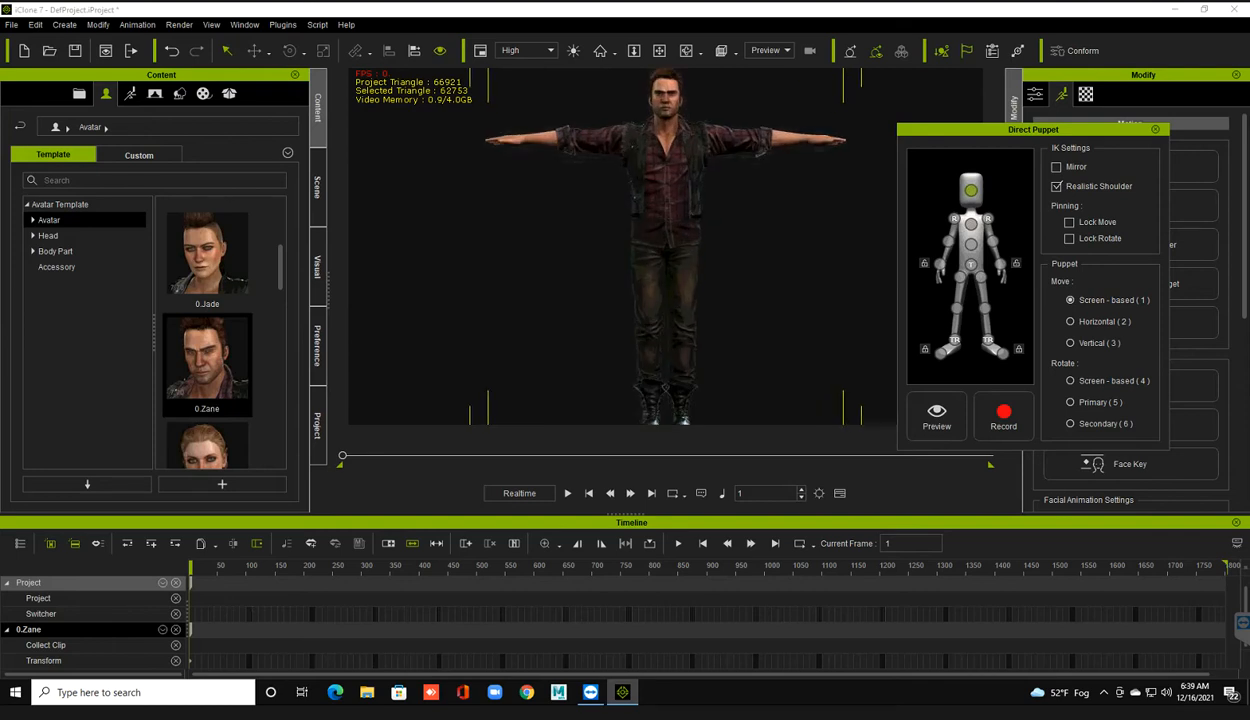
{"action": "scroll", "coordinate": [666, 247], "scroll_direction": "up", "scroll_amount": 2}
{"action": "middle_click_drag", "start_coordinate": [662, 150], "coordinate": [651, 408]}
{"action": "scroll", "coordinate": [622, 353], "scroll_direction": "up", "scroll_amount": 2}
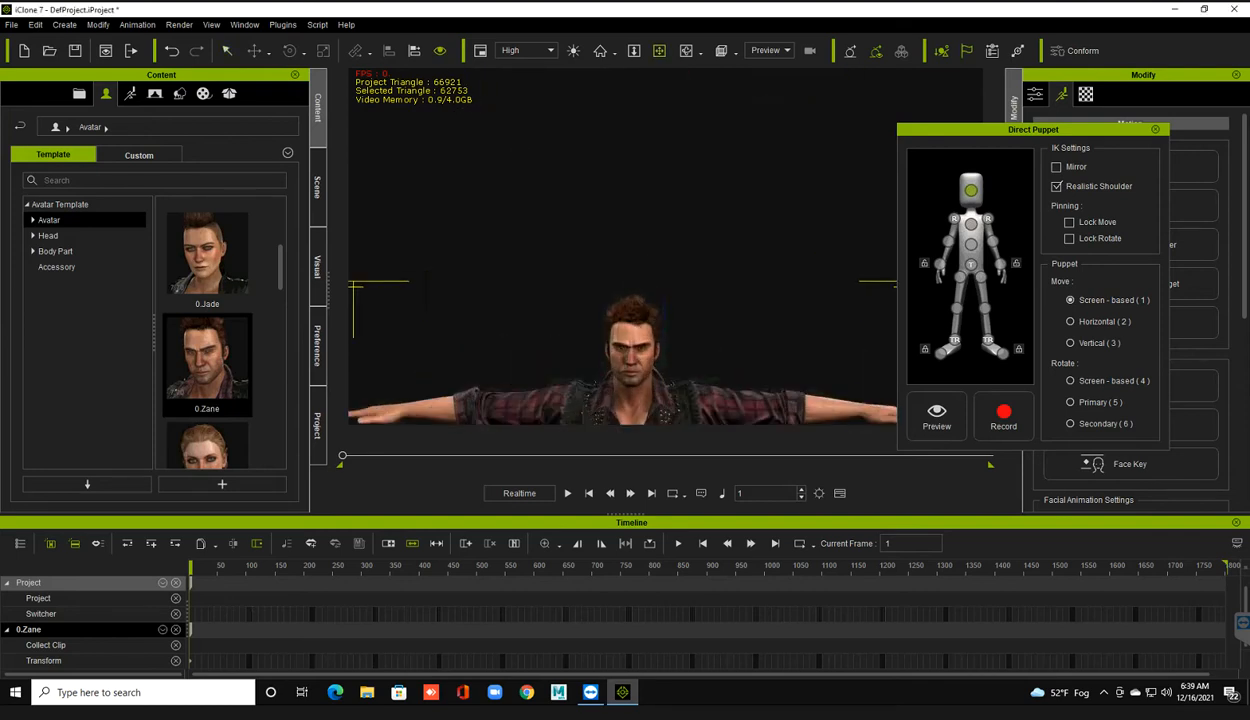
{"action": "scroll", "coordinate": [632, 353], "scroll_direction": "up", "scroll_amount": 1}
{"action": "middle_click_drag", "start_coordinate": [632, 353], "coordinate": [673, 221]}
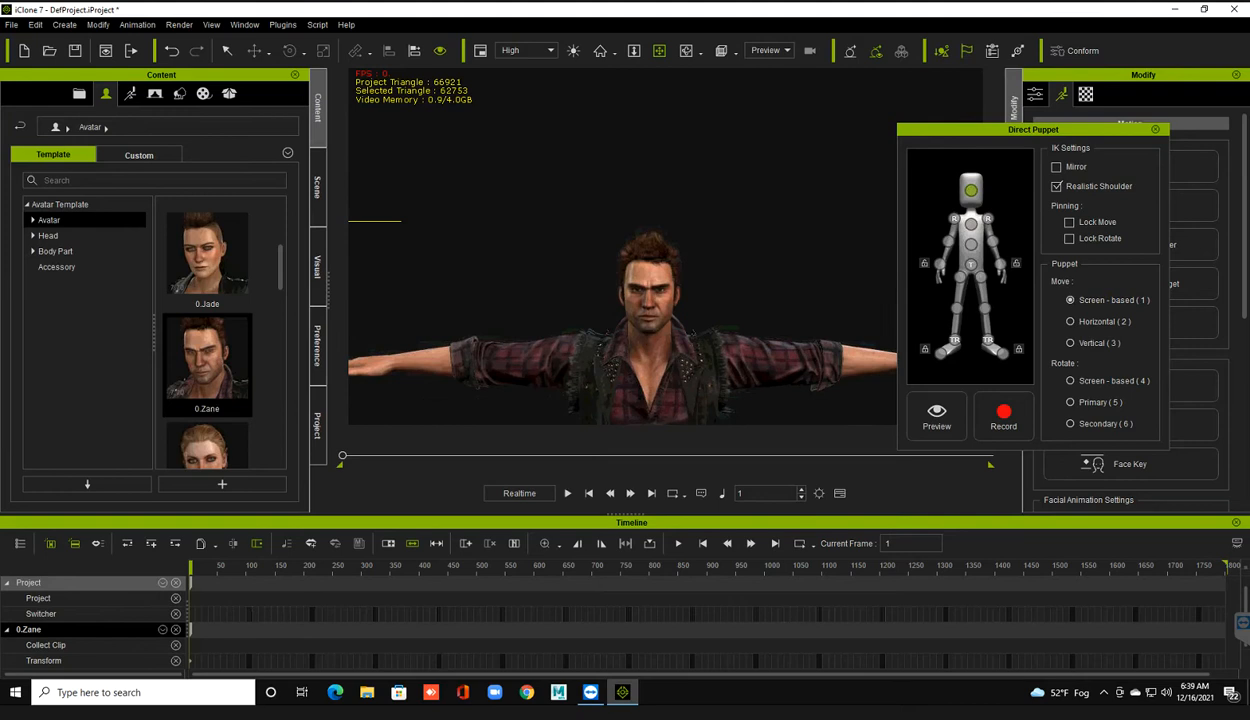
{"action": "scroll", "coordinate": [654, 288], "scroll_direction": "up", "scroll_amount": 2}
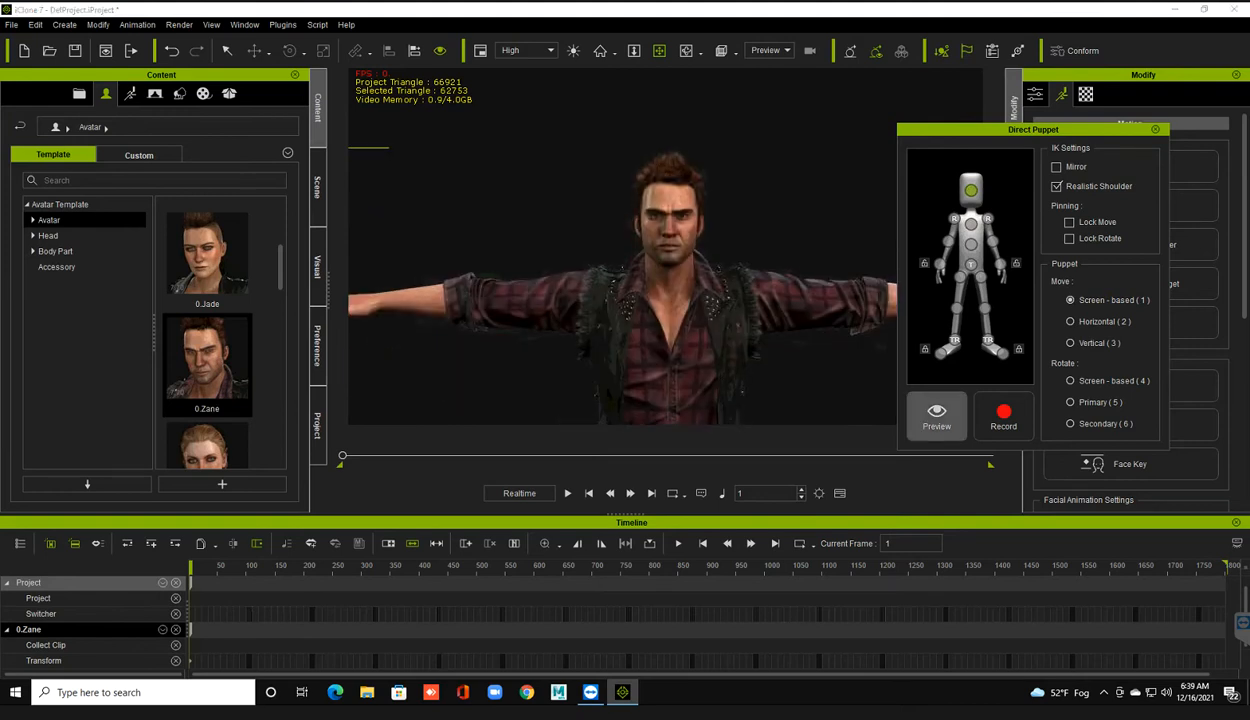
{"action": "left_click", "coordinate": [936, 415]}
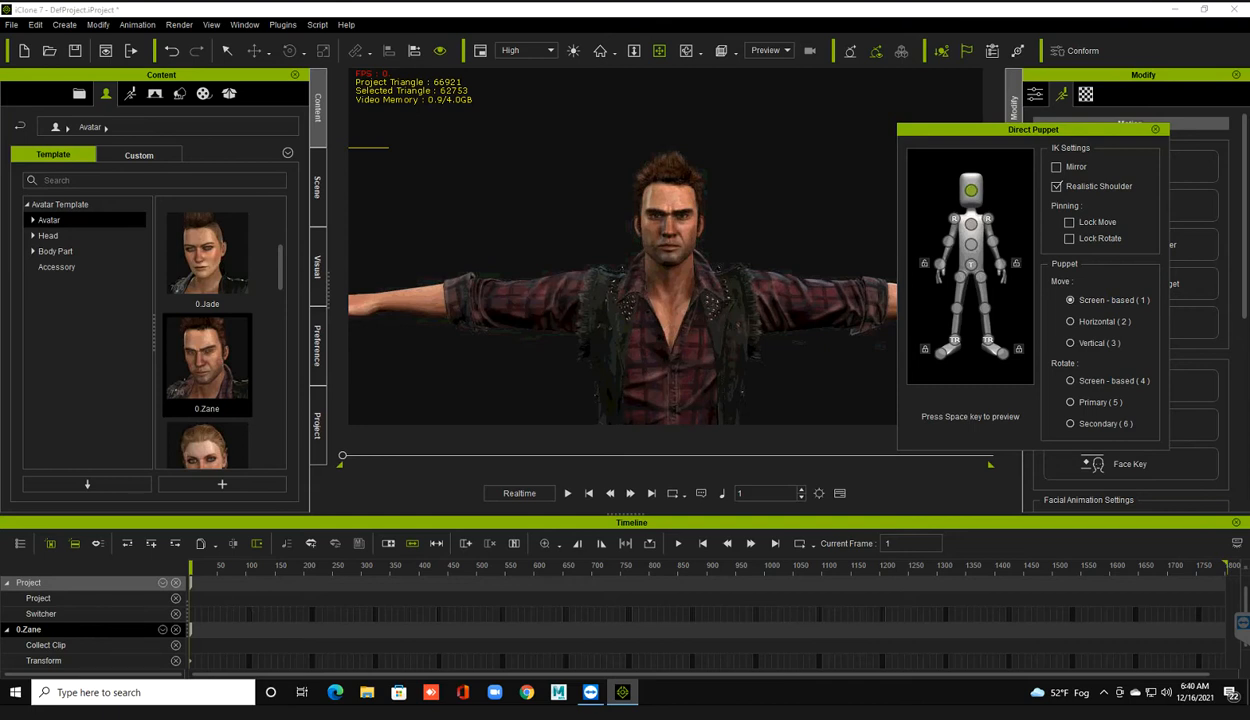
{"action": "key", "text": "space"}
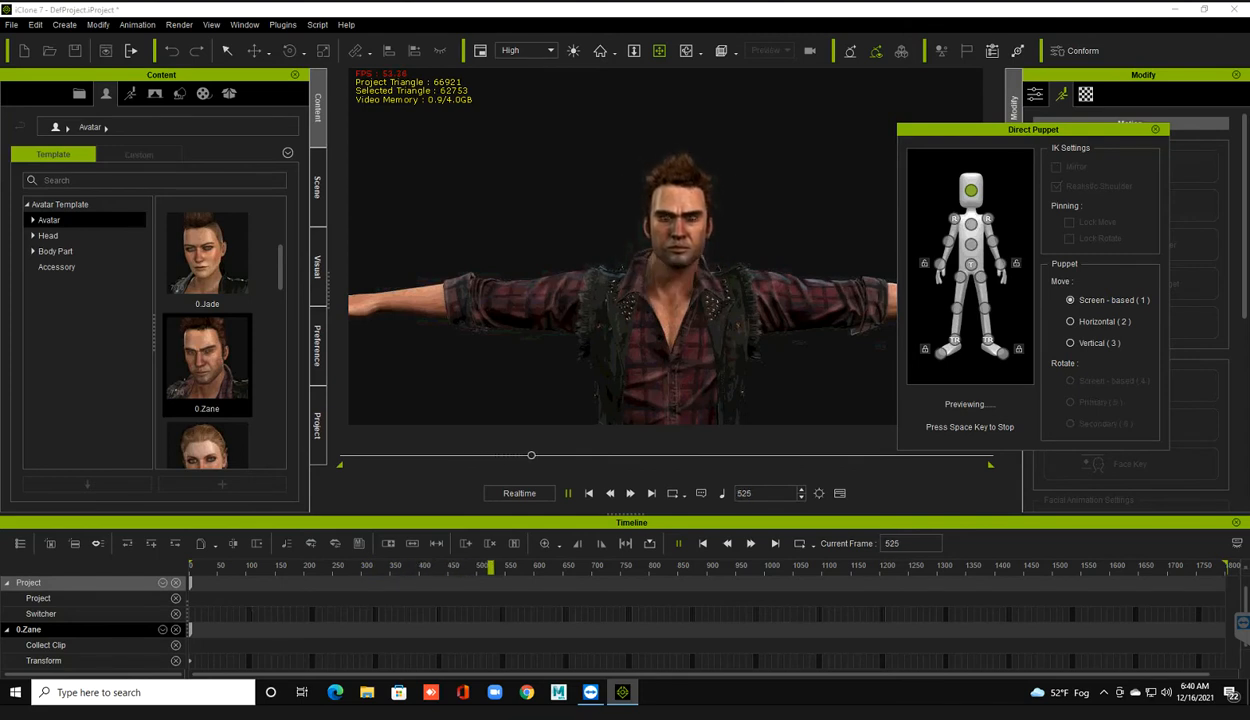
{"action": "key", "text": "space"}
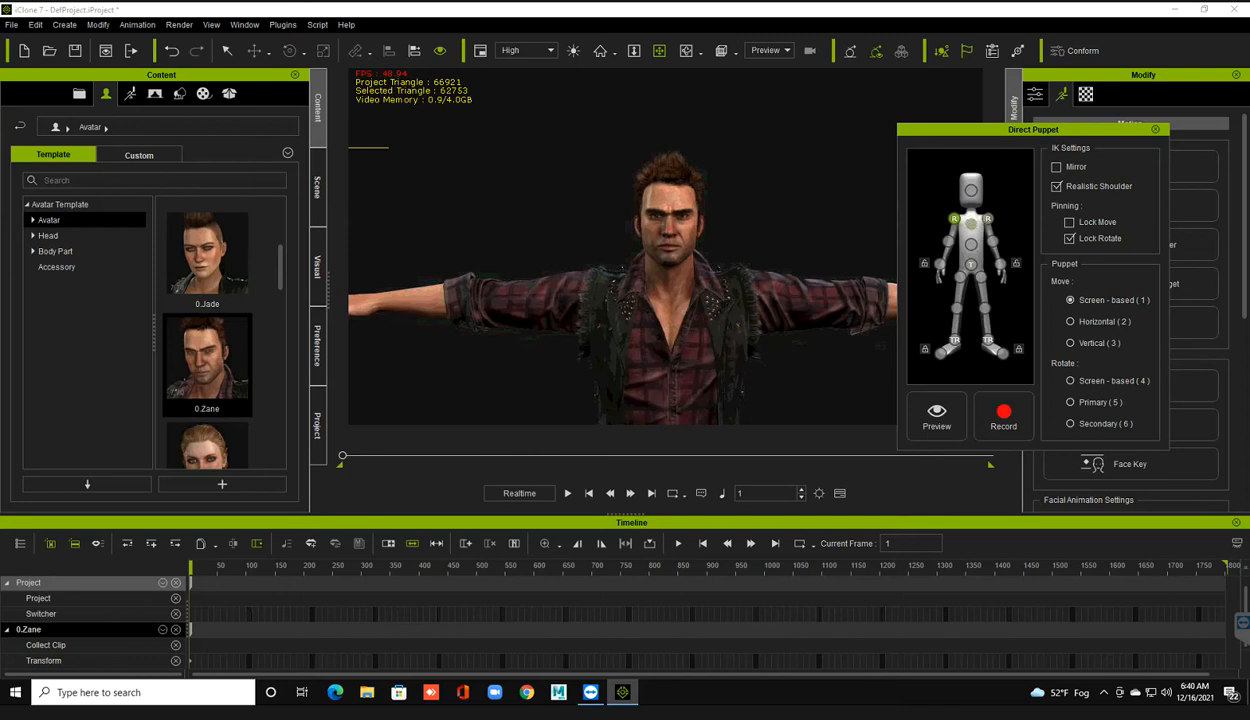
- Preview puppeting Zane's right shoulder with Mirror enabled and Lock Rotate on, and switch Mirror off
{"action": "left_click", "coordinate": [955, 218]}
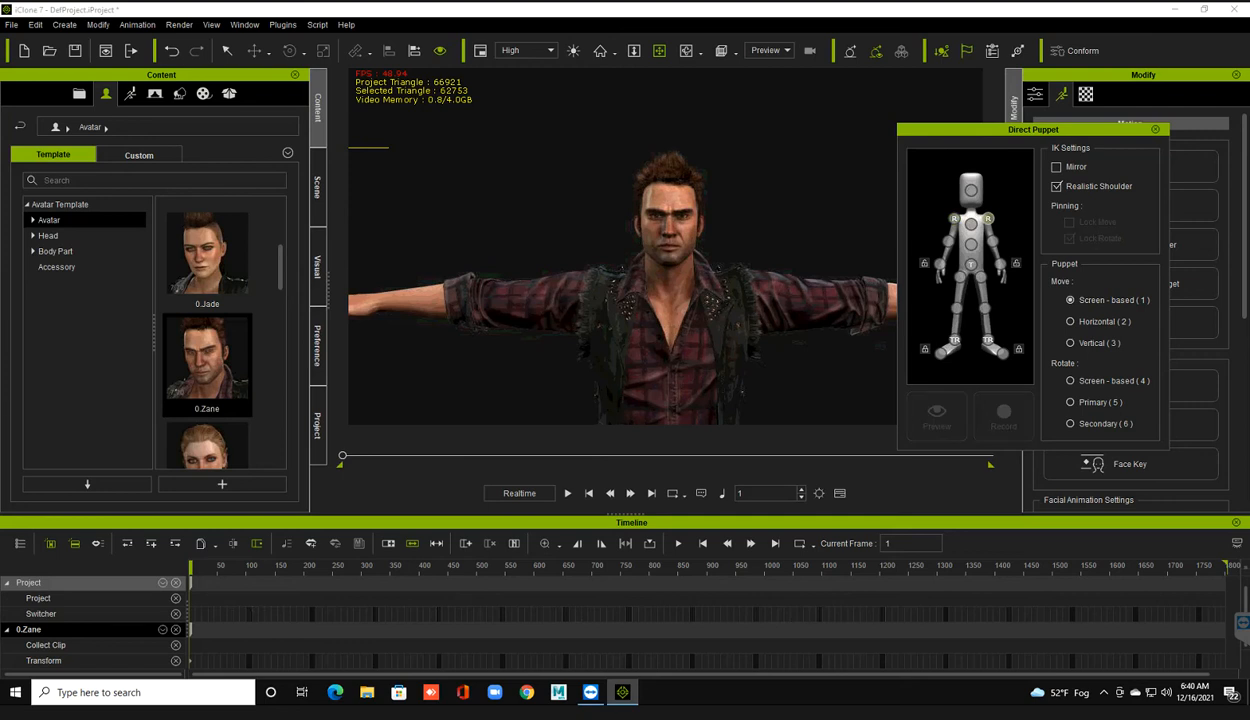
{"action": "left_click", "coordinate": [955, 218]}
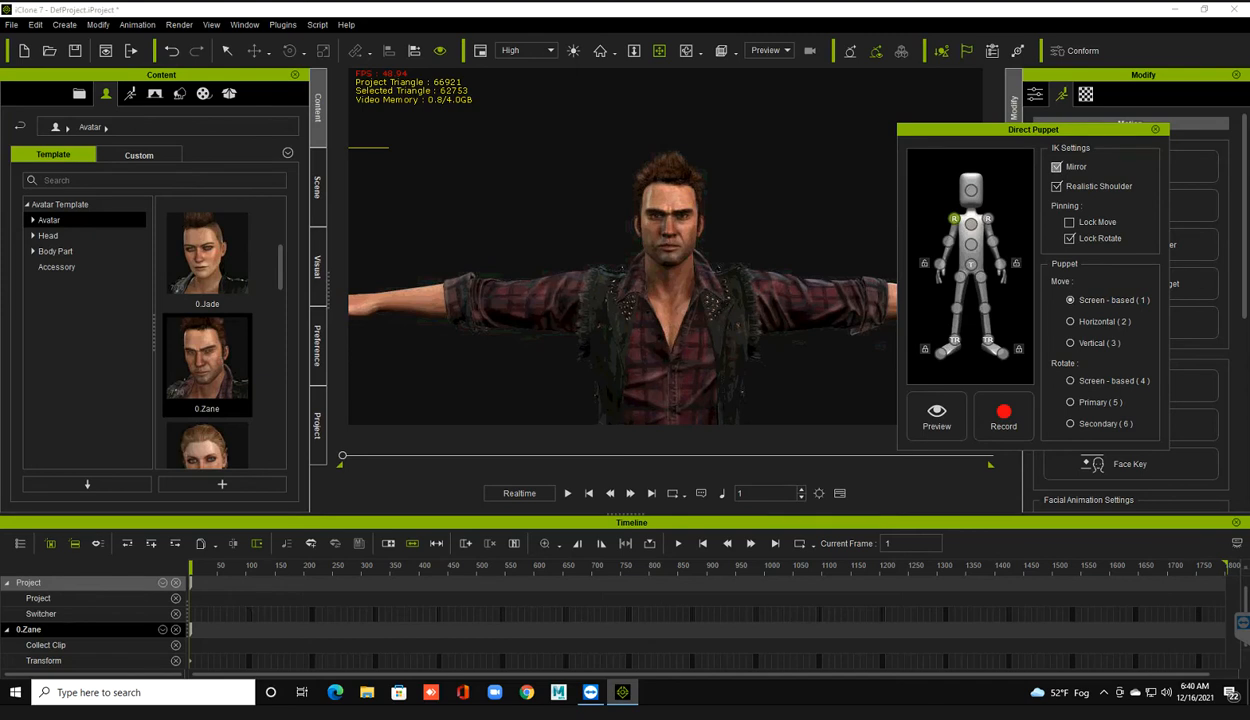
{"action": "left_click", "coordinate": [936, 416]}
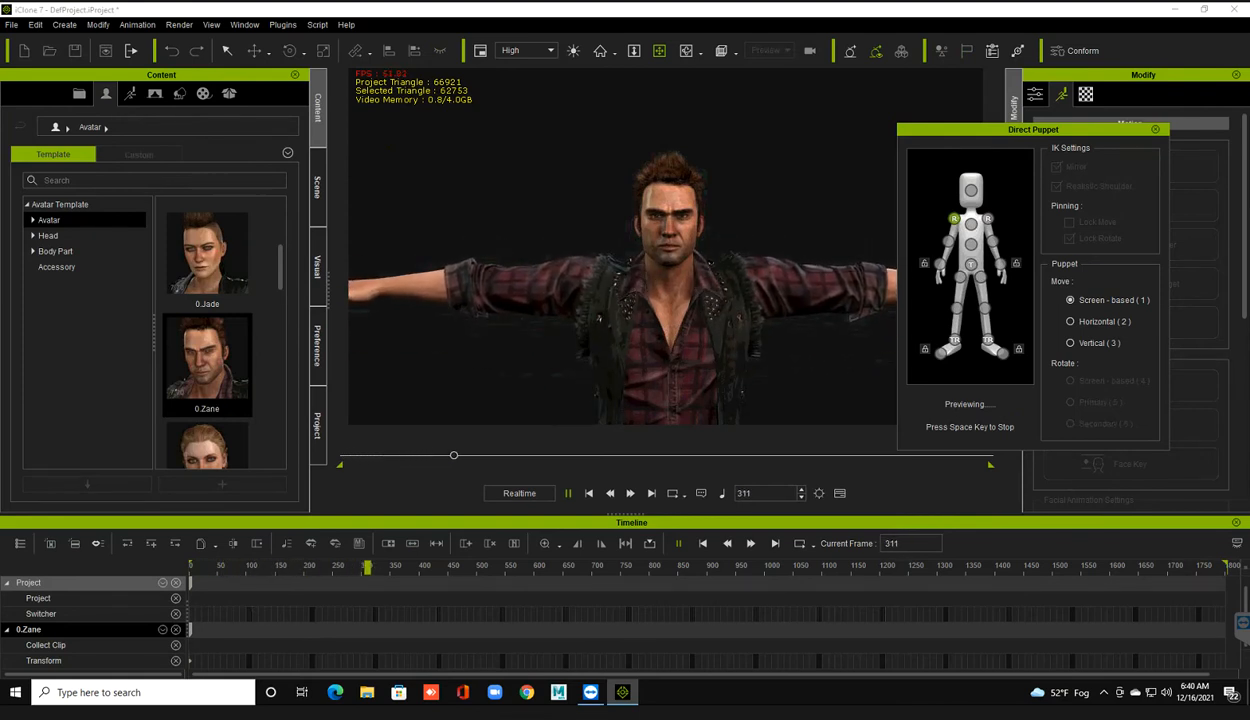
{"action": "key", "text": "space"}
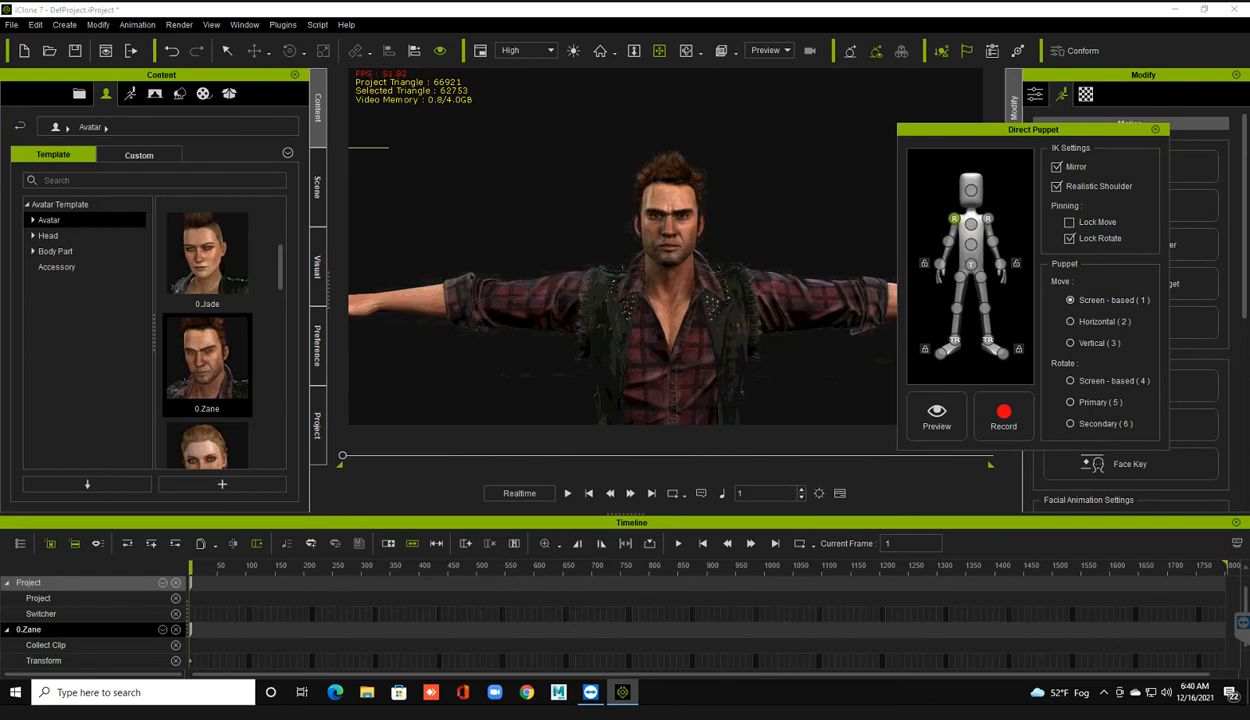
{"action": "left_click", "coordinate": [1056, 167]}
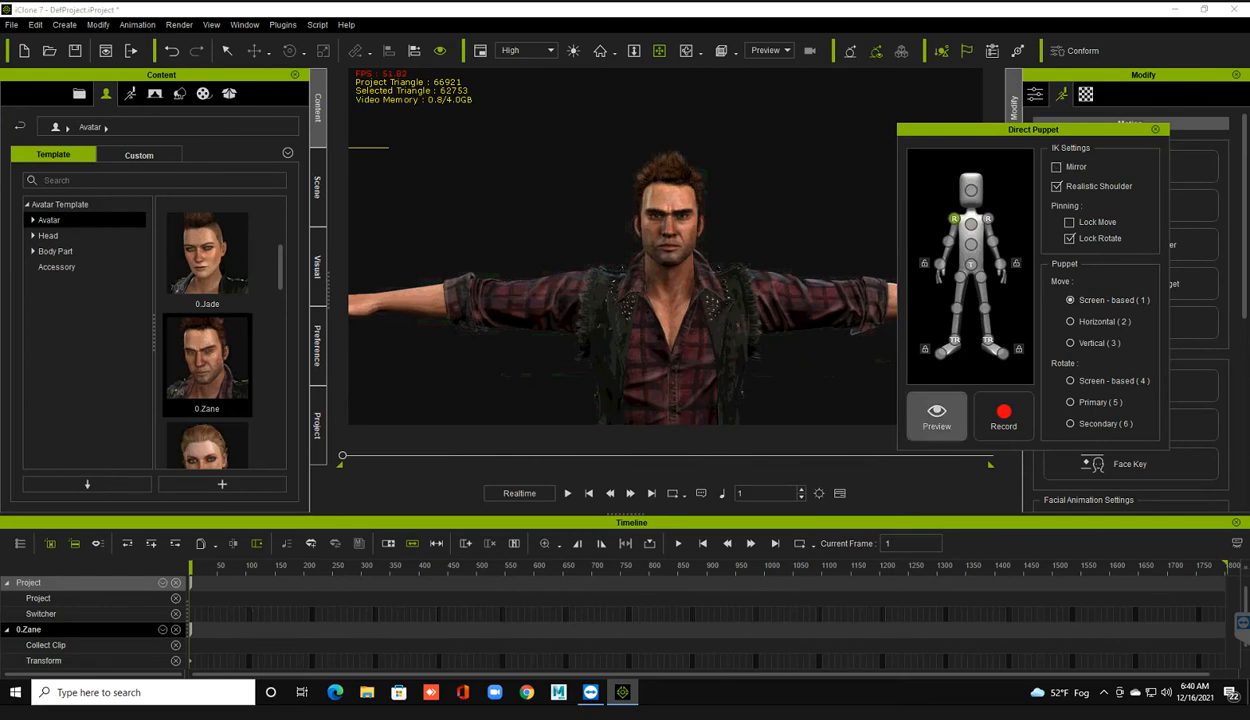
- Preview puppeting Zane's right shoulder with Mirror off and Lock Rotate on, and close Direct Puppet
{"action": "left_click", "coordinate": [936, 416]}
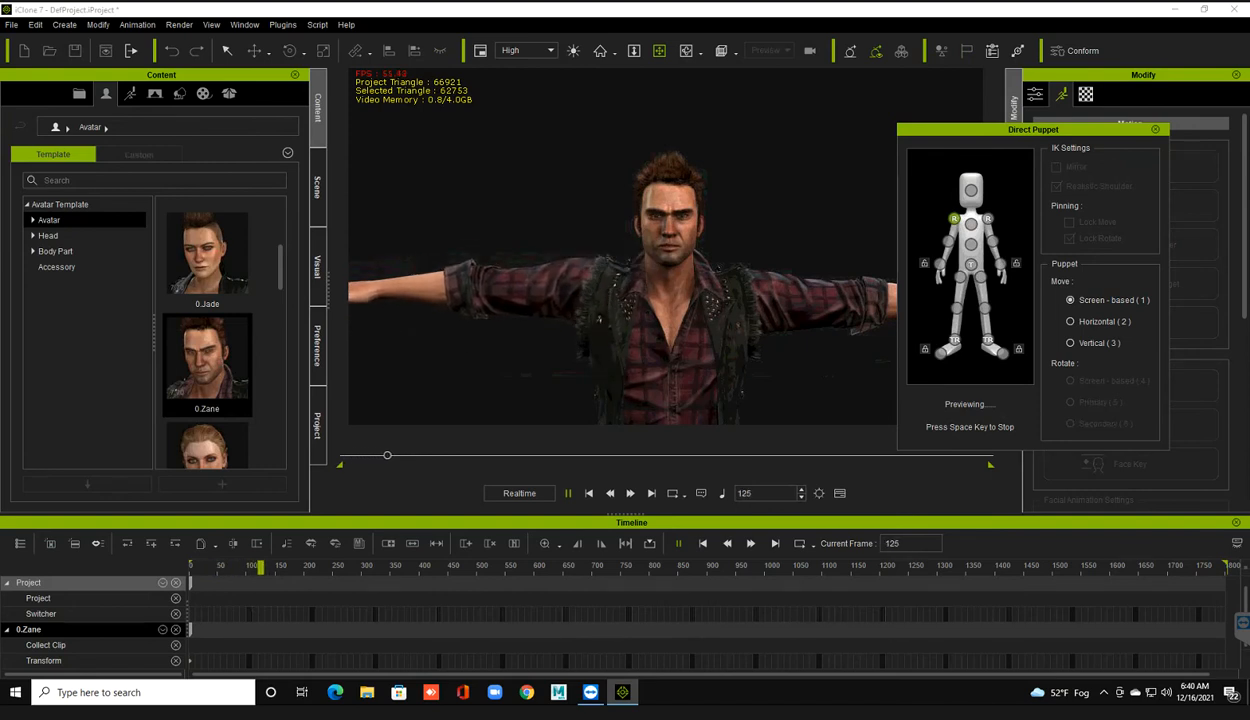
{"action": "key", "text": "space"}
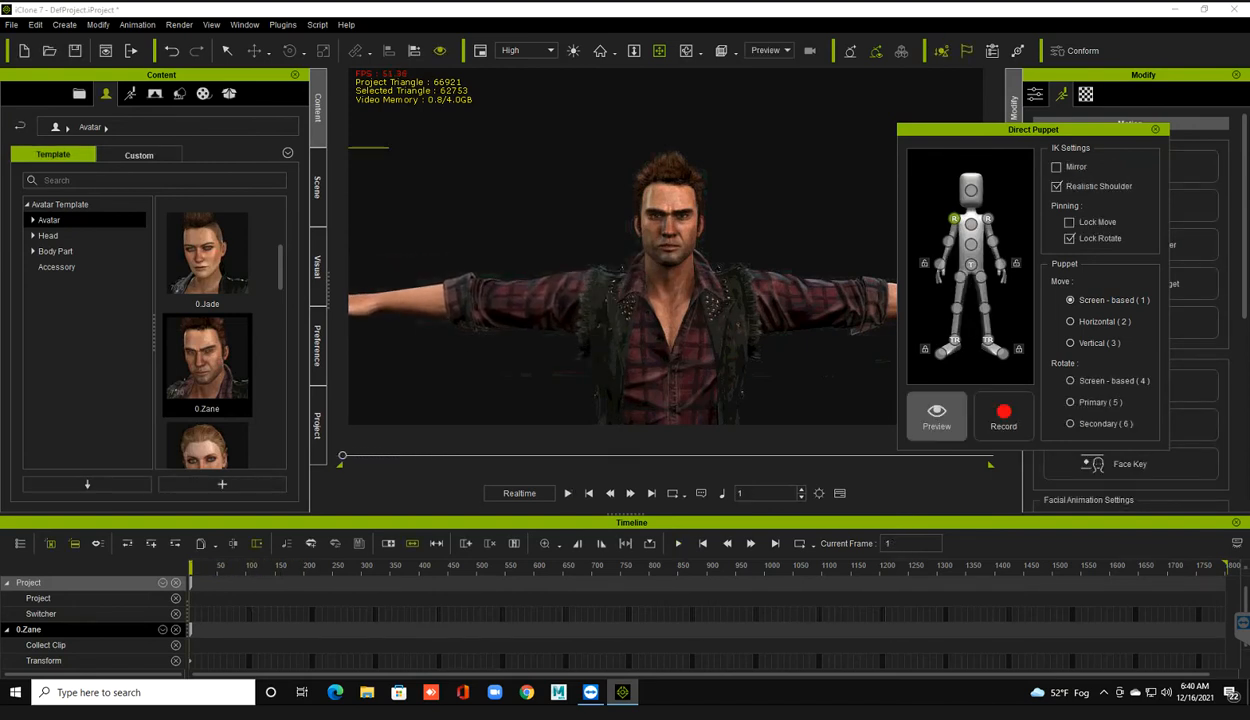
{"action": "scroll", "coordinate": [622, 290], "scroll_direction": "down", "scroll_amount": 3}
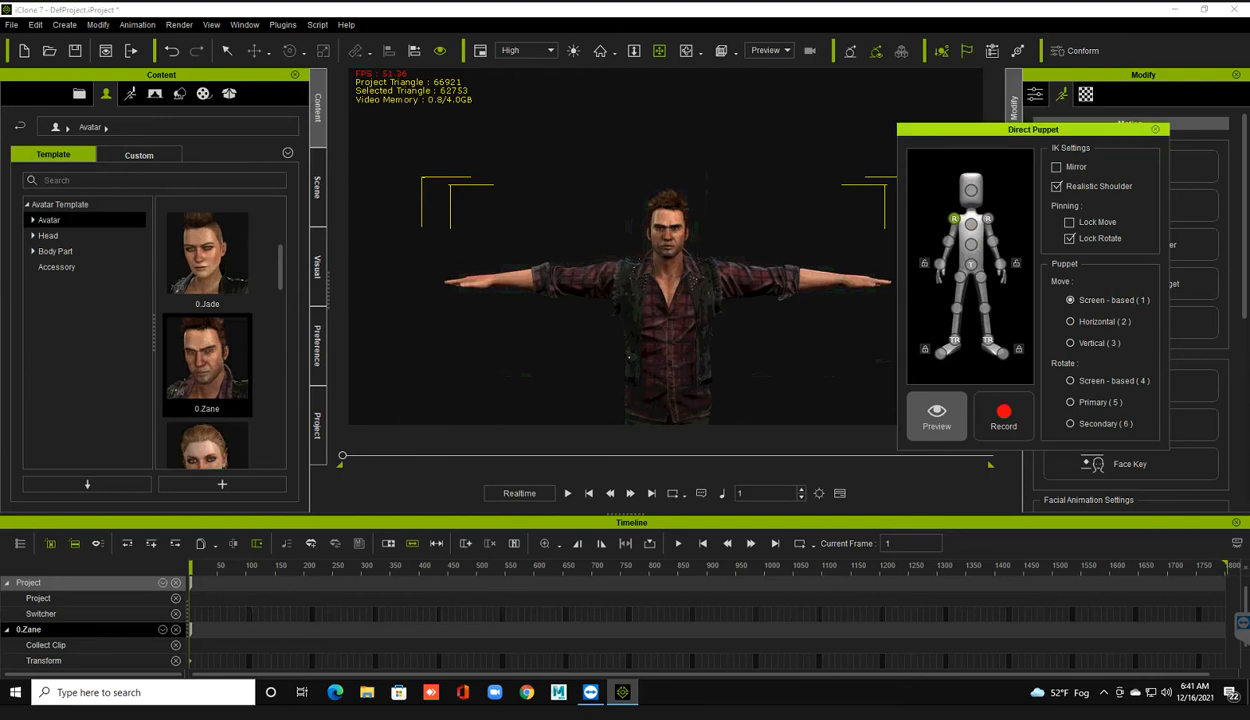
{"action": "left_click", "coordinate": [1155, 129]}
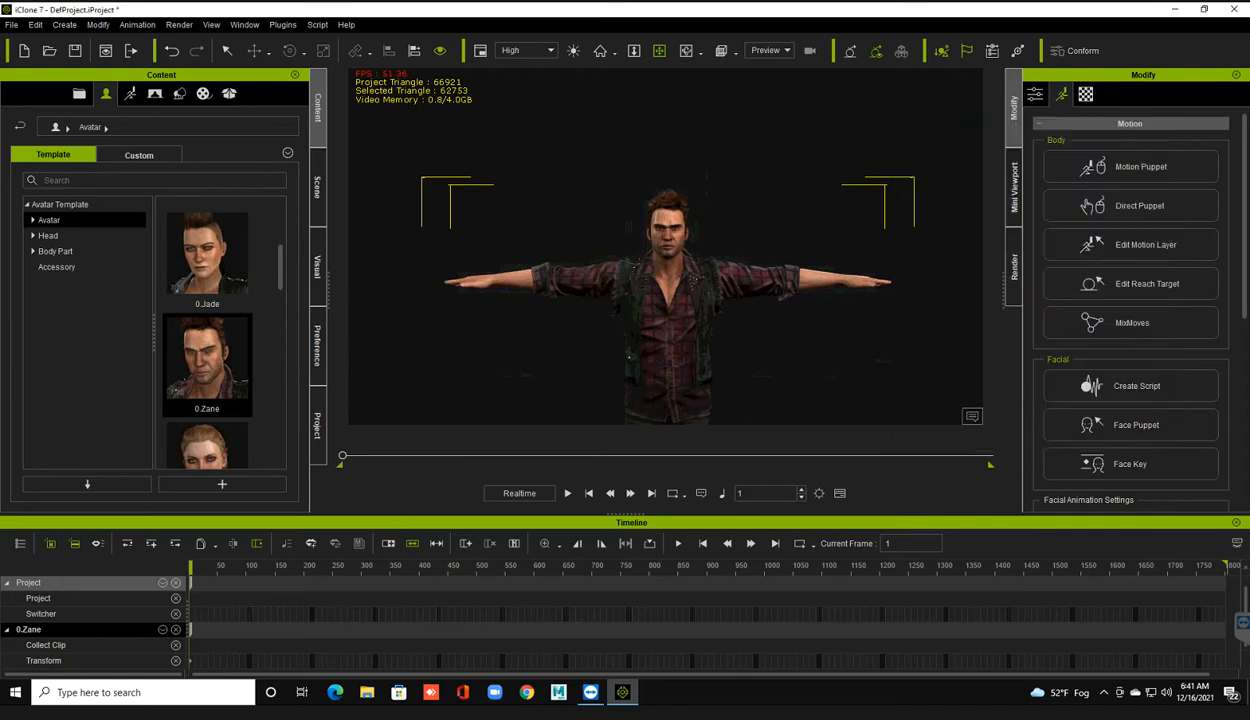
- Open Edit Motion Layer for Zane with the whole figure in view, placing its dialog clear of the avatar
{"action": "scroll", "coordinate": [666, 280], "scroll_direction": "down", "scroll_amount": 4}
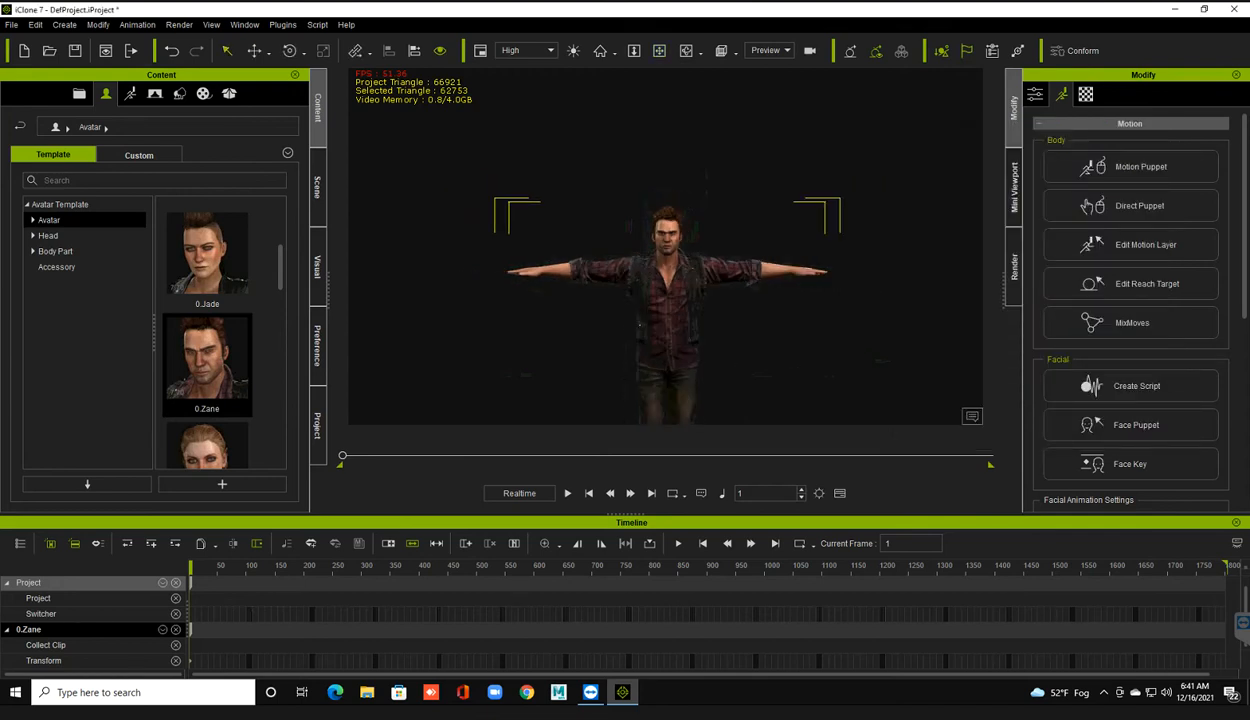
{"action": "middle_click_drag", "start_coordinate": [640, 324], "coordinate": [650, 244]}
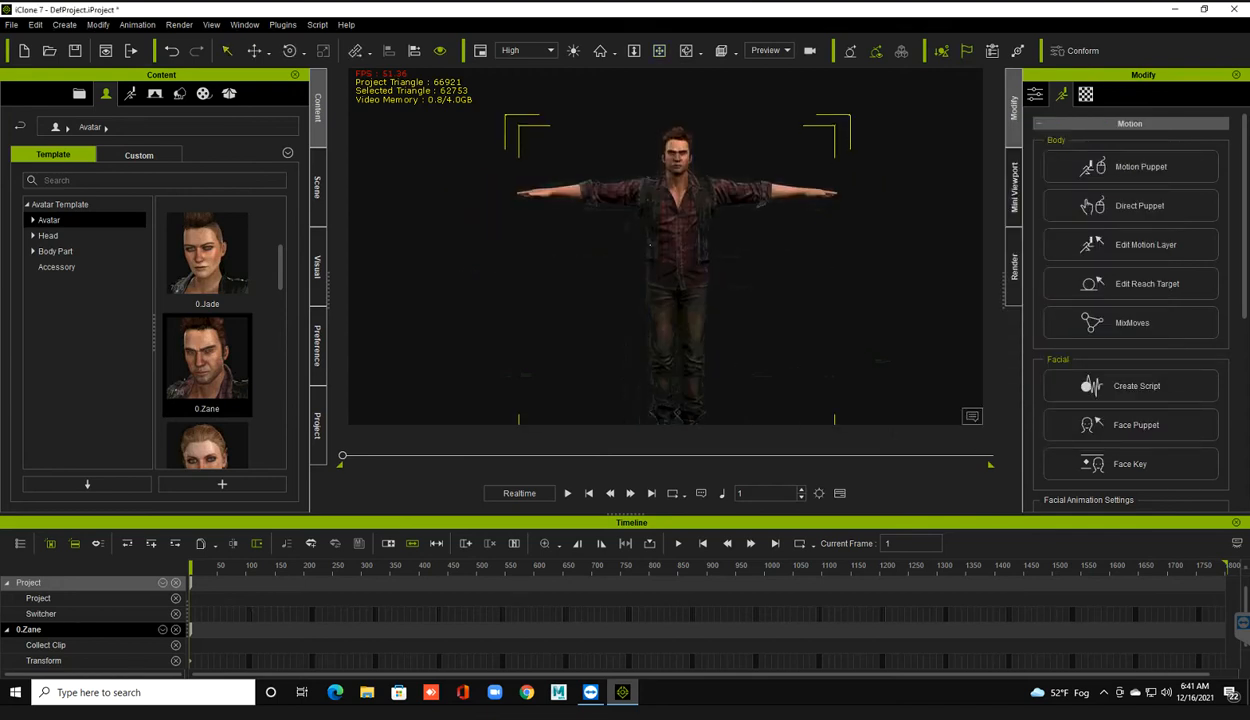
{"action": "left_click", "coordinate": [659, 50]}
{"action": "scroll", "coordinate": [666, 247], "scroll_direction": "down", "scroll_amount": 1}
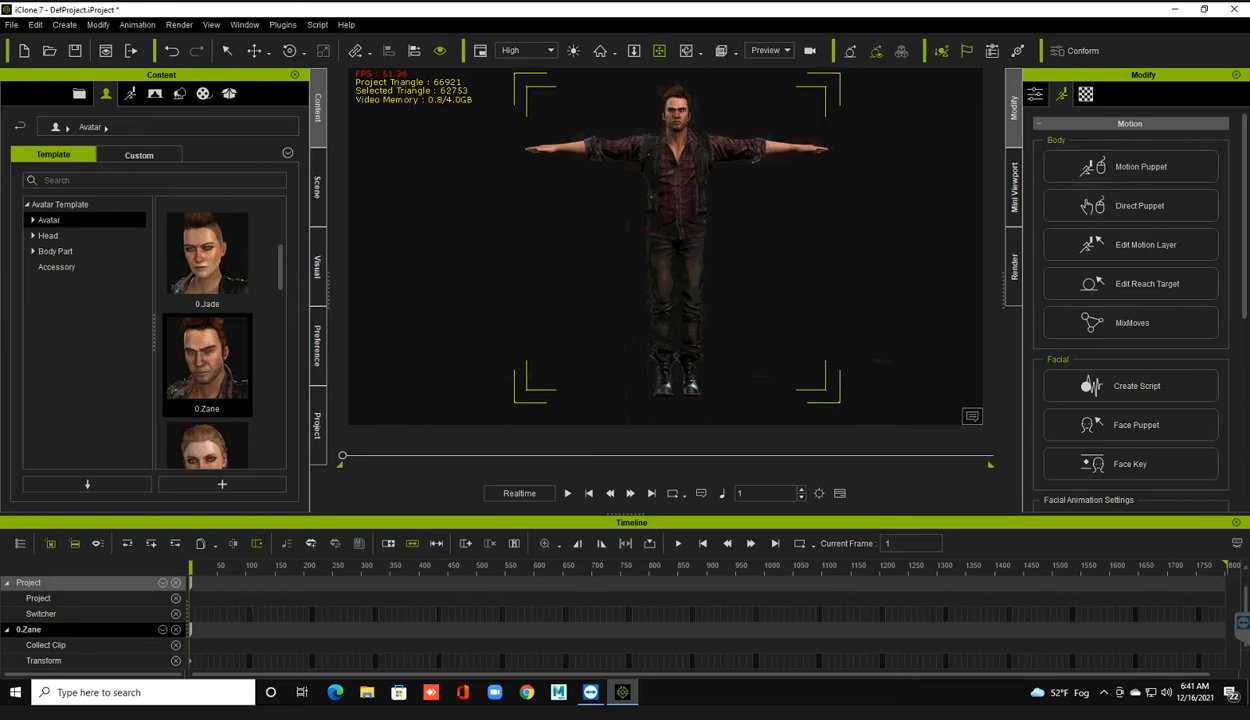
{"action": "middle_click_drag", "start_coordinate": [666, 247], "coordinate": [666, 260]}
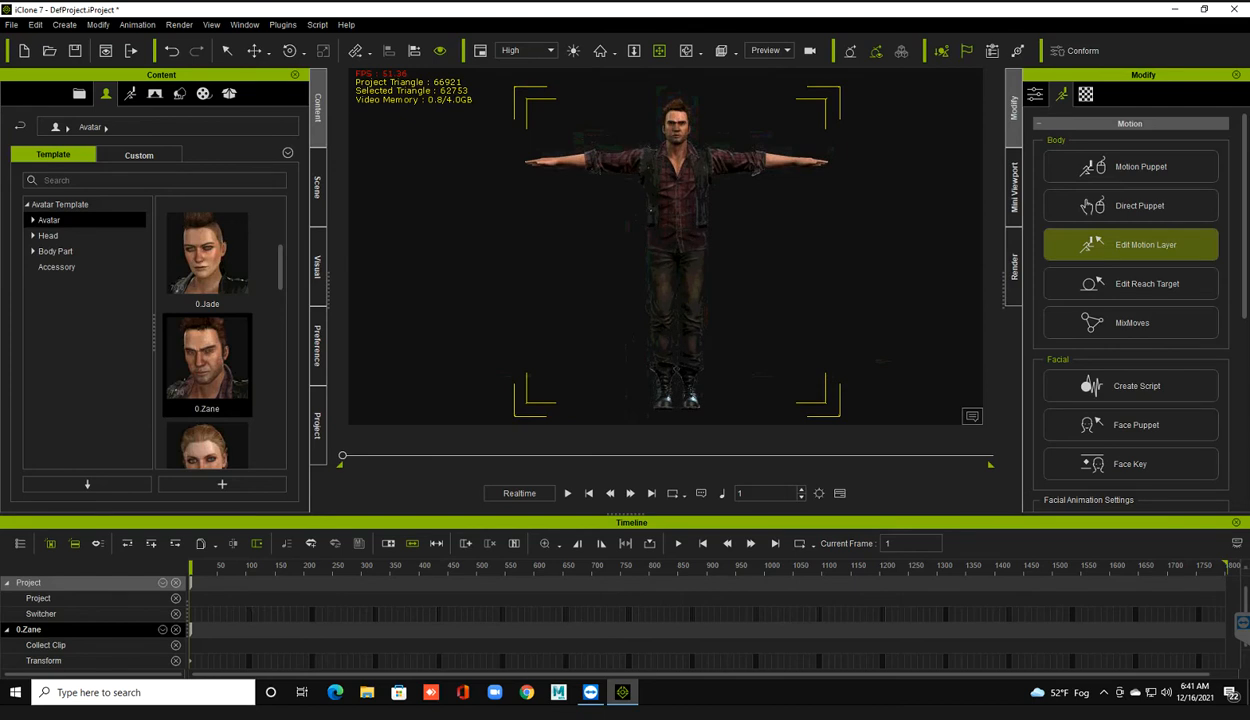
{"action": "left_click", "coordinate": [1145, 244]}
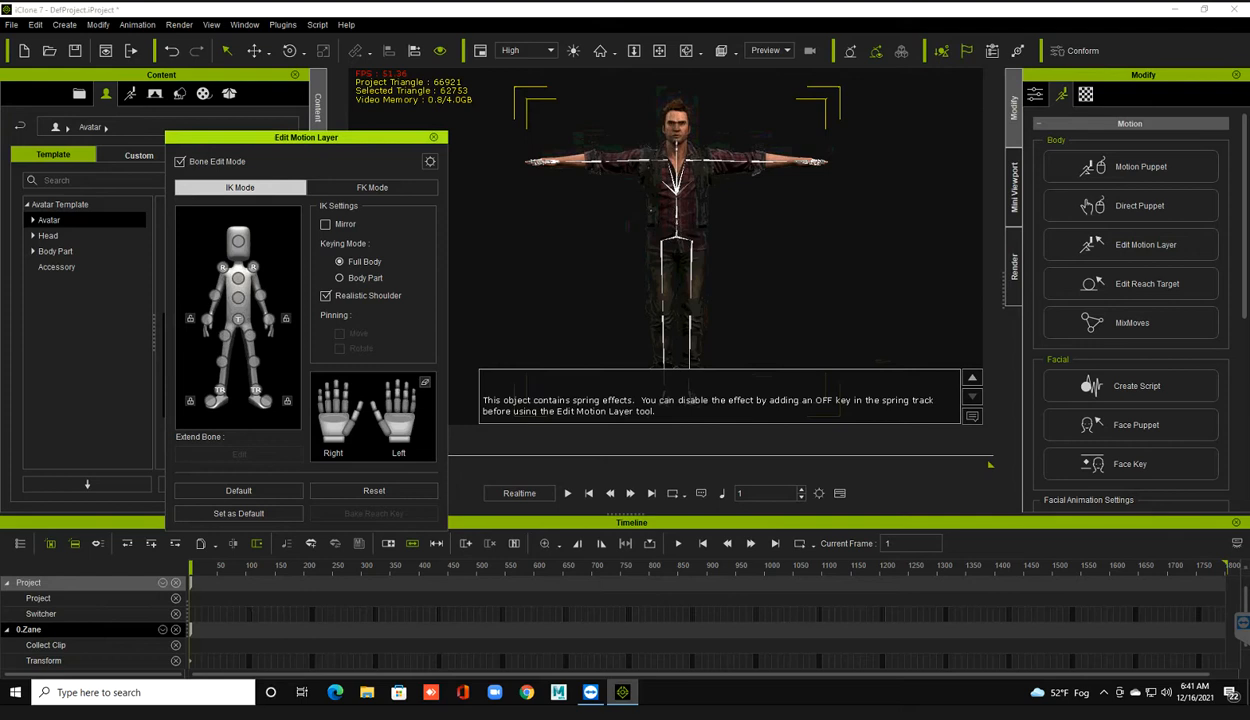
{"action": "left_click_drag", "start_coordinate": [306, 137], "coordinate": [1036, 74]}
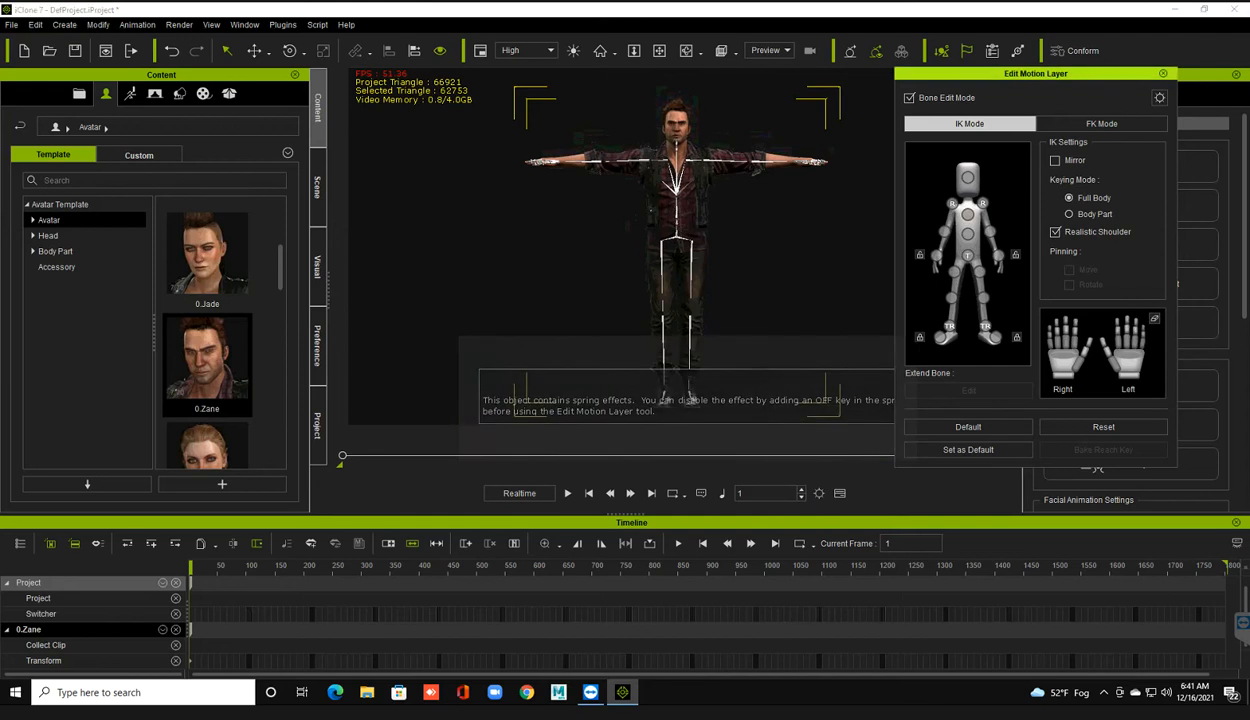
{"action": "left_click_drag", "start_coordinate": [1036, 74], "coordinate": [702, 64]}
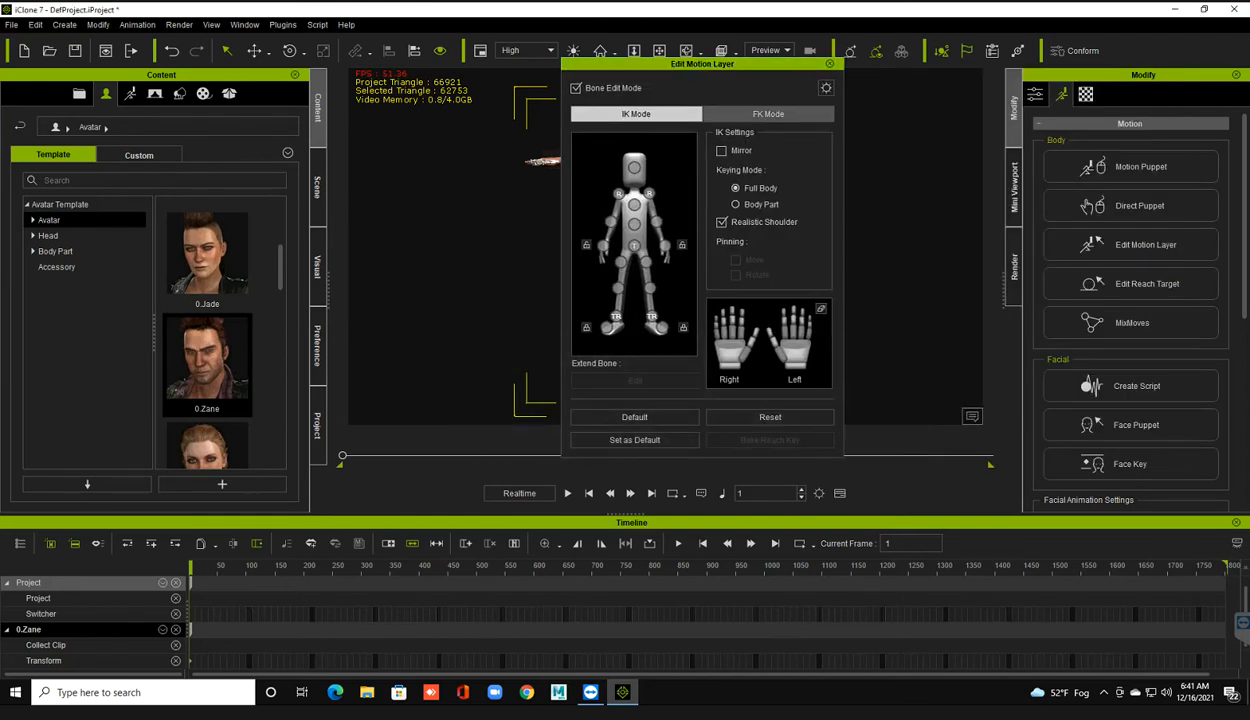
{"action": "left_click_drag", "start_coordinate": [773, 316], "coordinate": [1122, 293]}
{"action": "scroll", "coordinate": [676, 247], "scroll_direction": "up", "scroll_amount": 2}
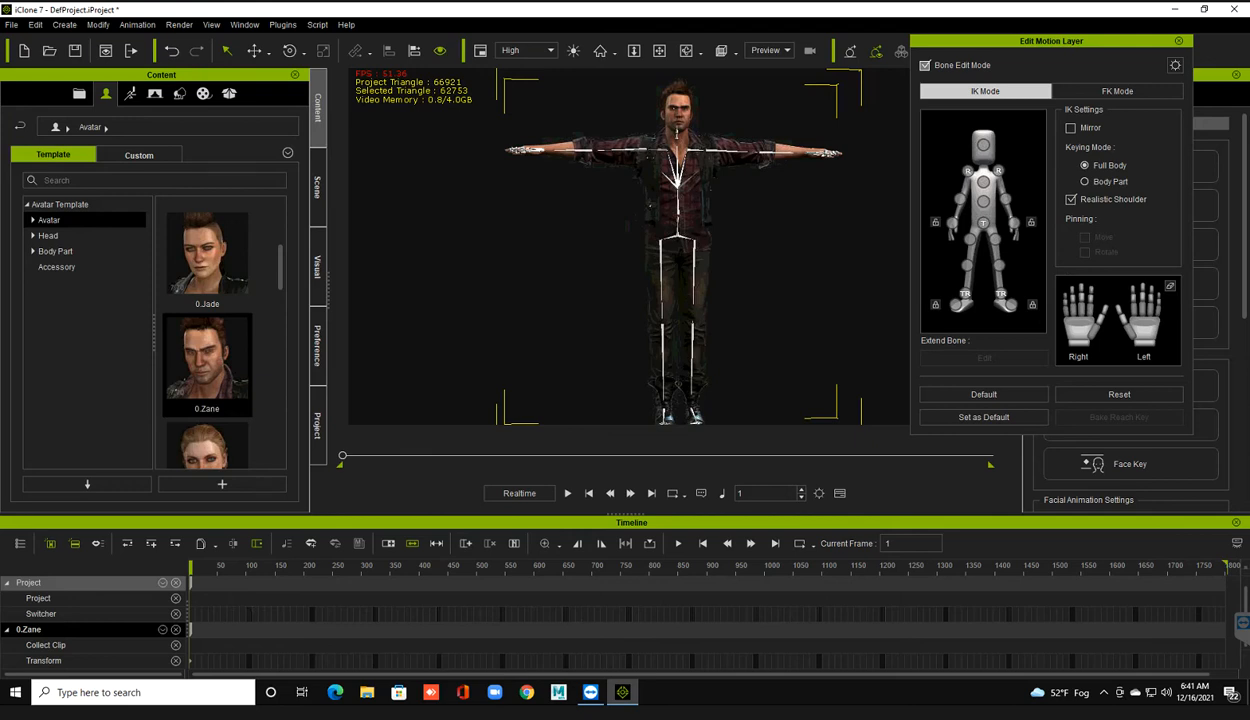
- Turn off Bone Edit Mode, and look at the FK Mode settings before returning to IK Mode
{"action": "left_click", "coordinate": [925, 66]}
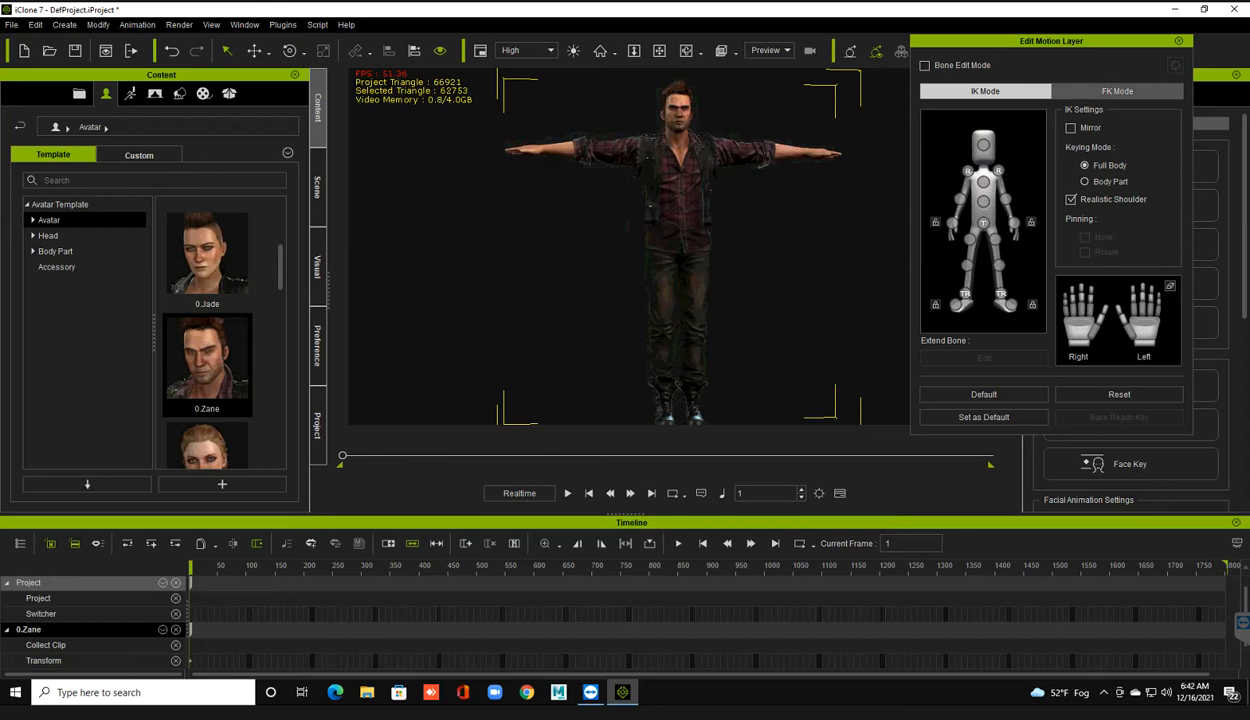
{"action": "left_click", "coordinate": [1117, 91]}
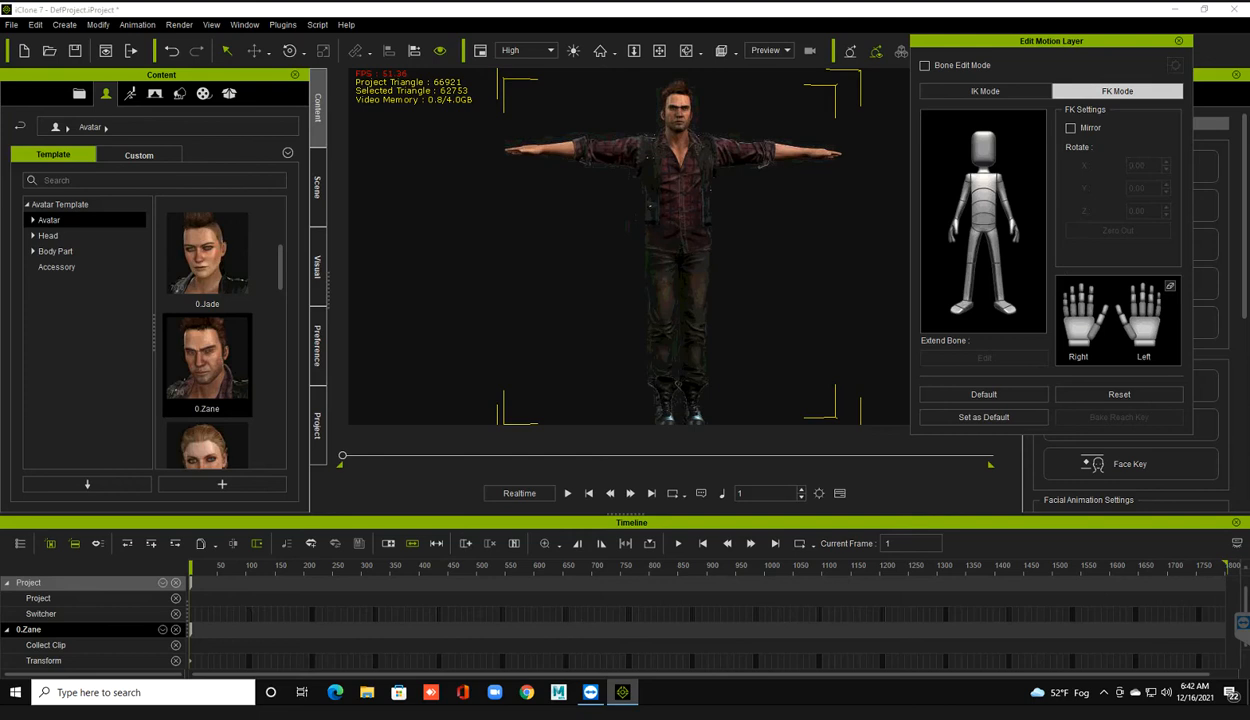
{"action": "left_click", "coordinate": [985, 91]}
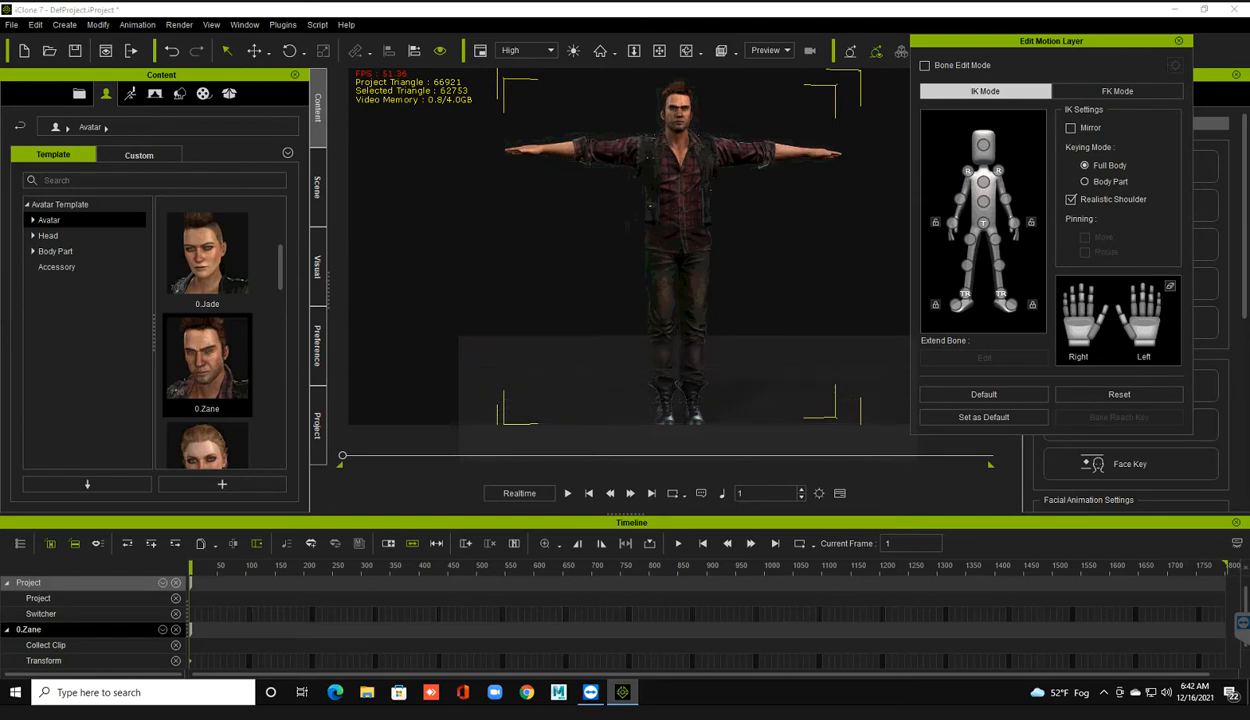
- Rotate Zane's head forward in IK Mode so that the face looks down at the ground
{"action": "left_click", "coordinate": [983, 145]}
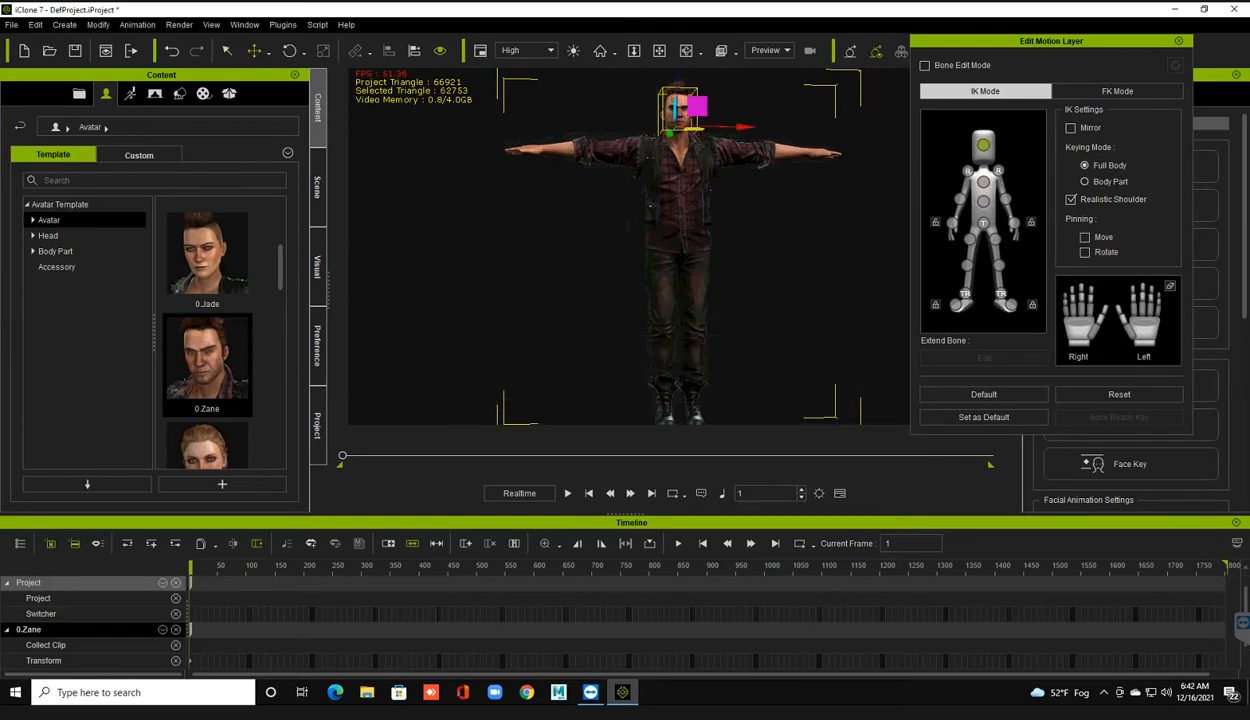
{"action": "right_click_drag", "start_coordinate": [628, 227], "coordinate": [680, 229]}
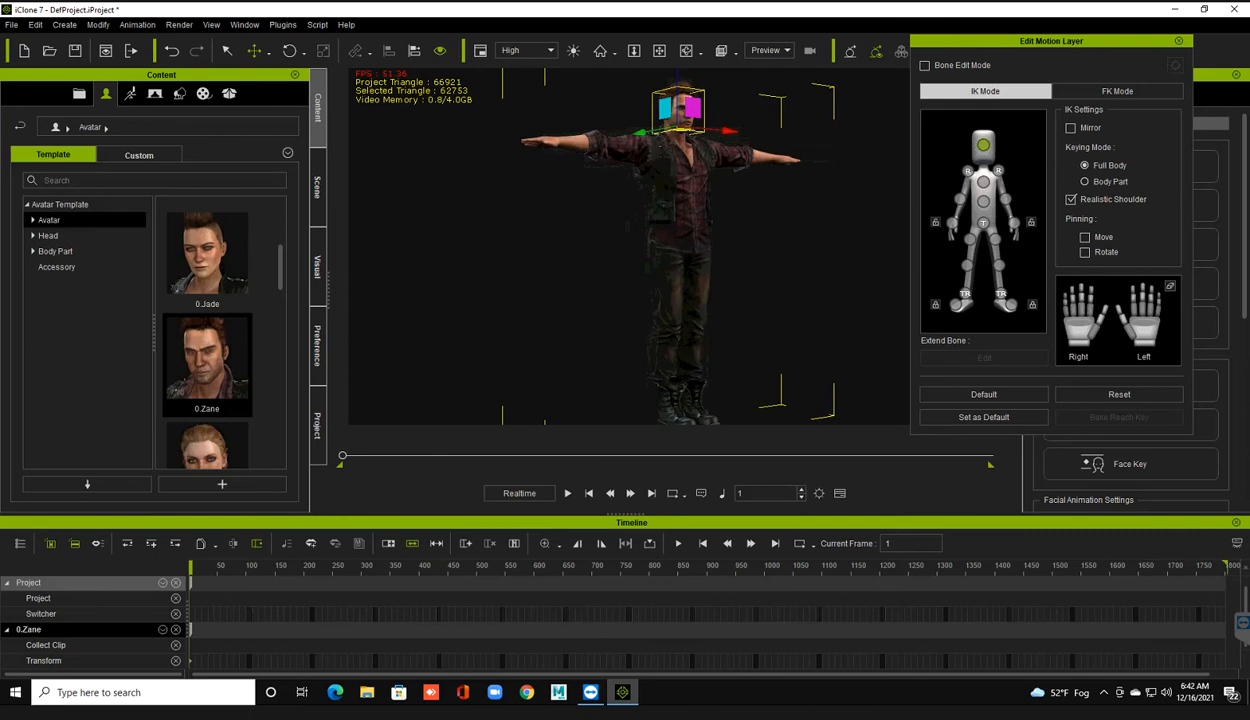
{"action": "scroll", "coordinate": [628, 246], "scroll_direction": "down", "scroll_amount": 2}
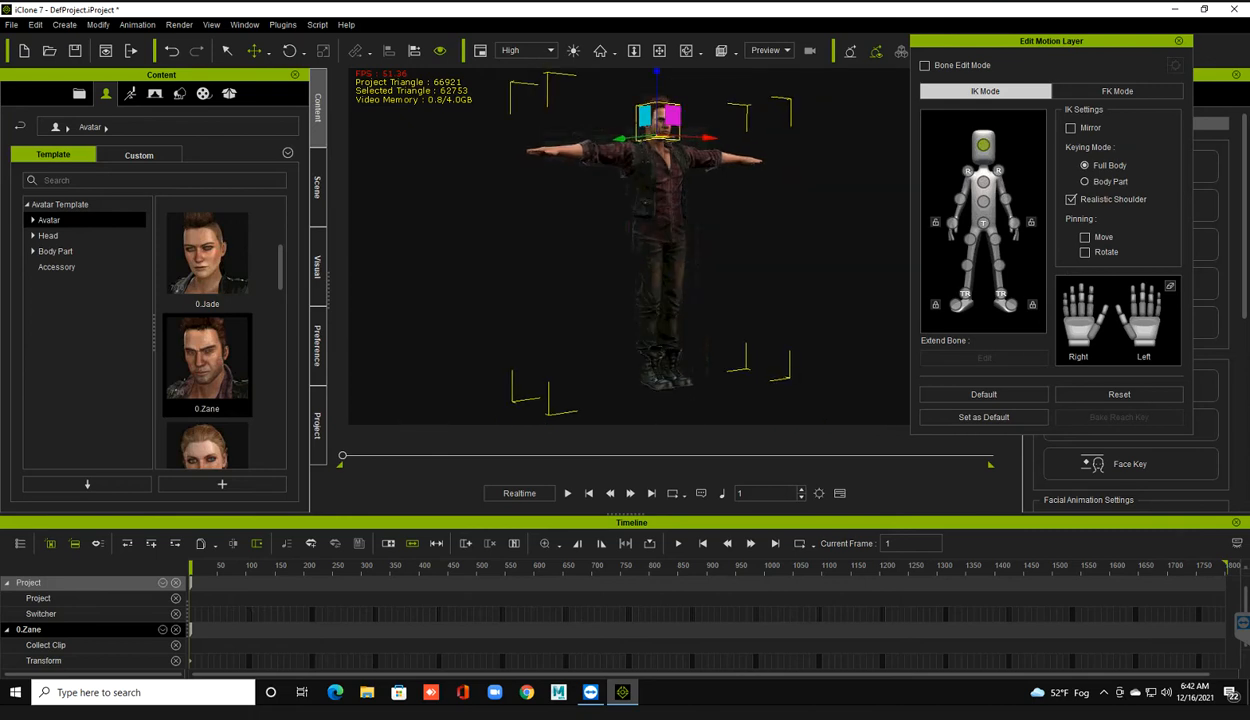
{"action": "key", "text": "e"}
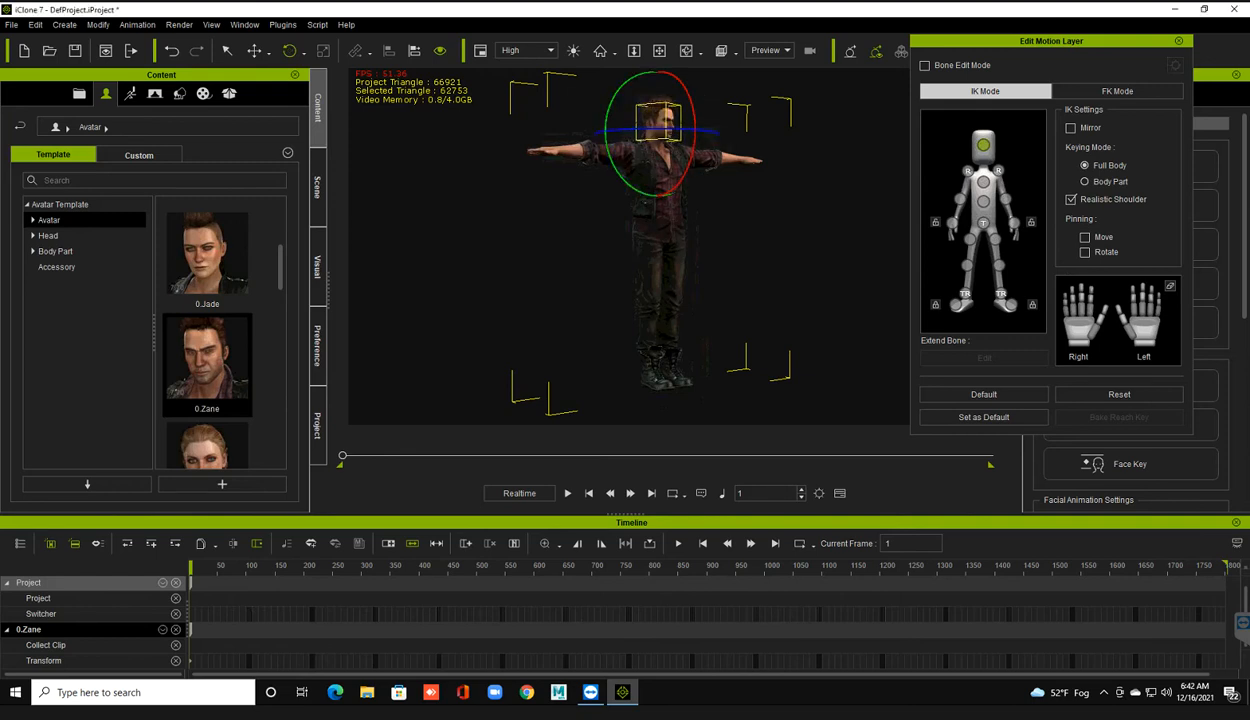
{"action": "key", "text": "super"}
{"action": "key", "text": "super"}
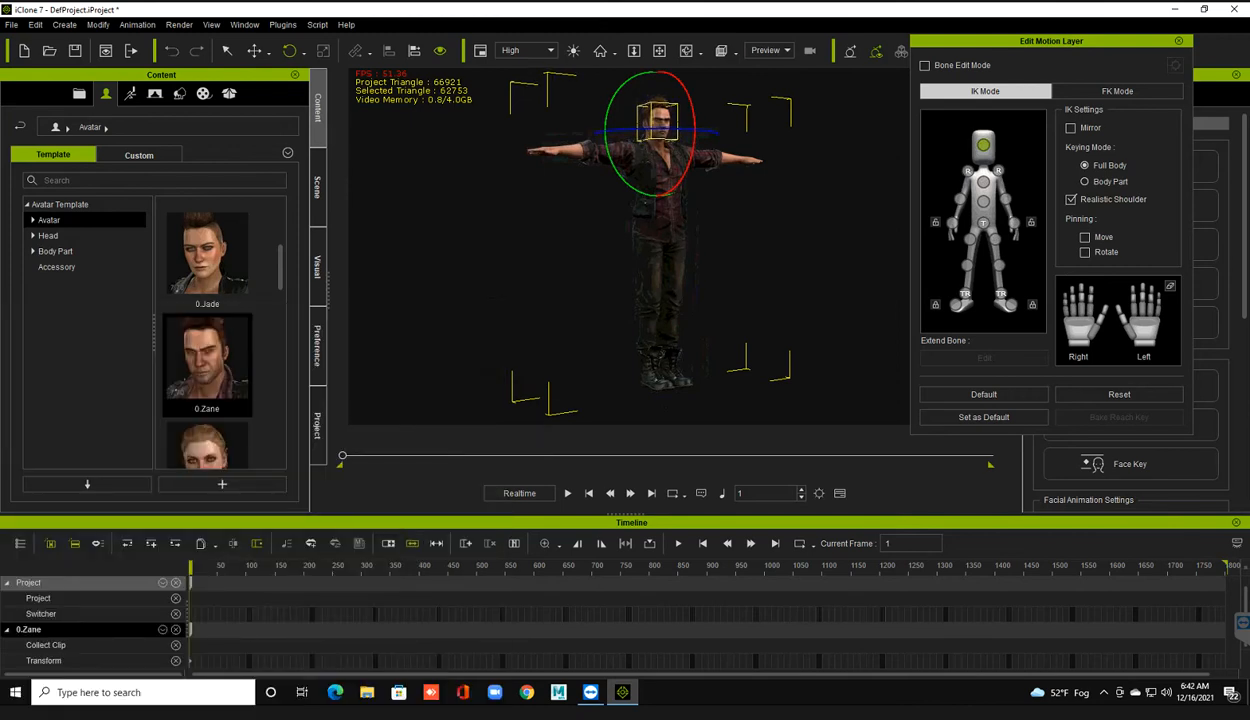
{"action": "left_click_drag", "start_coordinate": [614, 98], "coordinate": [609, 146]}
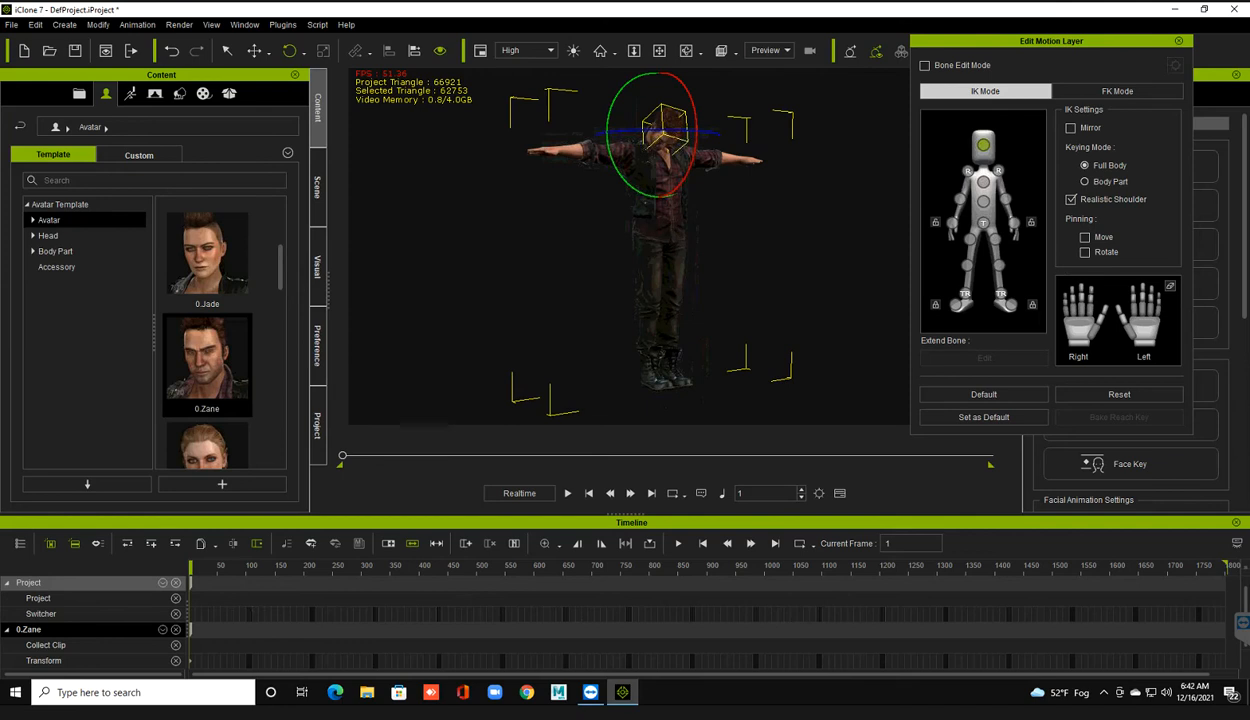
- Rotate Zane's right shoulder so that the right arm hangs down beside the body
{"action": "left_click", "coordinate": [968, 171]}
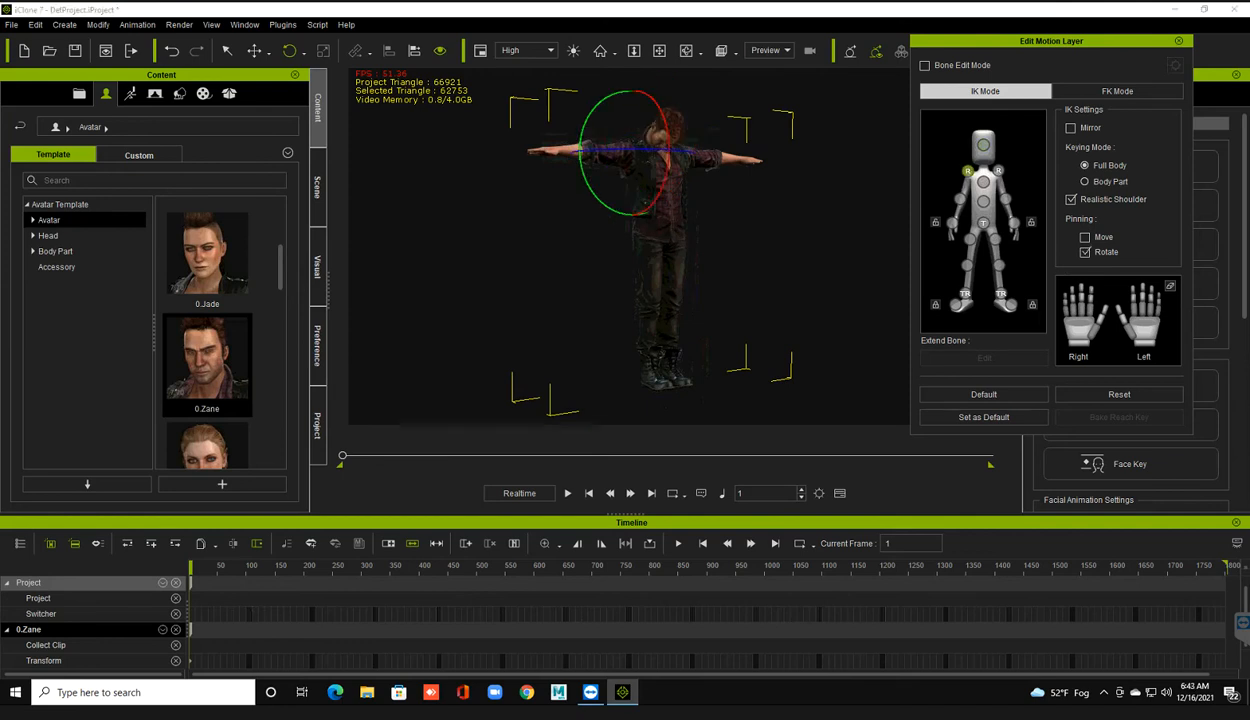
{"action": "left_click_drag", "start_coordinate": [581, 146], "coordinate": [616, 214]}
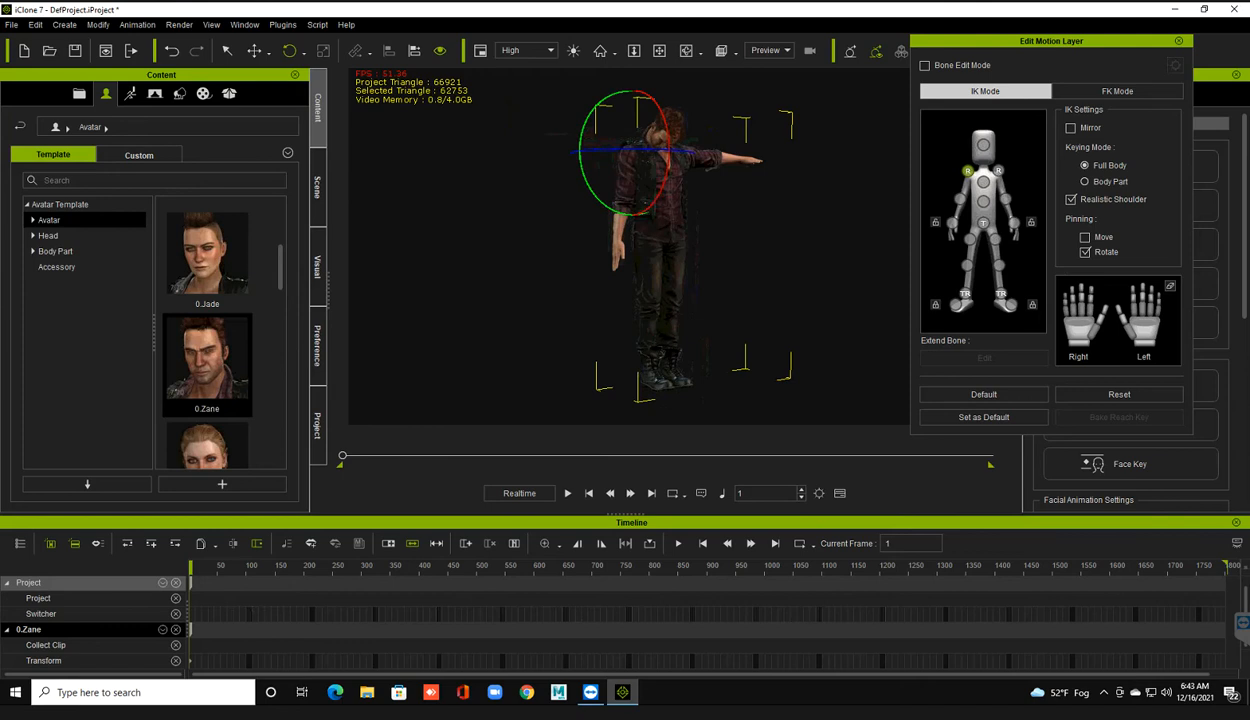
{"action": "right_click_drag", "start_coordinate": [700, 285], "coordinate": [605, 284]}
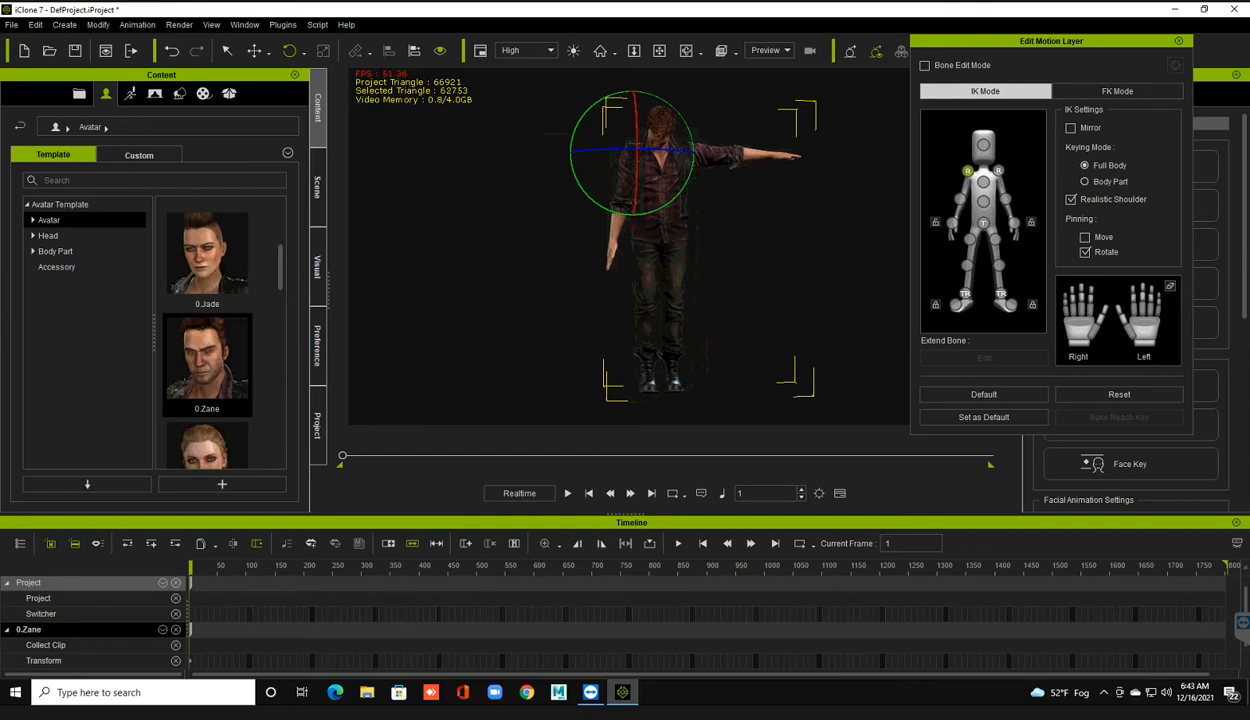
- Try lowering both of Zane's arms together by rotating the right shoulder with Mirror enabled, and undo the rotation
{"action": "left_click", "coordinate": [1071, 128]}
{"action": "left_click_drag", "start_coordinate": [576, 177], "coordinate": [583, 190]}
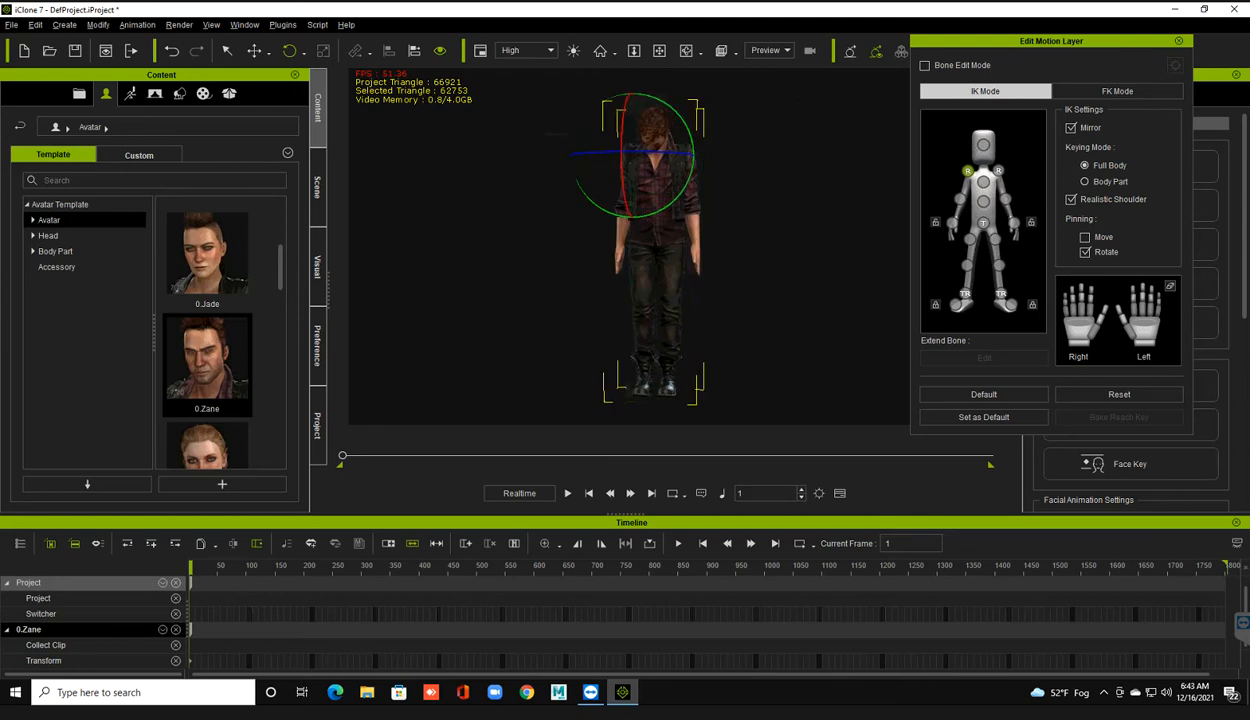
{"action": "left_click", "coordinate": [967, 265]}
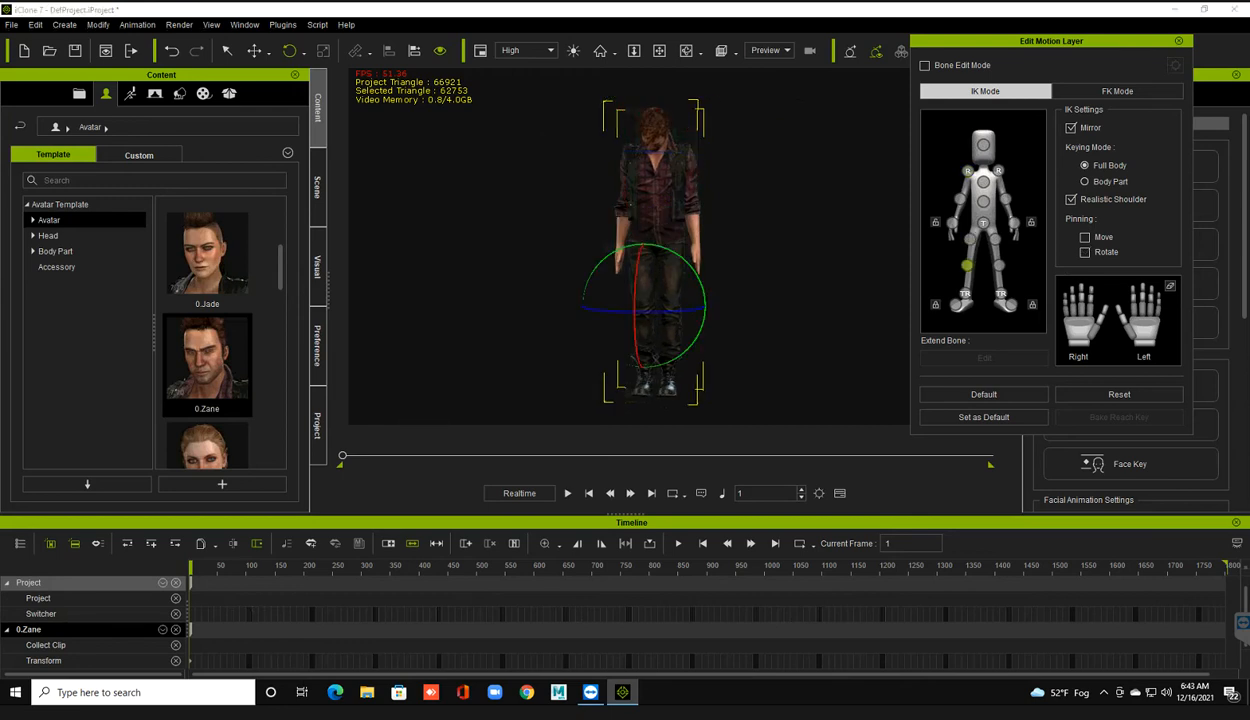
{"action": "key", "text": "ctrl+z"}
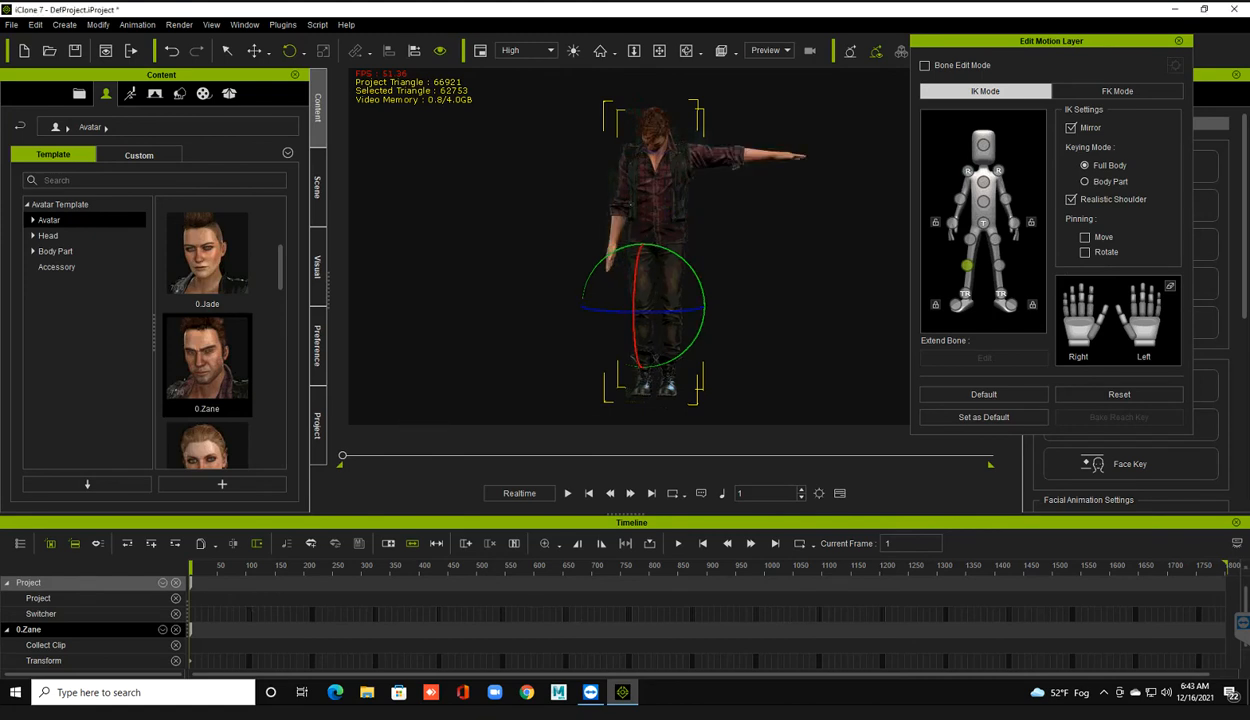
{"action": "key", "text": "ctrl+z"}
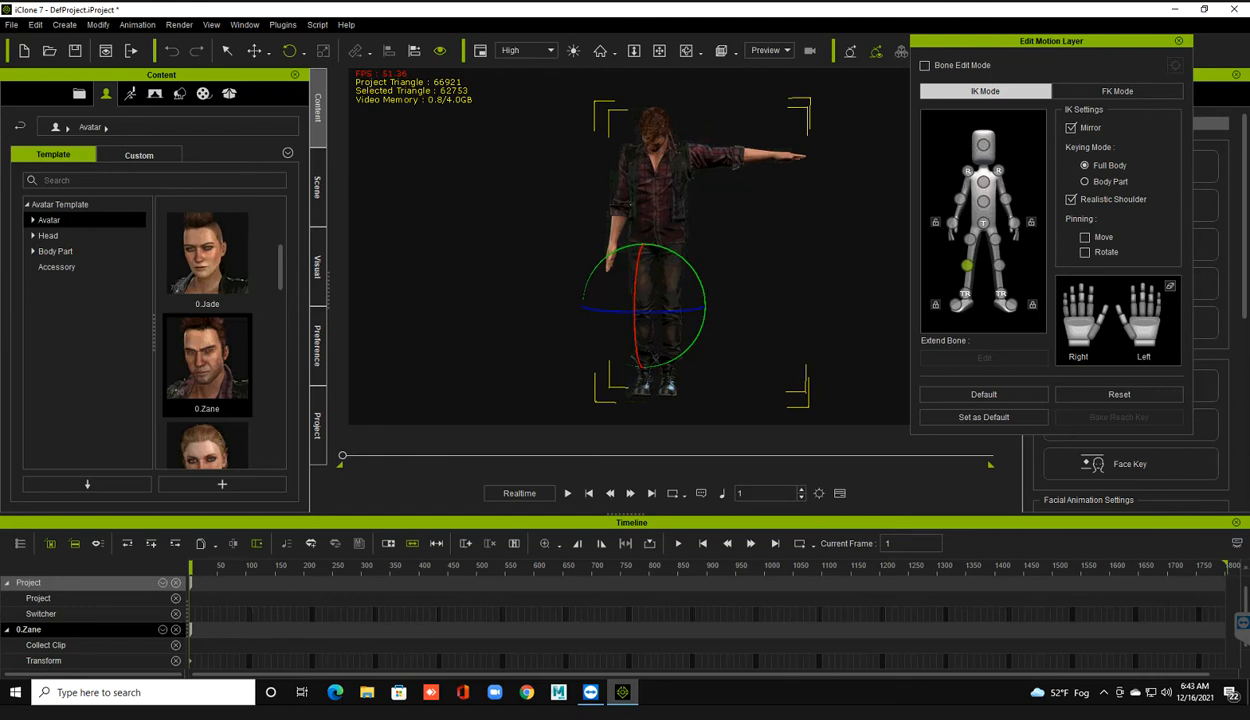
- Turn Mirror off and rotate Zane's left shoulder so that the left arm hangs down beside the body
{"action": "left_click", "coordinate": [998, 171]}
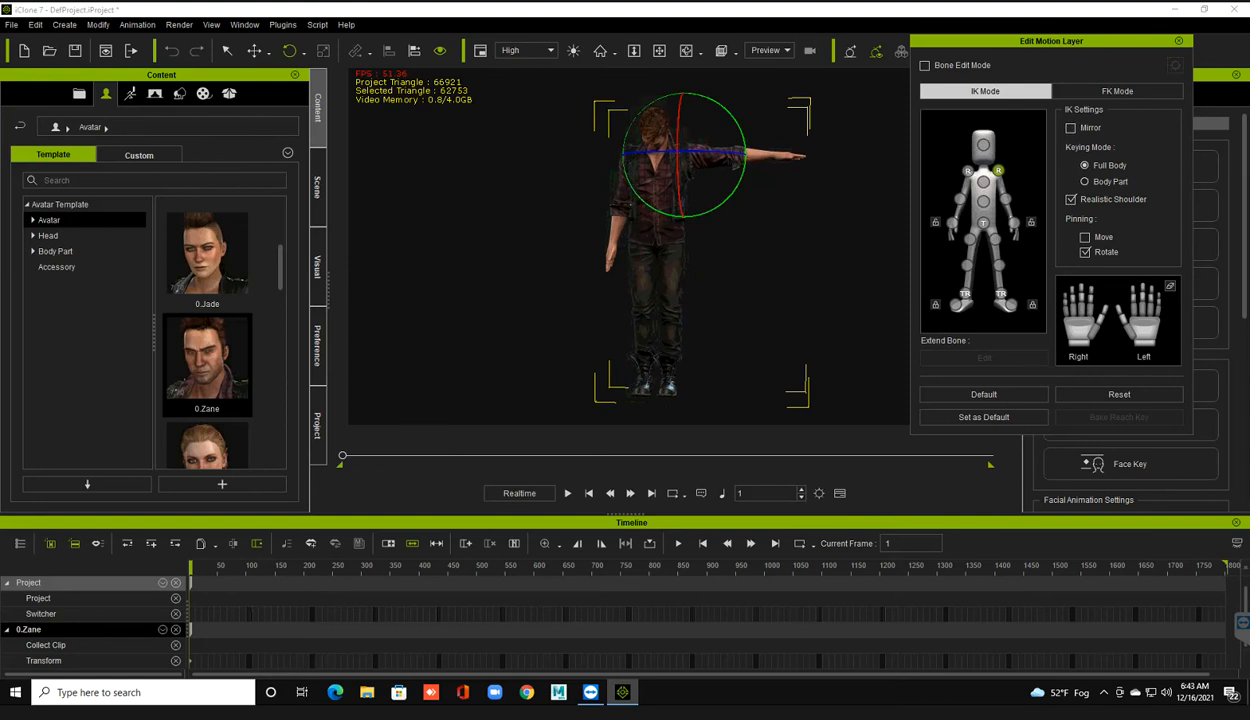
{"action": "left_click_drag", "start_coordinate": [741, 131], "coordinate": [718, 208]}
- Rotate Zane's right ankle slightly from a side view so that the toes of the right foot point down
{"action": "left_click", "coordinate": [967, 265]}
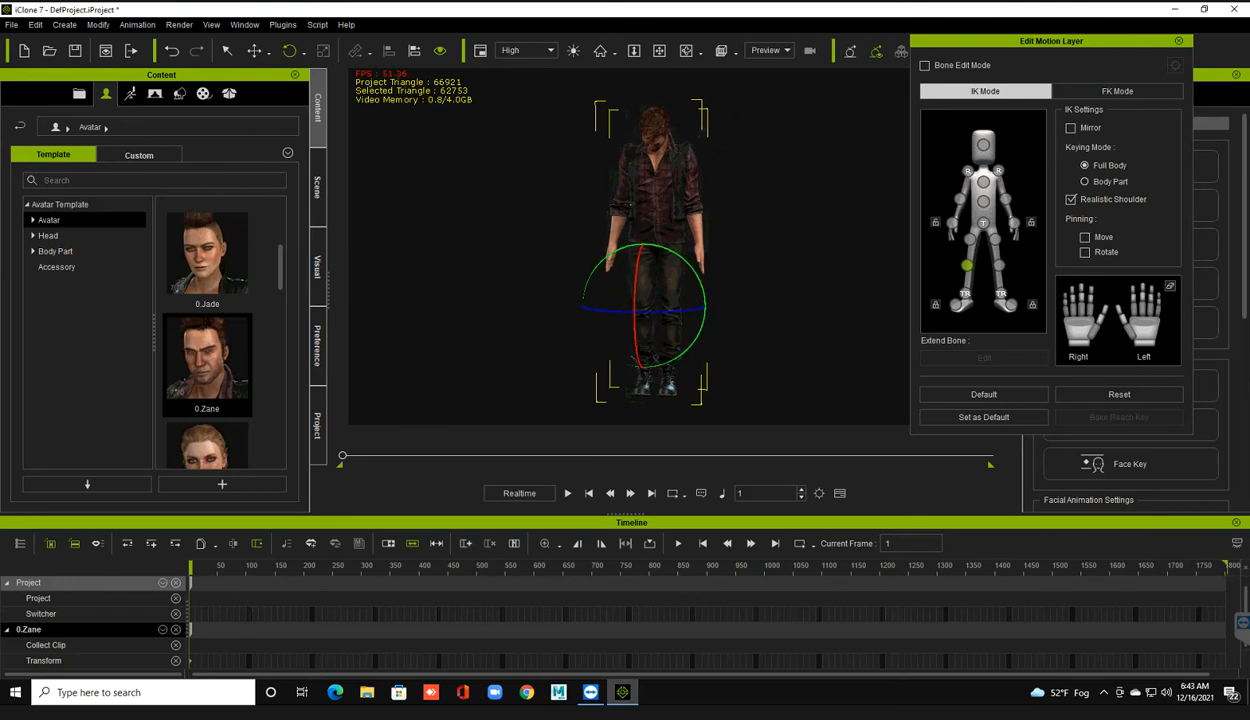
{"action": "right_click_drag", "start_coordinate": [620, 300], "coordinate": [780, 300]}
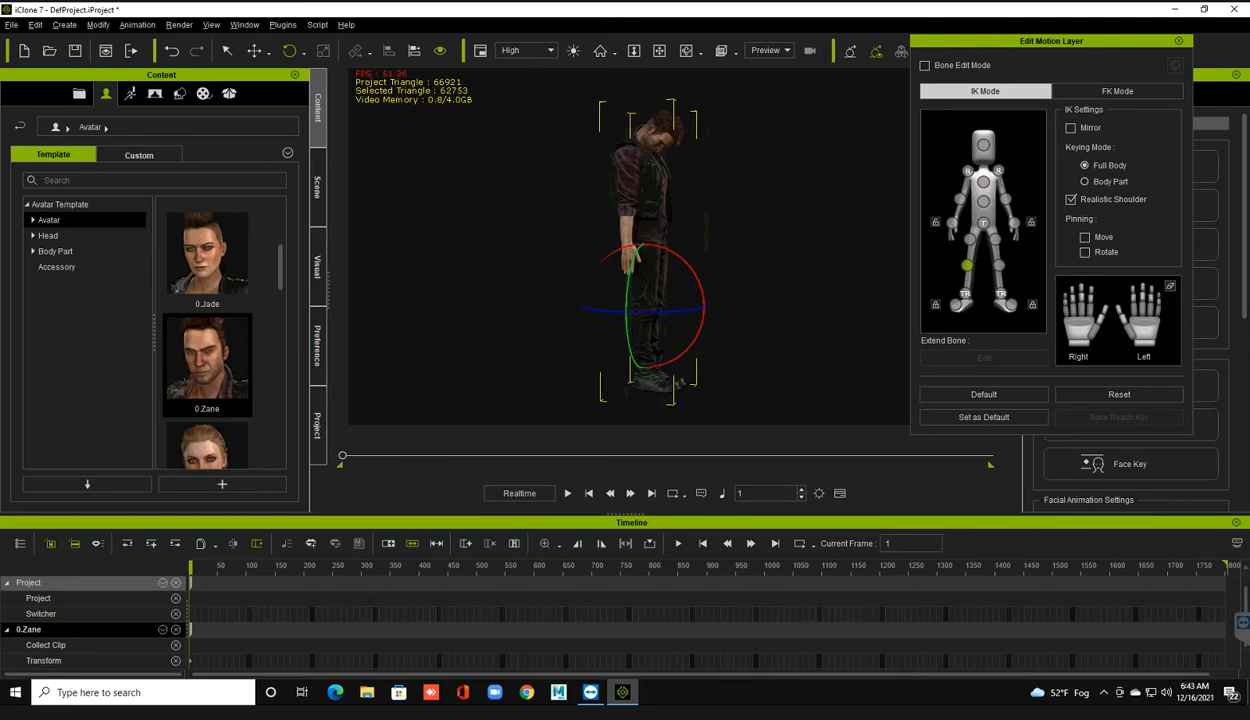
{"action": "left_click", "coordinate": [965, 293]}
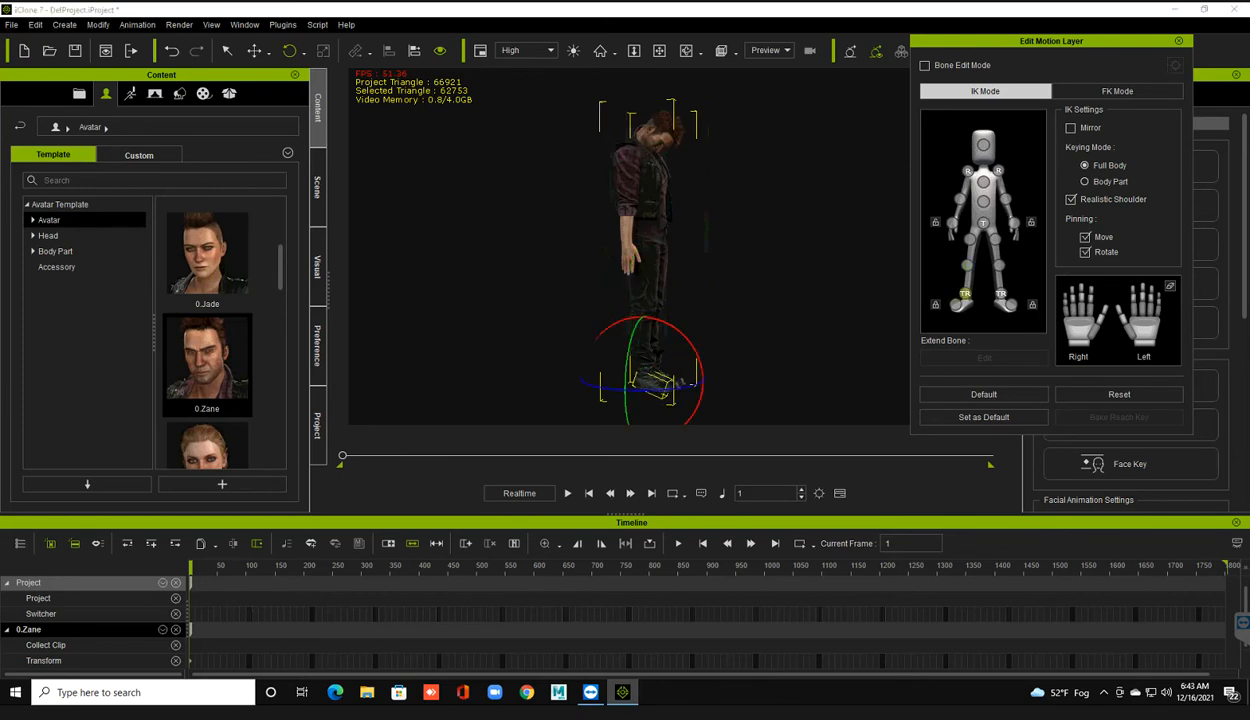
{"action": "mouse_move", "coordinate": [700, 362]}
{"action": "left_mouse_down"}
{"action": "mouse_move", "coordinate": [686, 335]}
{"action": "mouse_move", "coordinate": [703, 376]}
{"action": "left_mouse_up"}
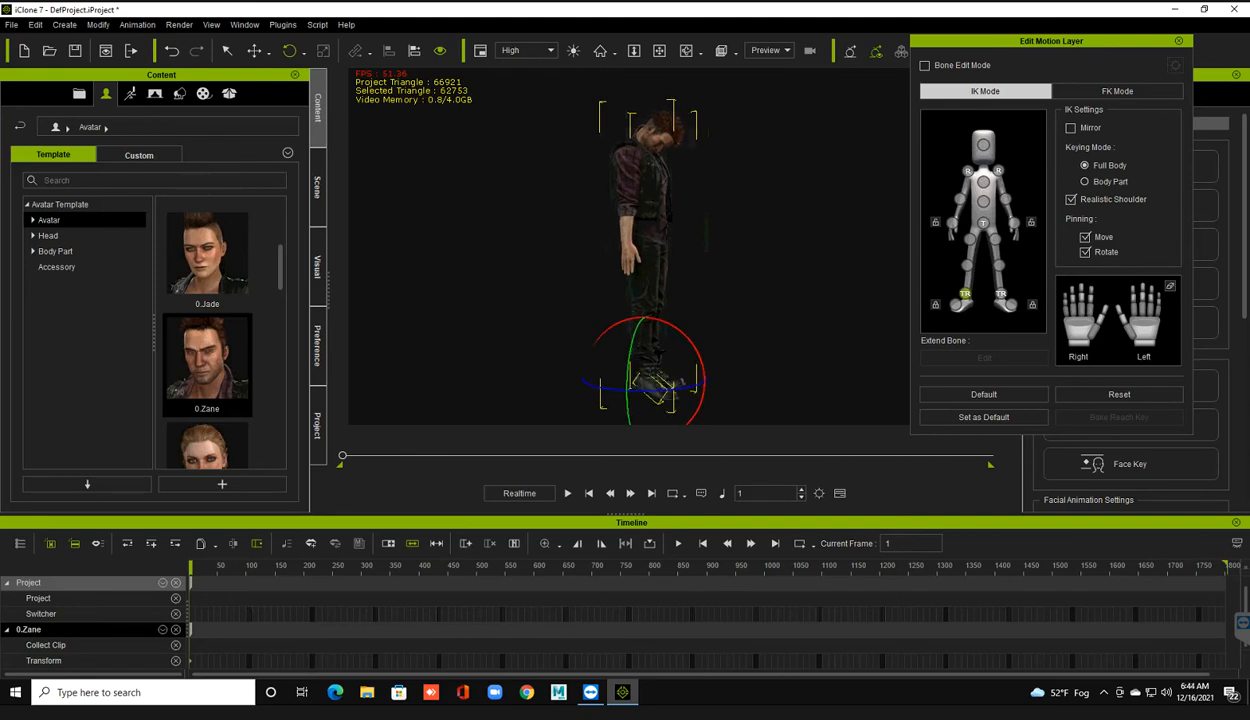
- Try rotating a finger joint on Zane's right hand in a close-up view
{"action": "left_click", "coordinate": [935, 302]}
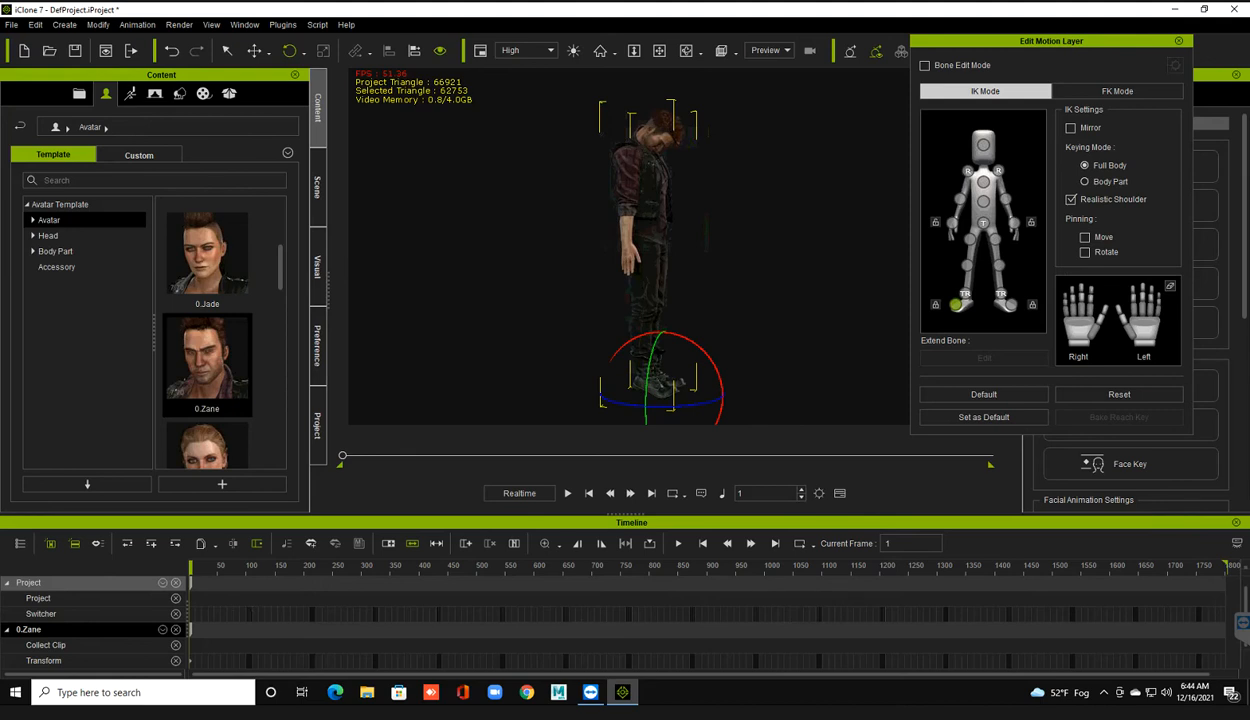
{"action": "scroll", "coordinate": [648, 260], "scroll_direction": "up", "scroll_amount": 2}
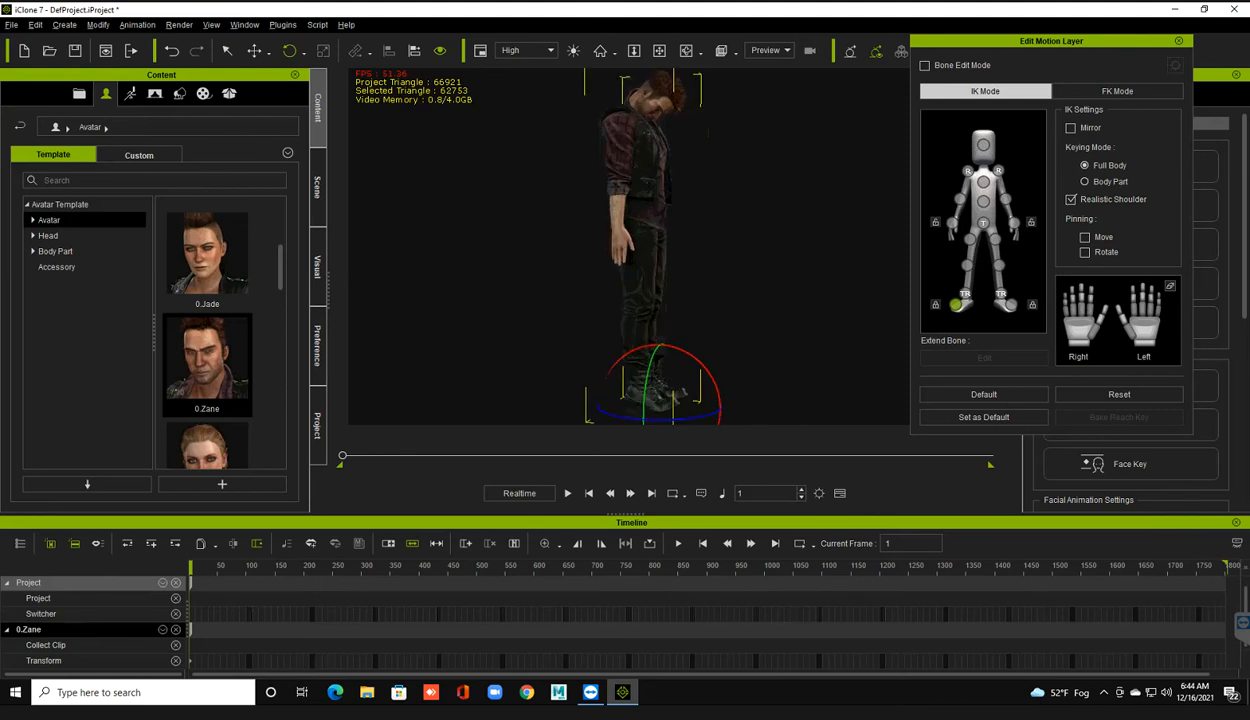
{"action": "middle_click_drag", "start_coordinate": [648, 300], "coordinate": [640, 256]}
{"action": "middle_click_drag", "start_coordinate": [674, 351], "coordinate": [688, 397]}
{"action": "scroll", "coordinate": [688, 397], "scroll_direction": "up", "scroll_amount": 2}
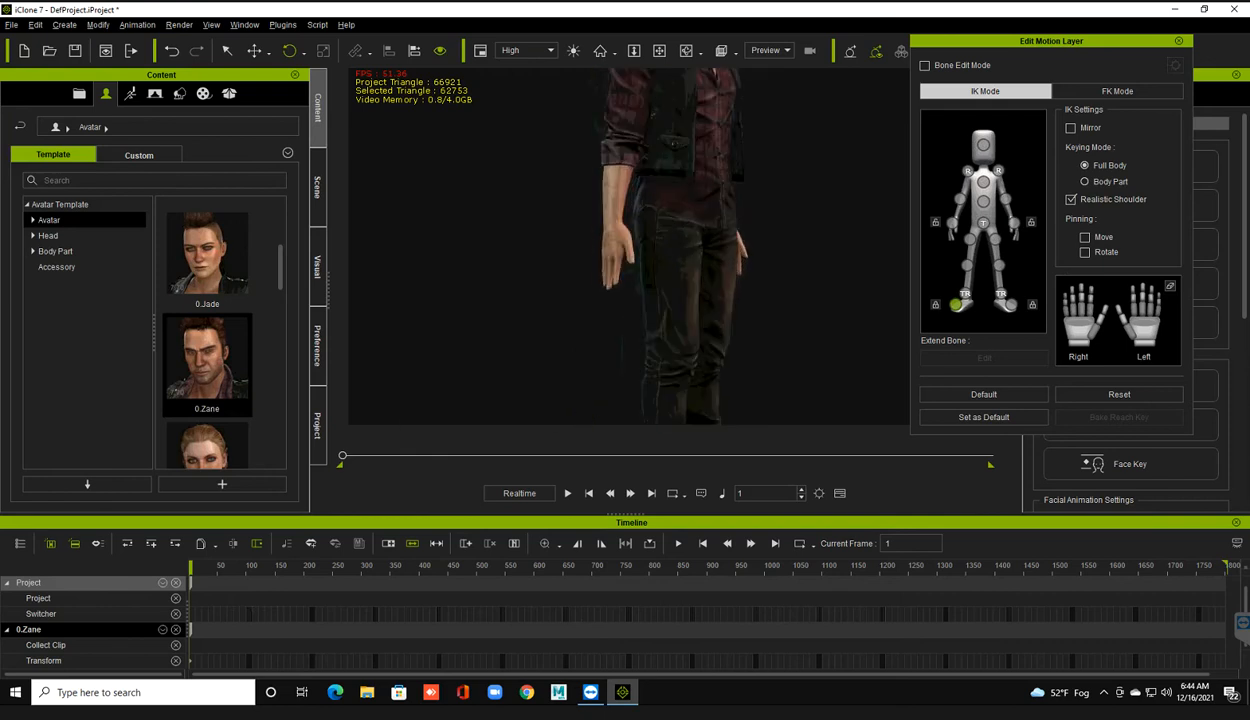
{"action": "right_click_drag", "start_coordinate": [688, 397], "coordinate": [636, 395]}
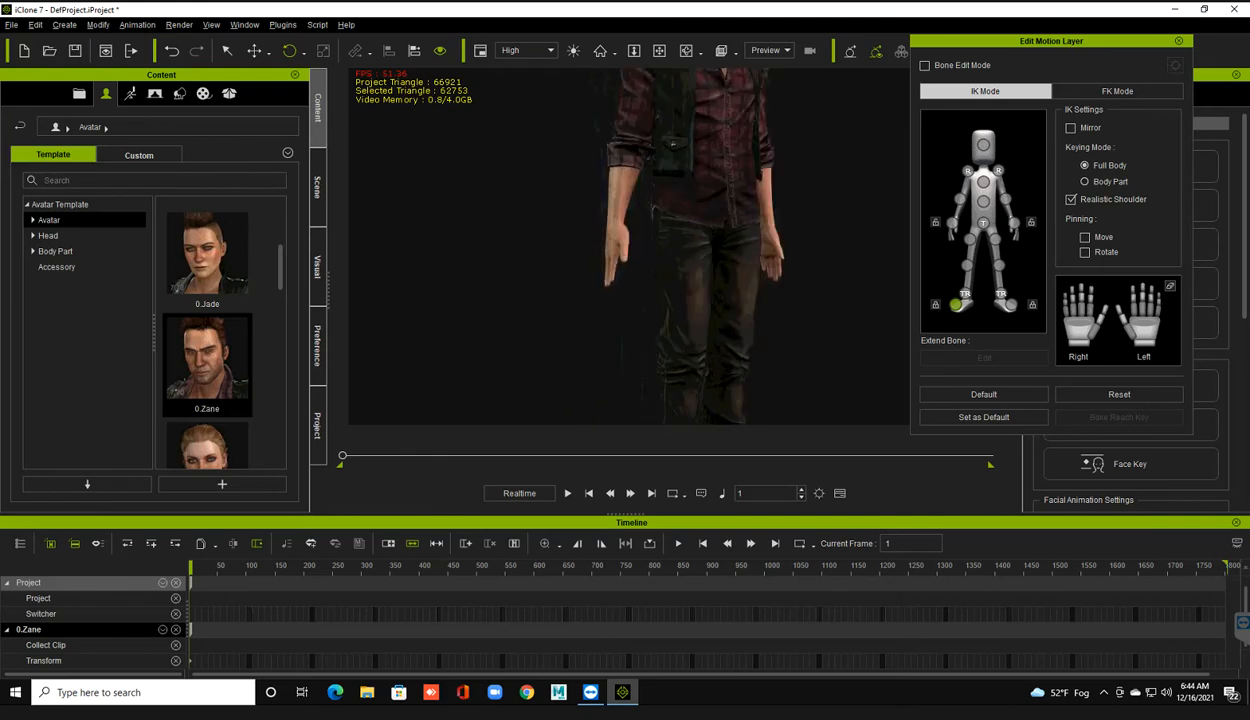
{"action": "scroll", "coordinate": [669, 246], "scroll_direction": "up", "scroll_amount": 2}
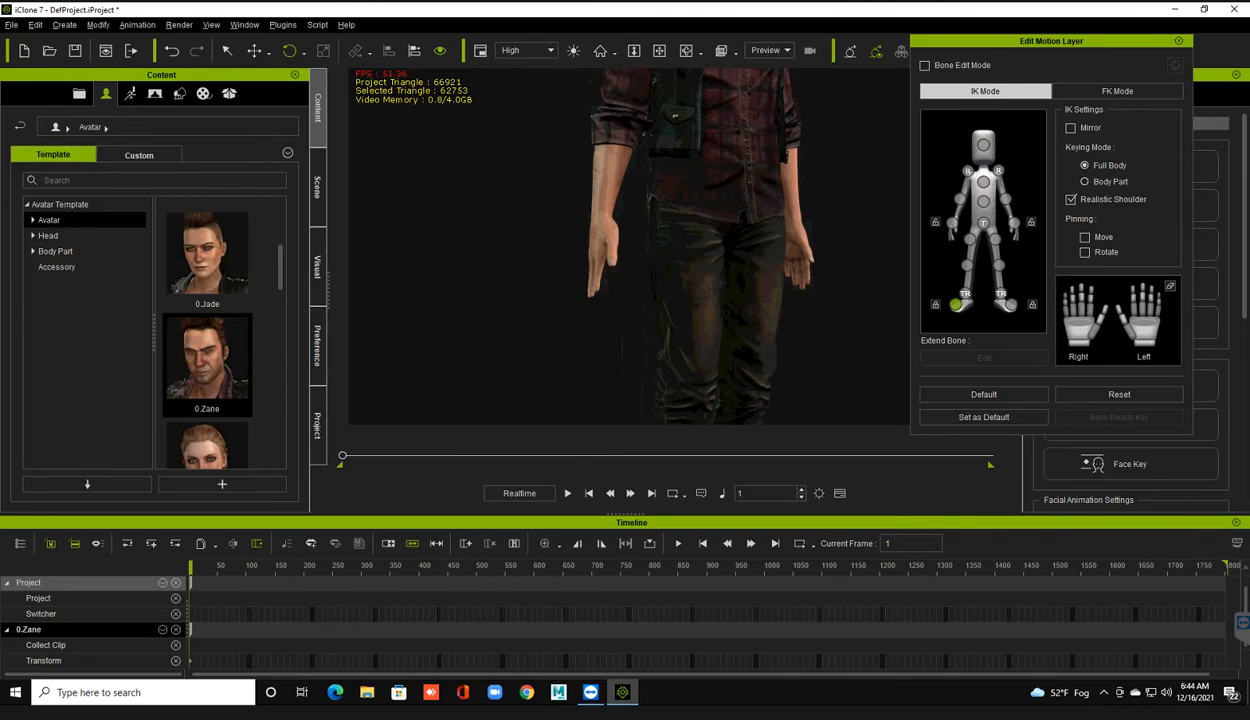
{"action": "right_click_drag", "start_coordinate": [669, 246], "coordinate": [706, 240]}
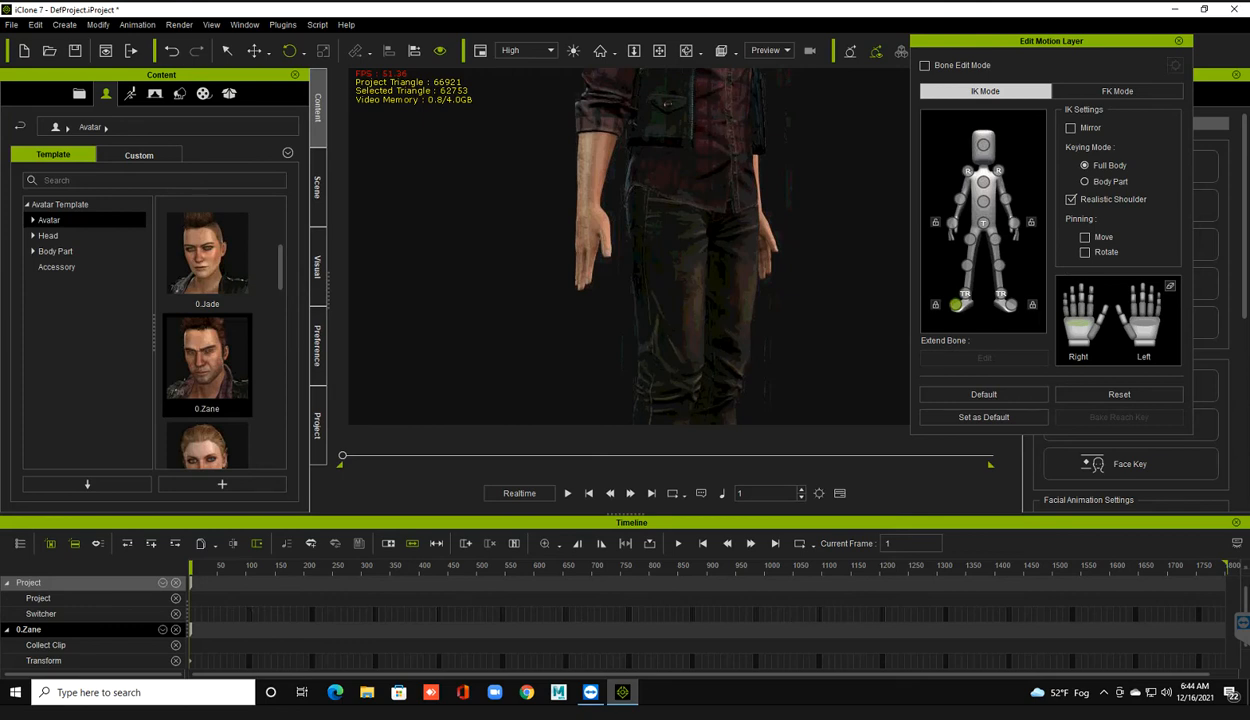
{"action": "mouse_move", "coordinate": [592, 222]}
{"action": "left_mouse_down"}
{"action": "mouse_move", "coordinate": [580, 232]}
{"action": "mouse_move", "coordinate": [590, 237]}
{"action": "left_mouse_up"}
{"action": "left_click", "coordinate": [1095, 330]}
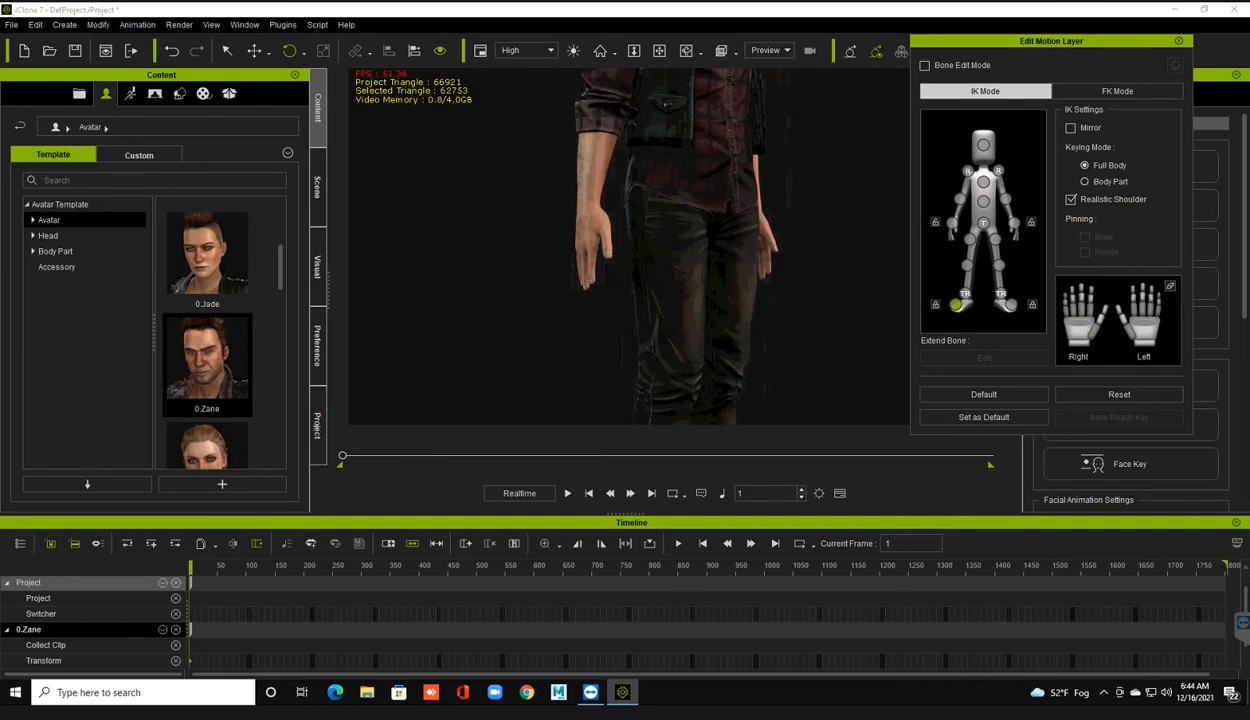
{"action": "left_click", "coordinate": [1092, 311]}
{"action": "left_click", "coordinate": [1083, 309]}
{"action": "left_click", "coordinate": [1074, 311]}
{"action": "left_click_drag", "start_coordinate": [528, 256], "coordinate": [531, 233]}
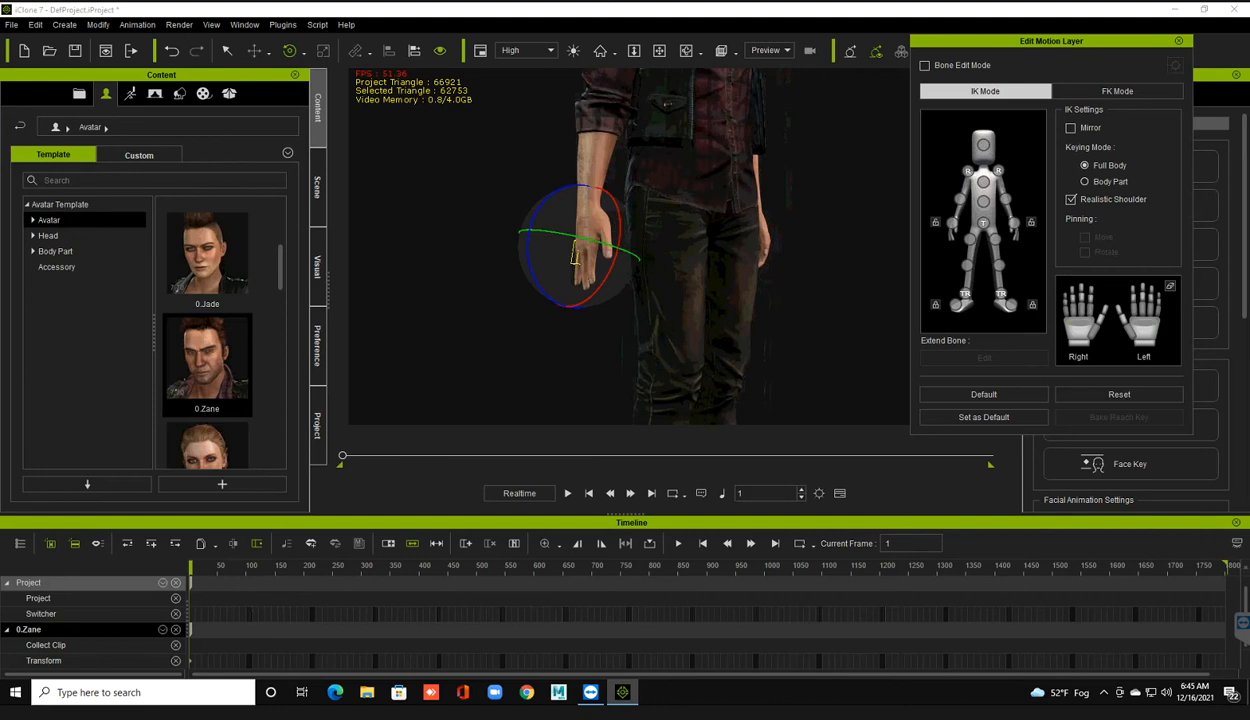
- Try rotating the base joint of Zane's right thumb slightly away from the palm
{"action": "left_click", "coordinate": [1096, 330]}
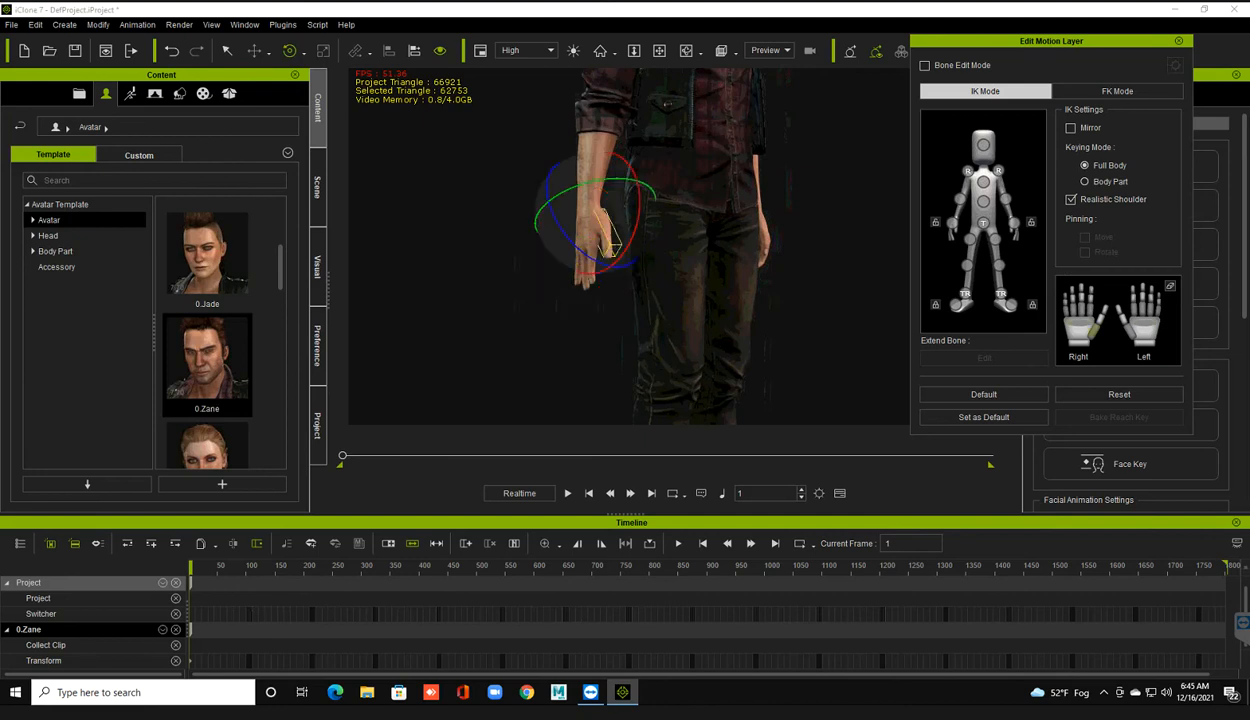
{"action": "left_click_drag", "start_coordinate": [549, 196], "coordinate": [555, 209]}
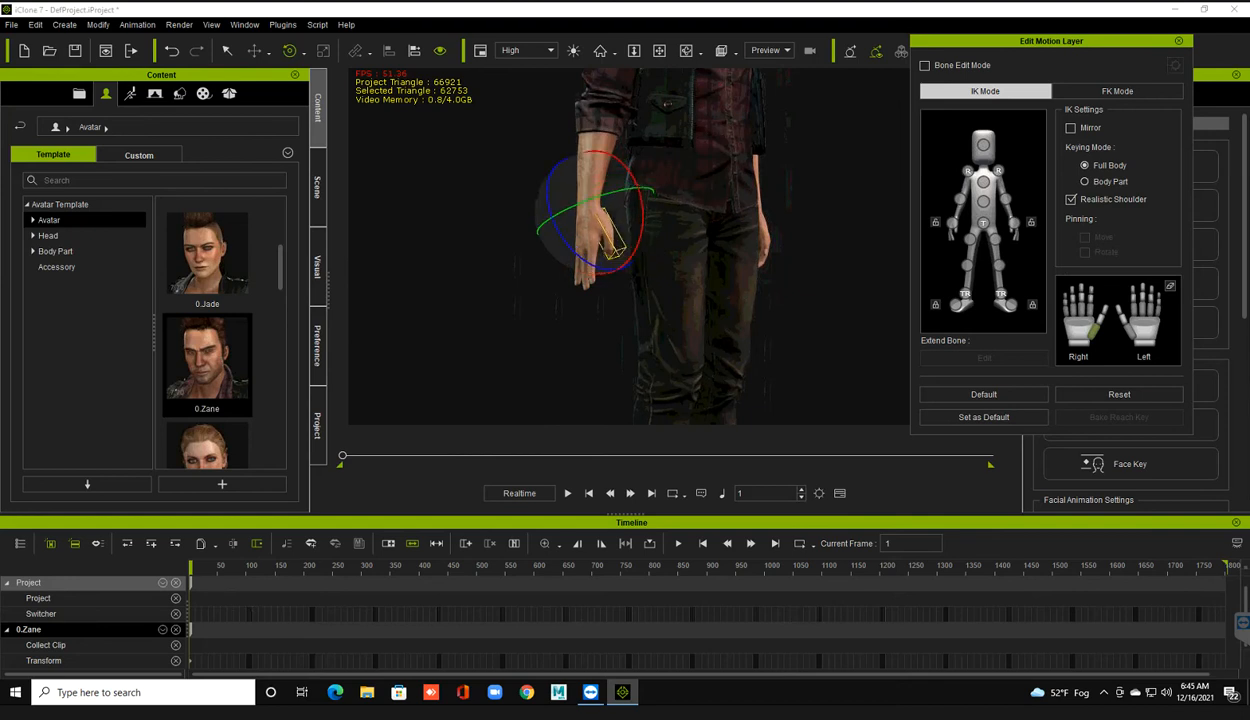
{"action": "right_click_drag", "start_coordinate": [590, 255], "coordinate": [645, 260]}
{"action": "scroll", "coordinate": [645, 260], "scroll_direction": "down", "scroll_amount": 3}
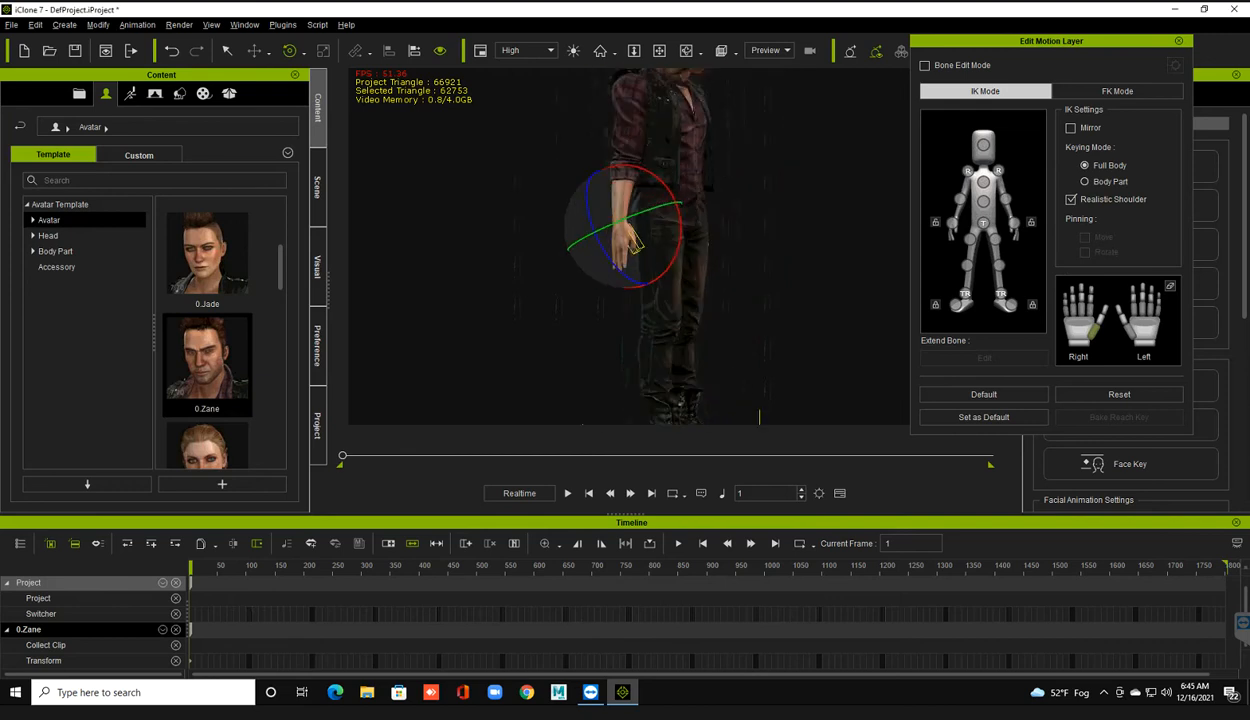
{"action": "scroll", "coordinate": [645, 255], "scroll_direction": "down", "scroll_amount": 3}
{"action": "middle_click_drag", "start_coordinate": [647, 245], "coordinate": [651, 220]}
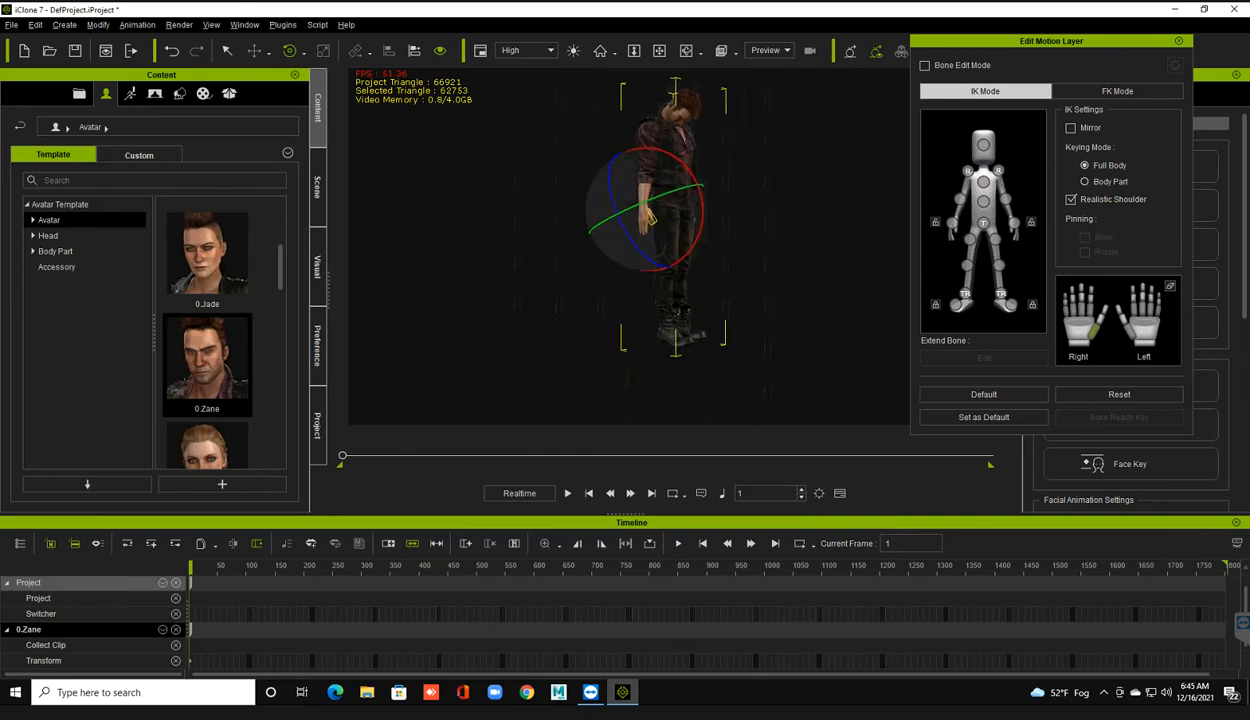
{"action": "right_click_drag", "start_coordinate": [651, 220], "coordinate": [651, 220]}
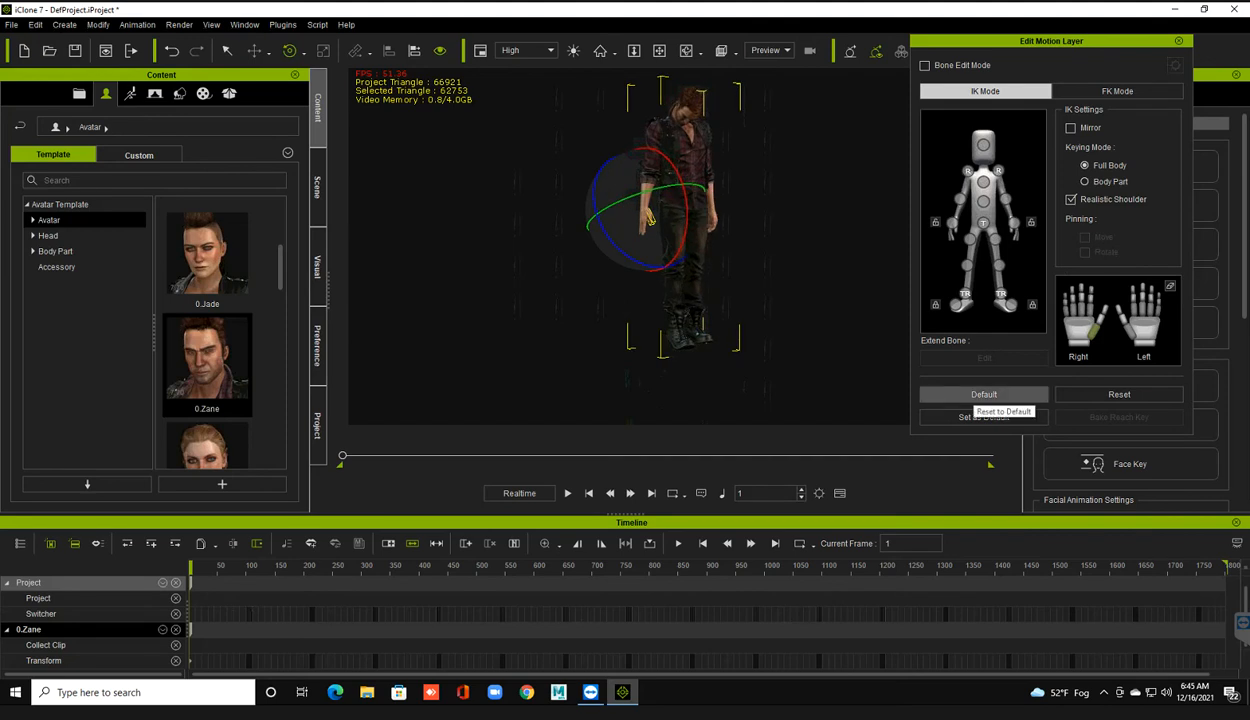
- Reset Zane's whole body to the default pose and face him from the front
{"action": "left_click", "coordinate": [983, 394]}
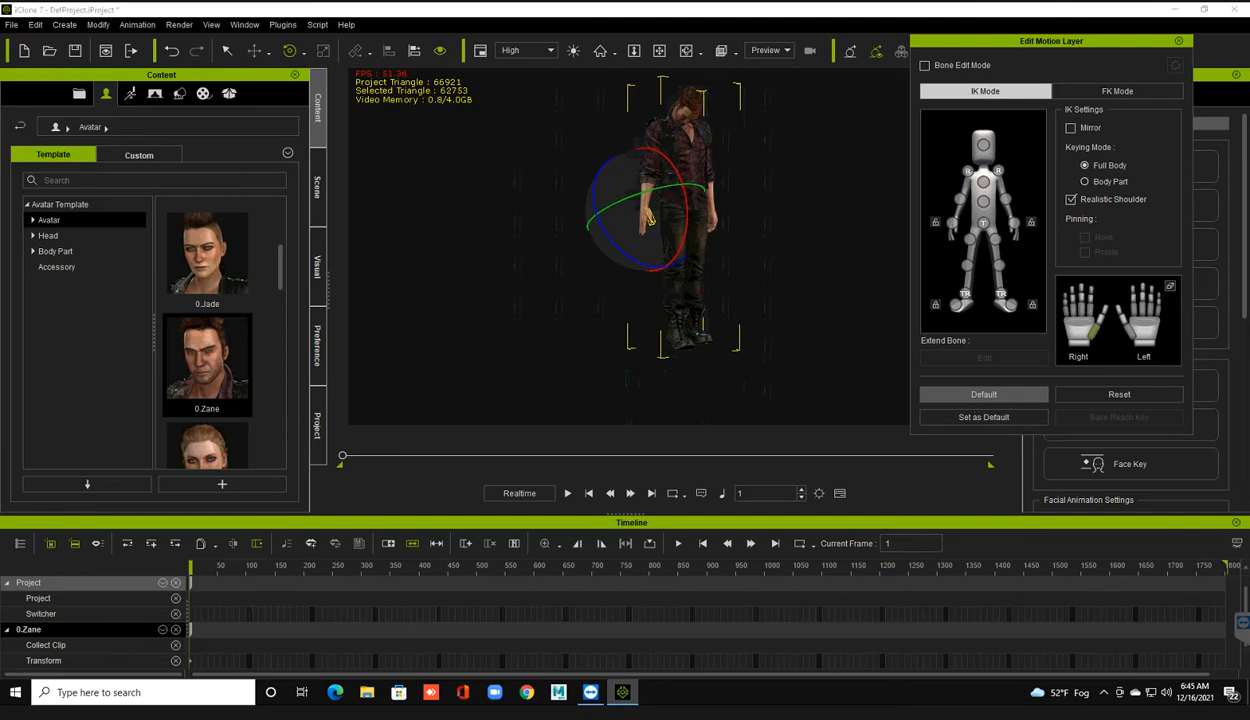
{"action": "right_click_drag", "start_coordinate": [690, 240], "coordinate": [645, 242]}
{"action": "middle_click_drag", "start_coordinate": [645, 242], "coordinate": [638, 266]}
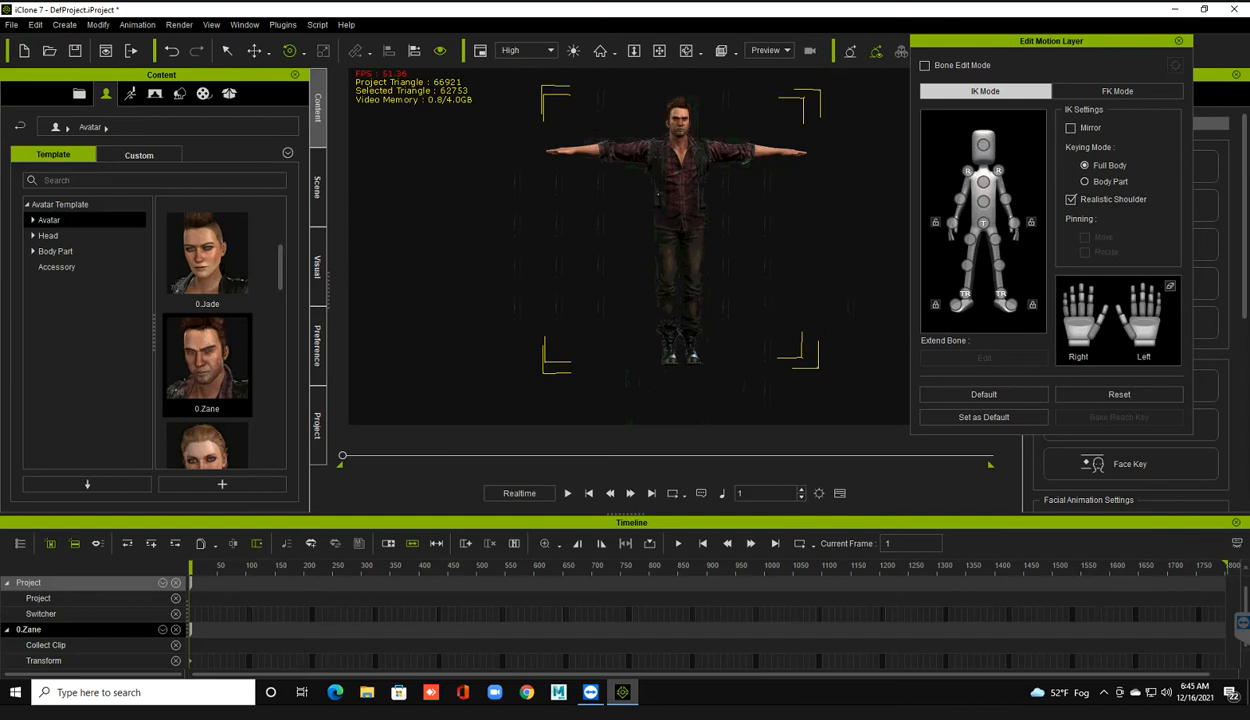
- Switch to FK Mode, try tilting Zane's head about the X axis, and undo the rotation
{"action": "left_click", "coordinate": [1117, 91]}
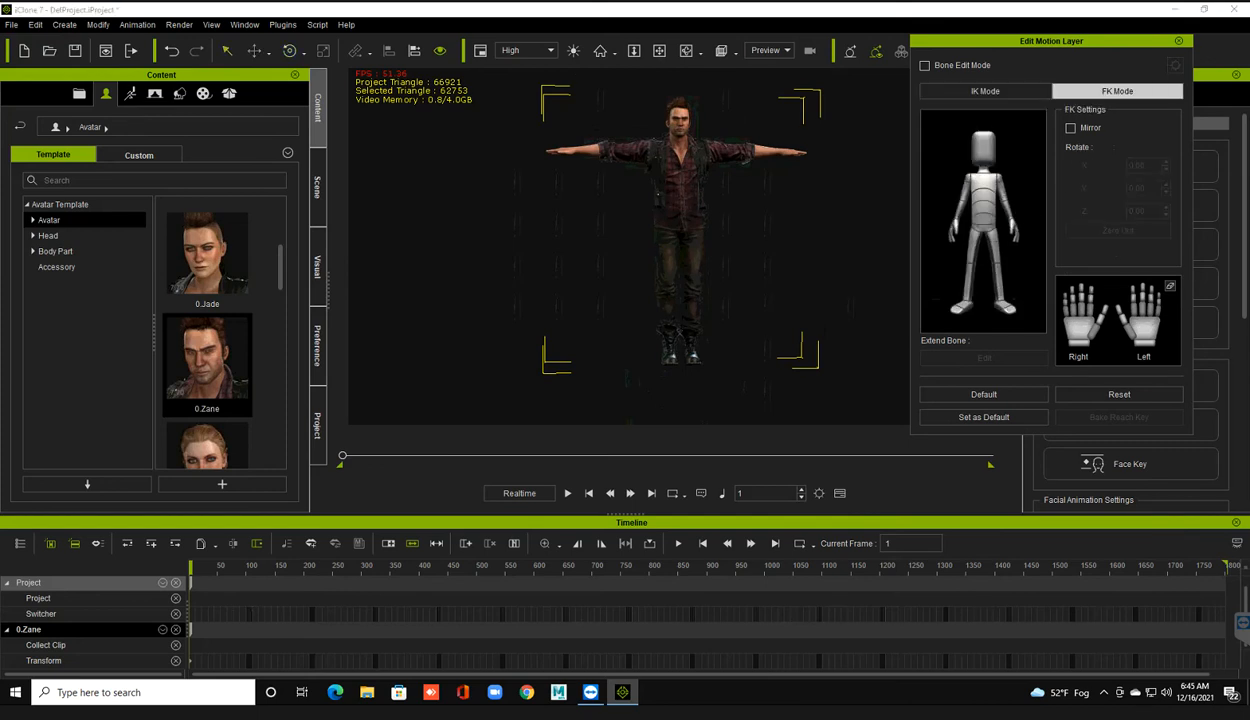
{"action": "left_click", "coordinate": [984, 149]}
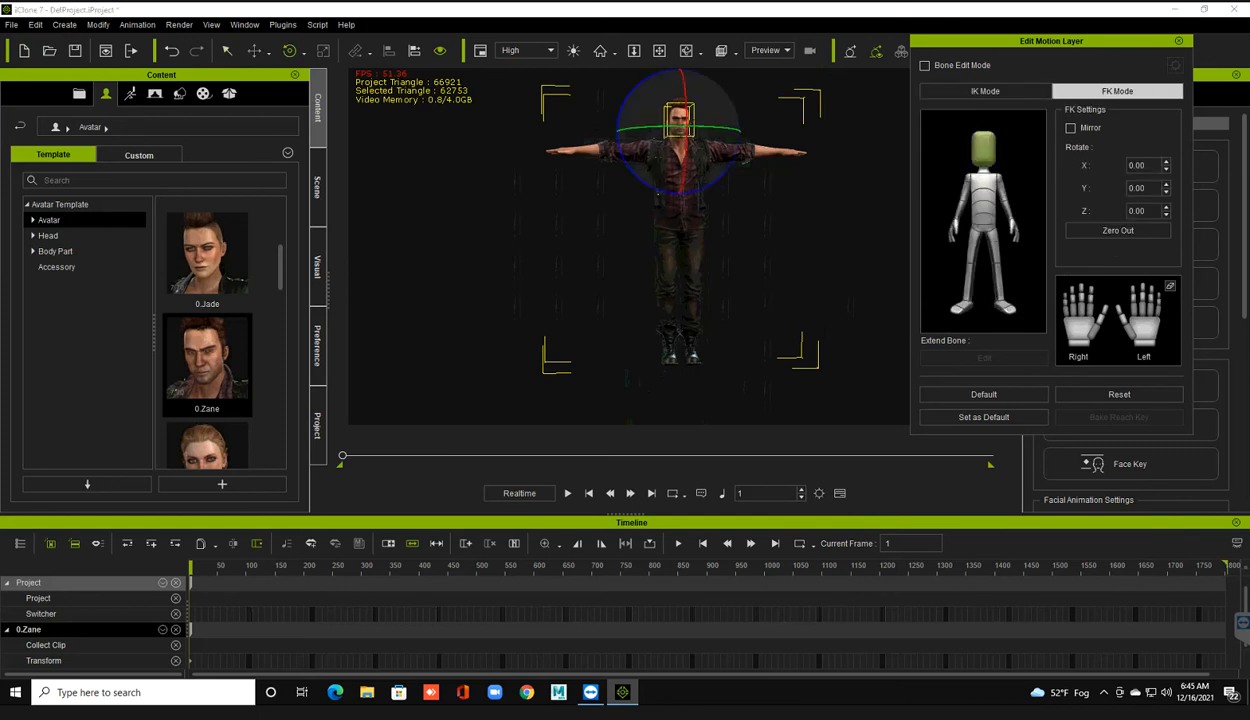
{"action": "mouse_move", "coordinate": [687, 127]}
{"action": "left_mouse_down"}
{"action": "mouse_move", "coordinate": [687, 165]}
{"action": "mouse_move", "coordinate": [687, 120]}
{"action": "mouse_move", "coordinate": [687, 135]}
{"action": "left_mouse_up"}
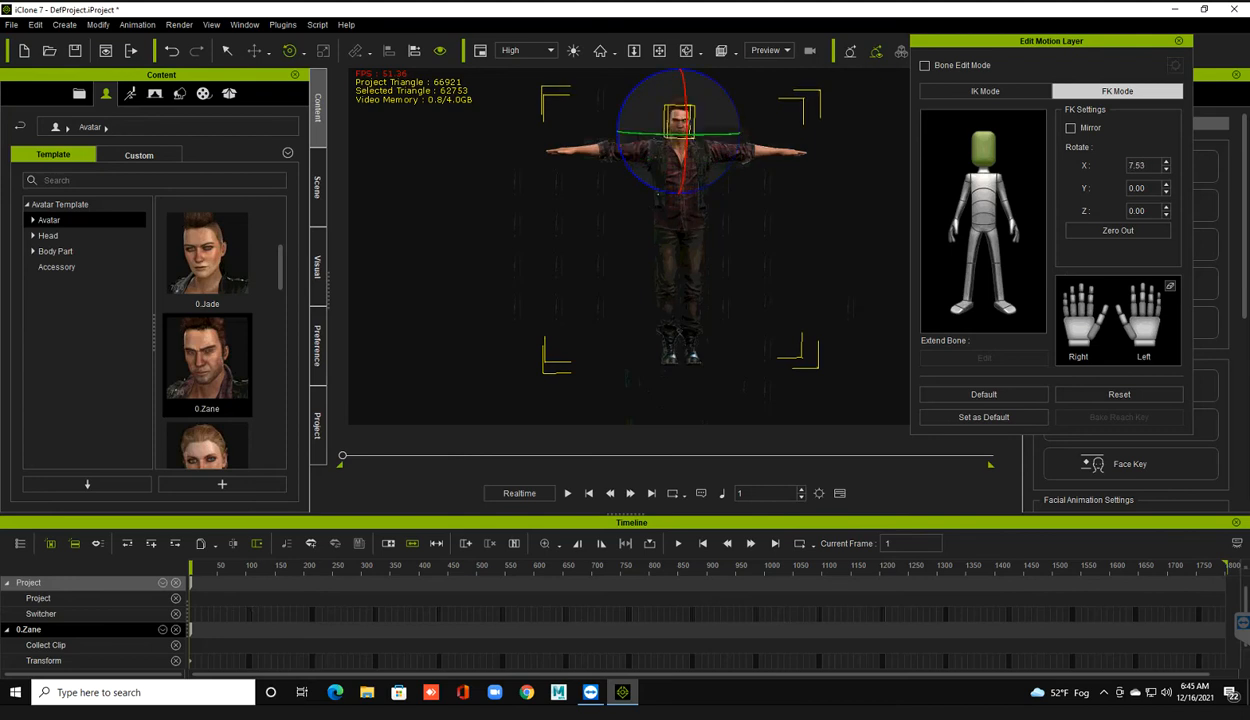
{"action": "key", "text": "ctrl+z"}
- Try lowering Zane's right arm by rotating the right shoulder and upper arm in FK Mode, and reset the pose to default
{"action": "left_click", "coordinate": [968, 180]}
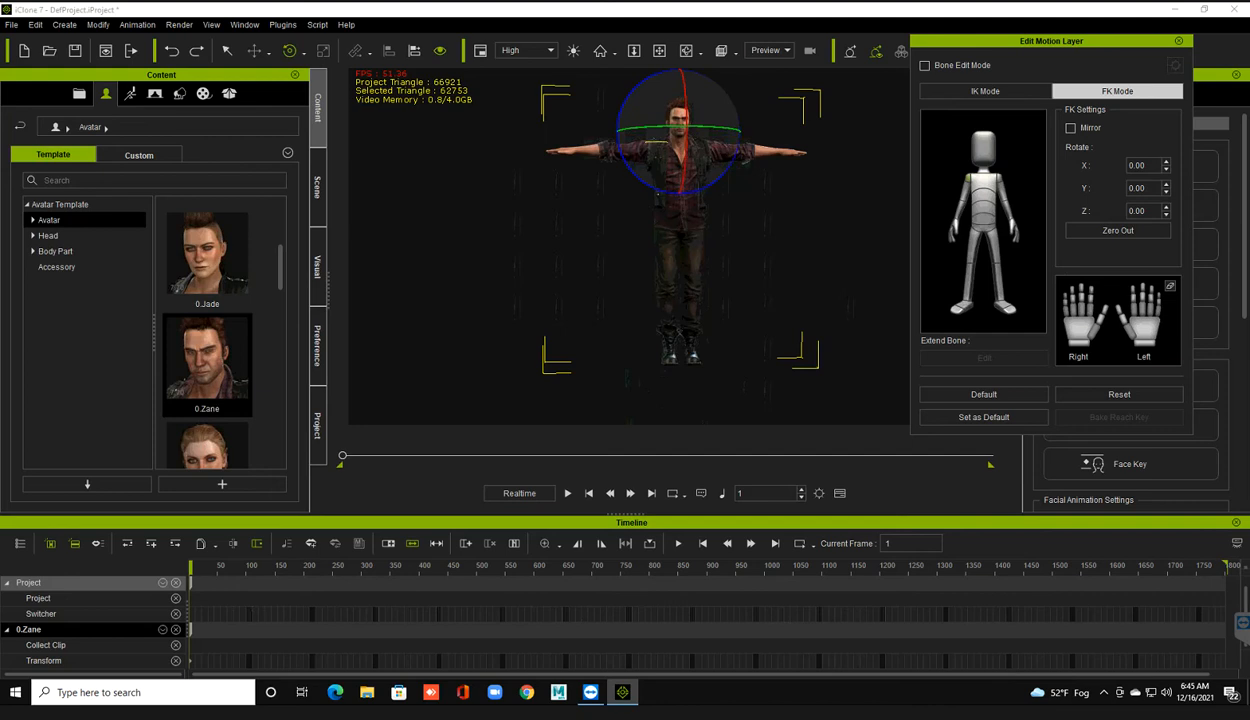
{"action": "left_click_drag", "start_coordinate": [618, 137], "coordinate": [650, 150]}
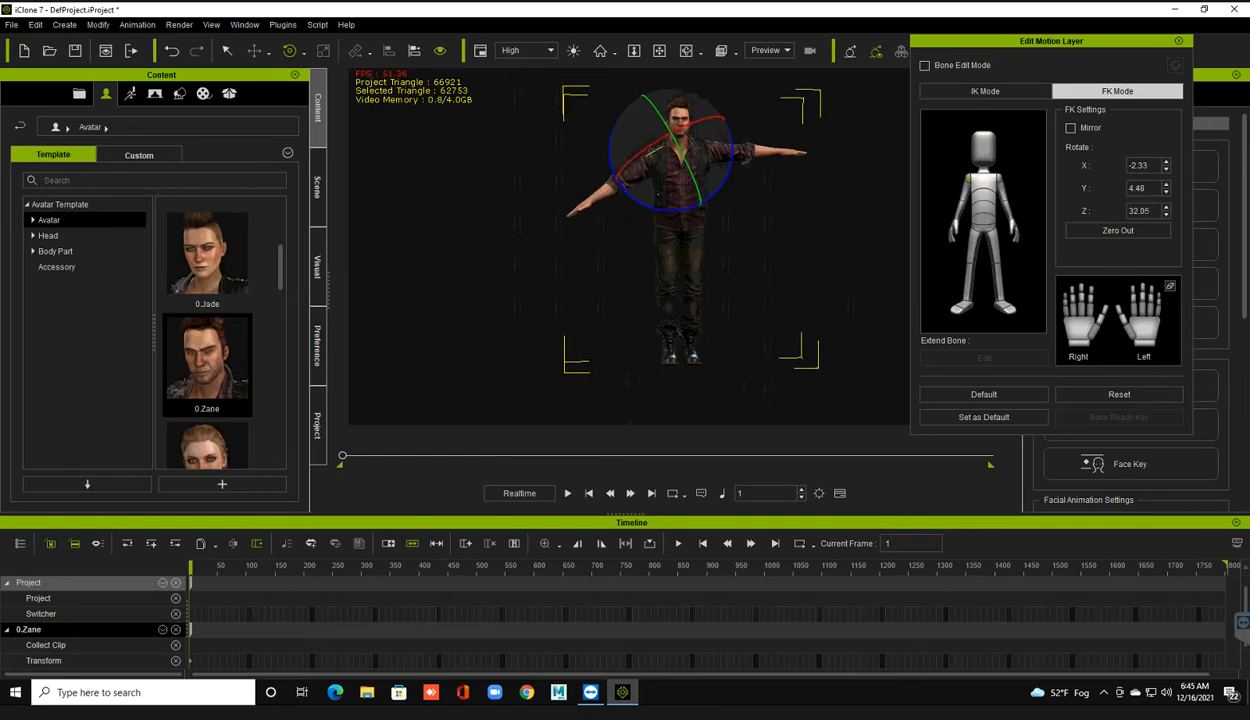
{"action": "left_click", "coordinate": [965, 191]}
{"action": "left_click_drag", "start_coordinate": [616, 178], "coordinate": [625, 207]}
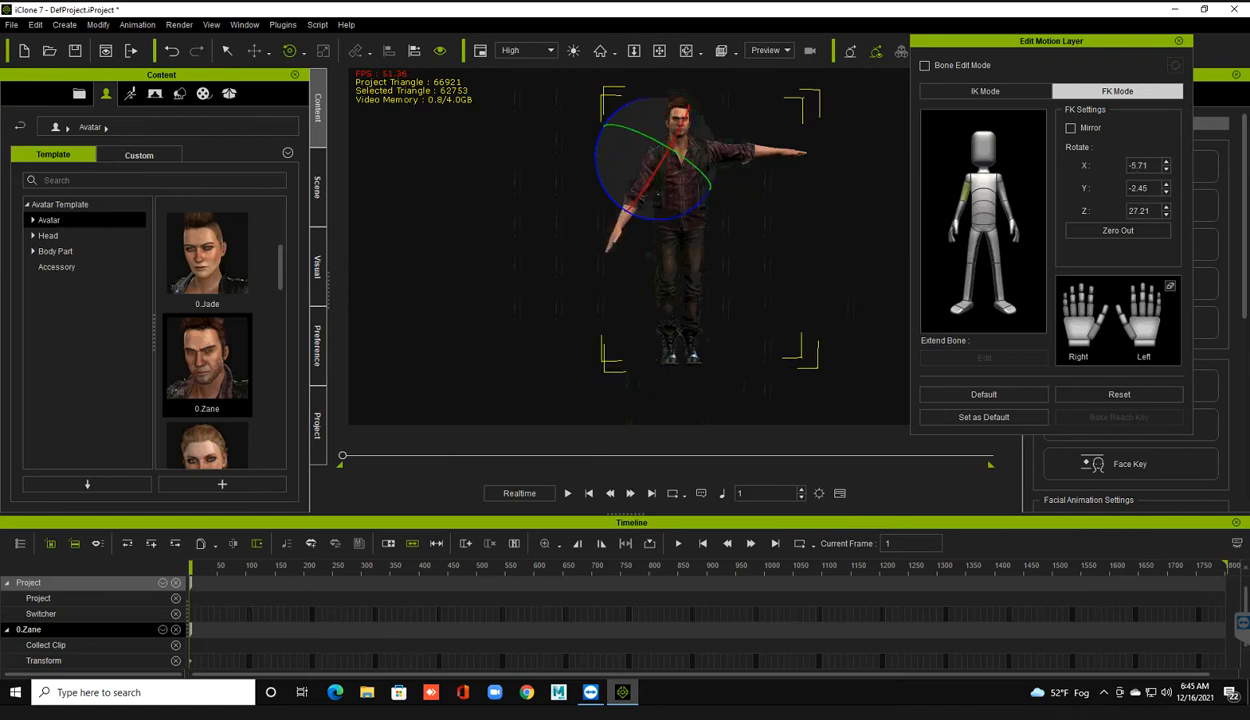
{"action": "left_click", "coordinate": [984, 394]}
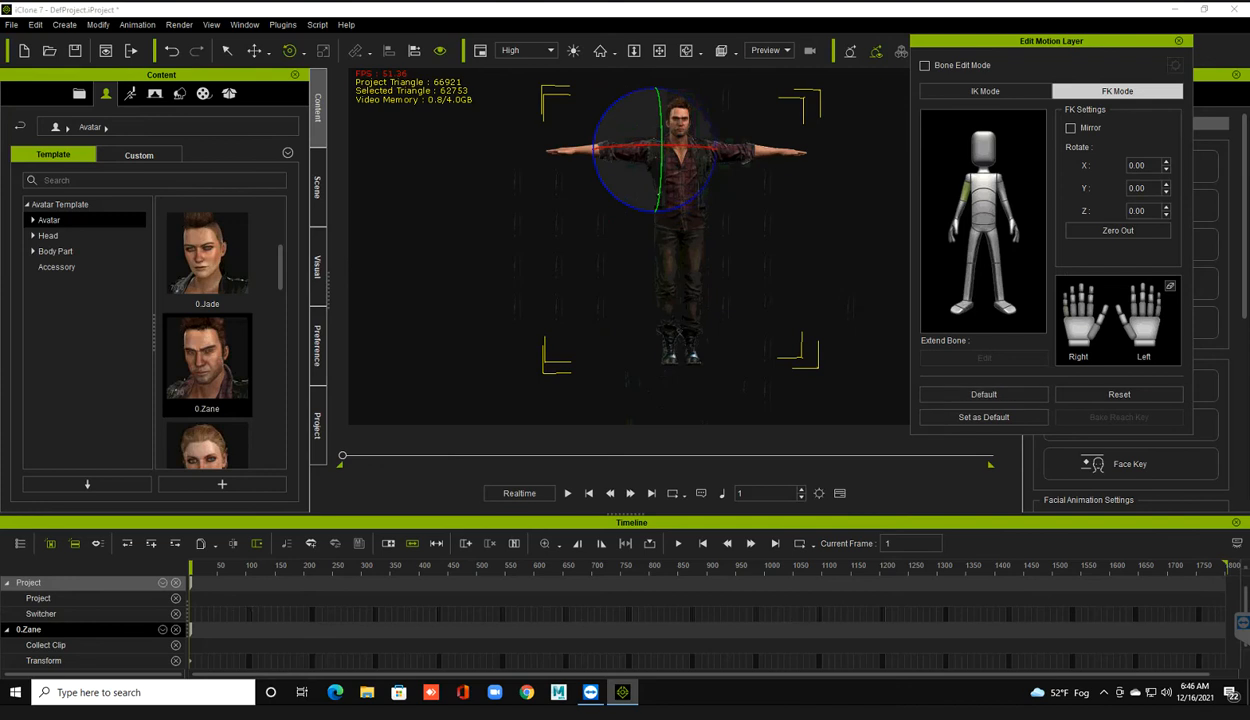
- Close Edit Motion Layer, reselect the Zane avatar, and reopen Edit Motion Layer for him
{"action": "left_click", "coordinate": [1178, 41]}
{"action": "right_click_drag", "start_coordinate": [680, 250], "coordinate": [777, 262]}
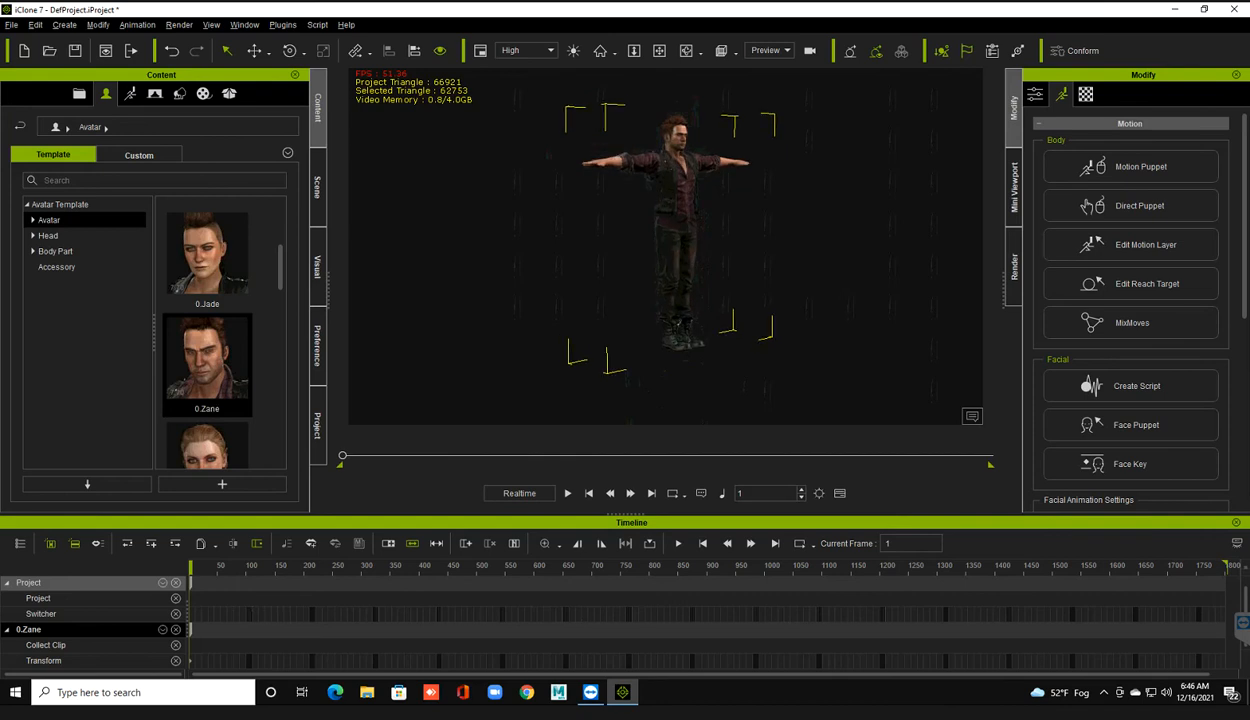
{"action": "left_click", "coordinate": [790, 264]}
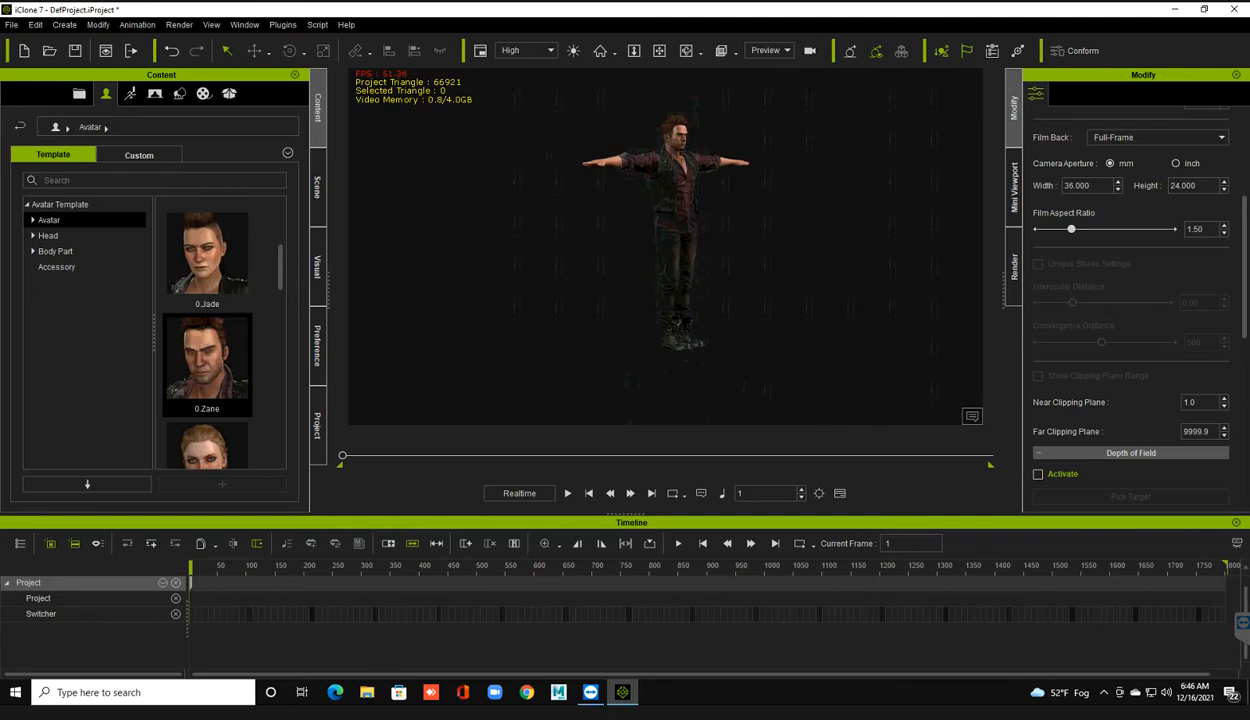
{"action": "left_click", "coordinate": [680, 204]}
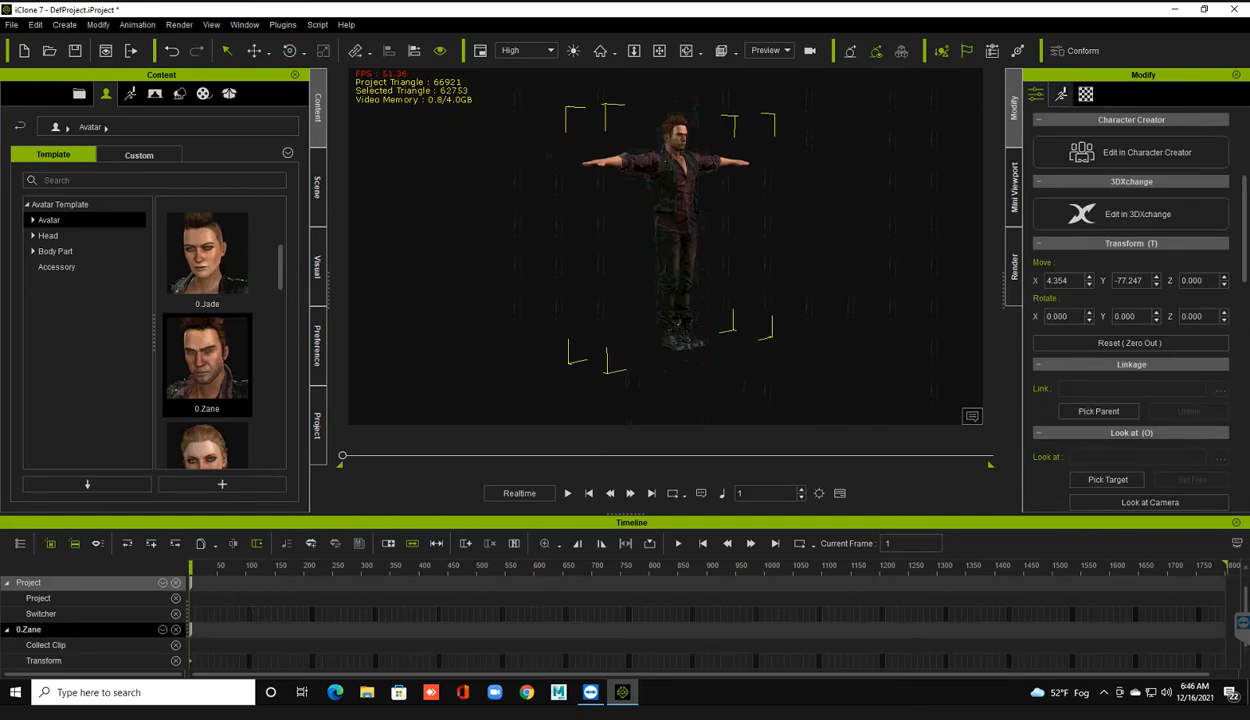
{"action": "left_click", "coordinate": [1061, 93]}
{"action": "left_click", "coordinate": [1160, 244]}
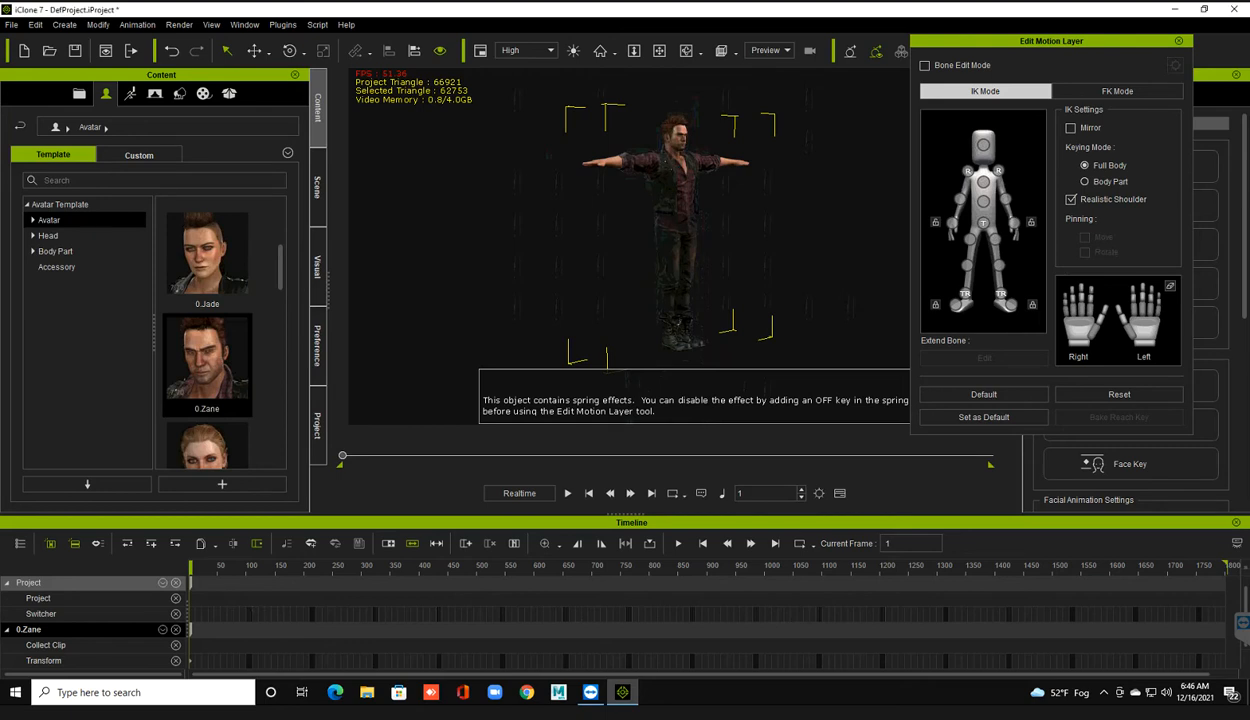
- At frame 174, rotate Zane's right shoulder in IK Mode so that the right arm hangs down beside the body
{"action": "left_click_drag", "start_coordinate": [342, 455], "coordinate": [405, 455]}
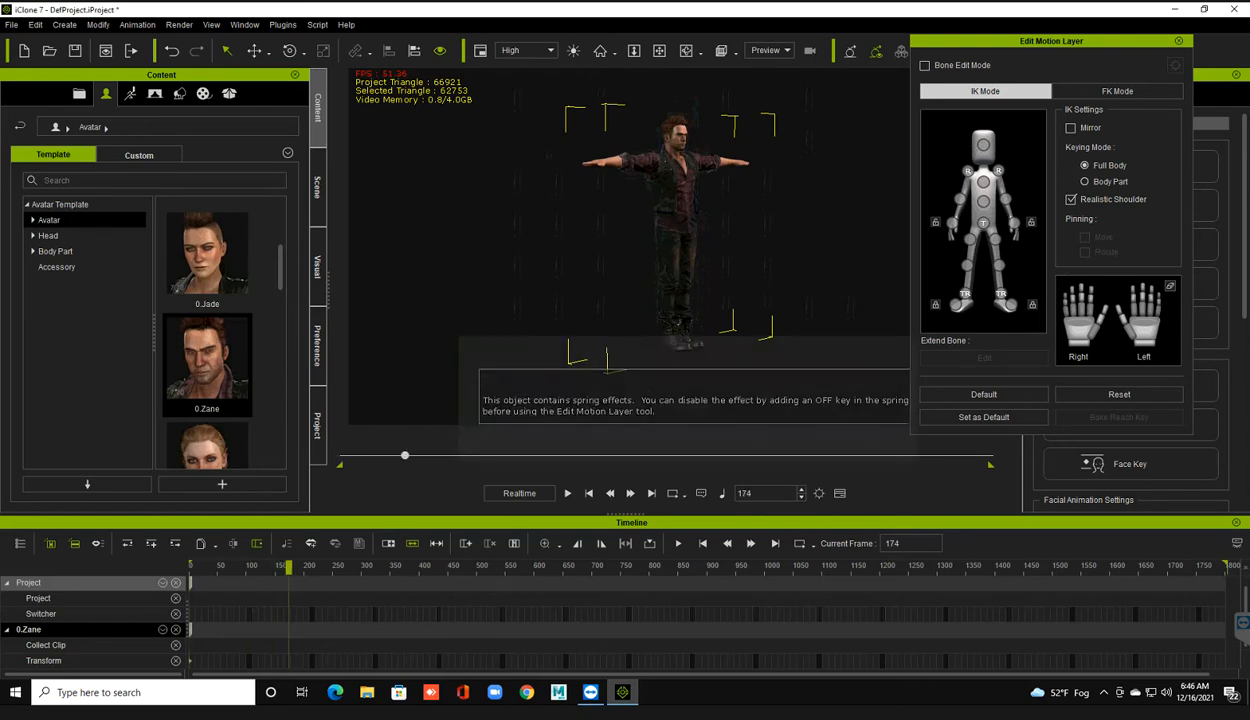
{"action": "left_click", "coordinate": [968, 171]}
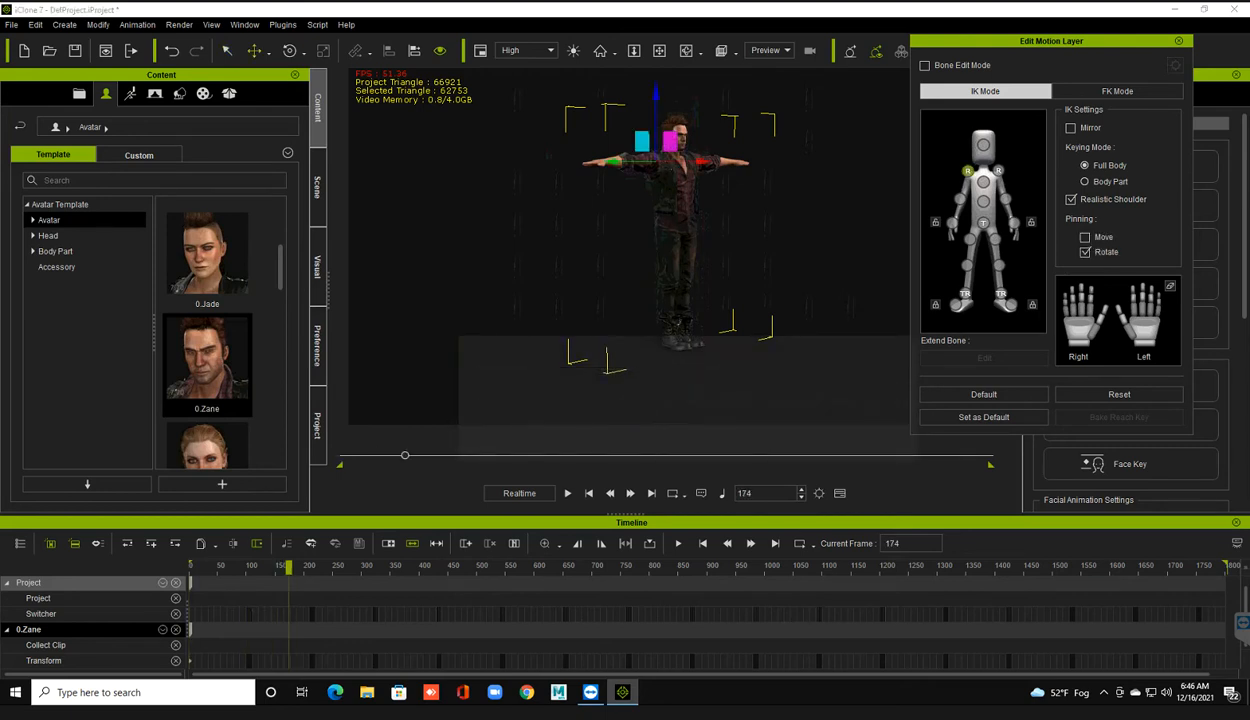
{"action": "key", "text": "e"}
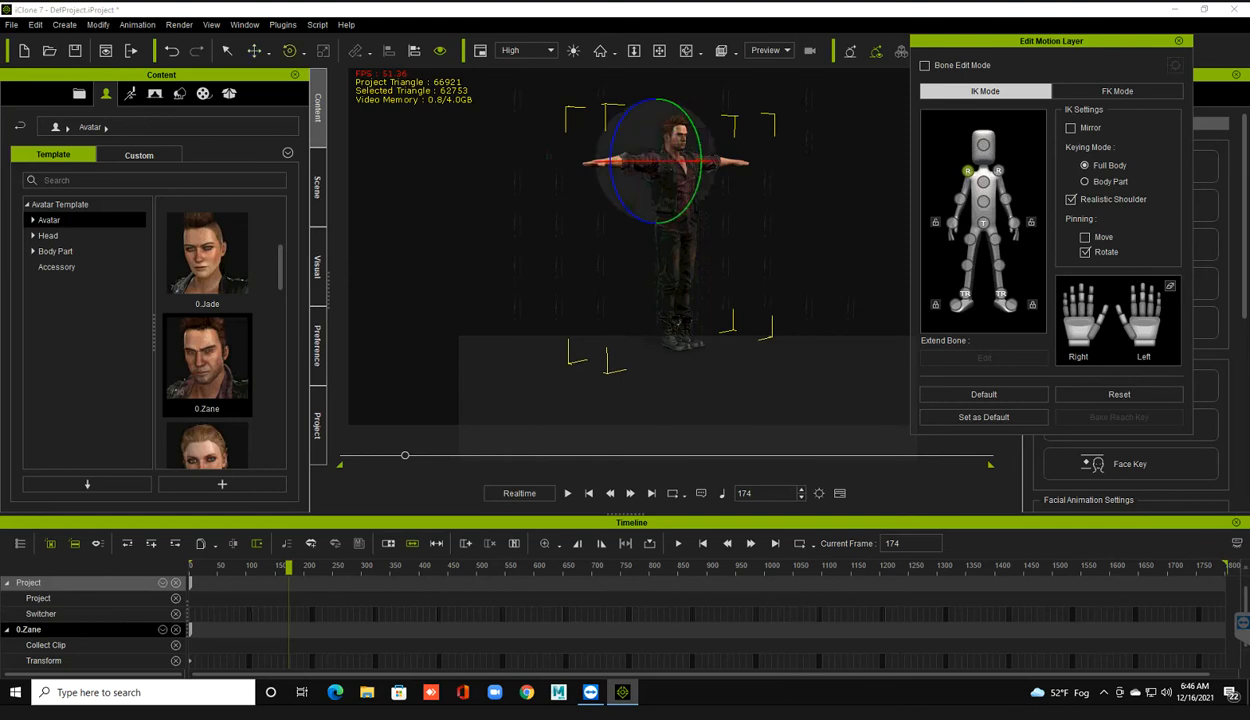
{"action": "left_click_drag", "start_coordinate": [612, 150], "coordinate": [627, 210]}
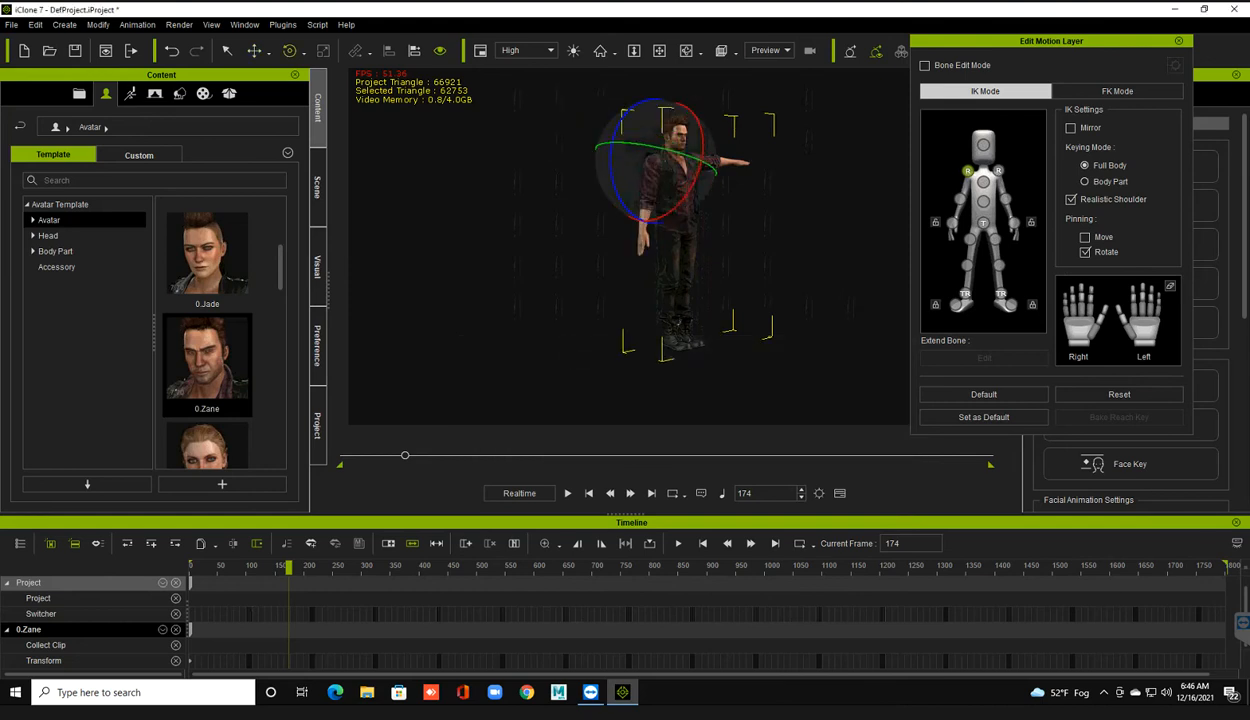
- At frame 174, rotate Zane's left shoulder so that the left arm hangs down beside the body
{"action": "left_click", "coordinate": [998, 171]}
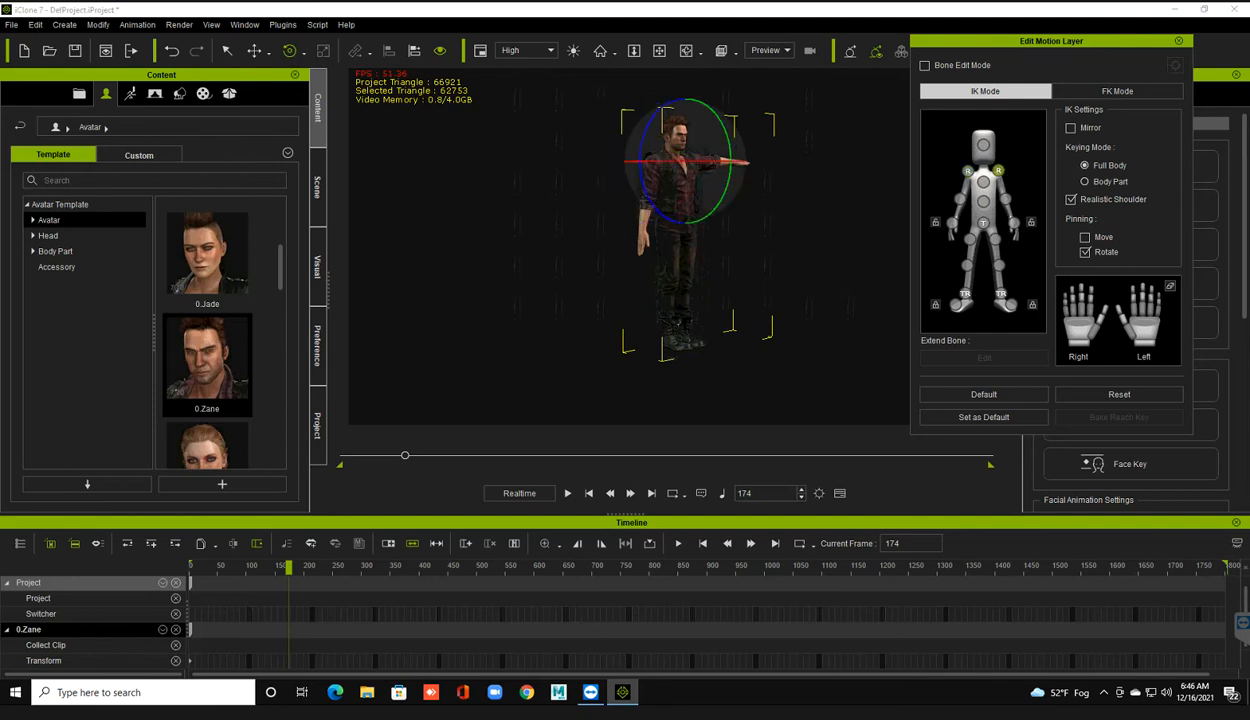
{"action": "left_click_drag", "start_coordinate": [641, 170], "coordinate": [667, 102]}
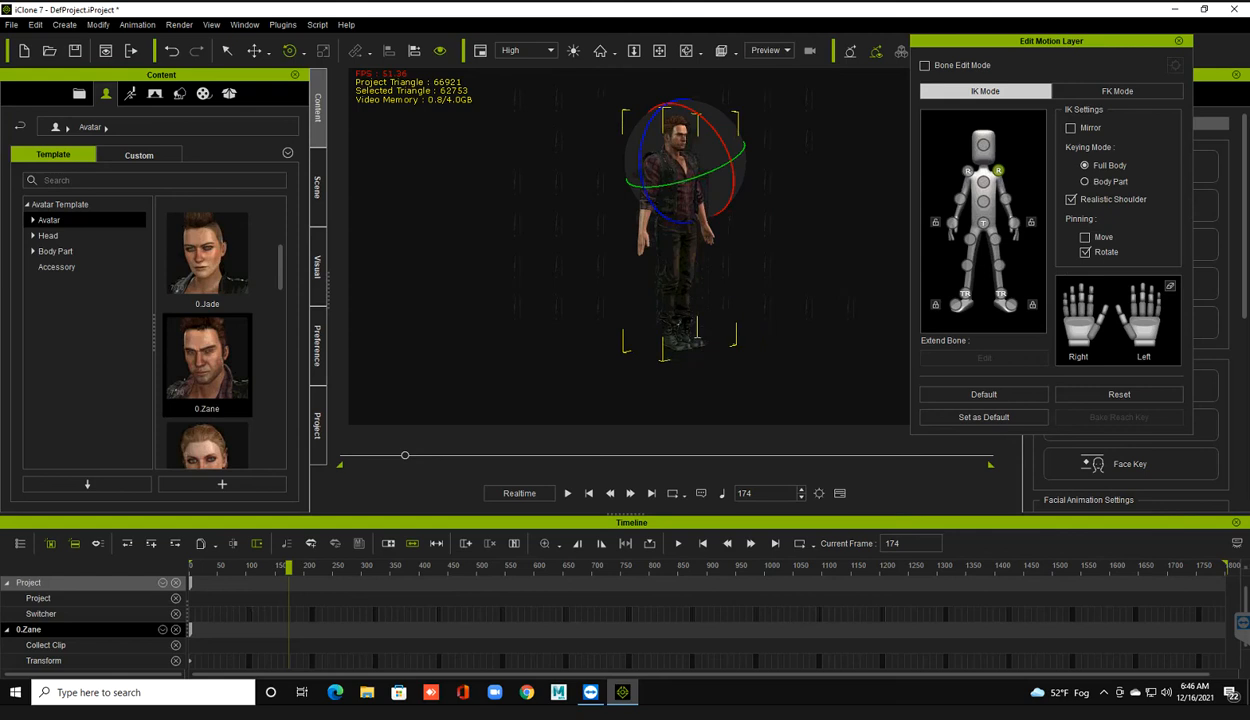
{"action": "right_click_drag", "start_coordinate": [700, 250], "coordinate": [650, 251]}
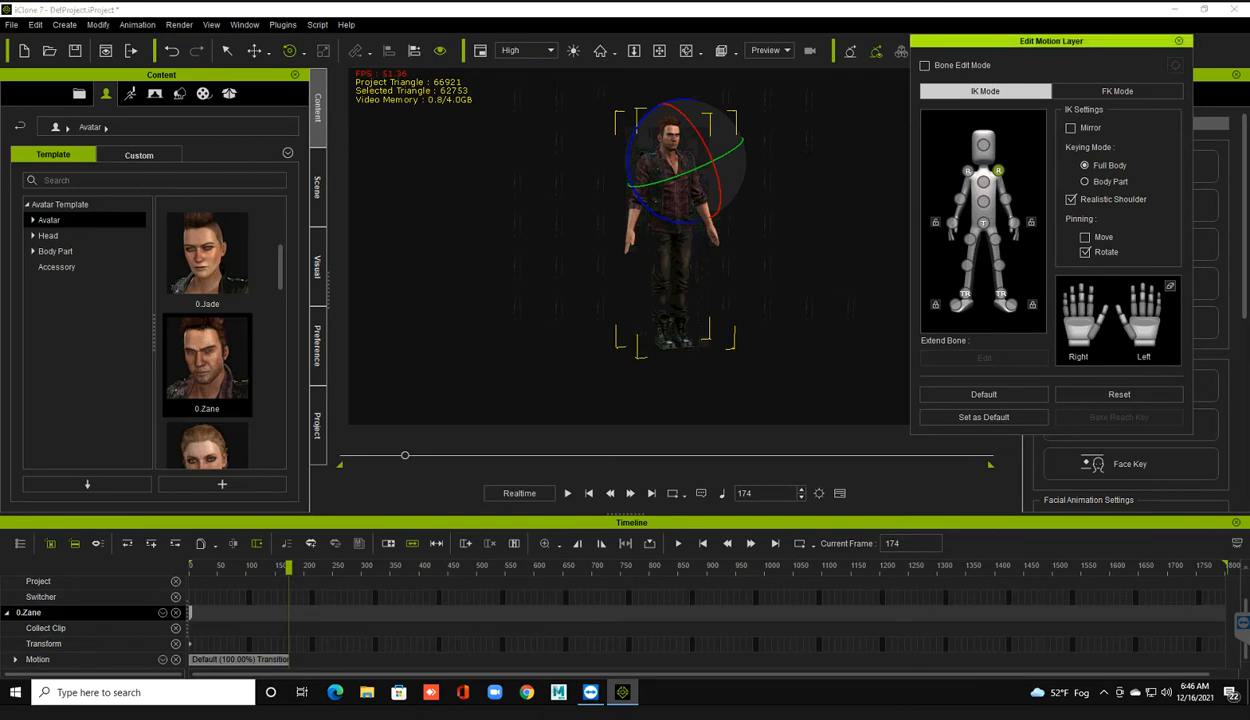
- Close Edit Motion Layer, mark frame 174 as the end of the playback range, and return to the first frame
{"action": "left_click", "coordinate": [1179, 41]}
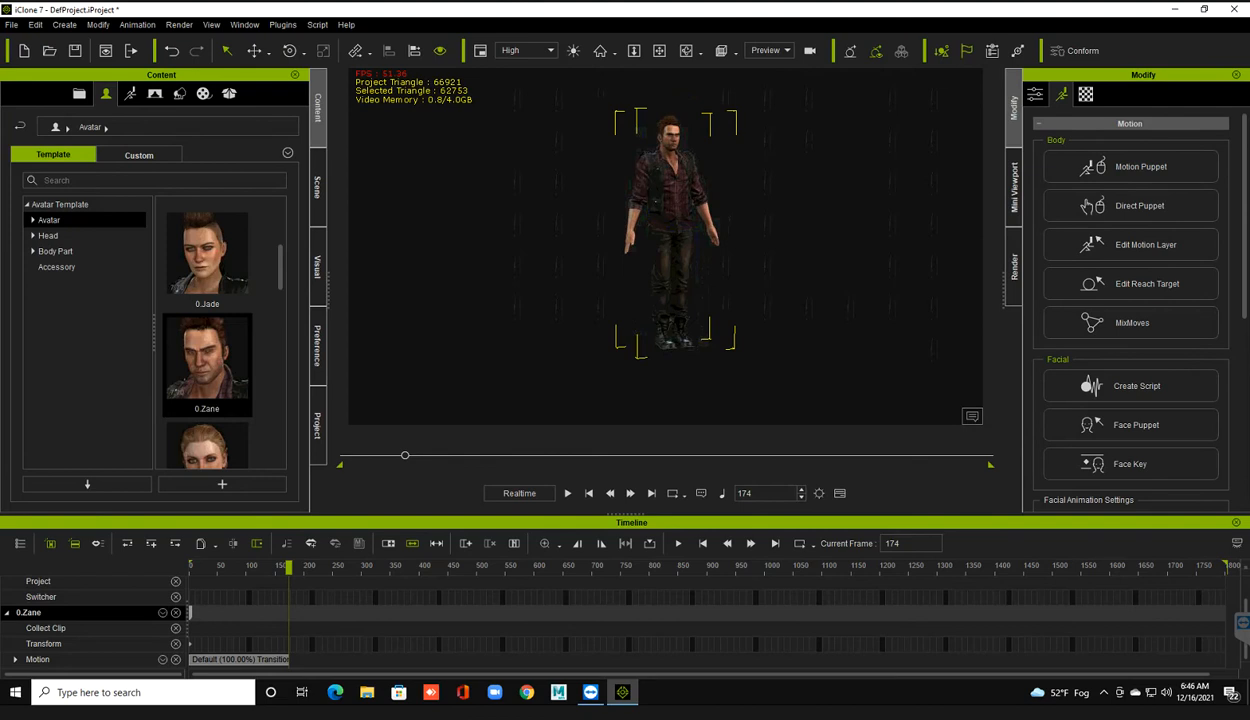
{"action": "left_click", "coordinate": [577, 543]}
{"action": "left_click", "coordinate": [580, 385]}
{"action": "left_click", "coordinate": [589, 493]}
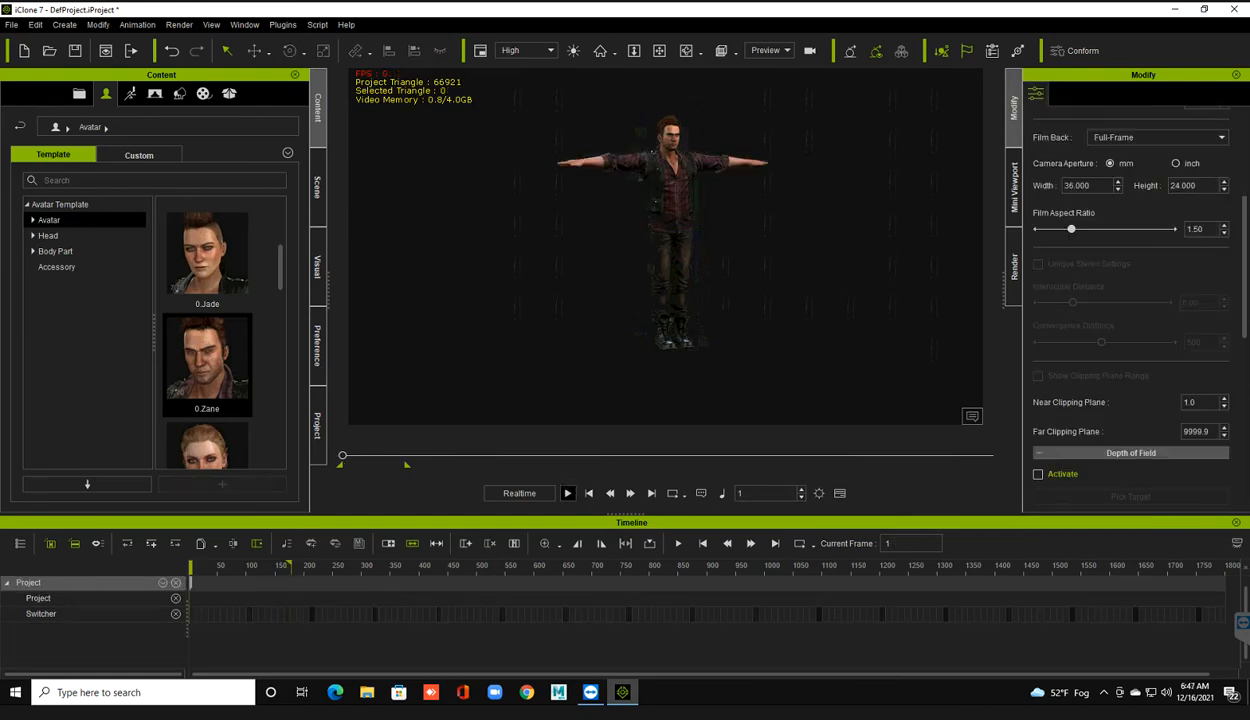
- Play back the arm-lowering animation and mark its full length, up to about frame 174, on Zane's Collect Clip track
{"action": "key", "text": "space"}
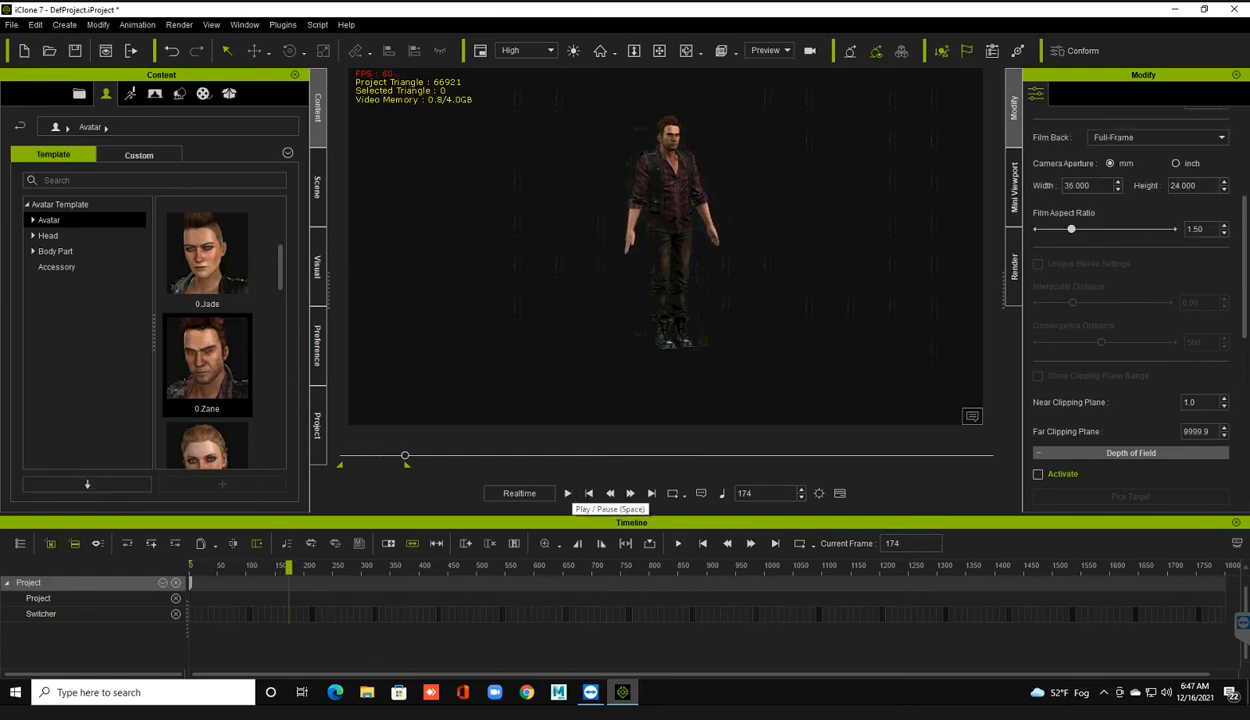
{"action": "left_click", "coordinate": [674, 210]}
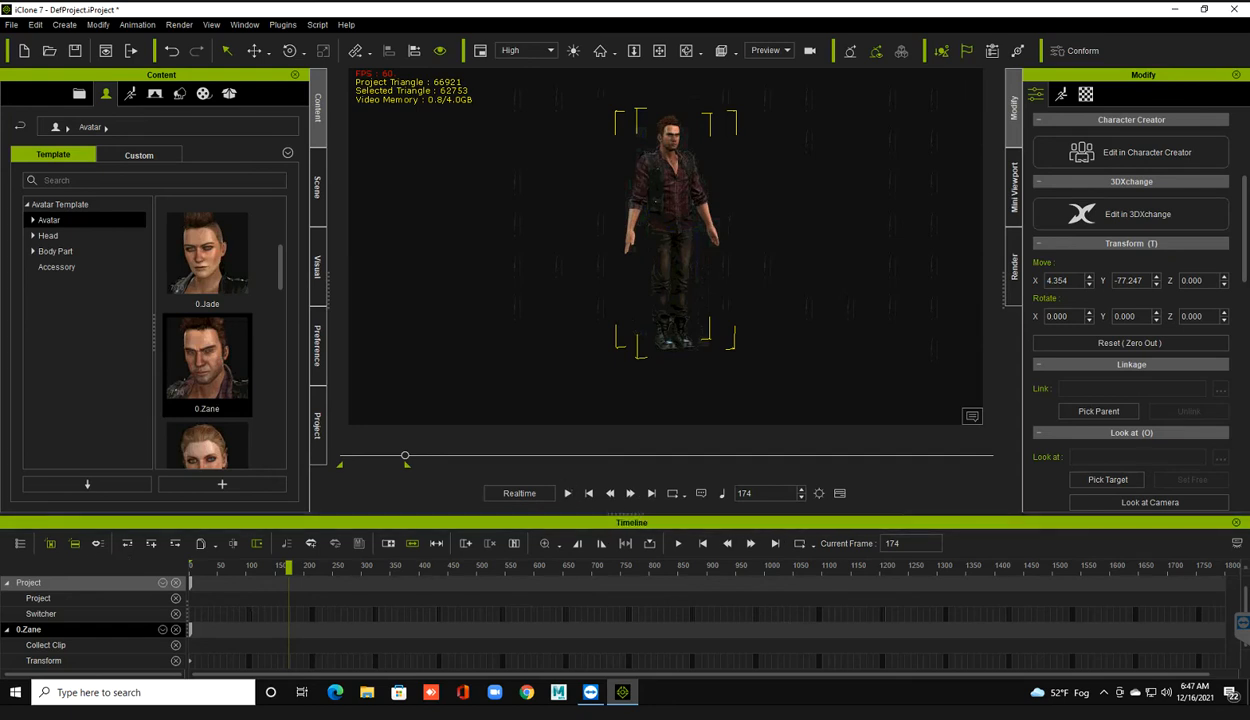
{"action": "left_click_drag", "start_coordinate": [615, 515], "coordinate": [615, 473]}
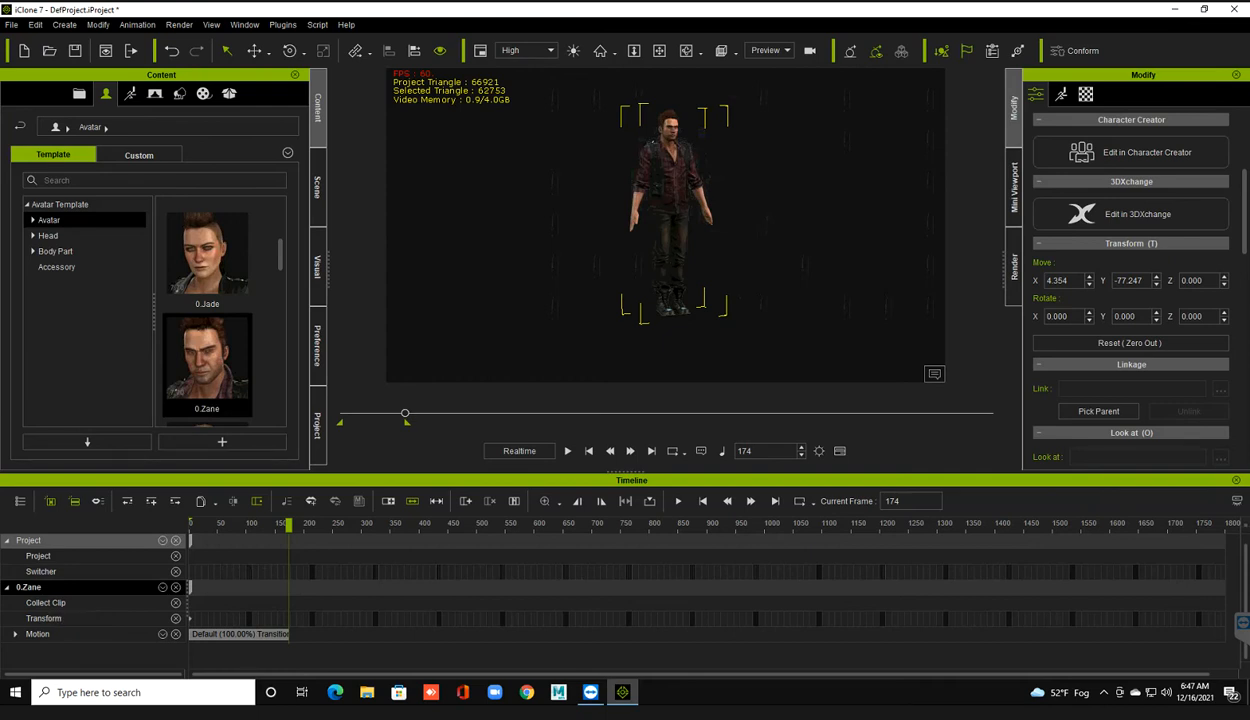
{"action": "left_click_drag", "start_coordinate": [216, 602], "coordinate": [381, 602]}
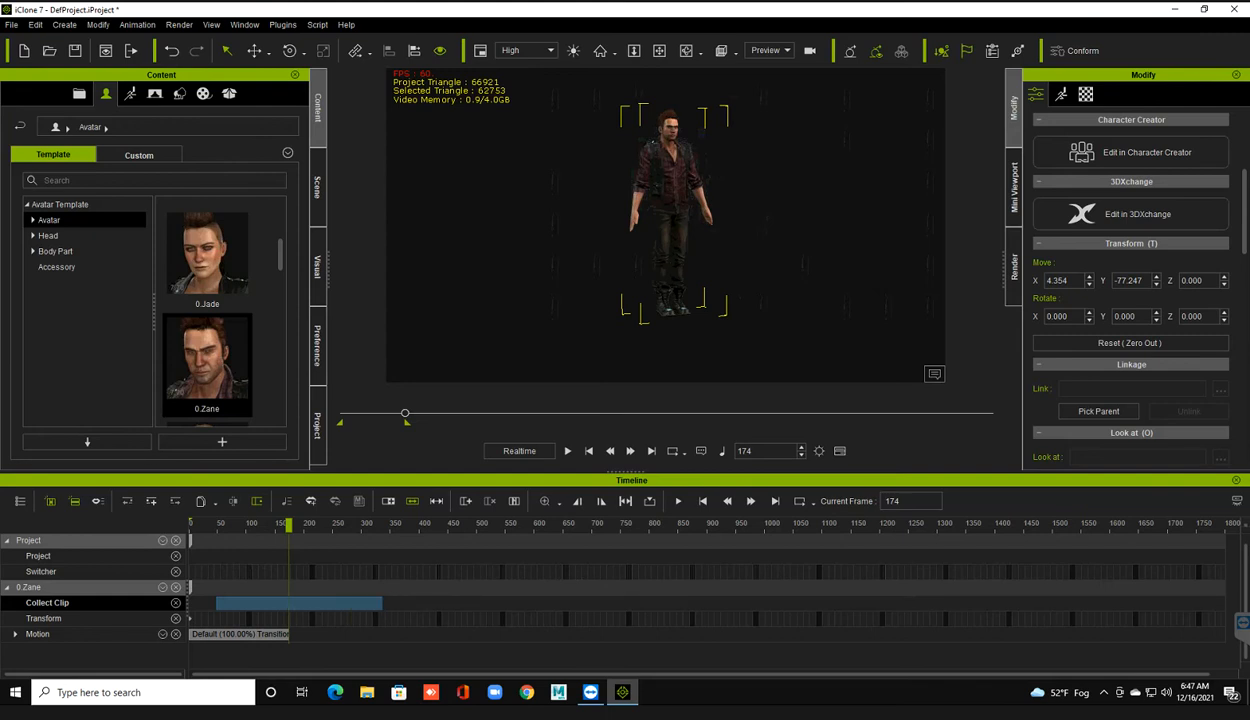
{"action": "left_click", "coordinate": [399, 603]}
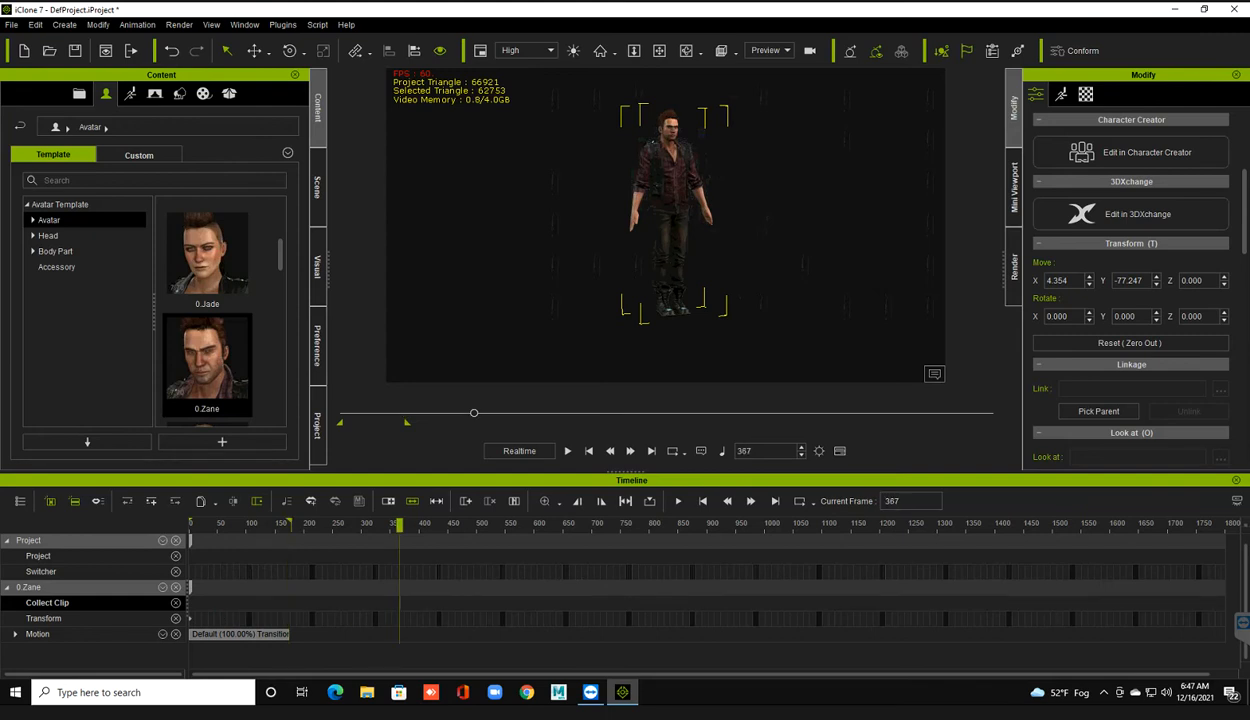
{"action": "left_click_drag", "start_coordinate": [291, 603], "coordinate": [189, 603]}
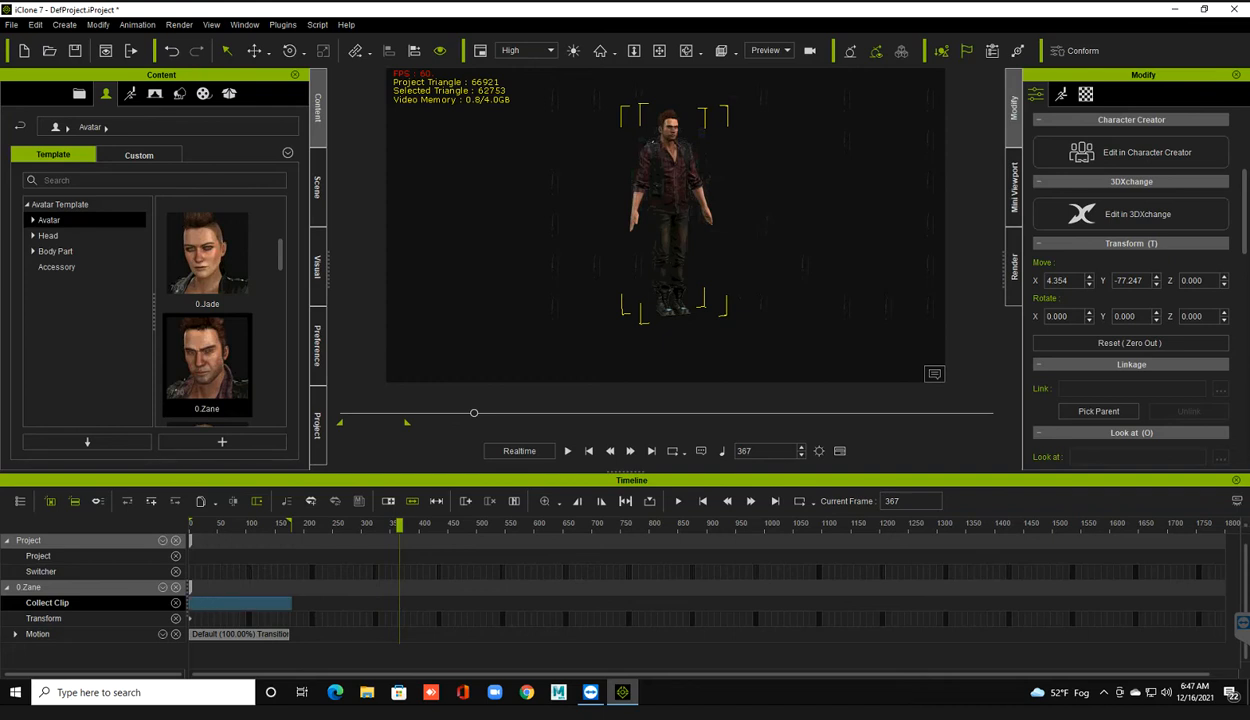
- Save the collected clip with Add Motion to Library as an RL Motion file named "test motion" on the desktop
{"action": "right_click", "coordinate": [235, 603]}
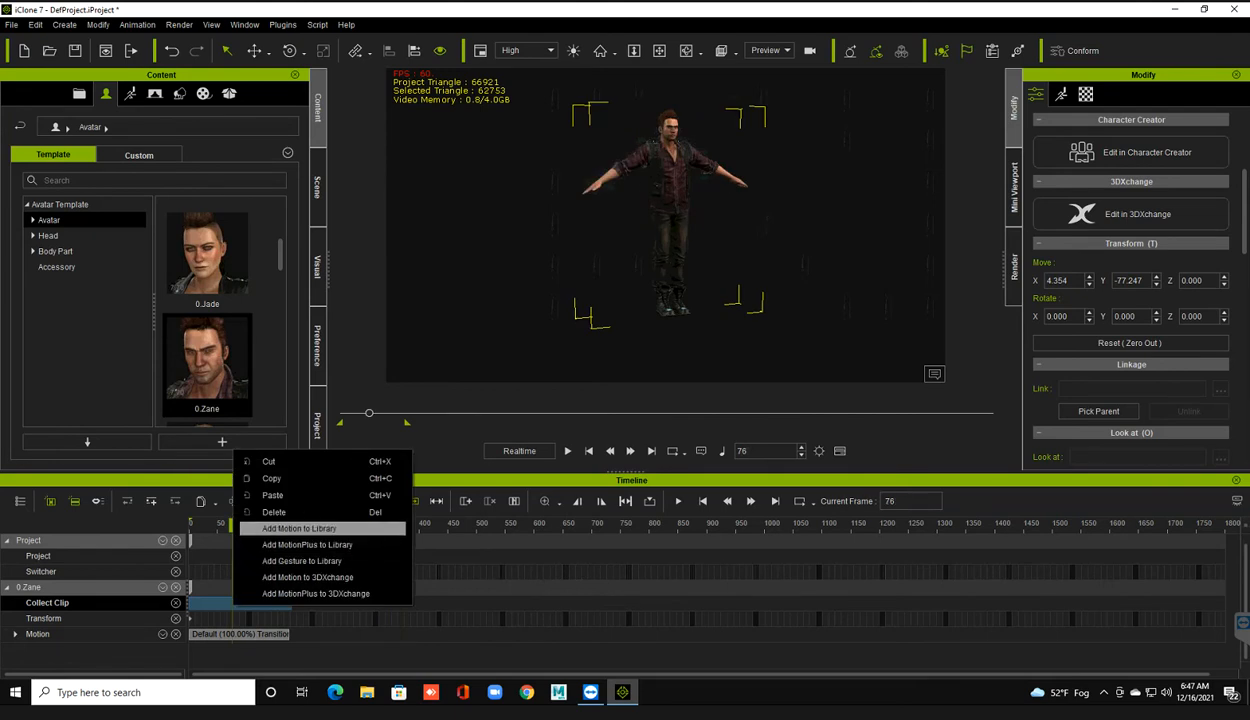
{"action": "left_click", "coordinate": [299, 528]}
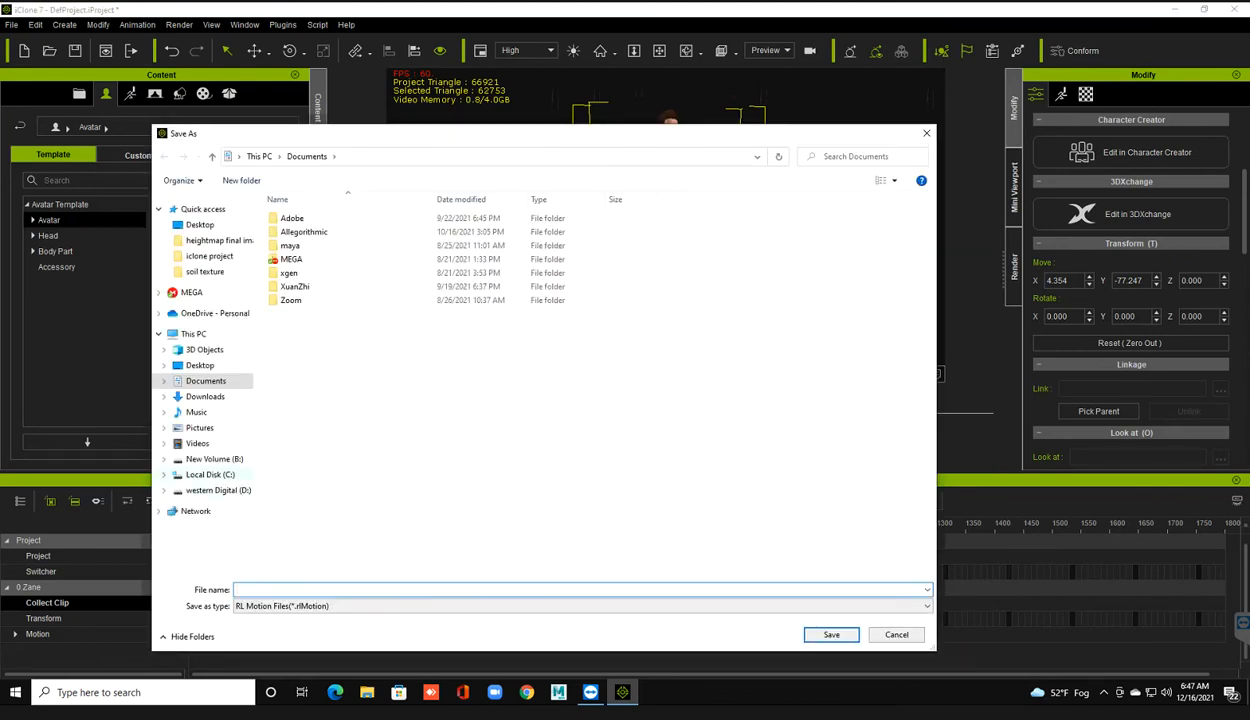
{"action": "left_click", "coordinate": [214, 459]}
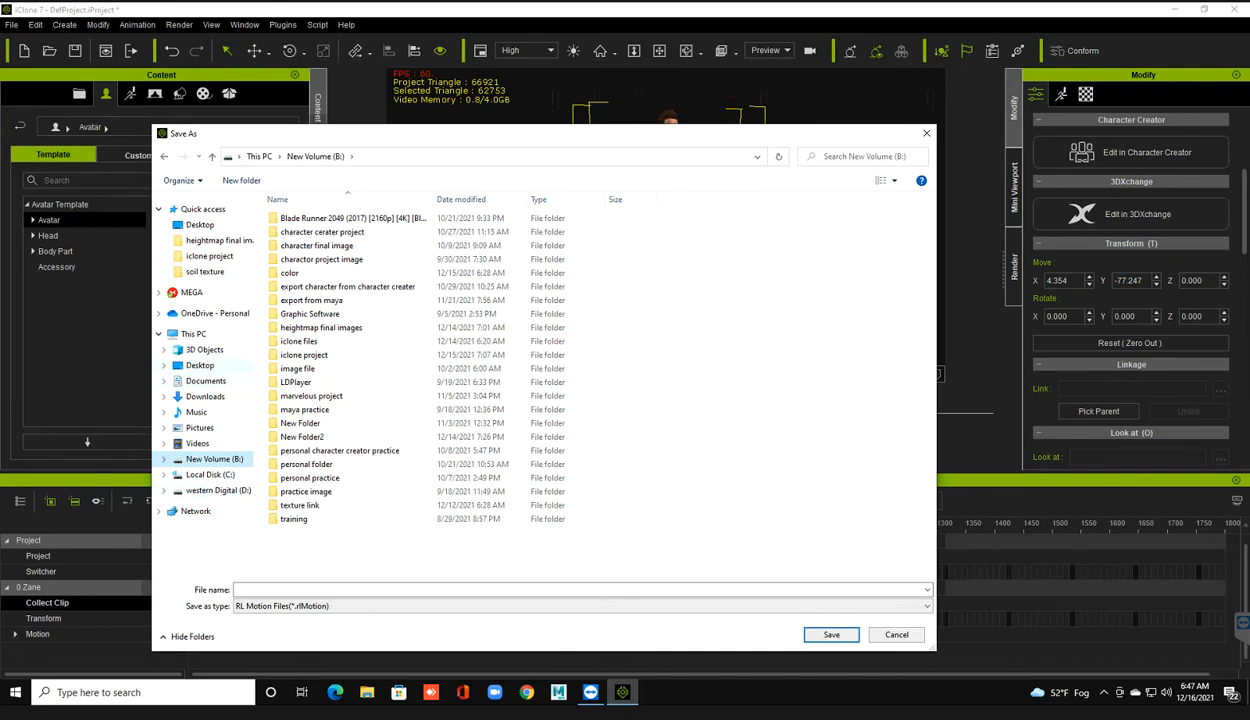
{"action": "left_click", "coordinate": [200, 366]}
{"action": "left_click", "coordinate": [280, 590]}
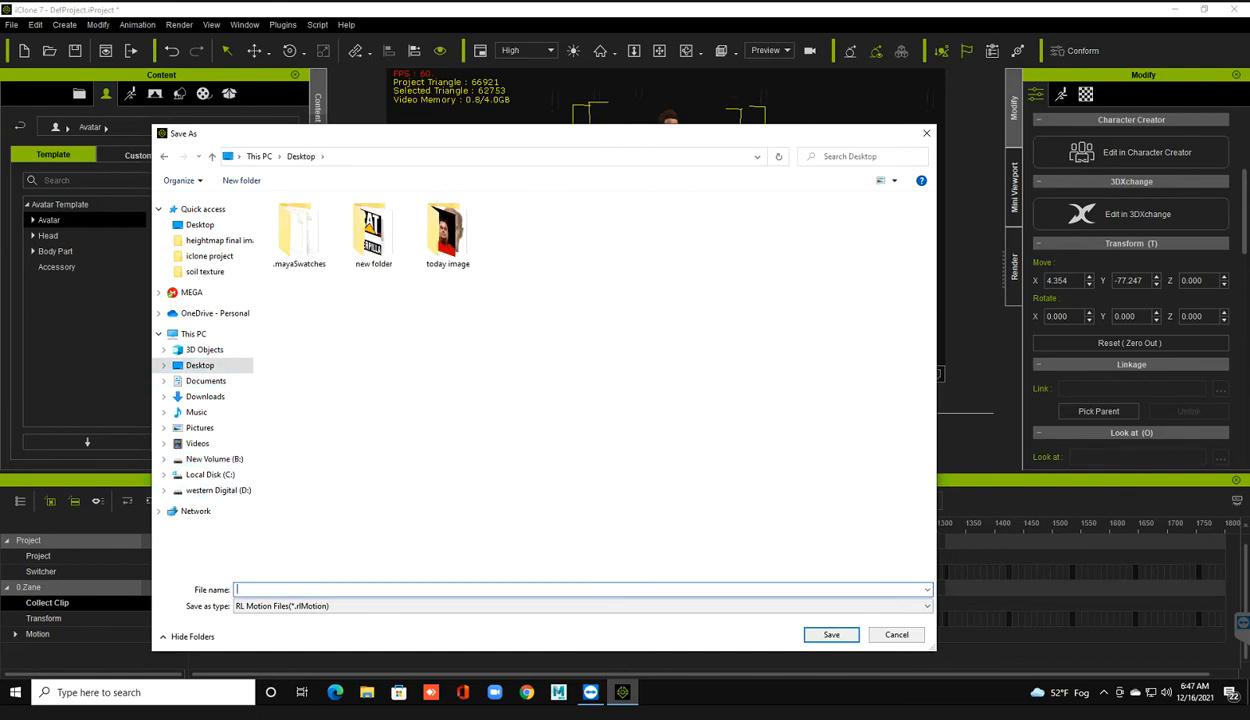
{"action": "type", "text": "test "}
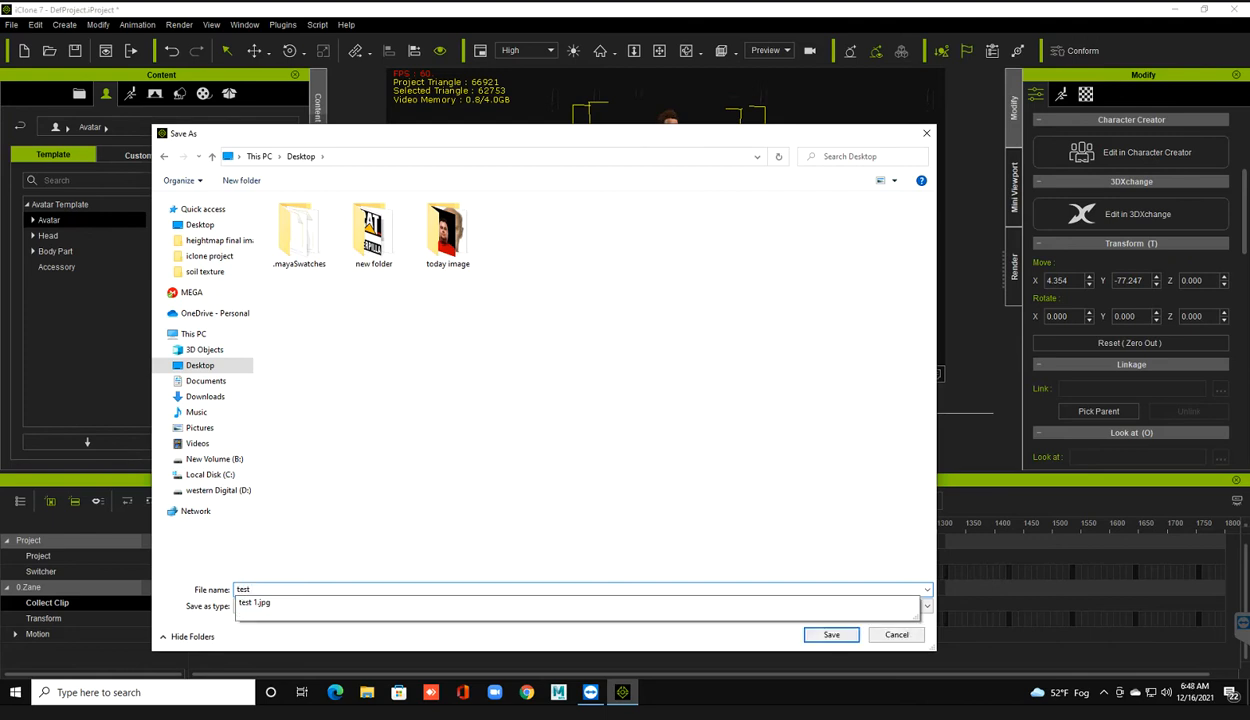
{"action": "type", "text": "motion"}
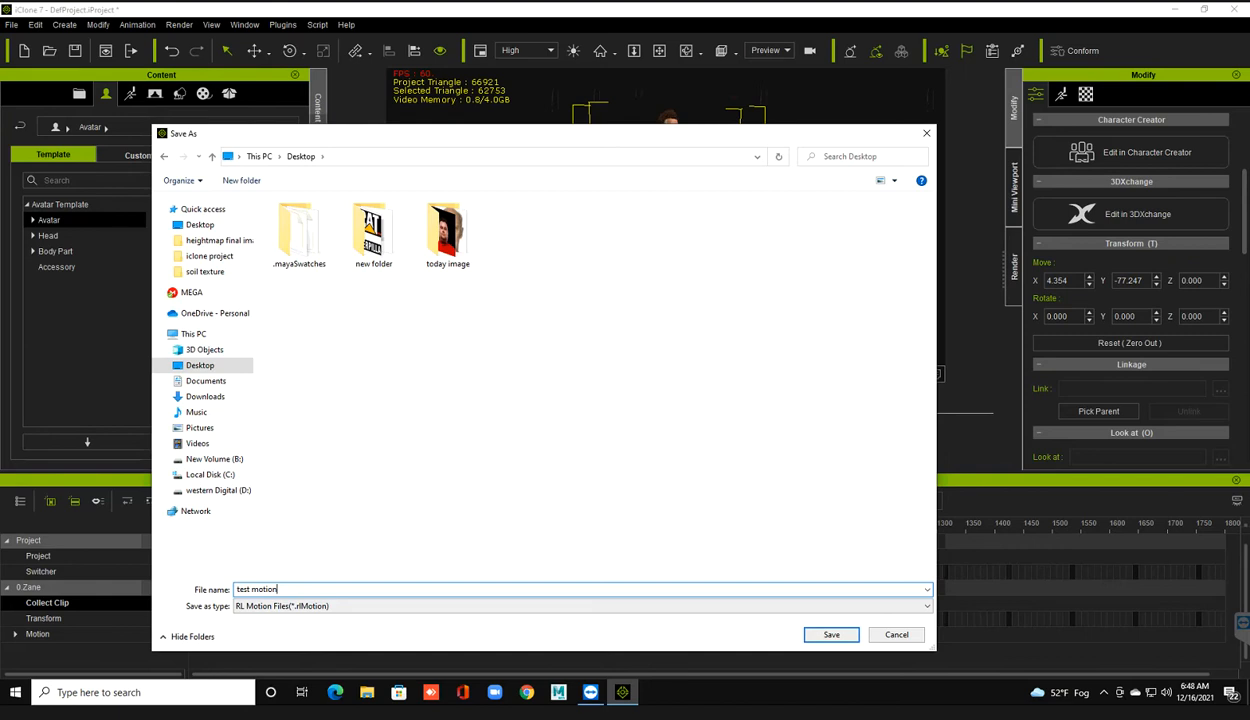
{"action": "key", "text": "Return"}
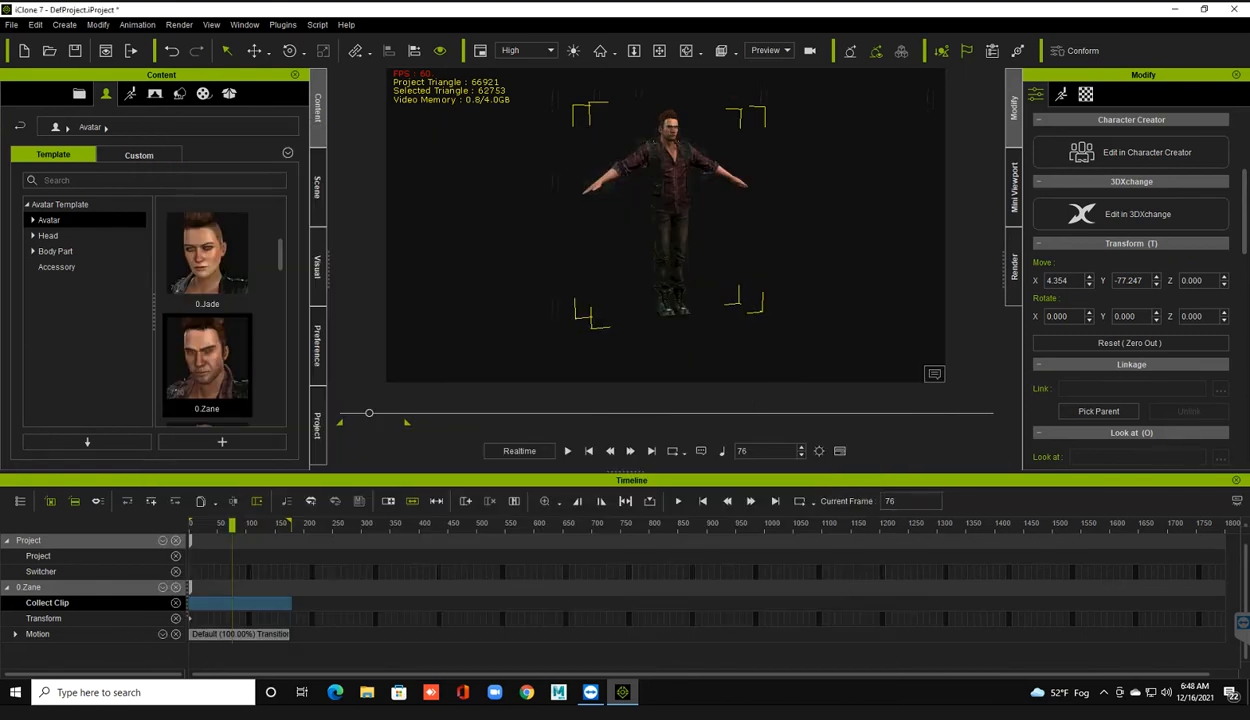
- Deselect Zane and undo the two shoulder rotations that lowered his arms
{"action": "key", "text": "Escape"}
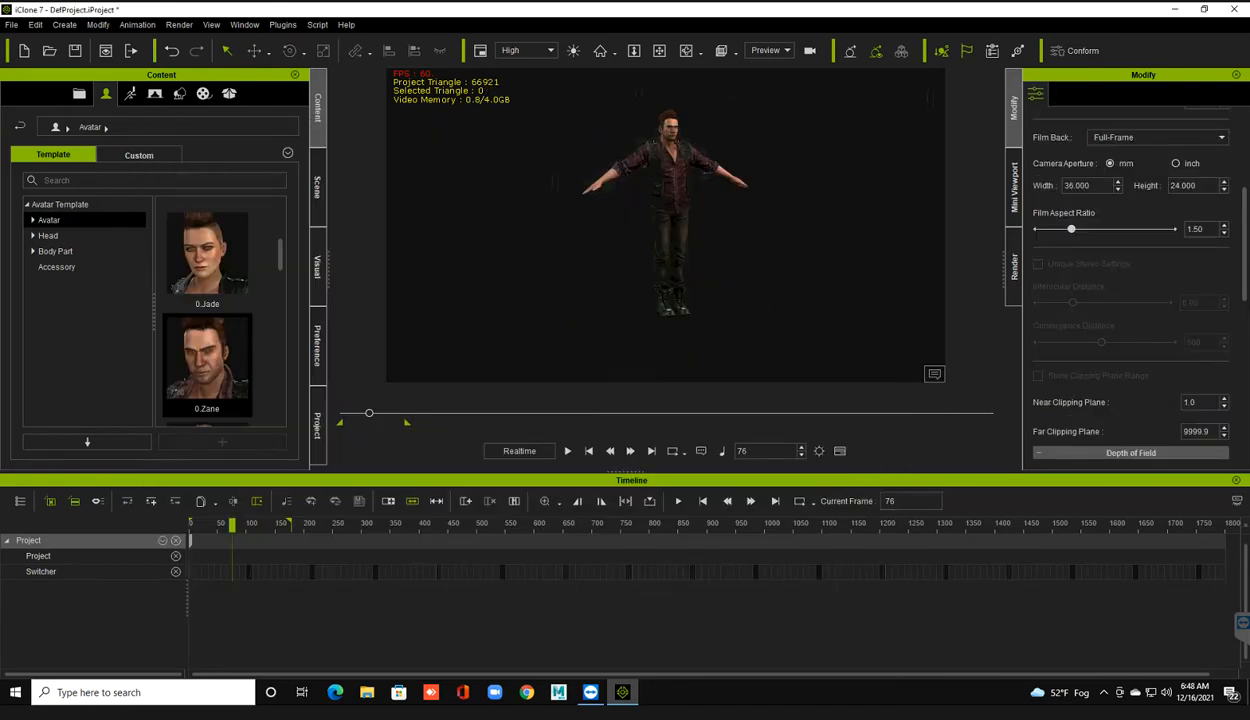
{"action": "key", "text": "ctrl+z"}
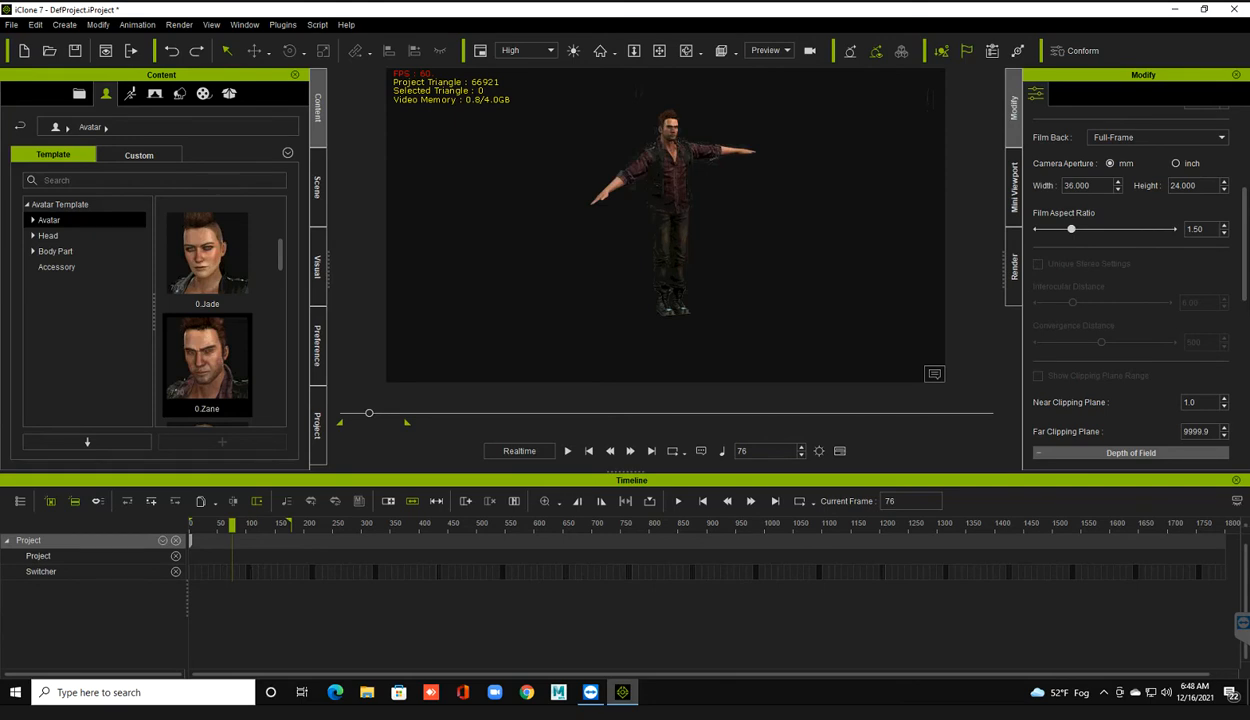
{"action": "key", "text": "ctrl+z"}
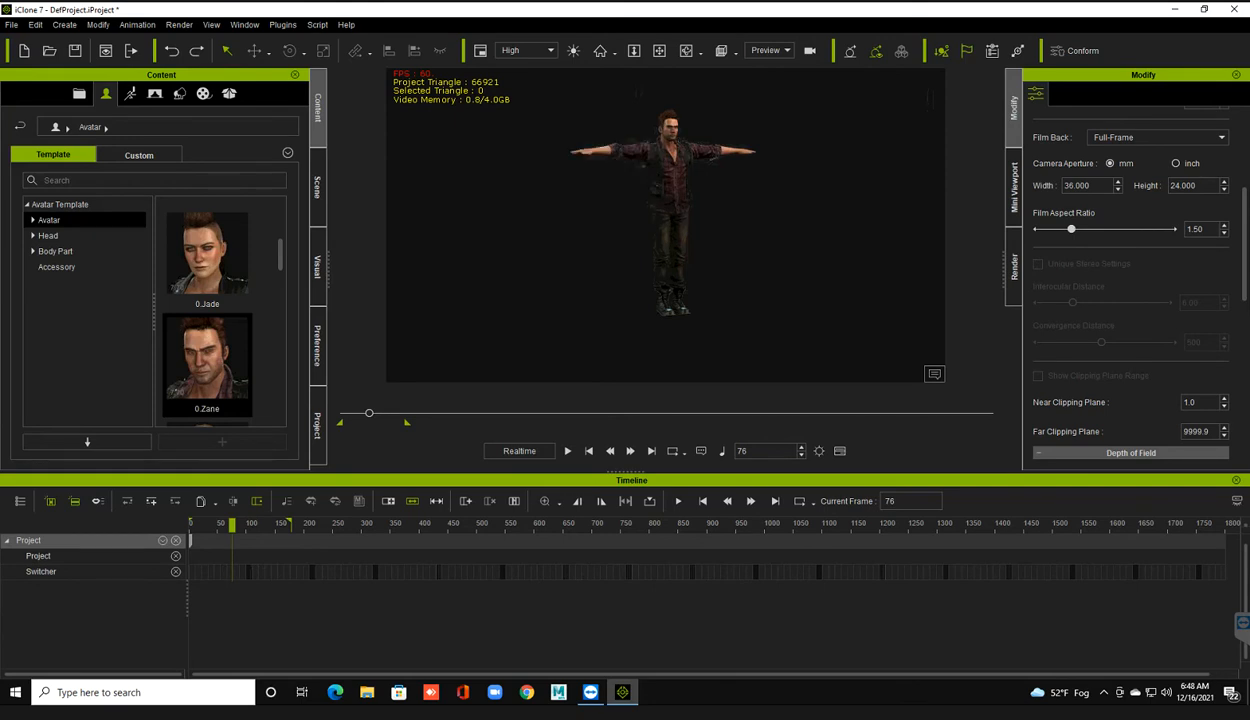
{"action": "left_click", "coordinate": [671, 190]}
{"action": "left_click", "coordinate": [1061, 94]}
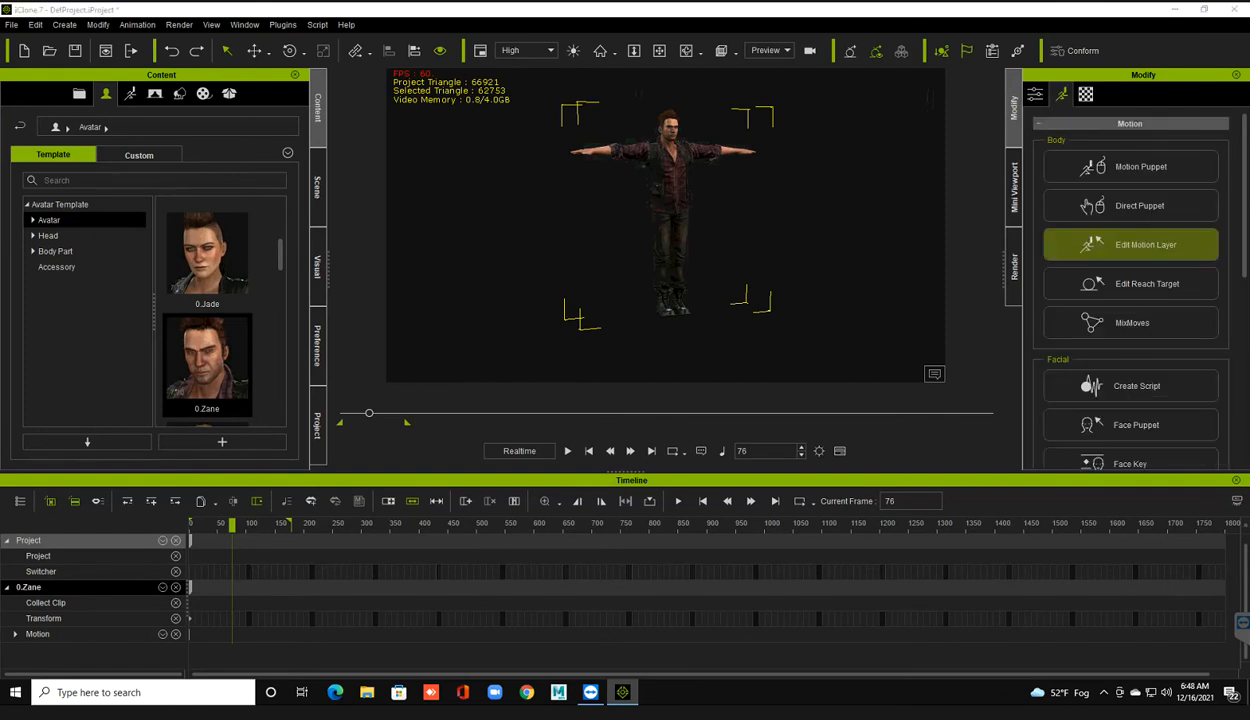
{"action": "left_click", "coordinate": [1146, 244]}
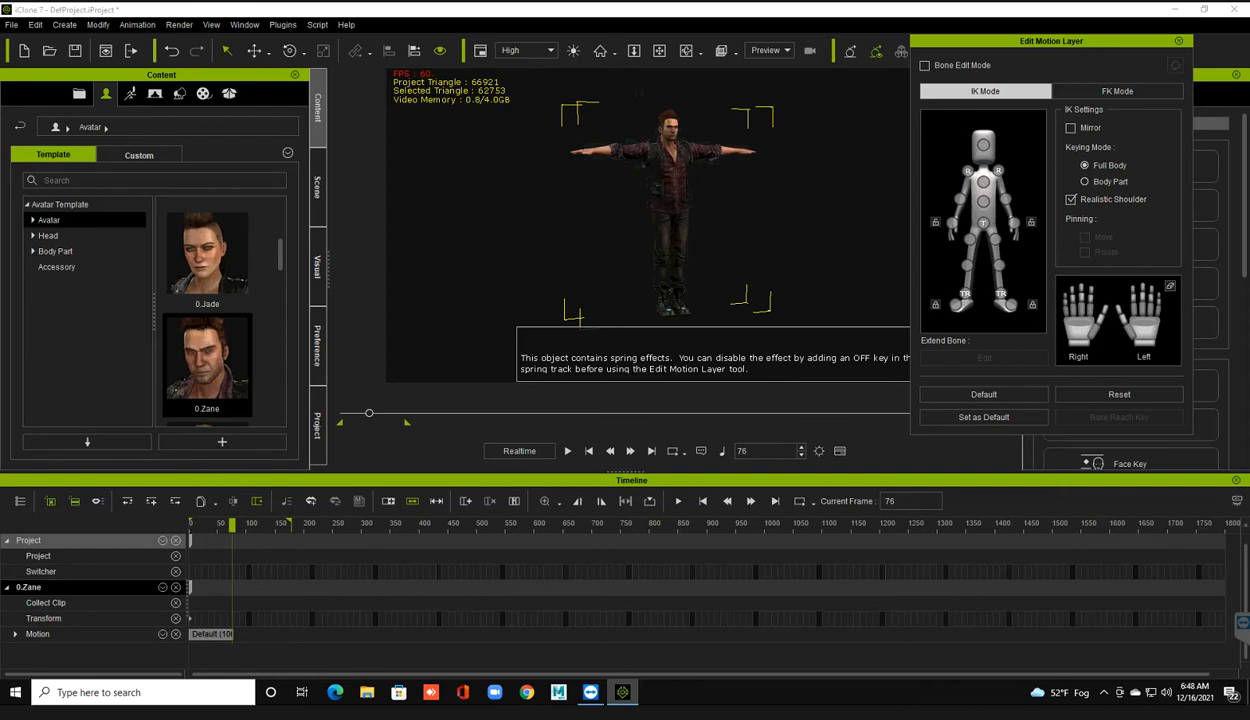
{"action": "left_click", "coordinate": [1178, 41]}
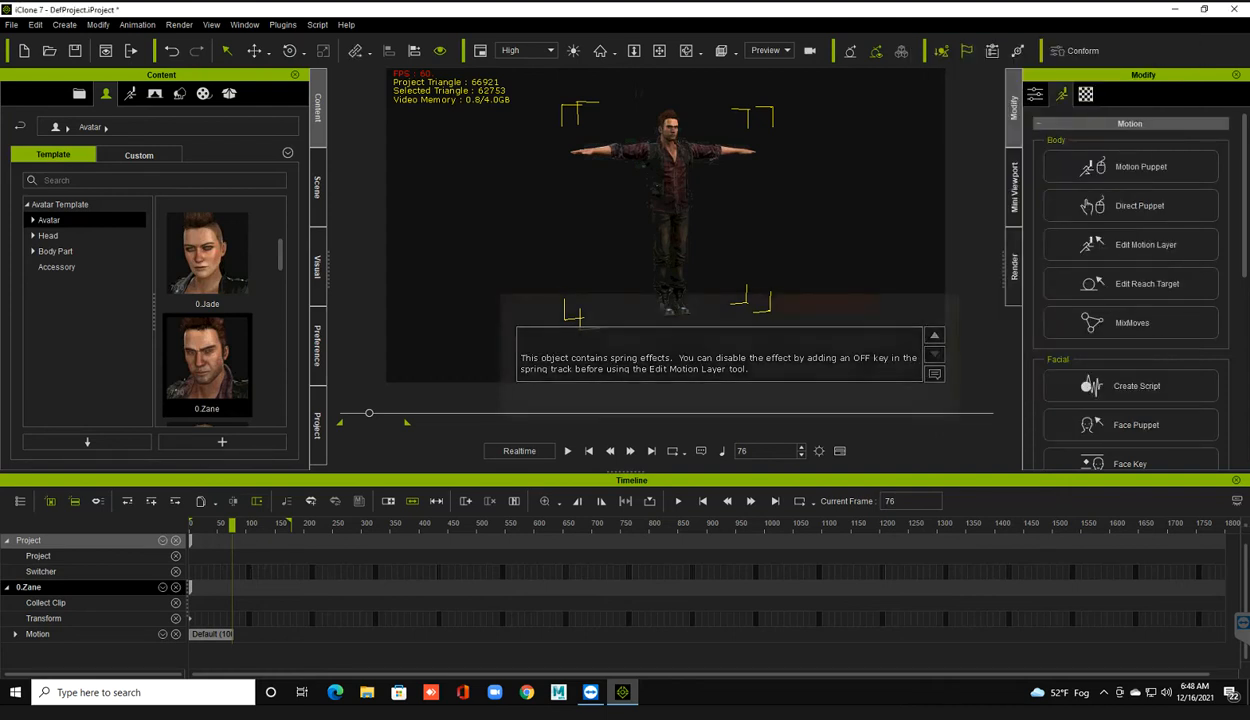
- Remove the object animation from Zane
{"action": "right_click", "coordinate": [663, 176]}
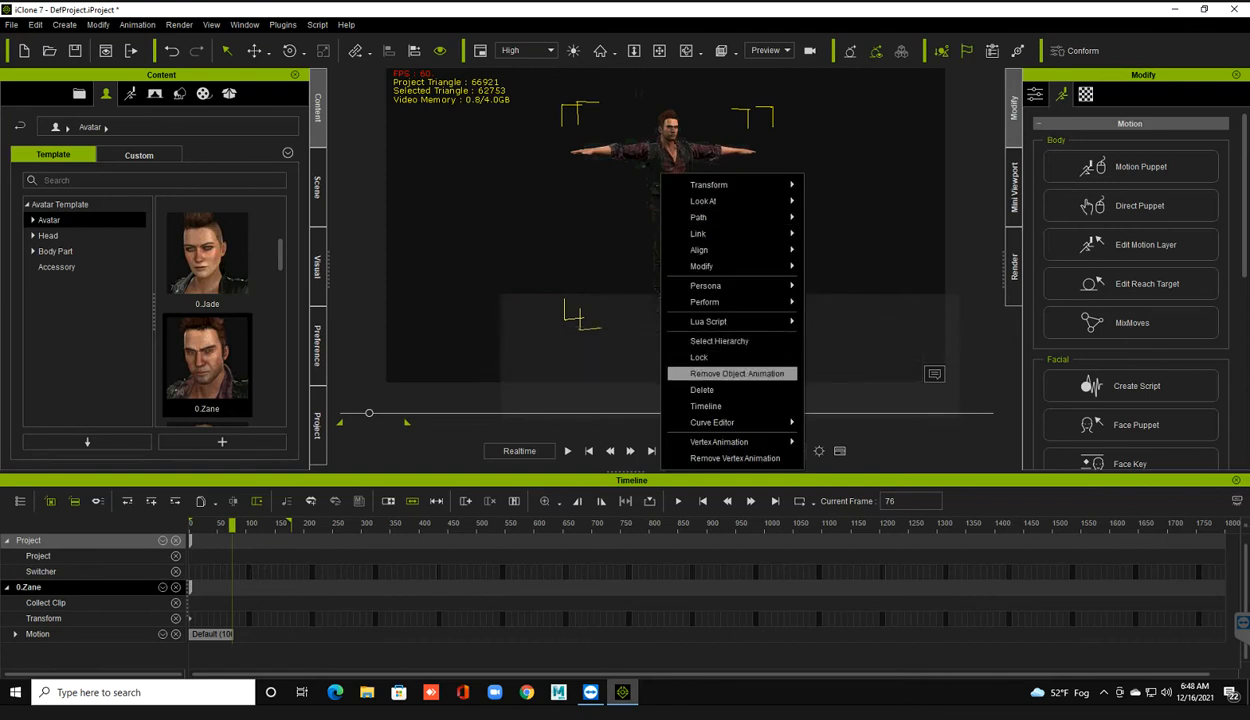
{"action": "left_click", "coordinate": [737, 373]}
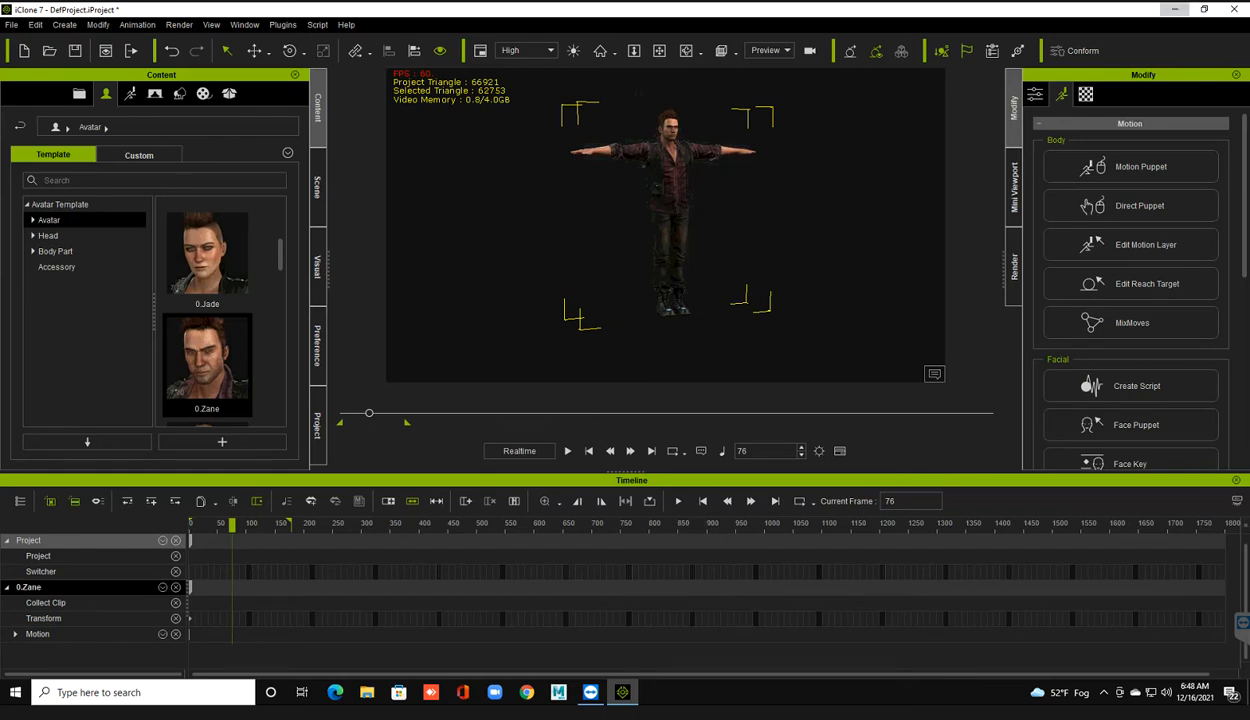
{"action": "left_click", "coordinate": [1175, 9]}
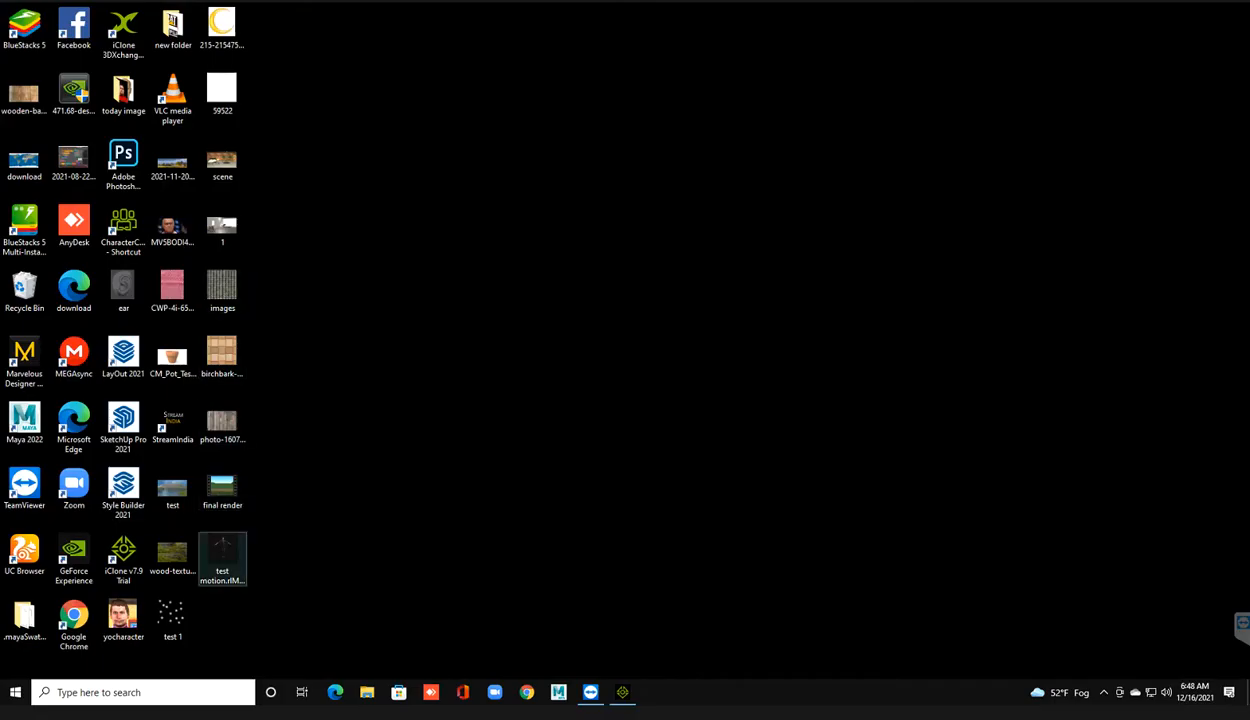
{"action": "left_click_drag", "start_coordinate": [222, 550], "coordinate": [666, 215]}
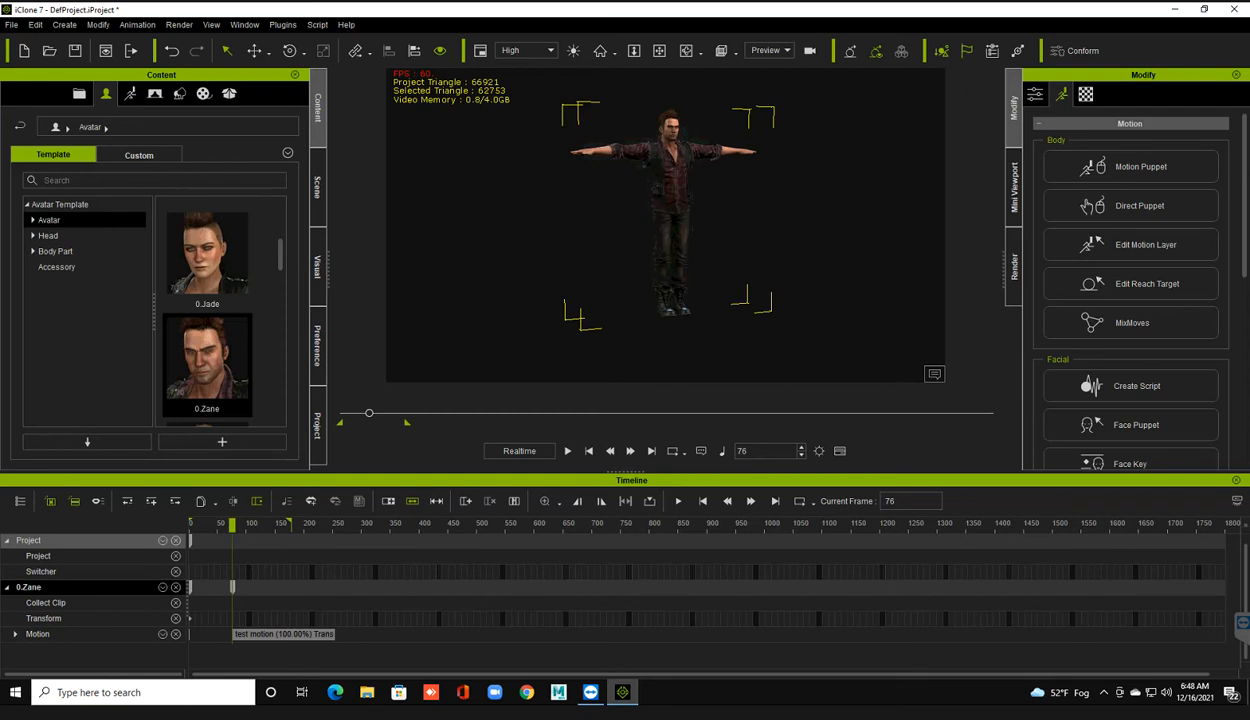
{"action": "key", "text": "ctrl+z"}
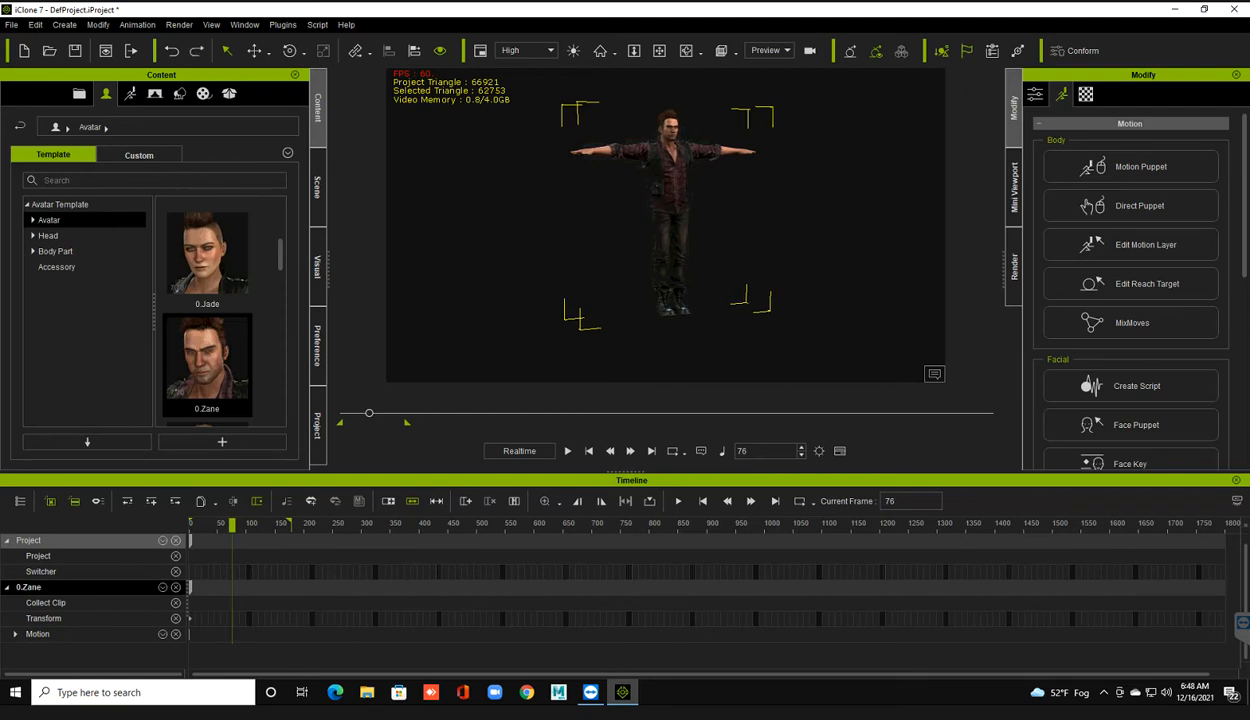
- Return to the first frame, apply the "test motion" file from the desktop to Zane, and play it back
{"action": "left_click_drag", "start_coordinate": [369, 413], "coordinate": [342, 413]}
{"action": "left_click", "coordinate": [1175, 9]}
{"action": "left_click_drag", "start_coordinate": [222, 550], "coordinate": [680, 200]}
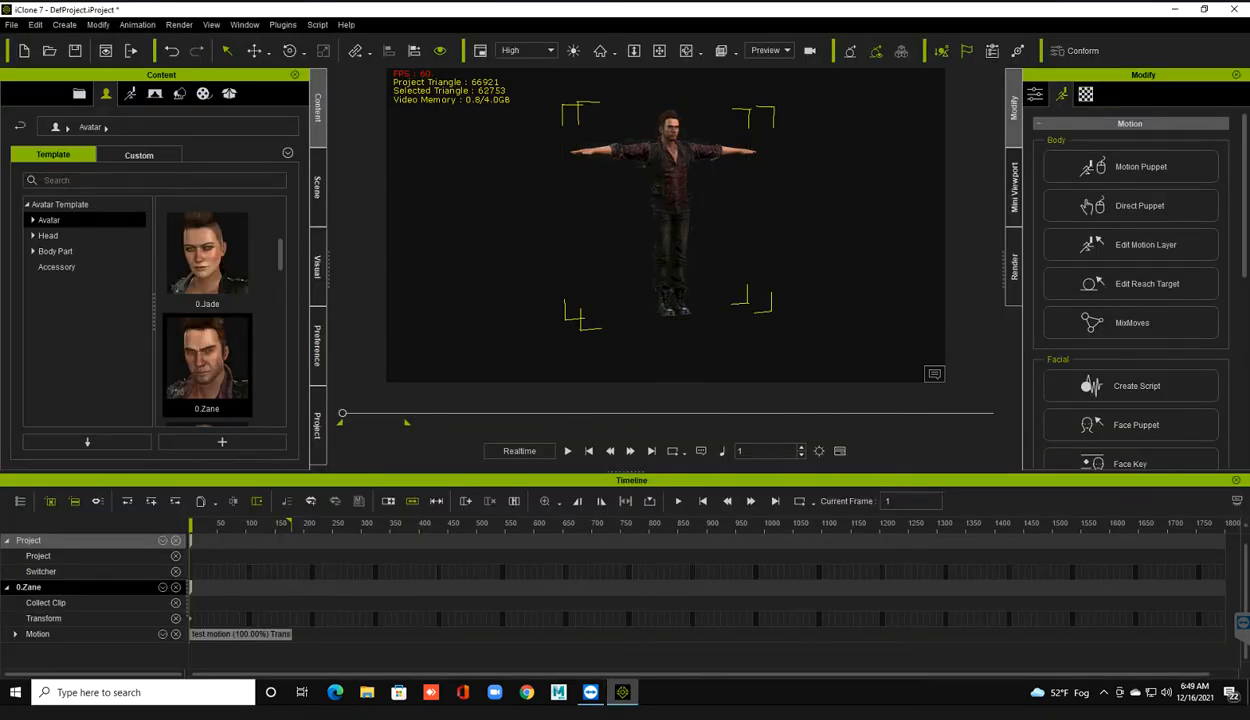
{"action": "key", "text": "space"}
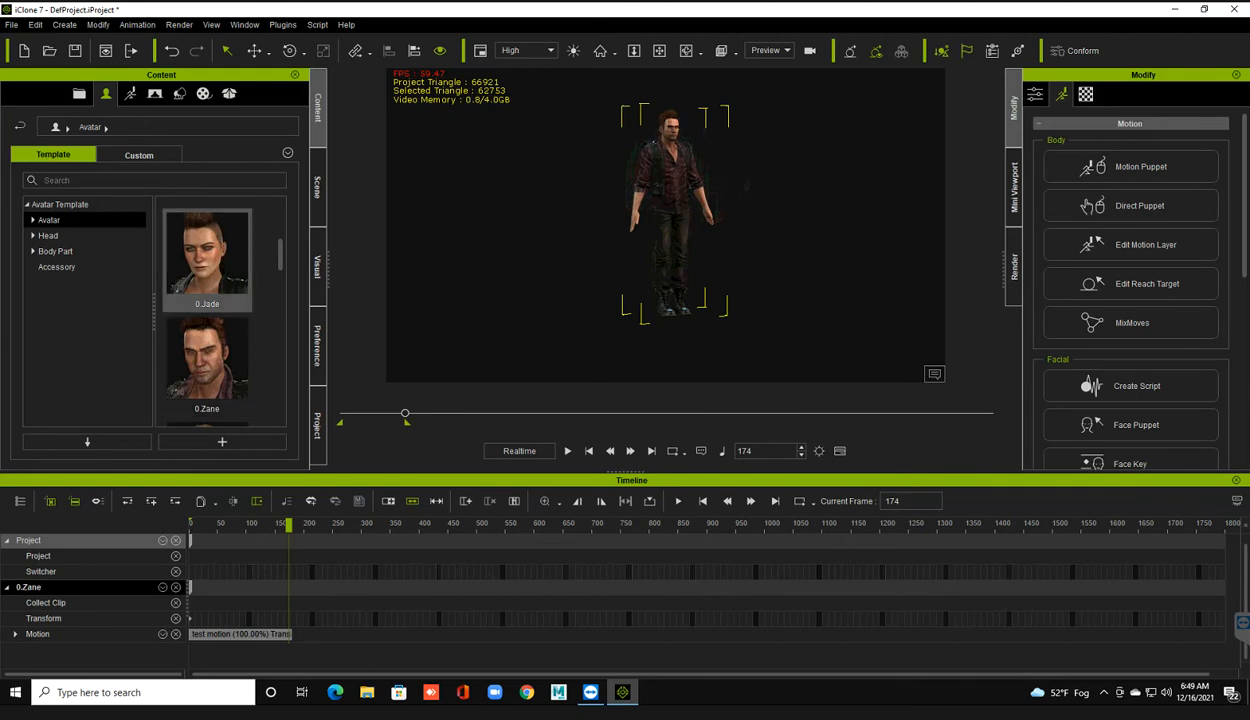
- Add the Jade avatar beside Zane and preview the desktop's "test motion" file applied to her from the first frame
{"action": "left_click_drag", "start_coordinate": [207, 255], "coordinate": [473, 328]}
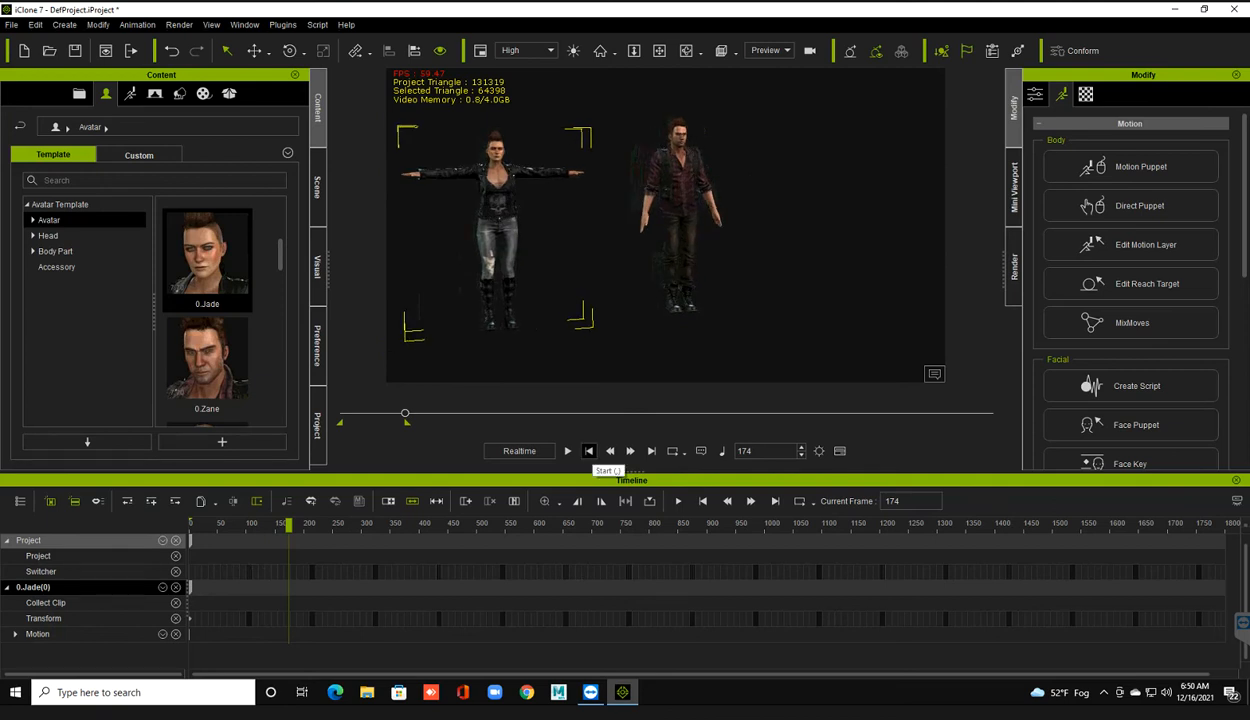
{"action": "left_click", "coordinate": [588, 451]}
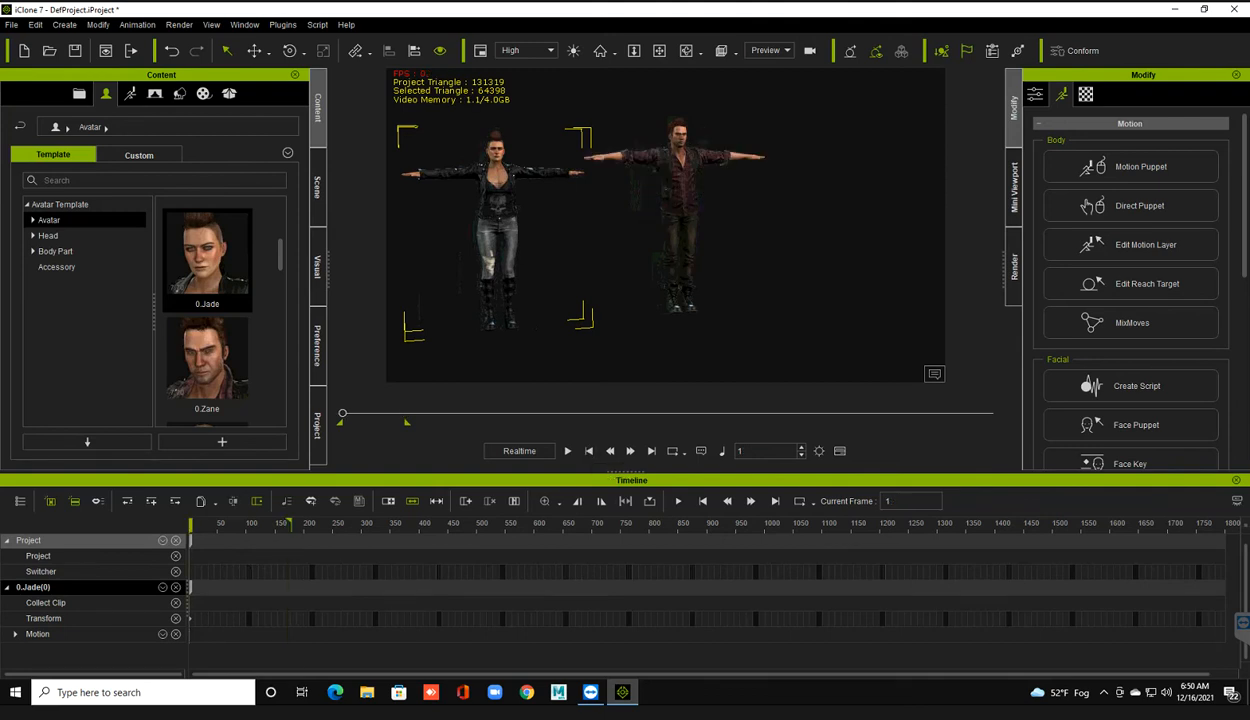
{"action": "left_click", "coordinate": [1175, 9]}
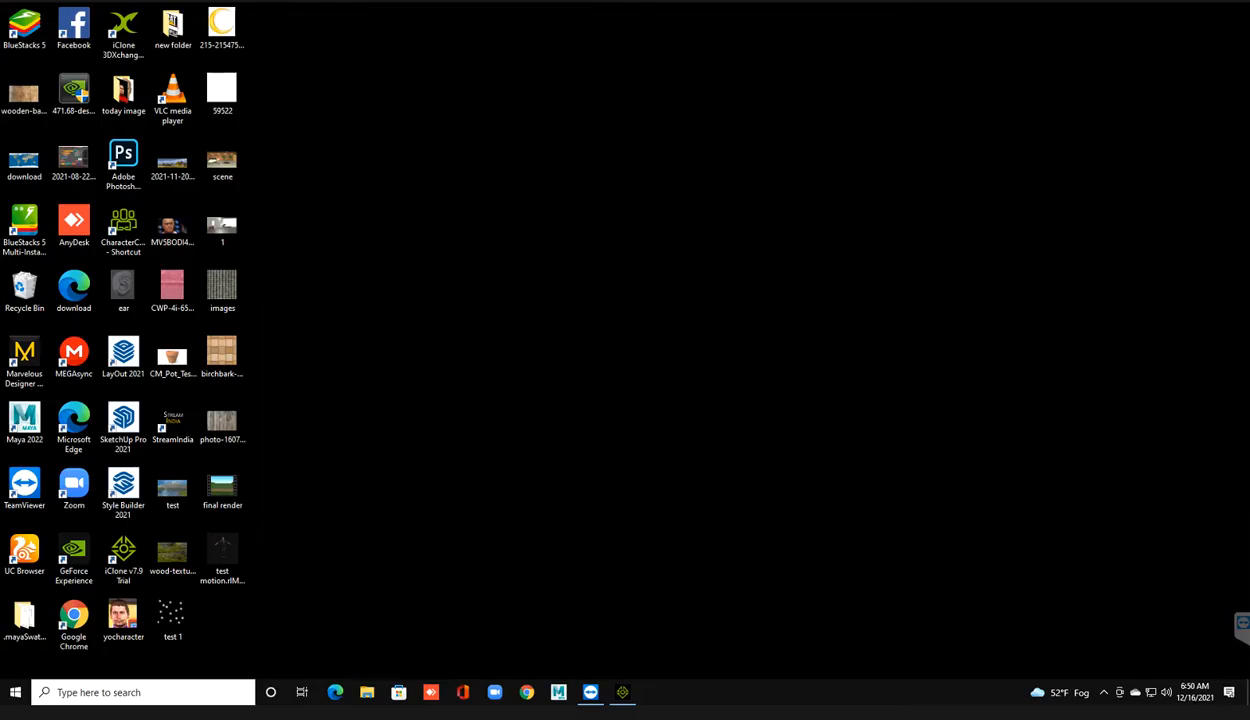
{"action": "left_click_drag", "start_coordinate": [222, 550], "coordinate": [502, 248]}
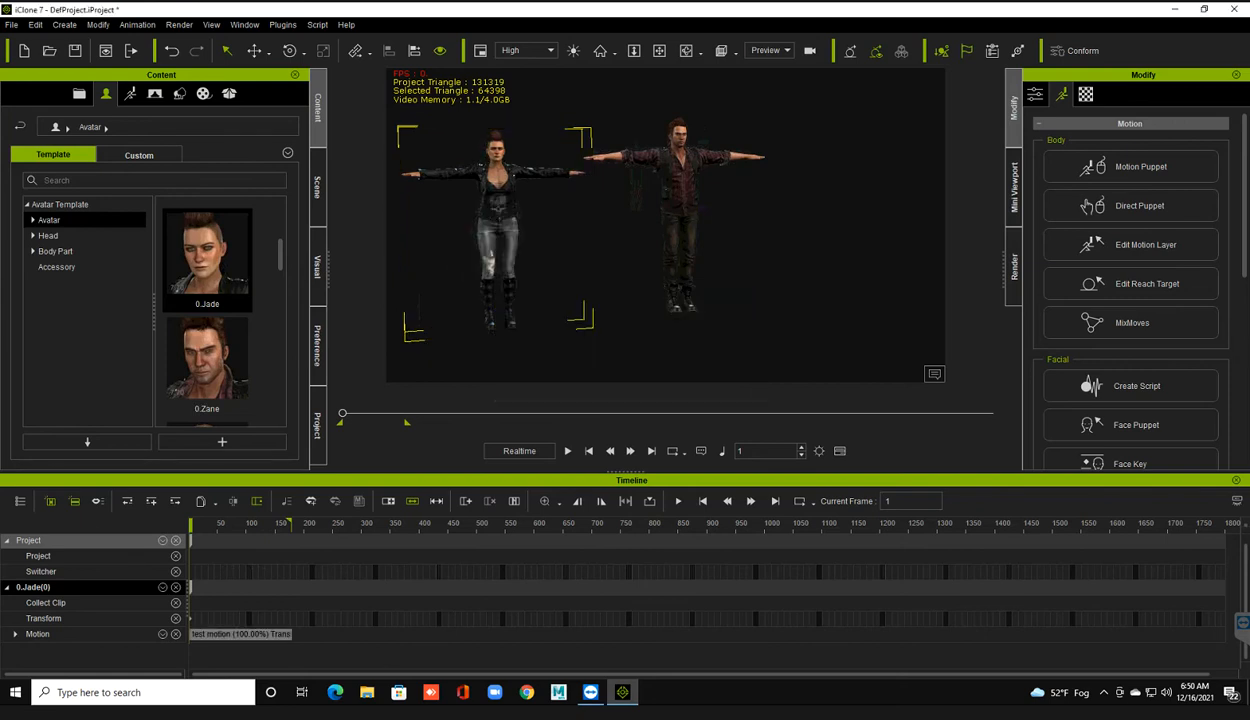
{"action": "key", "text": "space"}
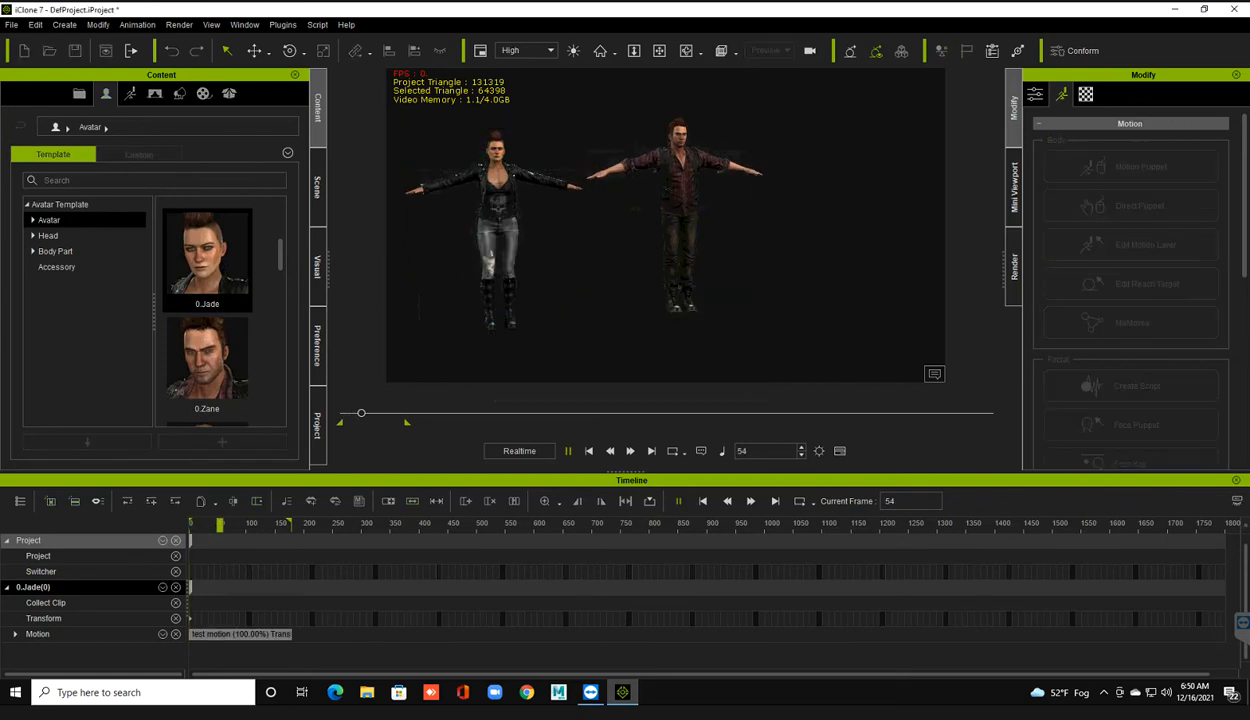
{"action": "key", "text": "space"}
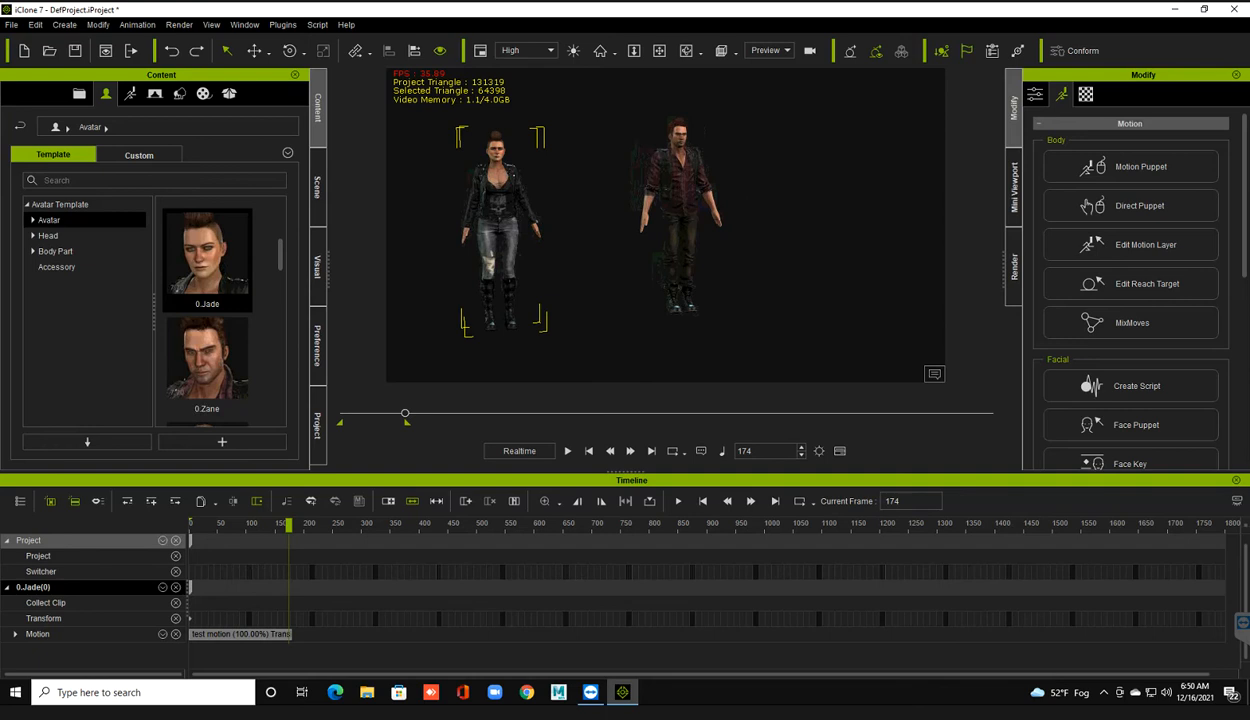
- Return to the first frame and remove the object animation from Jade
{"action": "left_click", "coordinate": [588, 451]}
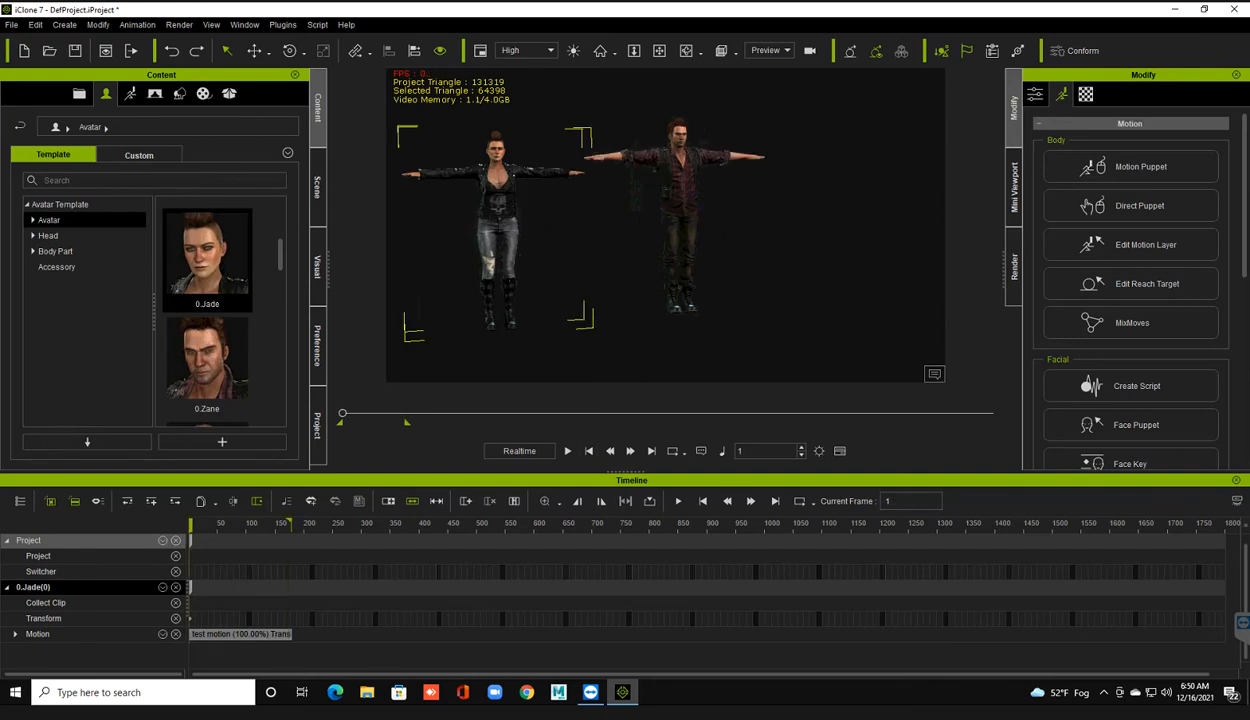
{"action": "right_click", "coordinate": [506, 252]}
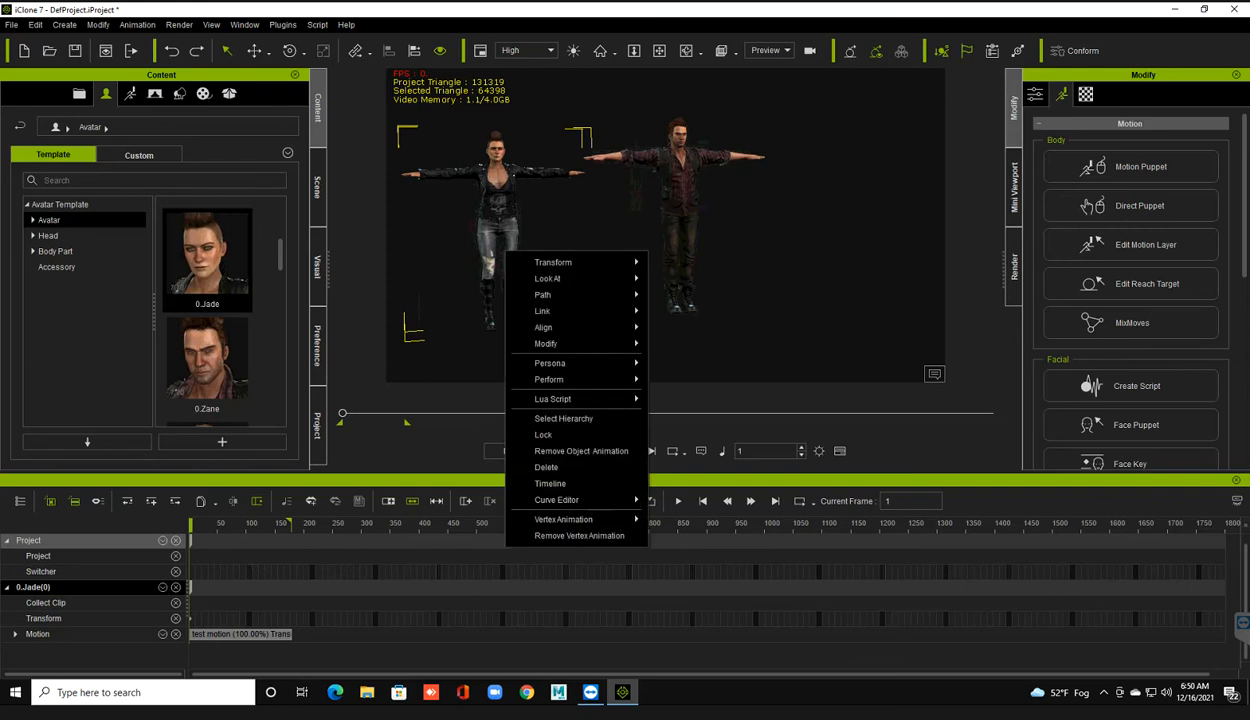
{"action": "left_click", "coordinate": [570, 451]}
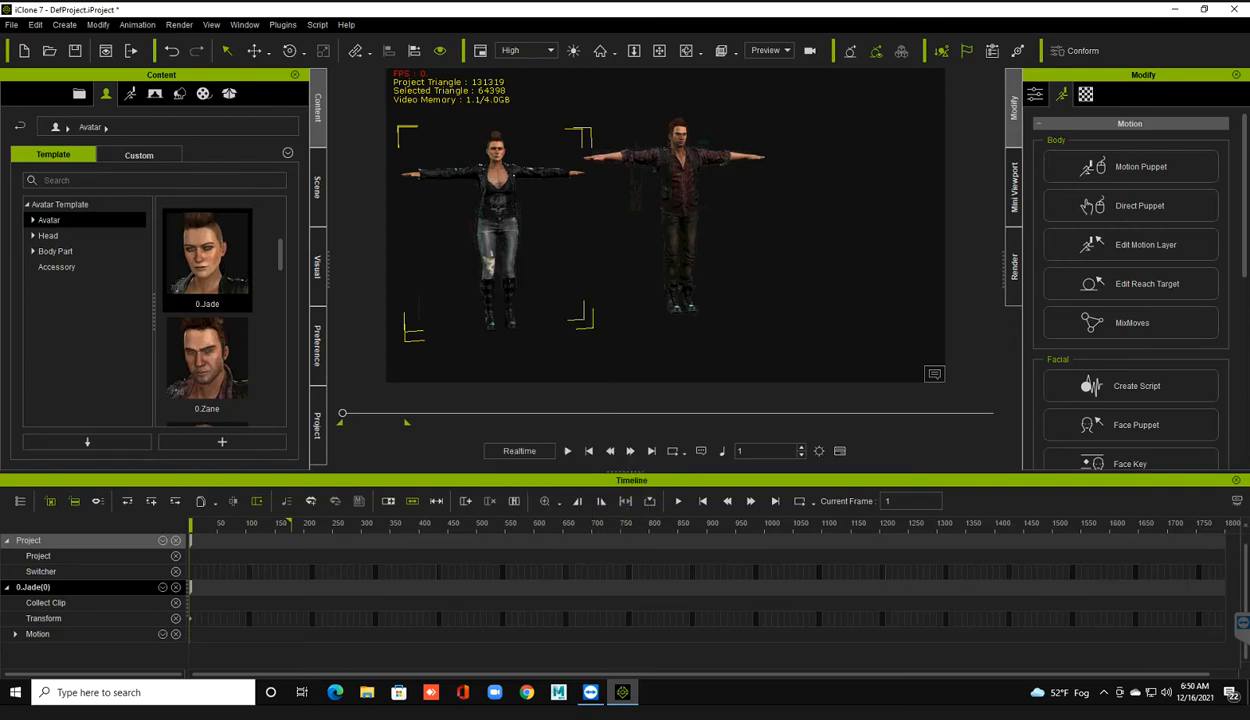
- Remove the object animation from Zane
{"action": "left_click", "coordinate": [682, 215]}
{"action": "right_click", "coordinate": [680, 166]}
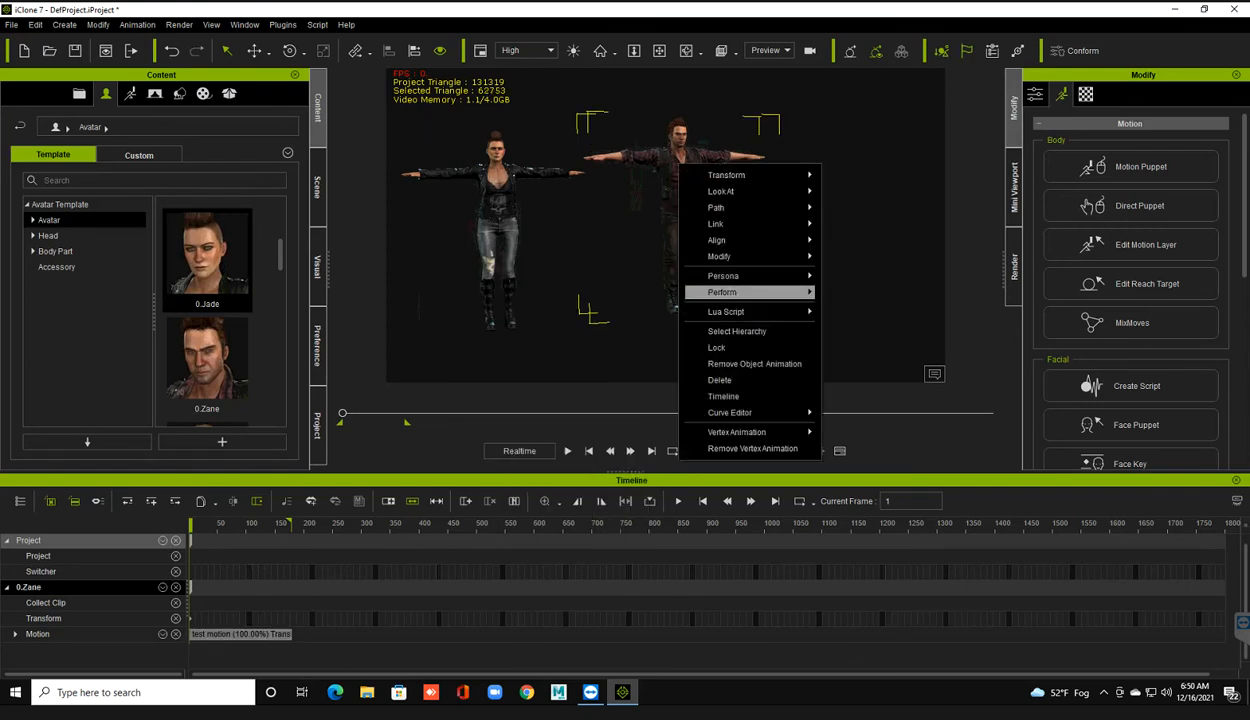
{"action": "left_click", "coordinate": [754, 364]}
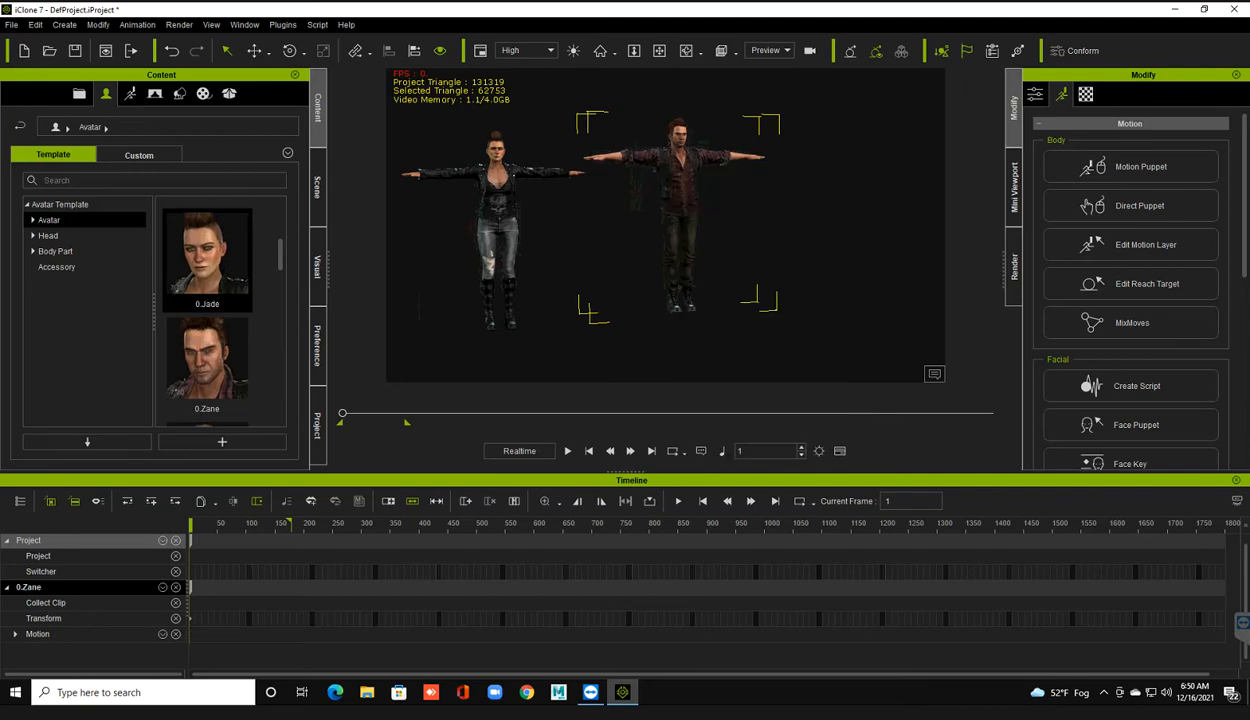
{"action": "scroll", "coordinate": [665, 225], "scroll_direction": "down", "scroll_amount": 2}
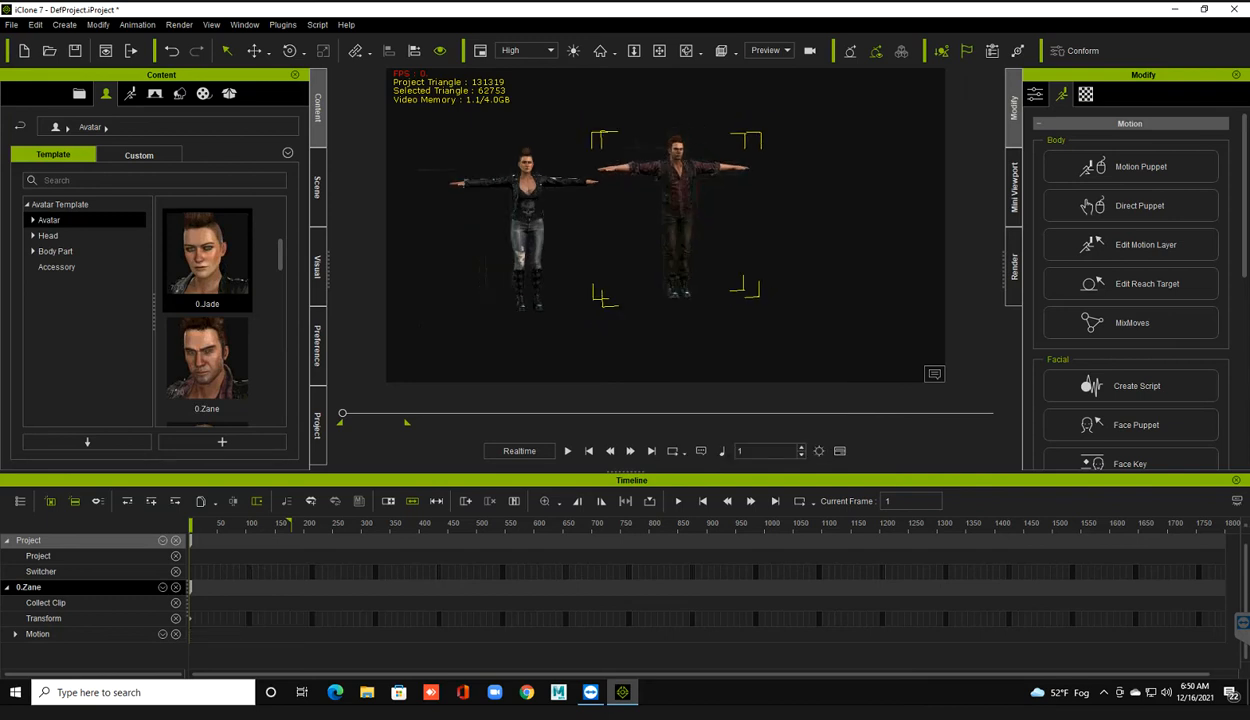
{"action": "left_click_drag", "start_coordinate": [680, 225], "coordinate": [665, 225], "text": "alt"}
{"action": "scroll", "coordinate": [665, 225], "scroll_direction": "up", "scroll_amount": 1}
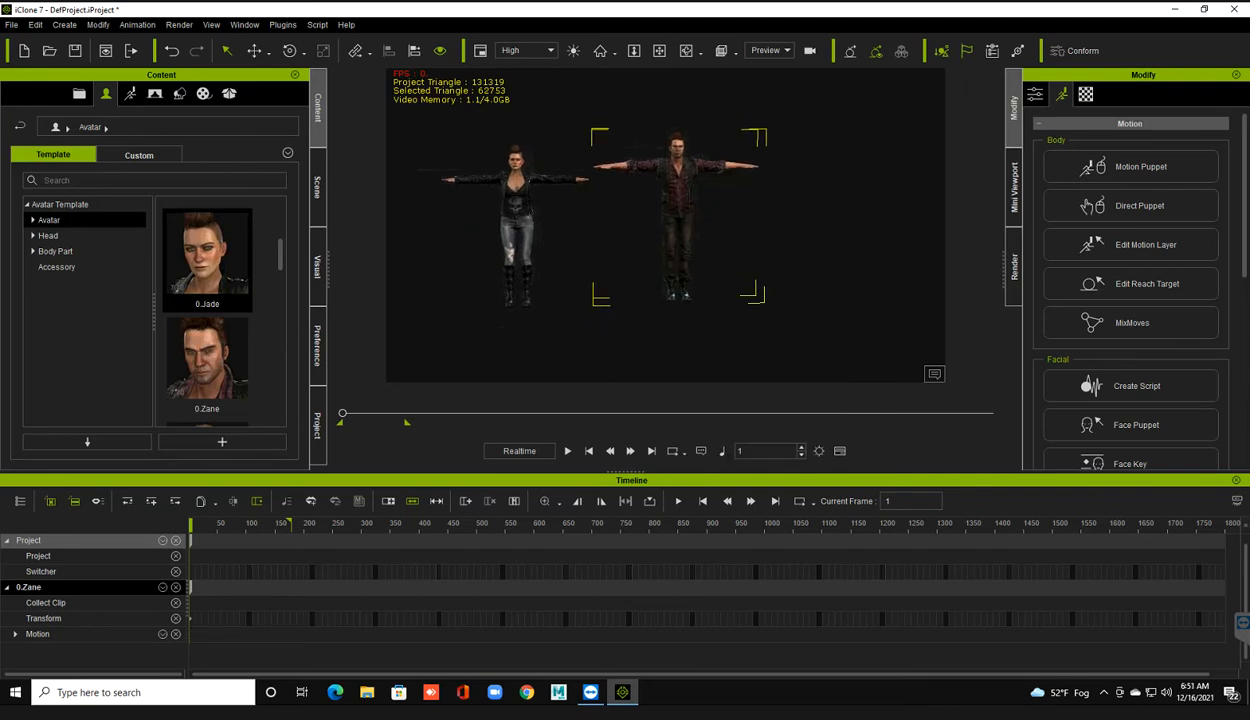
{"action": "left_click", "coordinate": [620, 240]}
{"action": "middle_click_drag", "start_coordinate": [620, 240], "coordinate": [635, 277]}
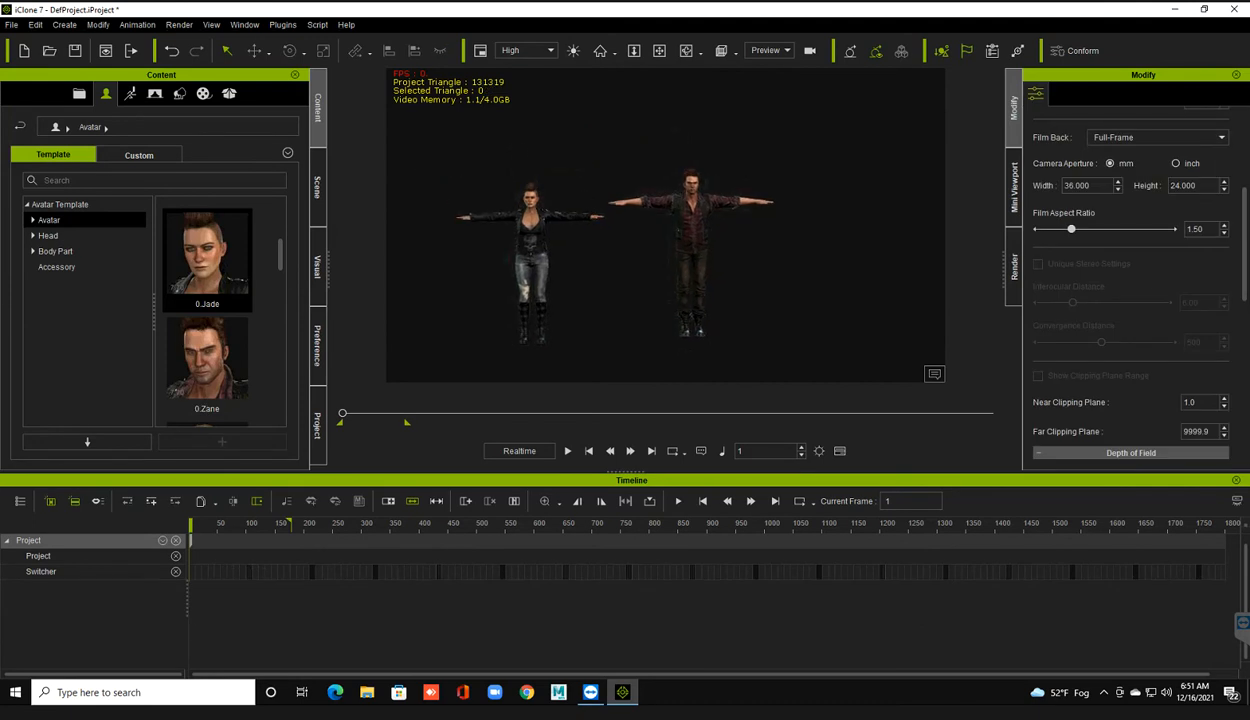
{"action": "left_click", "coordinate": [692, 235]}
{"action": "middle_click_drag", "start_coordinate": [692, 235], "coordinate": [681, 200]}
{"action": "scroll", "coordinate": [687, 221], "scroll_direction": "up", "scroll_amount": 2}
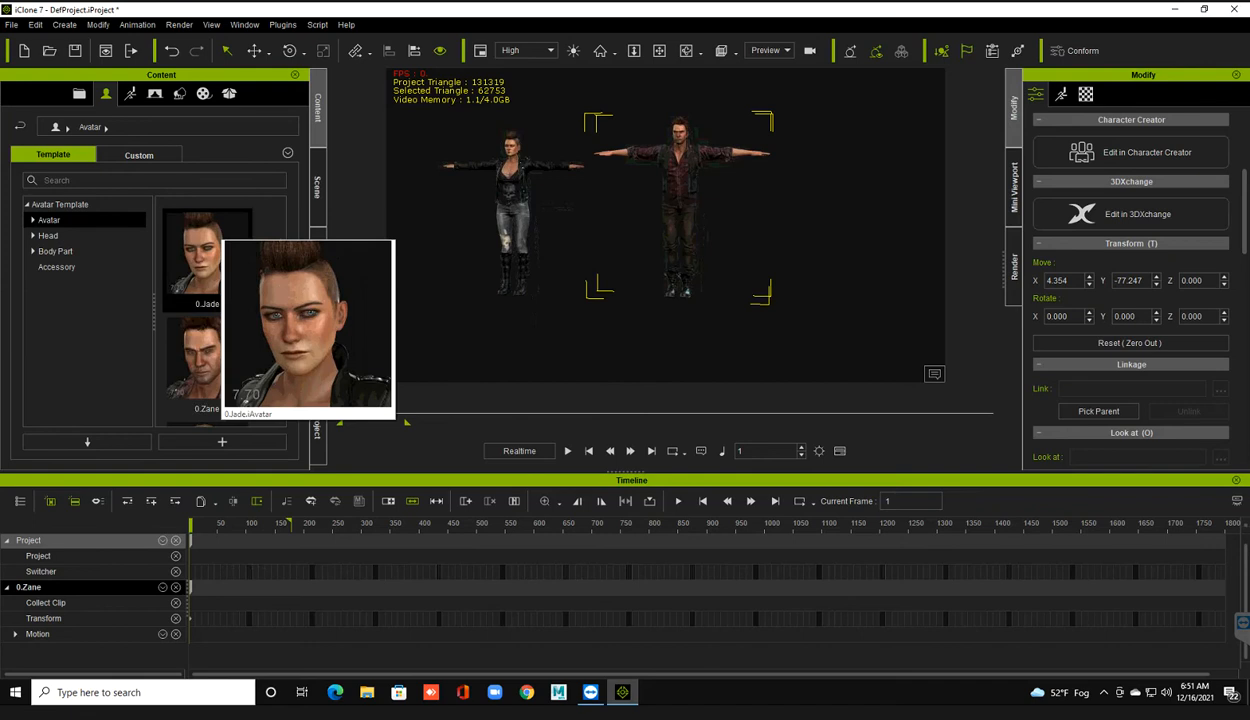
- Add the Box_001 prop from the 3D Blocks library to the scene in front of the avatars
{"action": "left_click", "coordinate": [179, 93]}
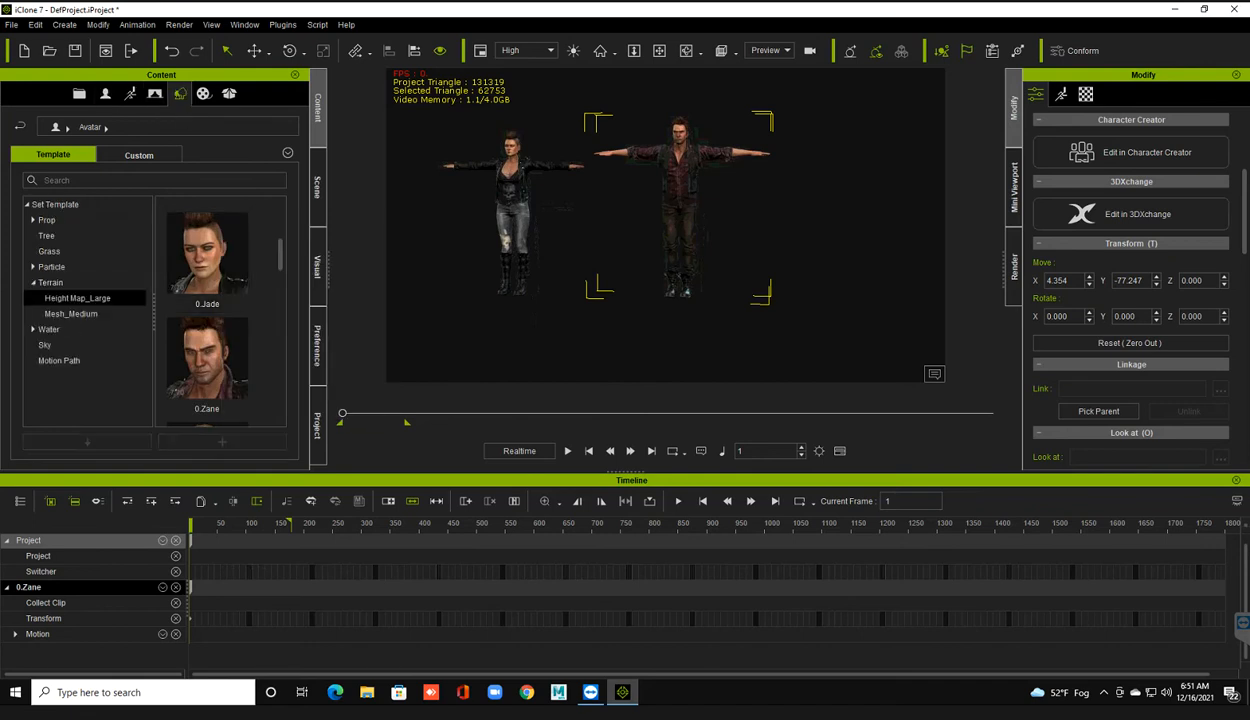
{"action": "left_click", "coordinate": [46, 219]}
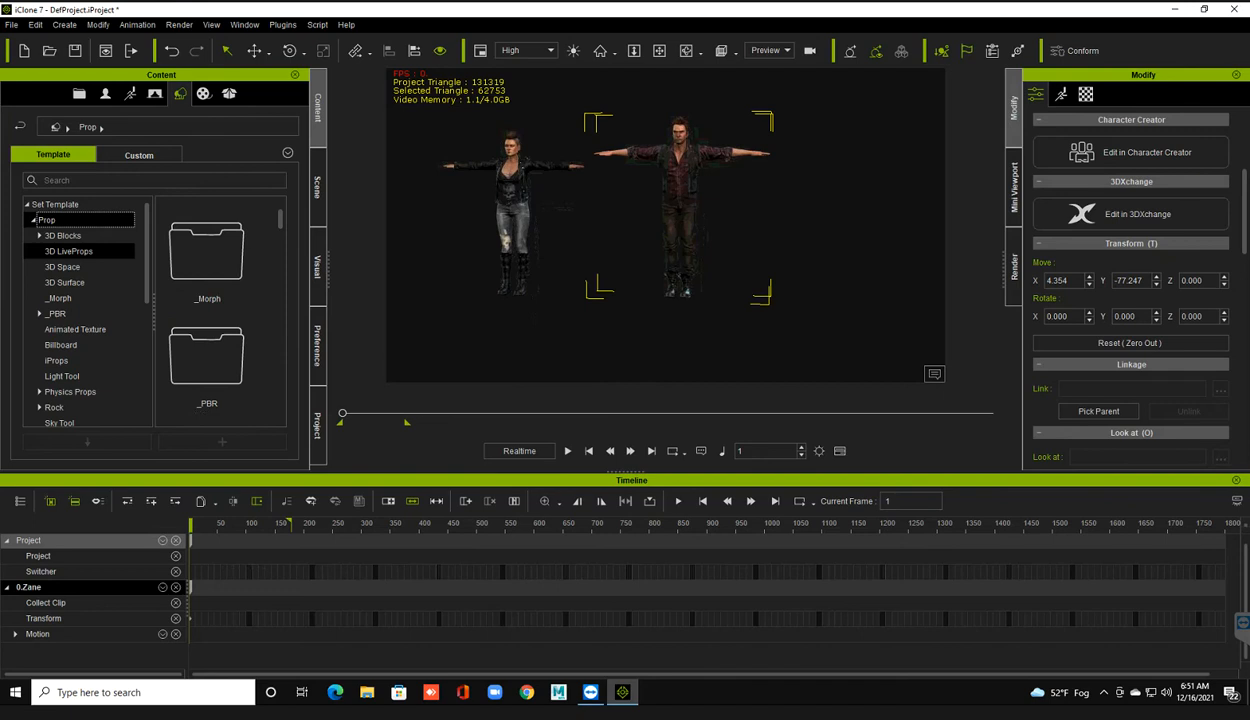
{"action": "left_click", "coordinate": [68, 251]}
{"action": "left_click", "coordinate": [64, 236]}
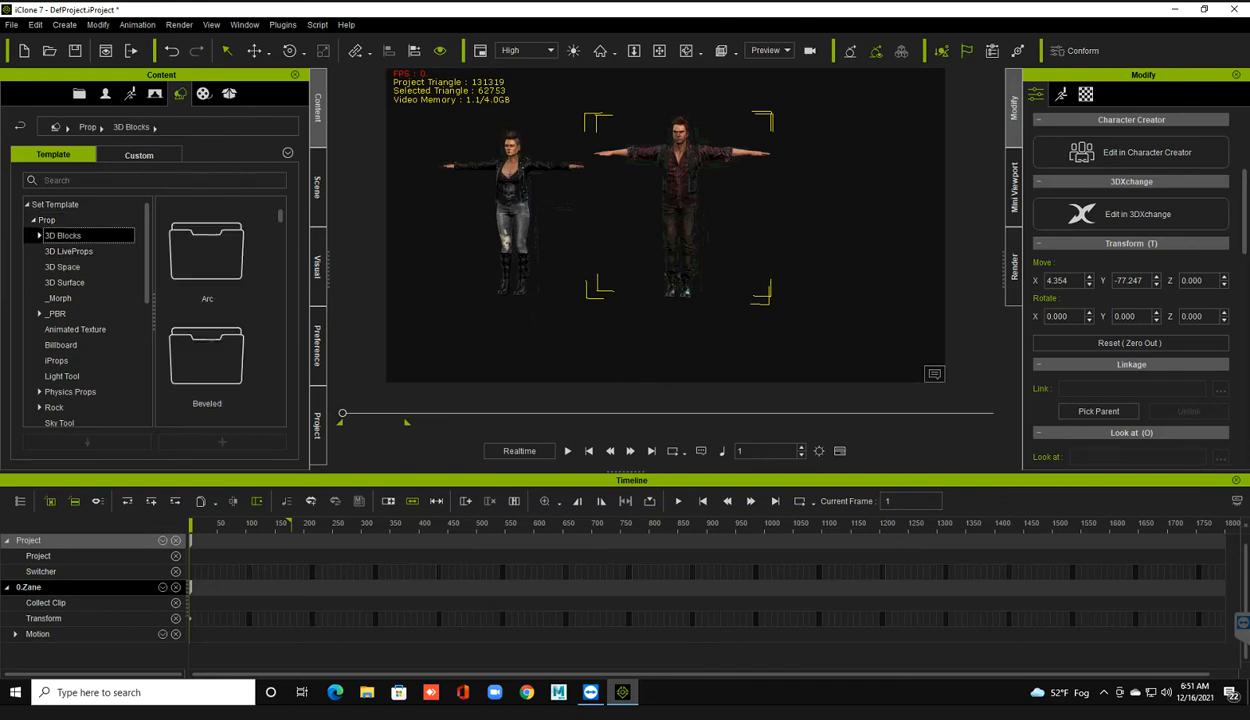
{"action": "scroll", "coordinate": [207, 330], "scroll_direction": "down", "scroll_amount": 2}
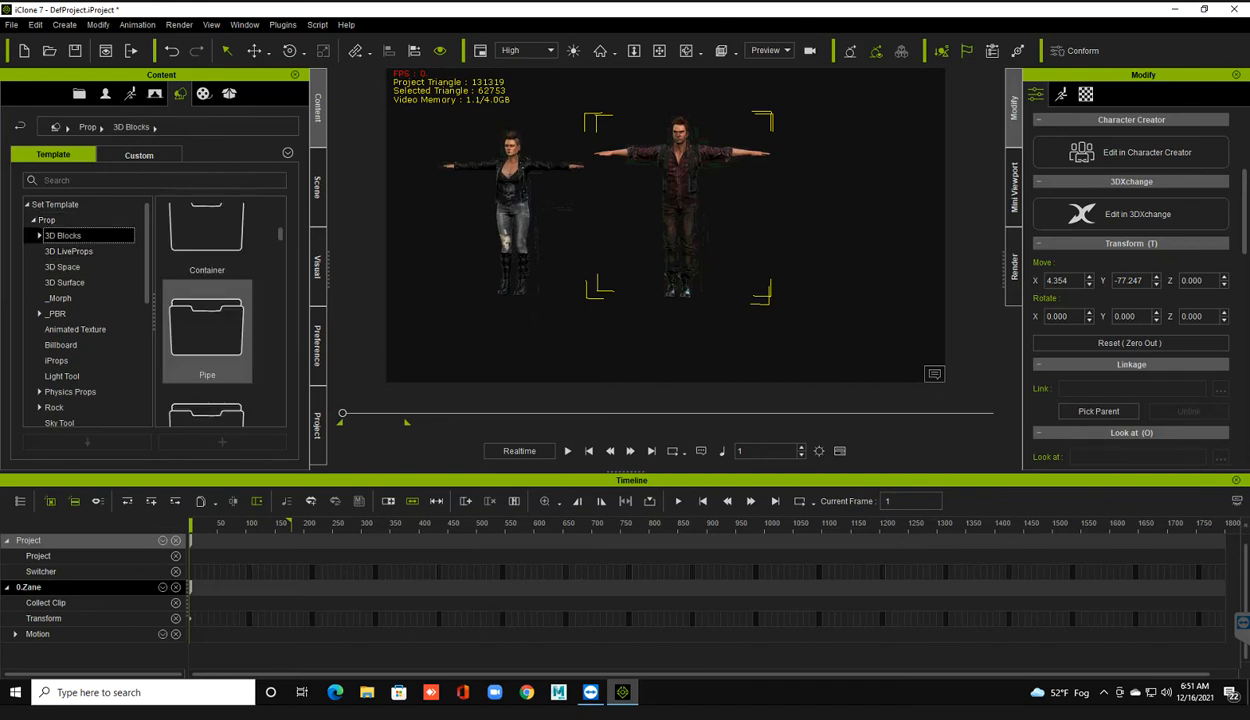
{"action": "scroll", "coordinate": [207, 330], "scroll_direction": "down", "scroll_amount": 3}
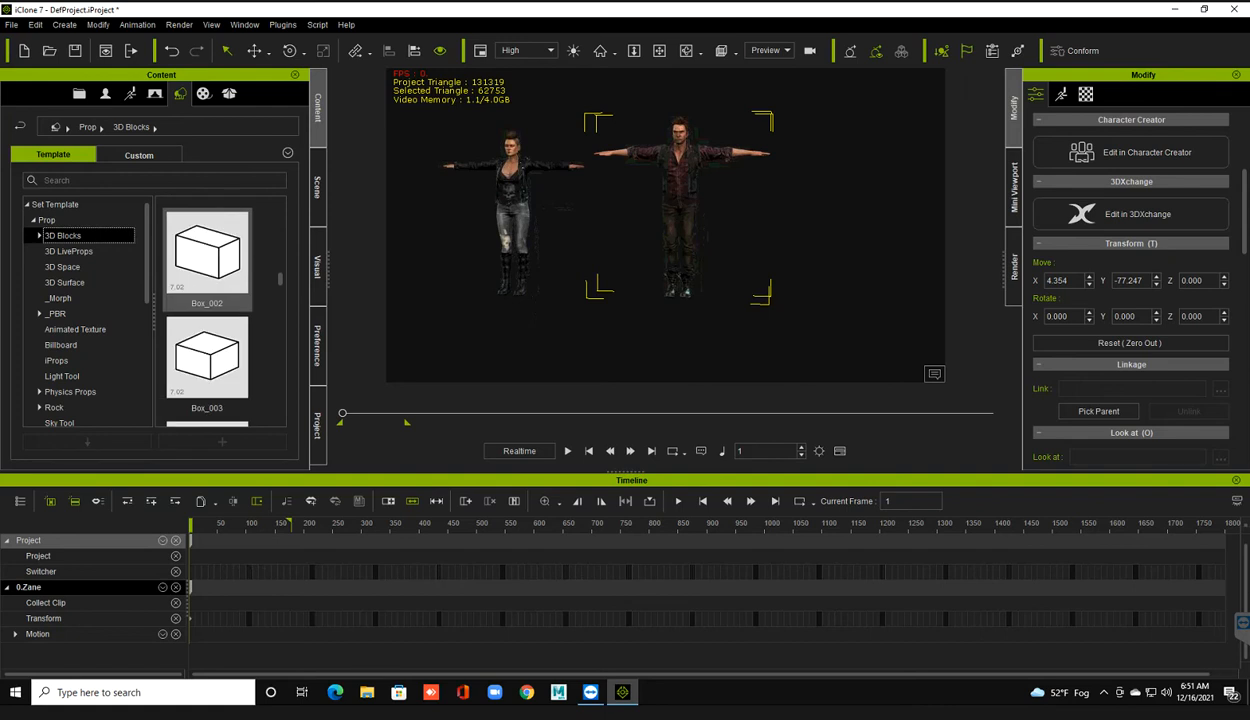
{"action": "scroll", "coordinate": [207, 330], "scroll_direction": "down", "scroll_amount": 2}
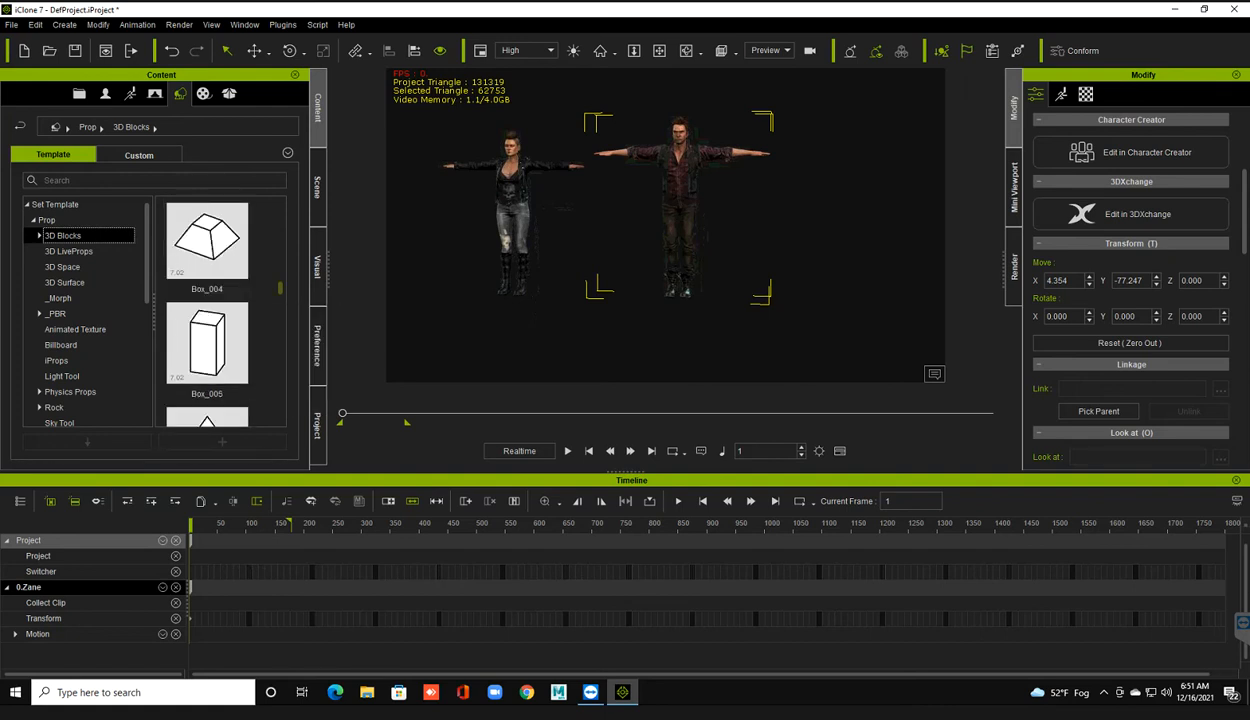
{"action": "scroll", "coordinate": [280, 285], "scroll_direction": "up", "scroll_amount": 4}
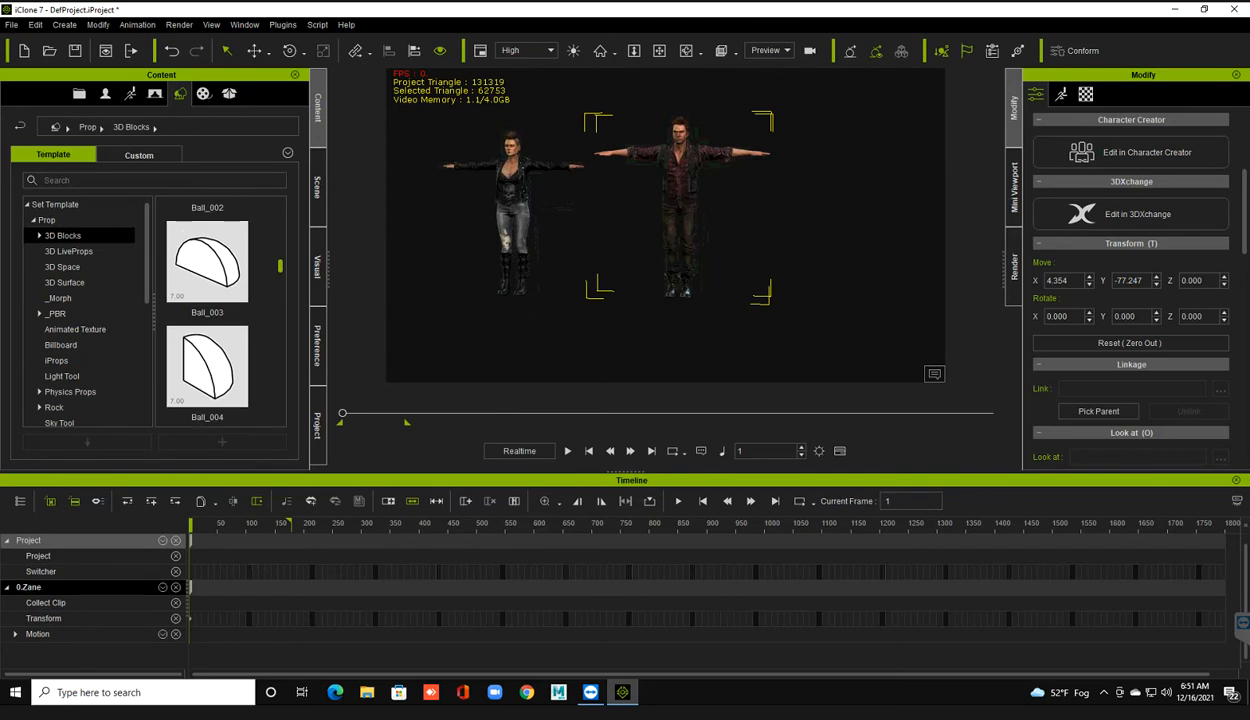
{"action": "scroll", "coordinate": [210, 340], "scroll_direction": "down", "scroll_amount": 1}
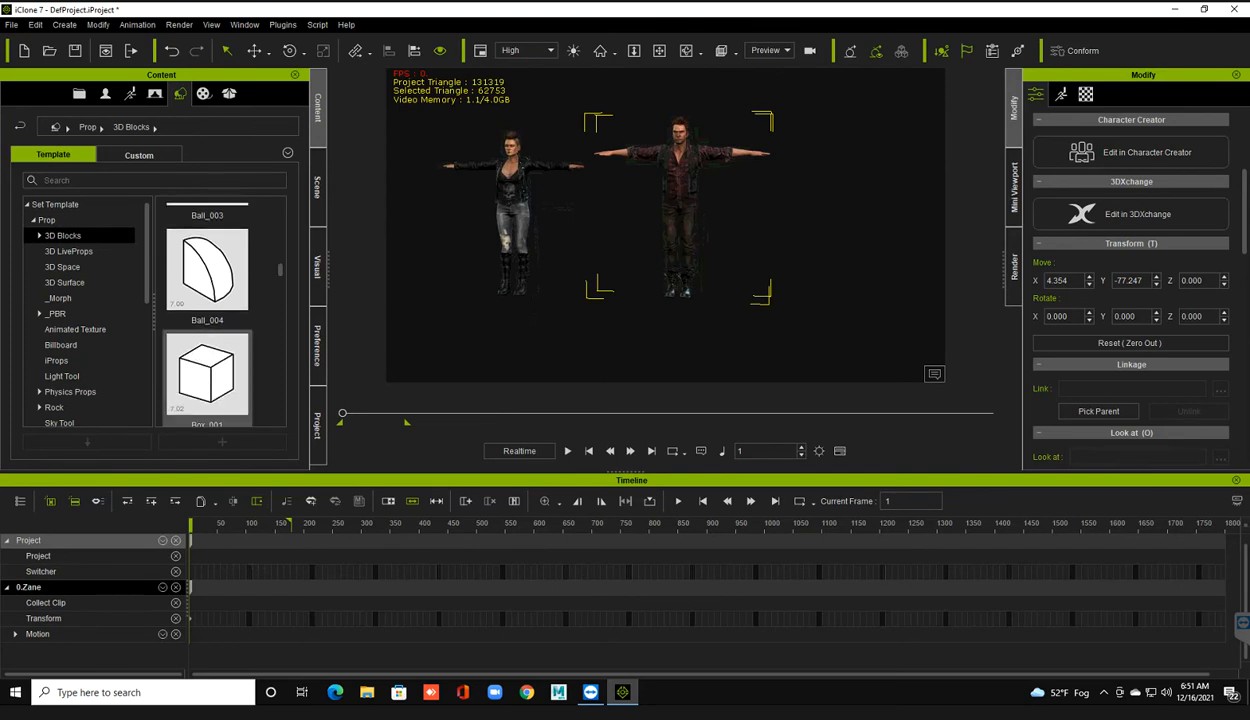
{"action": "left_click_drag", "start_coordinate": [207, 372], "coordinate": [660, 316]}
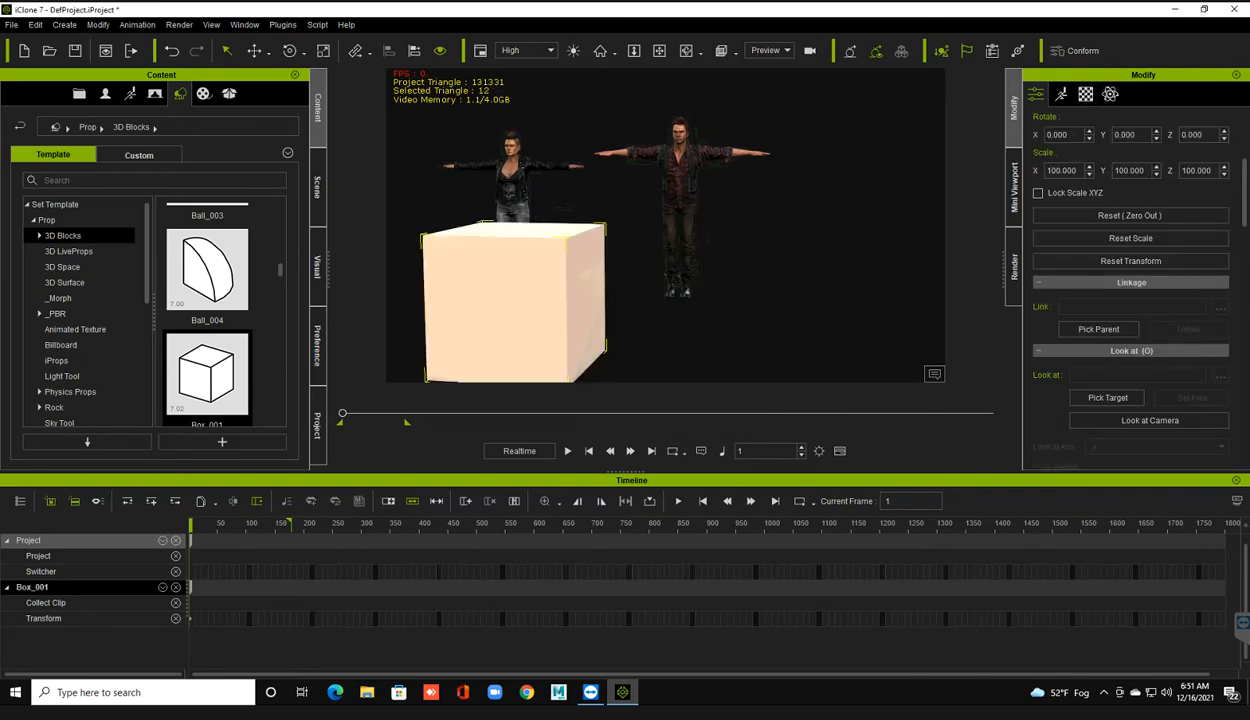
- Lock the box's XYZ scale together and set it to 15
{"action": "left_click", "coordinate": [1038, 193]}
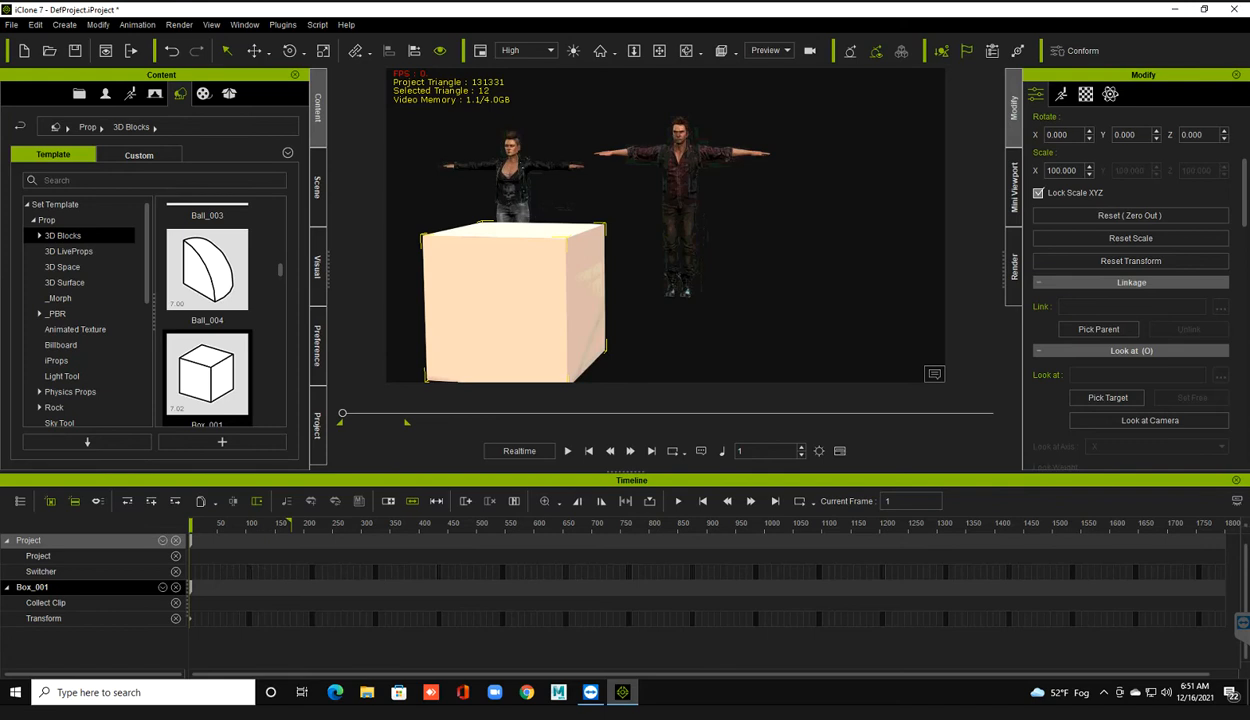
{"action": "double_click", "coordinate": [1062, 171]}
{"action": "type", "text": "15"}
{"action": "key", "text": "Return"}
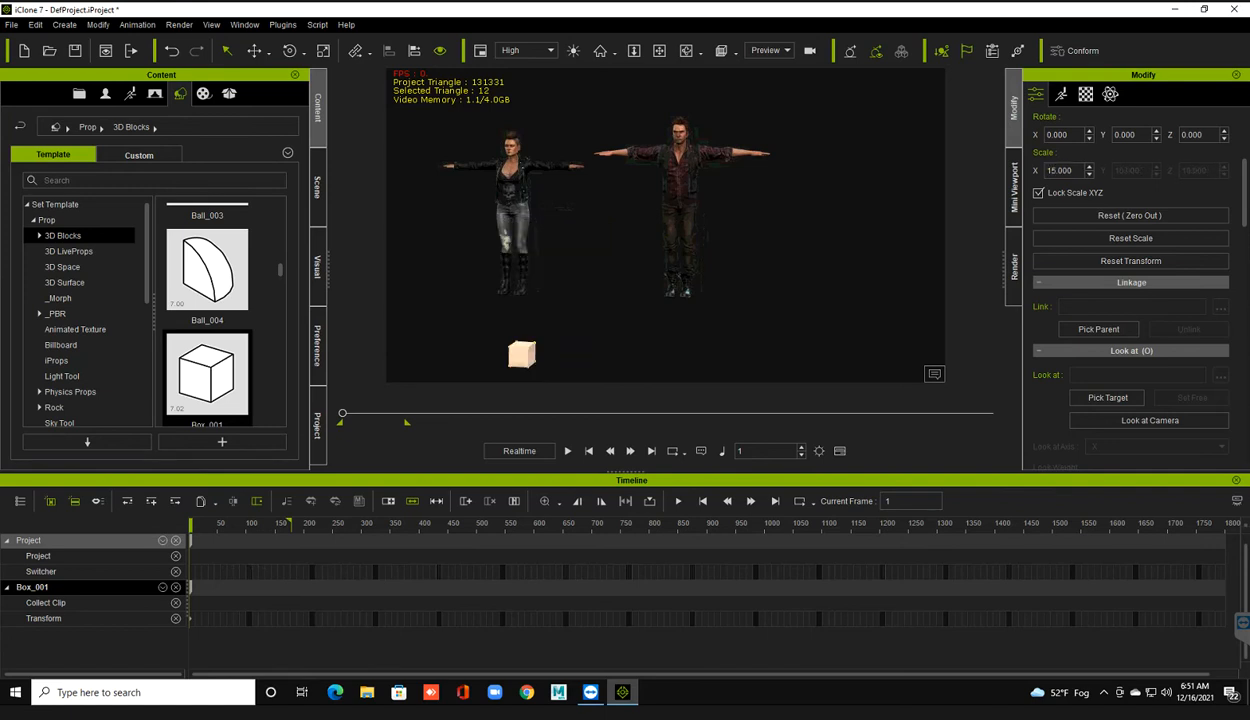
- Align the box to Zane's position on the X, Y and Z axes, using the pivot as reference point
{"action": "left_click_drag", "start_coordinate": [640, 240], "coordinate": [658, 232], "text": "alt"}
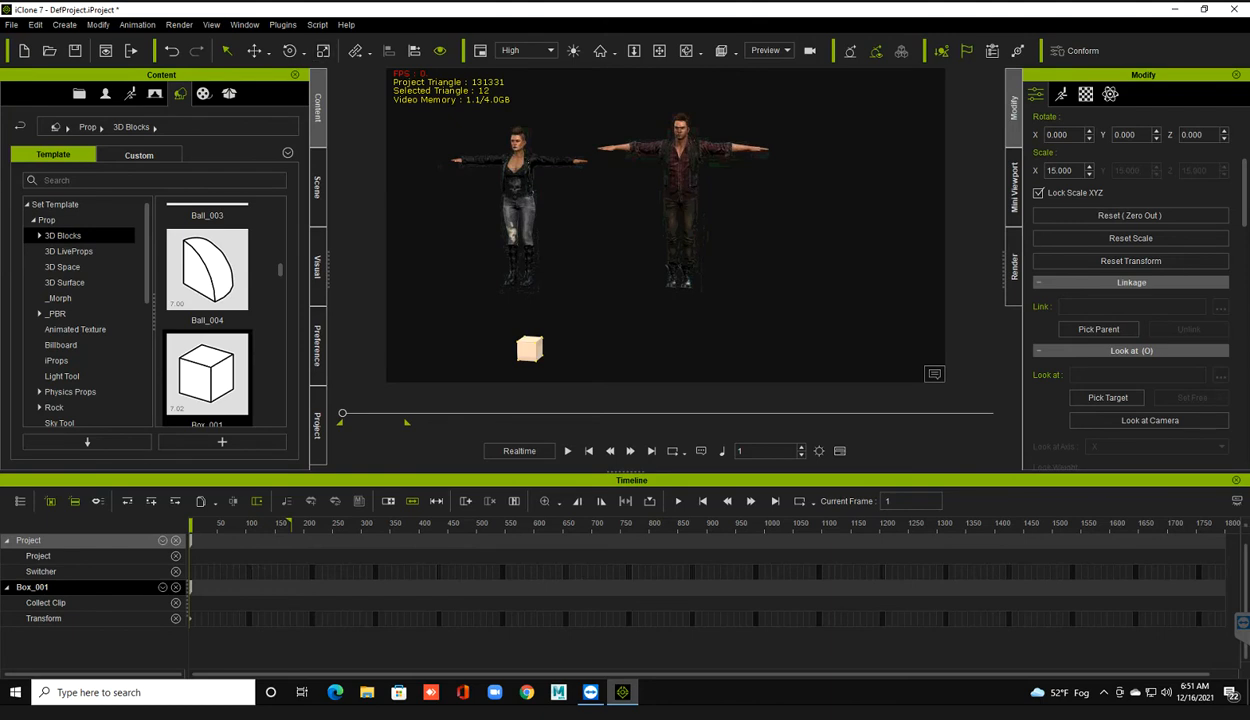
{"action": "left_click", "coordinate": [414, 51]}
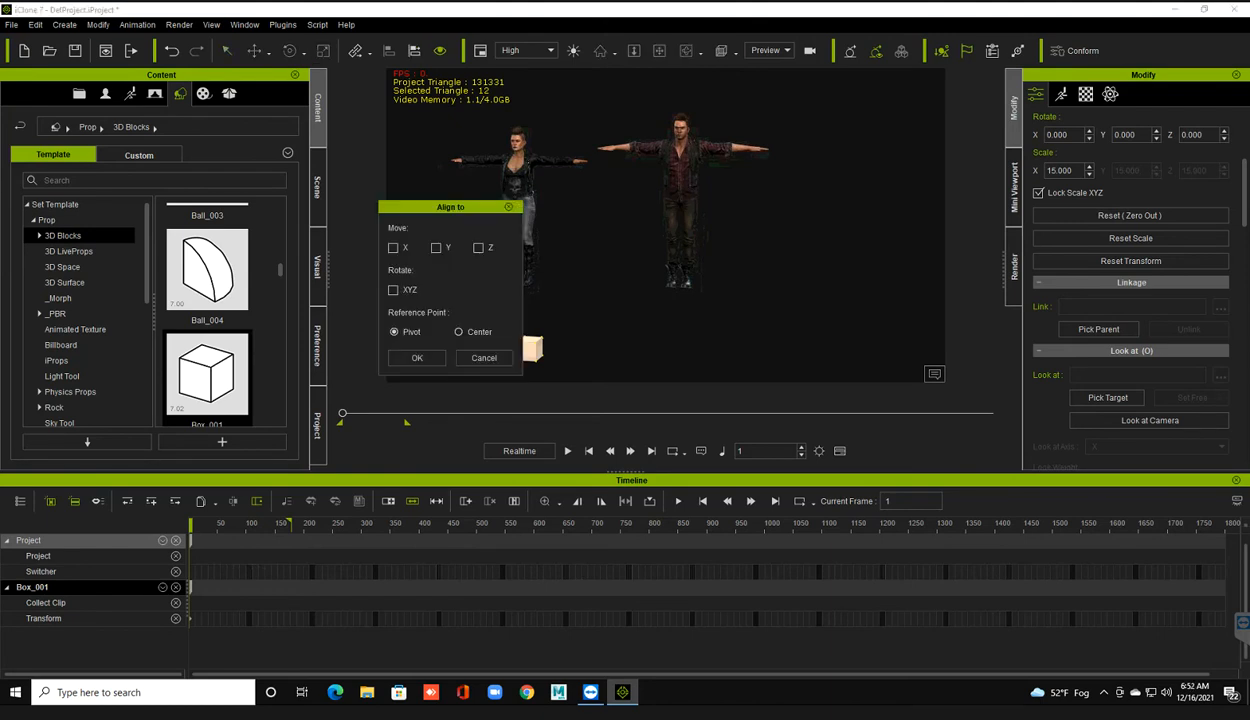
{"action": "left_click", "coordinate": [393, 247]}
{"action": "left_click", "coordinate": [436, 247]}
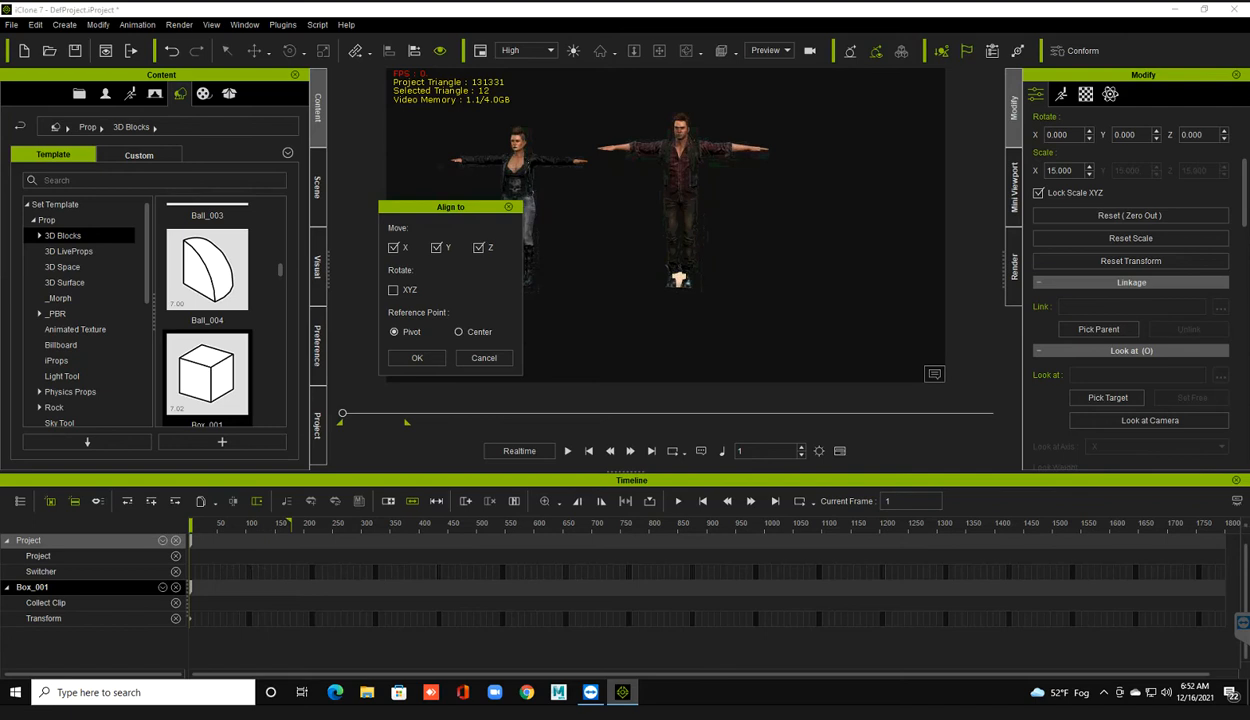
{"action": "left_click", "coordinate": [417, 358]}
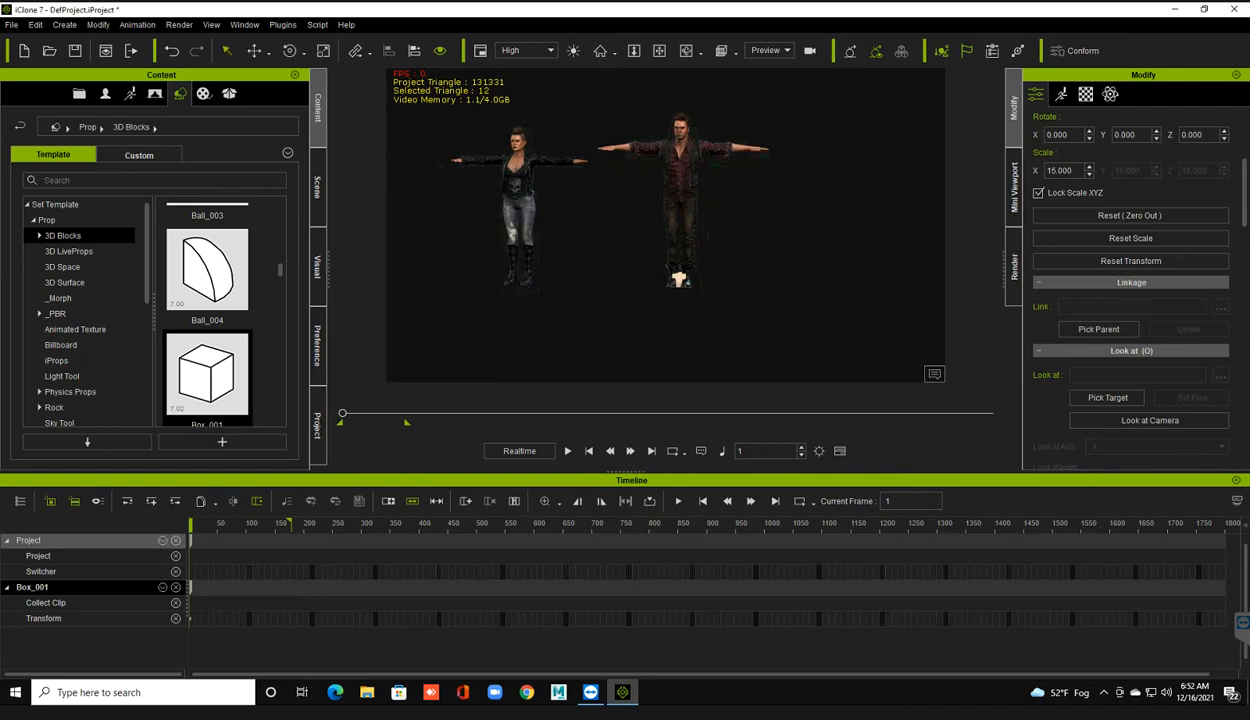
- Raise the box from Zane's feet to waist height and shift it out toward Jade's side of his body
{"action": "key", "text": "w"}
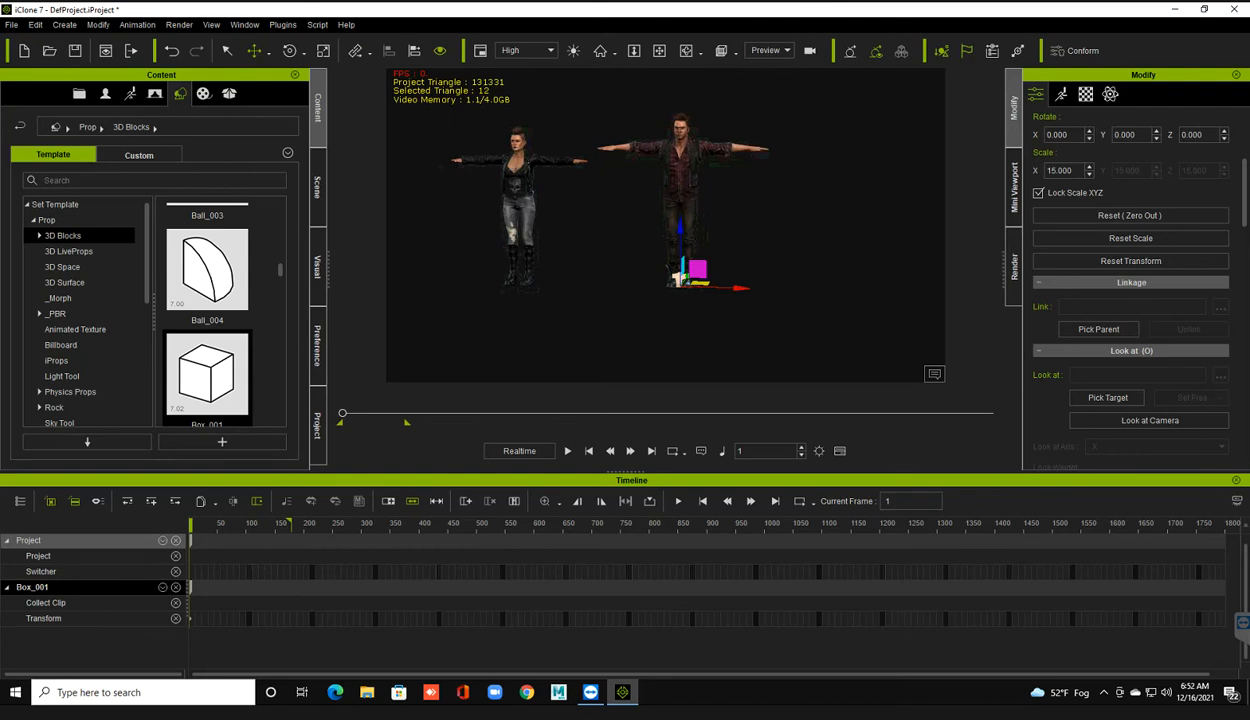
{"action": "scroll", "coordinate": [666, 226], "scroll_direction": "up", "scroll_amount": 2}
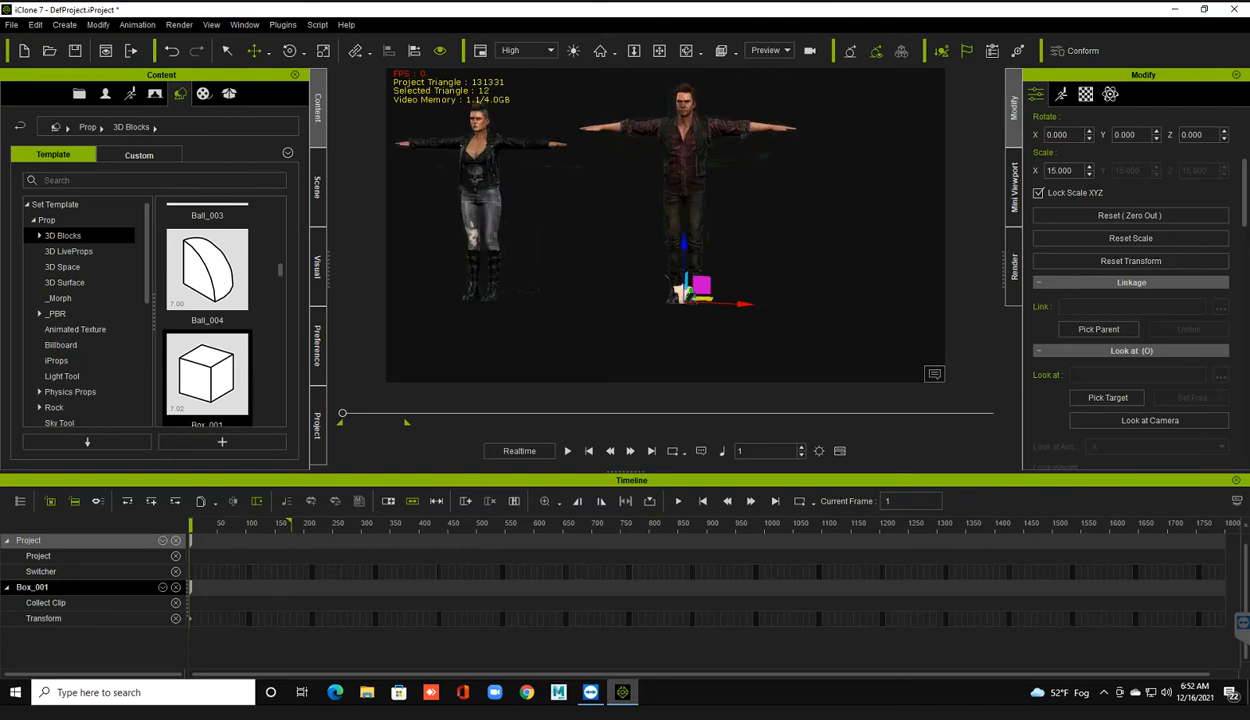
{"action": "left_click_drag", "start_coordinate": [678, 292], "coordinate": [684, 192]}
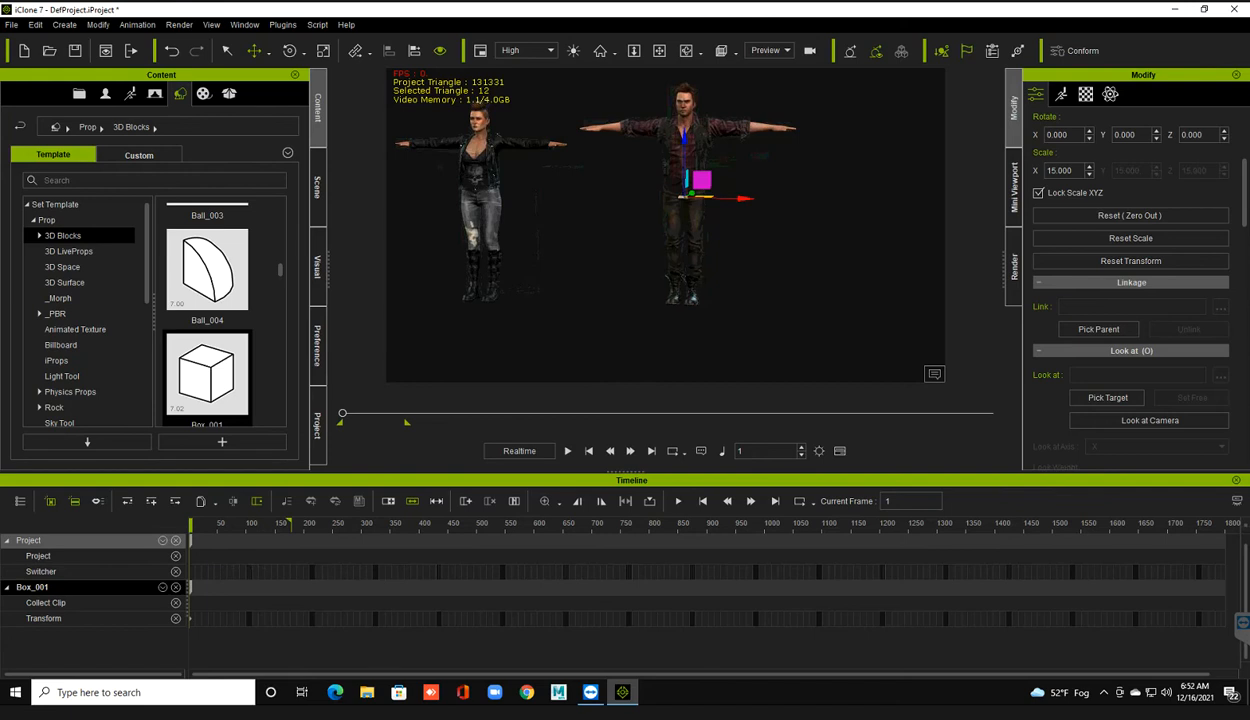
{"action": "left_click_drag", "start_coordinate": [684, 192], "coordinate": [665, 173]}
- Frame Zane and the box from the front and nudge the box slightly closer to his waist
{"action": "left_click", "coordinate": [685, 158]}
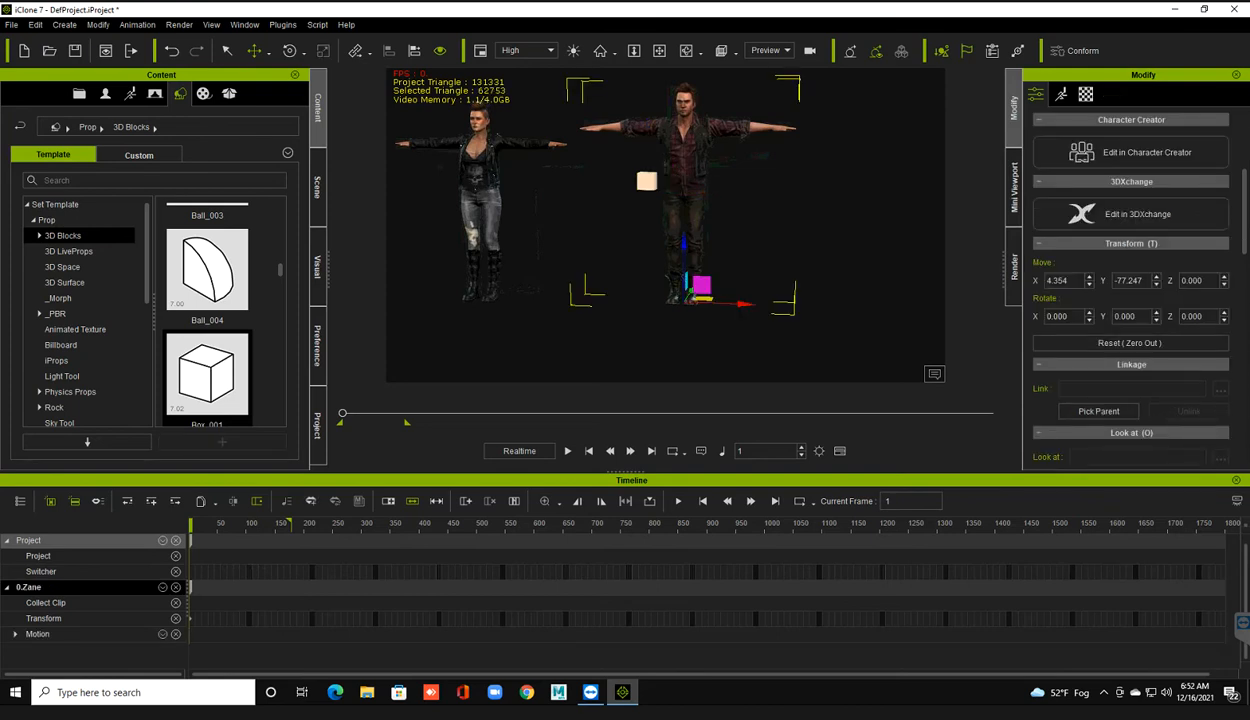
{"action": "key", "text": "f"}
{"action": "scroll", "coordinate": [665, 225], "scroll_direction": "up", "scroll_amount": 3}
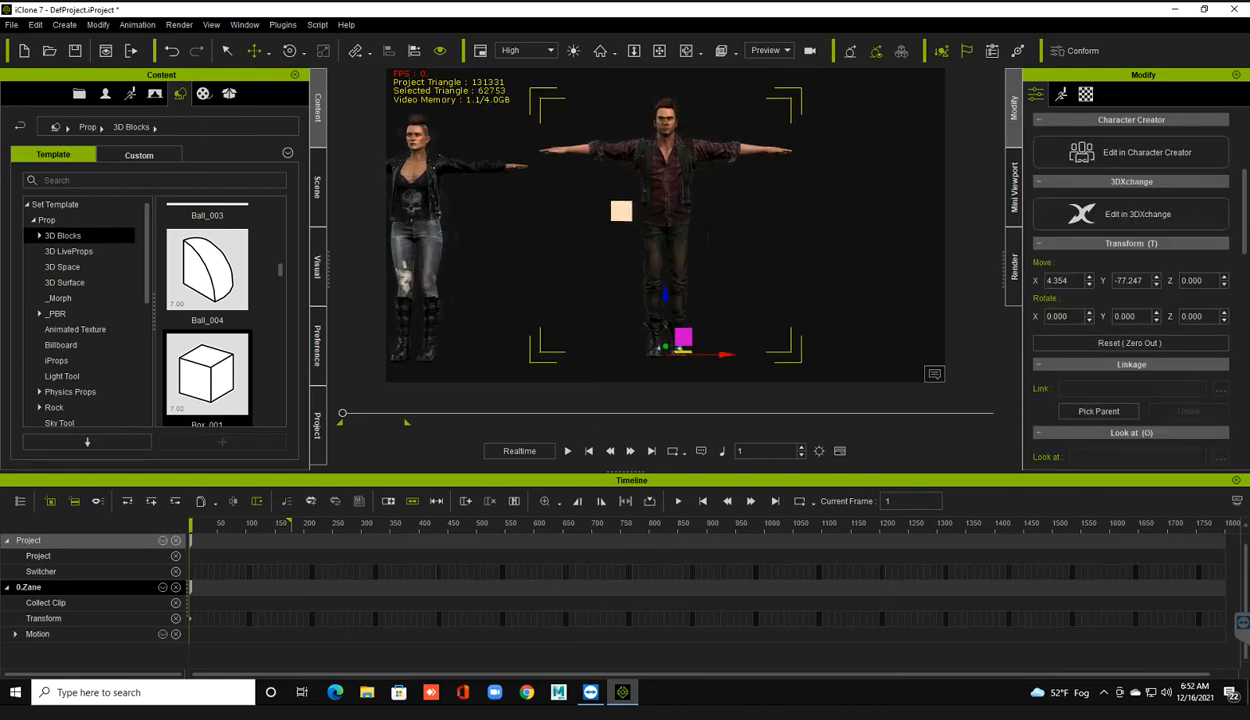
{"action": "left_click_drag", "start_coordinate": [665, 225], "coordinate": [640, 225], "text": "alt"}
{"action": "left_click", "coordinate": [616, 209]}
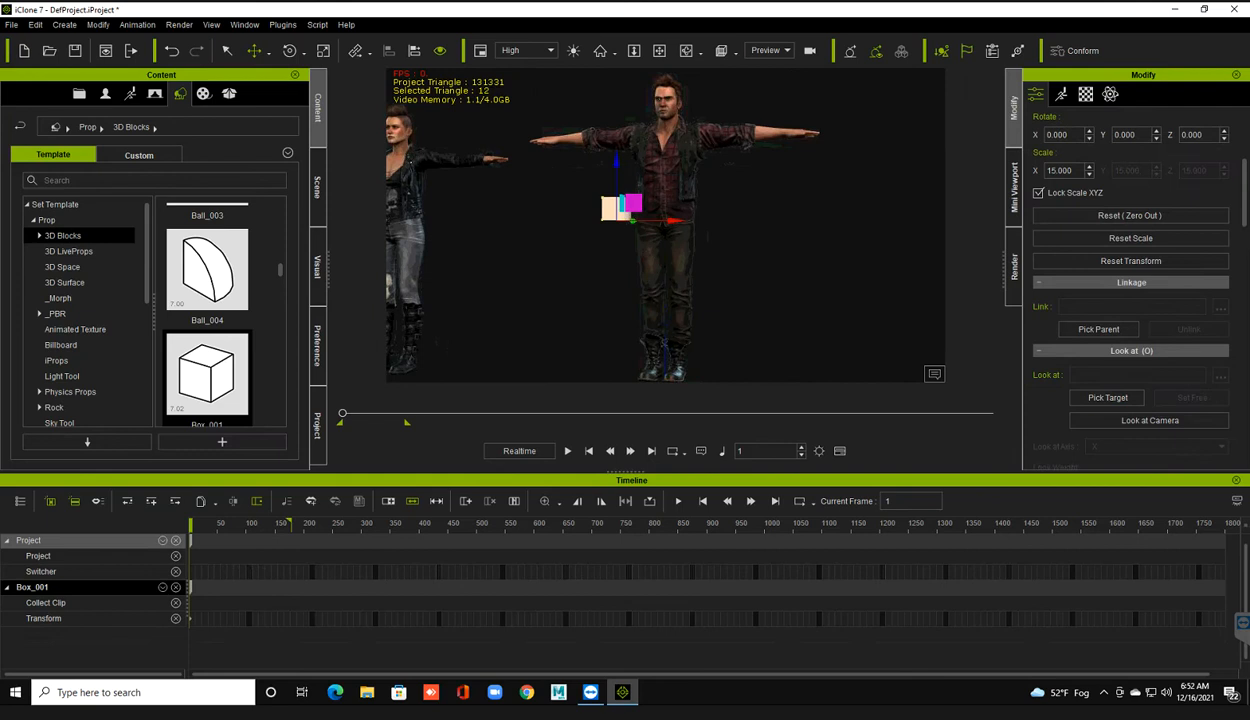
{"action": "key", "text": "f"}
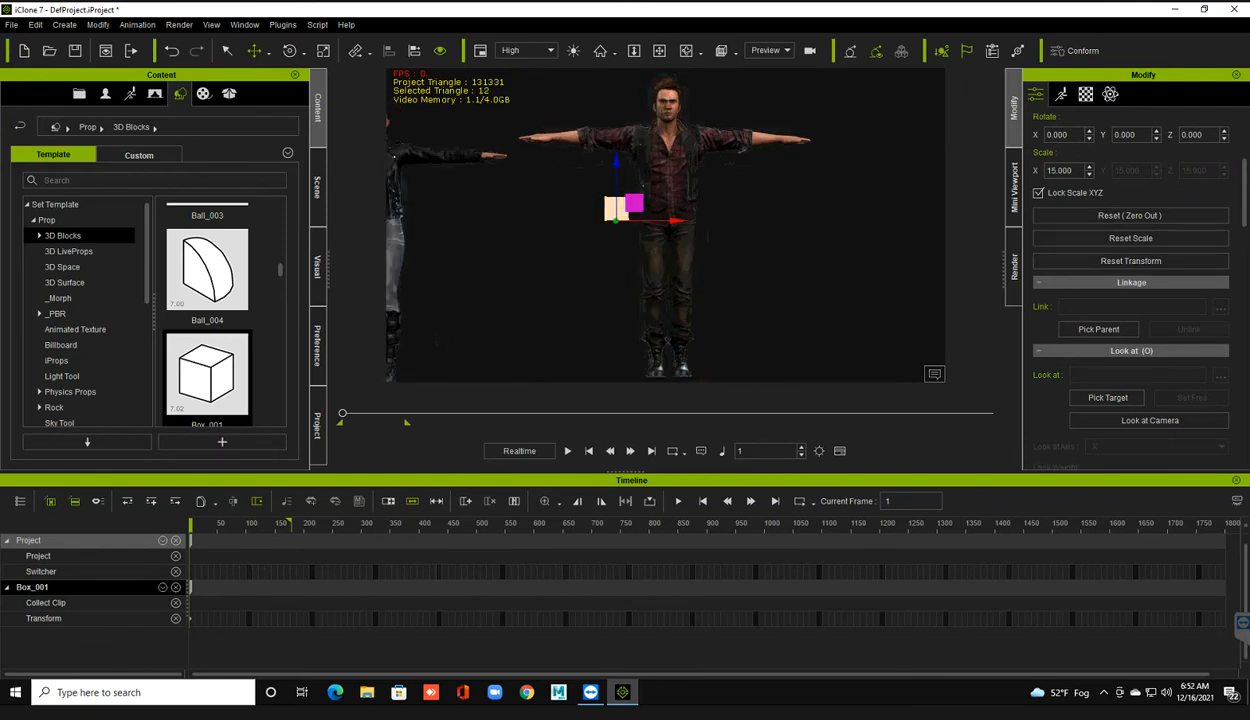
{"action": "left_click_drag", "start_coordinate": [634, 203], "coordinate": [641, 203]}
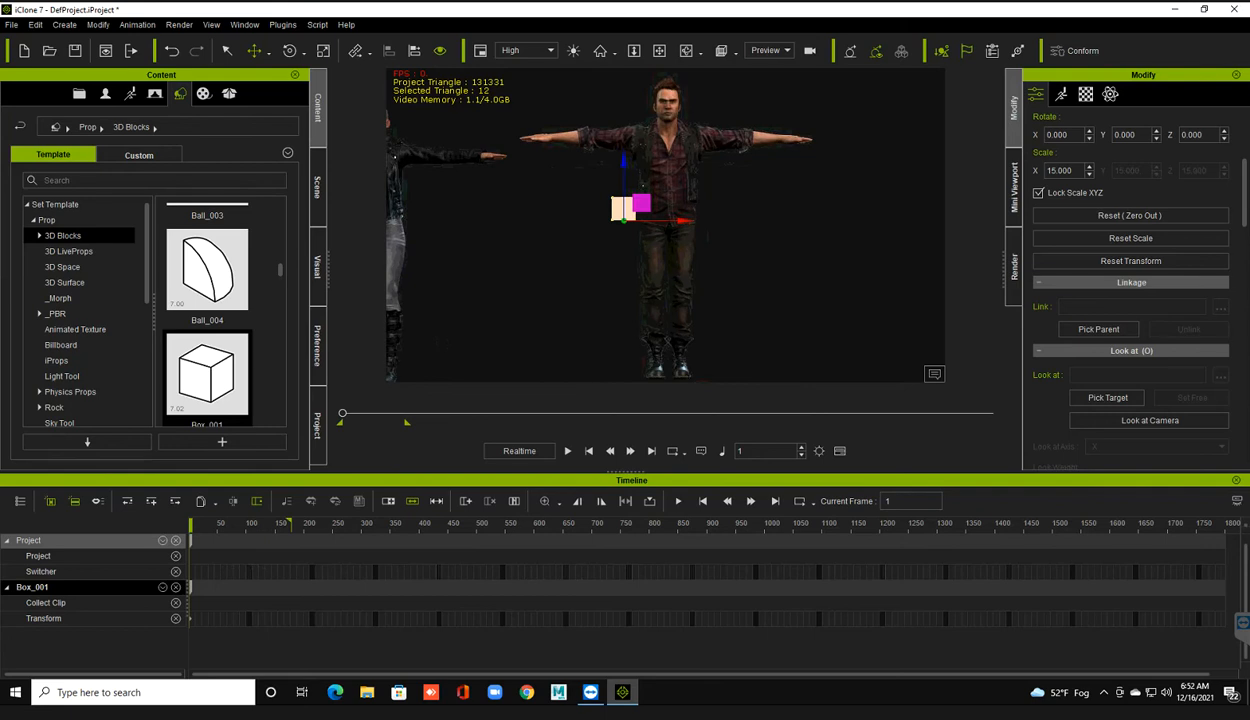
- Duplicate the box across to the other side of Zane's waist and undo the copy
{"action": "left_click_drag", "start_coordinate": [641, 204], "coordinate": [721, 204]}
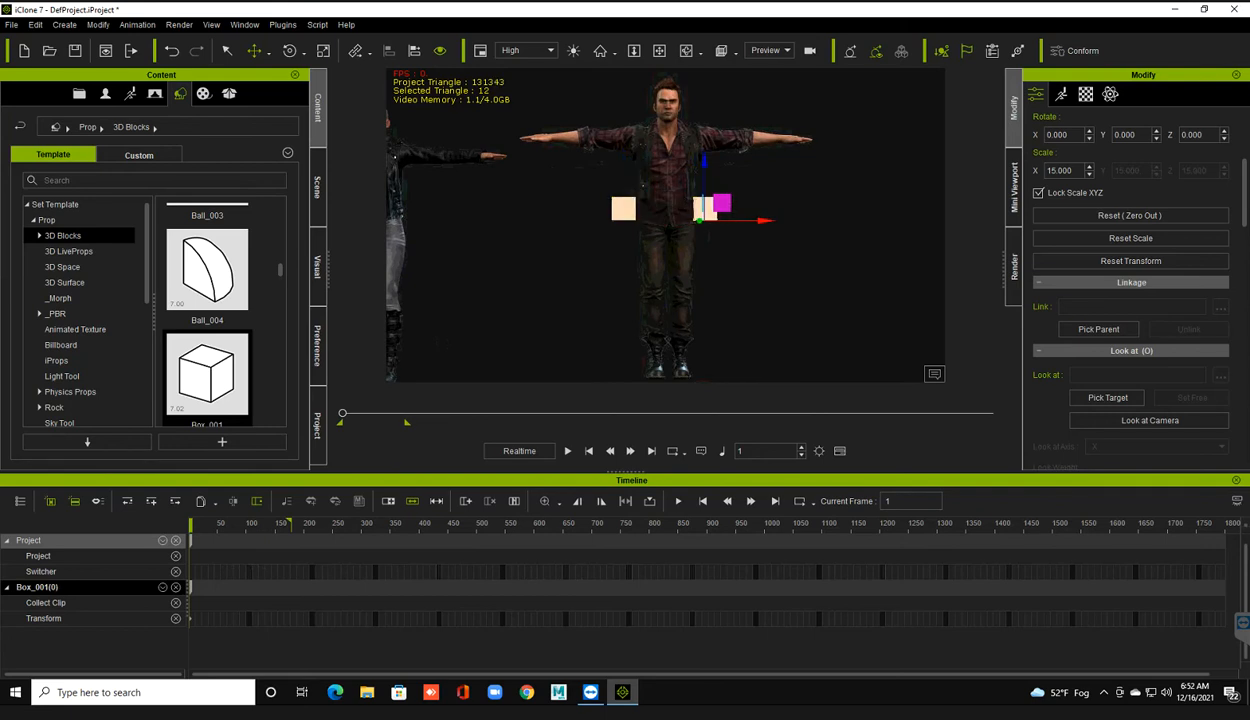
{"action": "key", "text": "ctrl+z"}
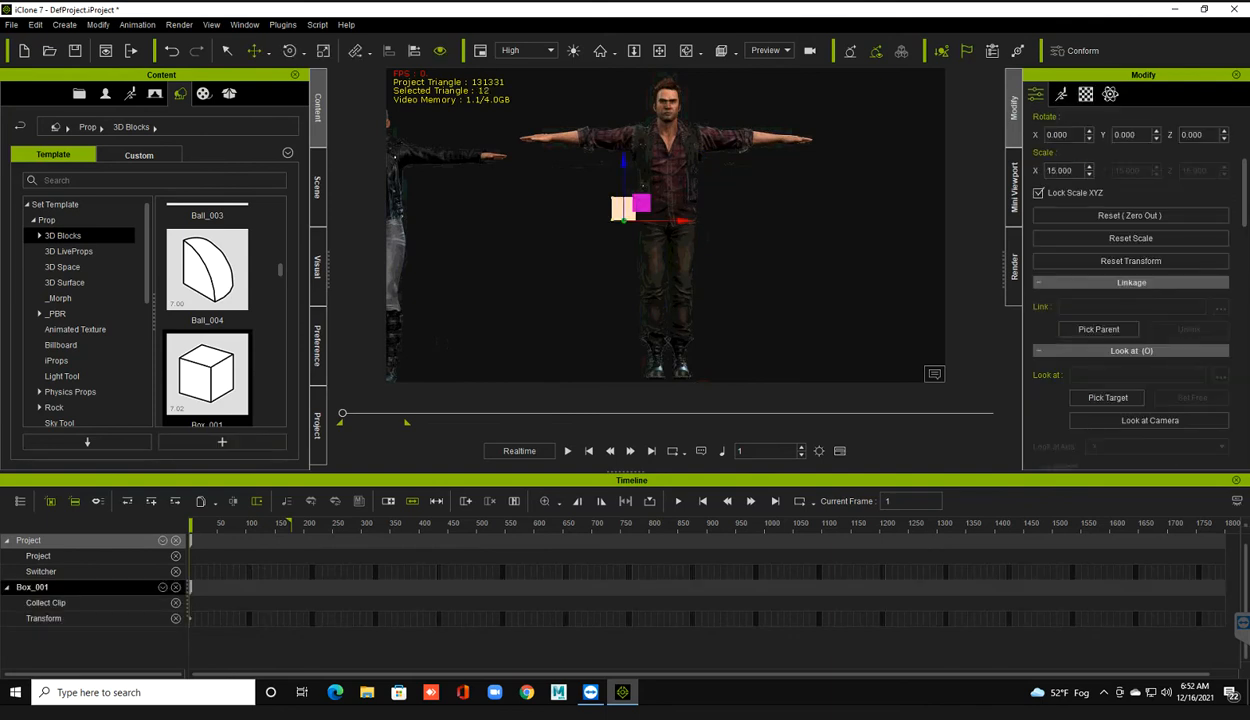
- Remove the base color texture from the box's material
{"action": "scroll", "coordinate": [1130, 280], "scroll_direction": "up", "scroll_amount": 3}
{"action": "left_click", "coordinate": [1086, 94]}
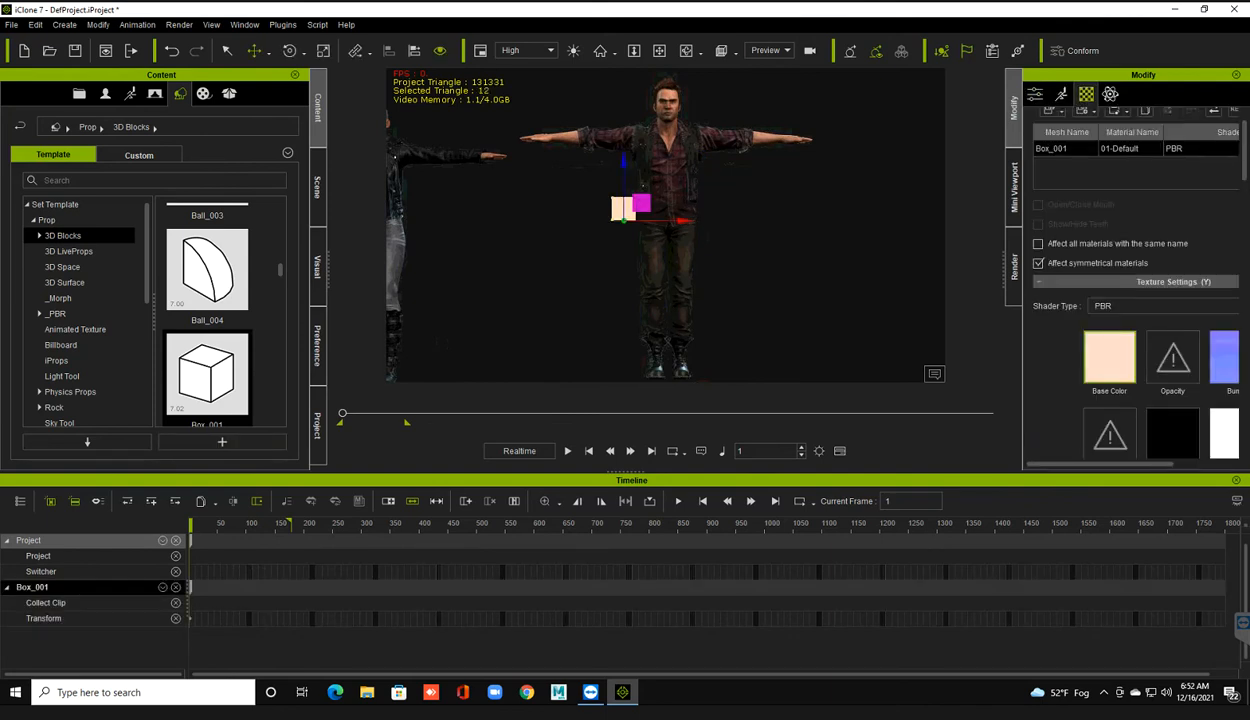
{"action": "scroll", "coordinate": [1130, 280], "scroll_direction": "down", "scroll_amount": 1}
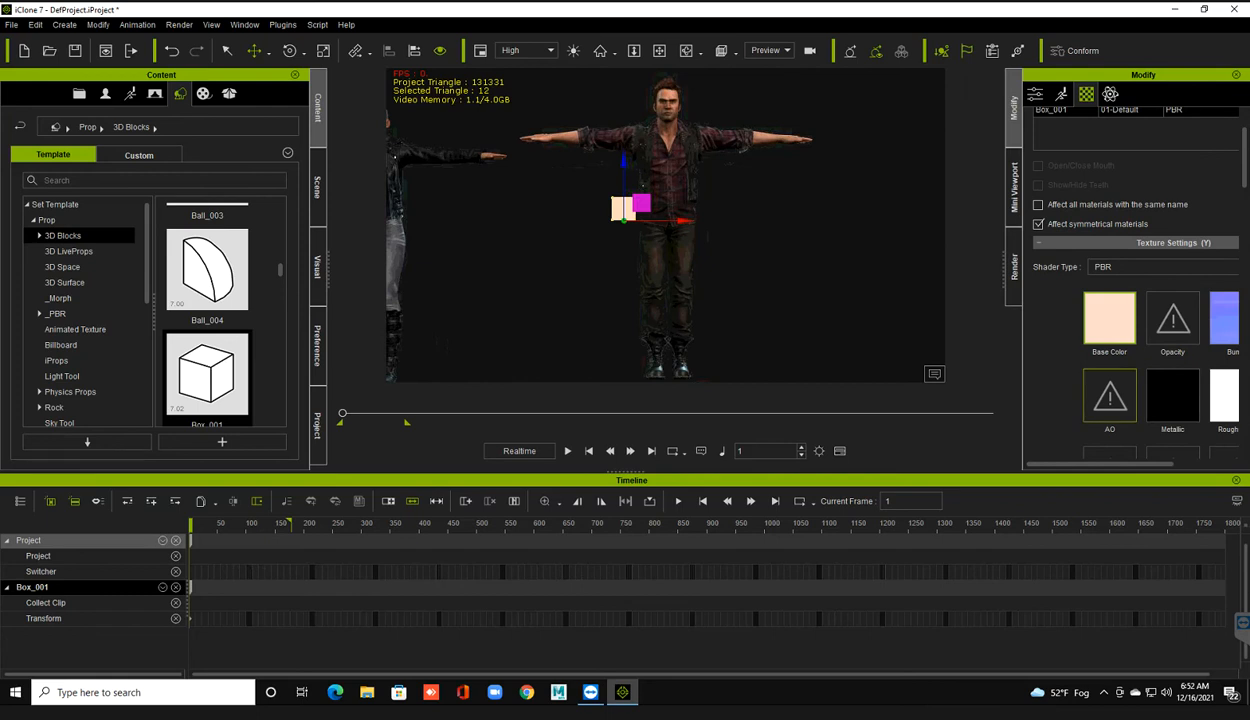
{"action": "left_click_drag", "start_coordinate": [1112, 464], "coordinate": [1166, 464]}
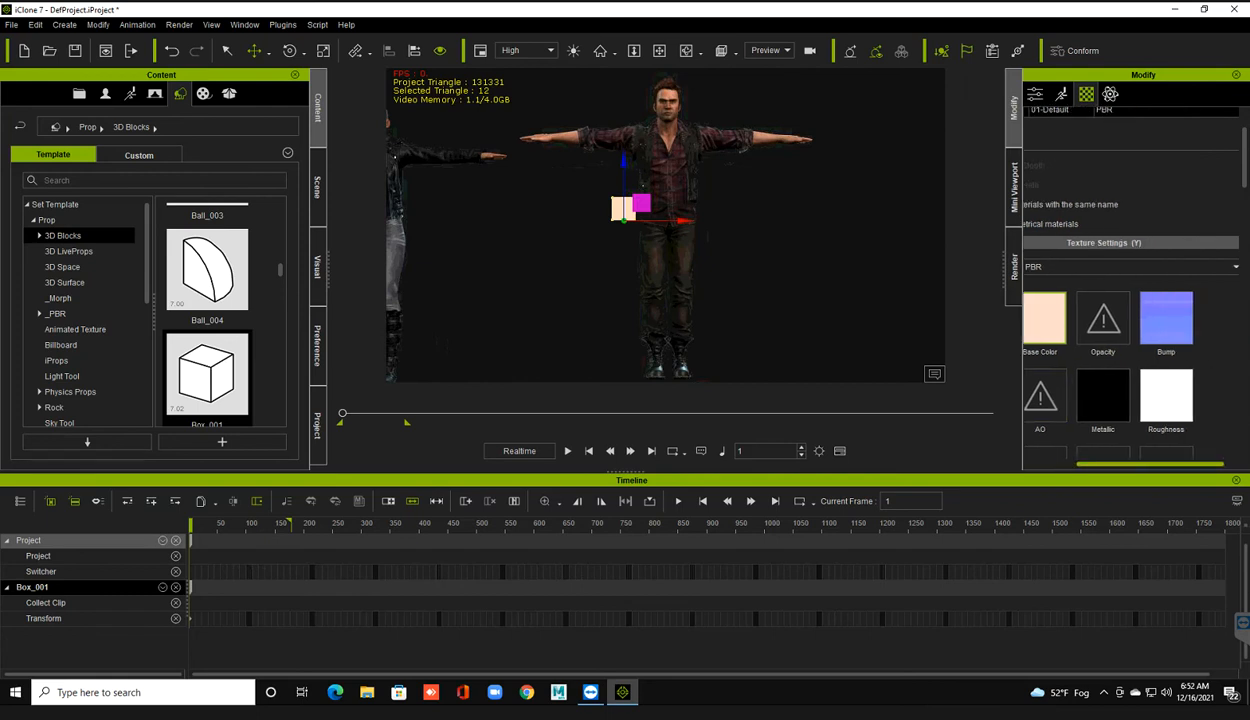
{"action": "scroll", "coordinate": [1130, 330], "scroll_direction": "down", "scroll_amount": 1}
{"action": "scroll", "coordinate": [1120, 300], "scroll_direction": "down", "scroll_amount": 1}
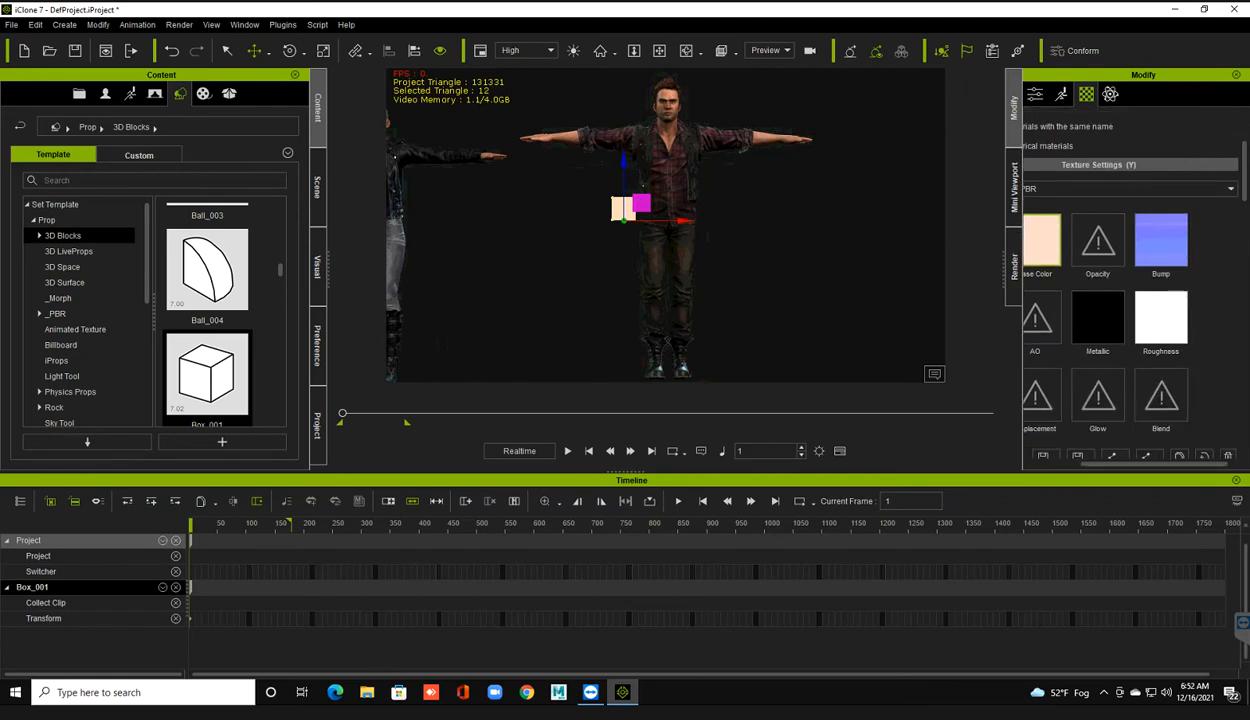
{"action": "left_click", "coordinate": [1228, 455]}
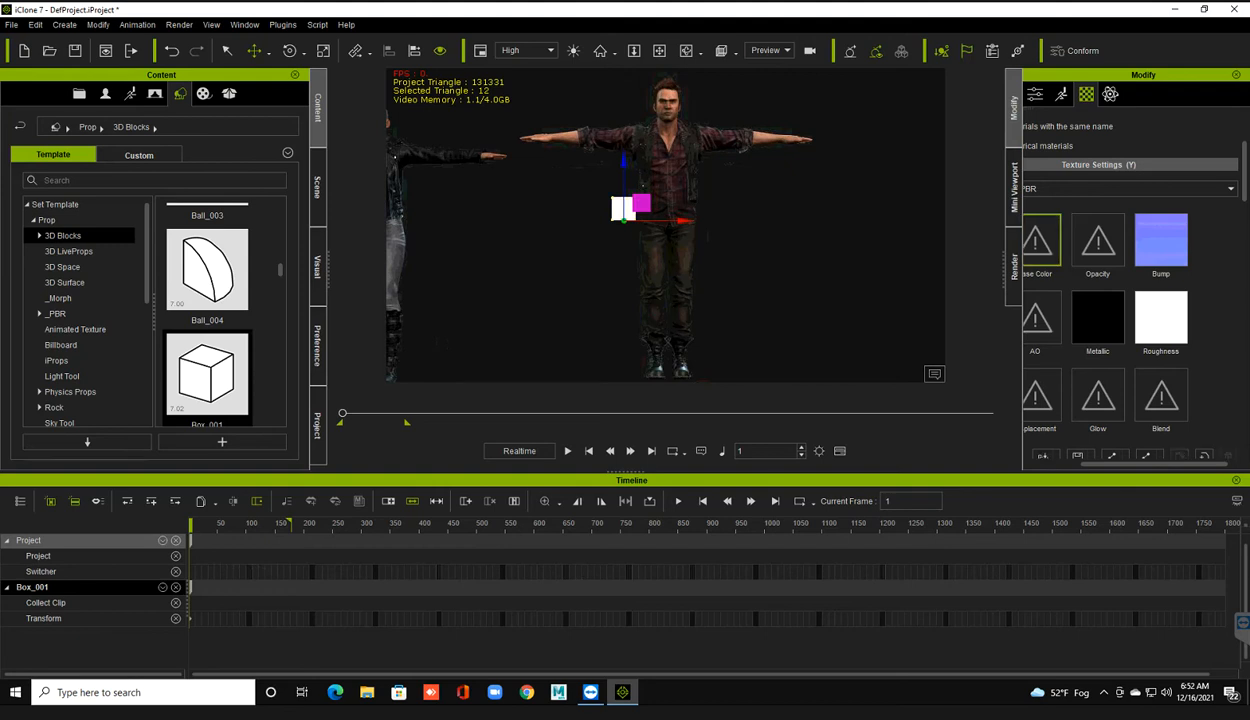
- Hide the timeline and widen the Modify panel to show the box's full material settings
{"action": "scroll", "coordinate": [1120, 300], "scroll_direction": "down", "scroll_amount": 1}
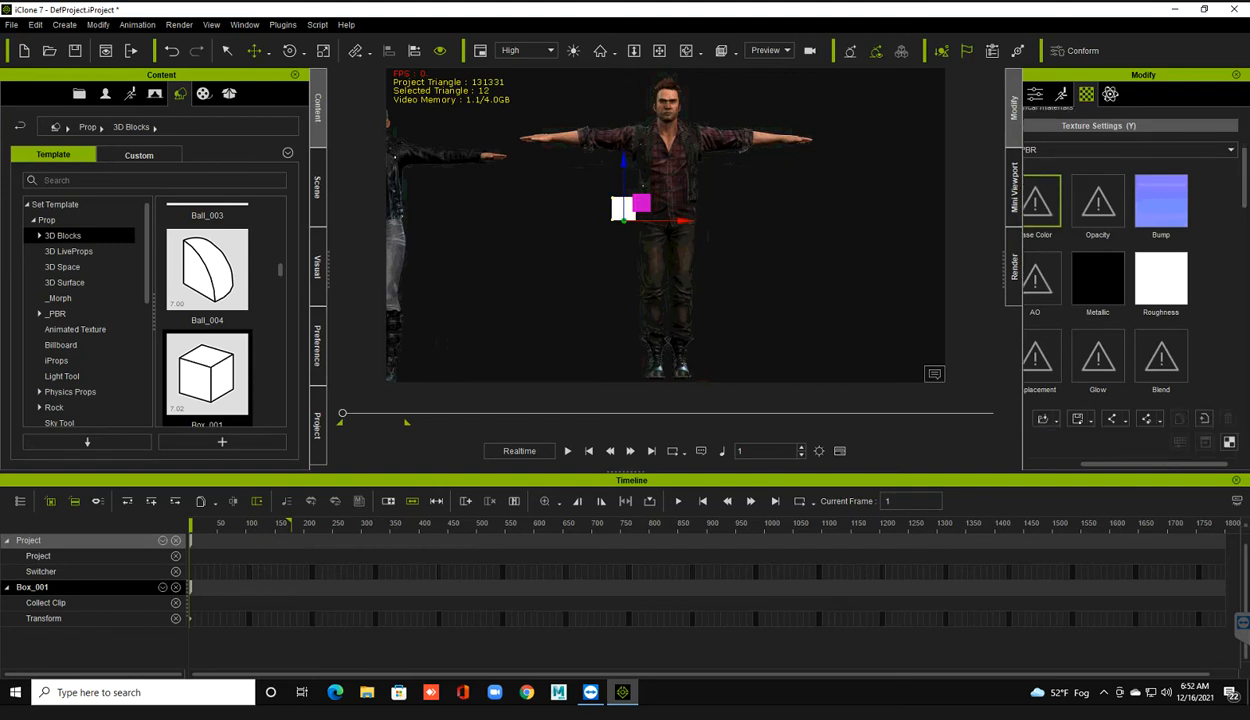
{"action": "key", "text": "F3"}
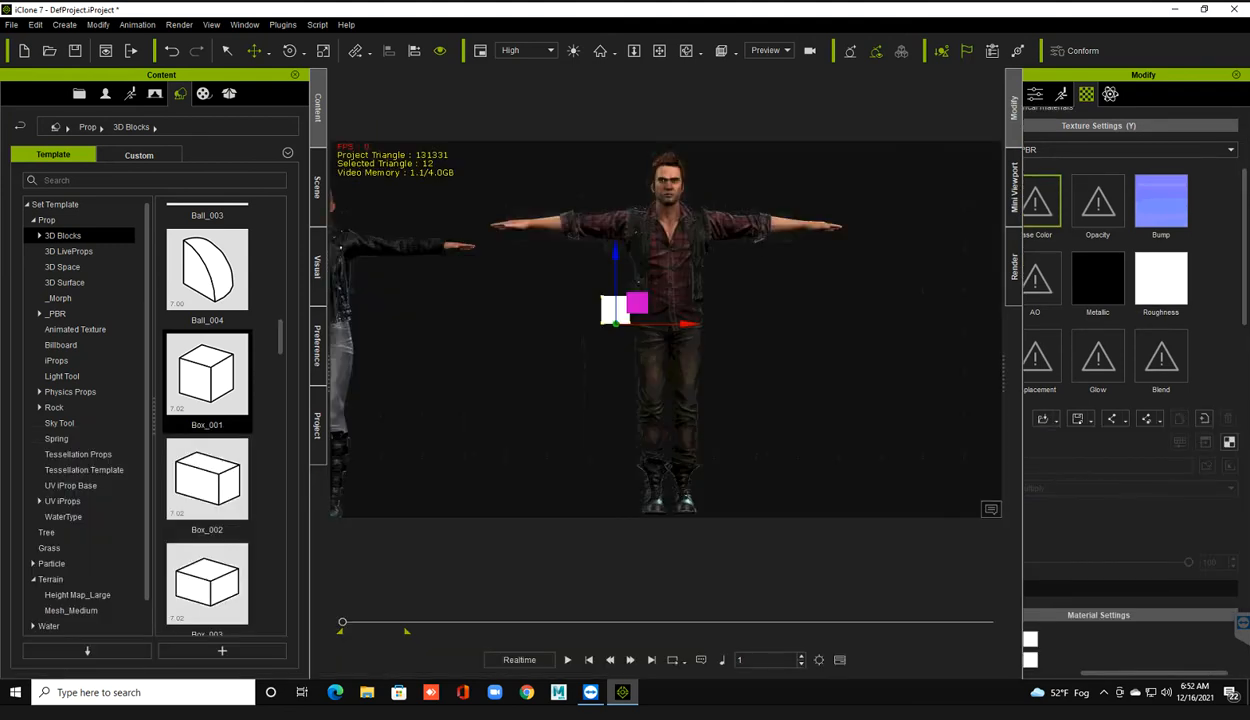
{"action": "left_click_drag", "start_coordinate": [1003, 373], "coordinate": [974, 373]}
{"action": "scroll", "coordinate": [1070, 379], "scroll_direction": "down", "scroll_amount": 1}
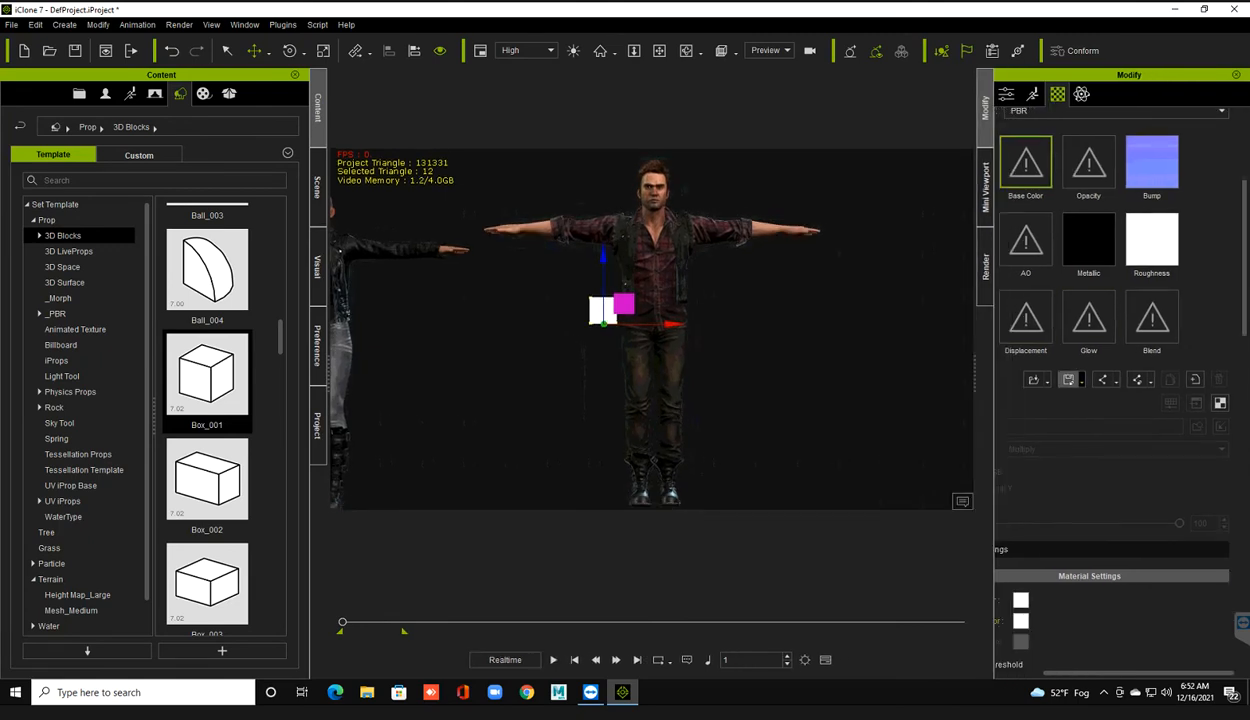
{"action": "scroll", "coordinate": [1105, 379], "scroll_direction": "down", "scroll_amount": 2}
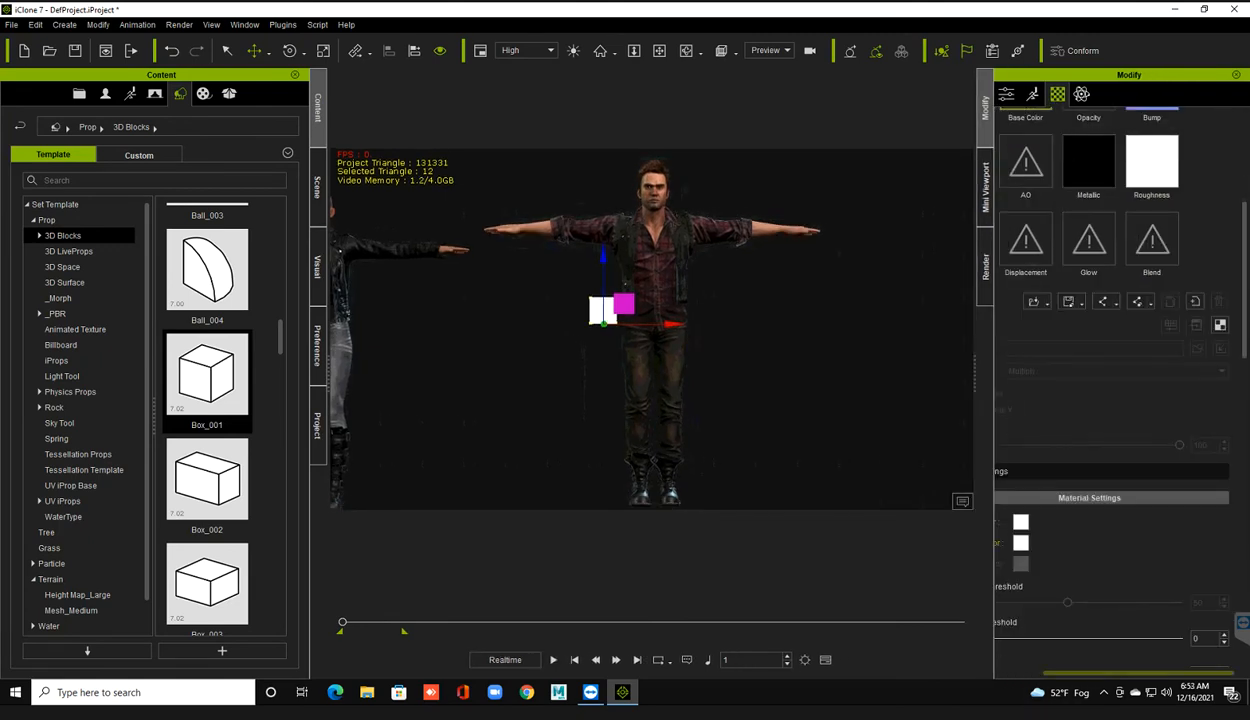
{"action": "left_click_drag", "start_coordinate": [1138, 673], "coordinate": [1117, 673]}
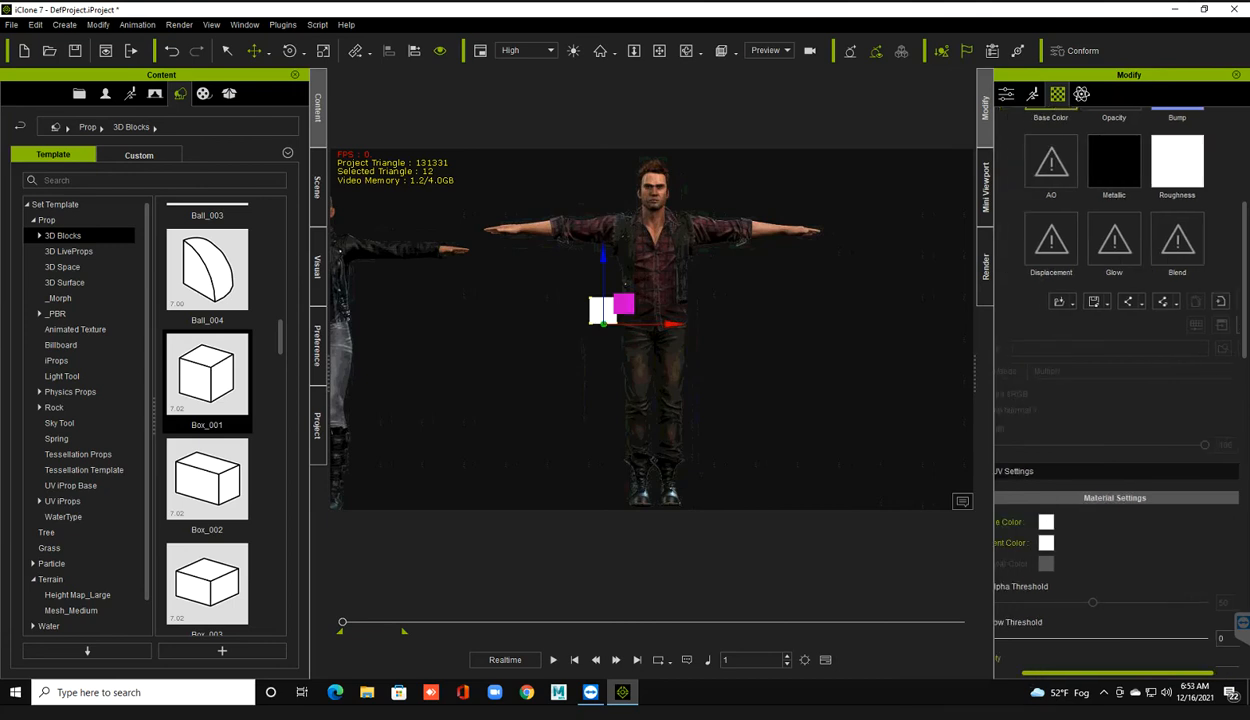
{"action": "scroll", "coordinate": [1115, 400], "scroll_direction": "down", "scroll_amount": 5}
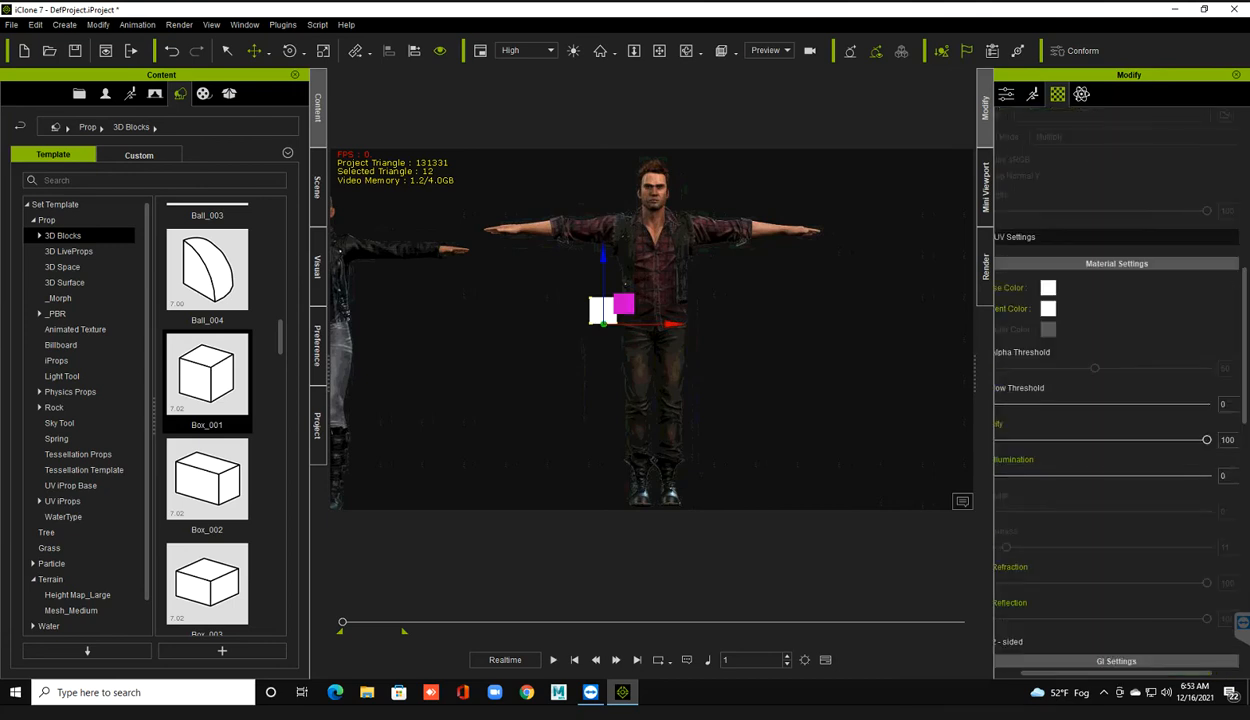
{"action": "scroll", "coordinate": [1115, 400], "scroll_direction": "down", "scroll_amount": 1}
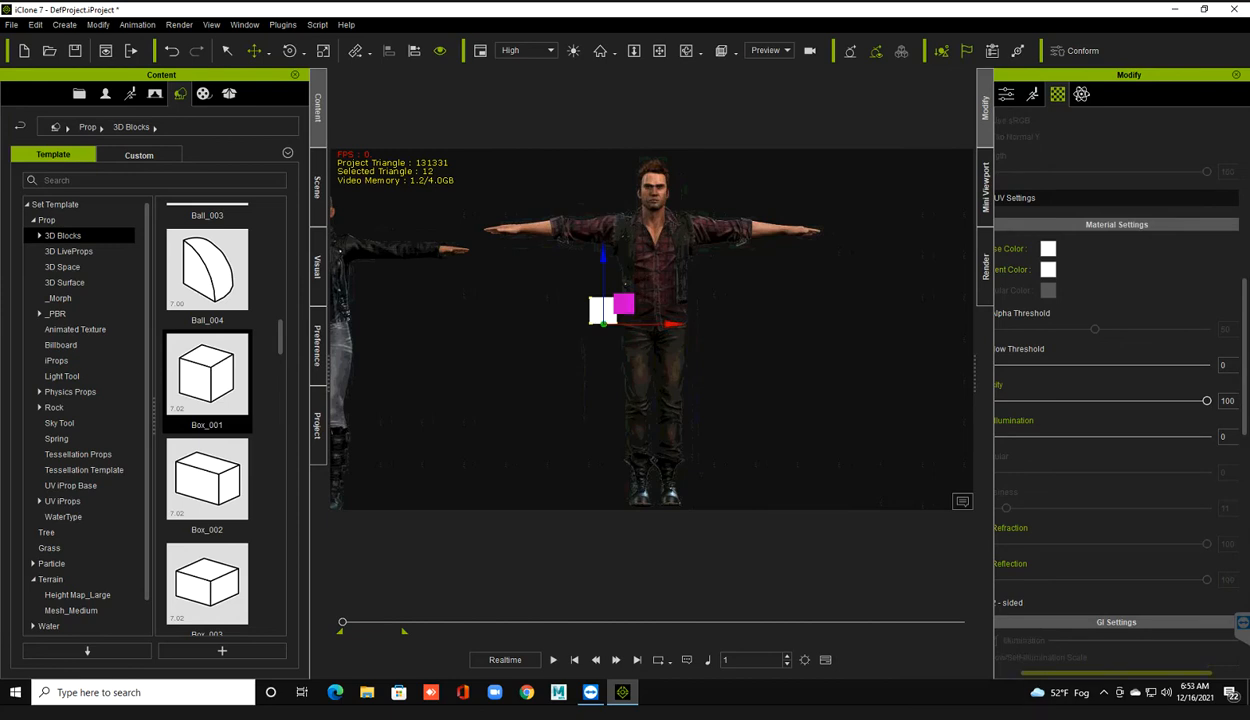
{"action": "left_click_drag", "start_coordinate": [1110, 672], "coordinate": [1085, 672]}
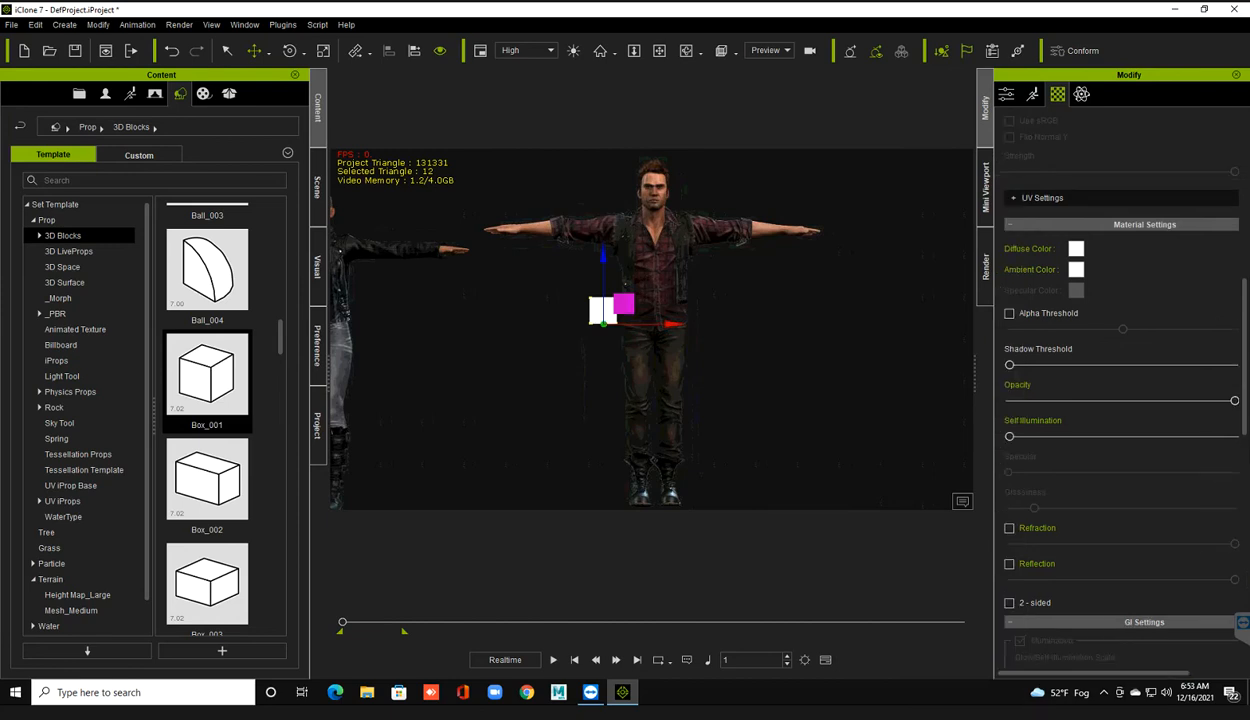
- Lower the box material's opacity to about a quarter so the box is semi-transparent
{"action": "left_click_drag", "start_coordinate": [1234, 400], "coordinate": [1187, 400]}
{"action": "scroll", "coordinate": [651, 330], "scroll_direction": "up", "scroll_amount": 3}
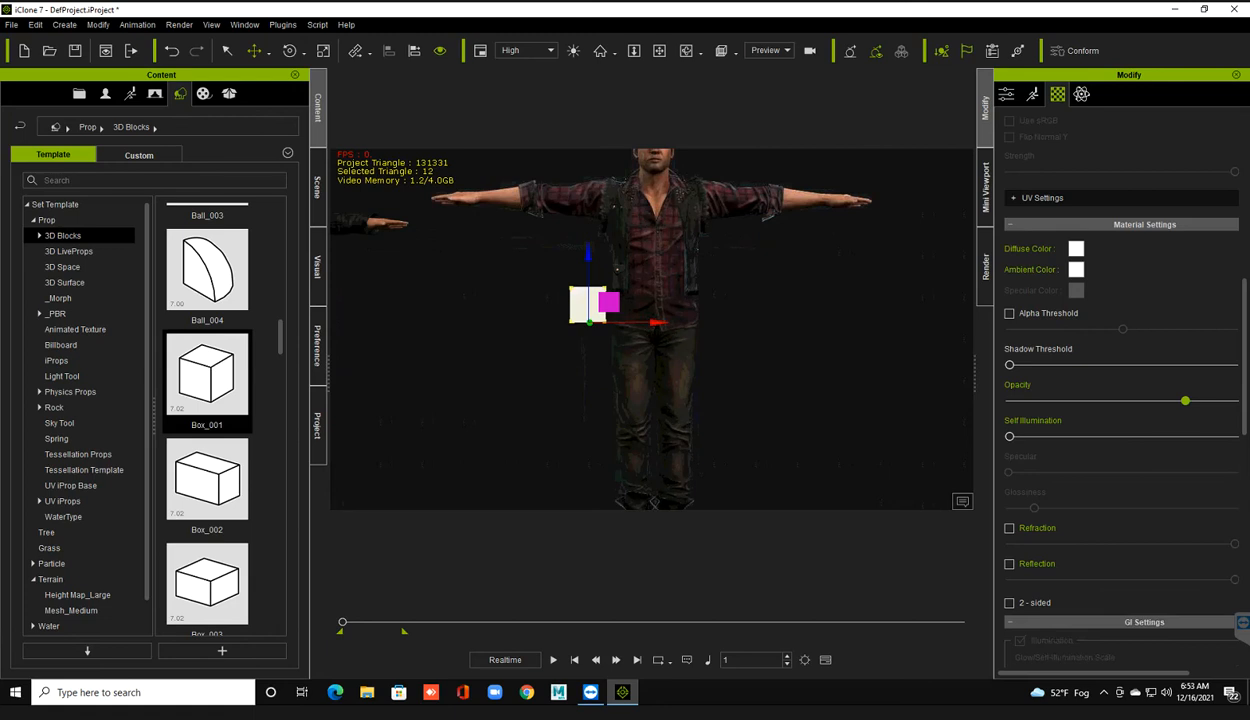
{"action": "right_click_drag", "start_coordinate": [651, 330], "coordinate": [615, 331]}
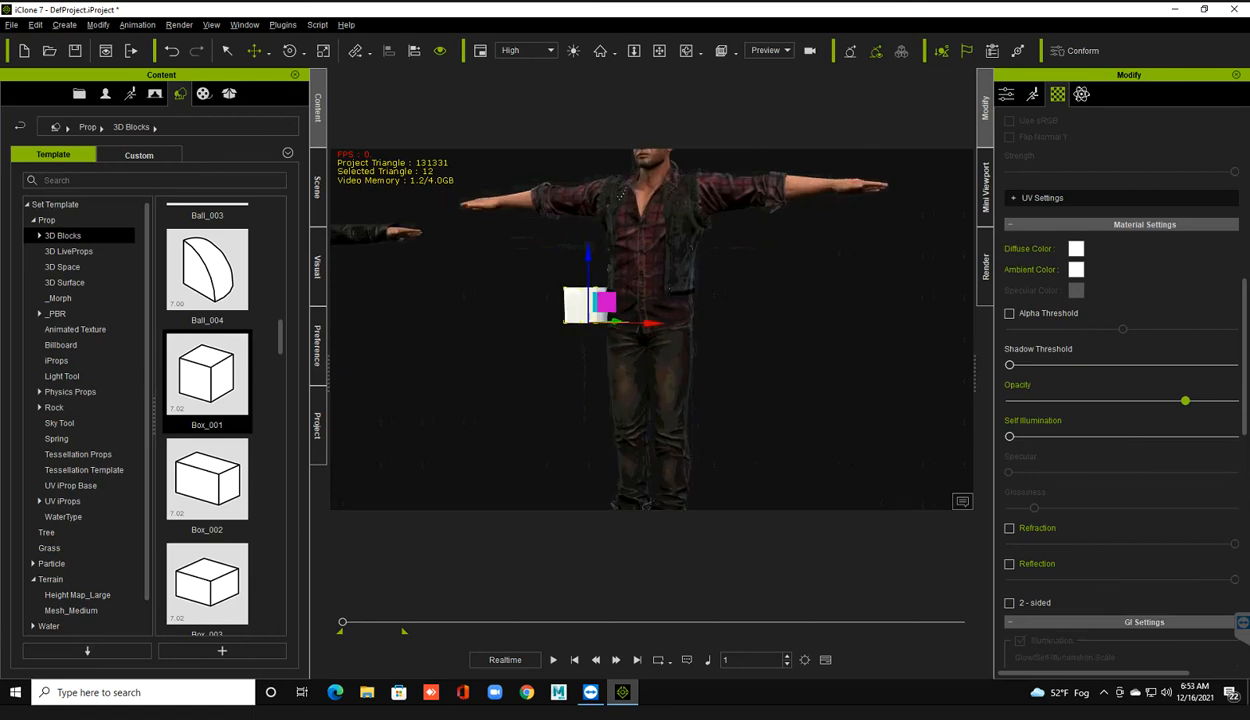
{"action": "left_click_drag", "start_coordinate": [1185, 400], "coordinate": [1061, 400]}
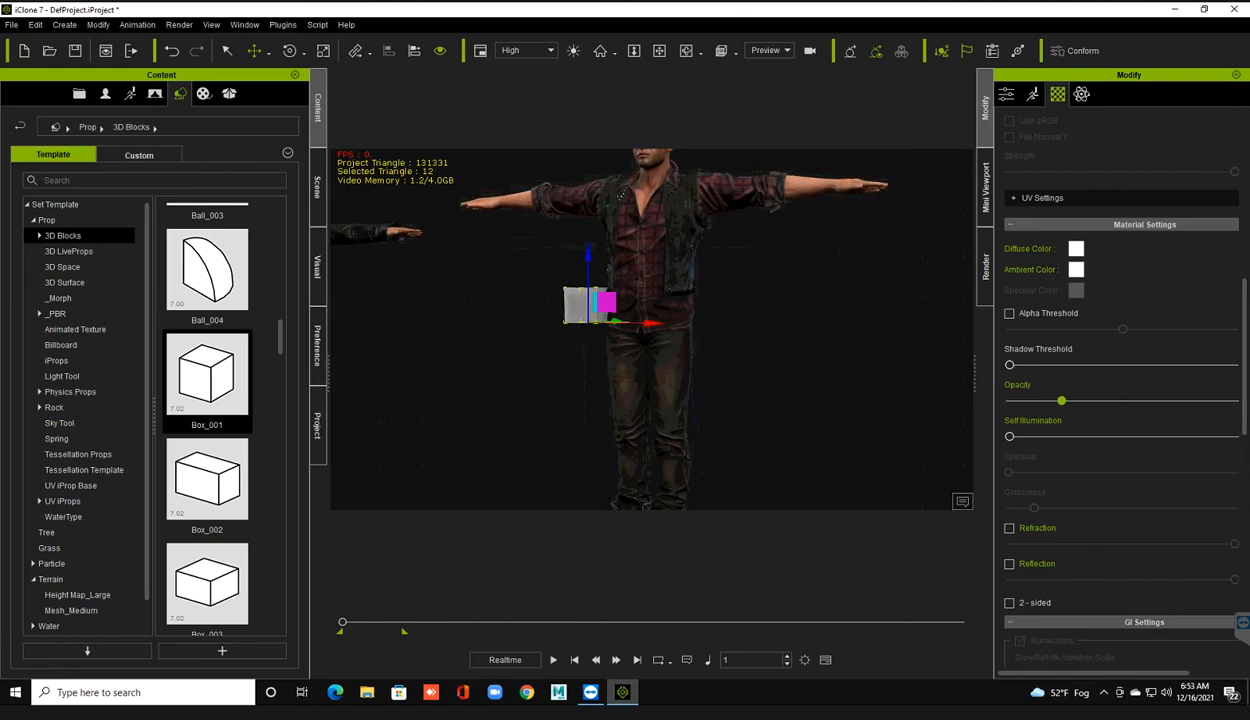
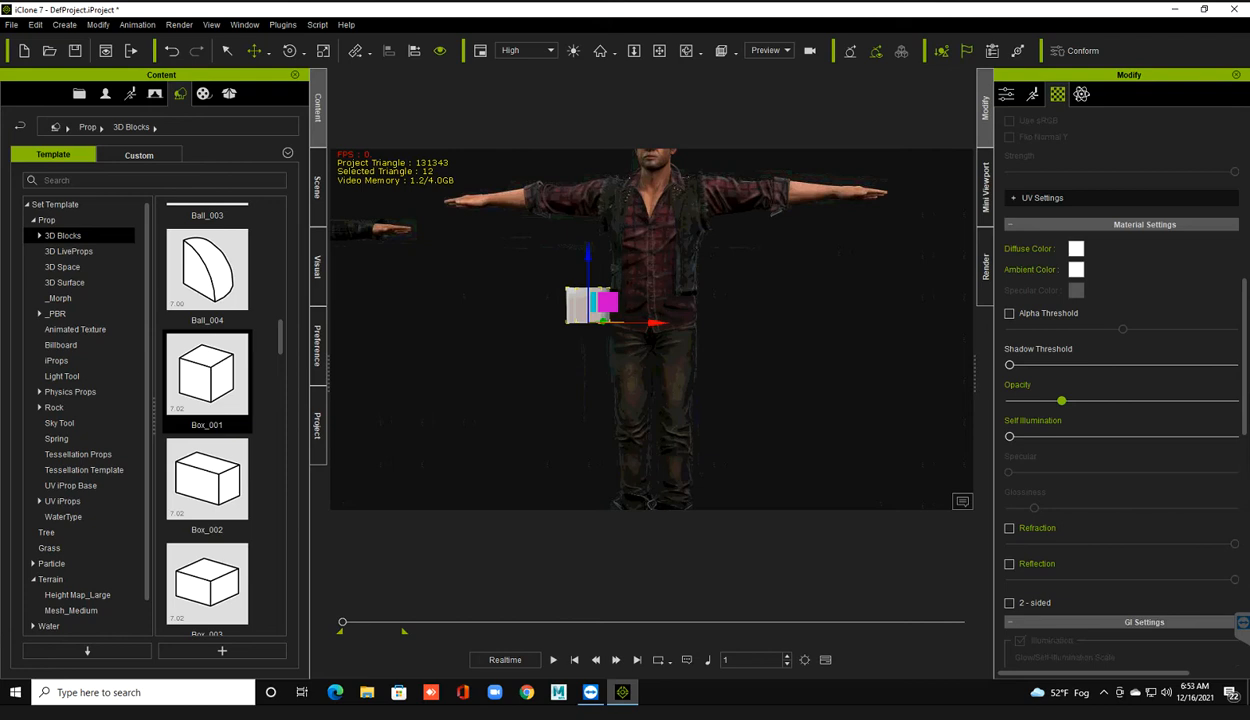
- Duplicate the semi-transparent box and place the copy on the opposite side of Zane's waist
{"action": "left_click_drag", "start_coordinate": [655, 323], "coordinate": [719, 323]}
{"action": "left_click_drag", "start_coordinate": [750, 323], "coordinate": [788, 323]}
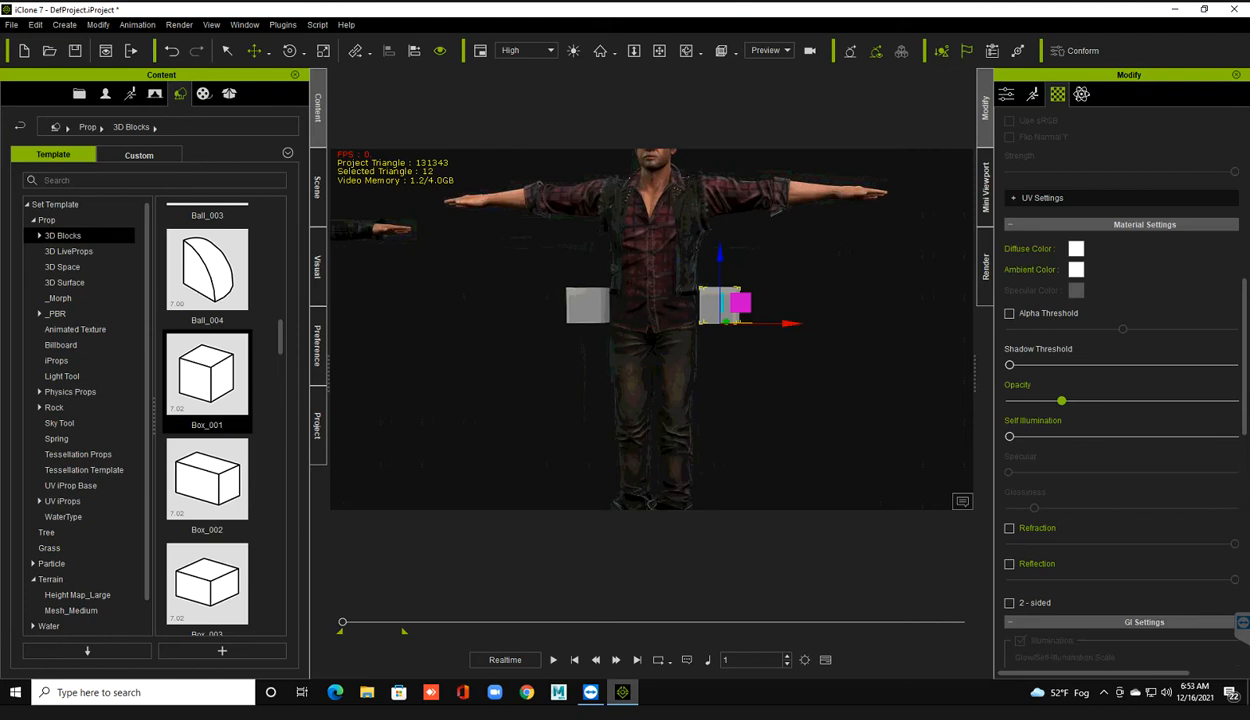
{"action": "scroll", "coordinate": [1120, 400], "scroll_direction": "up", "scroll_amount": 2}
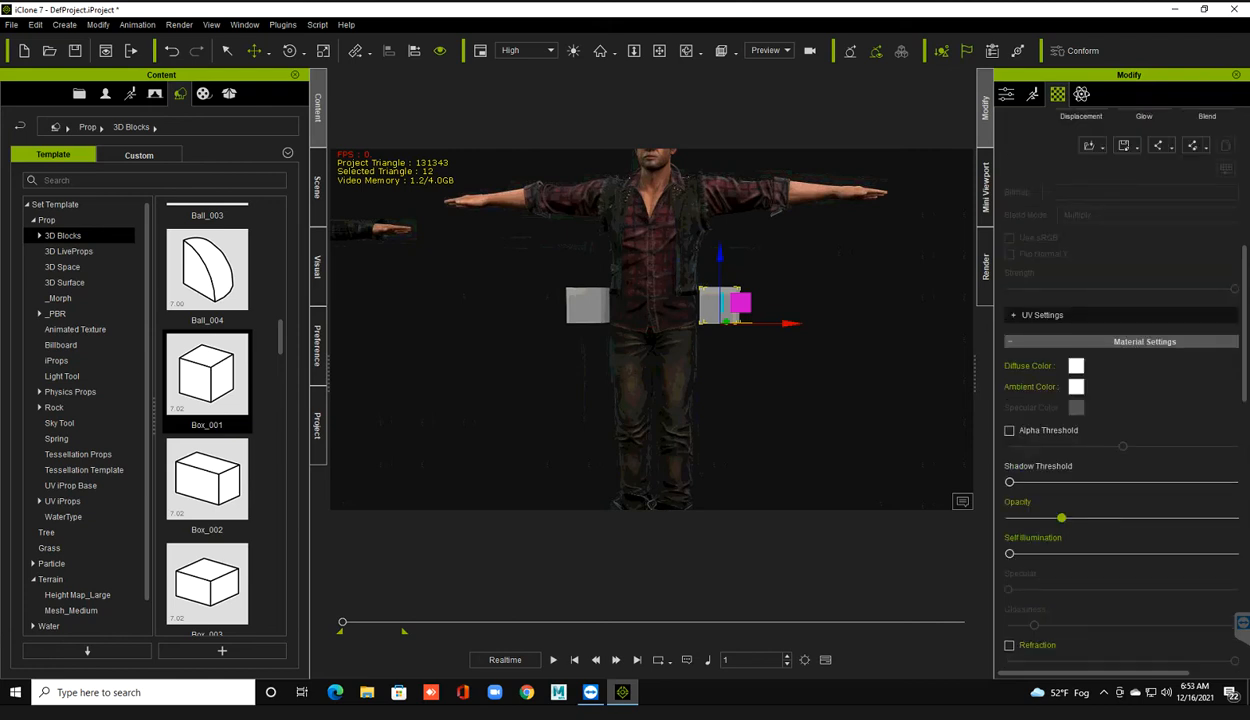
{"action": "right_click", "coordinate": [716, 297]}
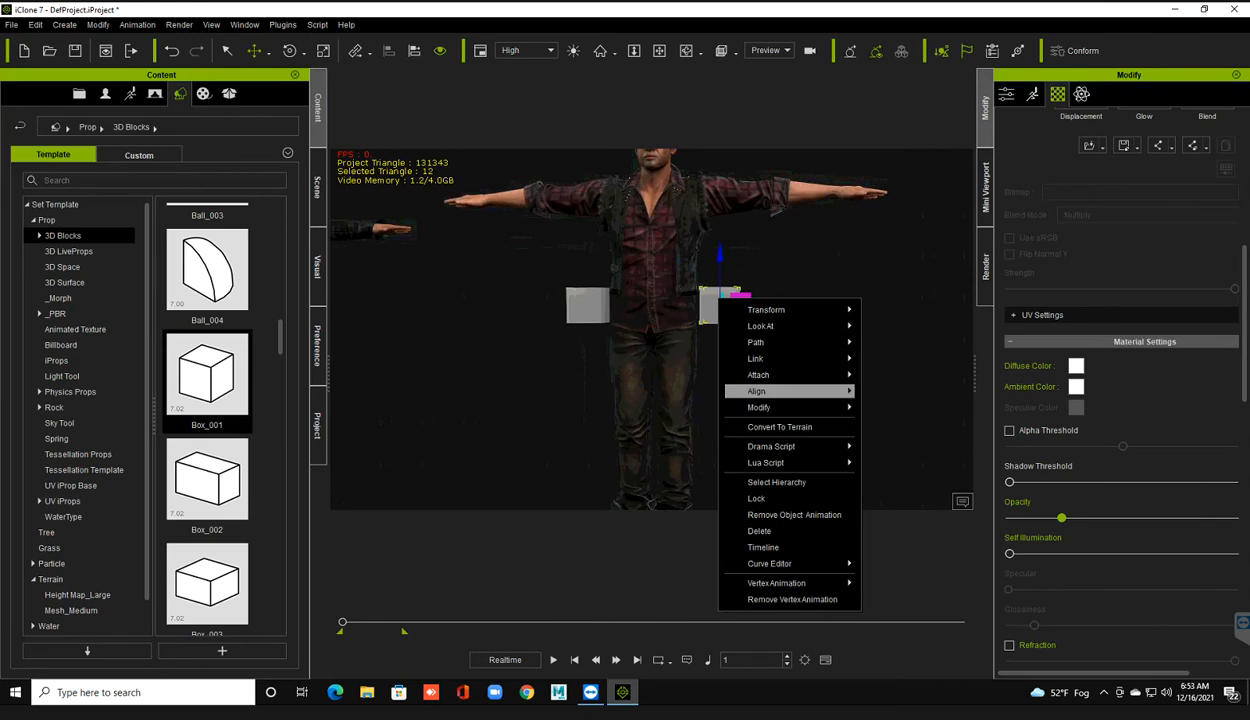
{"action": "mouse_move", "coordinate": [780, 391]}
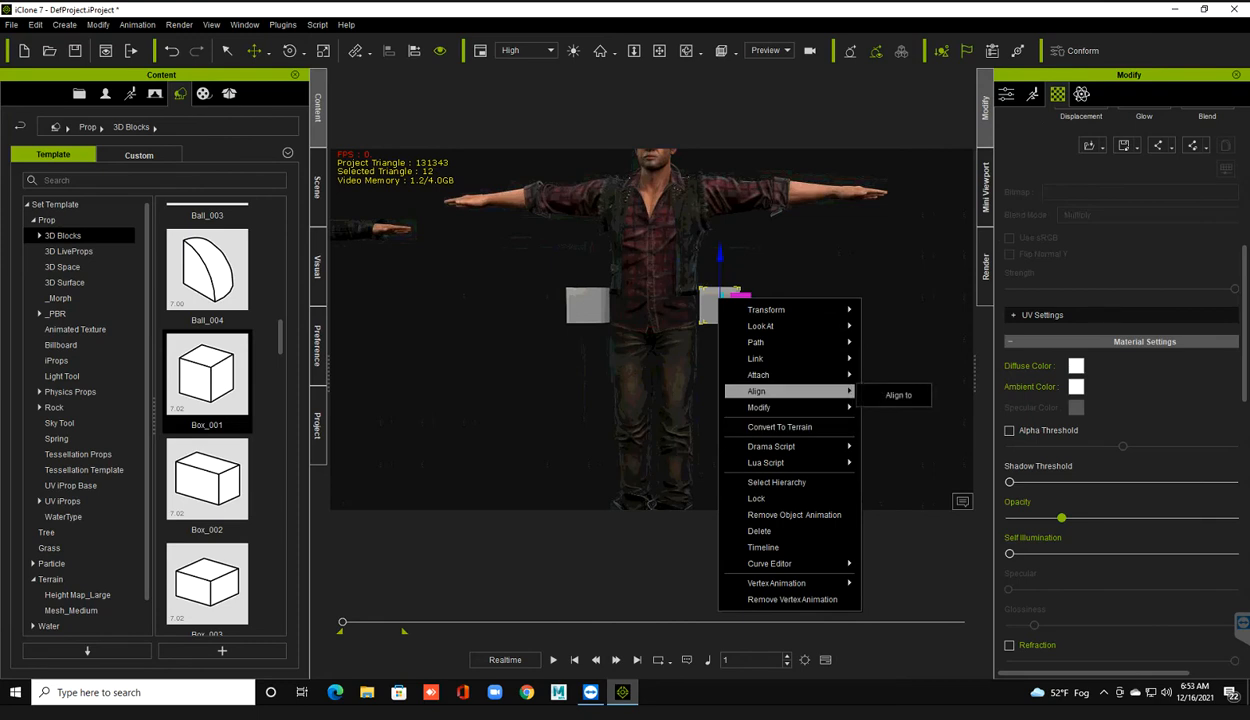
{"action": "left_click", "coordinate": [898, 395]}
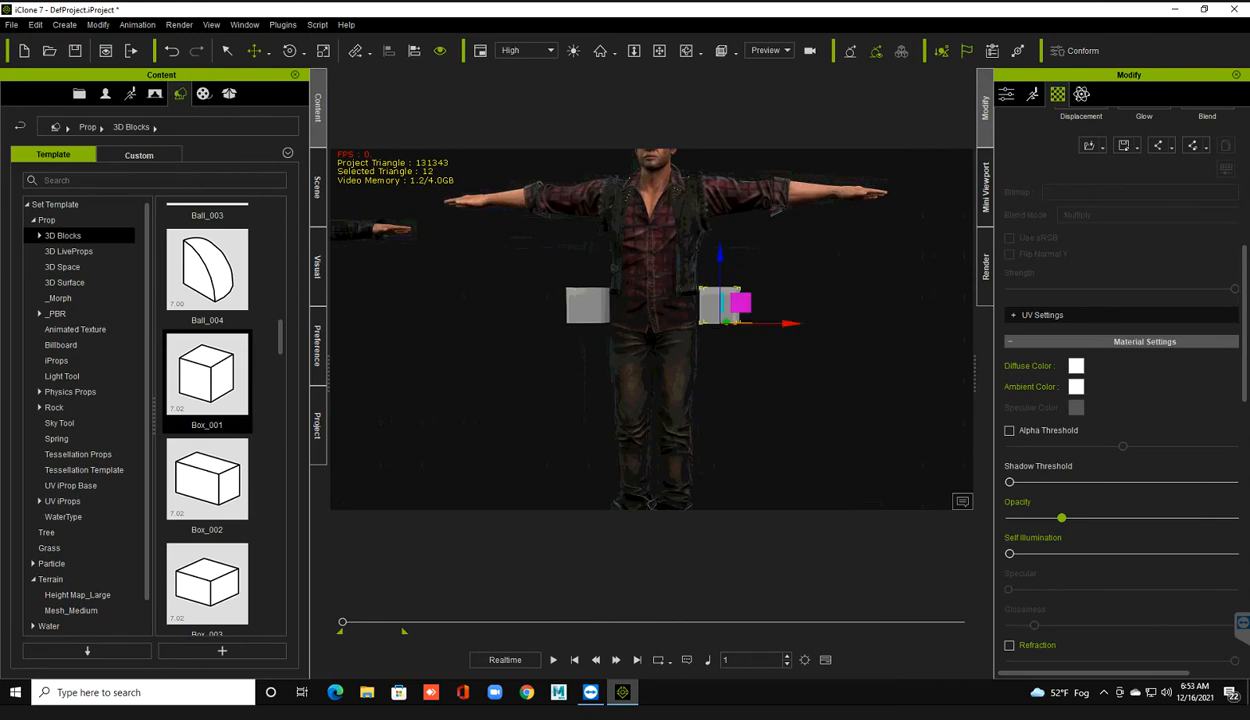
- Select both boxes and raise them together from waist height to either side of Zane's head
{"action": "left_click", "coordinate": [588, 304]}
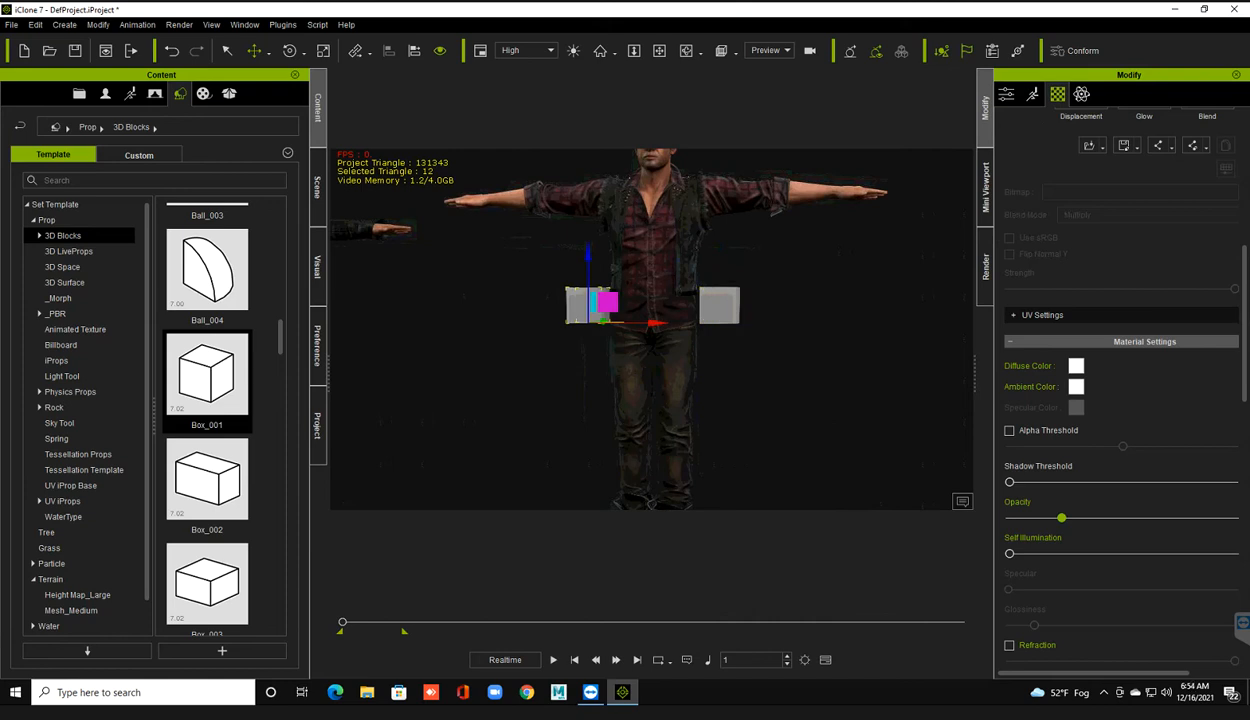
{"action": "left_click", "coordinate": [720, 305], "text": "ctrl"}
{"action": "left_click_drag", "start_coordinate": [653, 257], "coordinate": [653, 111]}
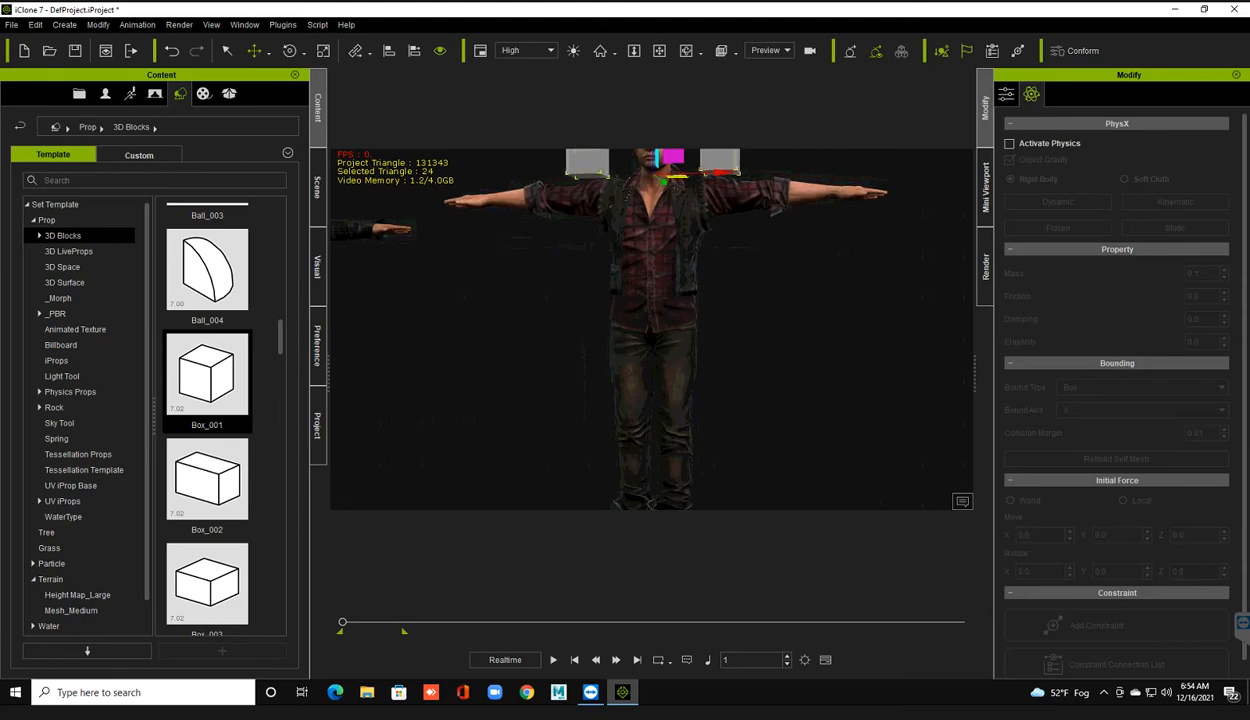
{"action": "scroll", "coordinate": [651, 329], "scroll_direction": "down", "scroll_amount": 1}
{"action": "middle_click_drag", "start_coordinate": [651, 329], "coordinate": [651, 387]}
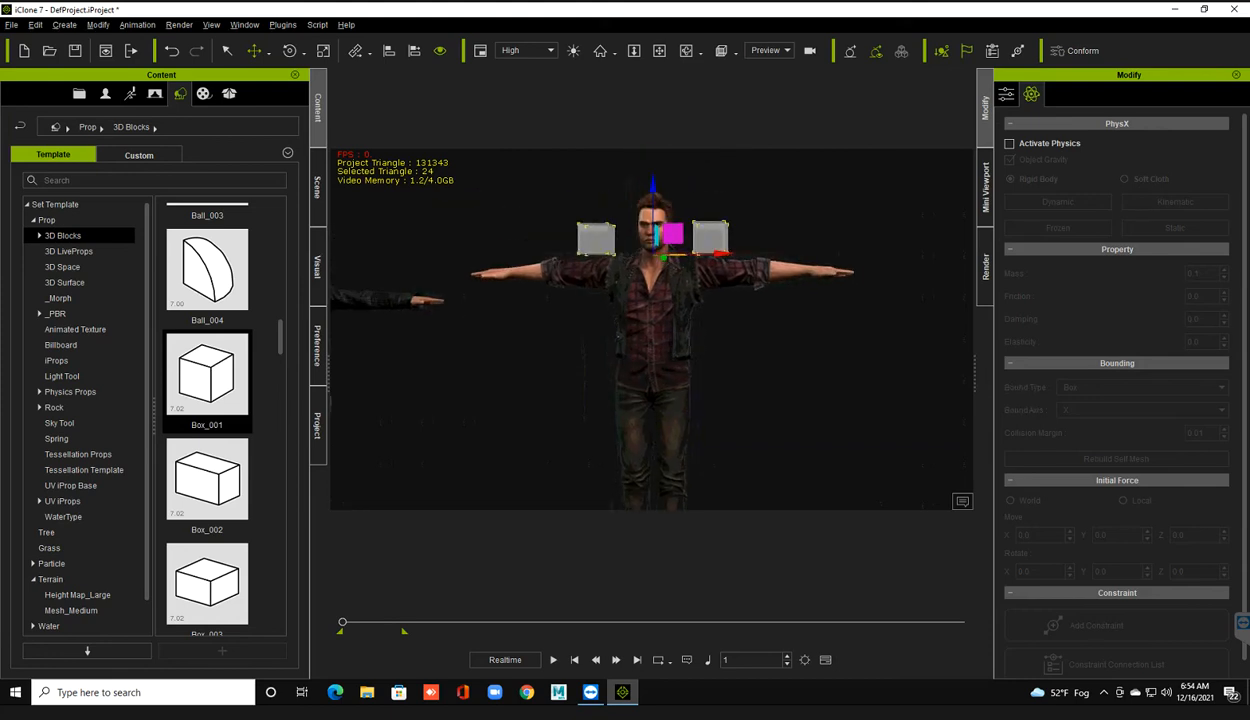
{"action": "right_click_drag", "start_coordinate": [651, 387], "coordinate": [643, 387]}
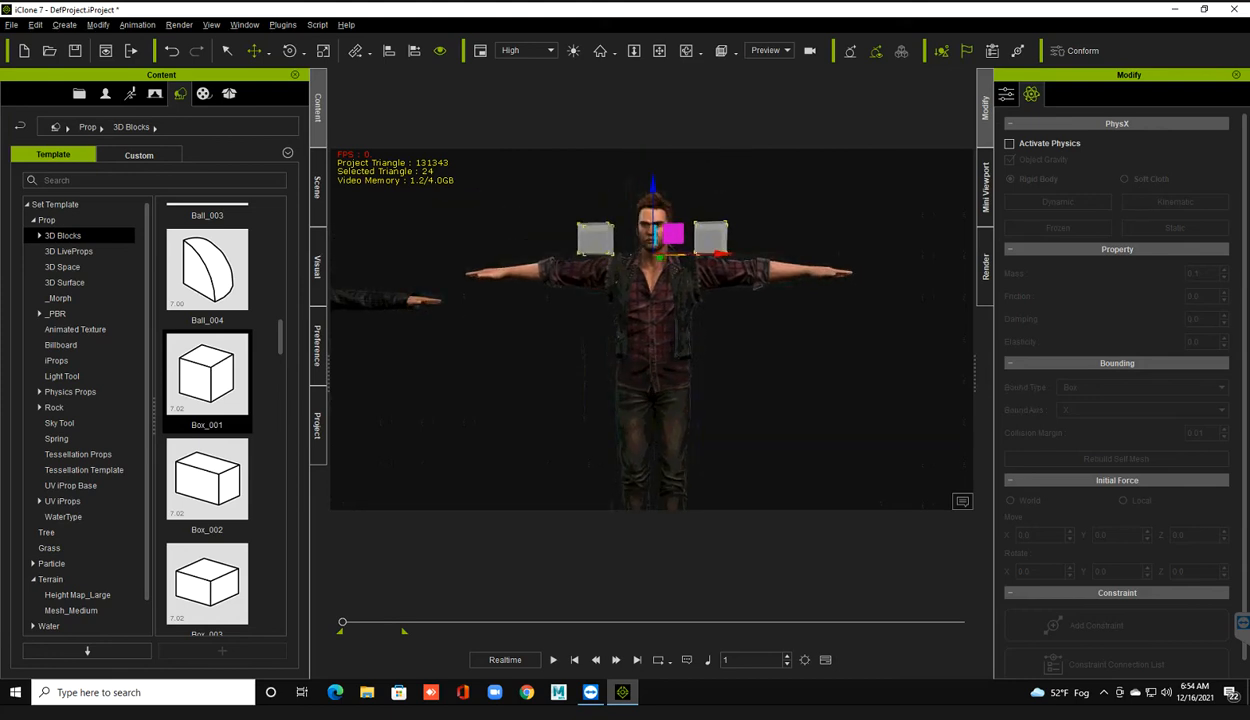
- Attach the box on Jade's side to Zane's right upper arm bone, CC_Base_R_UpperarmTwist01
{"action": "left_click", "coordinate": [595, 239]}
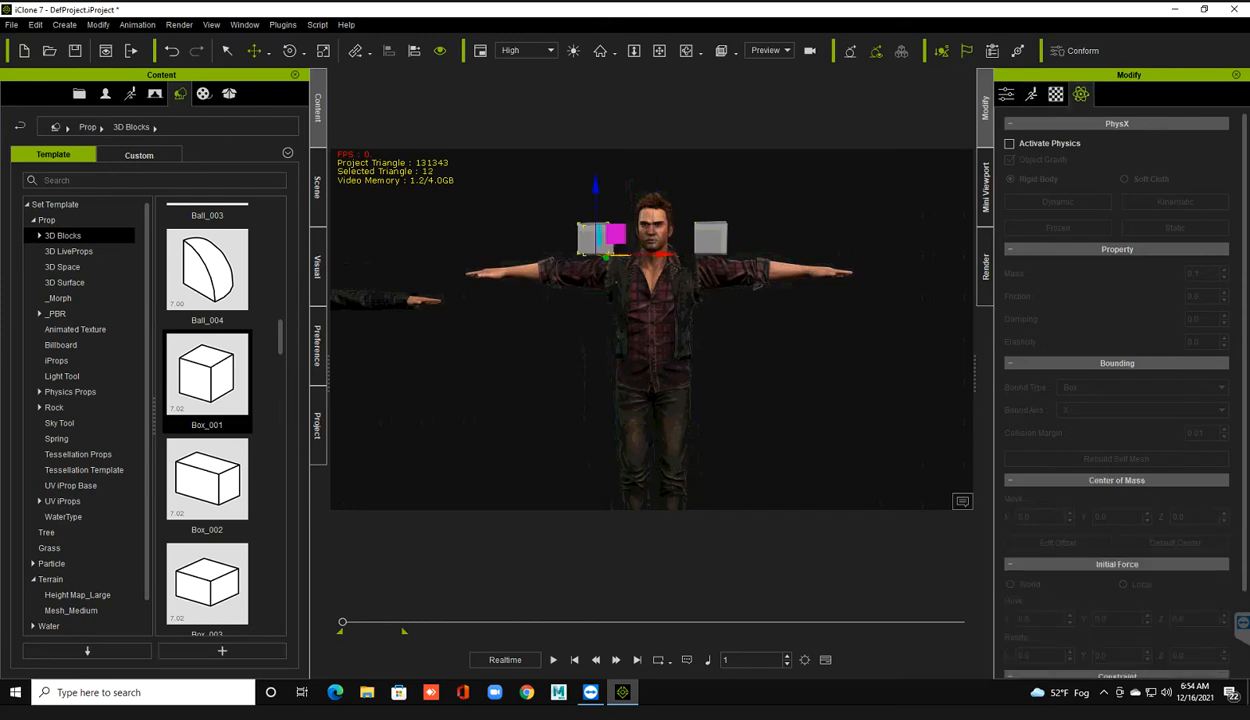
{"action": "left_click", "coordinate": [652, 300]}
{"action": "left_click", "coordinate": [595, 239]}
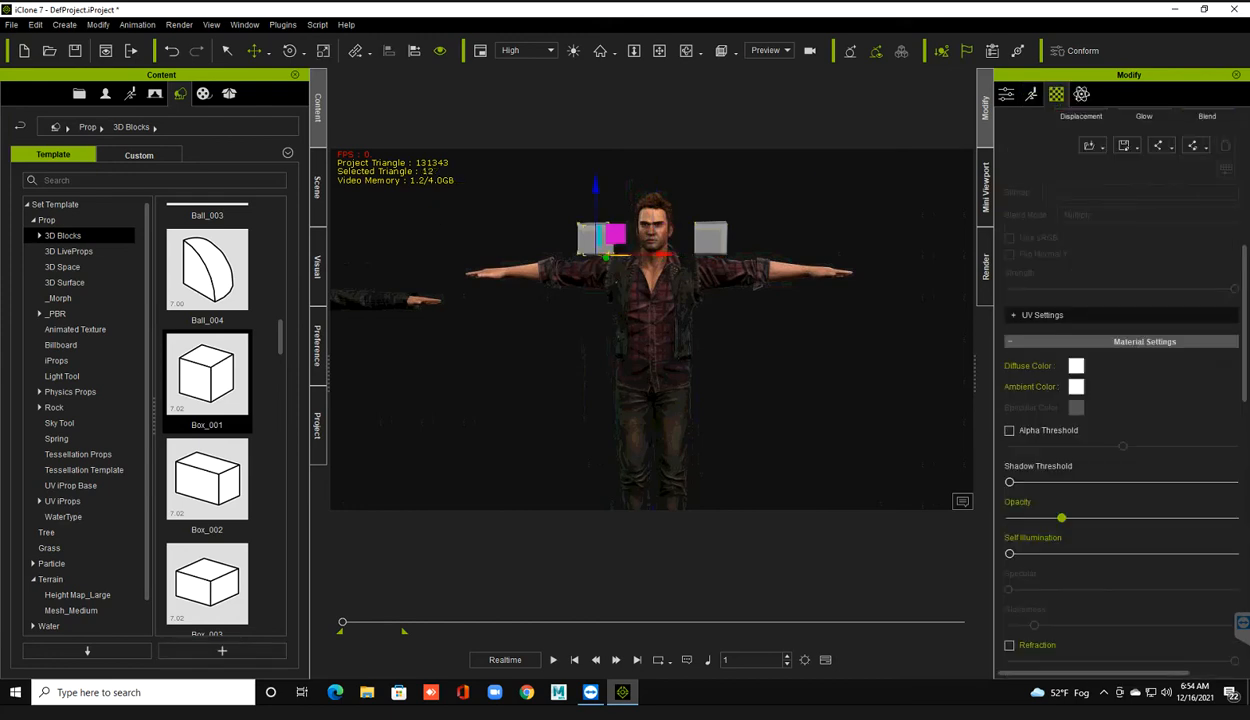
{"action": "right_click", "coordinate": [621, 291]}
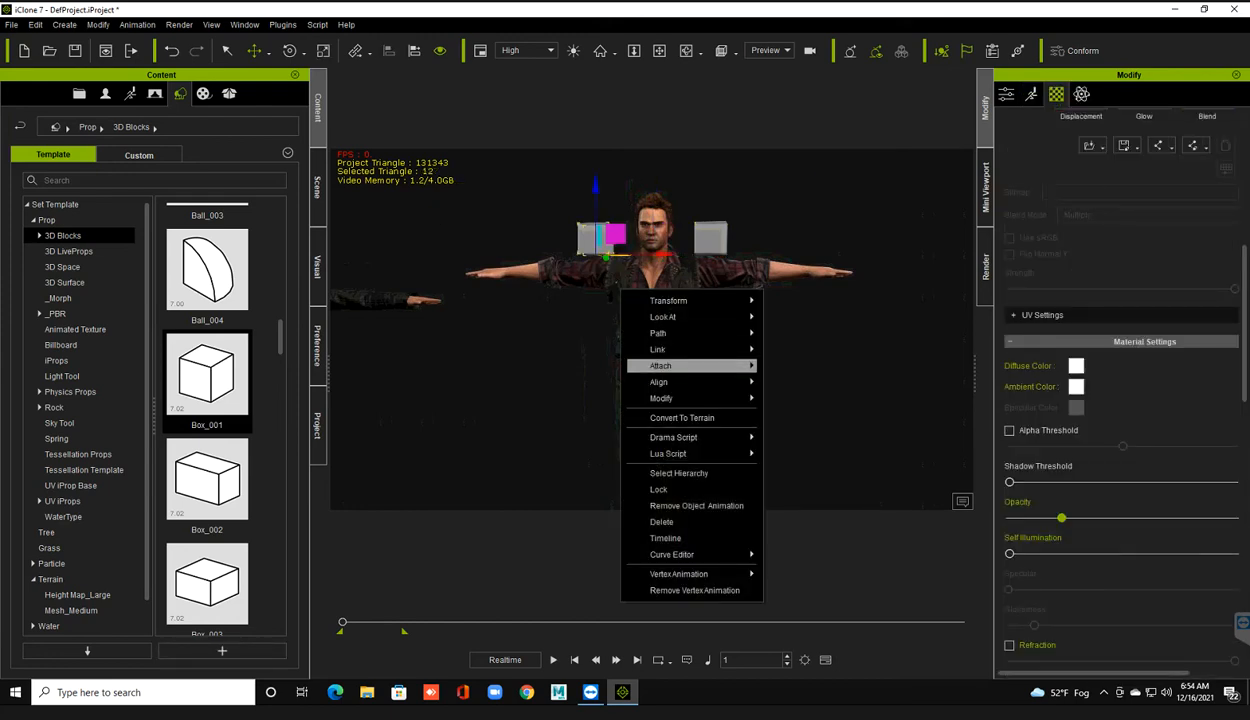
{"action": "mouse_move", "coordinate": [690, 382]}
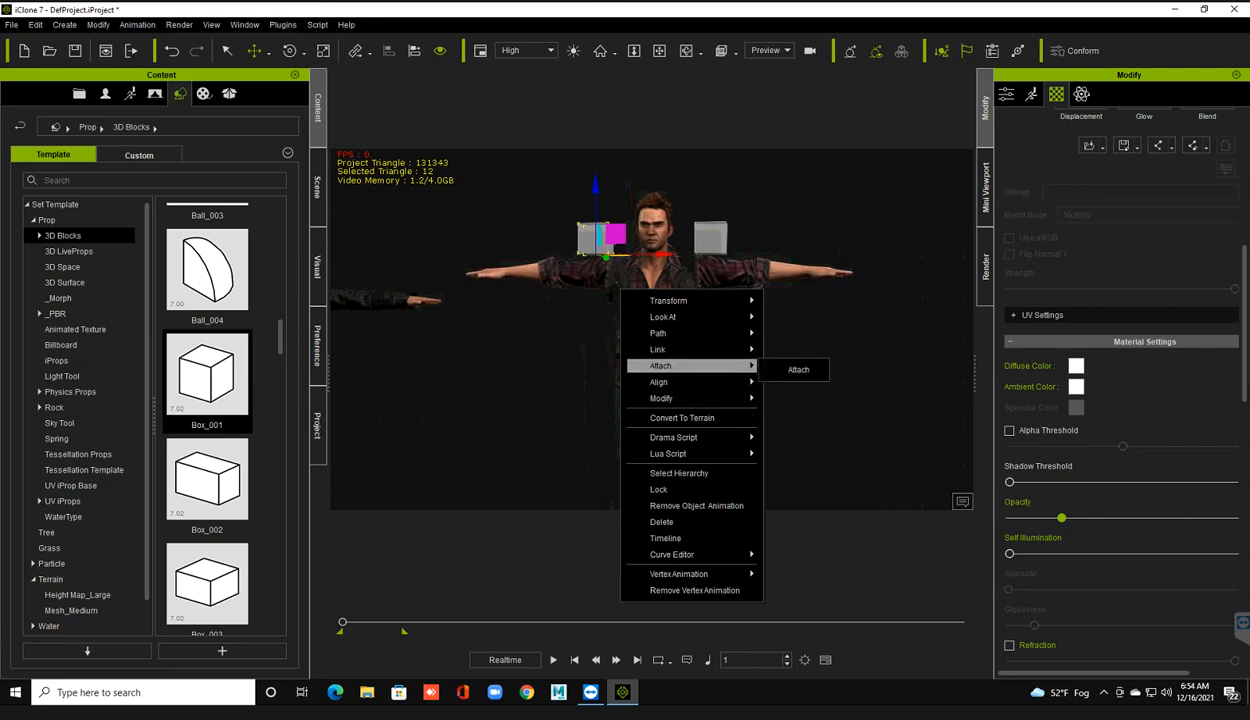
{"action": "left_click", "coordinate": [798, 369]}
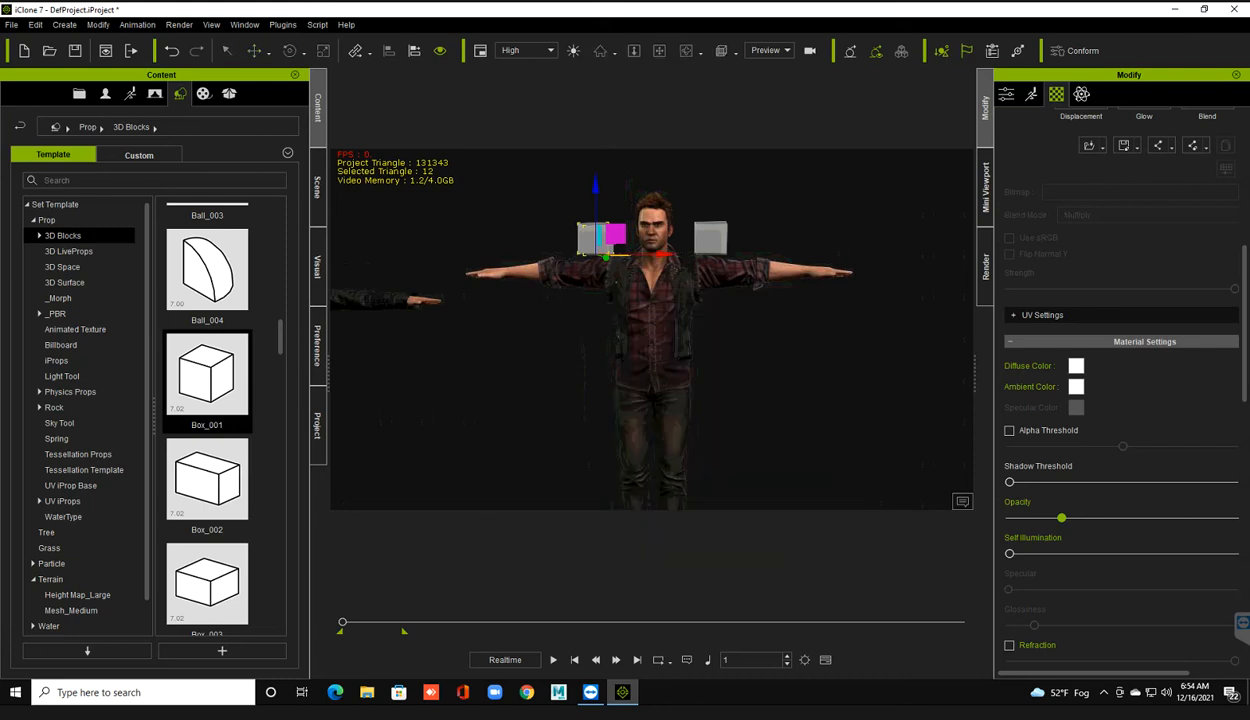
{"action": "key", "text": "q"}
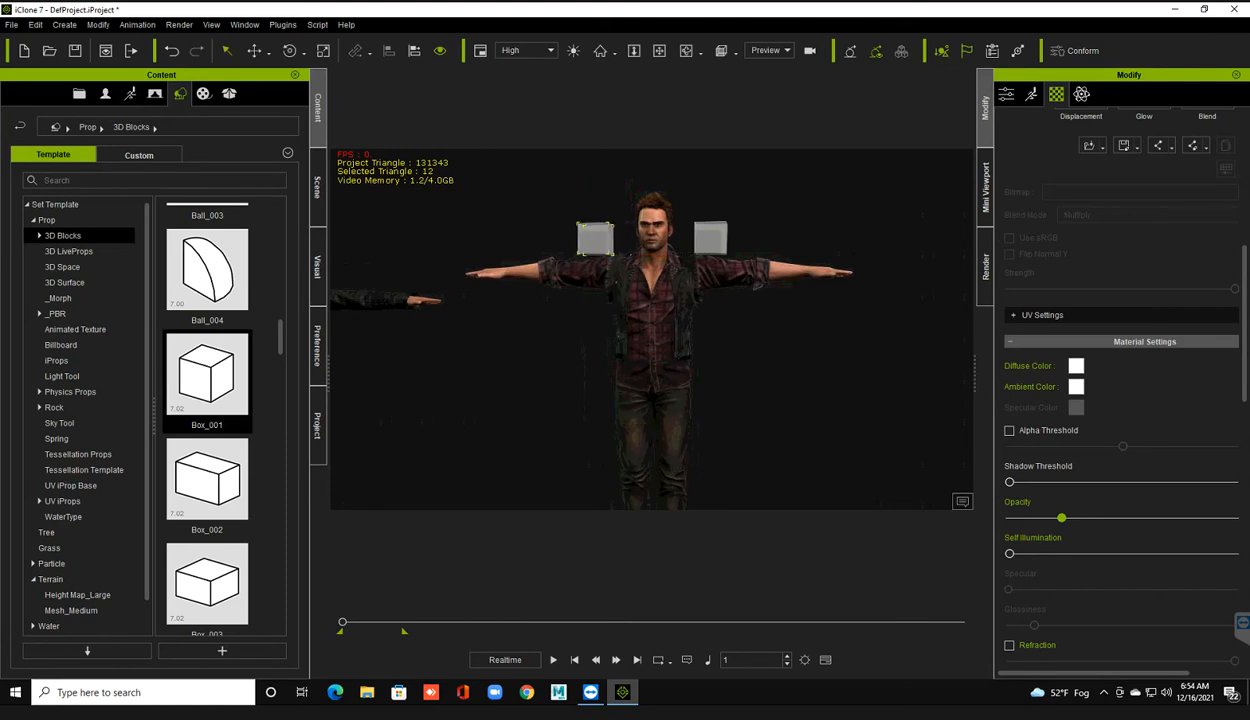
- Check in the box's Attach settings which of Zane's bones it is attached to
{"action": "scroll", "coordinate": [1120, 400], "scroll_direction": "up", "scroll_amount": 2}
{"action": "scroll", "coordinate": [1120, 400], "scroll_direction": "up", "scroll_amount": 2}
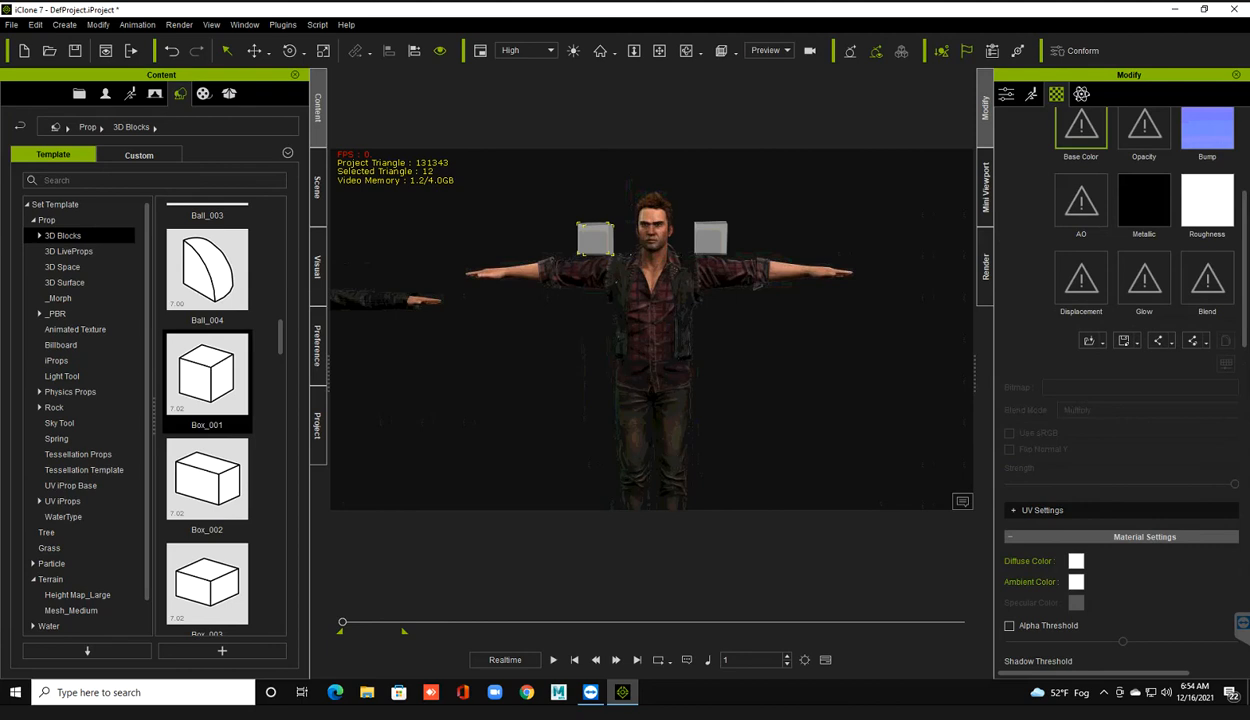
{"action": "left_click", "coordinate": [1007, 94]}
{"action": "scroll", "coordinate": [1117, 400], "scroll_direction": "down", "scroll_amount": 2}
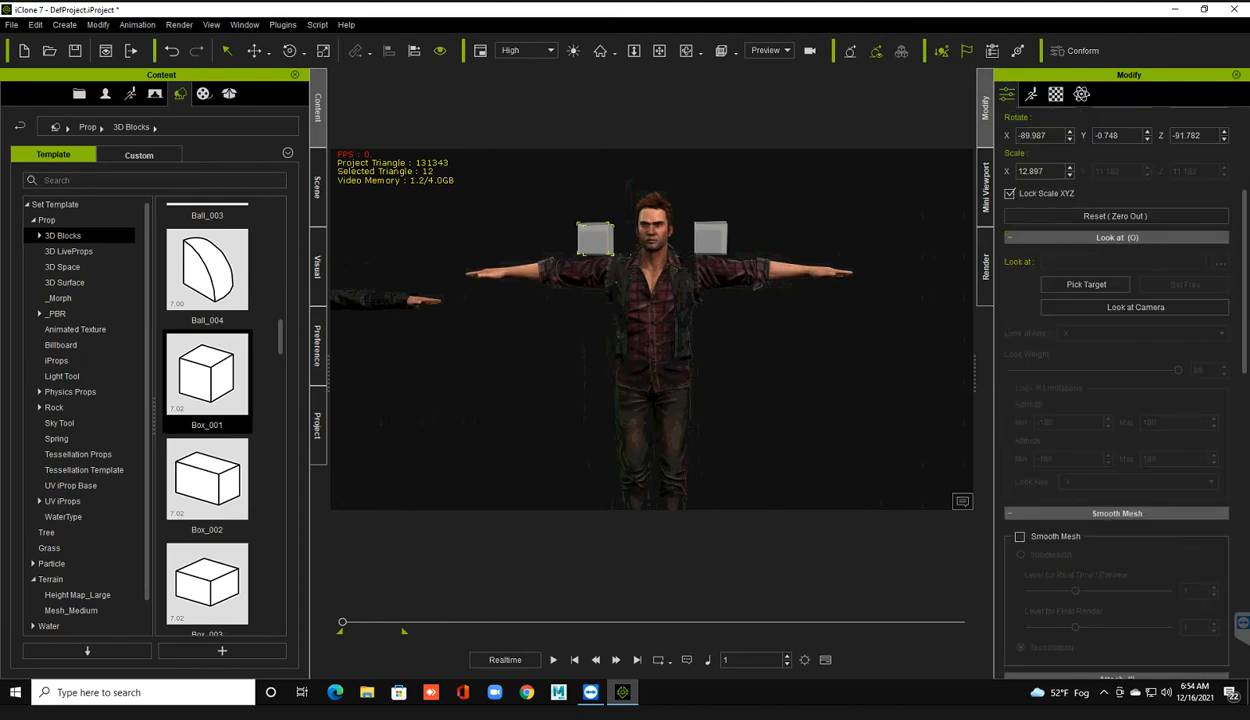
{"action": "scroll", "coordinate": [1117, 400], "scroll_direction": "down", "scroll_amount": 5}
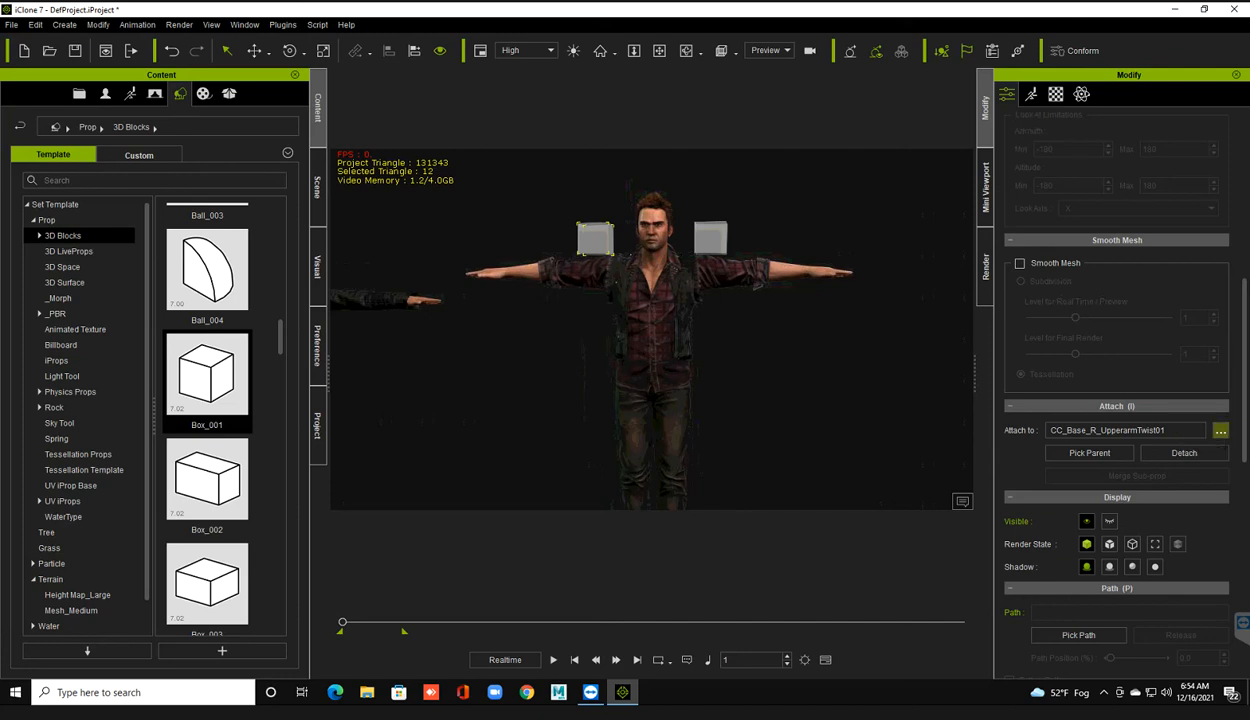
- Search Zane's bones in the box's Attach to Sub-node list, trying the filters "r", "soul" and "s", and look through the entries
{"action": "left_click", "coordinate": [1220, 430]}
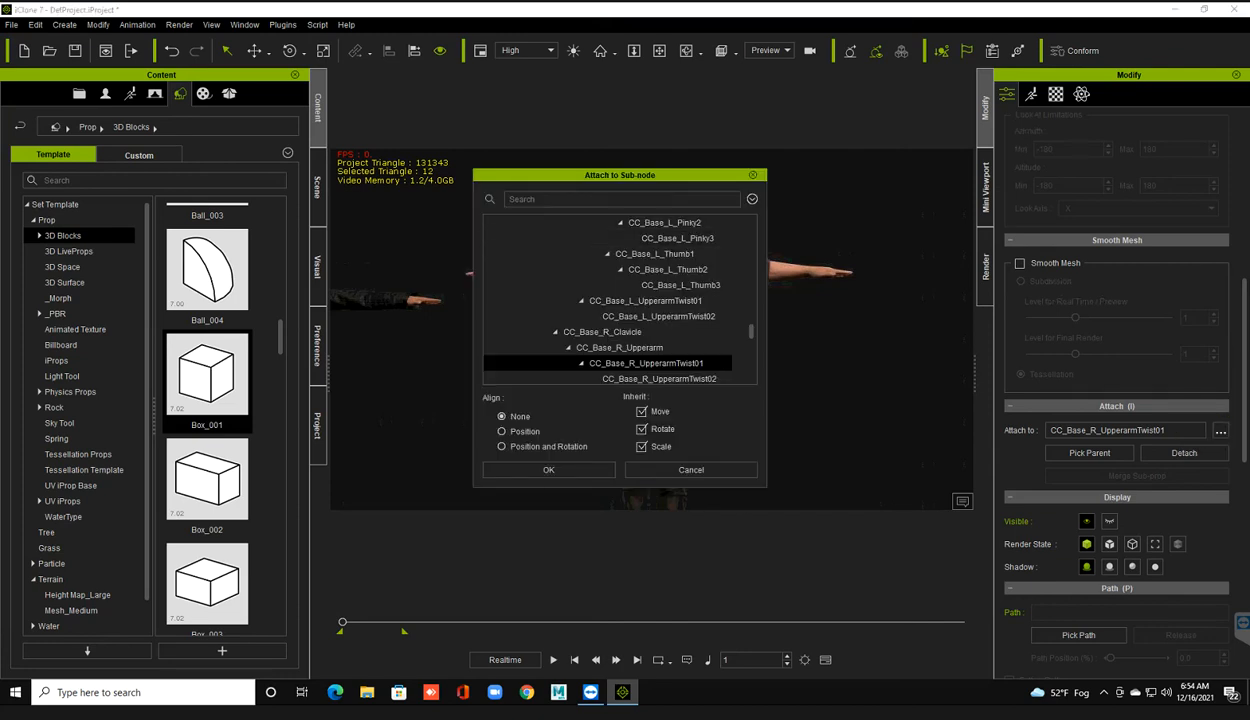
{"action": "left_click_drag", "start_coordinate": [620, 175], "coordinate": [887, 171]}
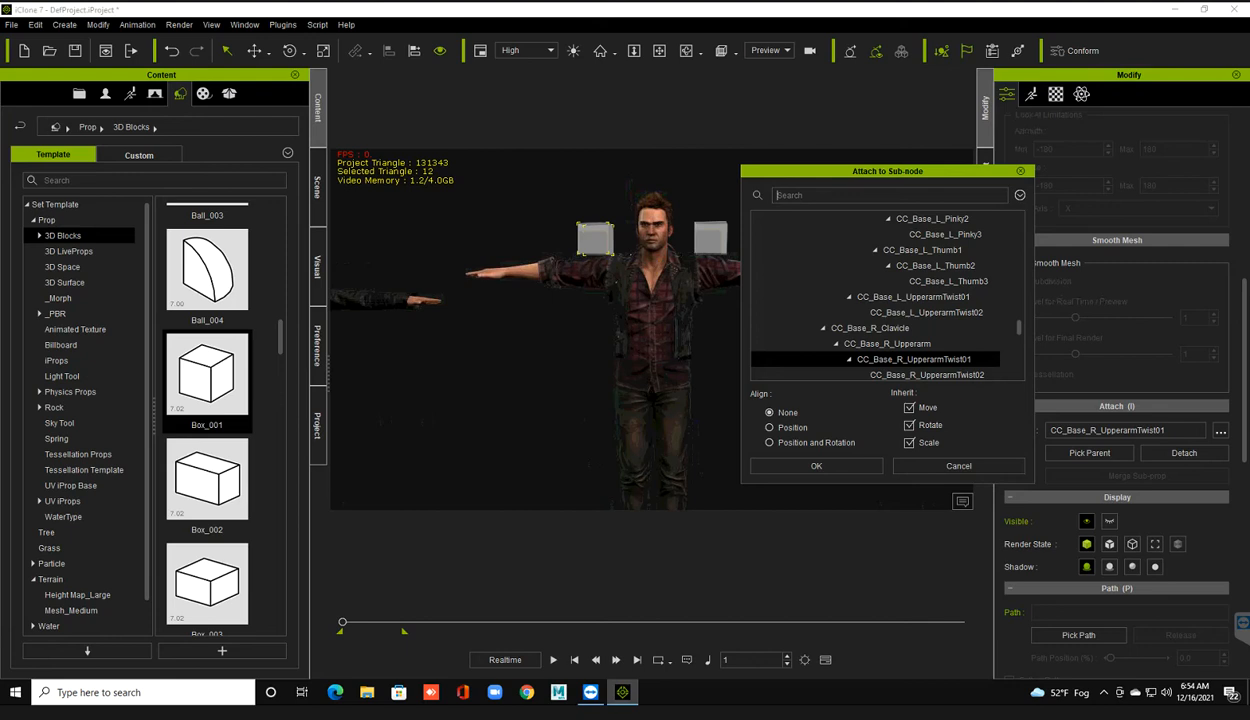
{"action": "type", "text": "r"}
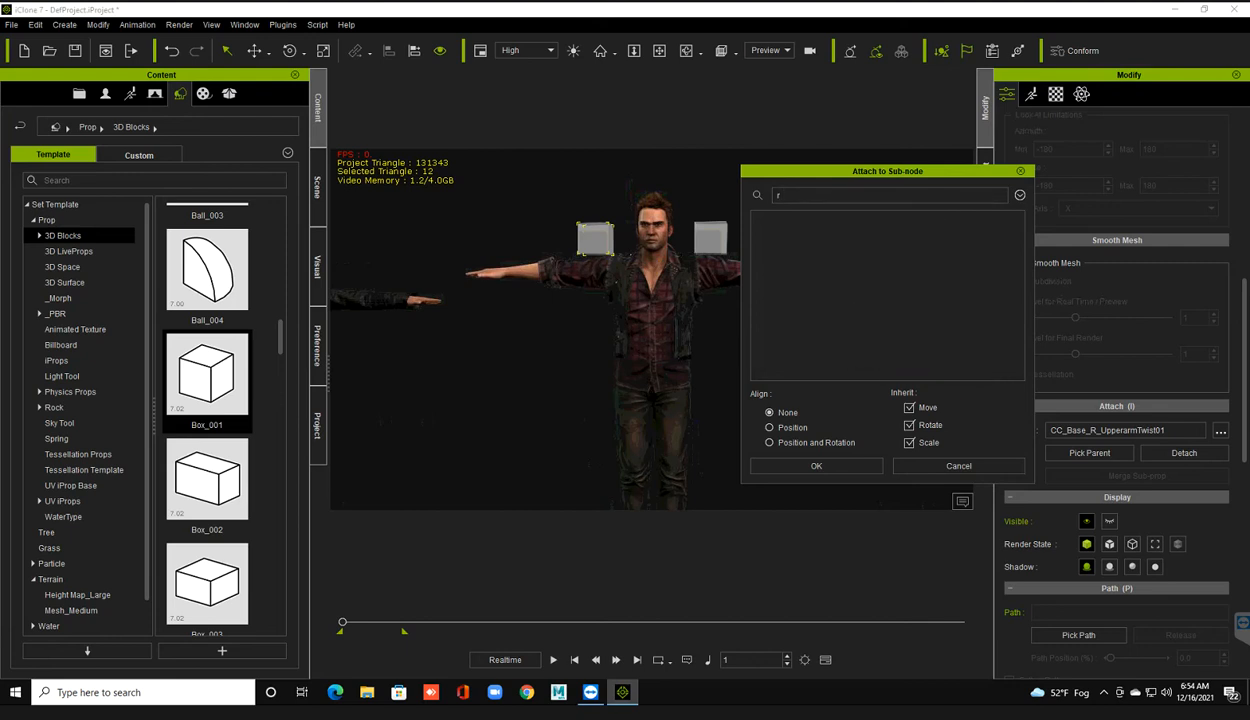
{"action": "key", "text": "BackSpace"}
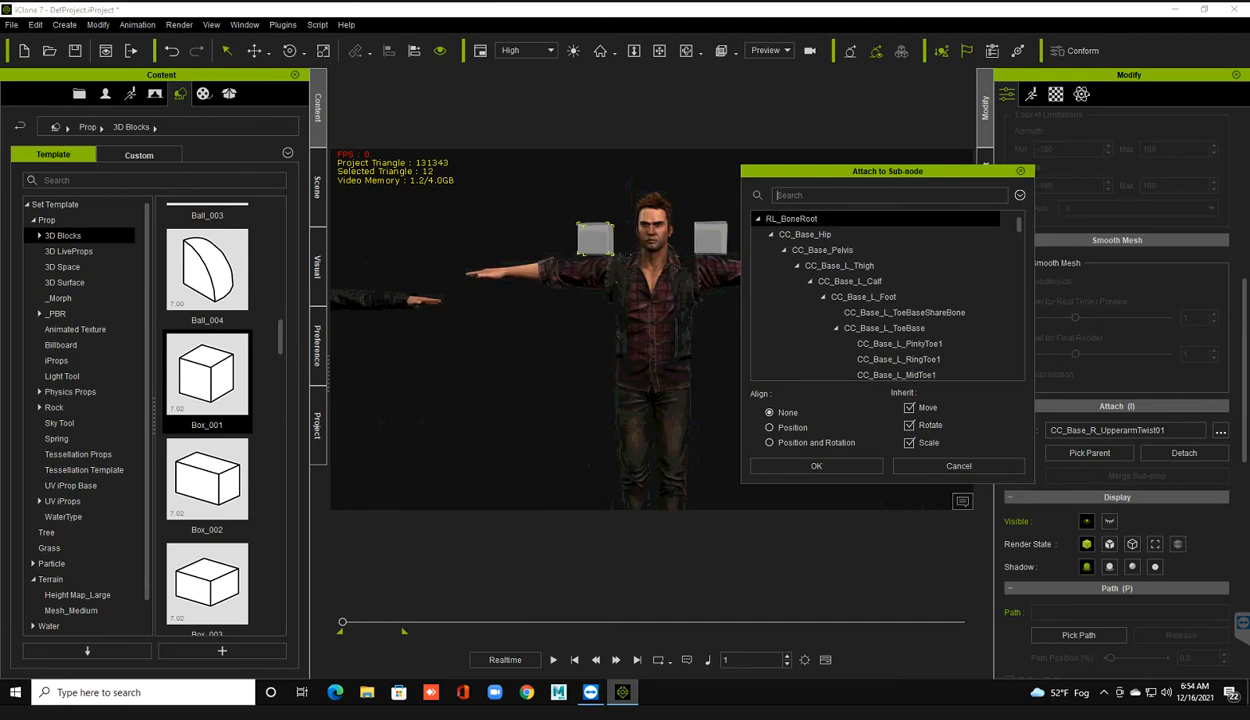
{"action": "type", "text": "soul"}
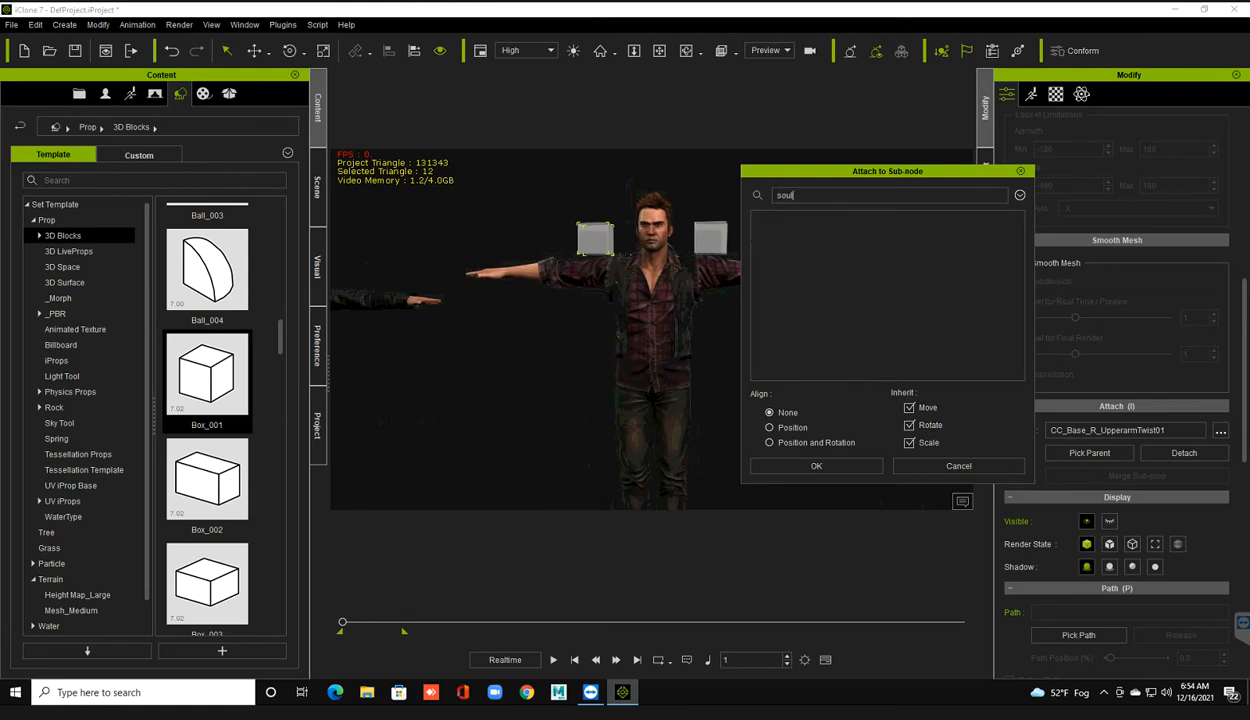
{"action": "key", "text": "BackSpace"}
{"action": "key", "text": "BackSpace"}
{"action": "key", "text": "BackSpace"}
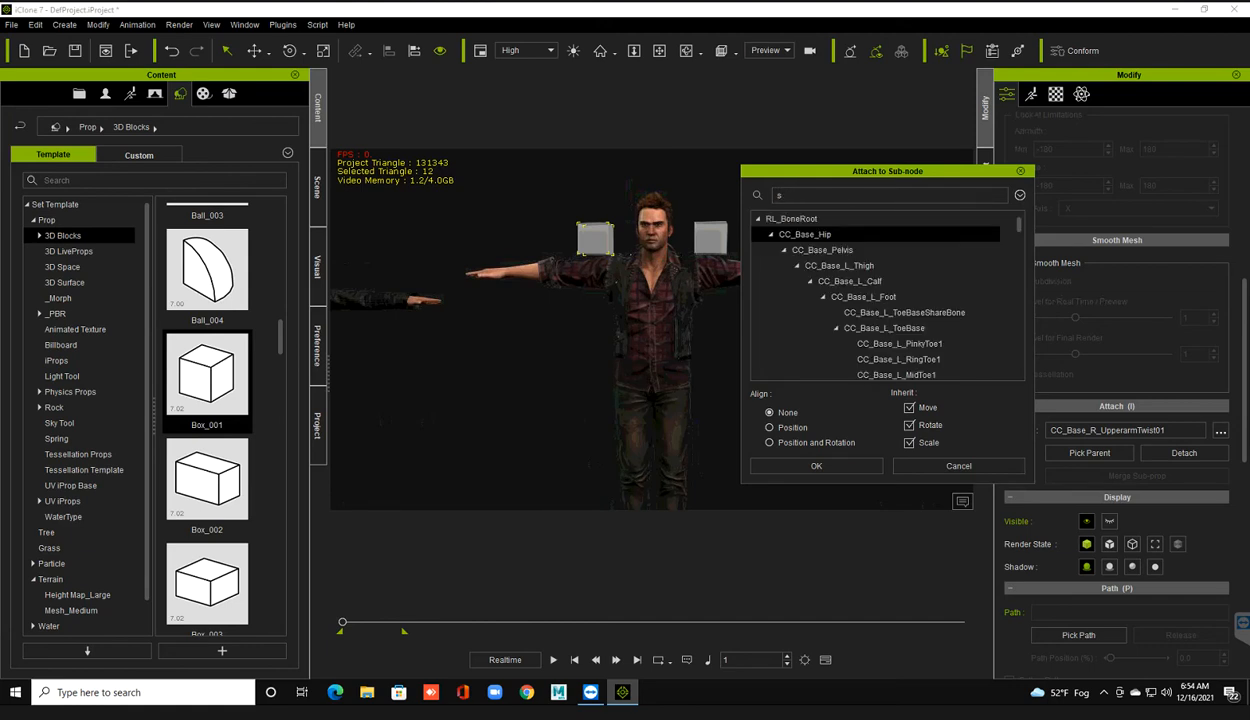
{"action": "scroll", "coordinate": [887, 297], "scroll_direction": "down", "scroll_amount": 2}
{"action": "scroll", "coordinate": [887, 297], "scroll_direction": "down", "scroll_amount": 2}
{"action": "scroll", "coordinate": [887, 297], "scroll_direction": "down", "scroll_amount": 2}
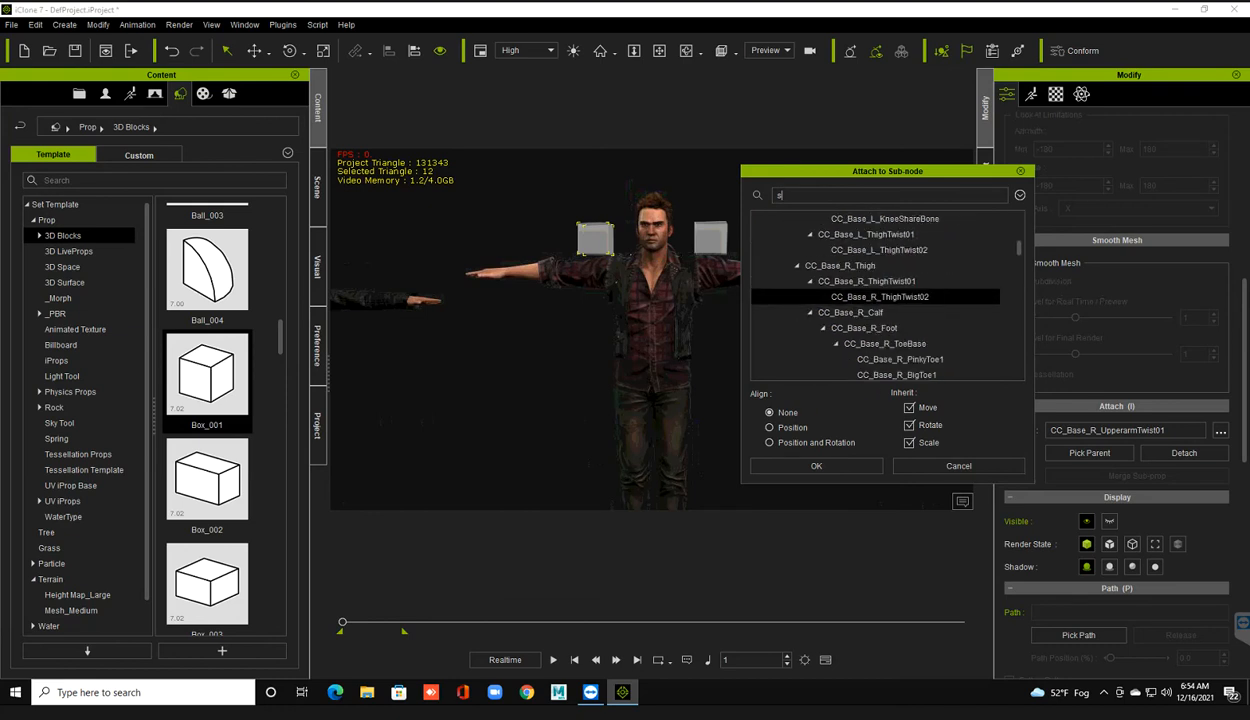
{"action": "scroll", "coordinate": [887, 297], "scroll_direction": "down", "scroll_amount": 1}
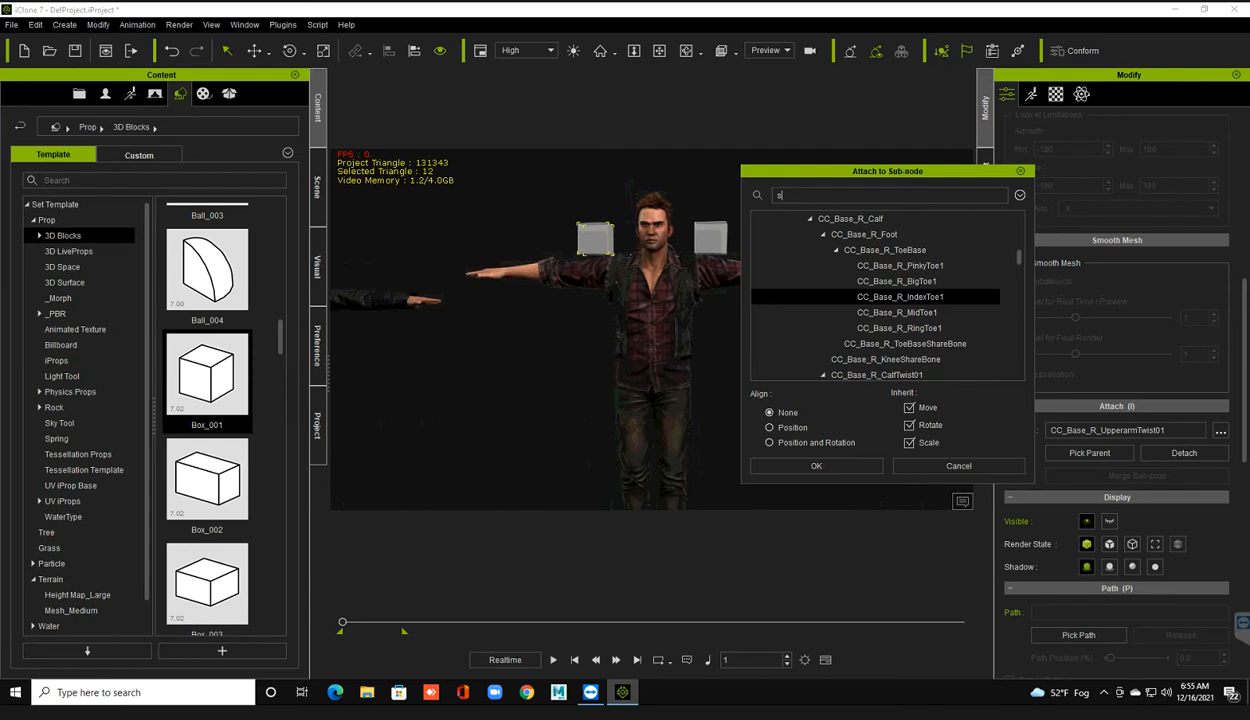
{"action": "scroll", "coordinate": [887, 328], "scroll_direction": "down", "scroll_amount": 1}
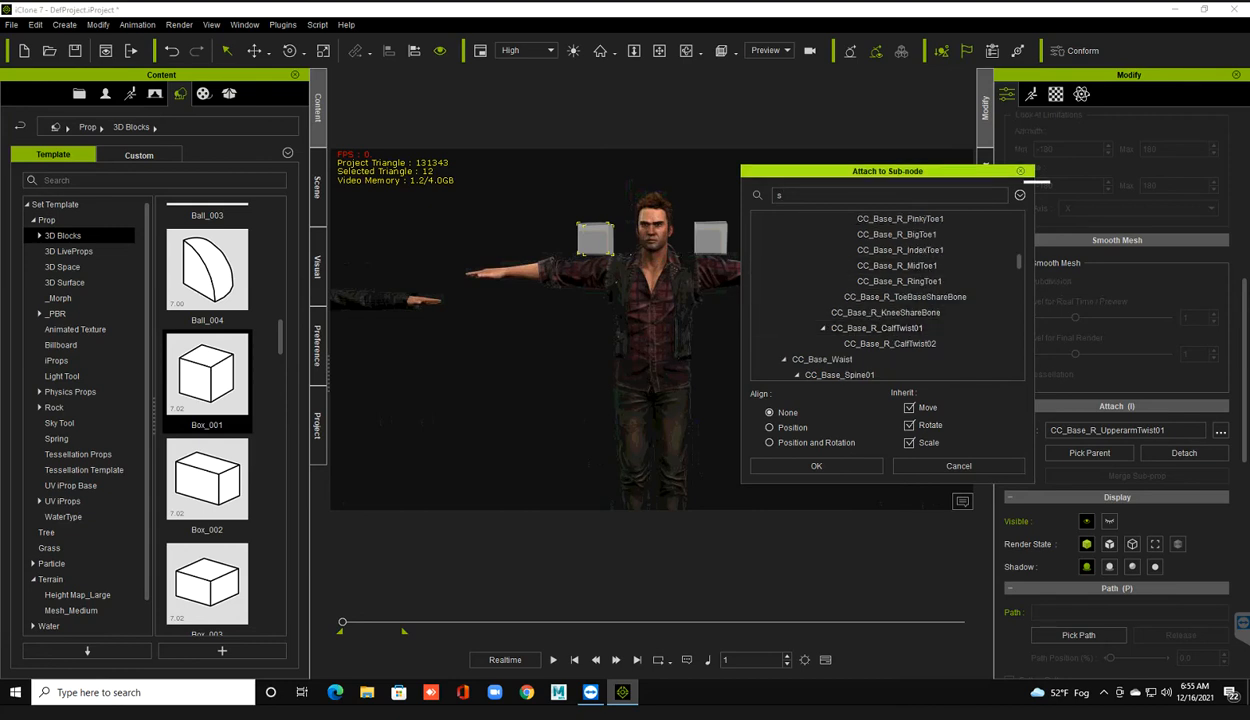
{"action": "left_click", "coordinate": [1020, 171]}
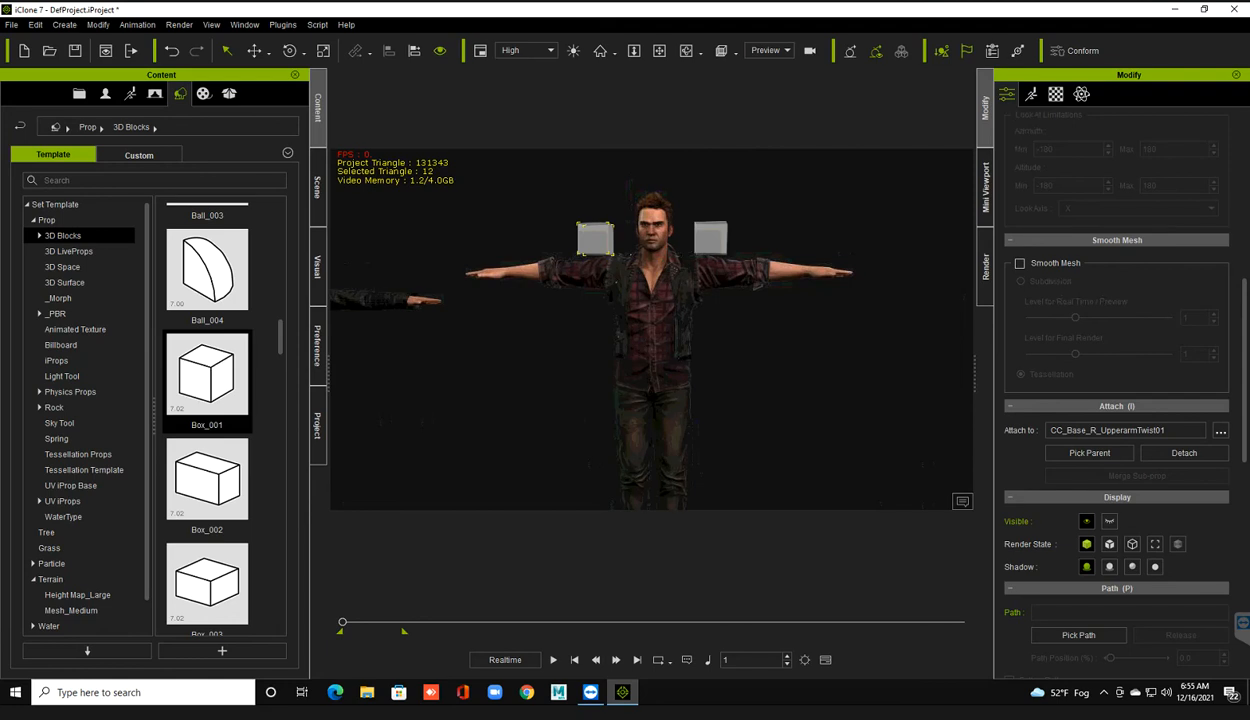
{"action": "key", "text": "w"}
{"action": "mouse_move", "coordinate": [596, 188]}
{"action": "left_mouse_down"}
{"action": "mouse_move", "coordinate": [596, 169]}
{"action": "mouse_move", "coordinate": [596, 190]}
{"action": "left_mouse_up"}
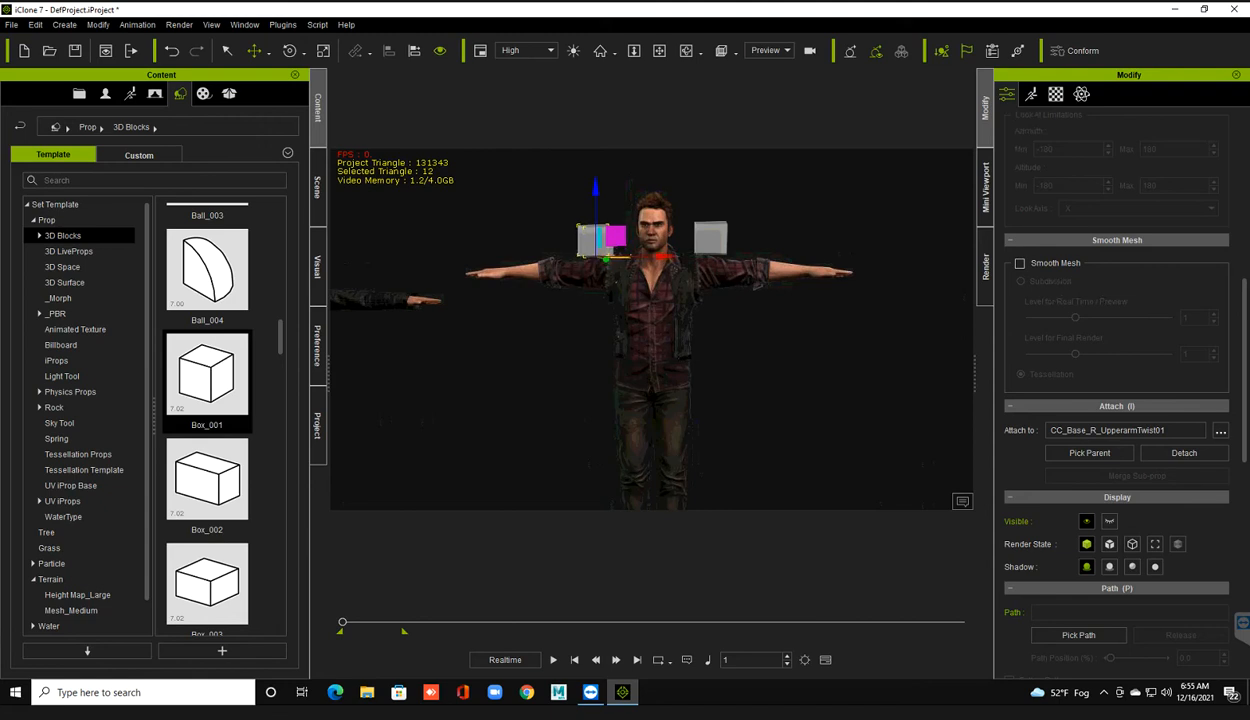
- Try rotating the male character's right shoulder in Edit Motion Layer, undo the rotation and leave the editor
{"action": "left_click", "coordinate": [1031, 93]}
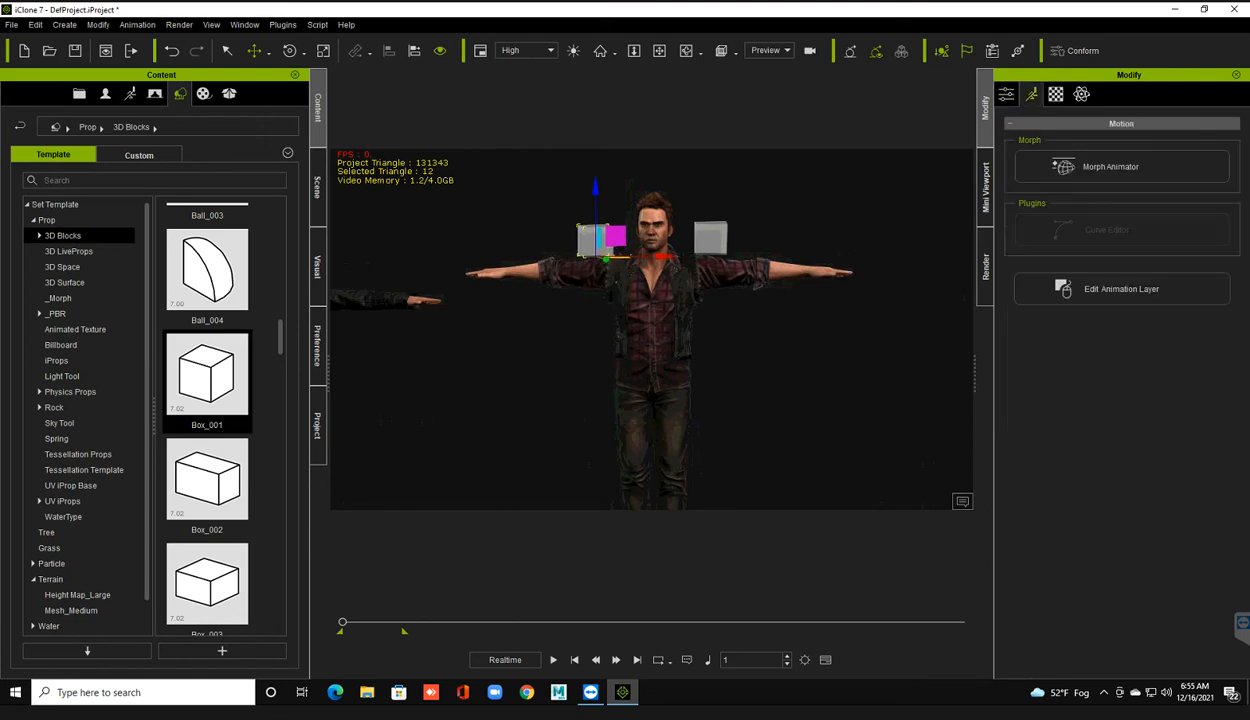
{"action": "left_click", "coordinate": [655, 310]}
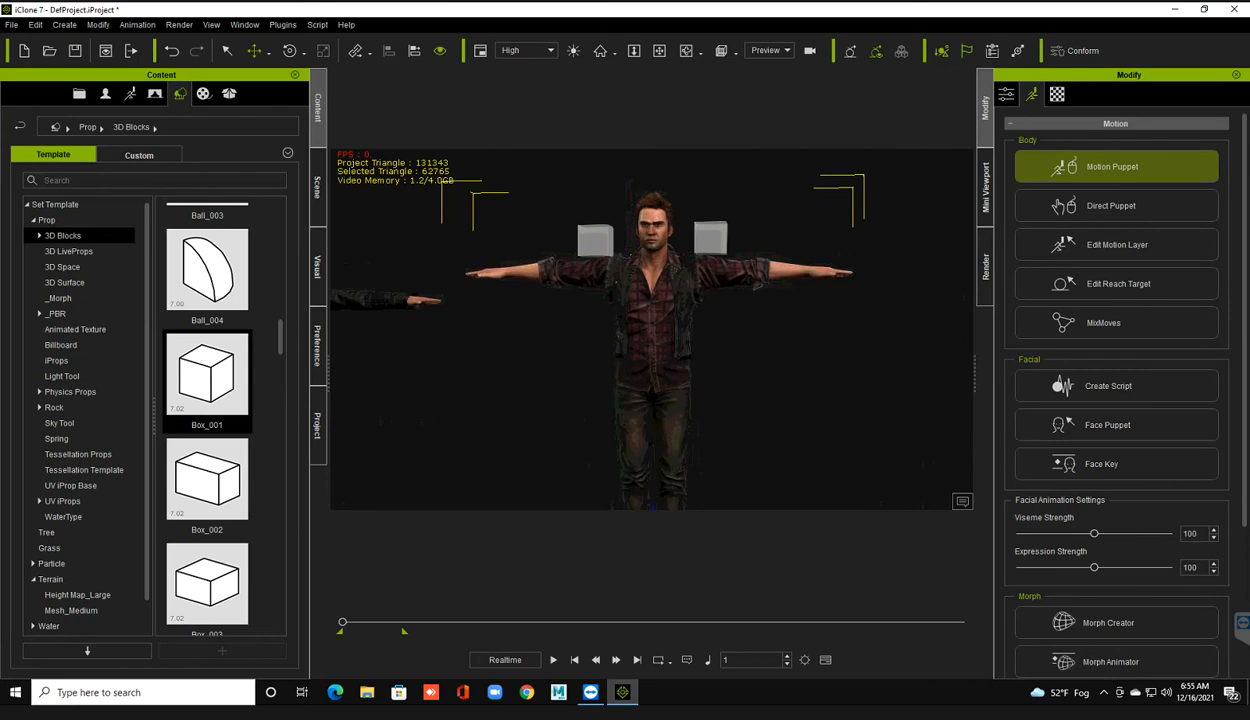
{"action": "left_click", "coordinate": [1112, 166]}
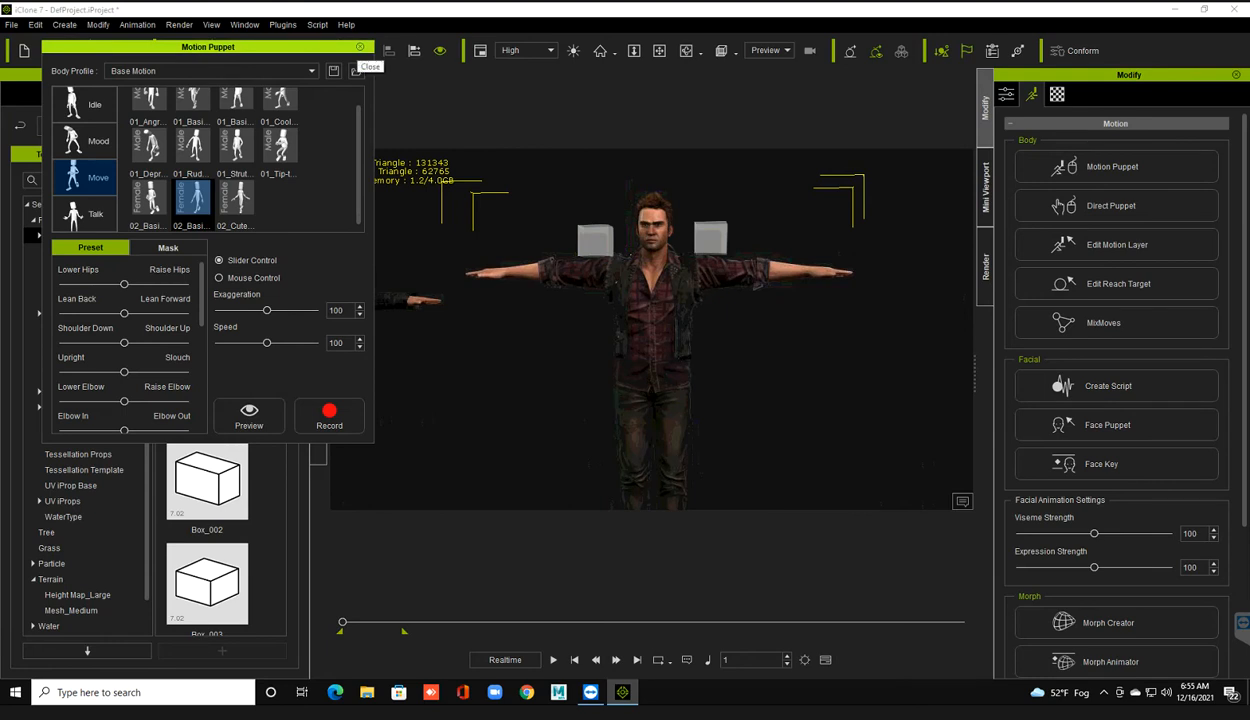
{"action": "left_click", "coordinate": [359, 47]}
{"action": "left_click", "coordinate": [1117, 244]}
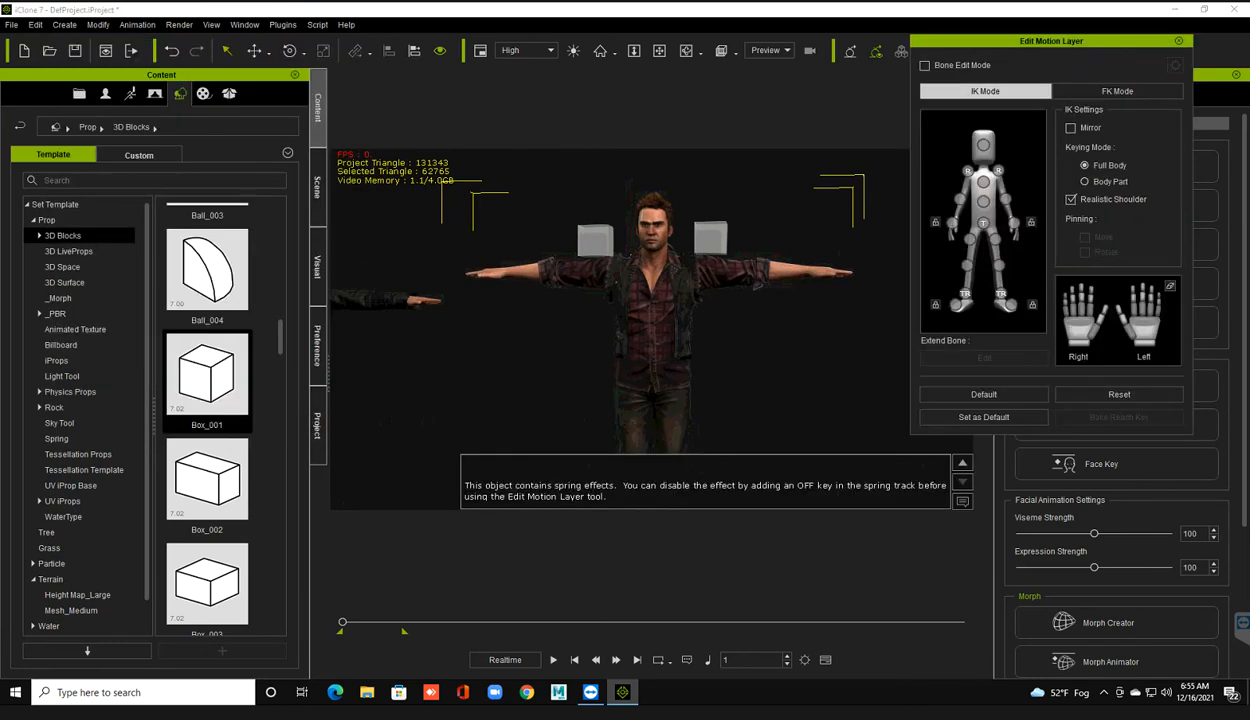
{"action": "left_click", "coordinate": [967, 171]}
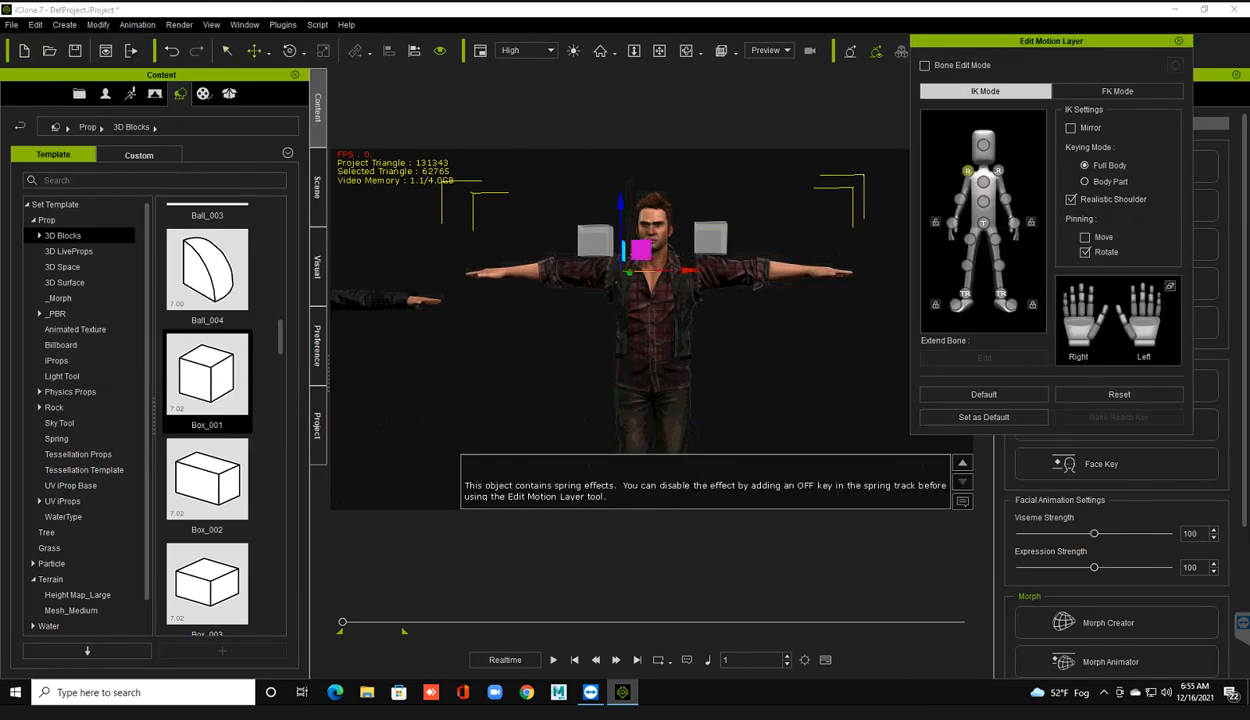
{"action": "key", "text": "e"}
{"action": "left_click_drag", "start_coordinate": [567, 240], "coordinate": [564, 284]}
{"action": "key", "text": "ctrl+z"}
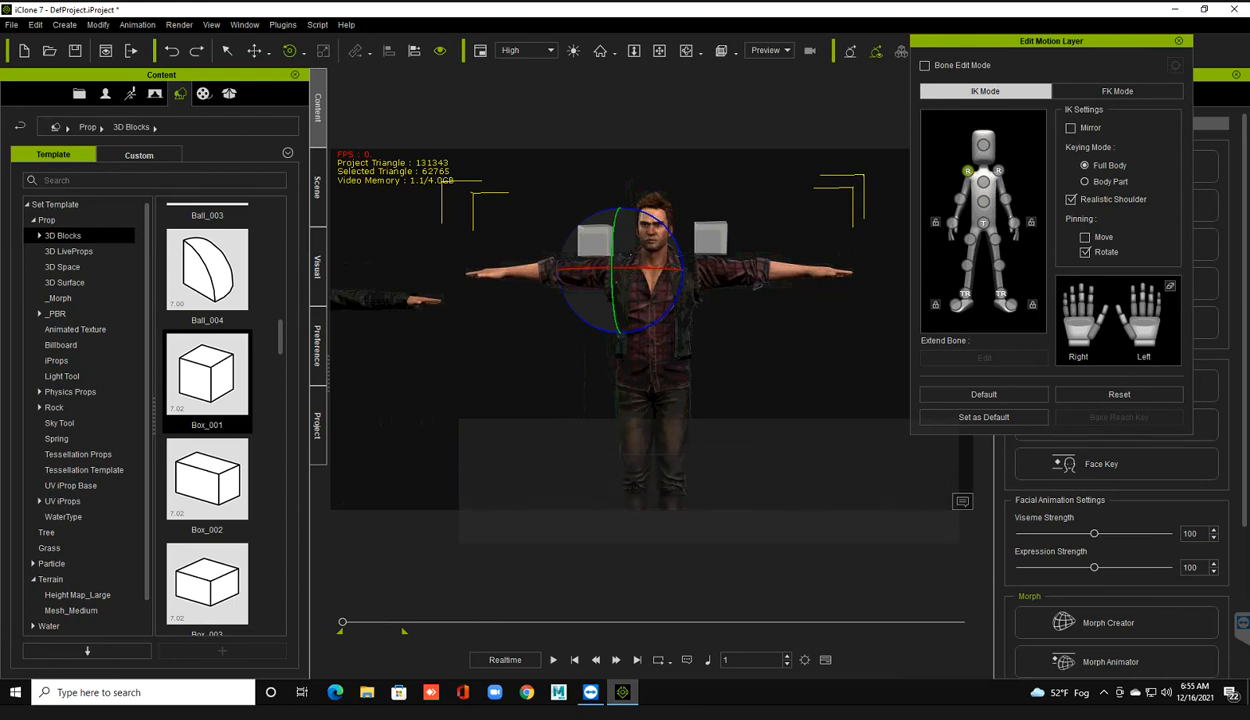
{"action": "left_click", "coordinate": [1178, 41]}
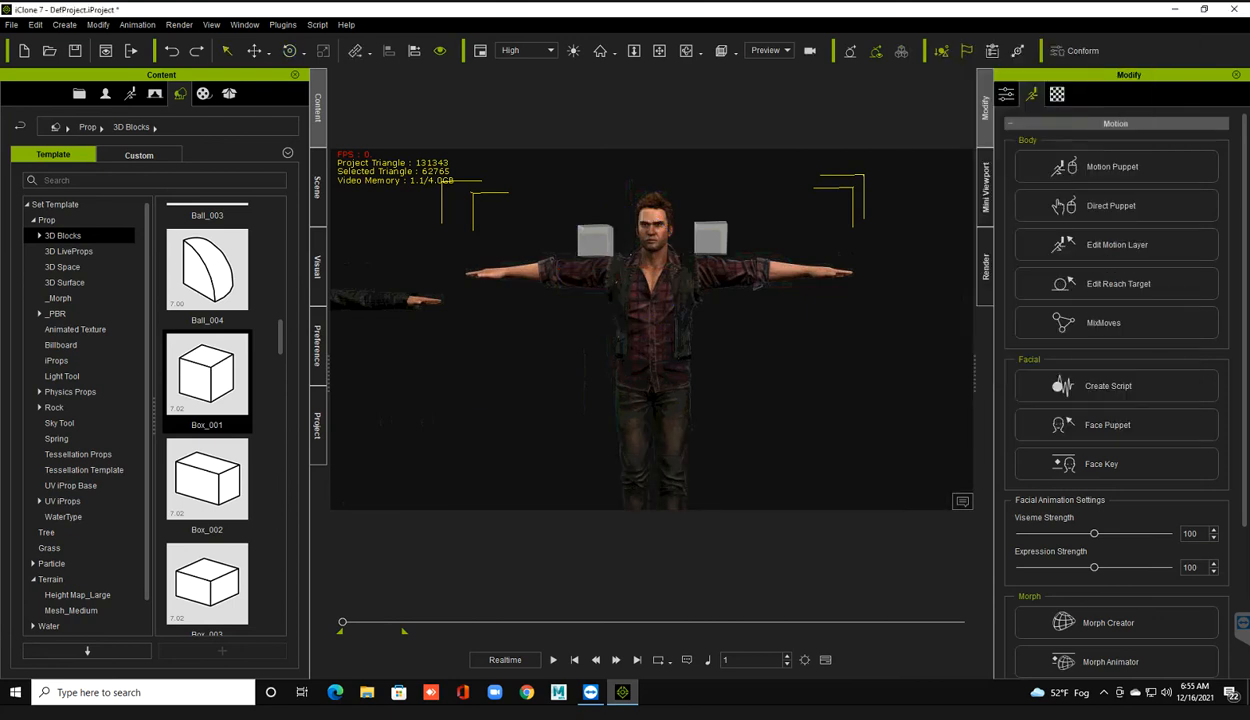
- Attach the box above the male character's left shoulder to the male character
{"action": "left_click", "coordinate": [711, 239]}
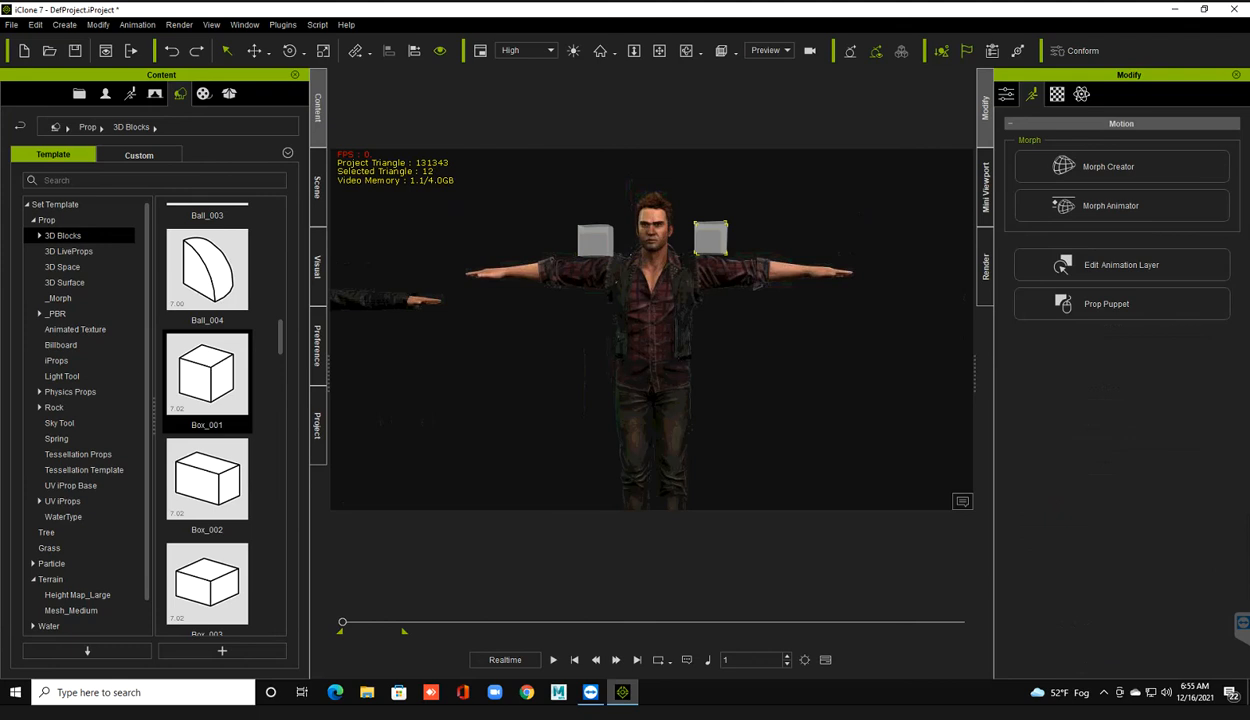
{"action": "right_click", "coordinate": [720, 272]}
{"action": "mouse_move", "coordinate": [790, 347]}
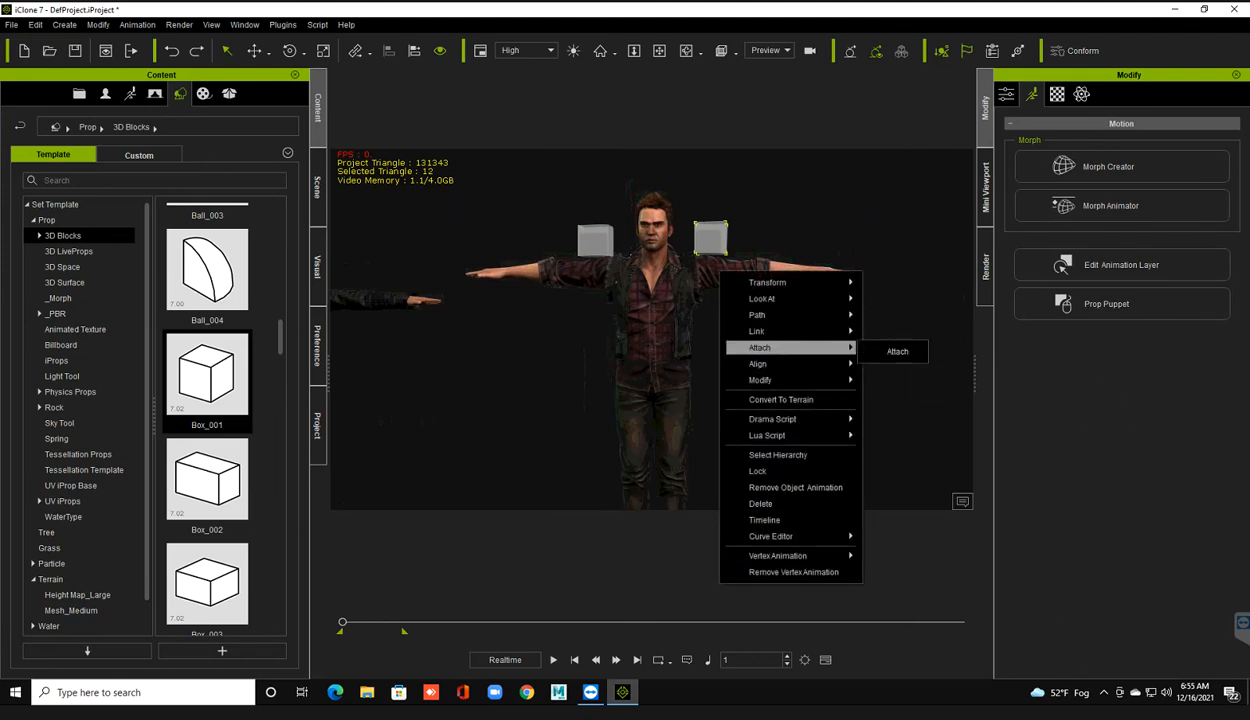
{"action": "left_click", "coordinate": [897, 352]}
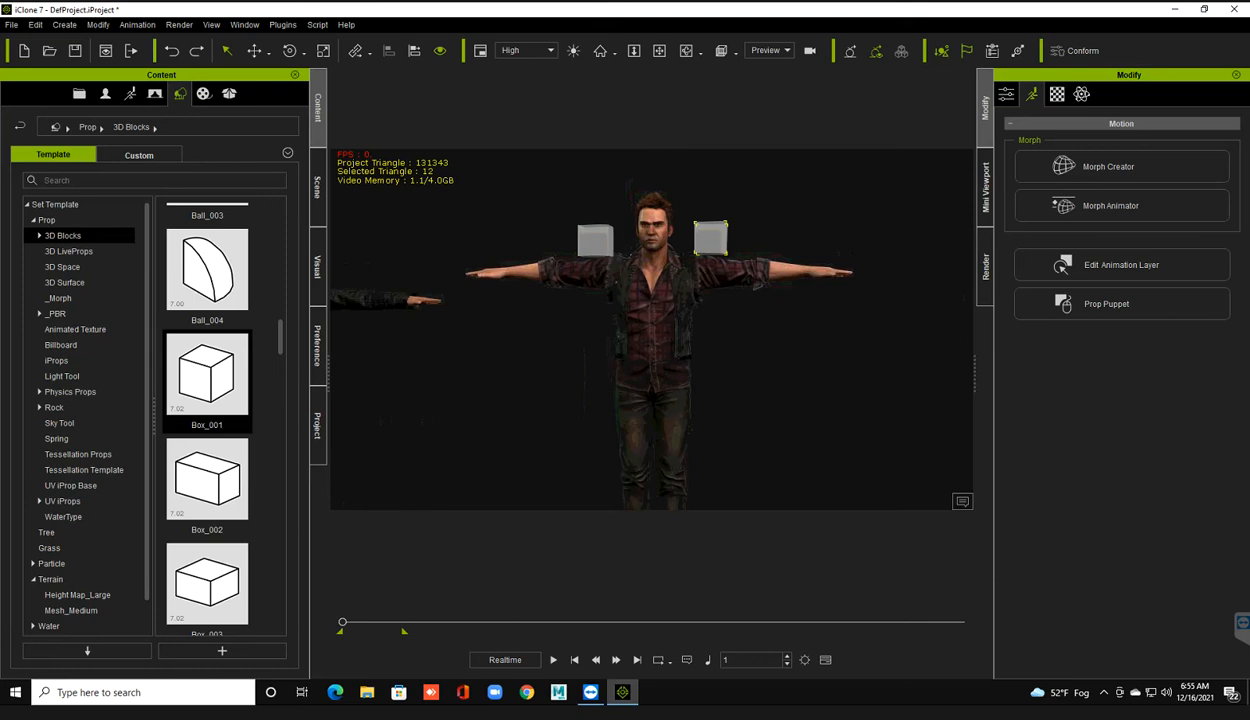
{"action": "right_click", "coordinate": [724, 309]}
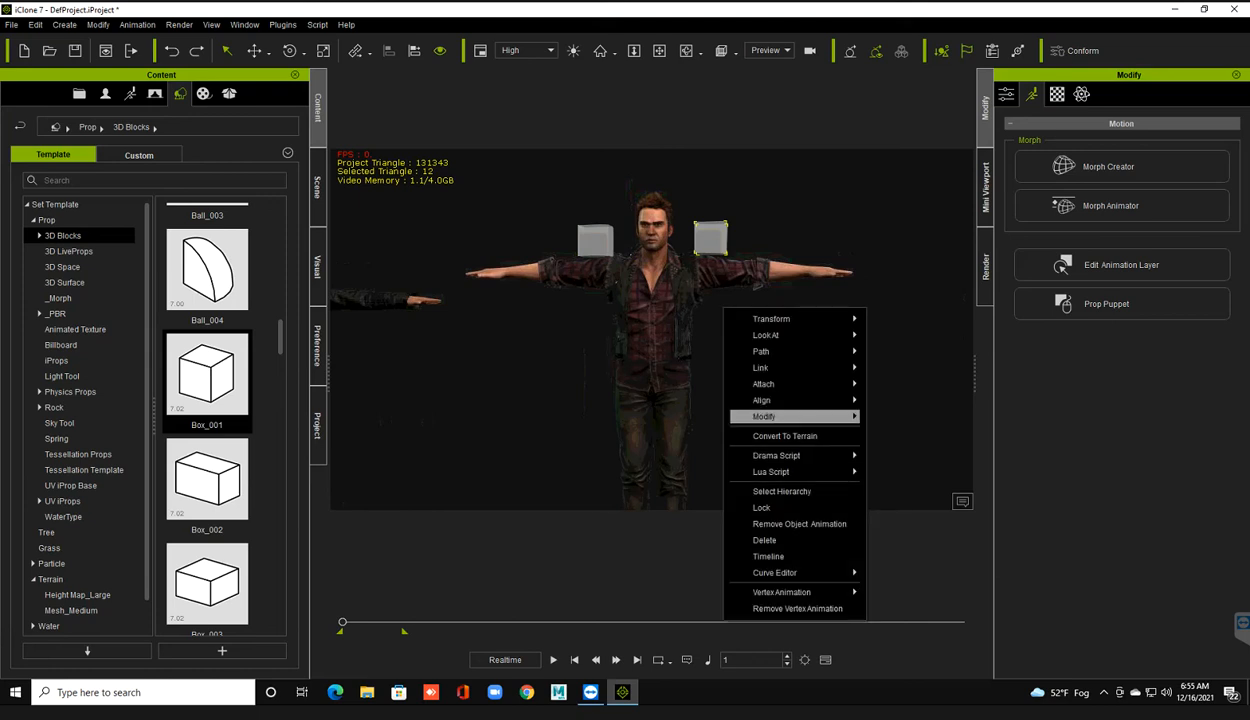
{"action": "mouse_move", "coordinate": [763, 384]}
{"action": "left_click", "coordinate": [876, 380]}
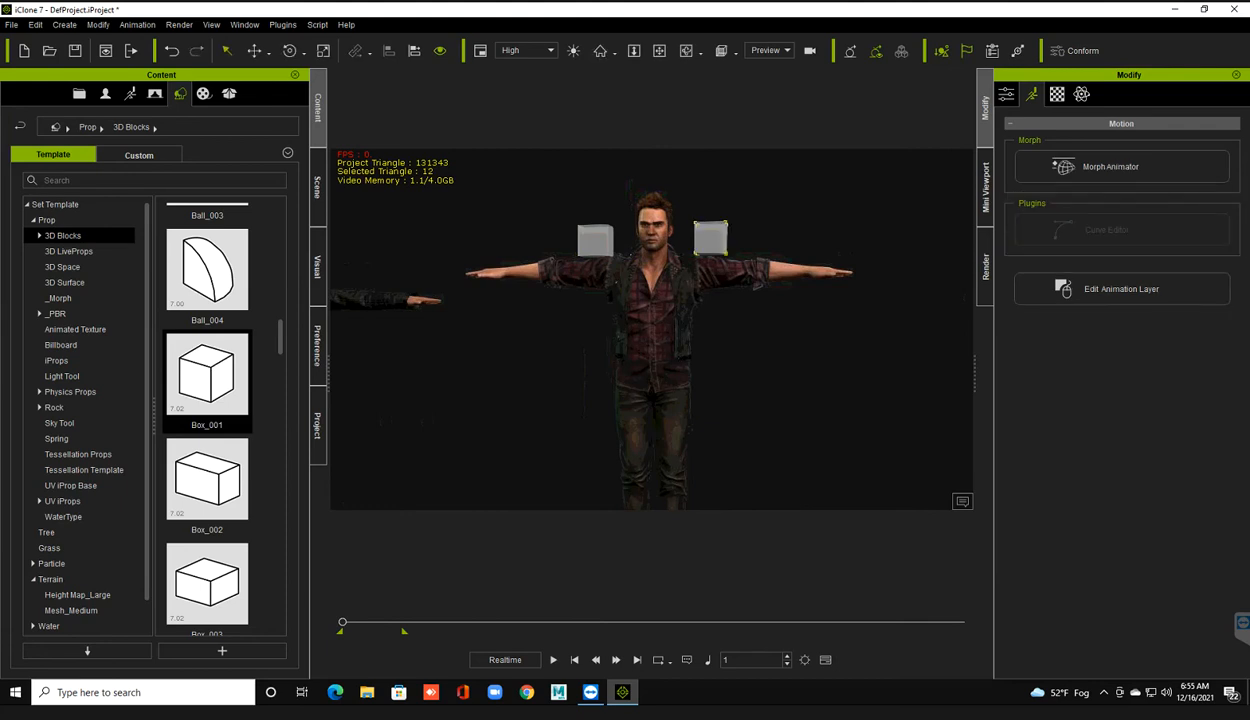
- Align the female character to the male character's position on X, Y and Z, using the pivot as reference point
{"action": "scroll", "coordinate": [651, 329], "scroll_direction": "down", "scroll_amount": 2}
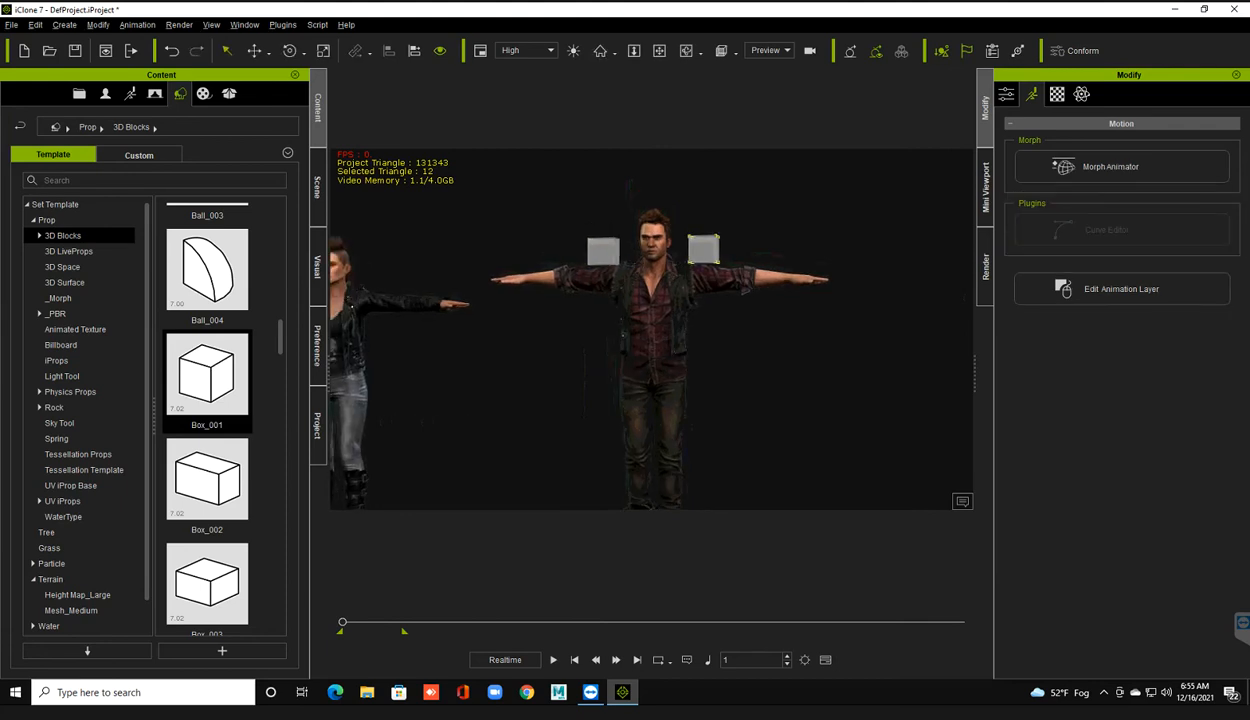
{"action": "right_click_drag", "start_coordinate": [651, 329], "coordinate": [590, 331]}
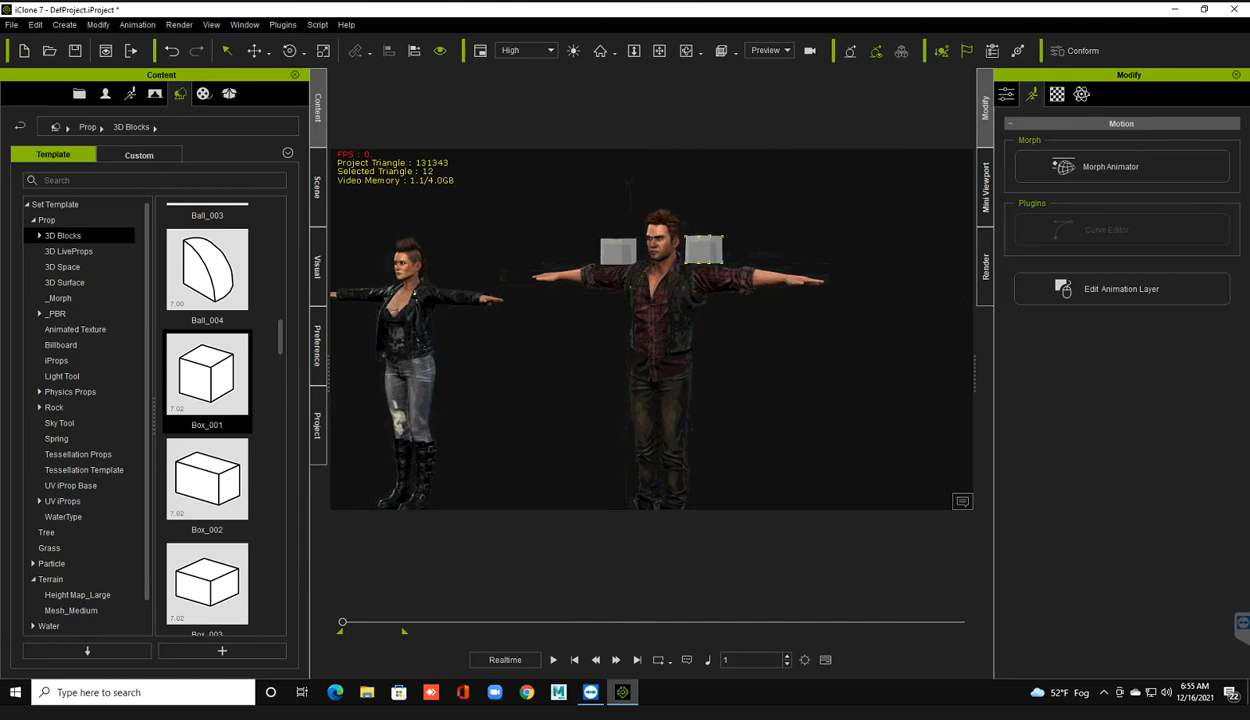
{"action": "left_click", "coordinate": [410, 308]}
{"action": "scroll", "coordinate": [410, 308], "scroll_direction": "down", "scroll_amount": 2}
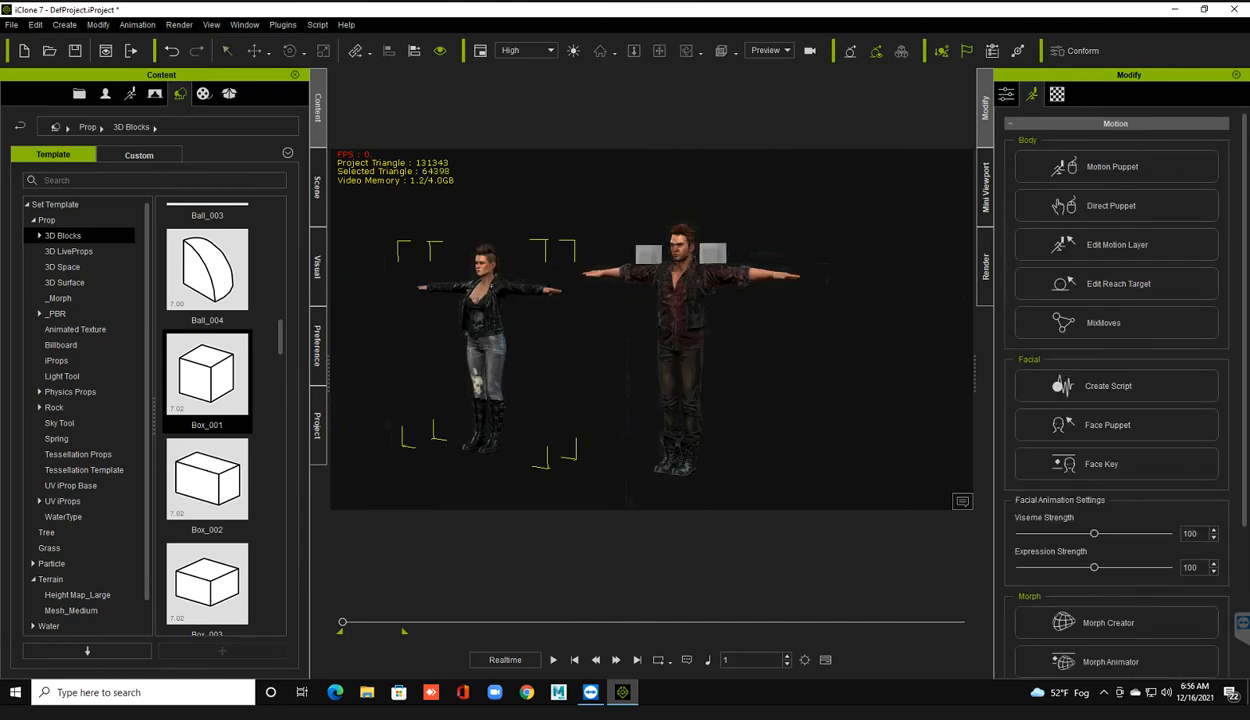
{"action": "left_click", "coordinate": [414, 50]}
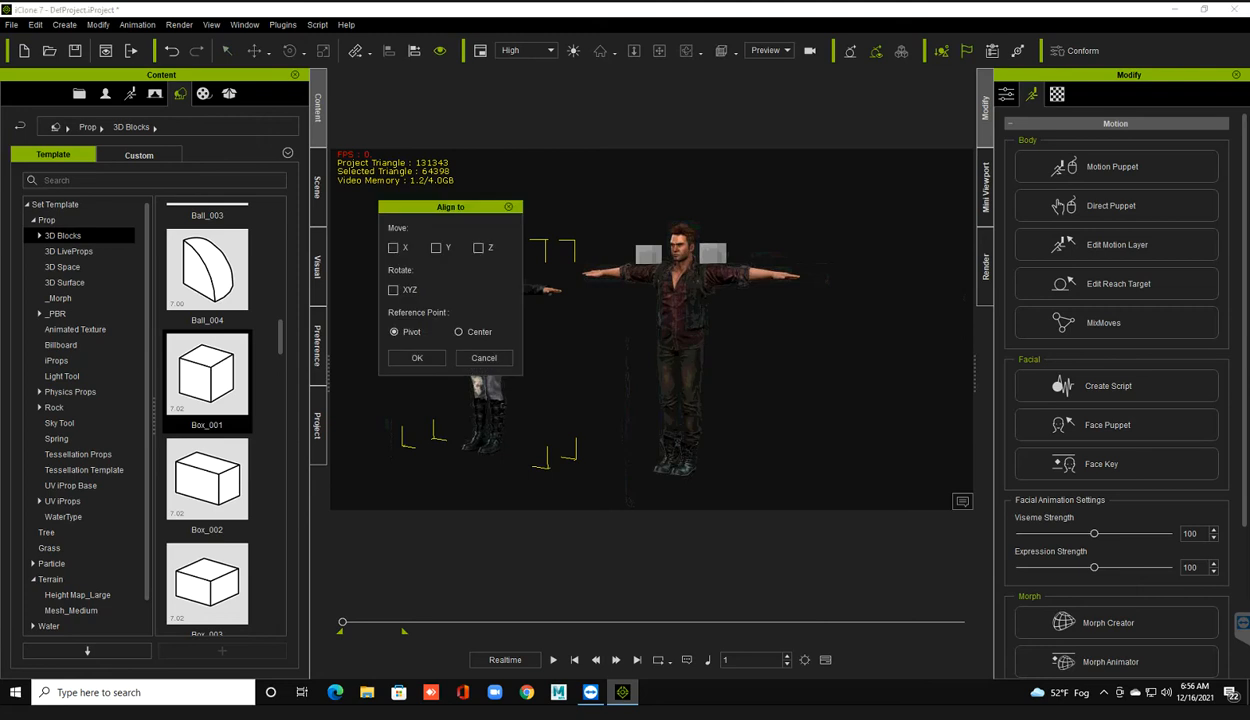
{"action": "left_click", "coordinate": [393, 247]}
{"action": "left_click", "coordinate": [436, 247]}
{"action": "left_click", "coordinate": [478, 247]}
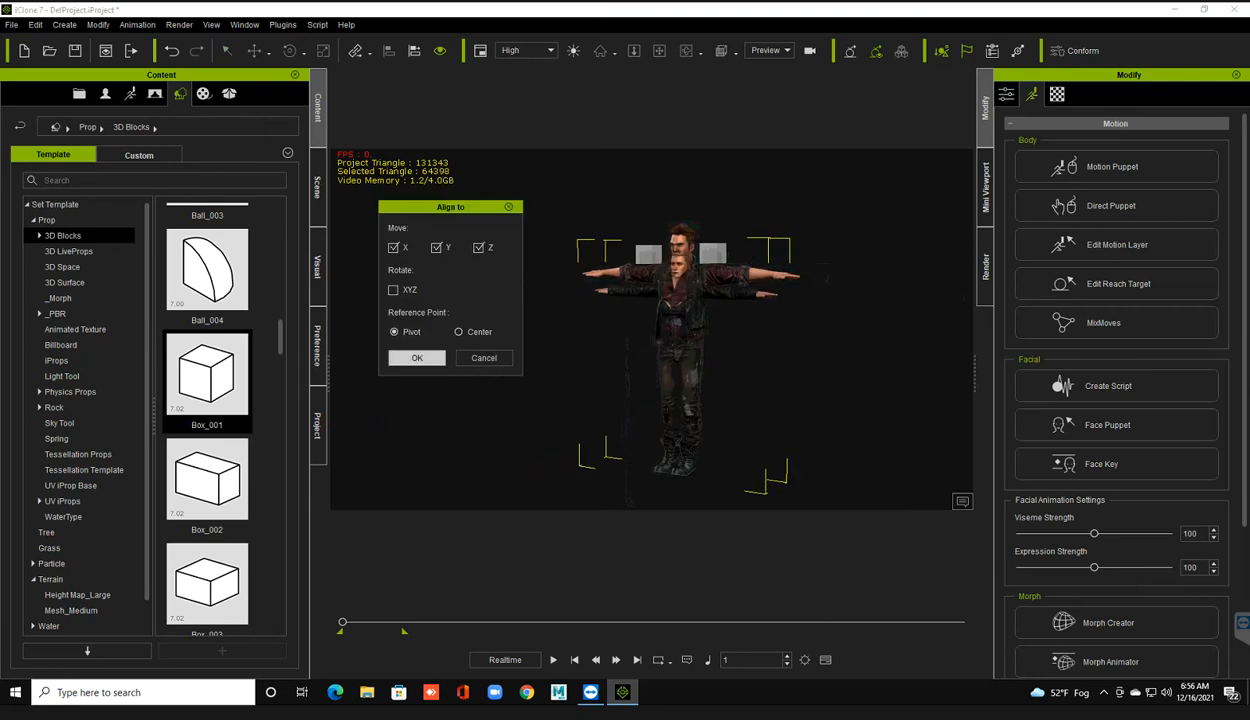
{"action": "left_click", "coordinate": [417, 357]}
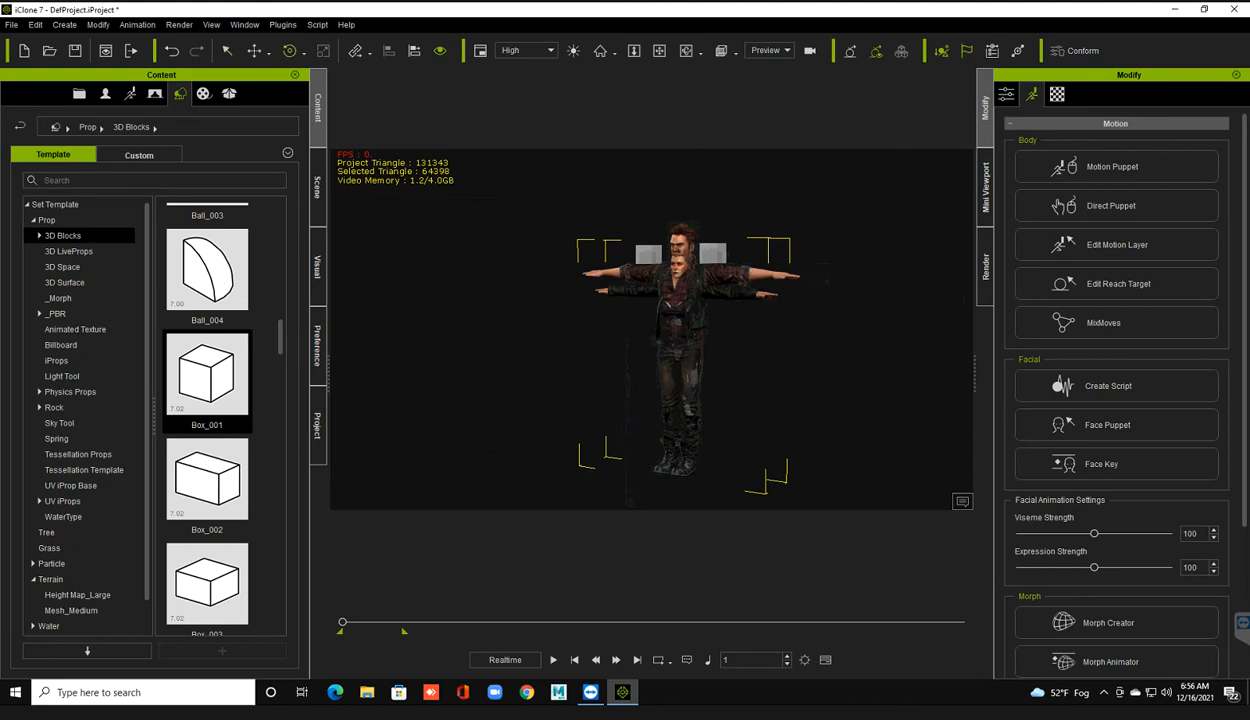
- Turn the female character around by setting her Z rotation to 180
{"action": "key", "text": "e"}
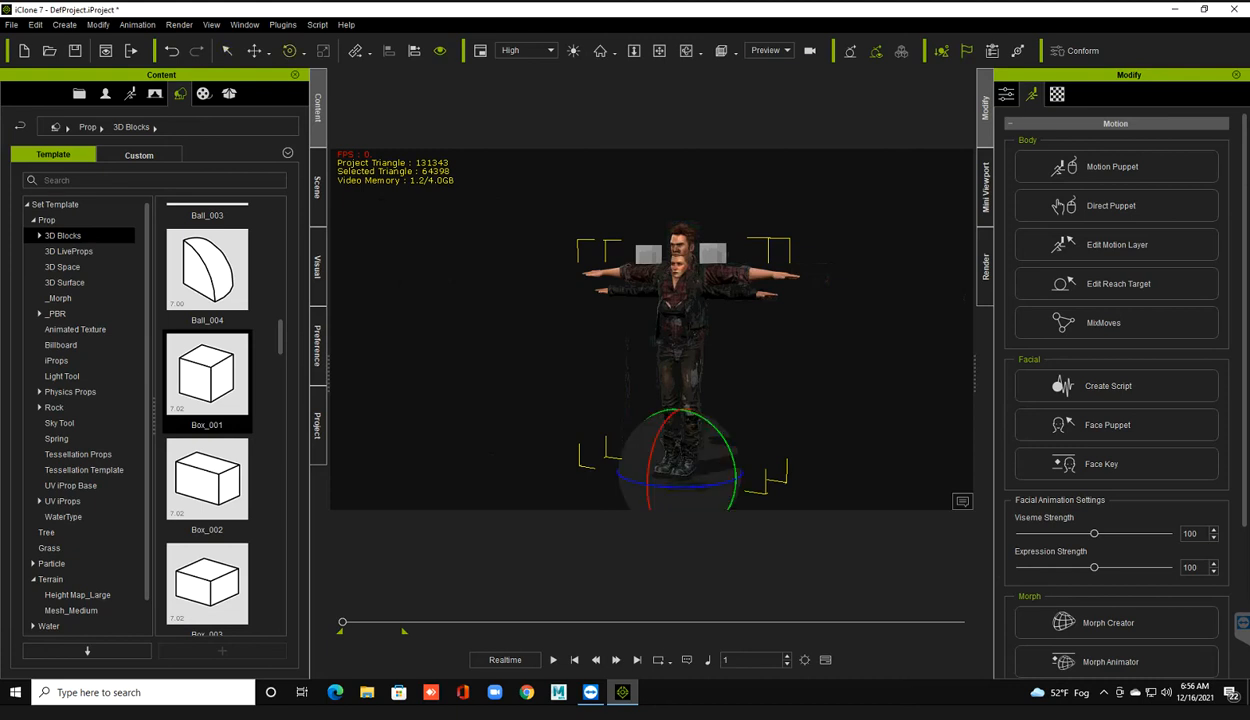
{"action": "left_click_drag", "start_coordinate": [684, 487], "coordinate": [640, 484]}
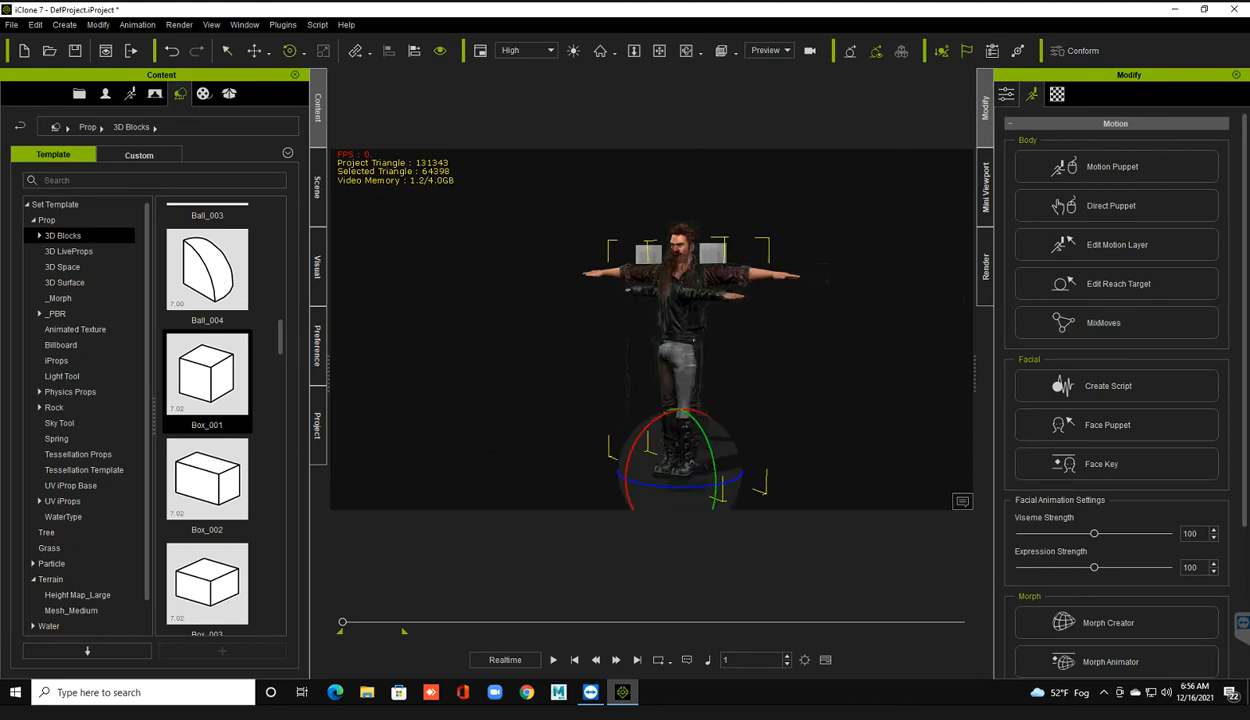
{"action": "left_click", "coordinate": [1006, 93]}
{"action": "scroll", "coordinate": [1117, 282], "scroll_direction": "up", "scroll_amount": 8}
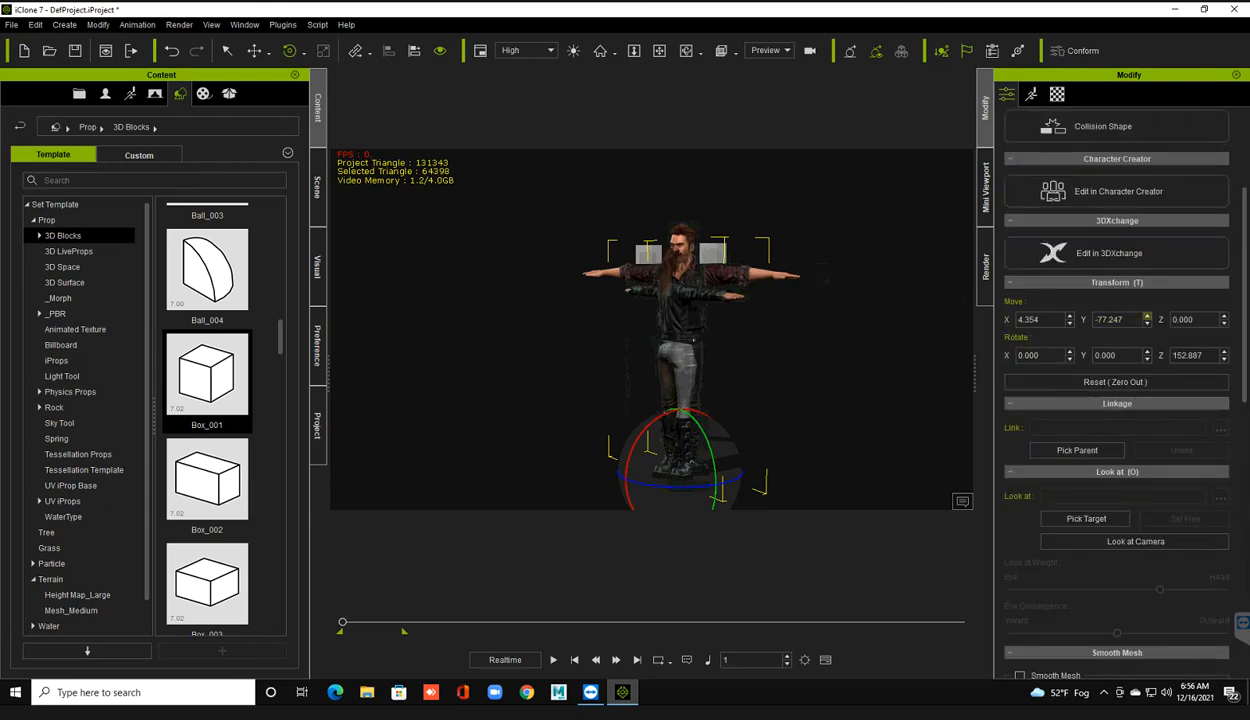
{"action": "left_click", "coordinate": [1188, 355]}
{"action": "type", "text": "180"}
{"action": "key", "text": "Return"}
- Move the female character along Y to about -164 so she stands in front of the male character, facing him
{"action": "key", "text": "w"}
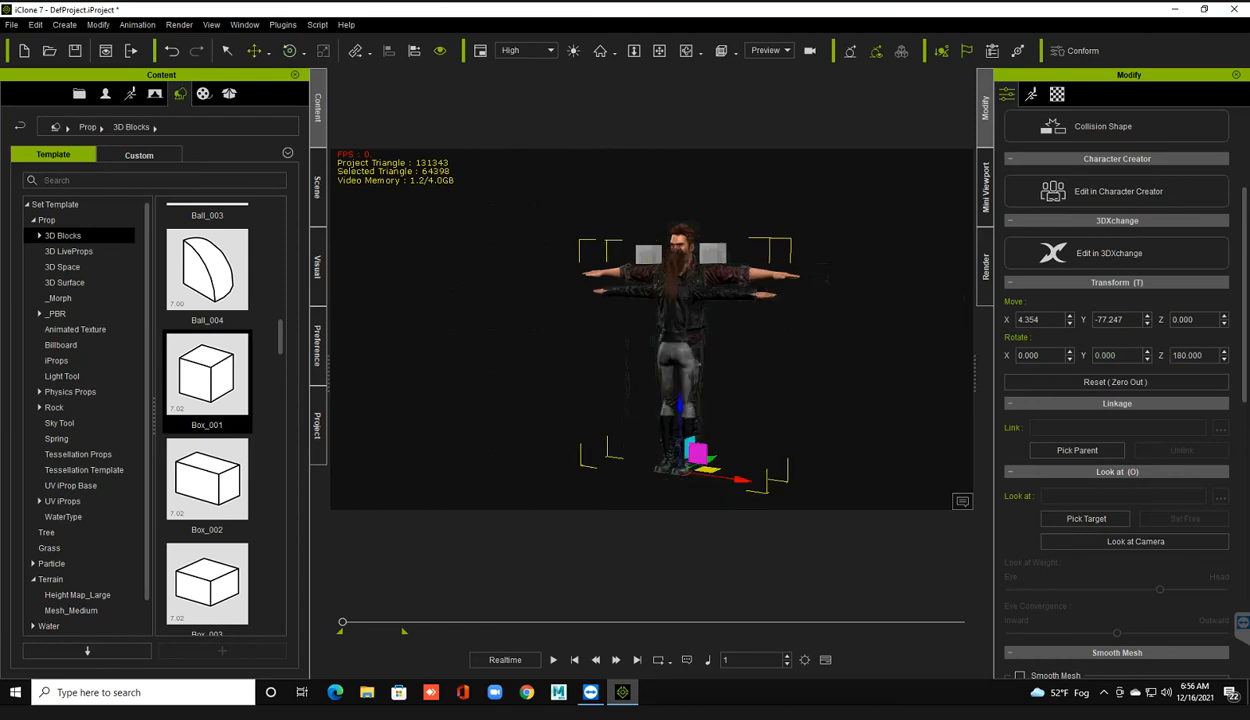
{"action": "left_click_drag", "start_coordinate": [709, 460], "coordinate": [652, 481]}
{"action": "right_click_drag", "start_coordinate": [655, 345], "coordinate": [632, 345]}
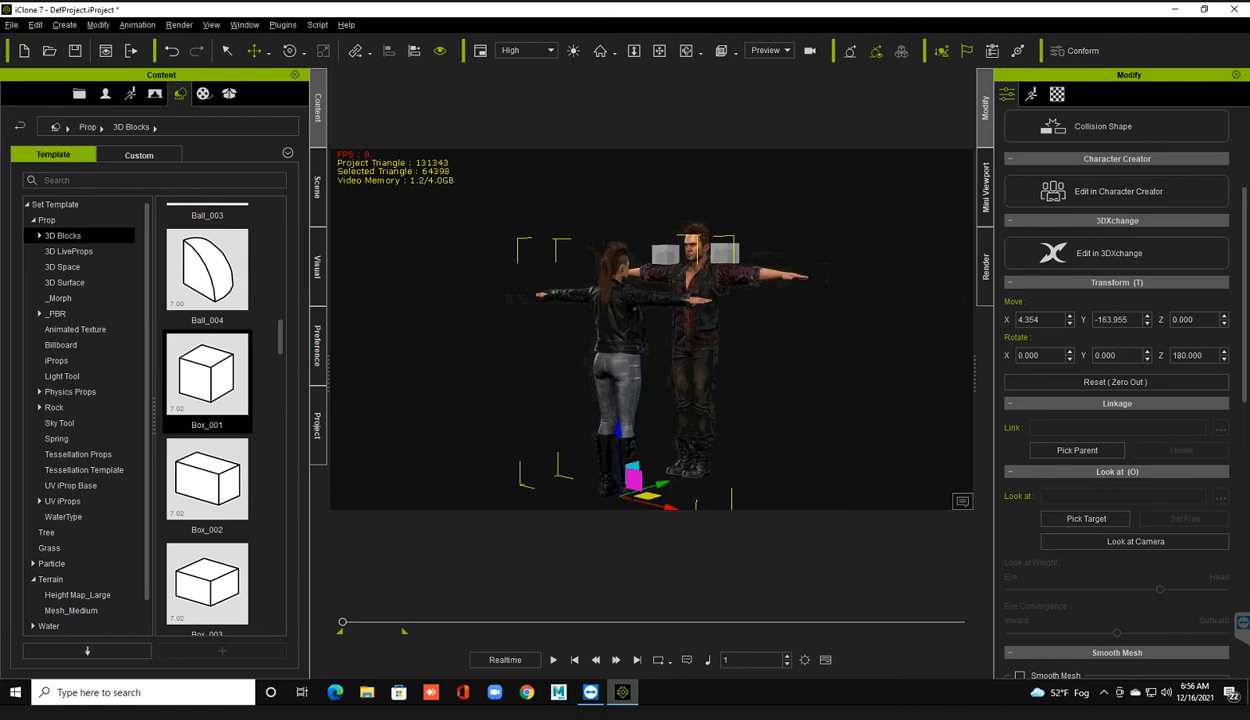
- Set Box_001(0) as the reach target for the female character's right hand and close the Reach Target settings
{"action": "left_click", "coordinate": [1031, 93]}
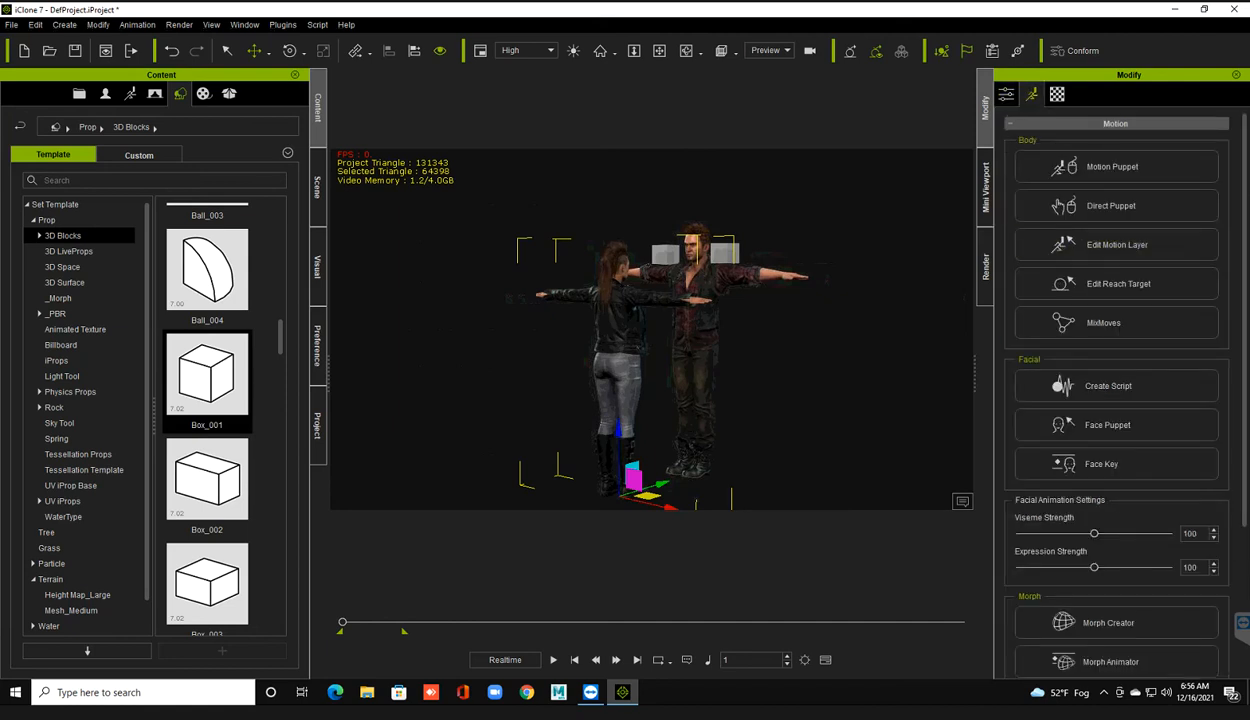
{"action": "left_click", "coordinate": [1117, 284]}
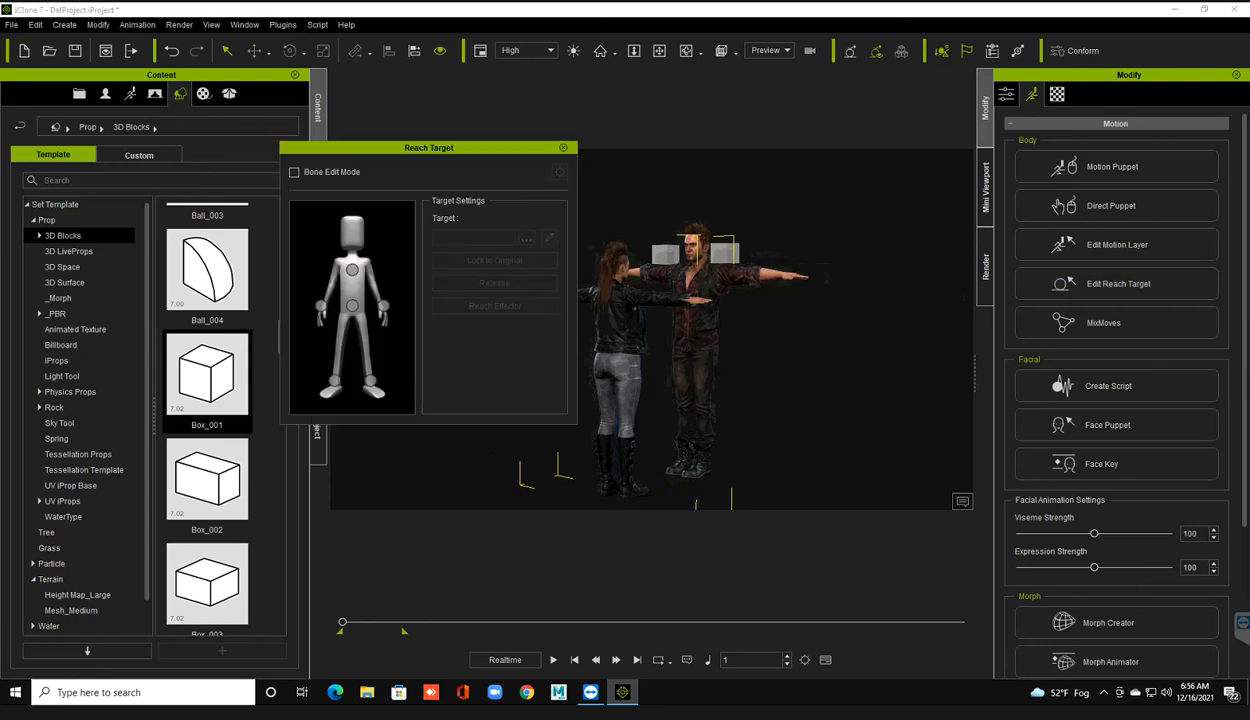
{"action": "mouse_move", "coordinate": [770, 380]}
{"action": "right_mouse_down"}
{"action": "mouse_move", "coordinate": [740, 382]}
{"action": "mouse_move", "coordinate": [784, 372]}
{"action": "mouse_move", "coordinate": [772, 372]}
{"action": "right_mouse_up"}
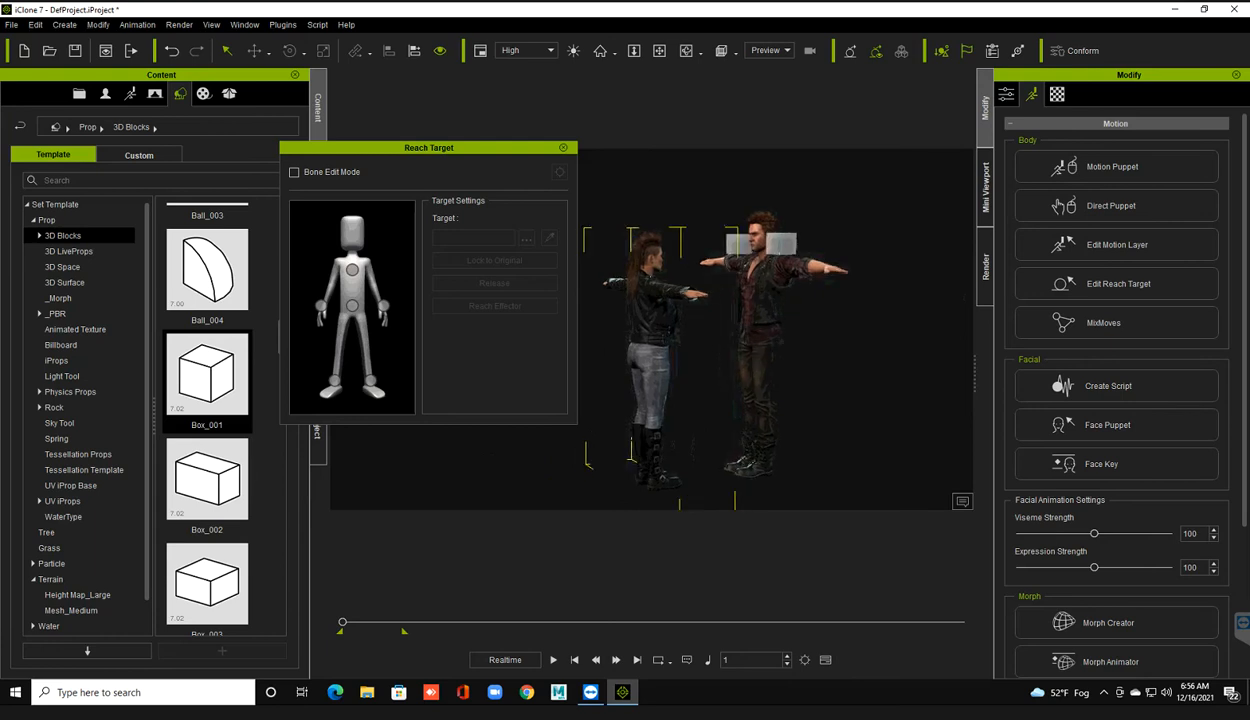
{"action": "left_click", "coordinate": [383, 304]}
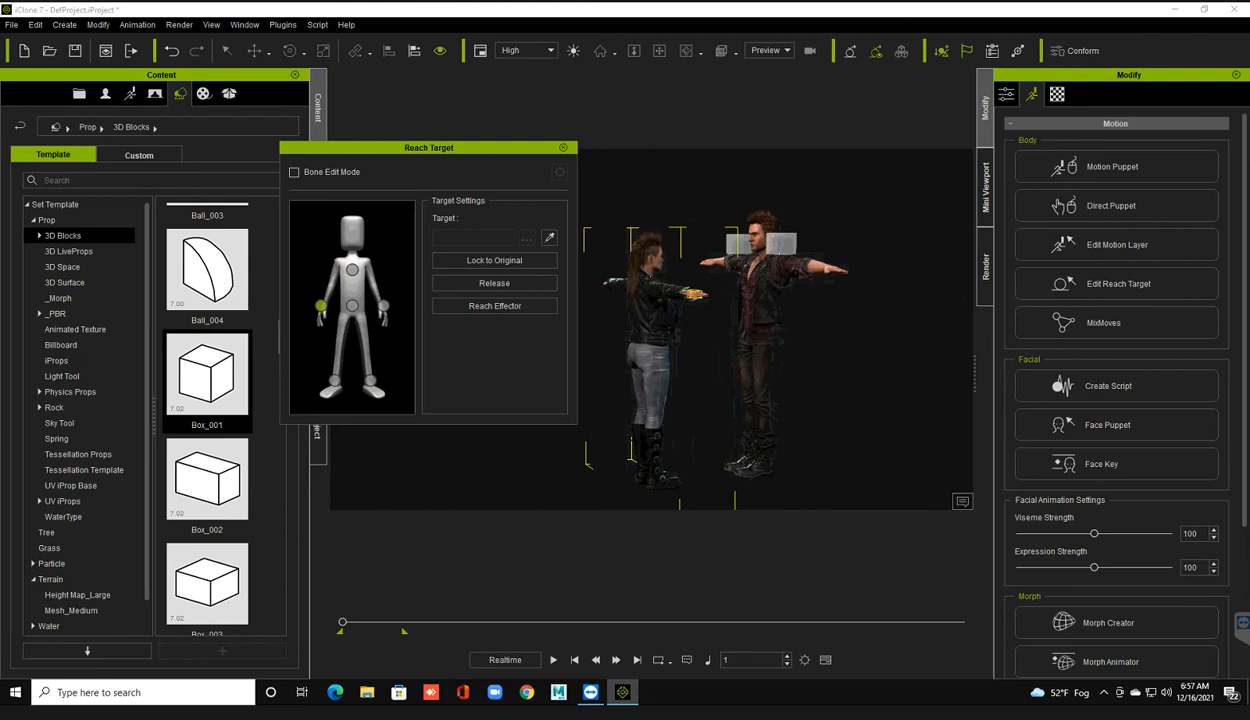
{"action": "left_click", "coordinate": [738, 244]}
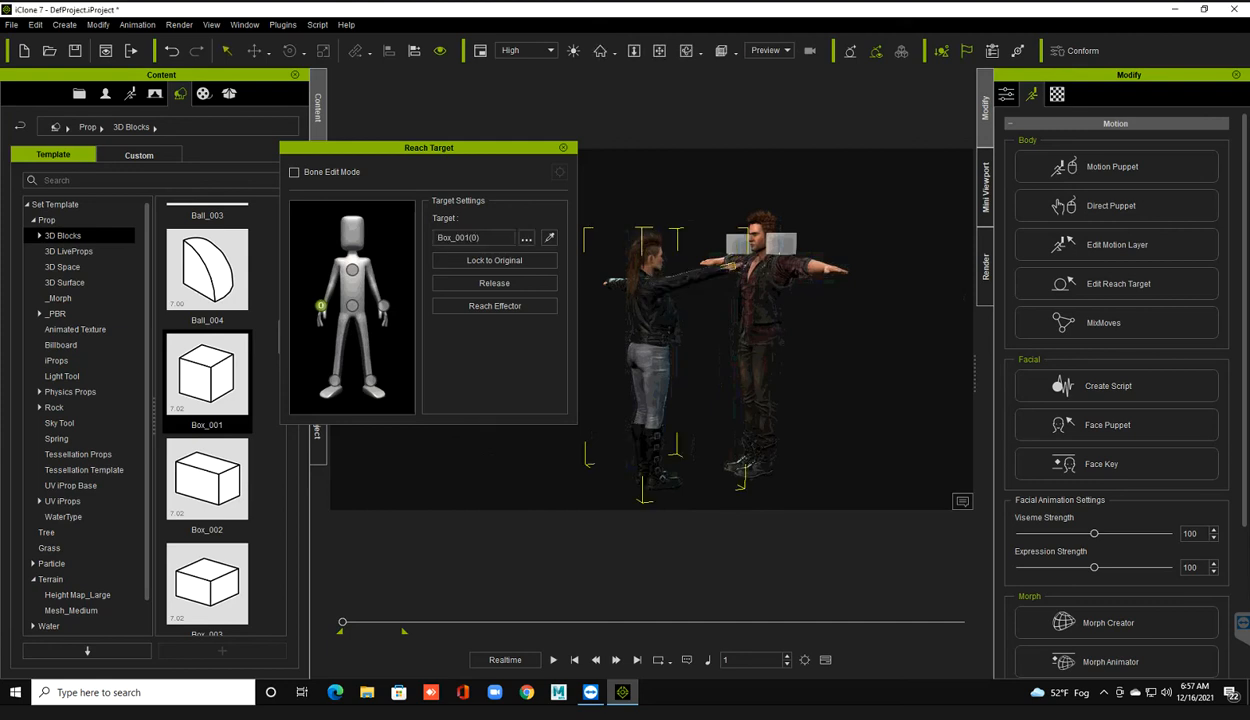
{"action": "mouse_move", "coordinate": [738, 300]}
{"action": "right_mouse_down"}
{"action": "mouse_move", "coordinate": [762, 308]}
{"action": "mouse_move", "coordinate": [742, 308]}
{"action": "right_mouse_up"}
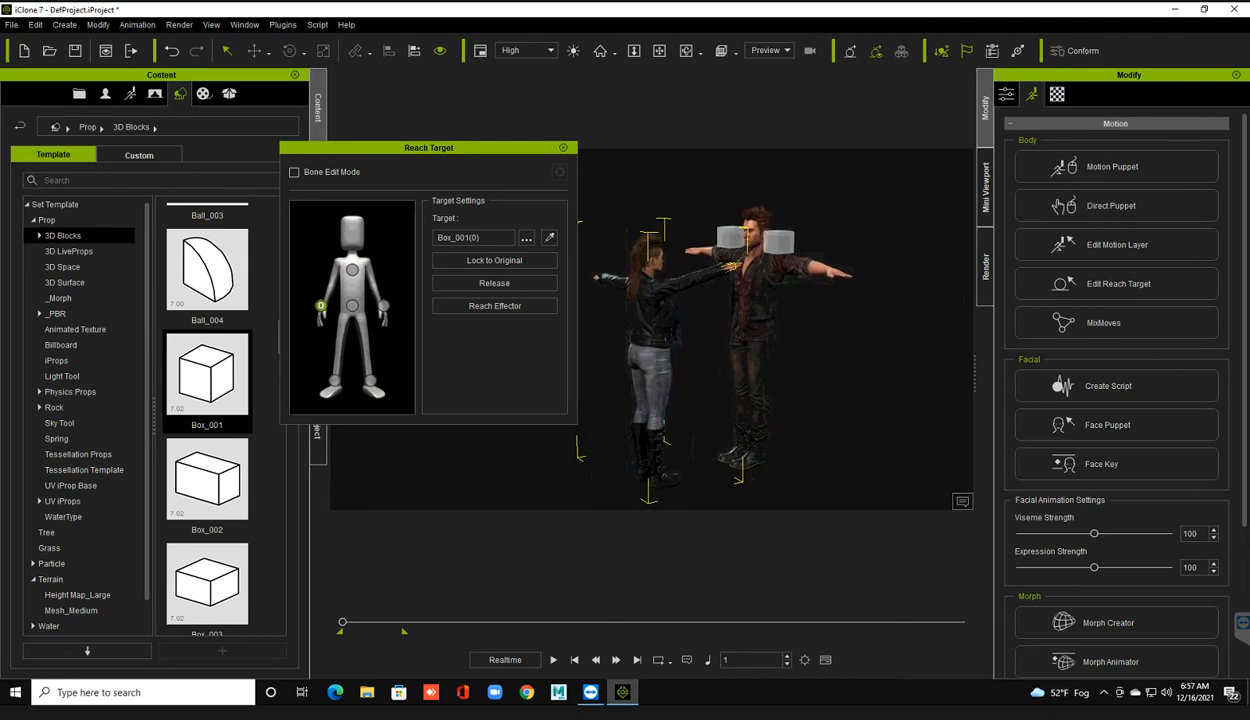
{"action": "left_click", "coordinate": [563, 148]}
- Move the female character along the ground closer to the male character
{"action": "key", "text": "w"}
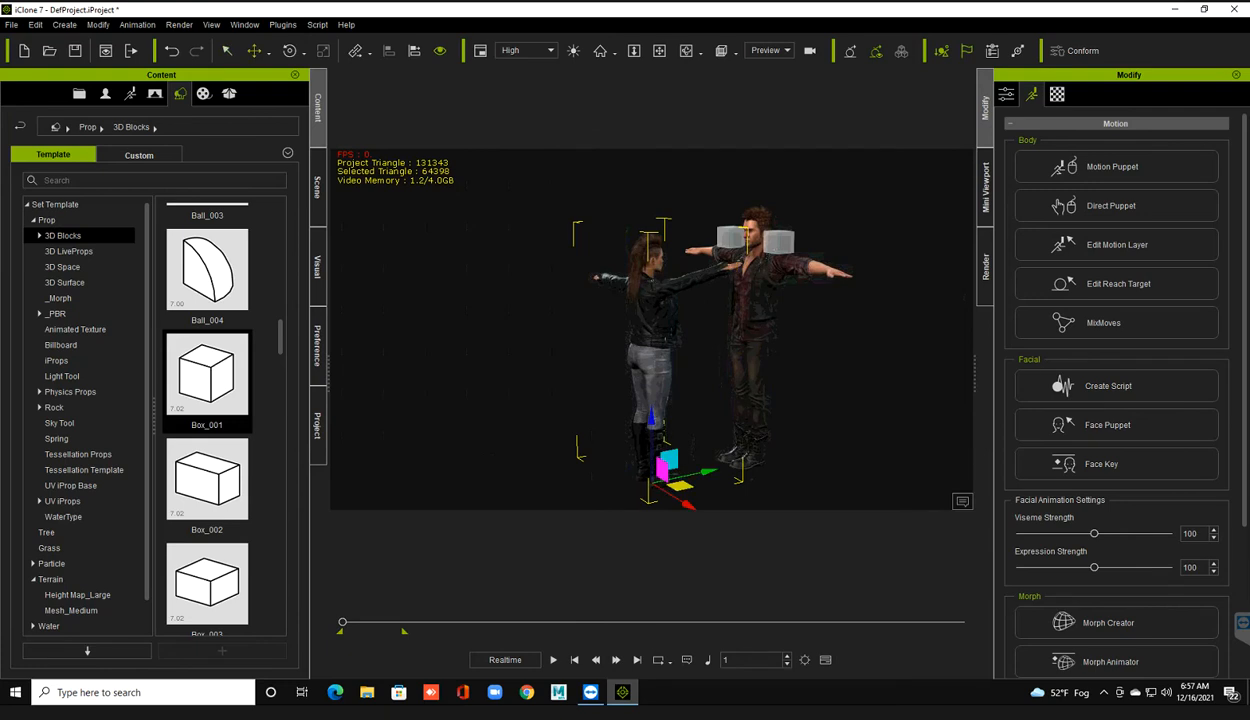
{"action": "left_click_drag", "start_coordinate": [679, 486], "coordinate": [724, 462]}
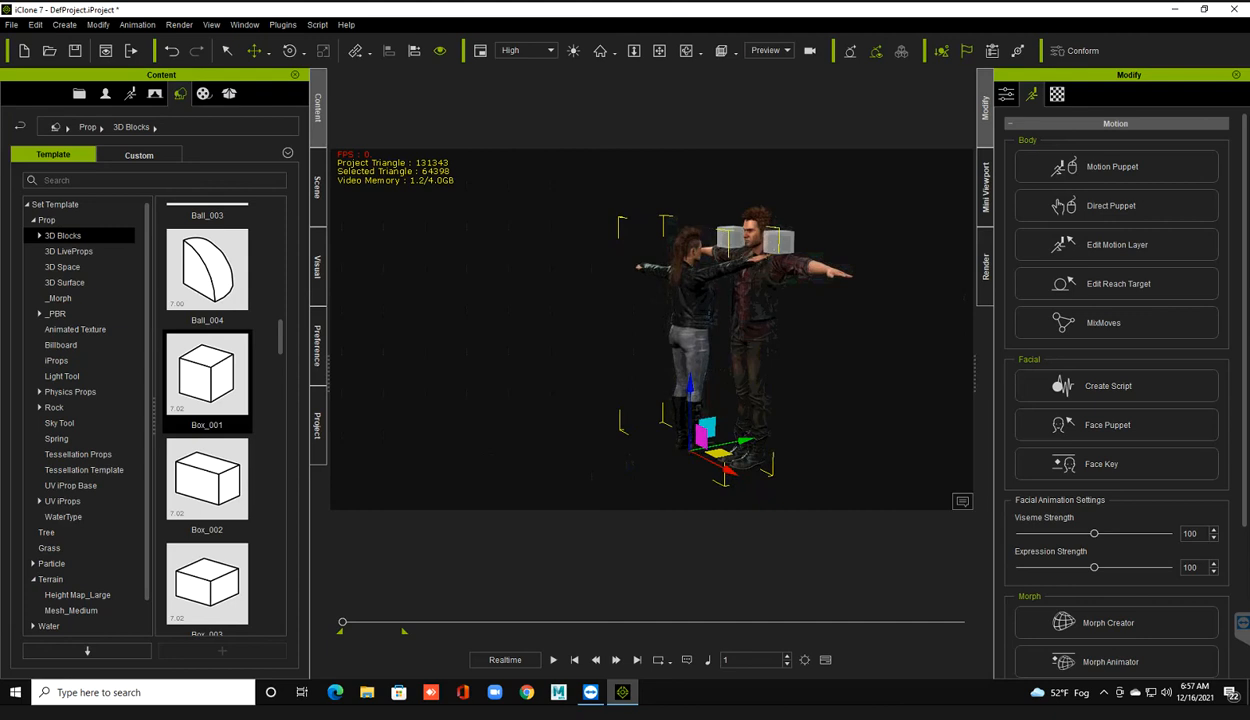
- Undo the last move and shift the female character along Y until she stands close to the male character
{"action": "key", "text": "ctrl+z"}
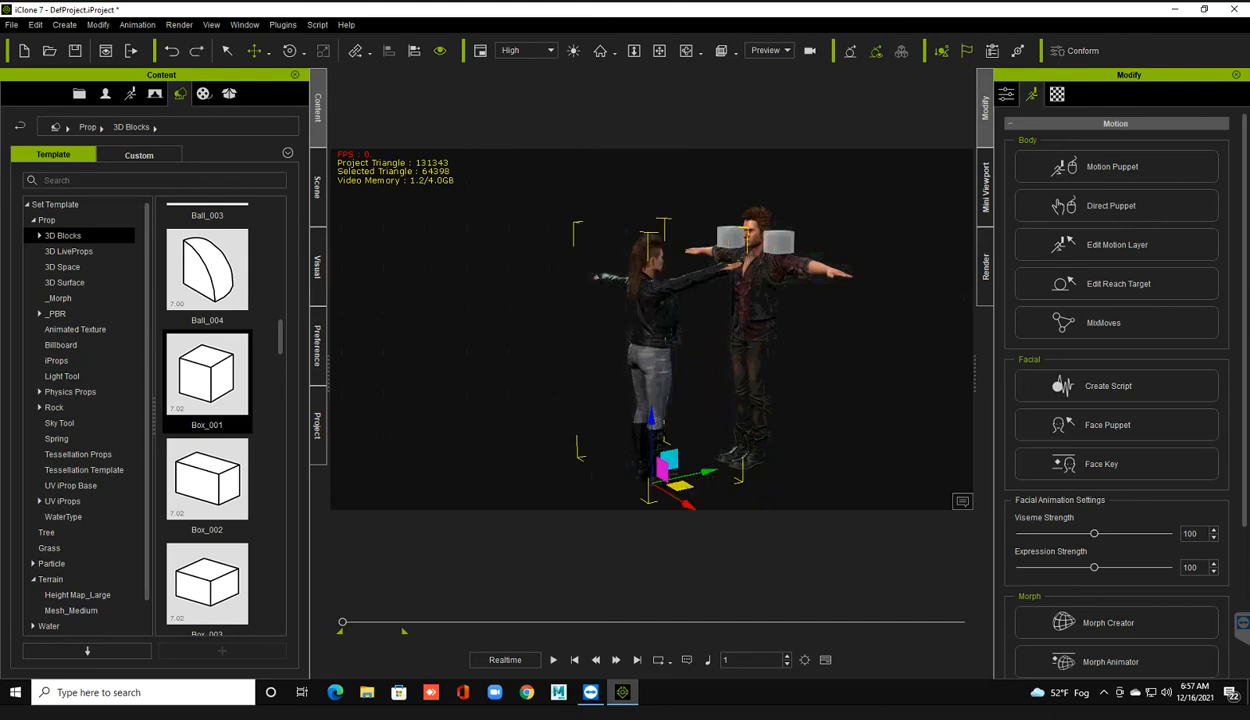
{"action": "left_click_drag", "start_coordinate": [707, 471], "coordinate": [743, 475]}
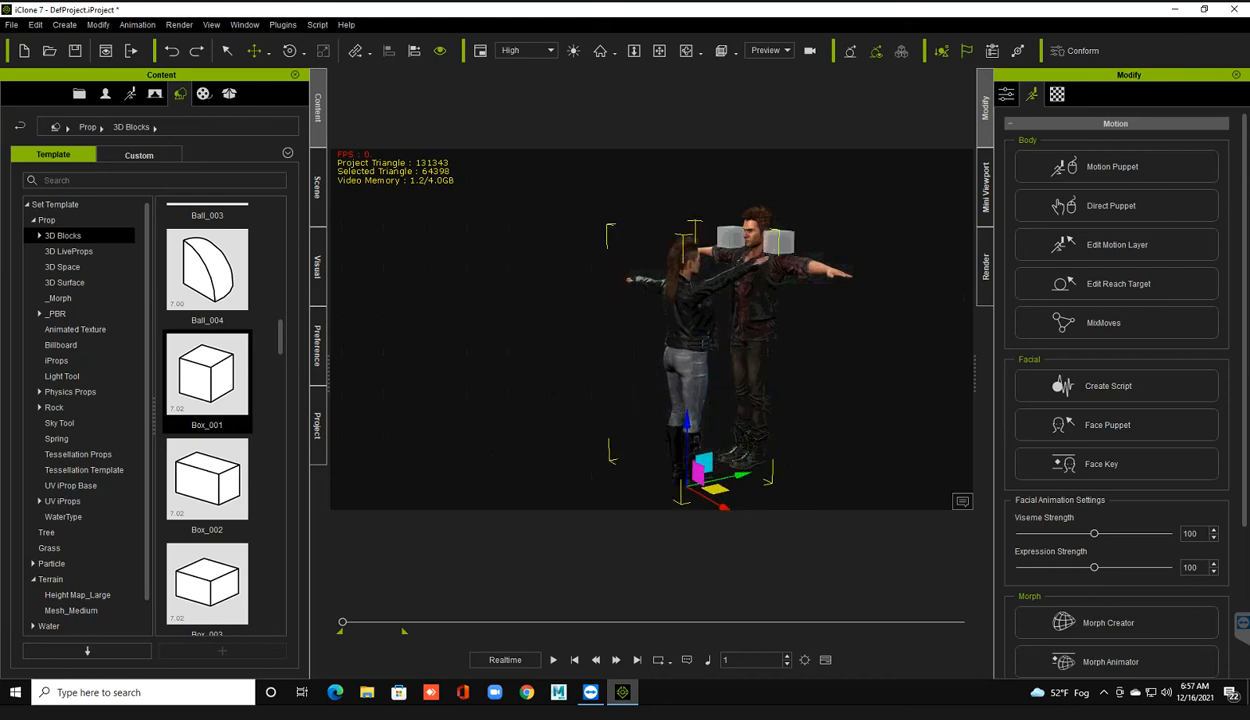
{"action": "left_click_drag", "start_coordinate": [743, 475], "coordinate": [763, 472]}
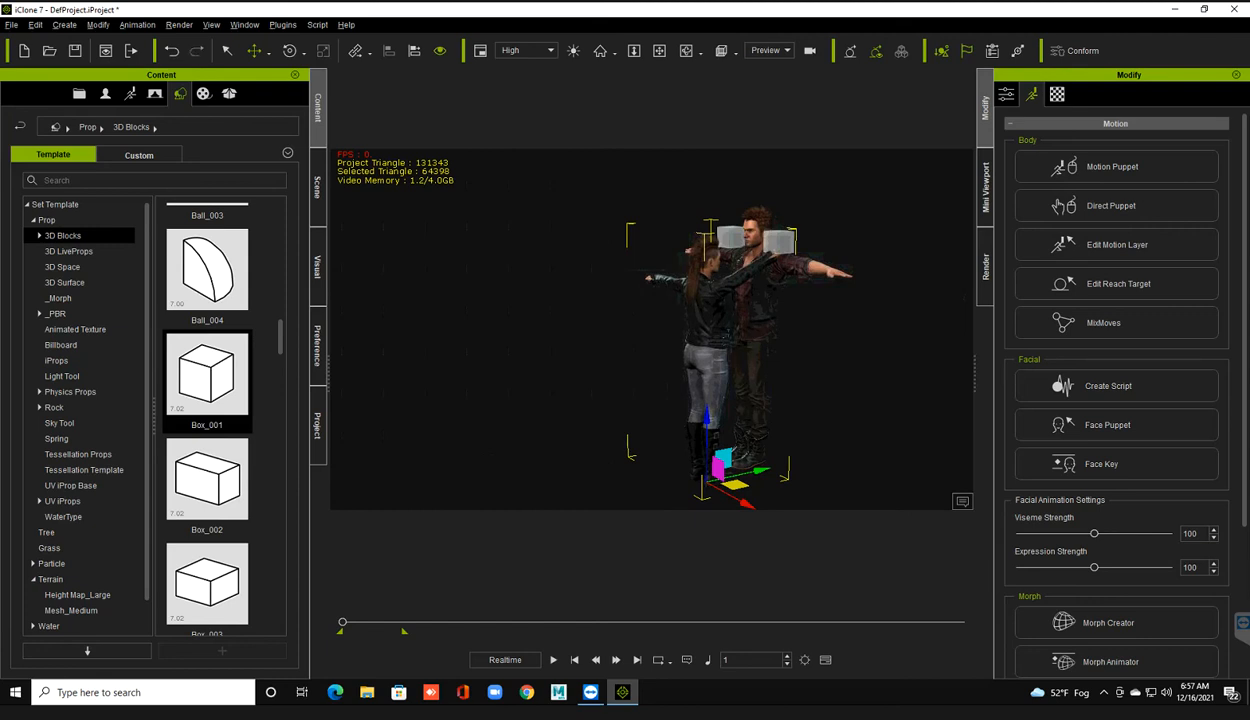
- Delete the female character and create a copy of the male character along Y at about -123
{"action": "right_click_drag", "start_coordinate": [735, 343], "coordinate": [710, 343]}
{"action": "key", "text": "Delete"}
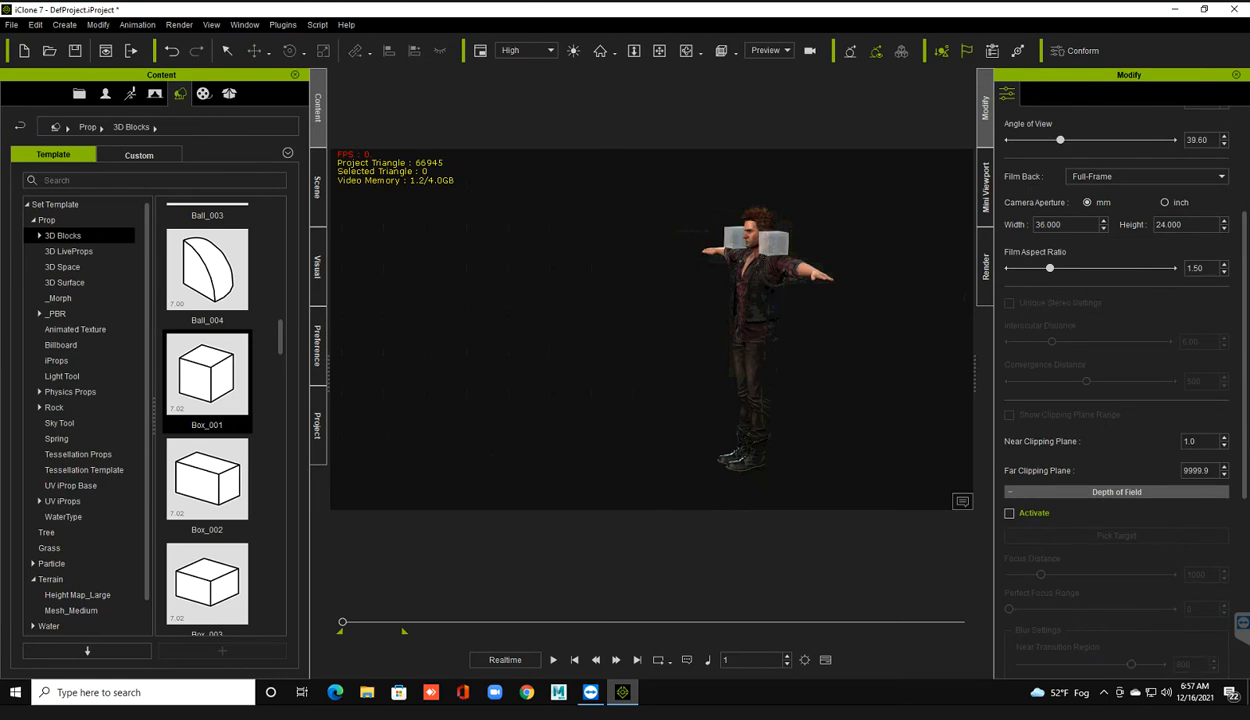
{"action": "left_click", "coordinate": [753, 310]}
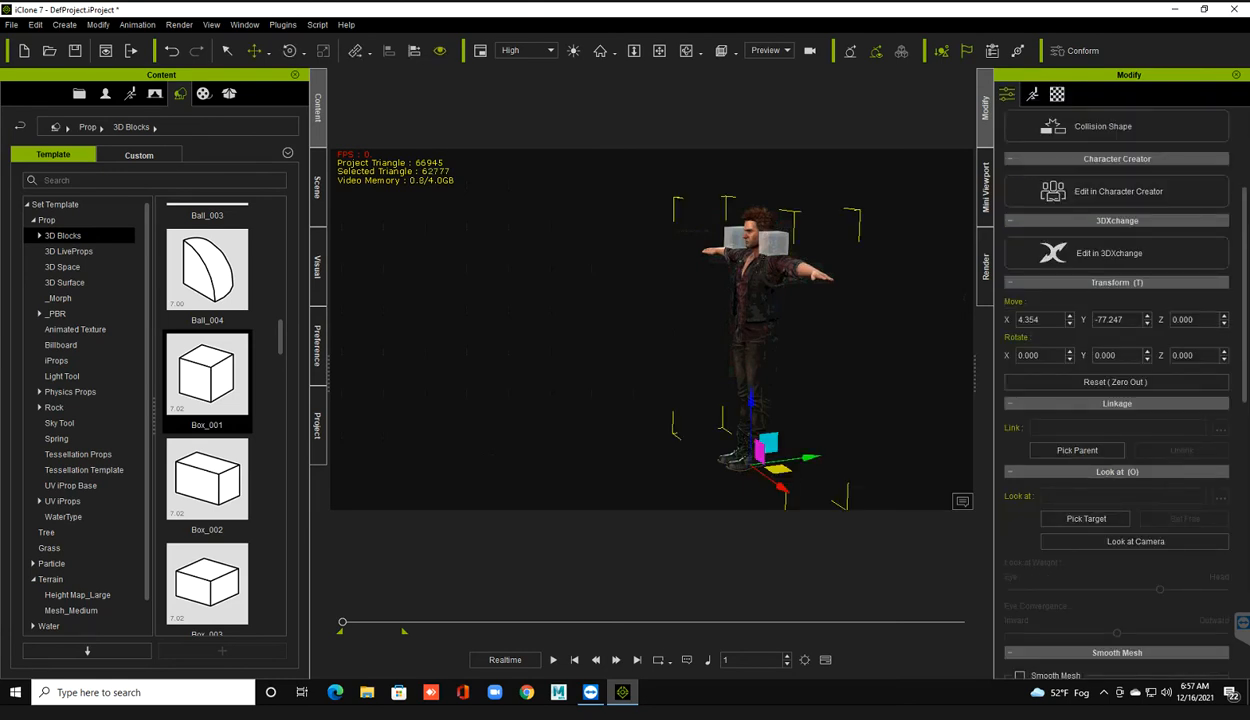
{"action": "left_click_drag", "start_coordinate": [800, 458], "coordinate": [746, 465], "text": "ctrl"}
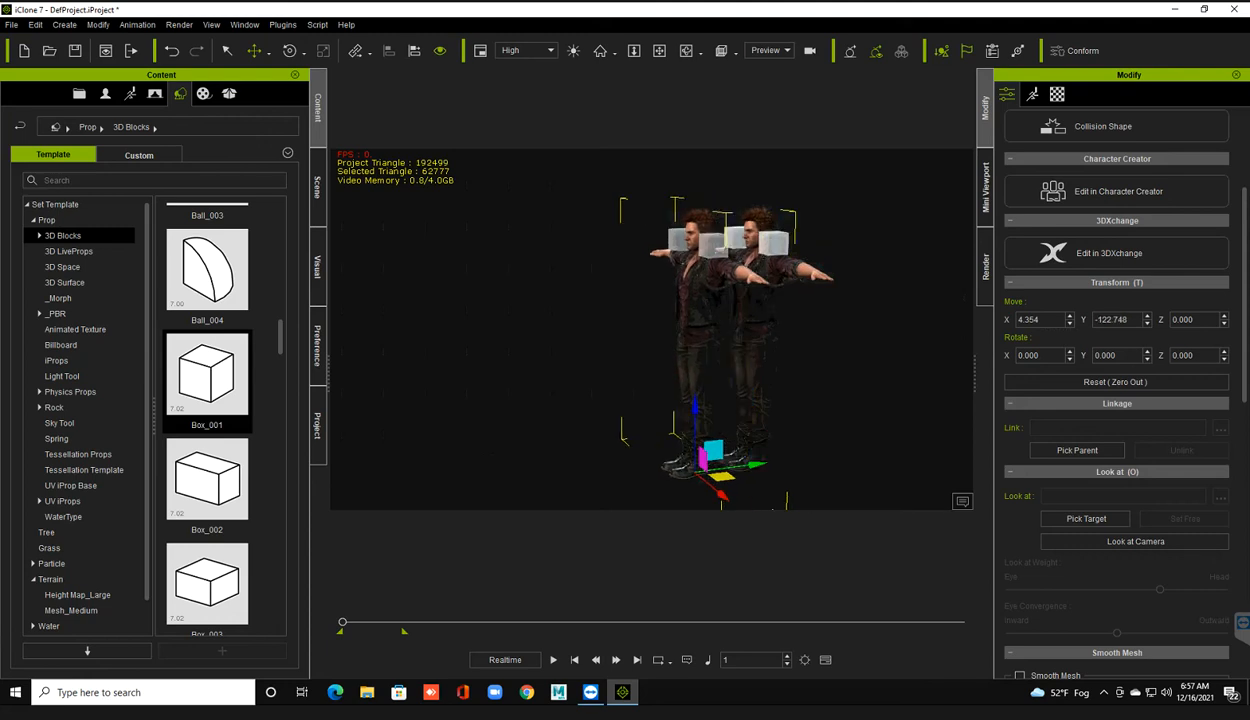
- Set the duplicate's Z rotation to 180 so it faces the original, and shift it along Y to about -124
{"action": "left_click", "coordinate": [1147, 352]}
{"action": "key", "text": "Tab"}
{"action": "type", "text": "180"}
{"action": "key", "text": "Tab"}
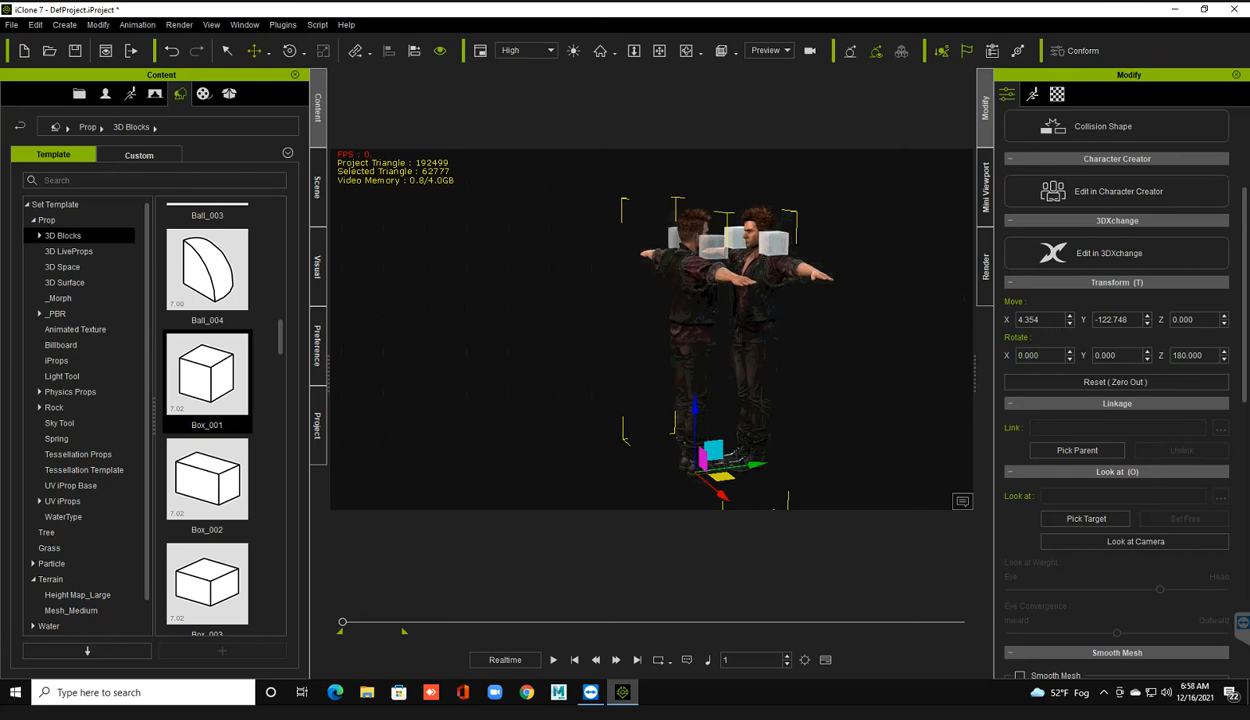
{"action": "left_click_drag", "start_coordinate": [748, 465], "coordinate": [746, 465]}
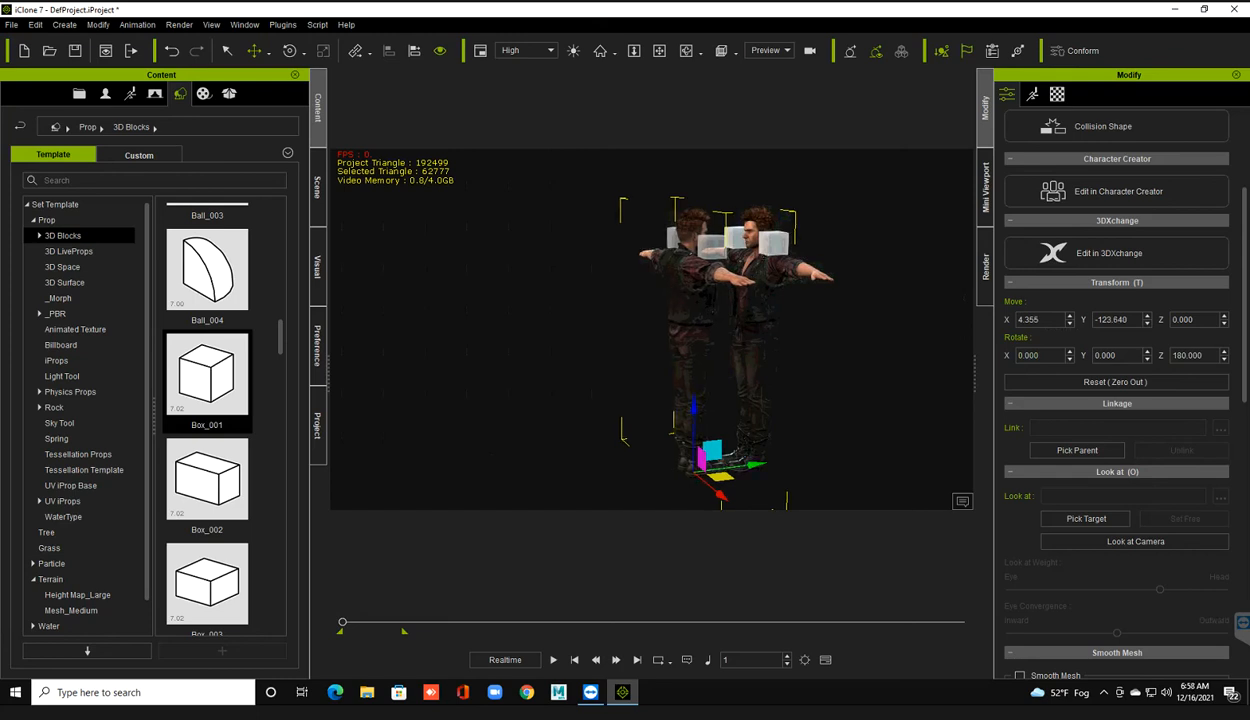
- Delete both boxes attached to the duplicate male character's shoulders
{"action": "left_click", "coordinate": [712, 247]}
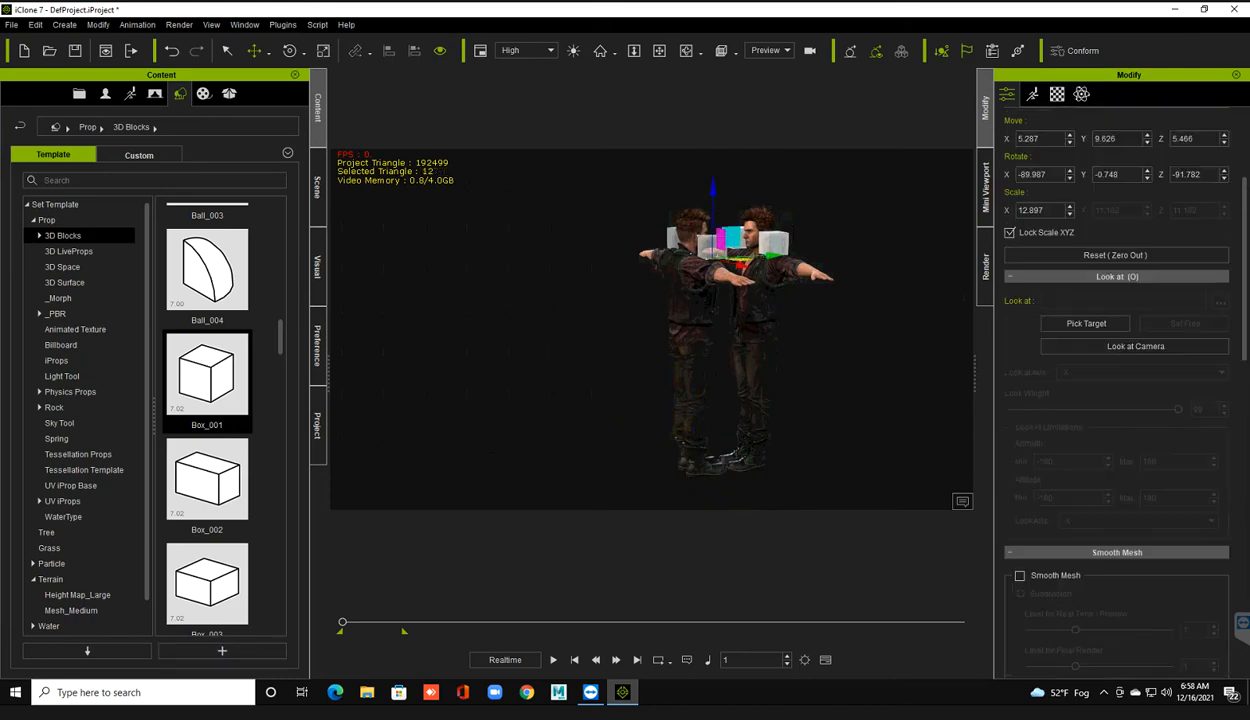
{"action": "key", "text": "Delete"}
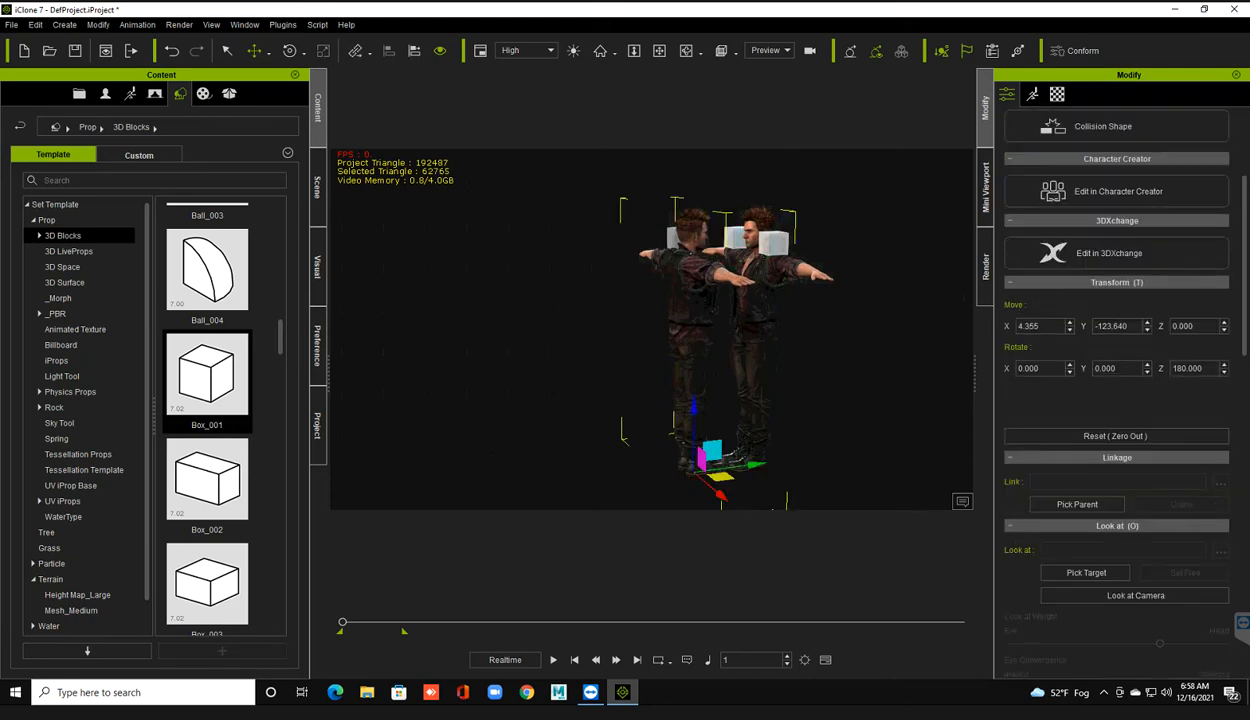
{"action": "left_click", "coordinate": [673, 238]}
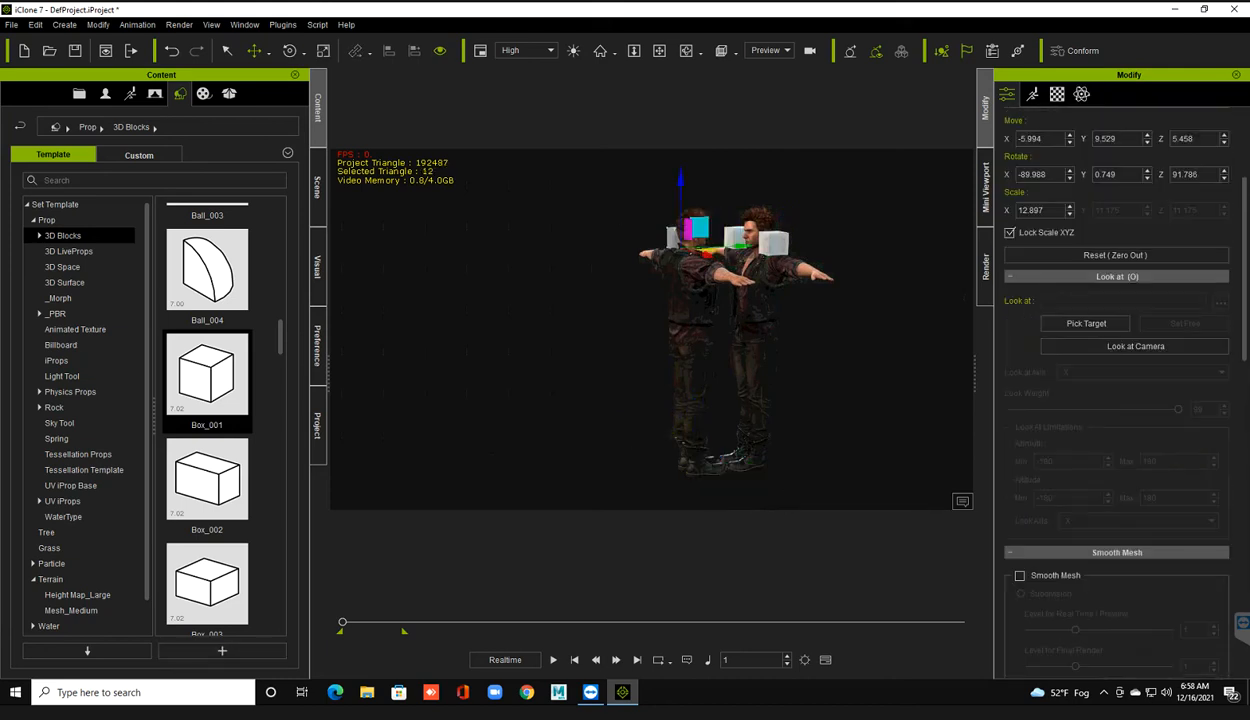
{"action": "key", "text": "Delete"}
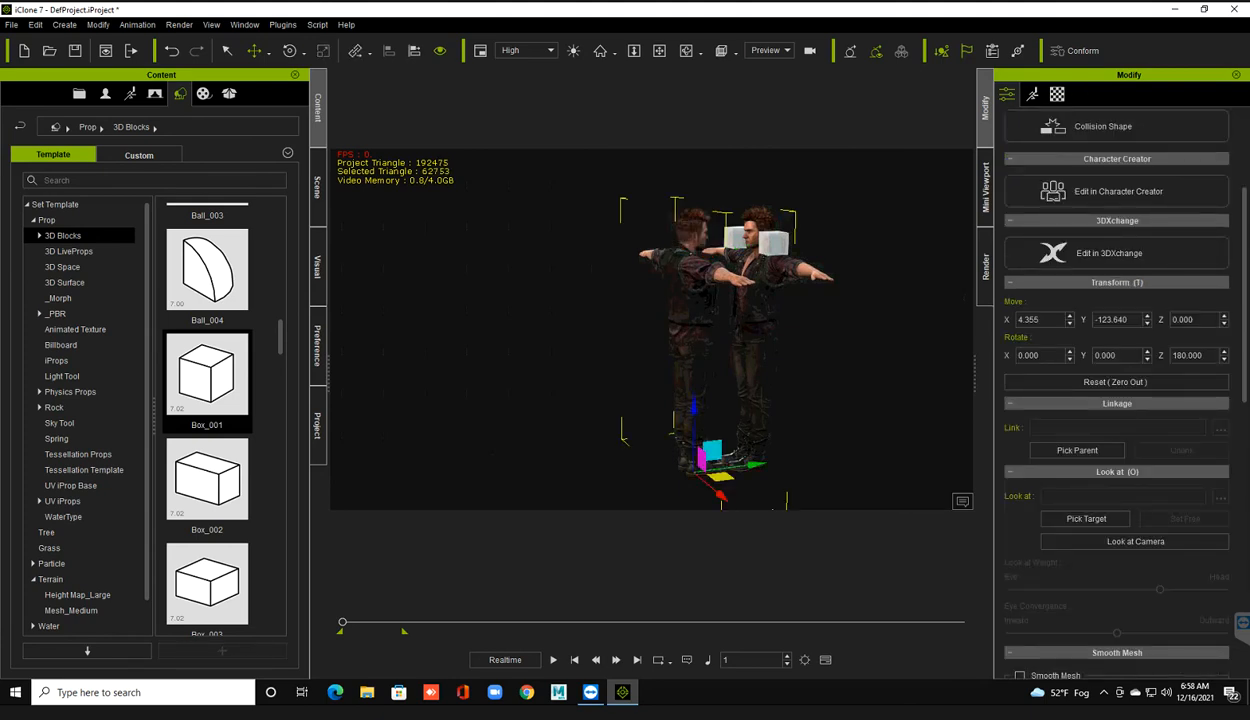
- Set Box_001(0) on the original male's shoulder as the reach target for the duplicate's right hand
{"action": "left_click", "coordinate": [1032, 93]}
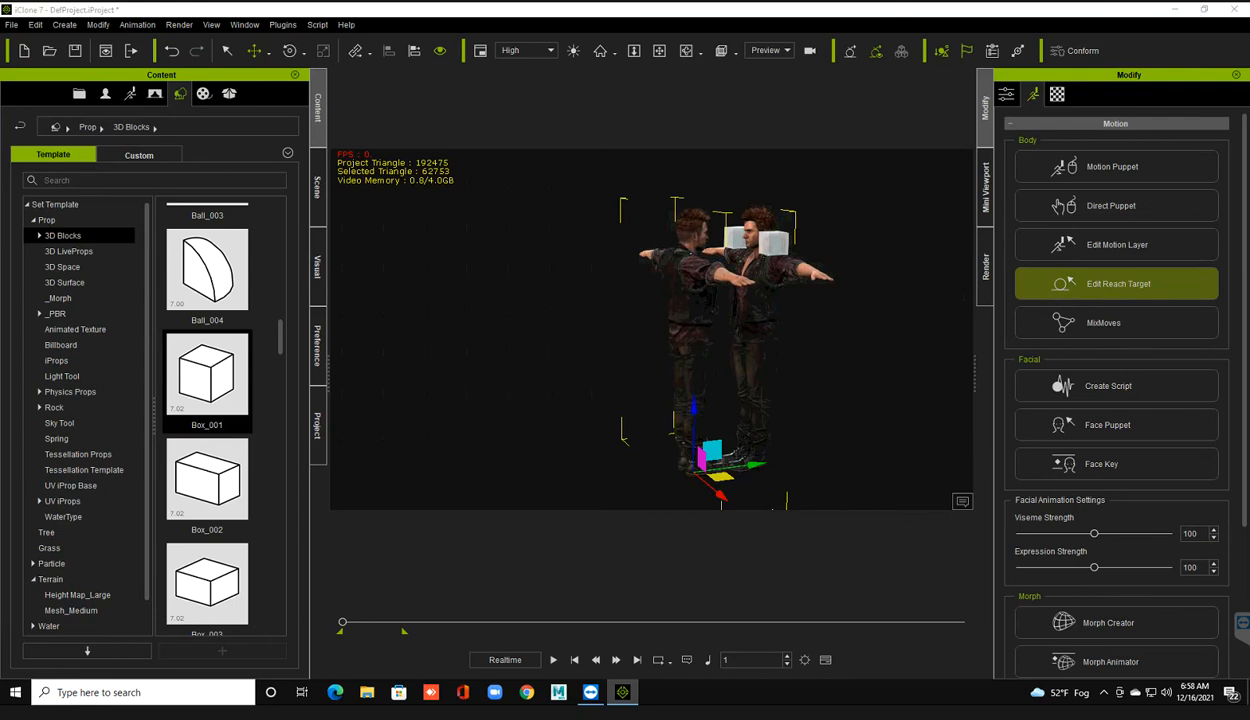
{"action": "left_click", "coordinate": [1117, 284]}
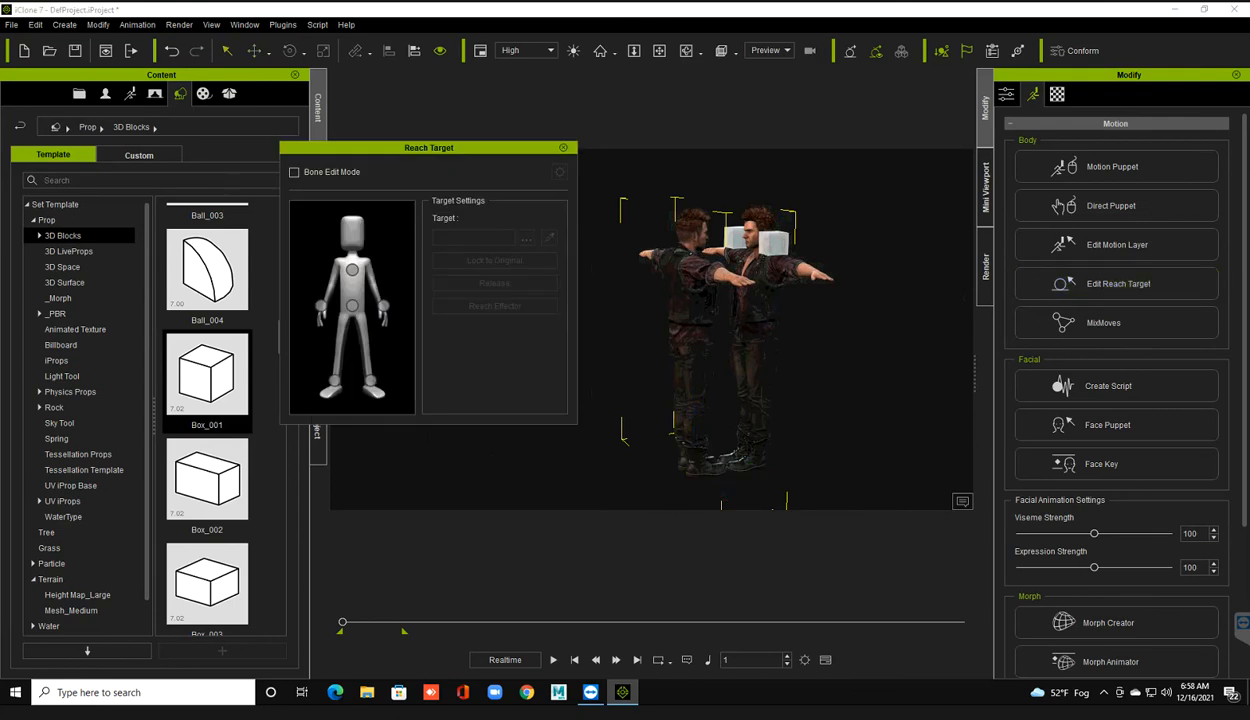
{"action": "left_click", "coordinate": [321, 306]}
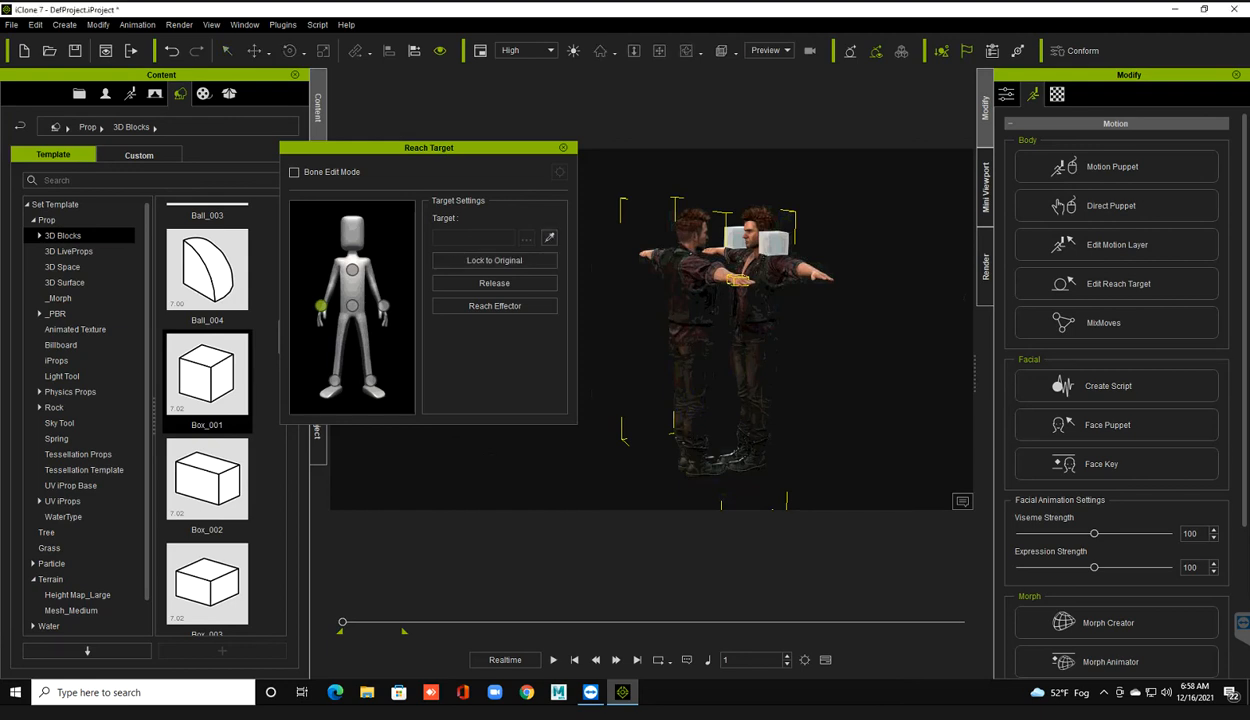
{"action": "left_click", "coordinate": [773, 243]}
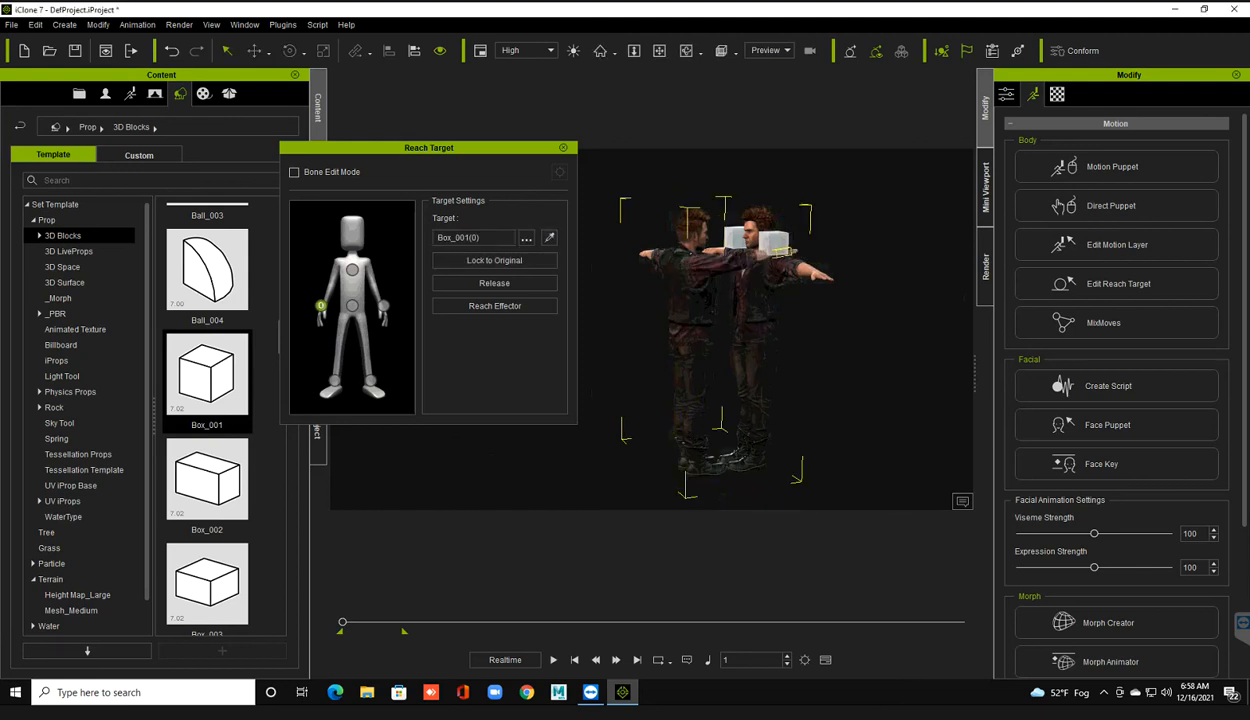
- Enable Reach Object and Rotation for the right hand's reach to Box_001(0), and close the Reach Target settings
{"action": "left_click", "coordinate": [527, 238]}
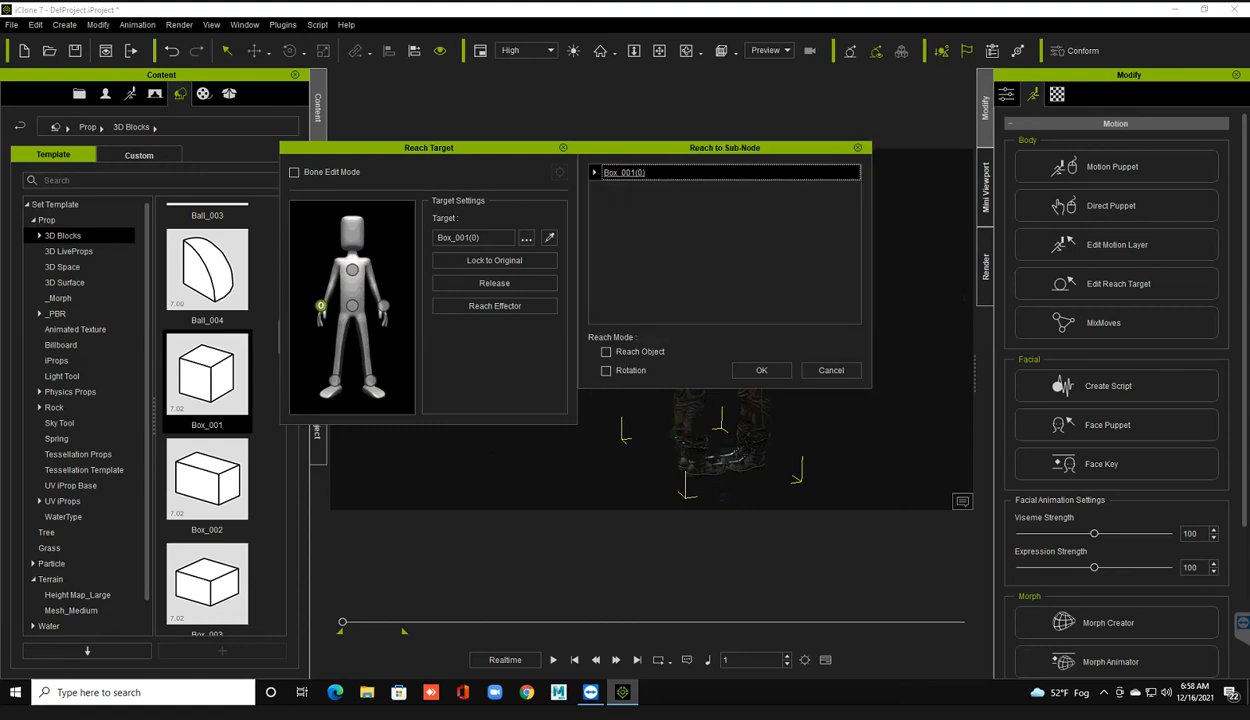
{"action": "mouse_move", "coordinate": [725, 148]}
{"action": "left_mouse_down"}
{"action": "mouse_move", "coordinate": [664, 219]}
{"action": "mouse_move", "coordinate": [596, 216]}
{"action": "mouse_move", "coordinate": [723, 149]}
{"action": "left_mouse_up"}
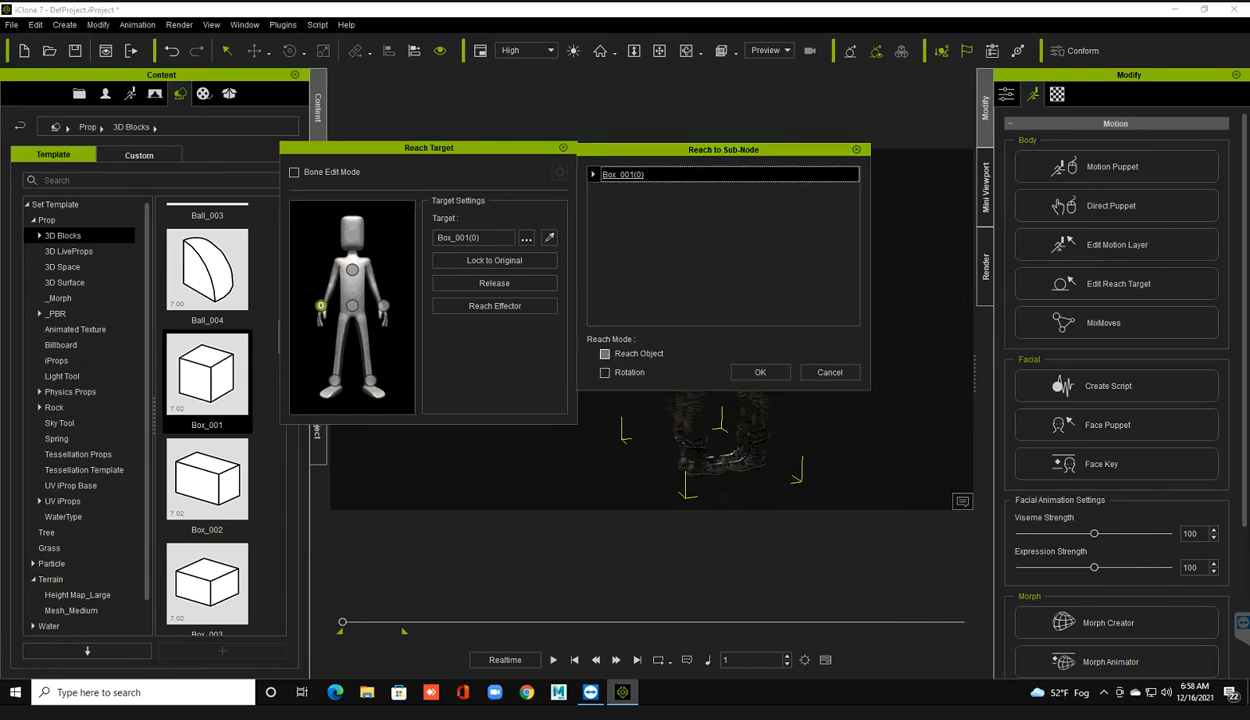
{"action": "left_click", "coordinate": [604, 353]}
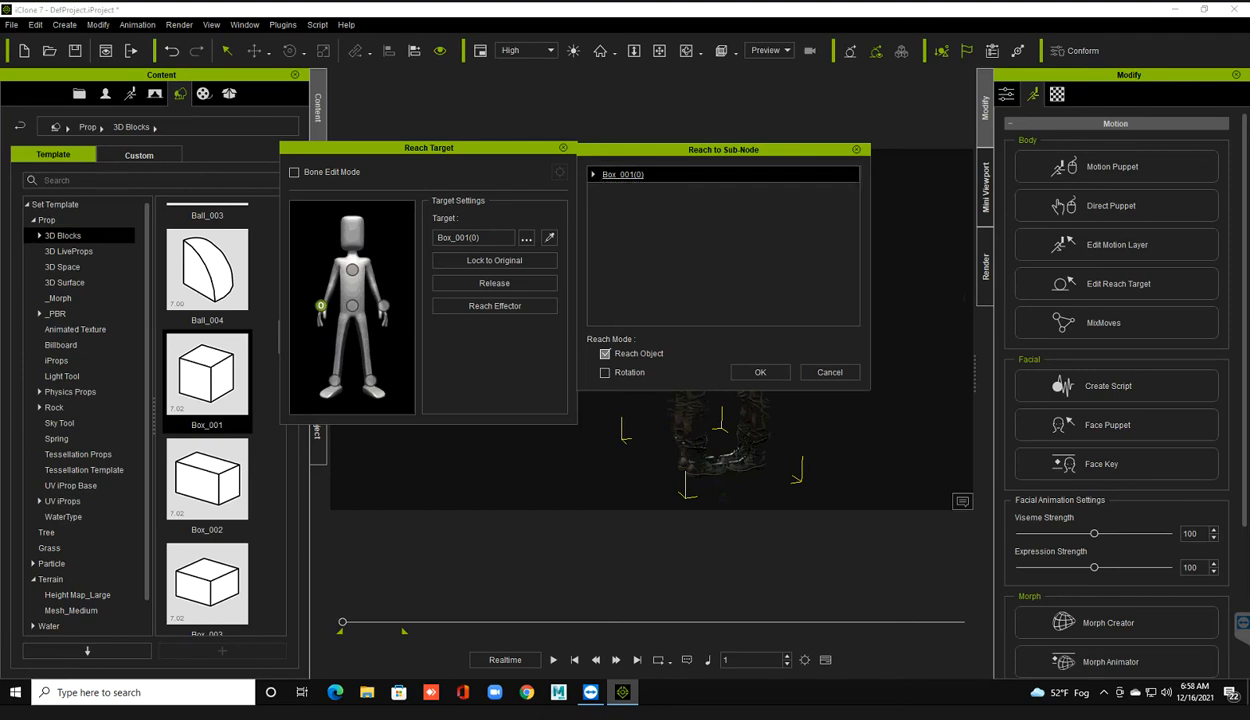
{"action": "left_click", "coordinate": [604, 372]}
{"action": "left_click_drag", "start_coordinate": [723, 150], "coordinate": [726, 157]}
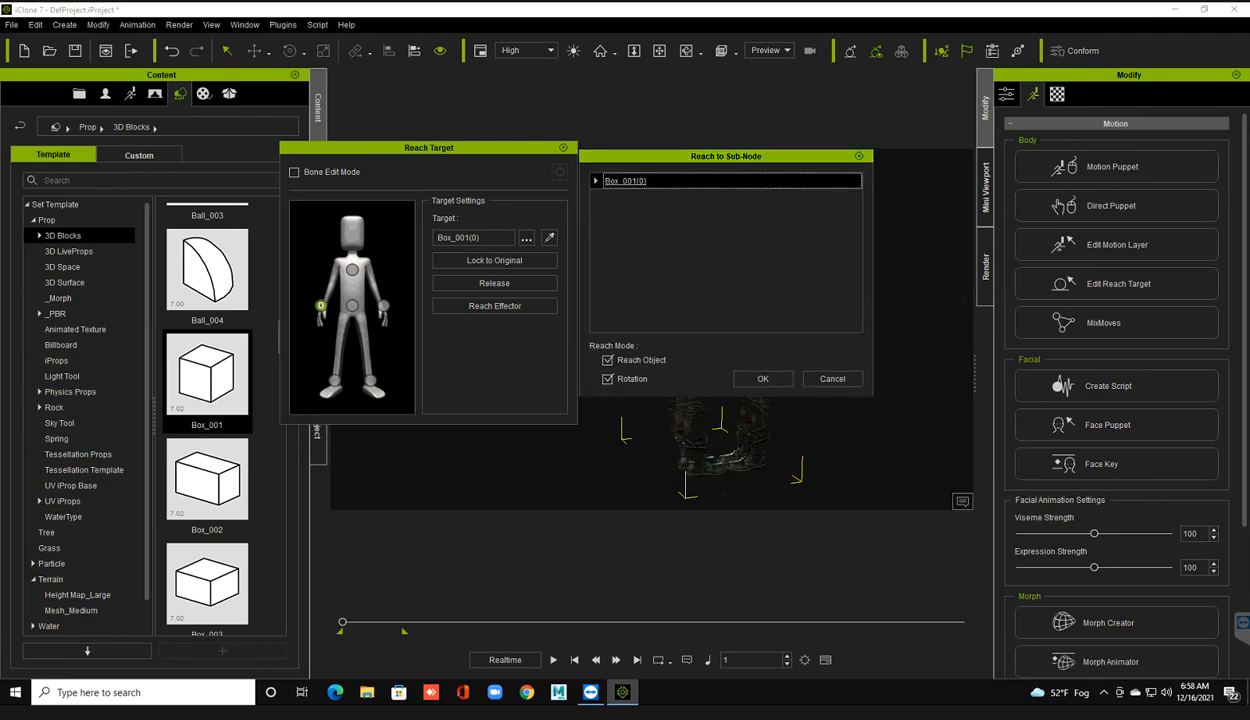
{"action": "left_click", "coordinate": [762, 378]}
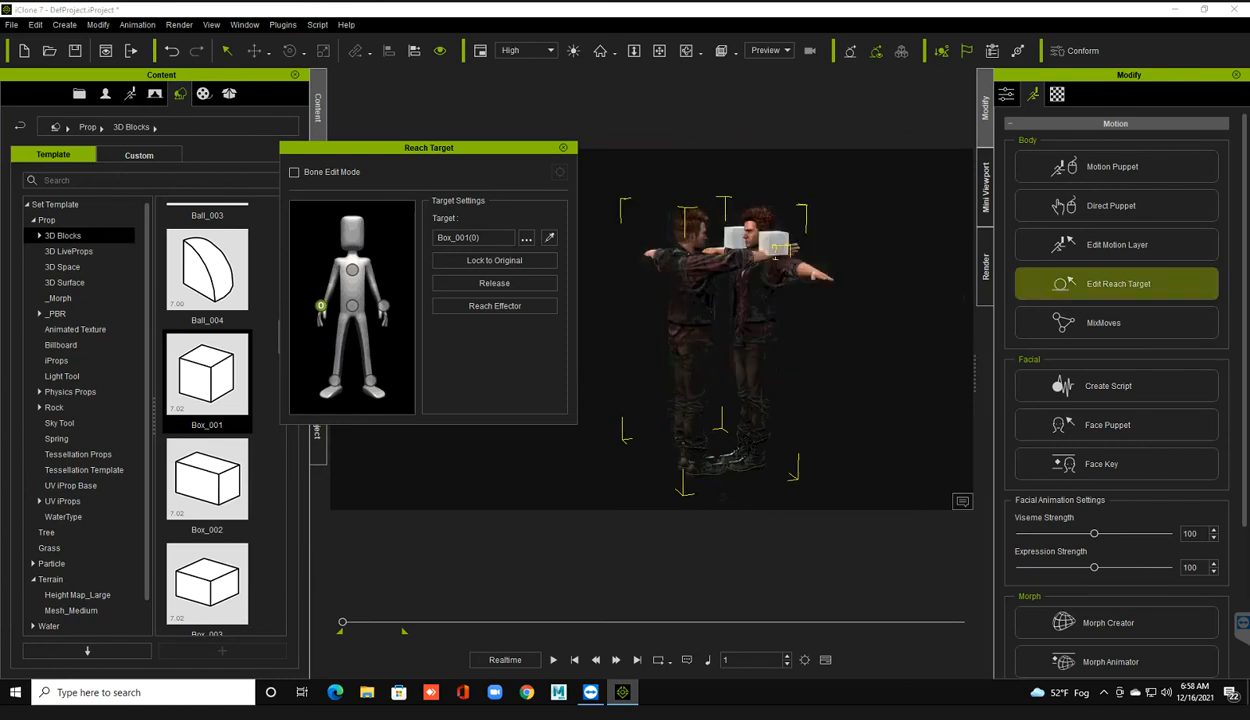
{"action": "left_click", "coordinate": [1117, 284]}
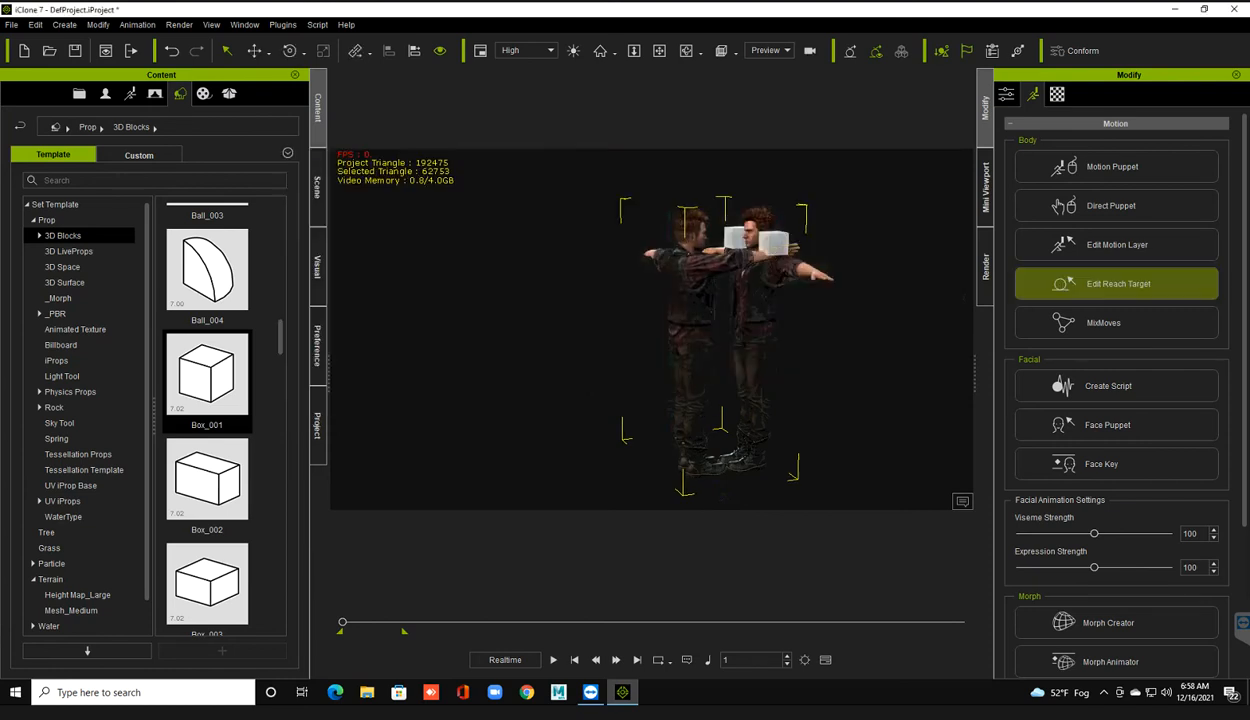
- Reopen the duplicate's right-hand reach settings and reapply the sub-node reach to Box_001(0)
{"action": "left_click", "coordinate": [1117, 284]}
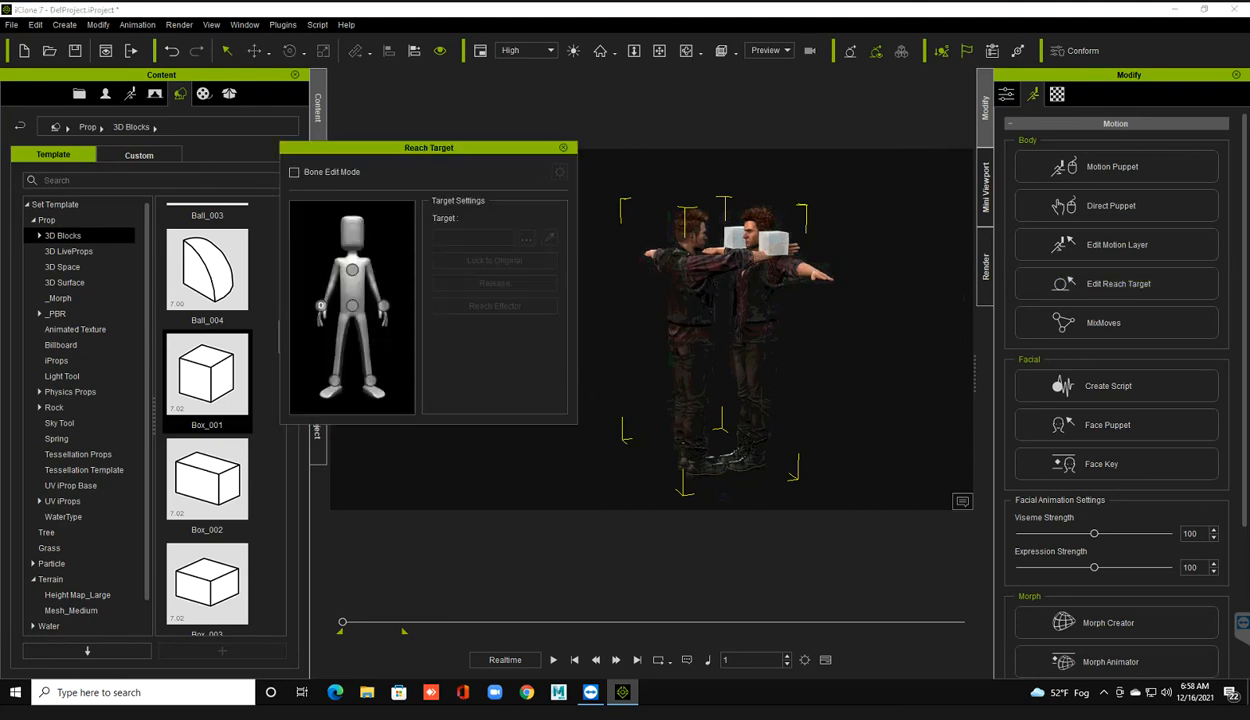
{"action": "left_click", "coordinate": [321, 306]}
{"action": "left_click", "coordinate": [526, 239]}
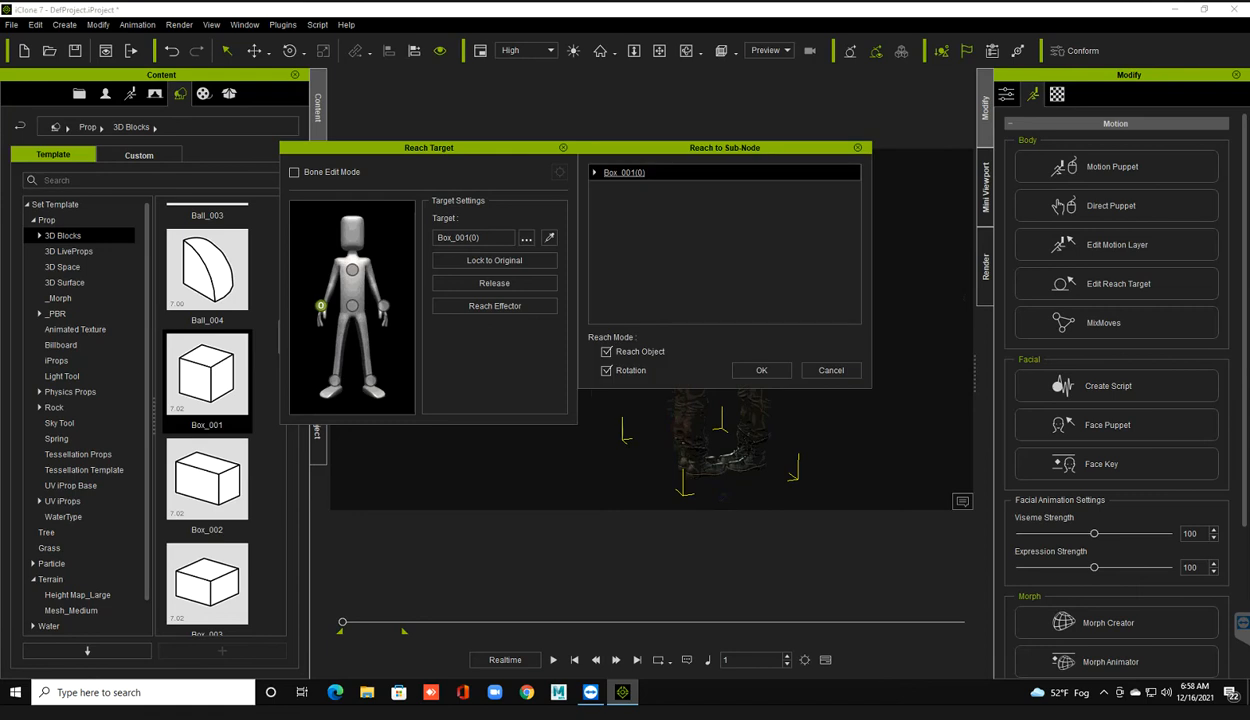
{"action": "left_click", "coordinate": [761, 370]}
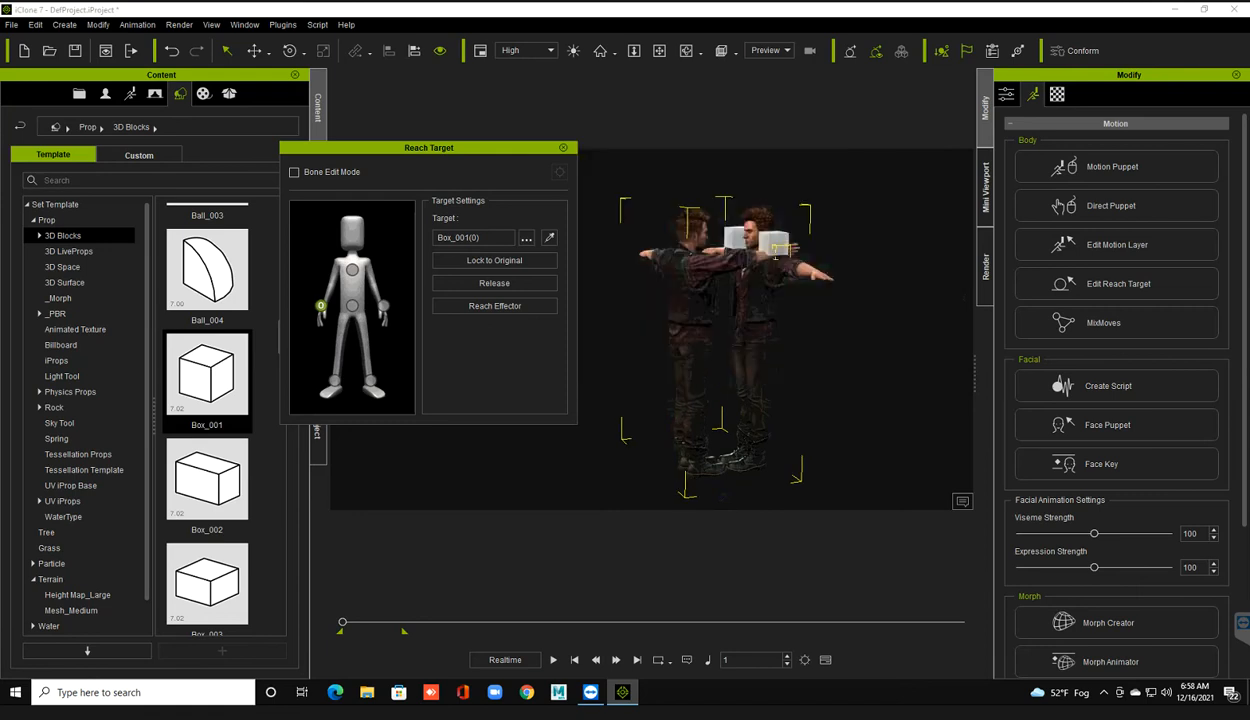
- Set Box_001 as the reach target for the duplicate's left hand, confirm its sub-node, and close the Reach Target settings
{"action": "mouse_move", "coordinate": [780, 330]}
{"action": "right_mouse_down"}
{"action": "mouse_move", "coordinate": [700, 325]}
{"action": "mouse_move", "coordinate": [760, 325]}
{"action": "mouse_move", "coordinate": [762, 355]}
{"action": "mouse_move", "coordinate": [790, 335]}
{"action": "right_mouse_up"}
{"action": "left_click", "coordinate": [383, 304]}
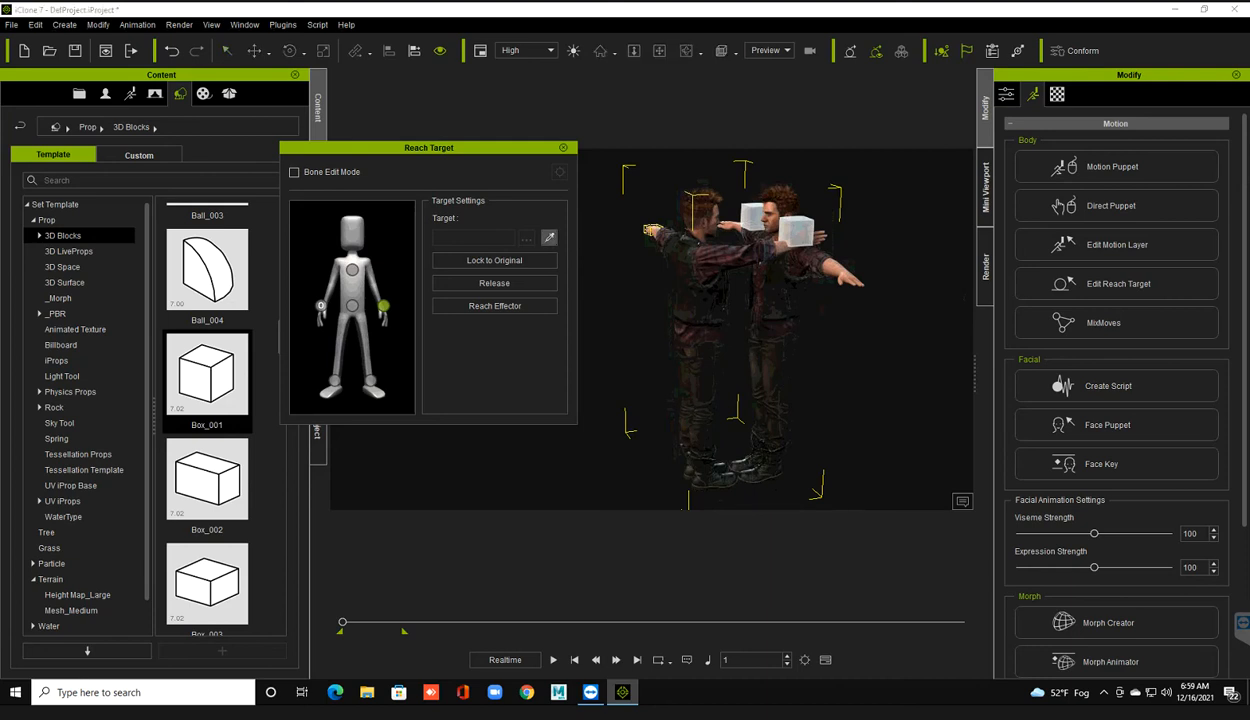
{"action": "left_click", "coordinate": [650, 230]}
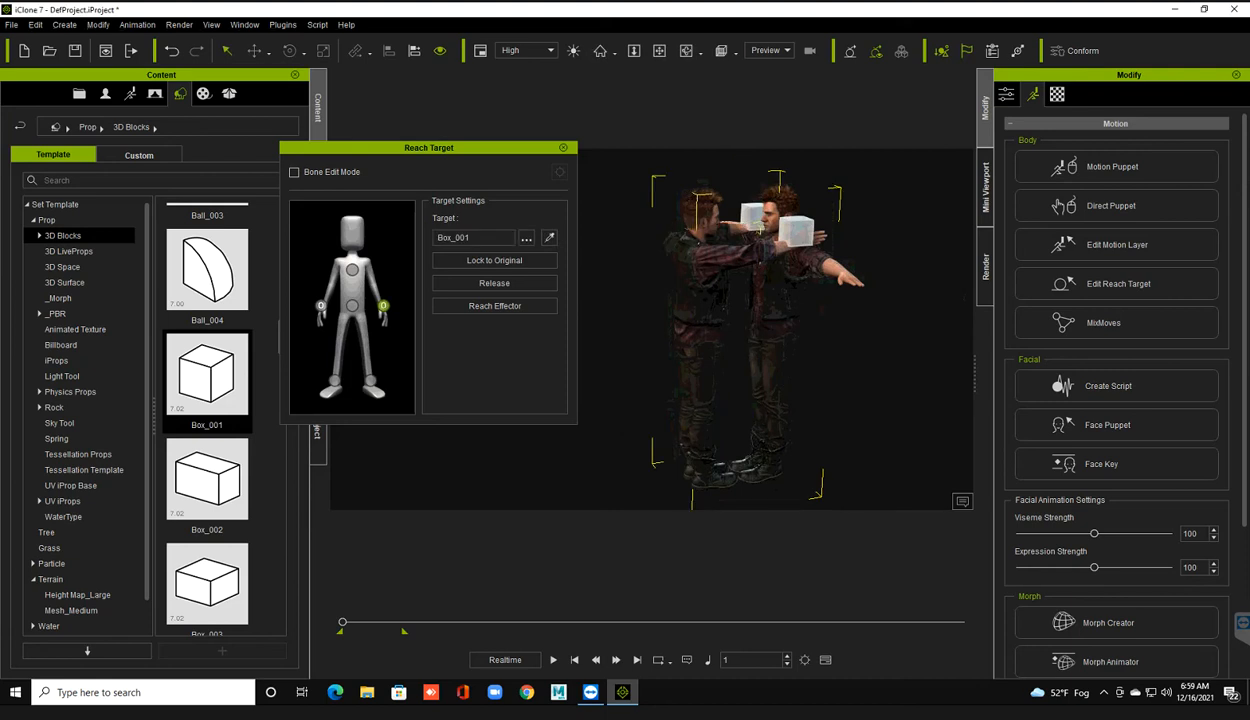
{"action": "left_click", "coordinate": [526, 238]}
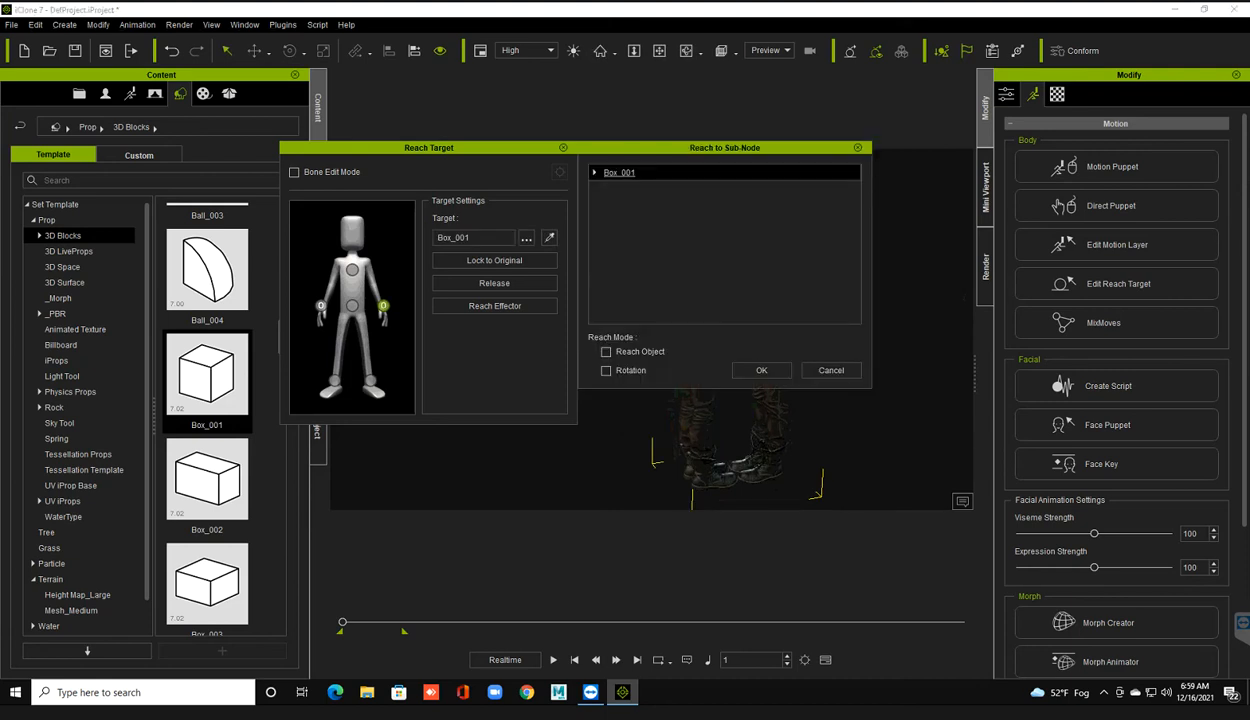
{"action": "left_click", "coordinate": [761, 370]}
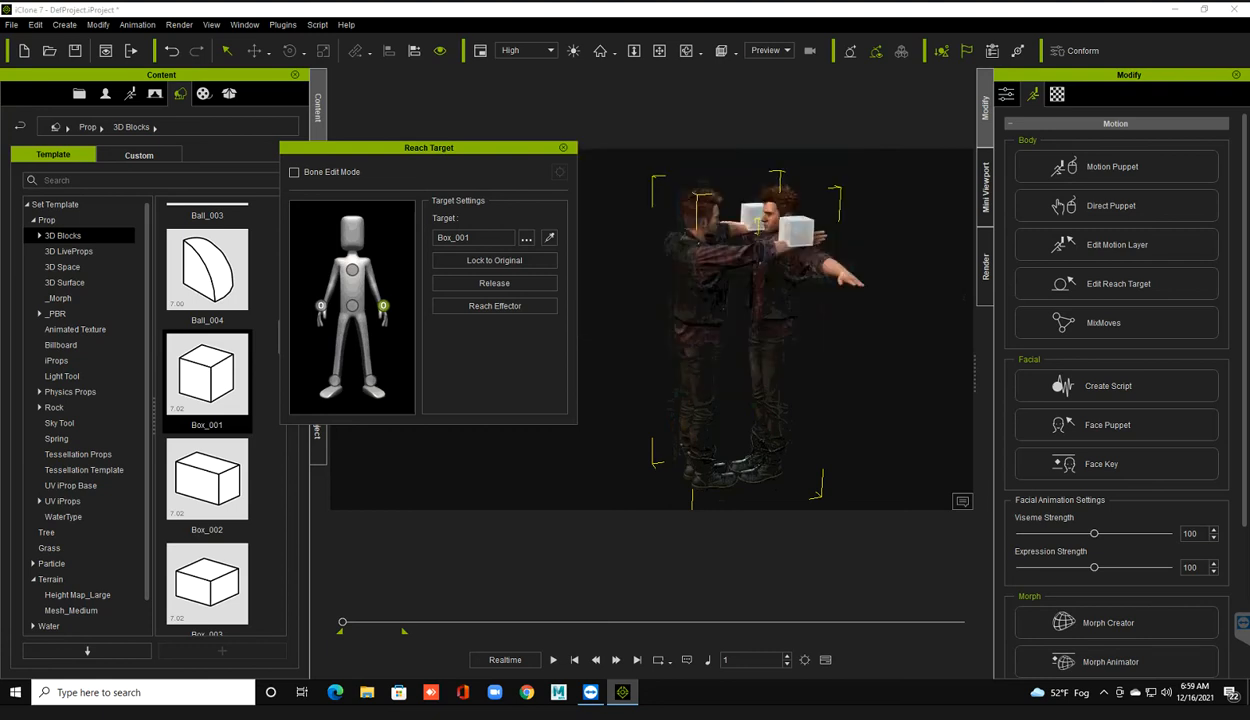
{"action": "mouse_move", "coordinate": [760, 330]}
{"action": "right_mouse_down"}
{"action": "mouse_move", "coordinate": [815, 332]}
{"action": "mouse_move", "coordinate": [752, 334]}
{"action": "right_mouse_up"}
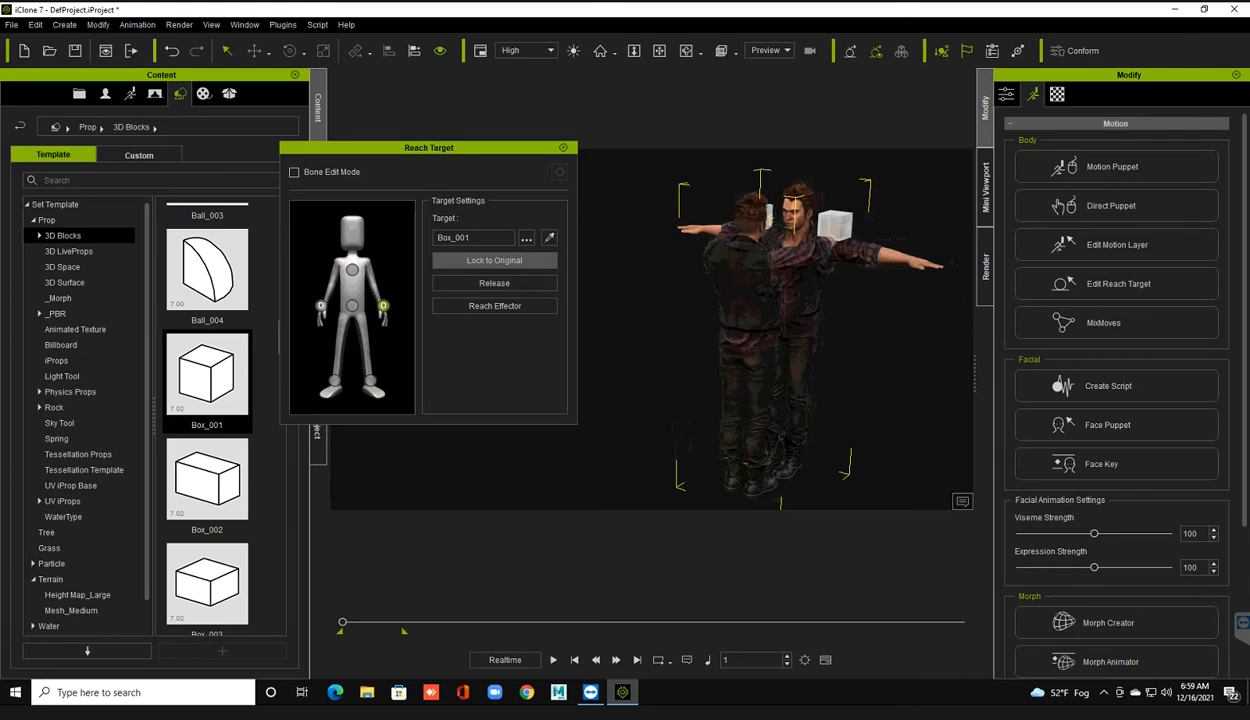
{"action": "left_click", "coordinate": [564, 148]}
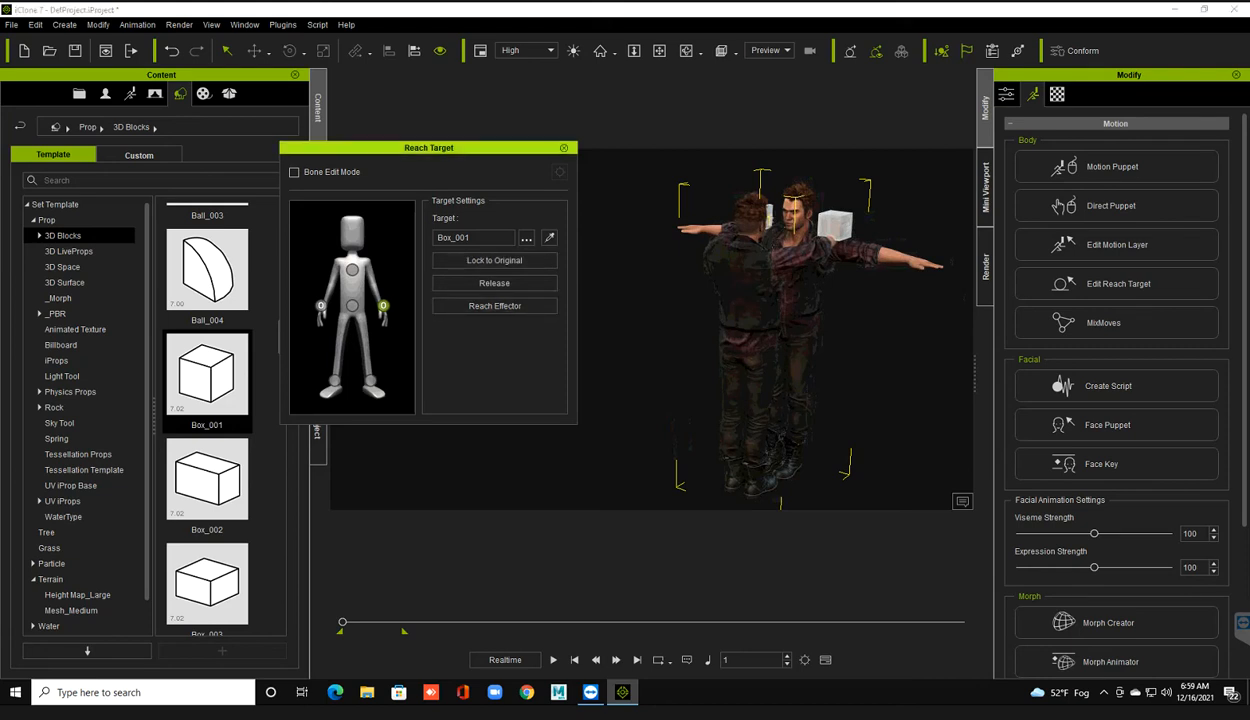
{"action": "scroll", "coordinate": [651, 330], "scroll_direction": "up", "scroll_amount": 2}
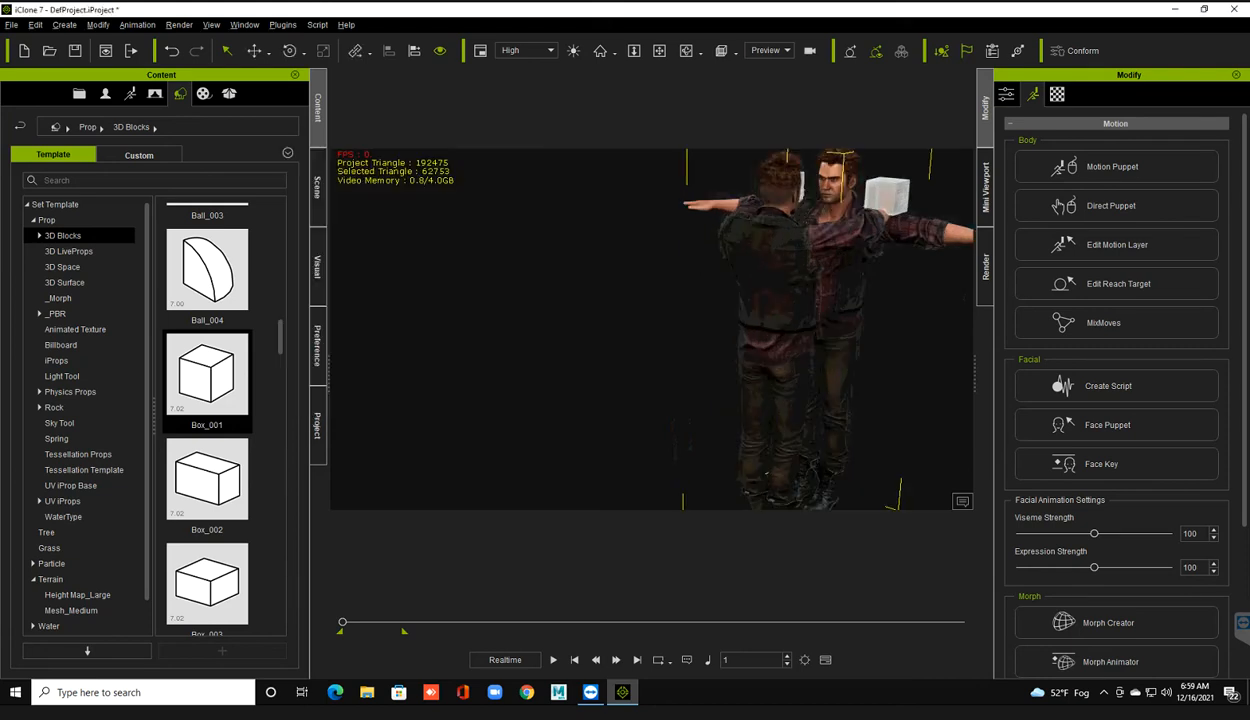
{"action": "middle_click_drag", "start_coordinate": [720, 330], "coordinate": [651, 332]}
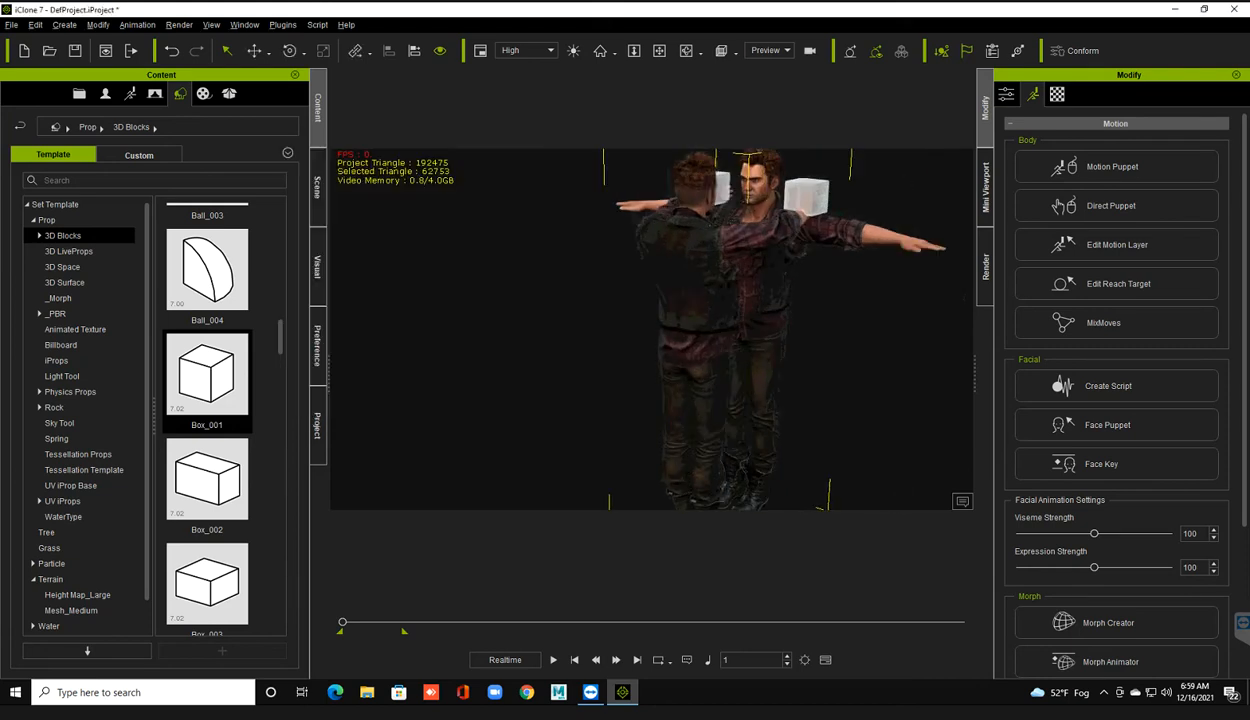
{"action": "left_click", "coordinate": [545, 352]}
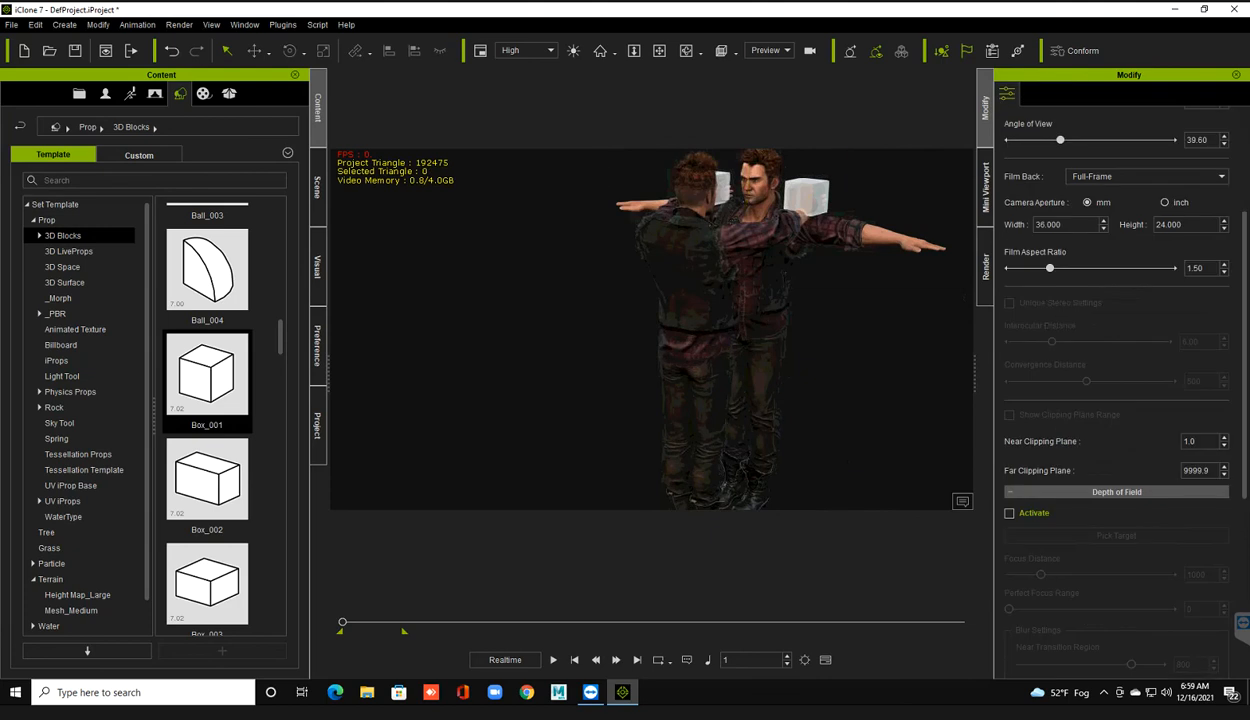
{"action": "left_click", "coordinate": [757, 290]}
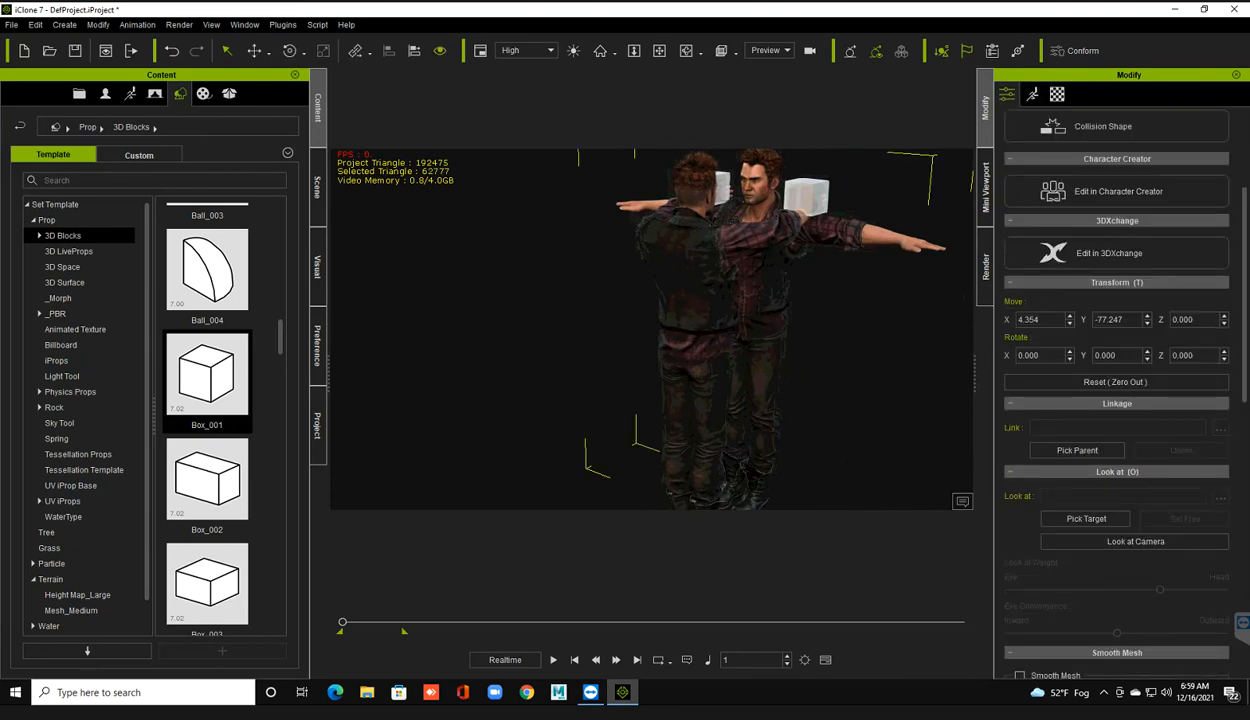
{"action": "left_click", "coordinate": [545, 352]}
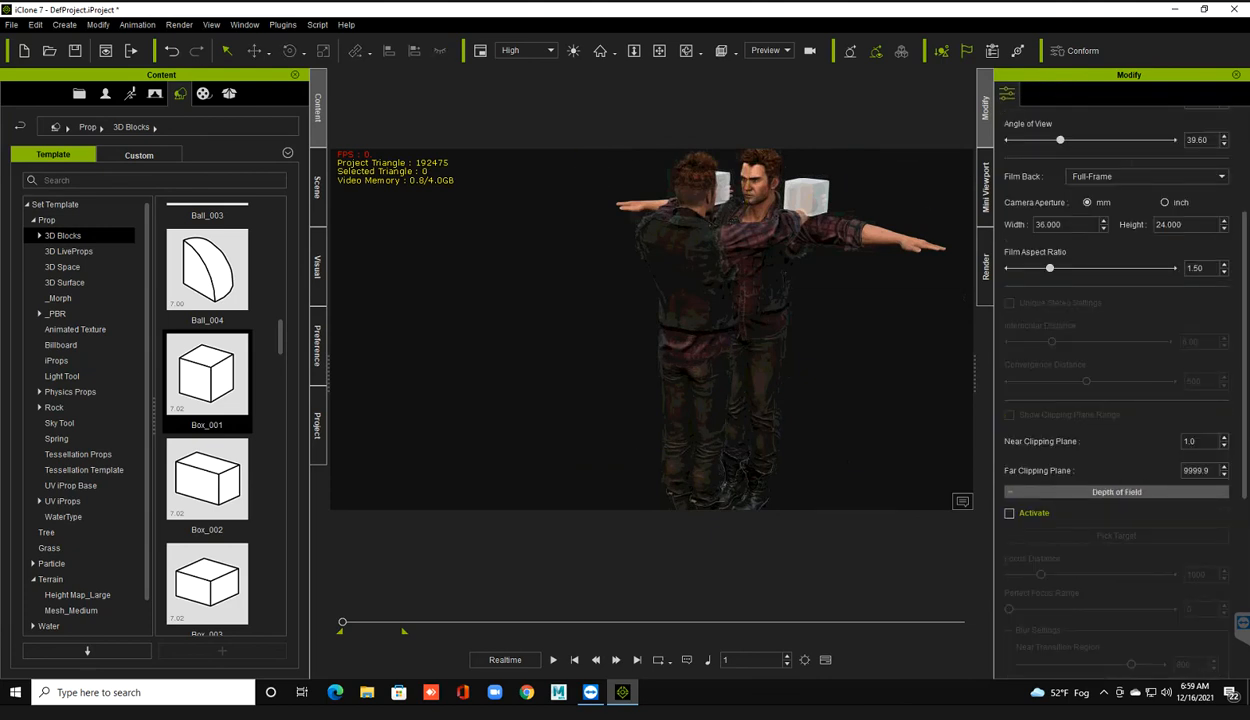
- Try rotating the box on the original male's left shoulder to test how the duplicate's reaching hand follows it
{"action": "left_click", "coordinate": [808, 197]}
{"action": "key", "text": "e"}
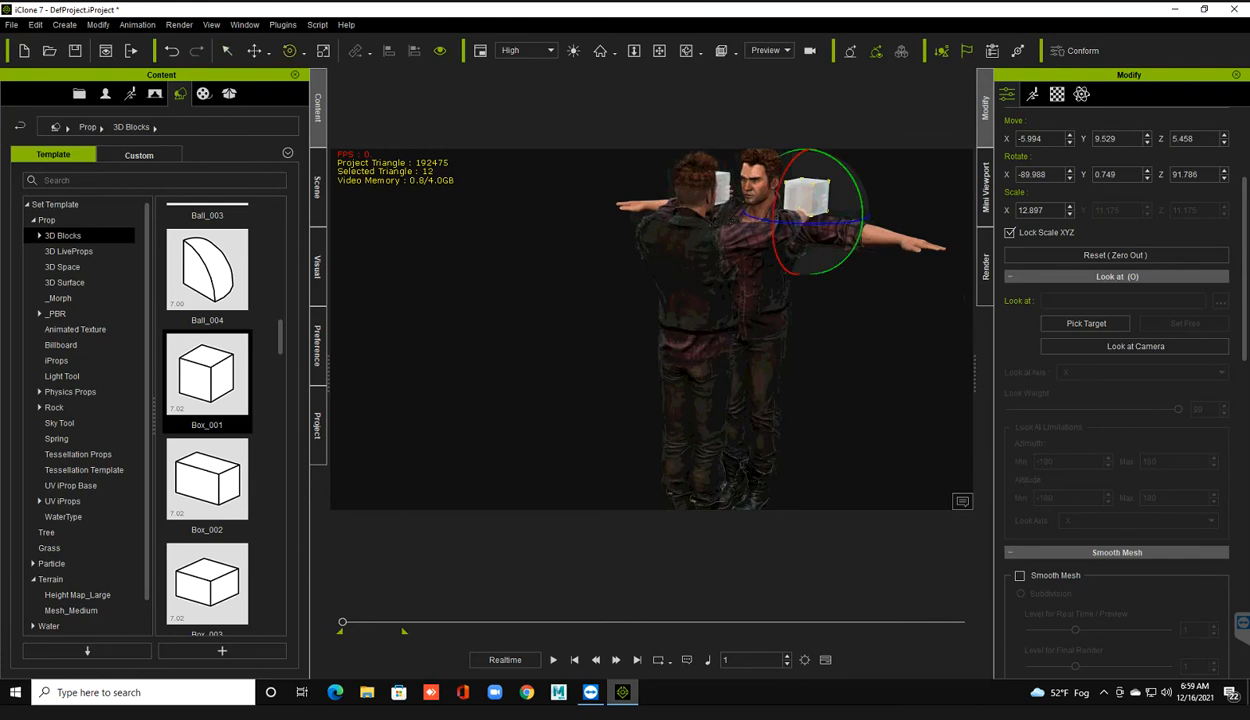
{"action": "left_click_drag", "start_coordinate": [862, 221], "coordinate": [846, 166]}
{"action": "right_click_drag", "start_coordinate": [846, 200], "coordinate": [760, 205], "text": "alt"}
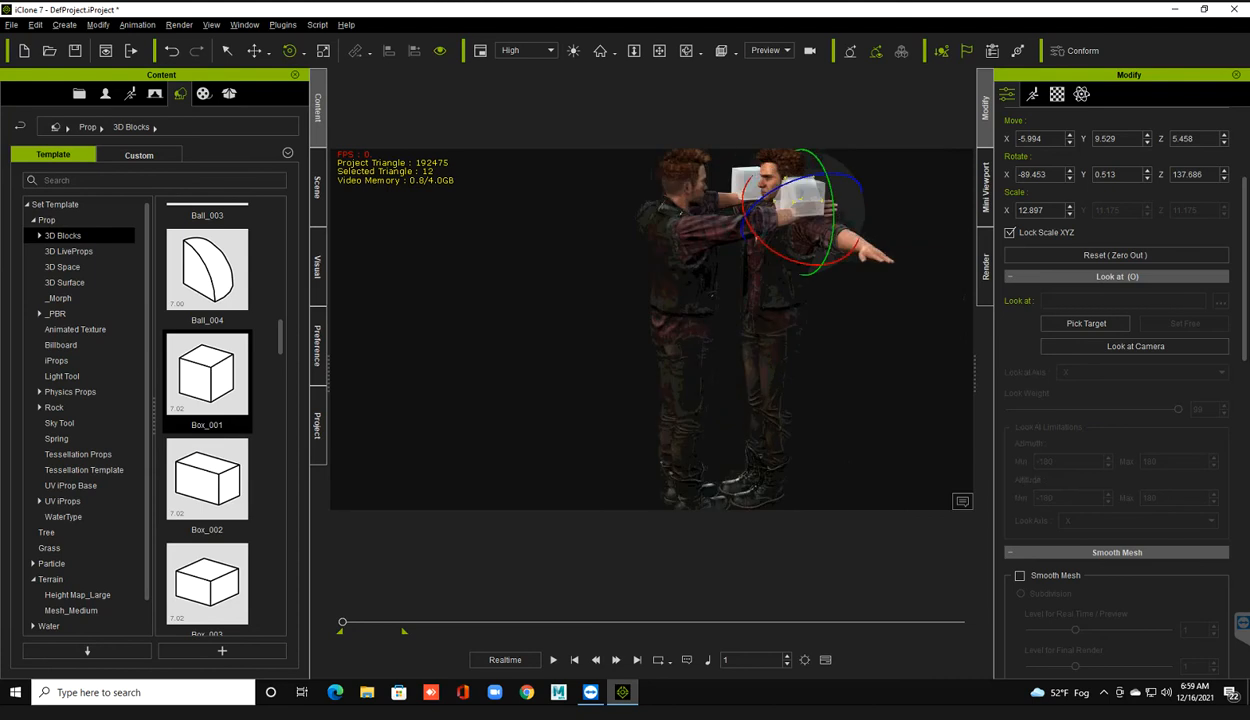
{"action": "scroll", "coordinate": [760, 250], "scroll_direction": "up", "scroll_amount": 2}
{"action": "left_click_drag", "start_coordinate": [760, 205], "coordinate": [703, 305], "text": "alt"}
{"action": "left_click_drag", "start_coordinate": [814, 252], "coordinate": [812, 318]}
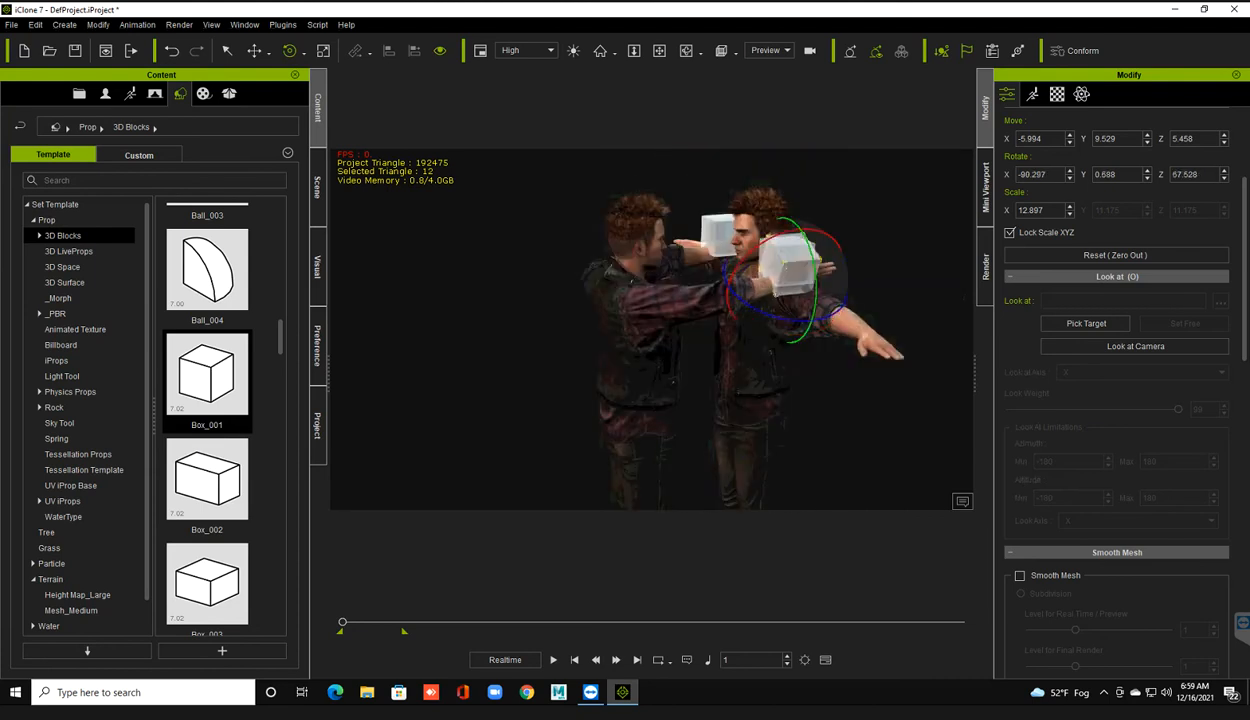
{"action": "left_click_drag", "start_coordinate": [812, 318], "coordinate": [807, 225]}
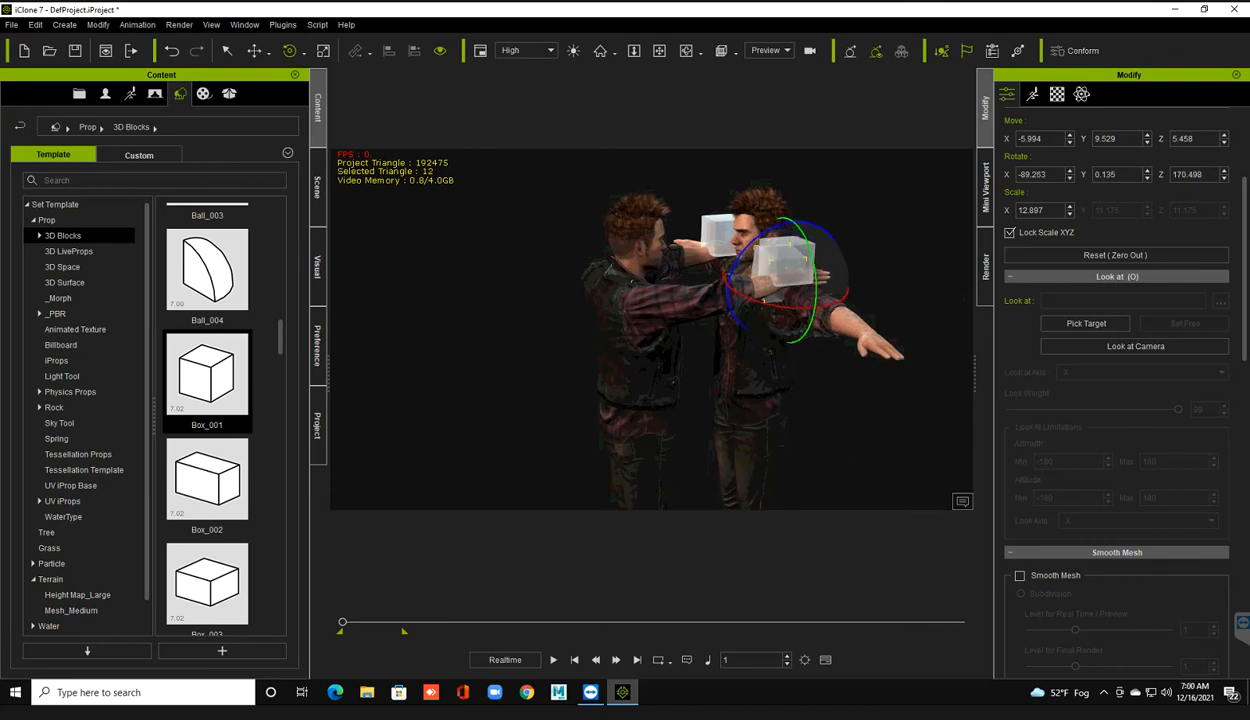
- Undo the test rotations of the box on the original male's left shoulder
{"action": "right_click_drag", "start_coordinate": [807, 225], "coordinate": [820, 242]}
{"action": "key", "text": "ctrl+z"}
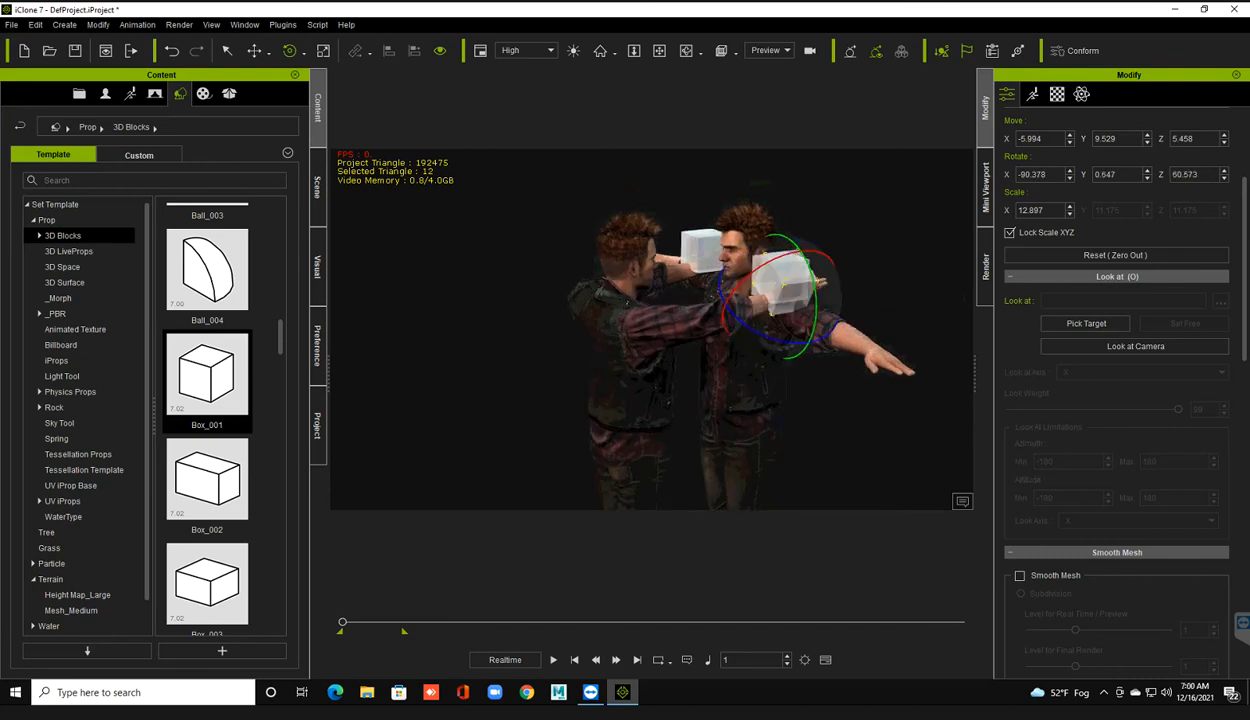
{"action": "left_click", "coordinate": [748, 340]}
{"action": "right_click_drag", "start_coordinate": [748, 340], "coordinate": [772, 337]}
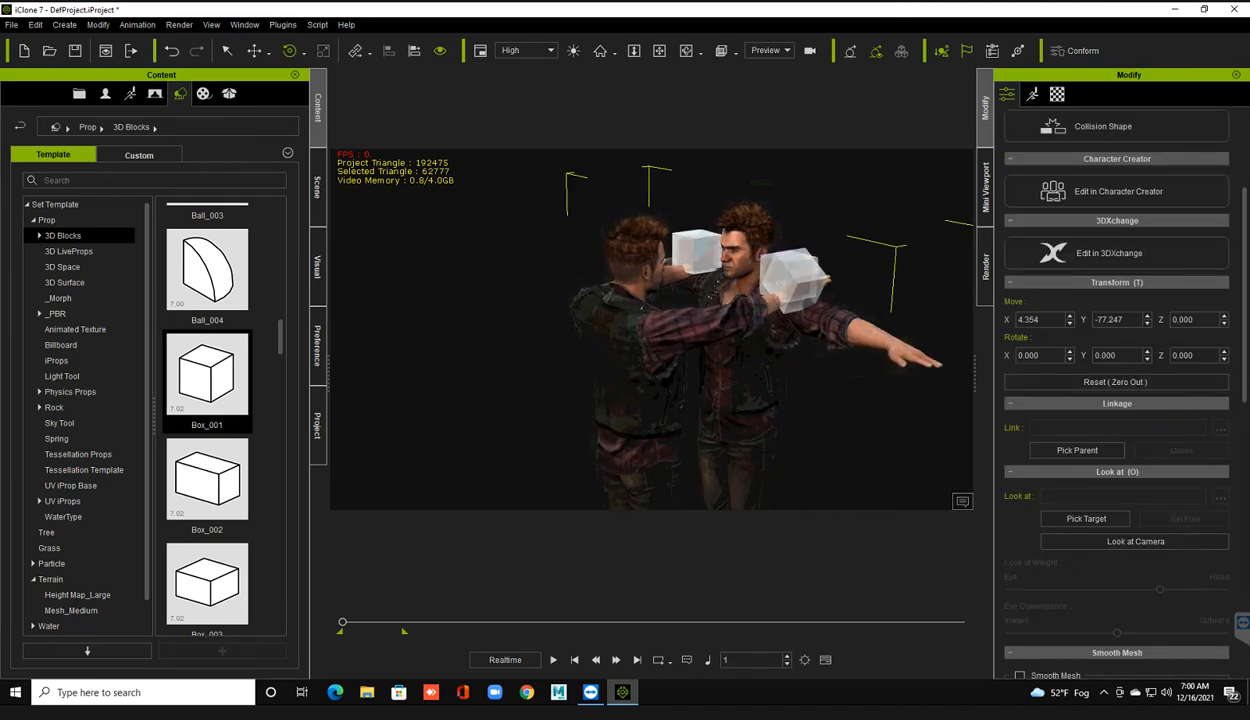
{"action": "scroll", "coordinate": [765, 335], "scroll_direction": "up", "scroll_amount": 3}
{"action": "right_click_drag", "start_coordinate": [765, 335], "coordinate": [726, 334]}
{"action": "key", "text": "ctrl+z"}
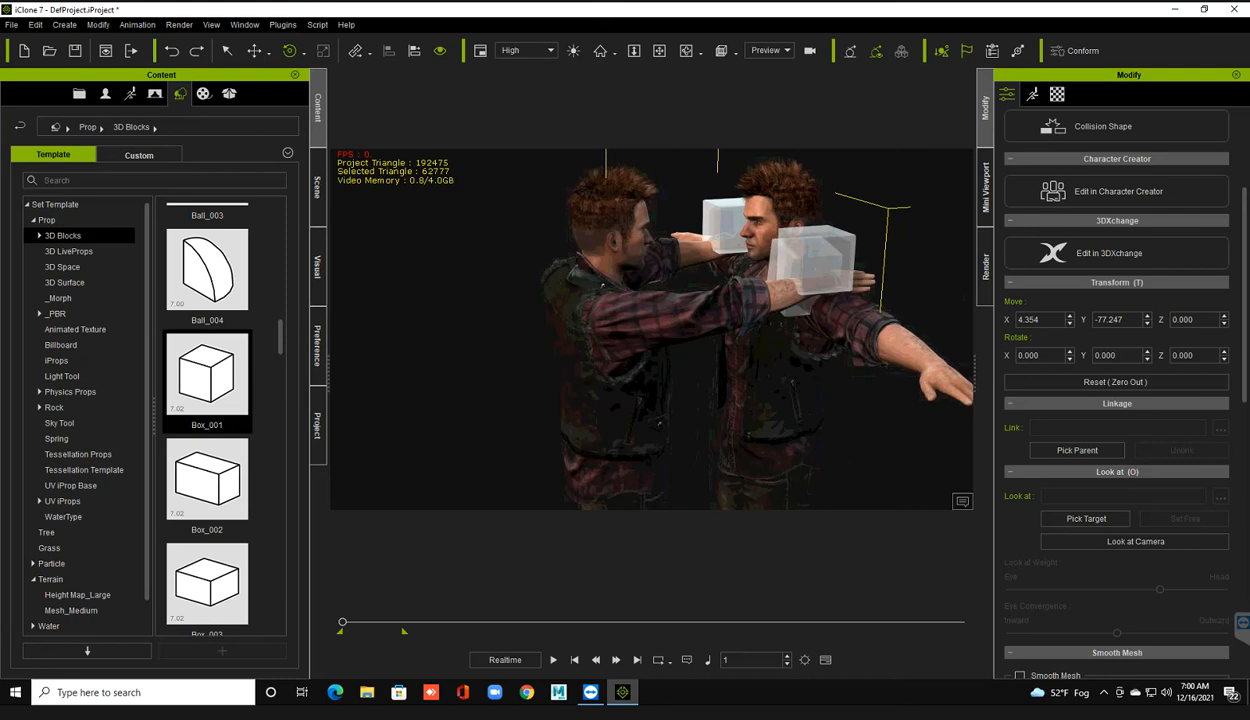
- Try rotating the box on the original male's right shoulder to test the duplicate's other reaching hand
{"action": "left_click", "coordinate": [723, 226]}
{"action": "left_click_drag", "start_coordinate": [756, 229], "coordinate": [752, 287]}
{"action": "right_click_drag", "start_coordinate": [700, 300], "coordinate": [910, 292]}
{"action": "left_click_drag", "start_coordinate": [663, 270], "coordinate": [668, 242]}
{"action": "right_click_drag", "start_coordinate": [668, 243], "coordinate": [831, 224]}
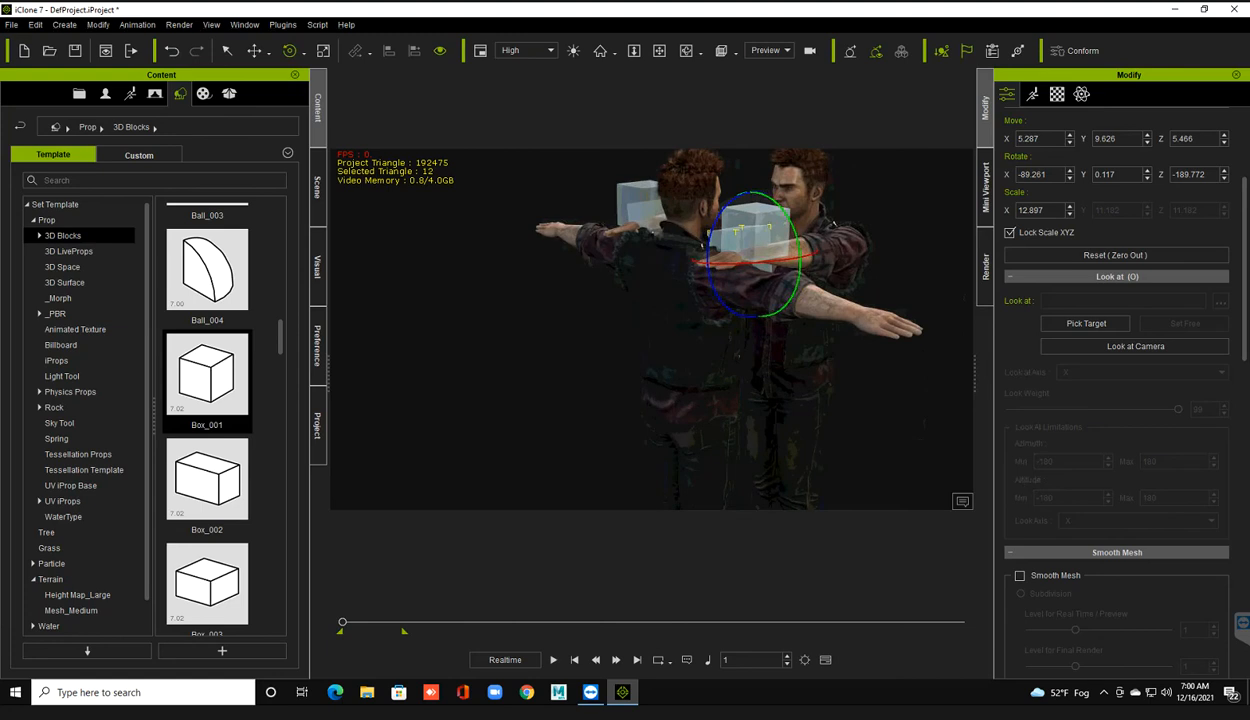
- Delete the redundant overlapping box on the original male's left shoulder
{"action": "left_click", "coordinate": [831, 224]}
{"action": "right_click_drag", "start_coordinate": [831, 224], "coordinate": [540, 232]}
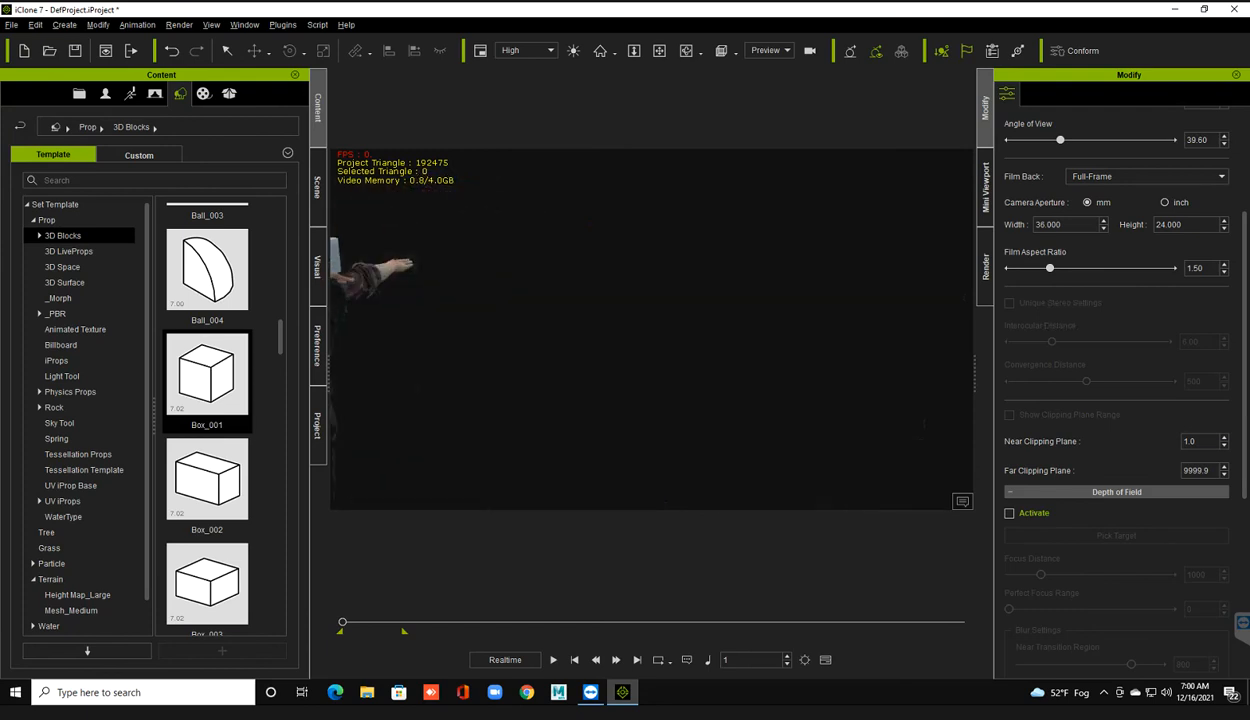
{"action": "scroll", "coordinate": [651, 330], "scroll_direction": "down", "scroll_amount": 2}
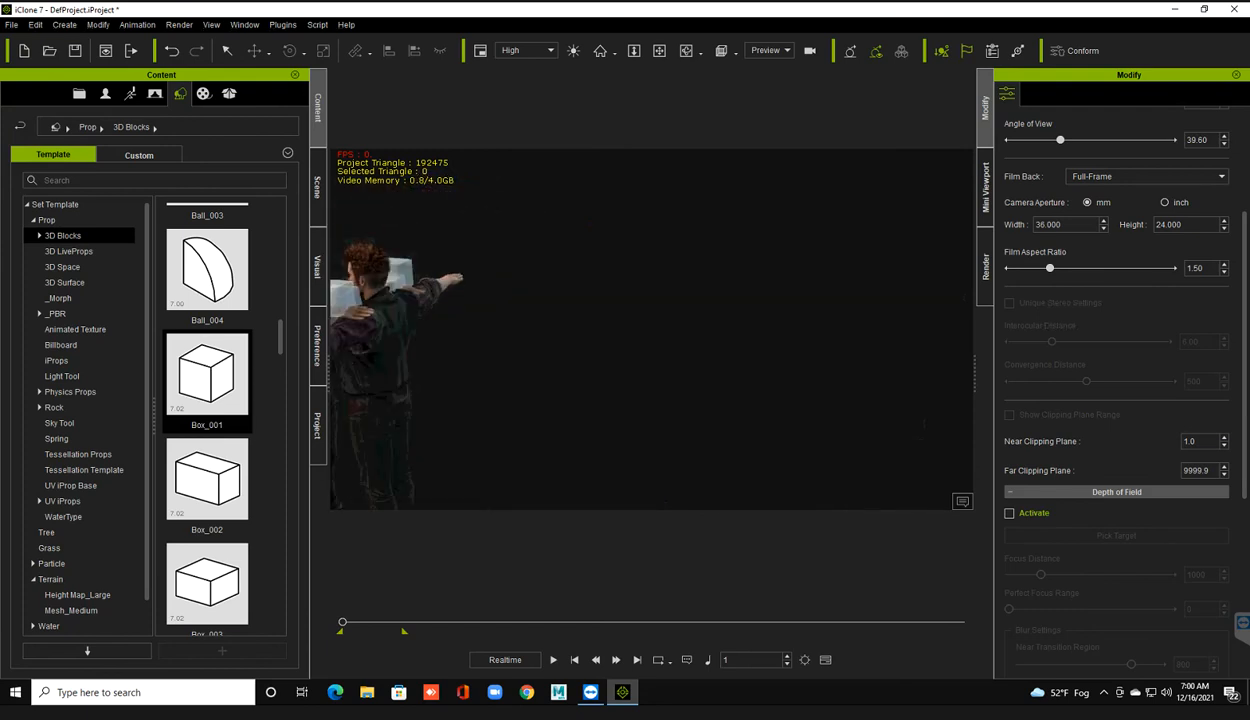
{"action": "middle_click_drag", "start_coordinate": [540, 335], "coordinate": [785, 311]}
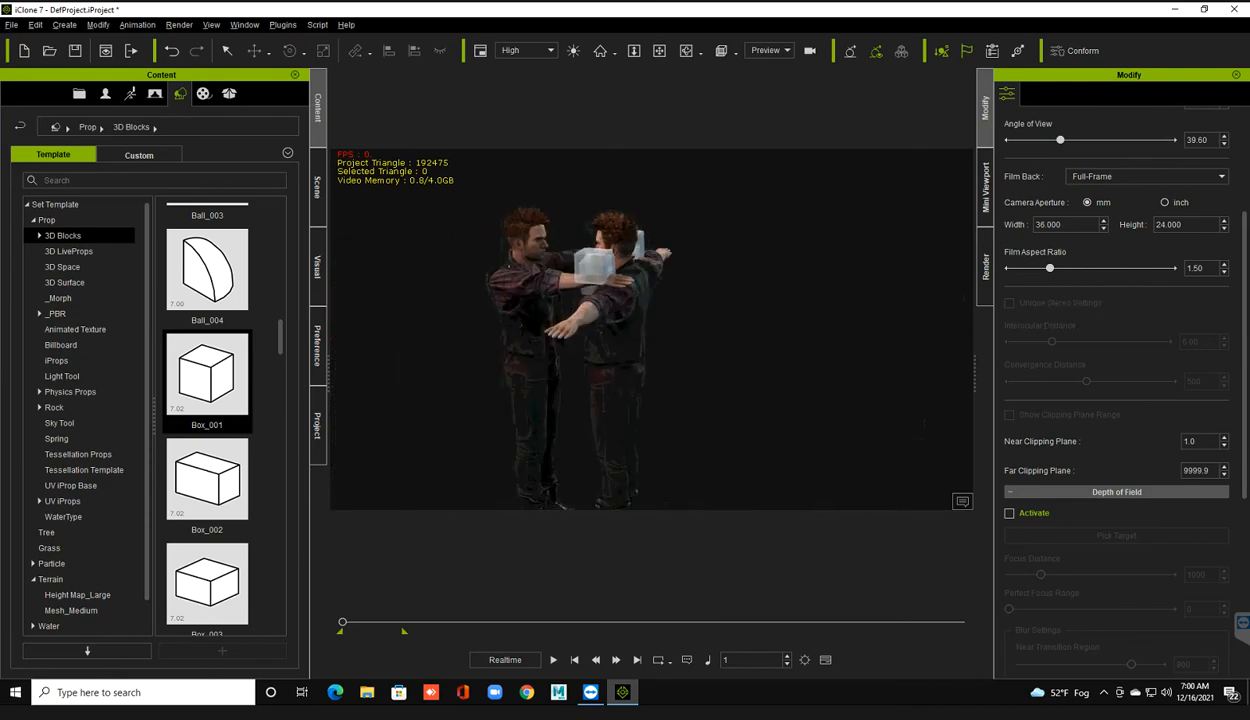
{"action": "scroll", "coordinate": [560, 340], "scroll_direction": "up", "scroll_amount": 2}
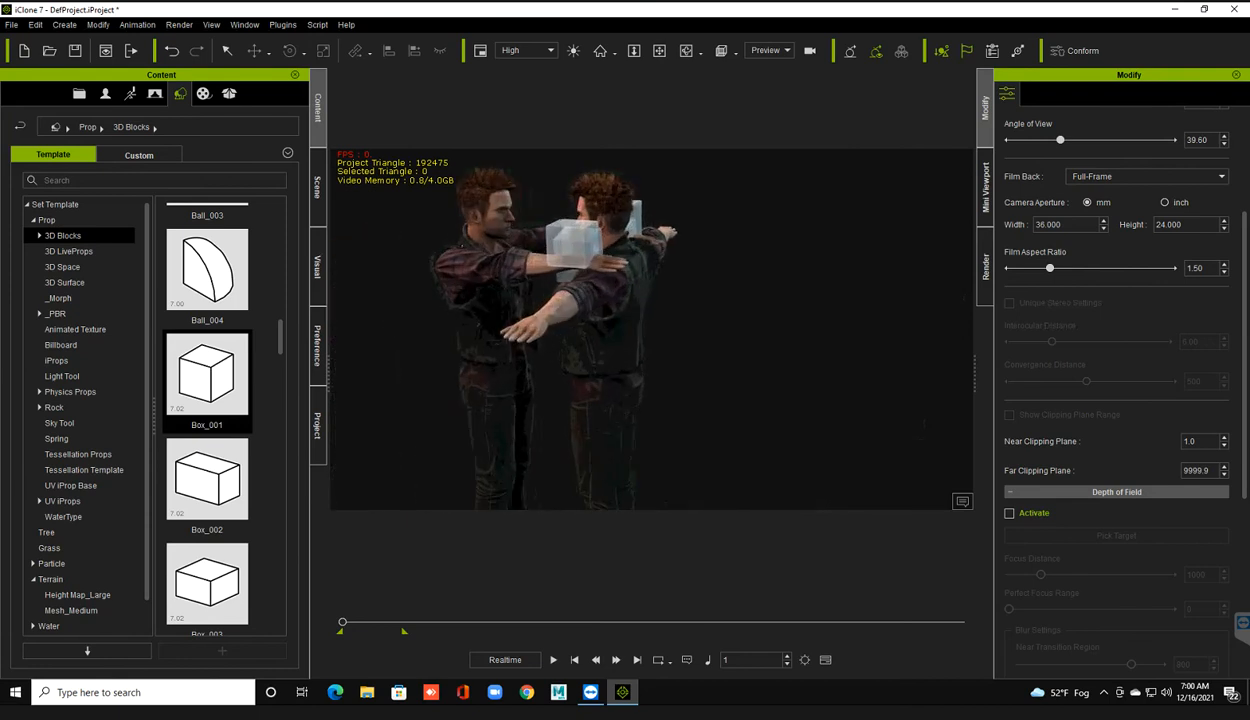
{"action": "left_click", "coordinate": [605, 310]}
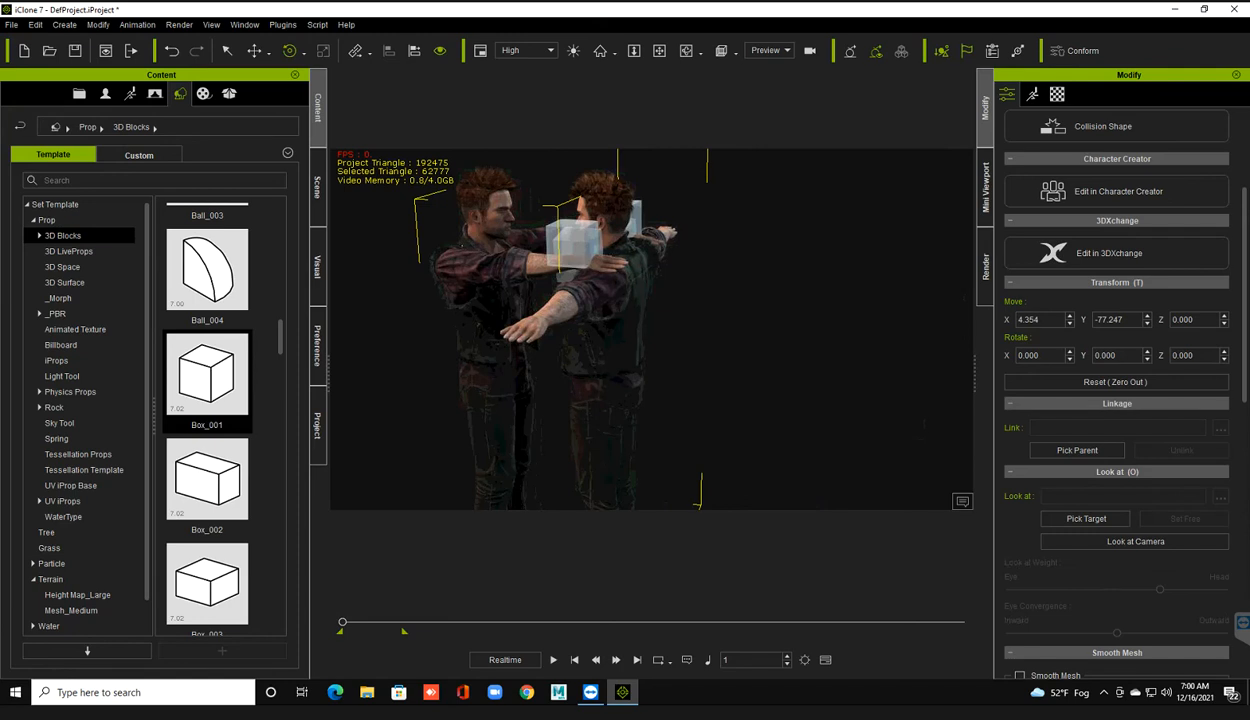
{"action": "left_click", "coordinate": [573, 245]}
{"action": "scroll", "coordinate": [651, 330], "scroll_direction": "up", "scroll_amount": 2}
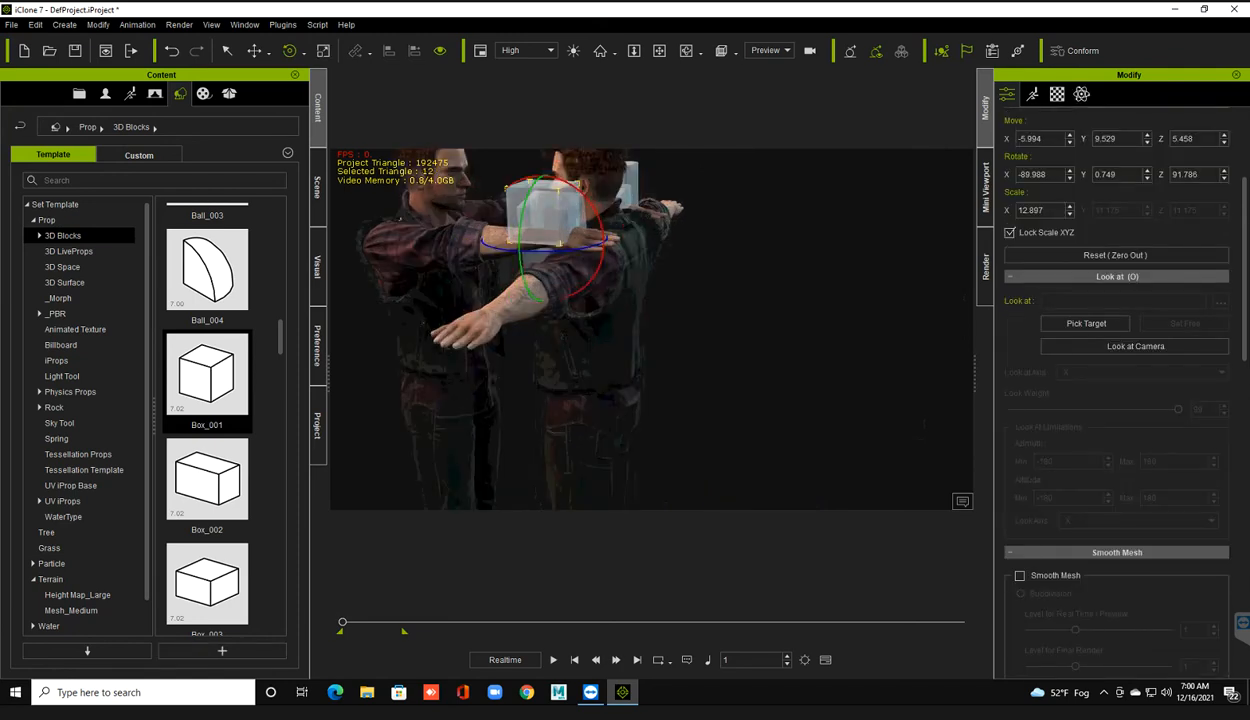
{"action": "key", "text": "Delete"}
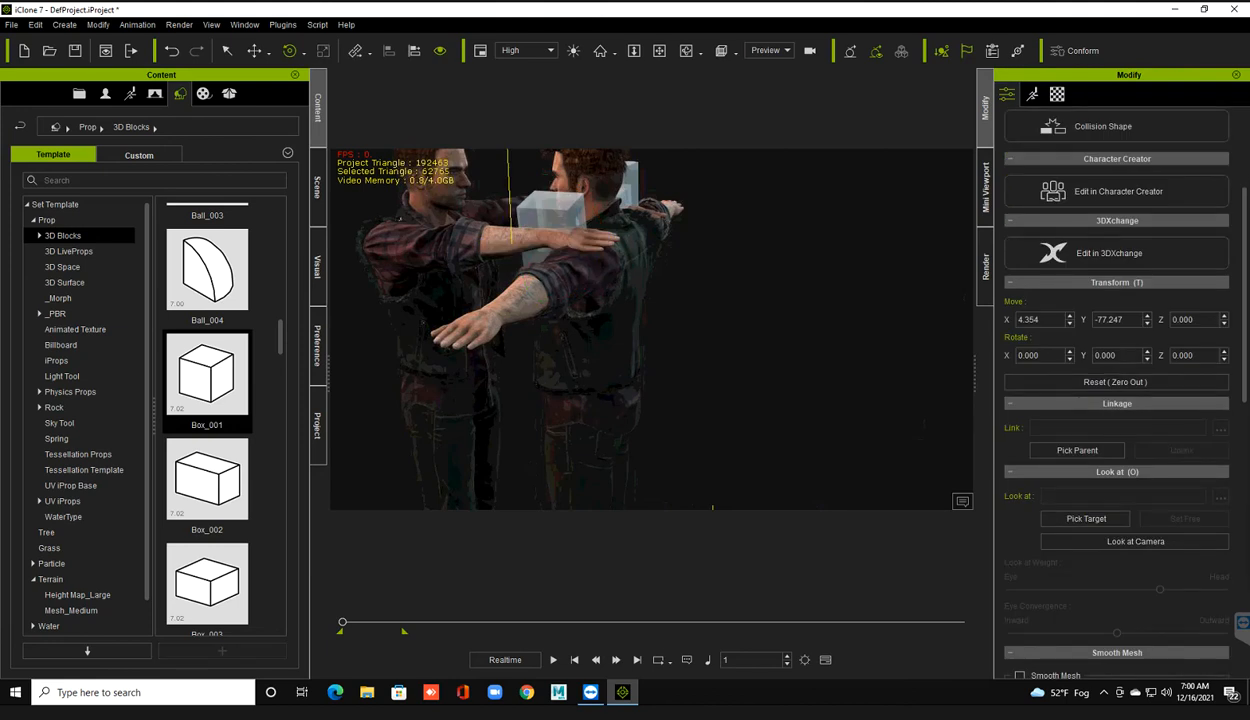
- Delete the redundant overlapping box on the original male's right shoulder
{"action": "left_click", "coordinate": [646, 183]}
{"action": "left_click", "coordinate": [631, 184]}
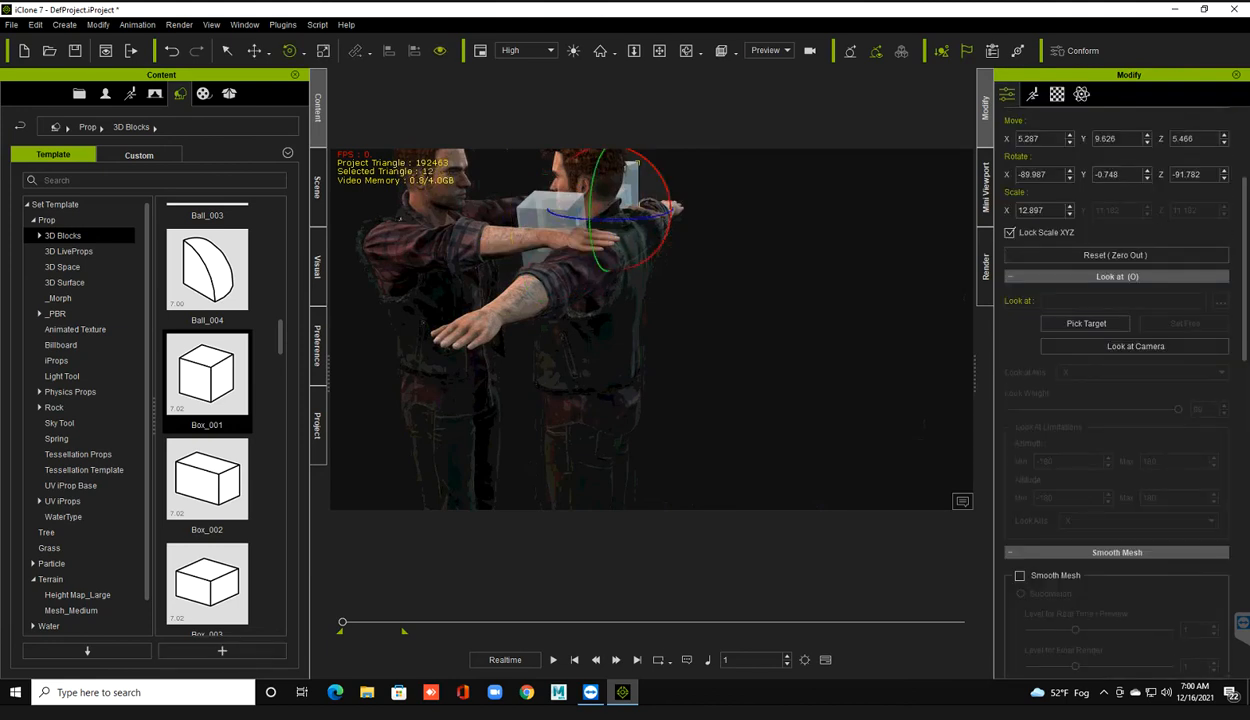
{"action": "key", "text": "Delete"}
{"action": "scroll", "coordinate": [652, 330], "scroll_direction": "down", "scroll_amount": 3}
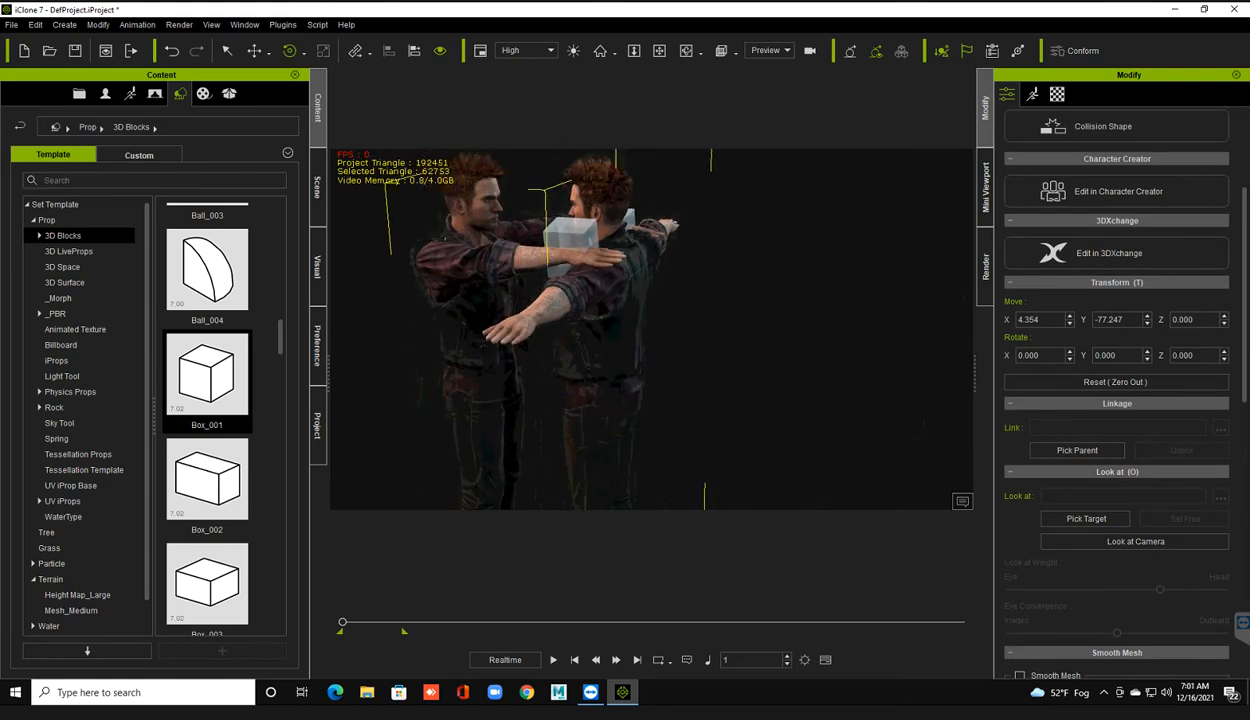
- Shift the chest of the 0.Zane avatar backward, away from the reaching male, using Edit Motion Layer in IK mode, and close the editor
{"action": "middle_click_drag", "start_coordinate": [652, 330], "coordinate": [688, 363]}
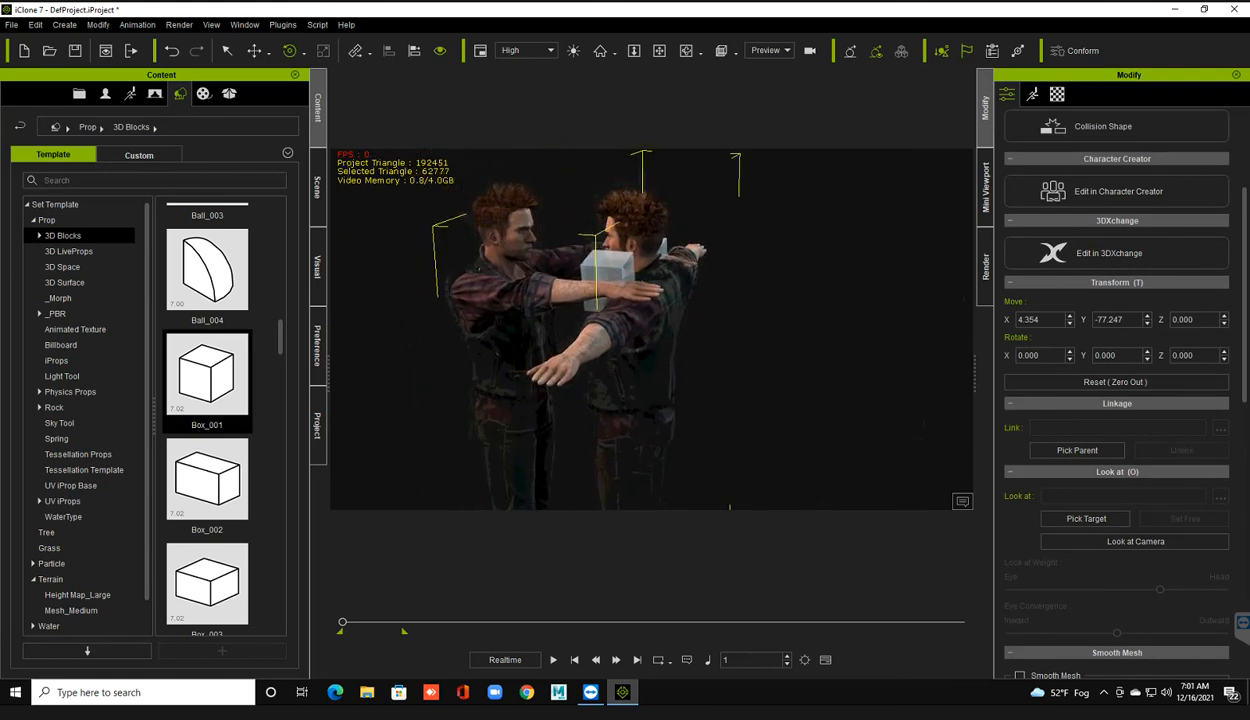
{"action": "left_click", "coordinate": [648, 340]}
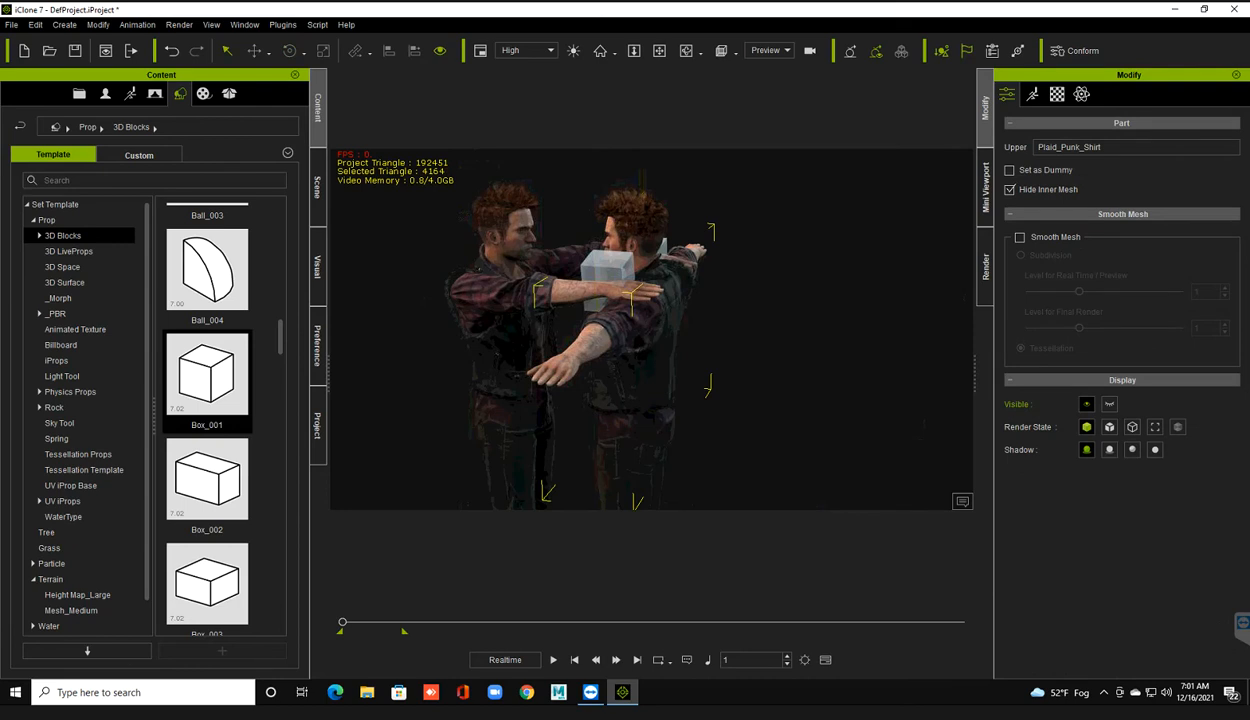
{"action": "left_click", "coordinate": [648, 340]}
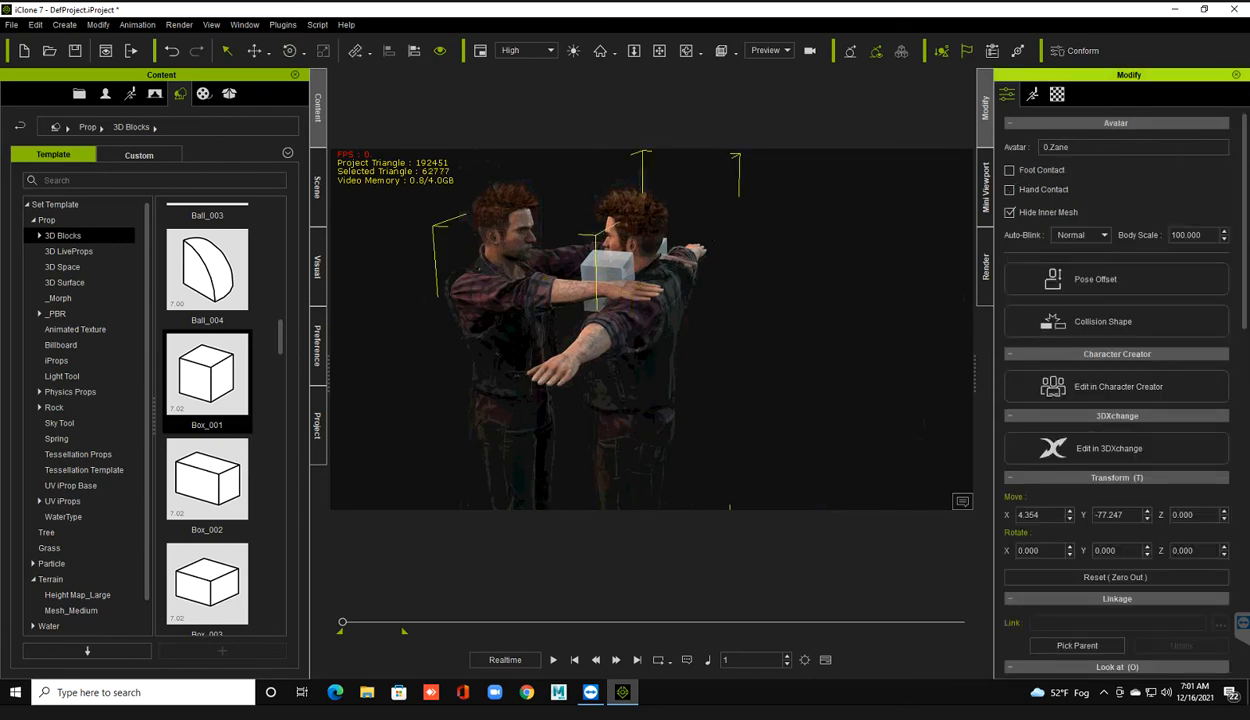
{"action": "left_click", "coordinate": [1033, 94]}
{"action": "left_click", "coordinate": [1117, 244]}
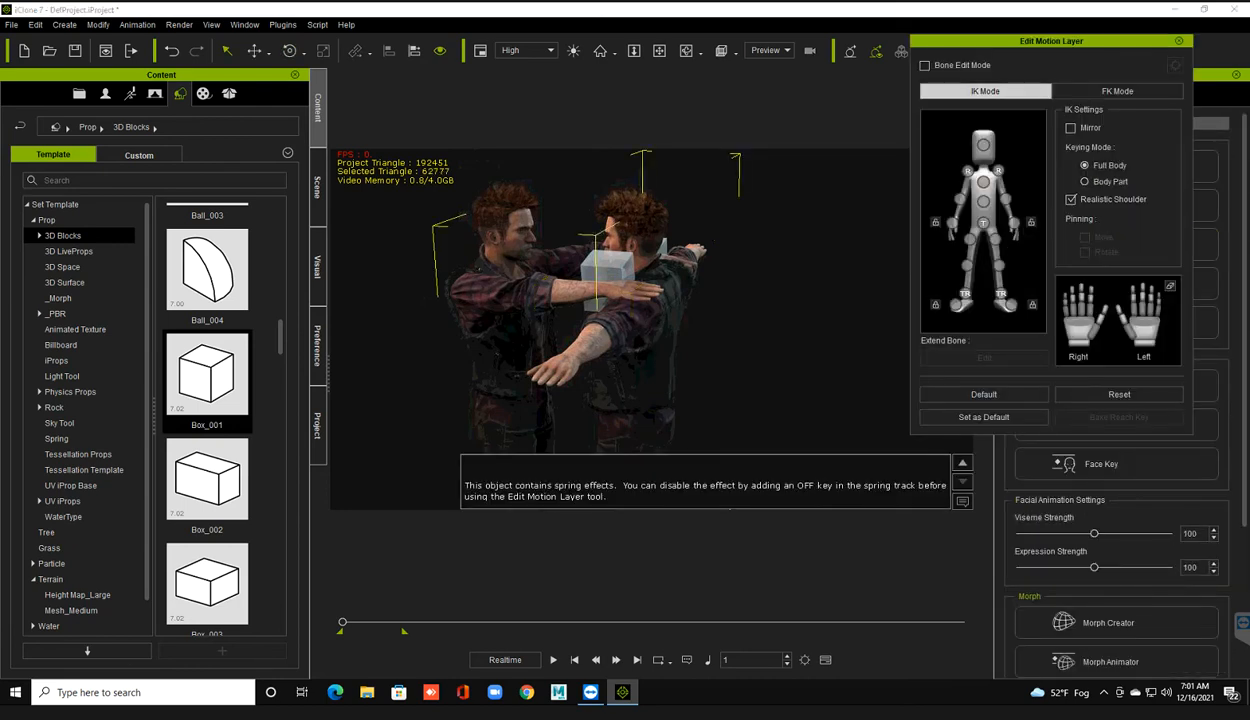
{"action": "left_click", "coordinate": [984, 182]}
{"action": "right_click_drag", "start_coordinate": [750, 300], "coordinate": [862, 288]}
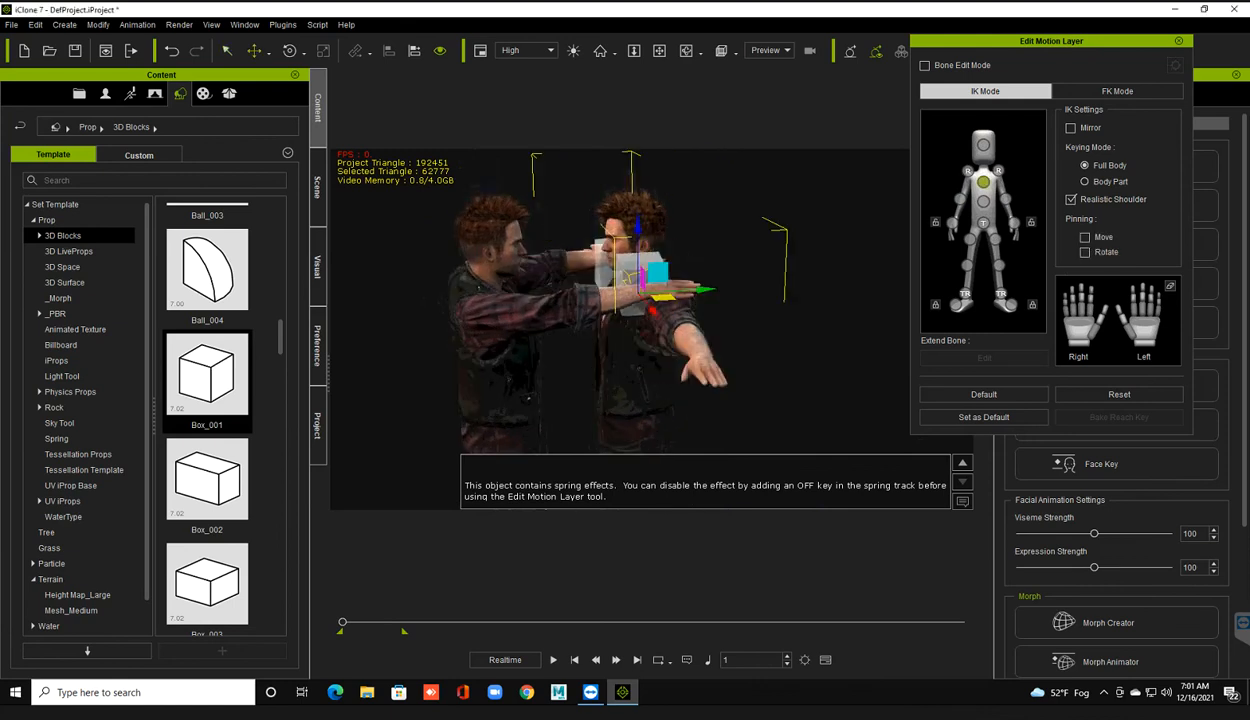
{"action": "key", "text": "e"}
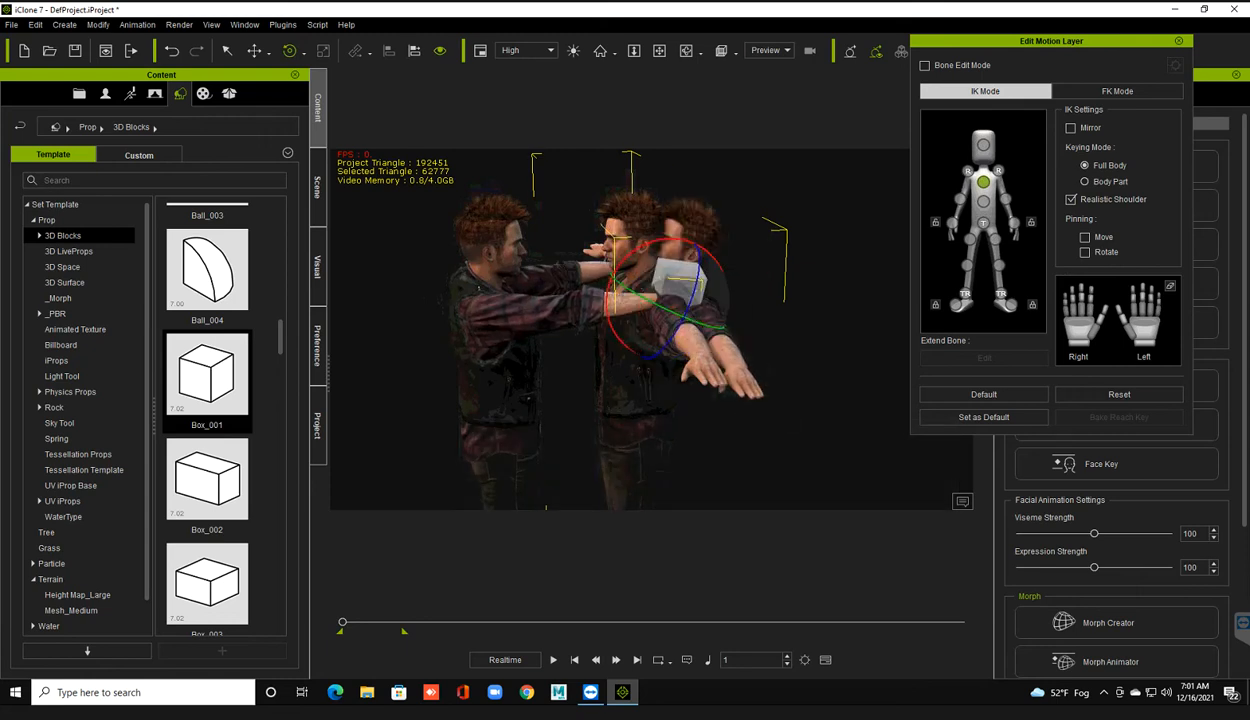
{"action": "key", "text": "z"}
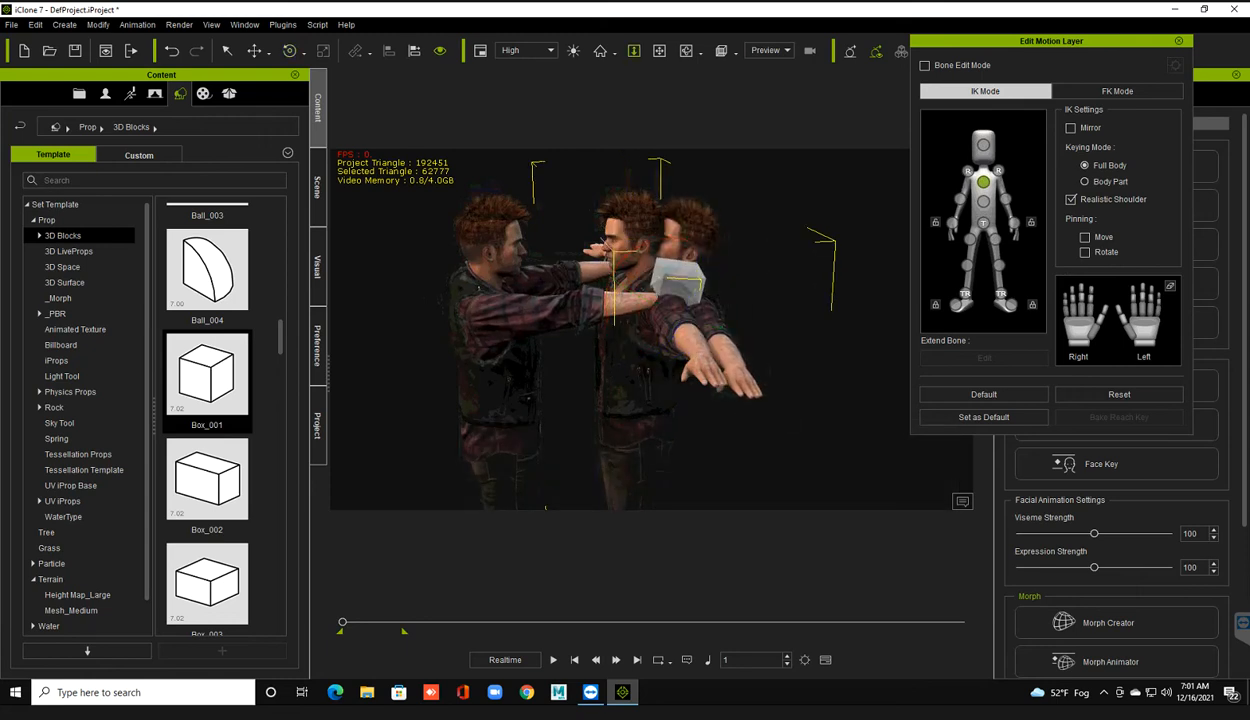
{"action": "left_click", "coordinate": [1178, 41]}
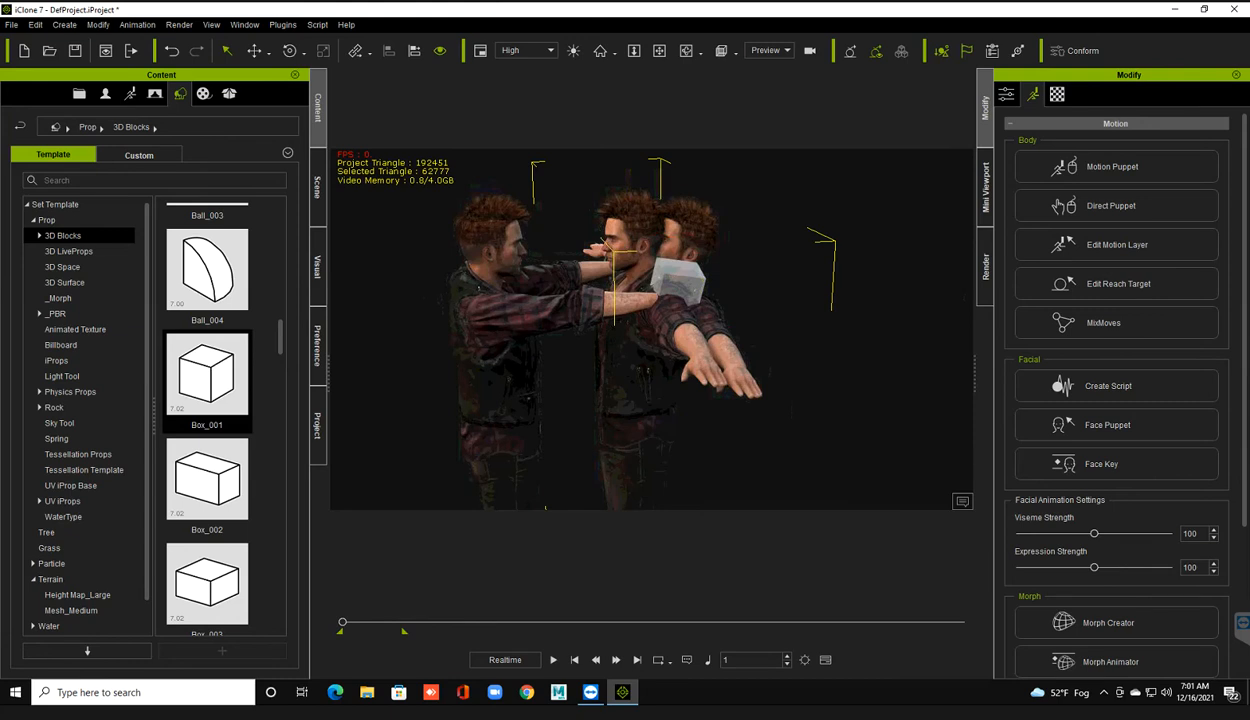
- Try deleting the 0.Zane avatar that carries the reach boxes, and undo the deletion
{"action": "key", "text": "Delete"}
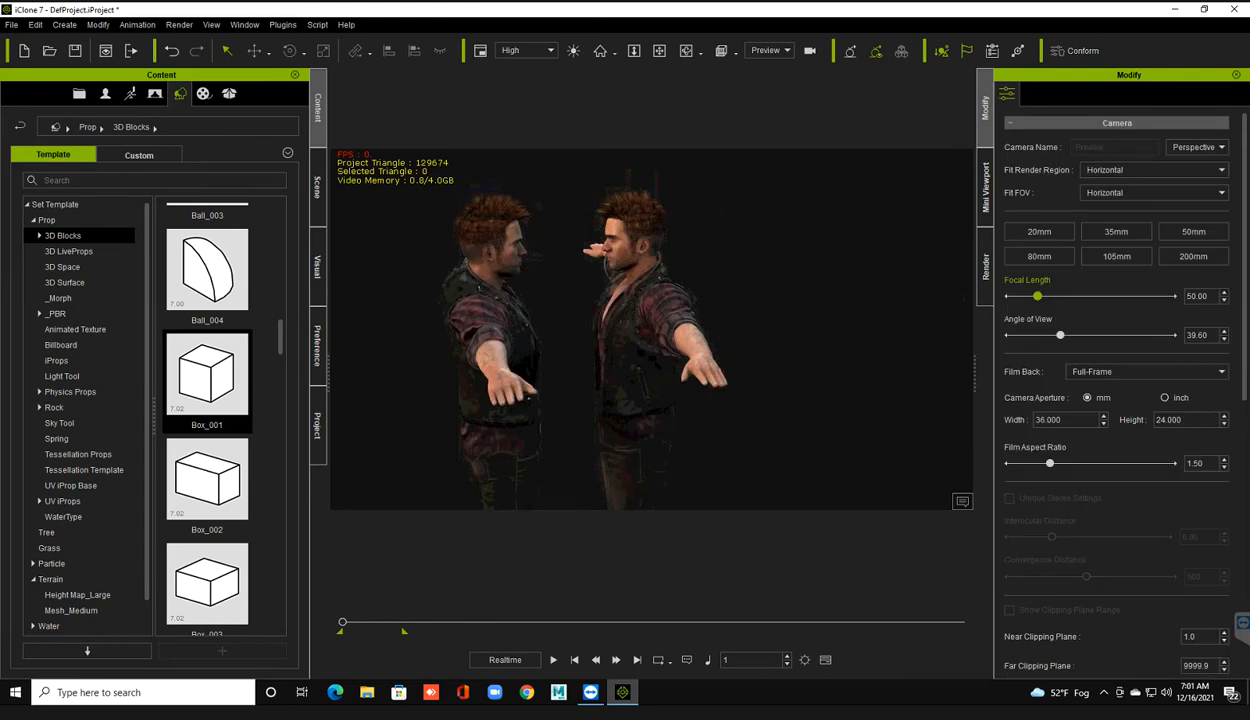
{"action": "key", "text": "z"}
{"action": "key", "text": "ctrl+z"}
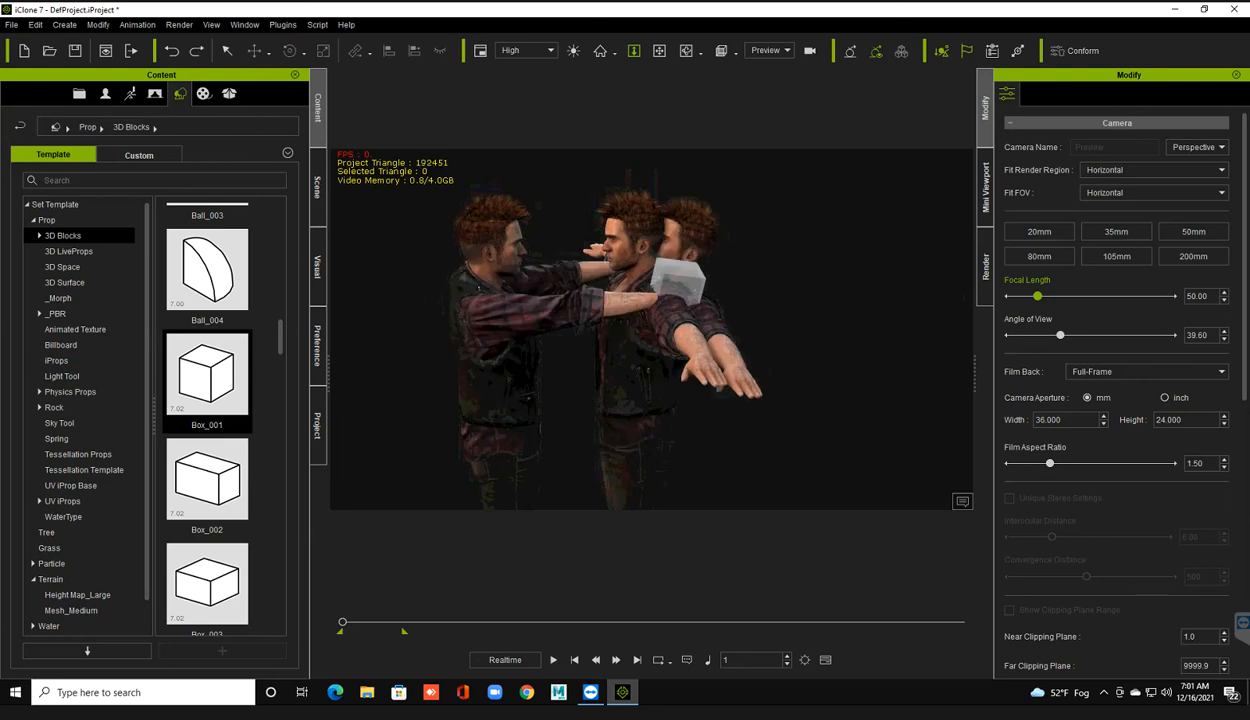
- Delete the overlapping 0.Zane(0) avatar and select the remaining 0.Zane avatar with the shoulder boxes
{"action": "left_click", "coordinate": [636, 348]}
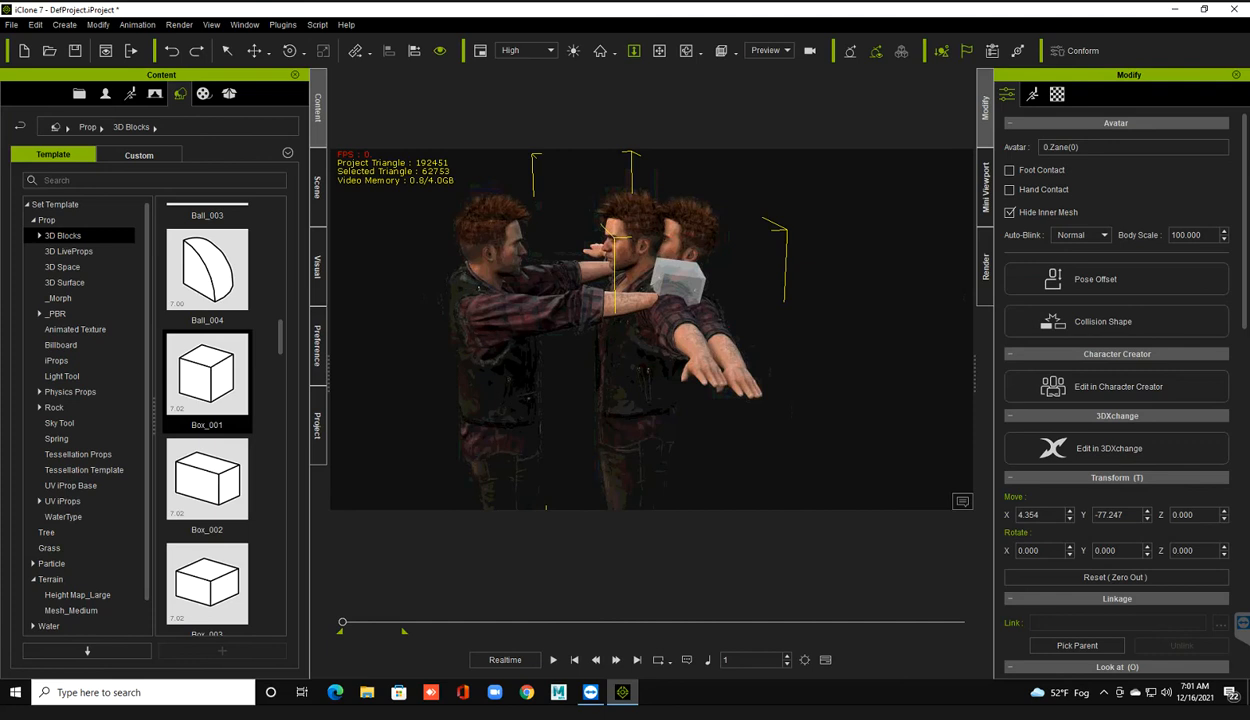
{"action": "key", "text": "Delete"}
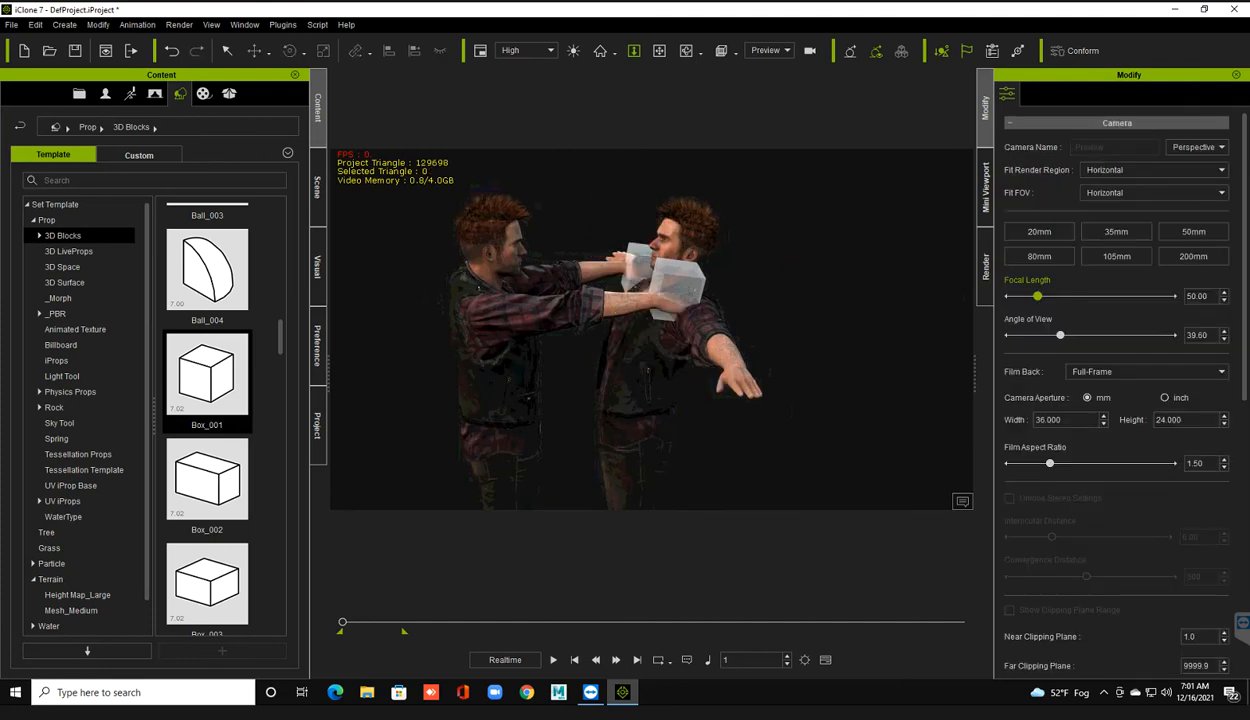
{"action": "left_click", "coordinate": [645, 362]}
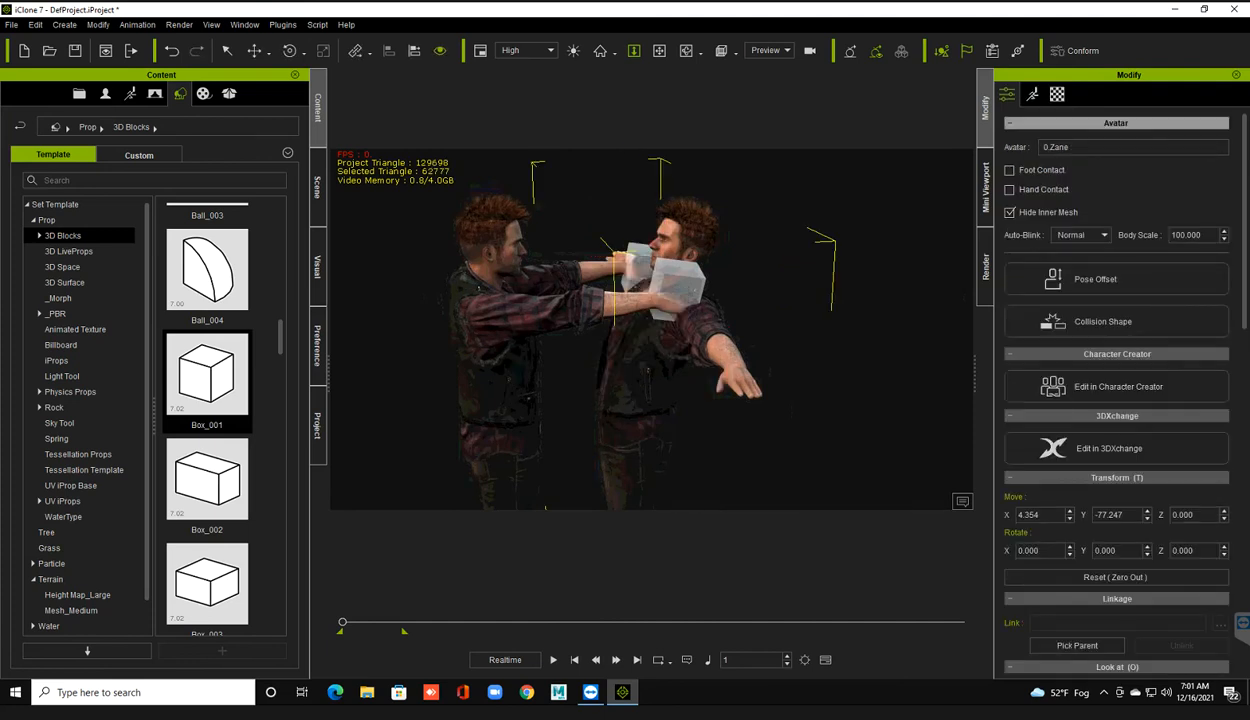
- Try bending the chest of the 0.Zane avatar in Edit Motion Layer, and reset its pose to default before closing the editor
{"action": "left_click", "coordinate": [1032, 94]}
{"action": "left_click", "coordinate": [1116, 245]}
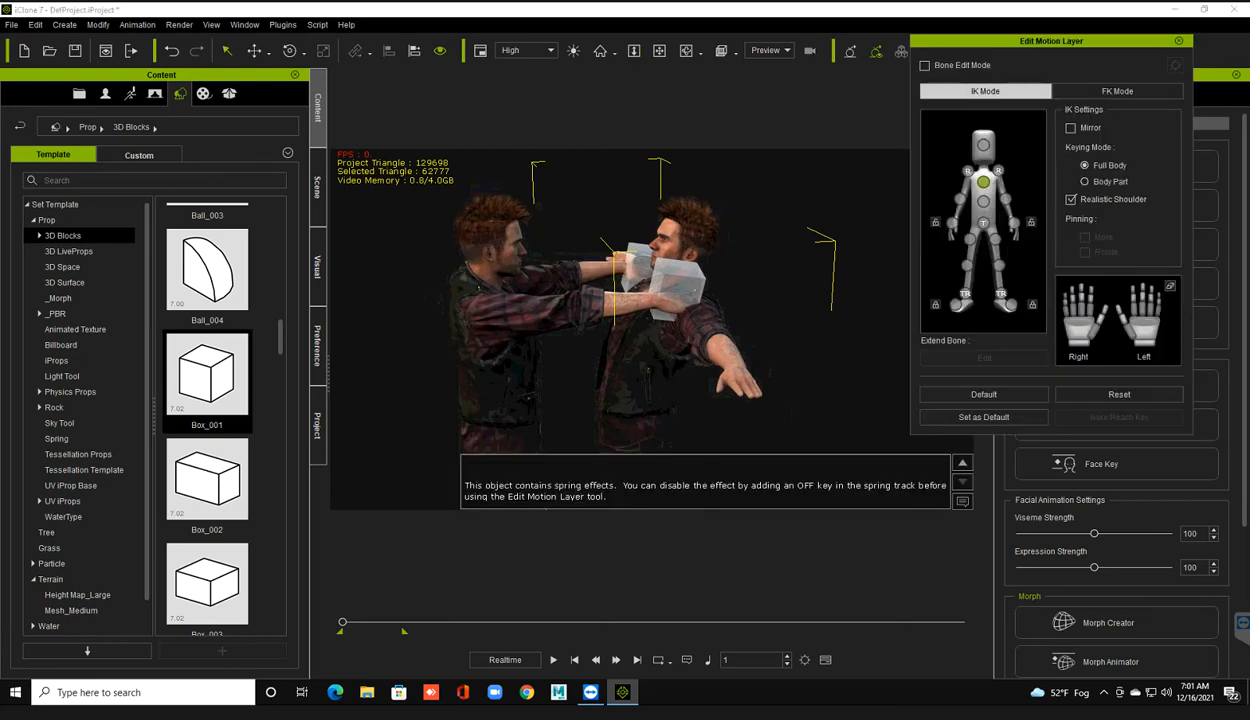
{"action": "key", "text": "e"}
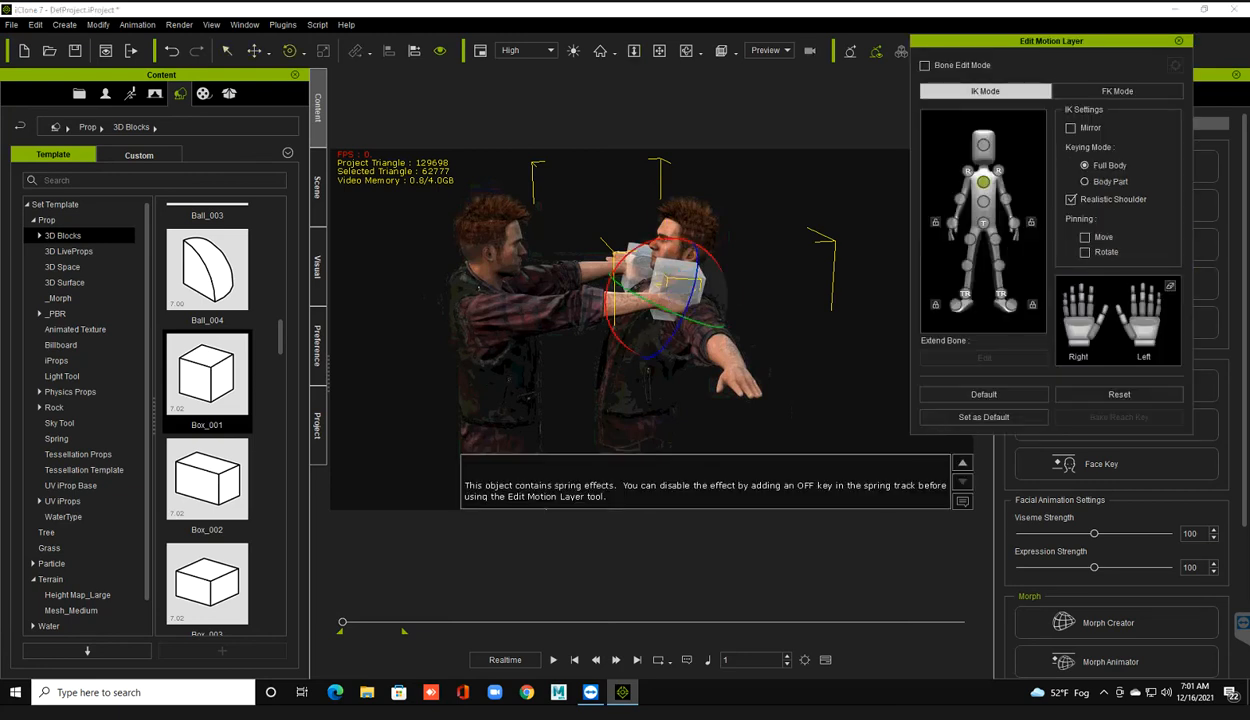
{"action": "mouse_move", "coordinate": [700, 250]}
{"action": "left_mouse_down"}
{"action": "mouse_move", "coordinate": [748, 306]}
{"action": "mouse_move", "coordinate": [700, 250]}
{"action": "left_mouse_up"}
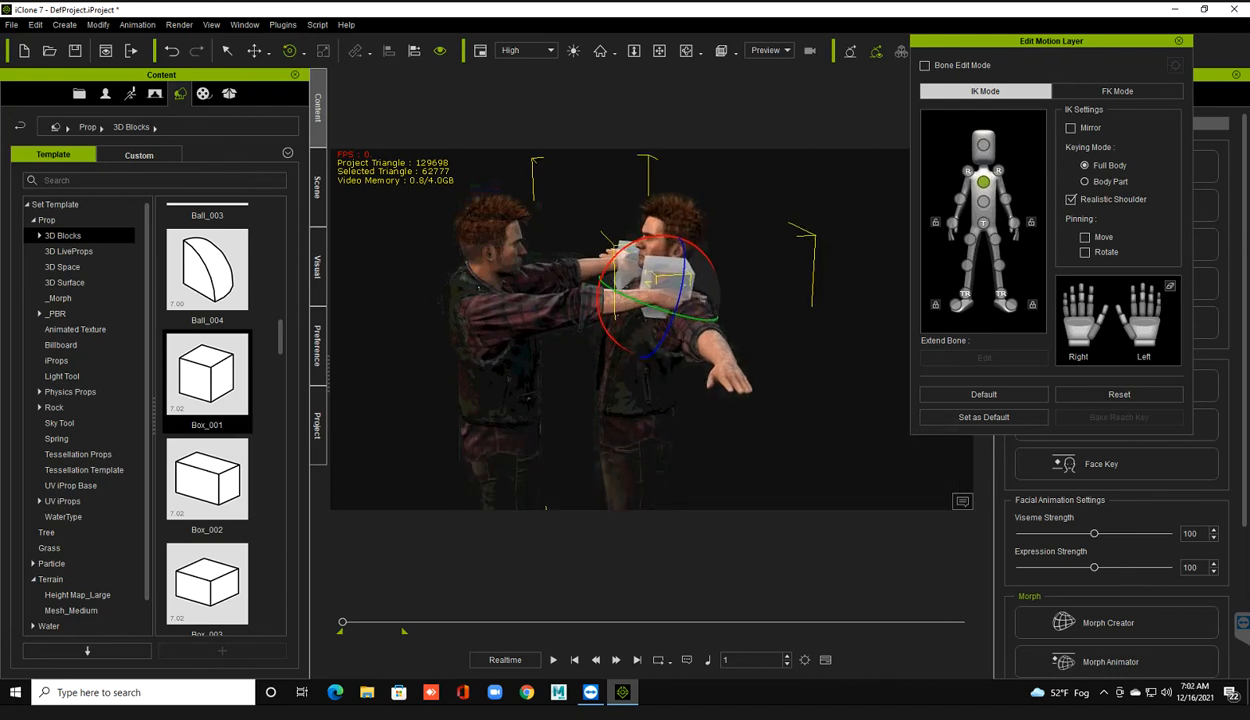
{"action": "key", "text": "w"}
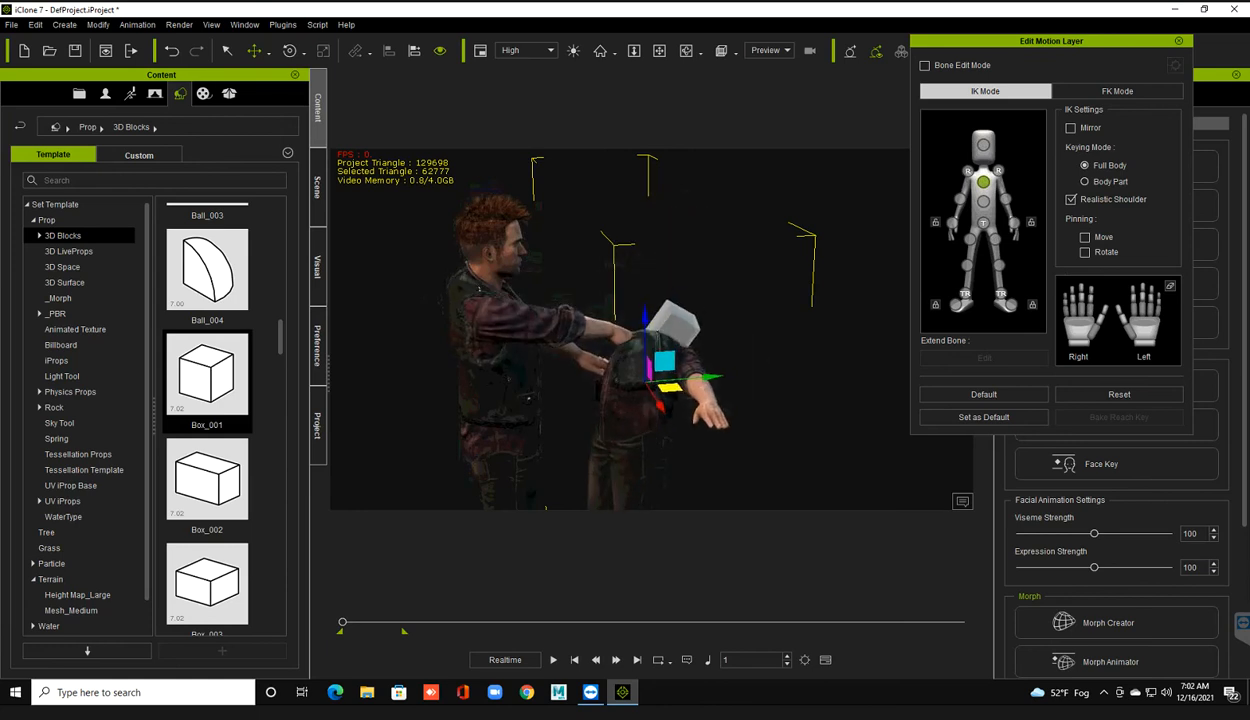
{"action": "key", "text": "z"}
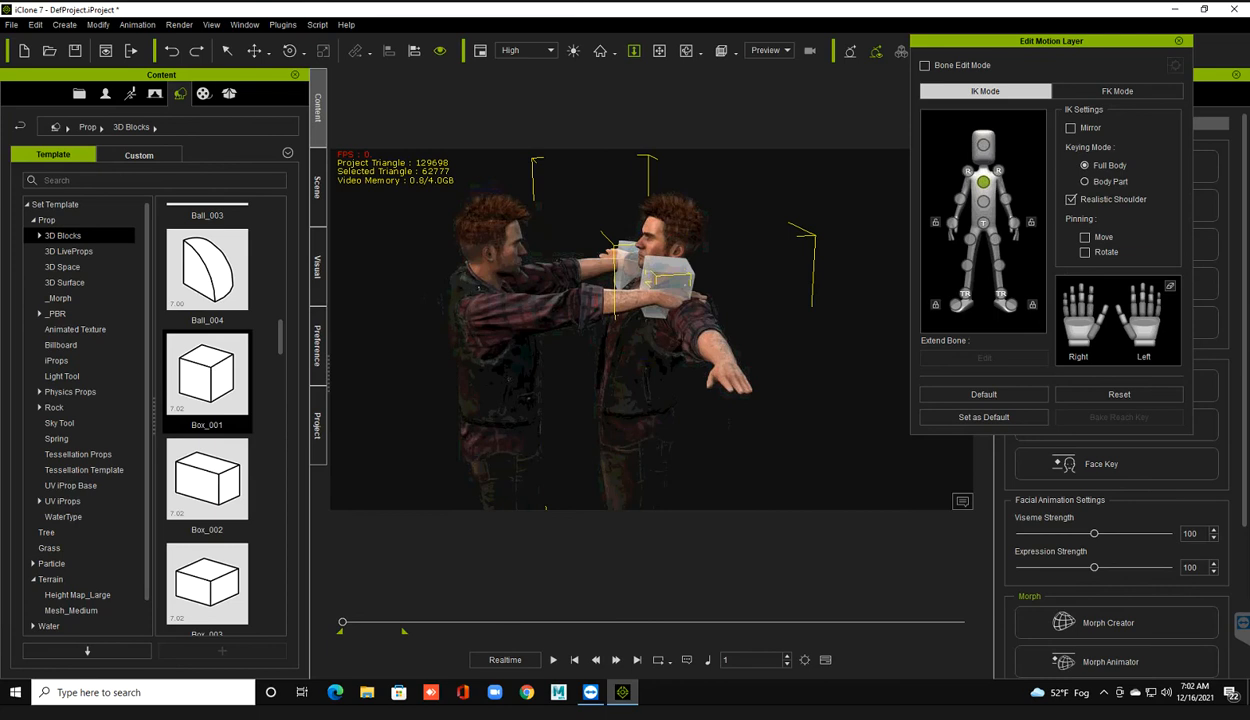
{"action": "left_click", "coordinate": [984, 394]}
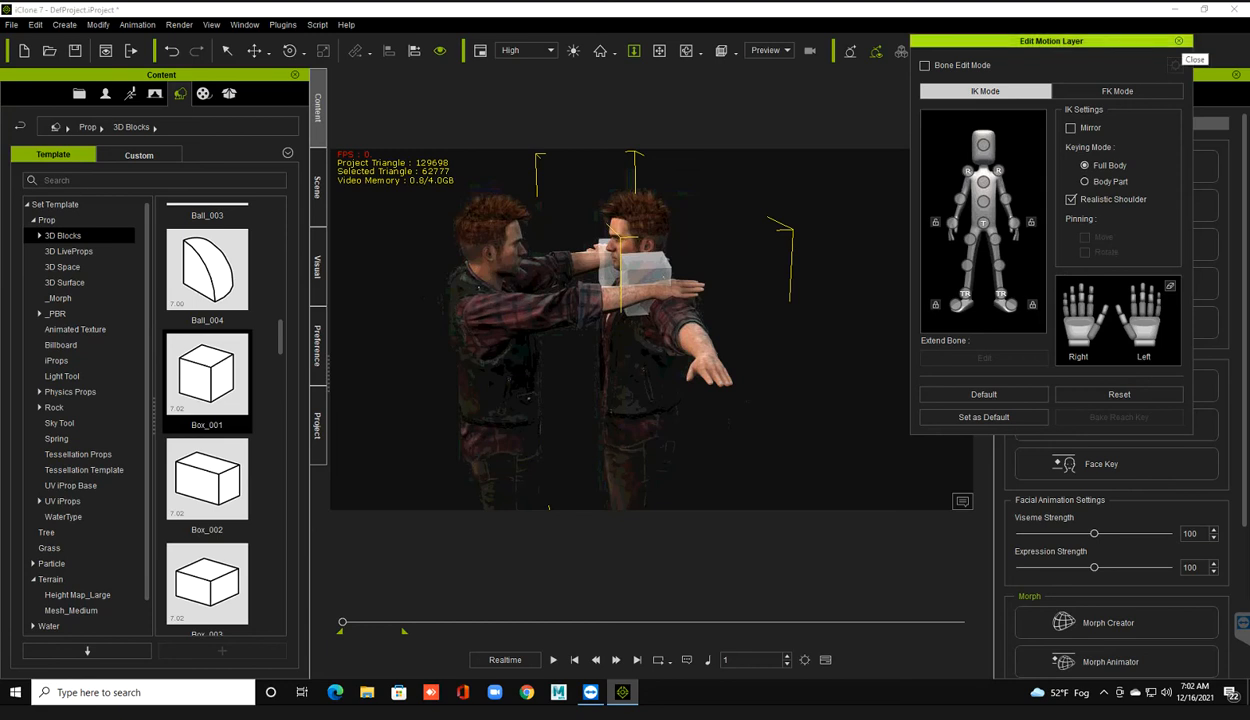
{"action": "left_click", "coordinate": [1179, 41]}
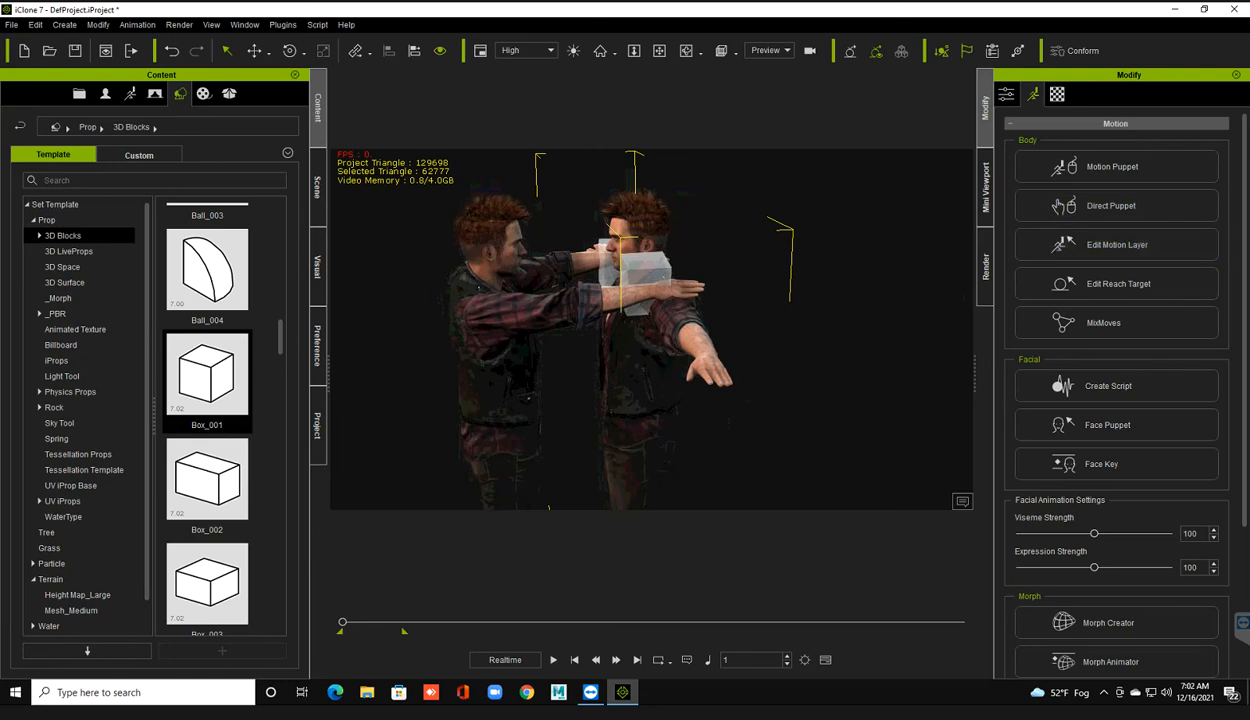
- Reapply the reaching male's reach targets: Box_001 for the left hand, with Reach Object and Rotation, and Box_001(0) for the right hand
{"action": "left_click", "coordinate": [500, 362]}
{"action": "left_click", "coordinate": [648, 270]}
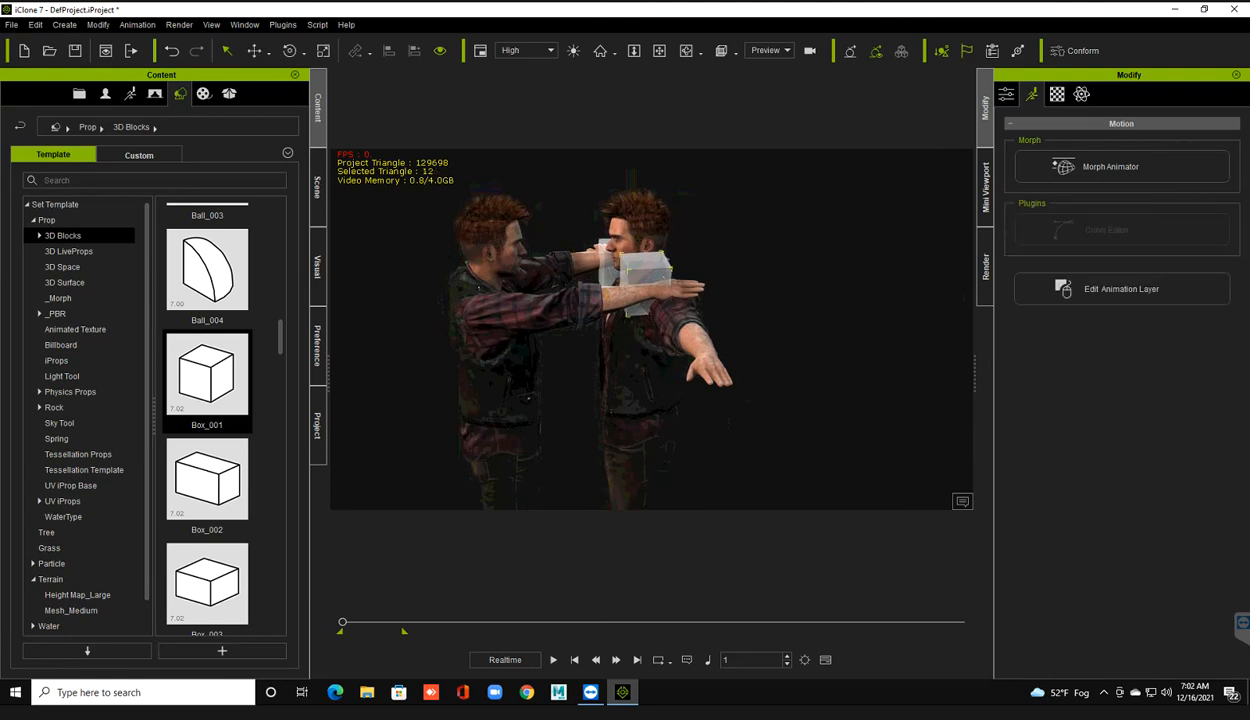
{"action": "left_click", "coordinate": [528, 398]}
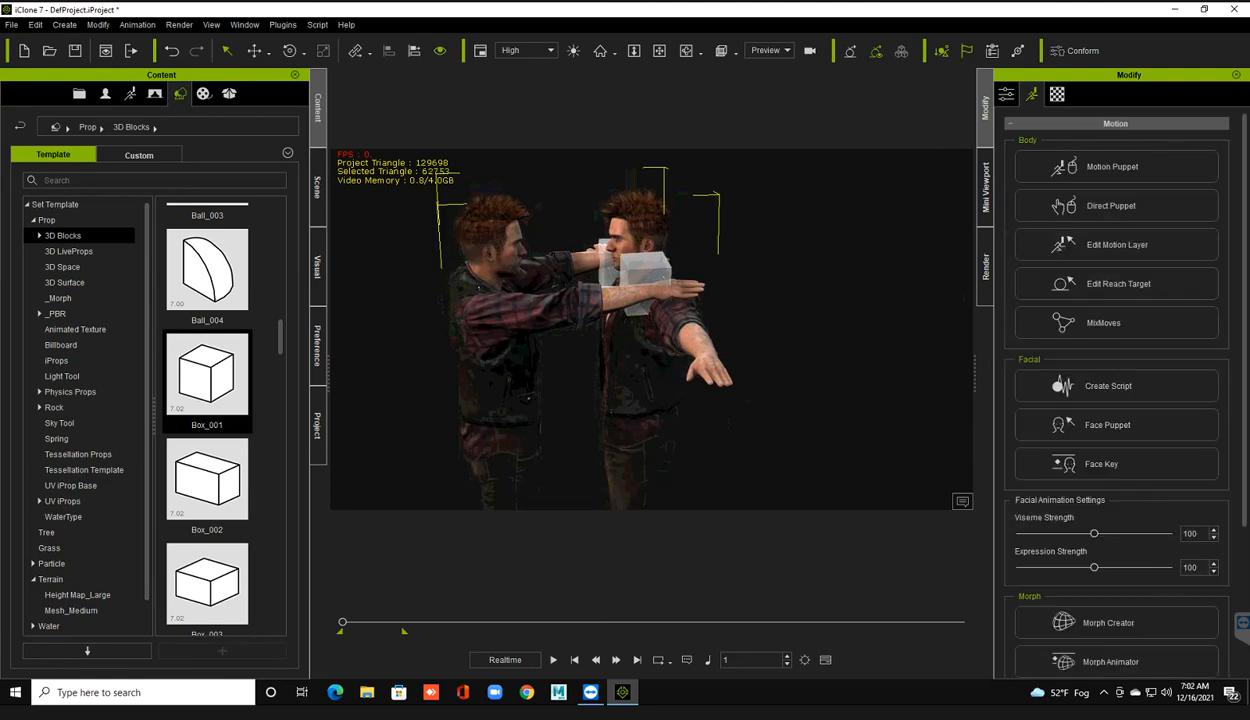
{"action": "left_click", "coordinate": [1118, 283]}
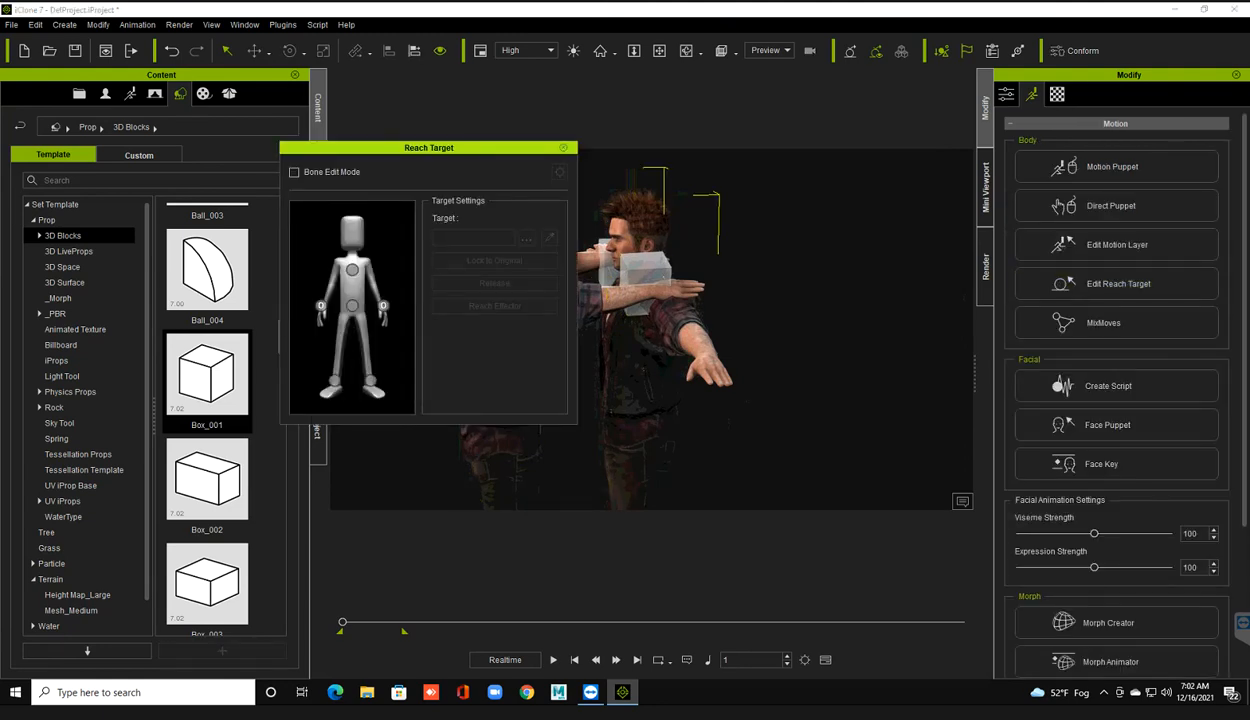
{"action": "left_click", "coordinate": [383, 305]}
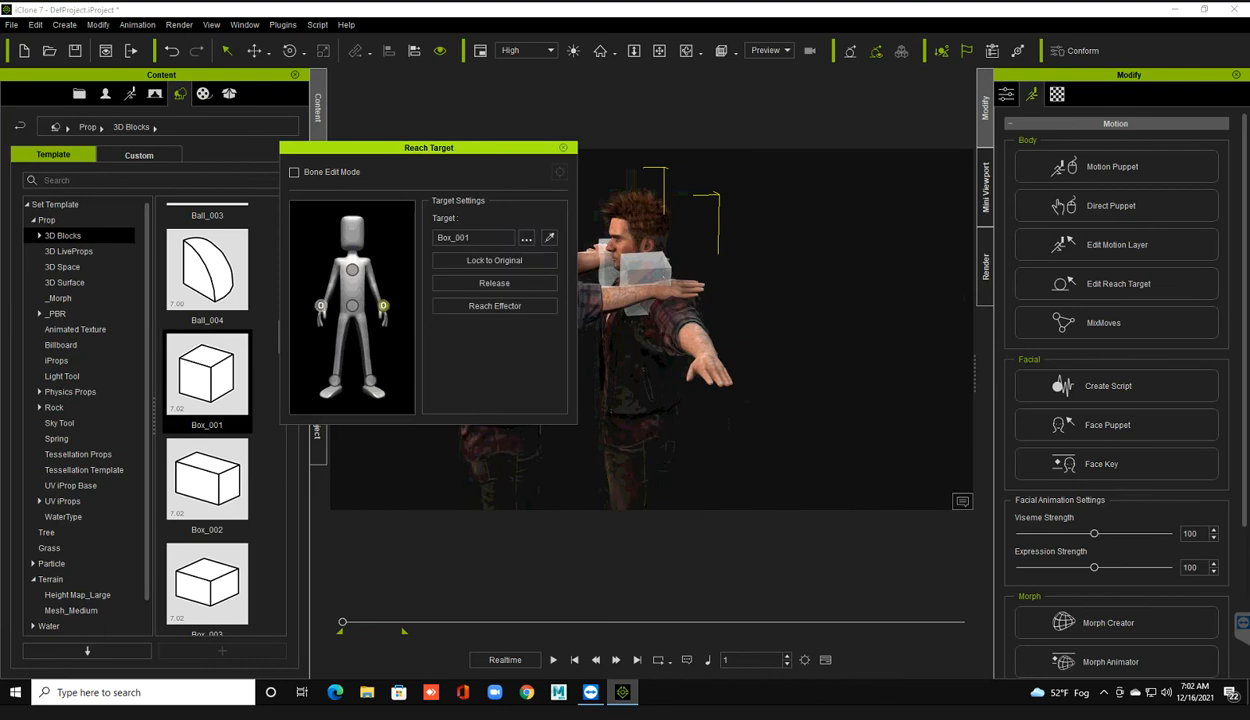
{"action": "left_click", "coordinate": [526, 238]}
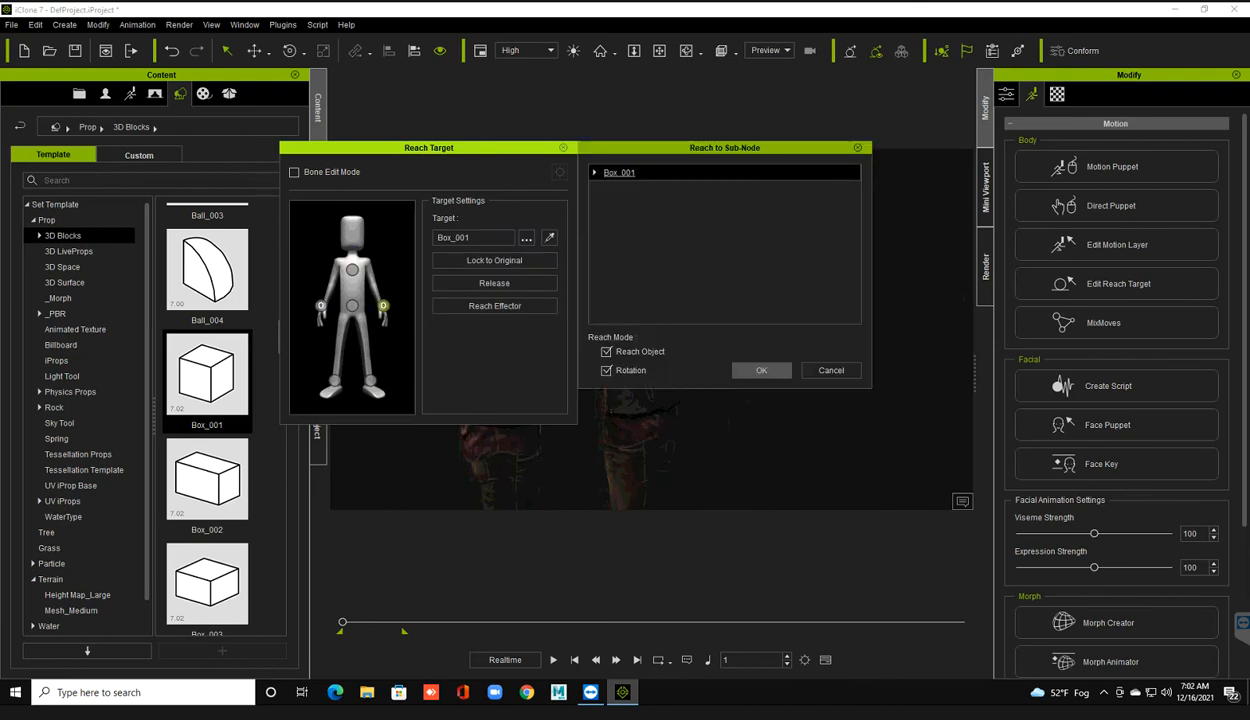
{"action": "left_click", "coordinate": [761, 370]}
{"action": "left_click", "coordinate": [320, 305]}
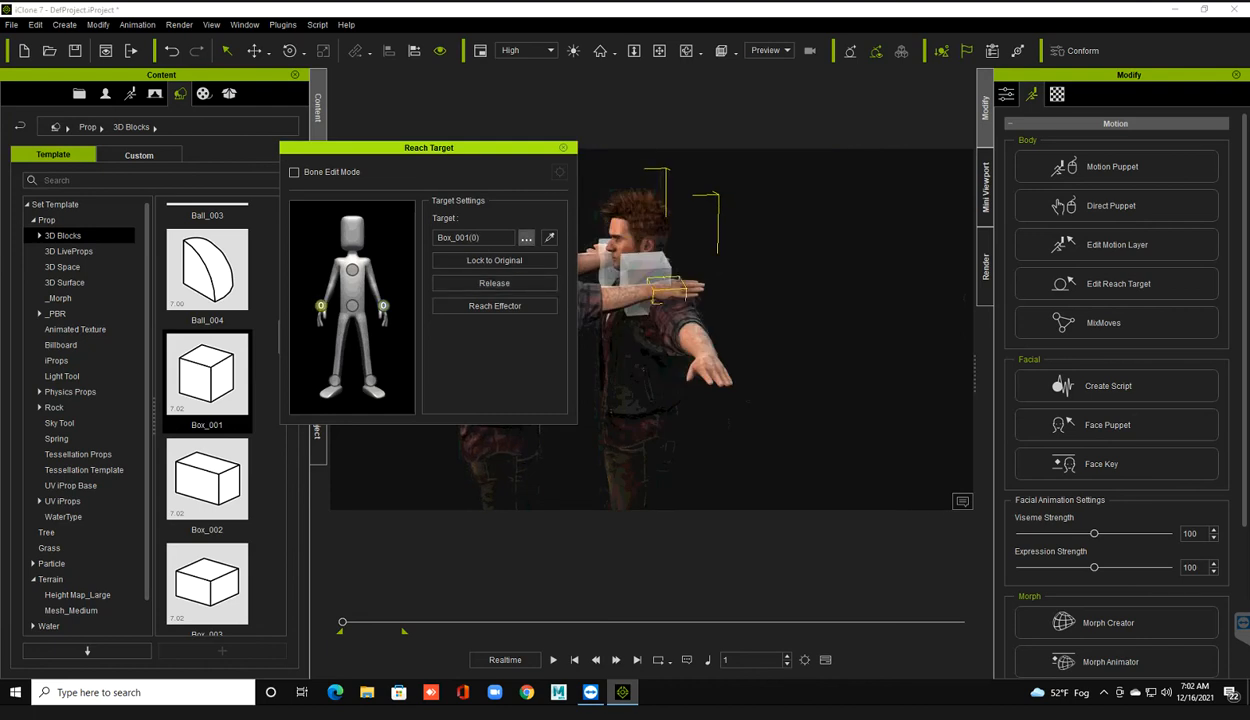
{"action": "left_click", "coordinate": [525, 237]}
{"action": "left_click", "coordinate": [761, 370]}
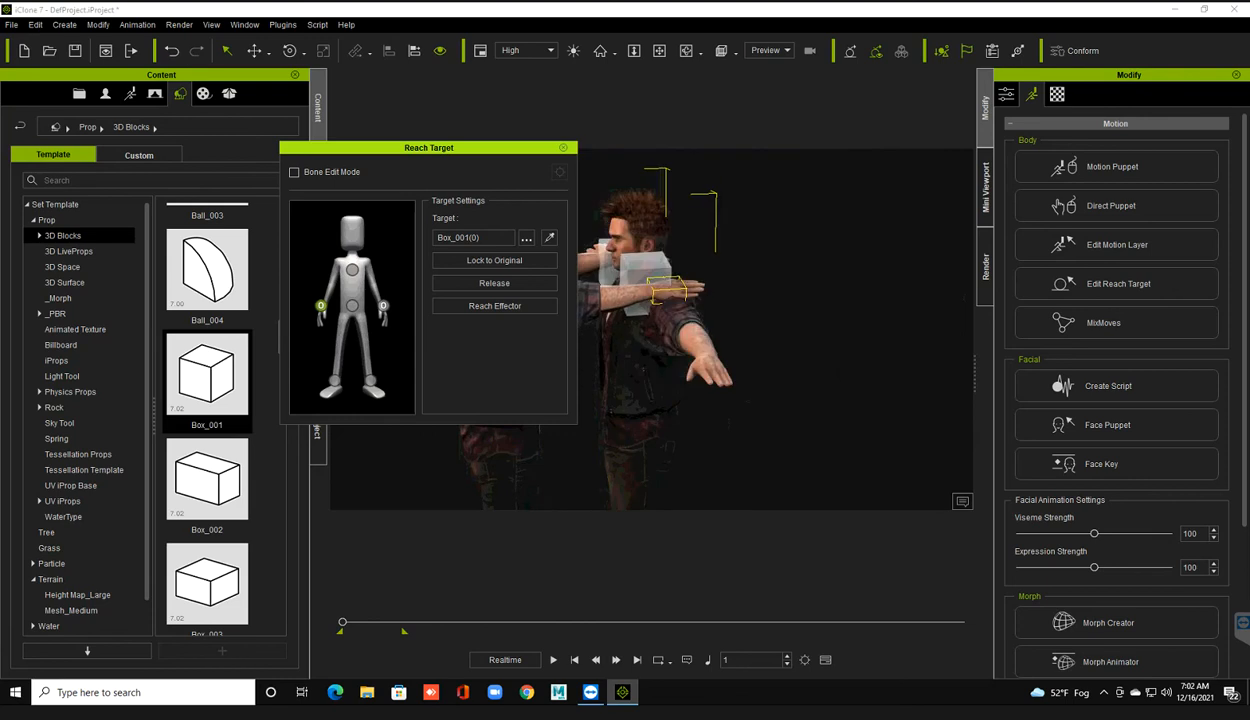
{"action": "left_click", "coordinate": [563, 148]}
- Test the hand reach by rotating the chest of the 0.Zane avatar in Edit Motion Layer, and restore the default pose
{"action": "left_click", "coordinate": [636, 365]}
{"action": "left_click", "coordinate": [1114, 246]}
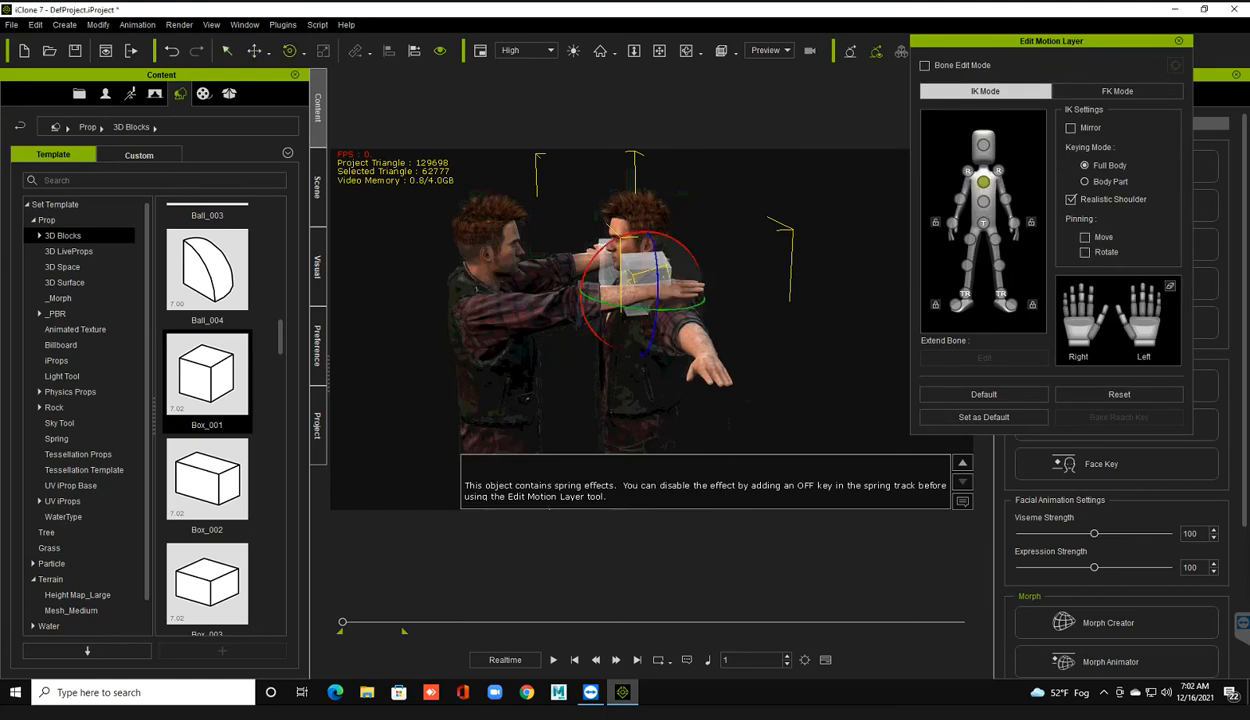
{"action": "left_click_drag", "start_coordinate": [684, 249], "coordinate": [648, 236]}
{"action": "scroll", "coordinate": [648, 290], "scroll_direction": "down", "scroll_amount": 2}
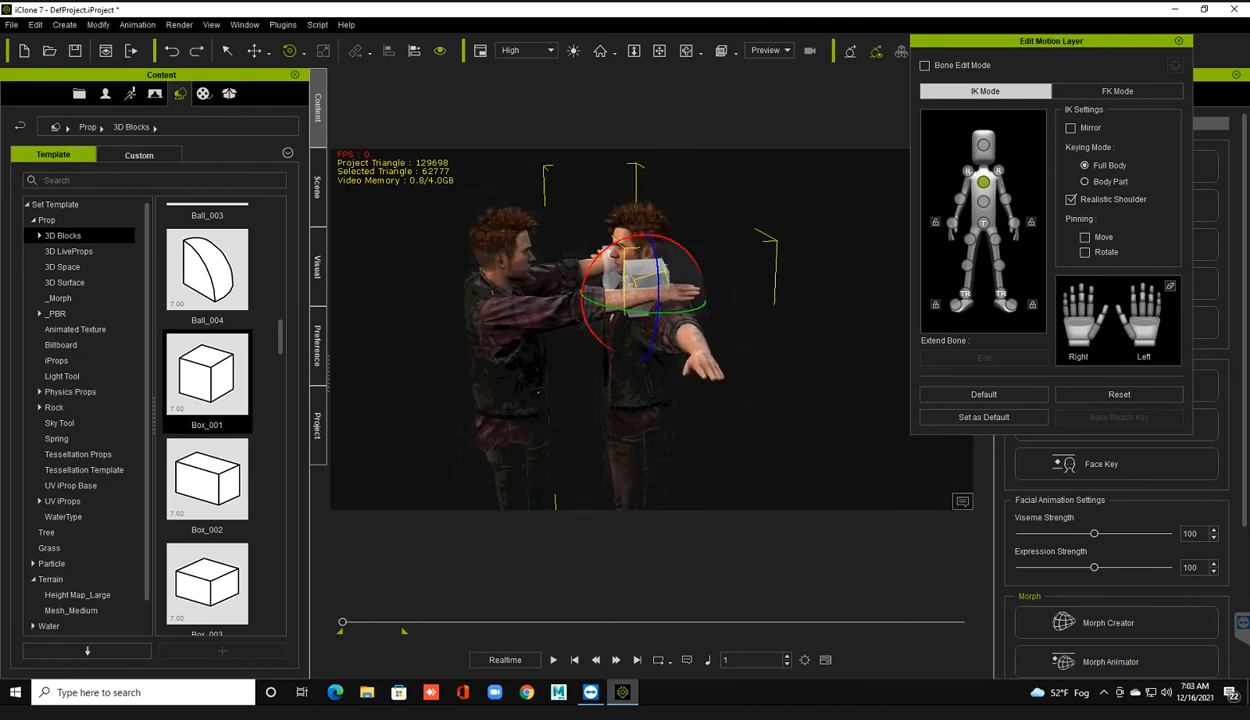
{"action": "middle_click_drag", "start_coordinate": [648, 290], "coordinate": [656, 260]}
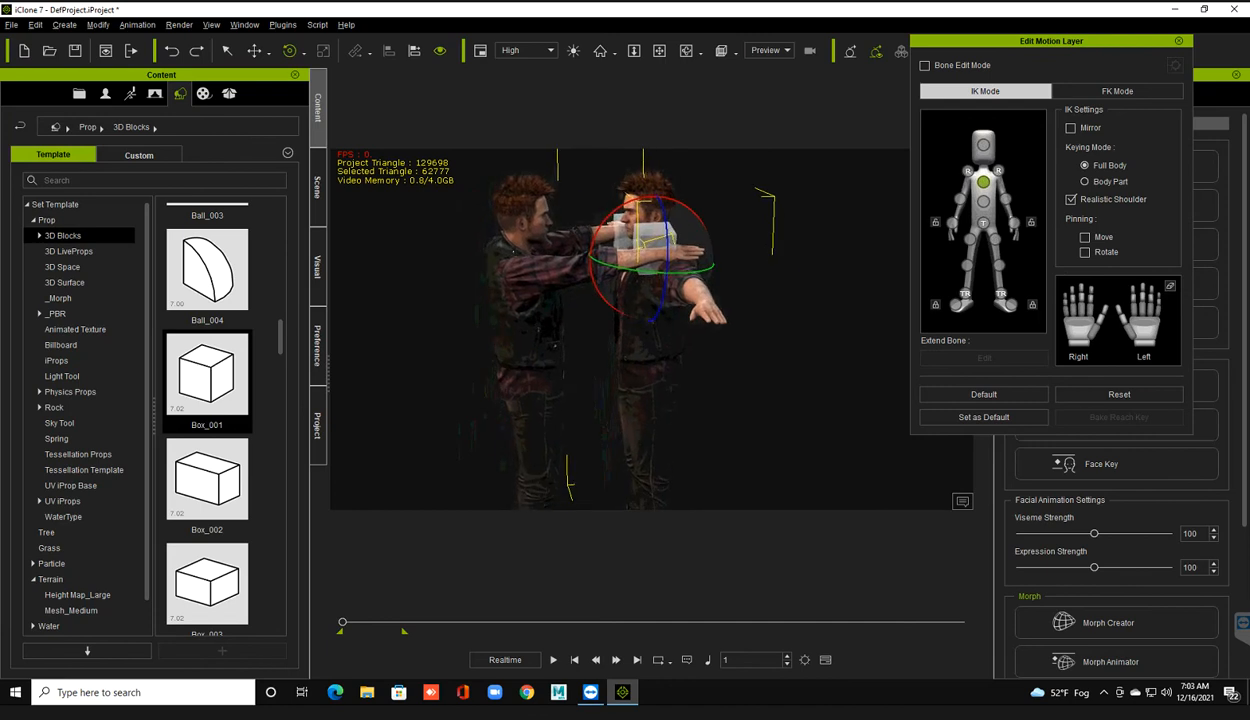
{"action": "right_click_drag", "start_coordinate": [656, 260], "coordinate": [682, 260]}
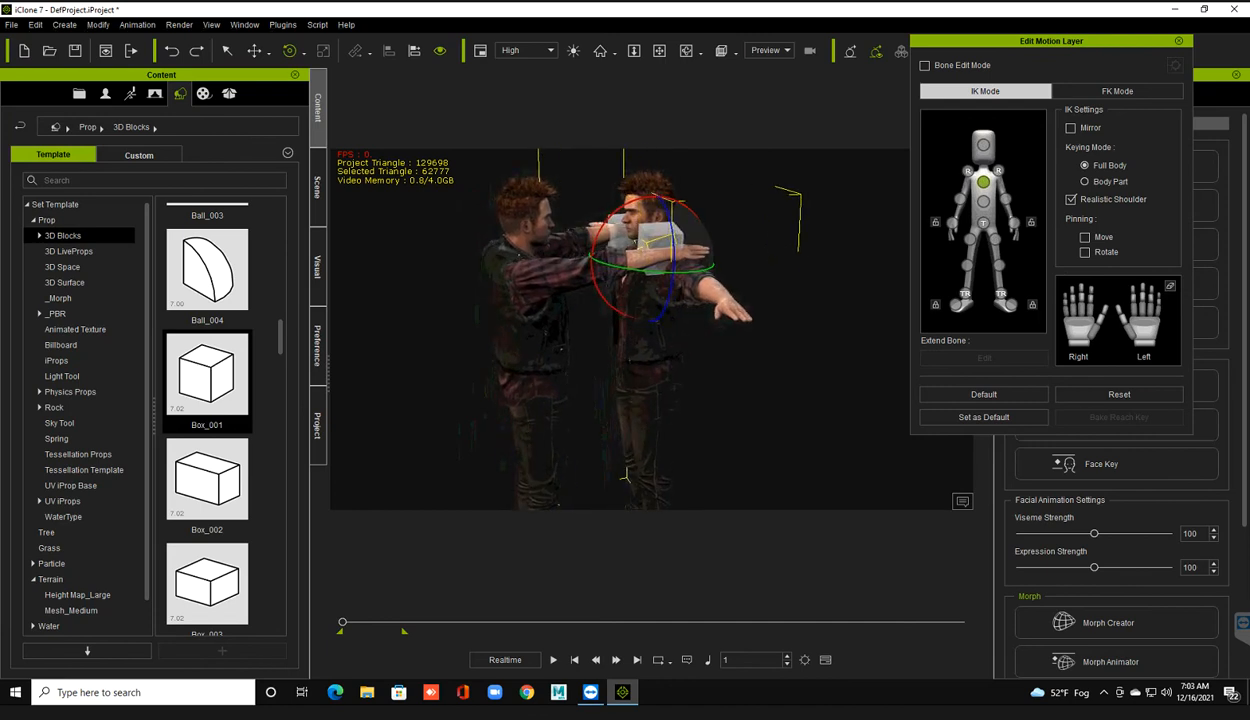
{"action": "left_click_drag", "start_coordinate": [694, 213], "coordinate": [707, 232]}
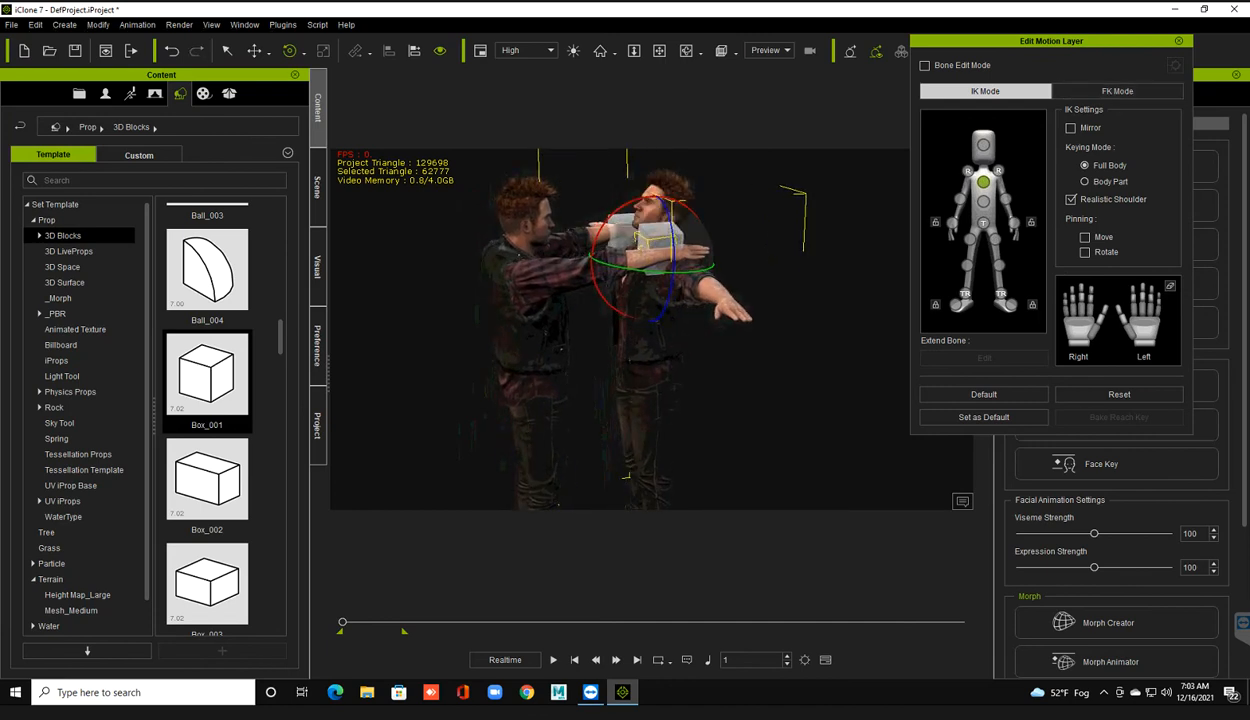
{"action": "left_click", "coordinate": [984, 394]}
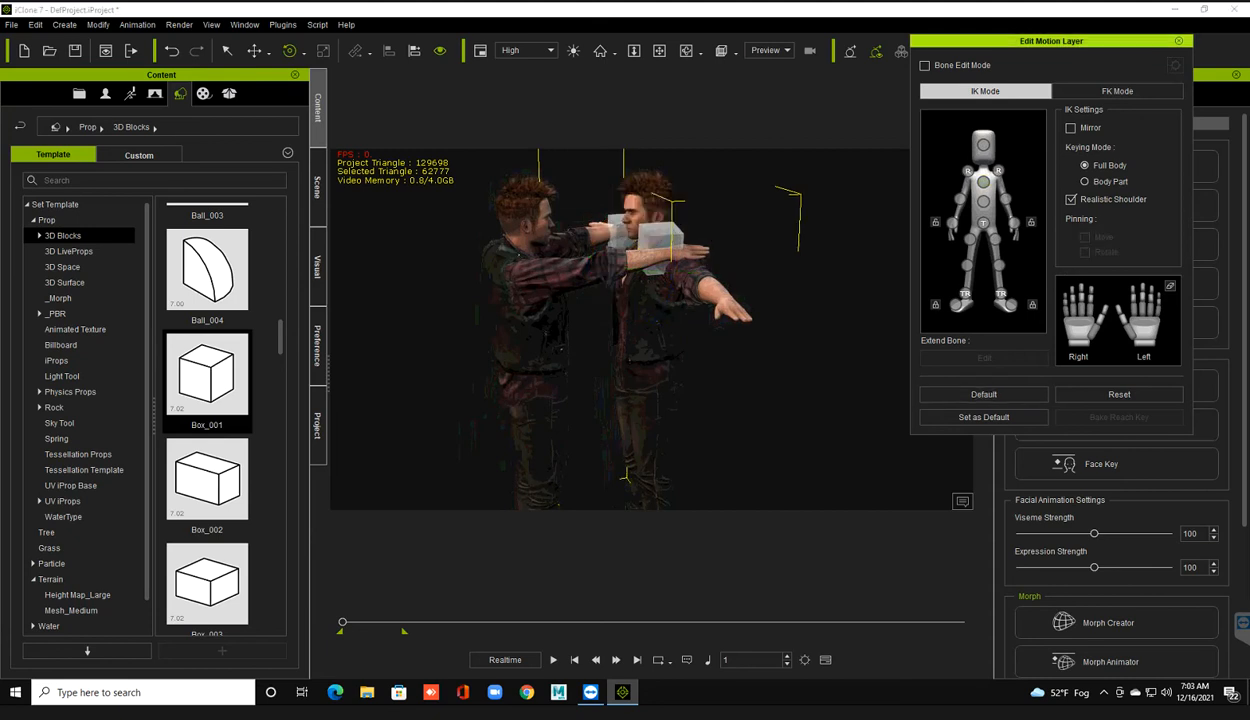
{"action": "left_click", "coordinate": [1178, 41]}
{"action": "scroll", "coordinate": [651, 330], "scroll_direction": "down", "scroll_amount": 3}
{"action": "middle_click_drag", "start_coordinate": [651, 330], "coordinate": [679, 299]}
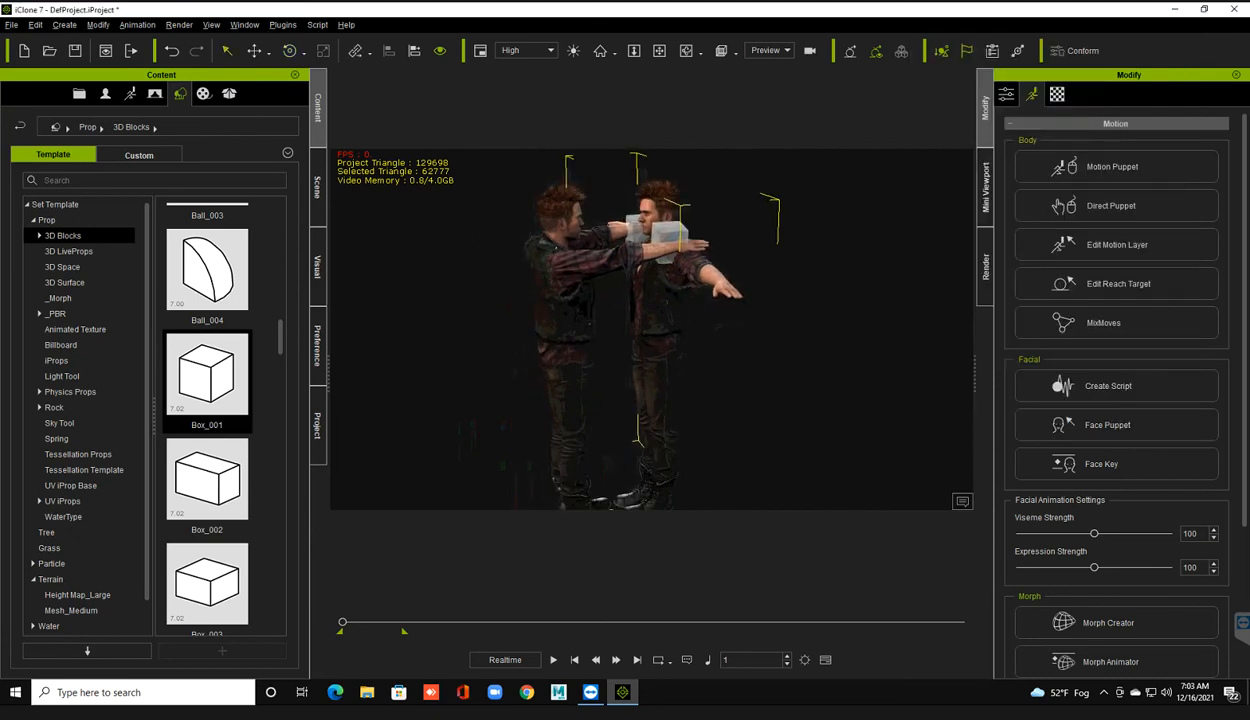
{"action": "scroll", "coordinate": [651, 330], "scroll_direction": "down", "scroll_amount": 1}
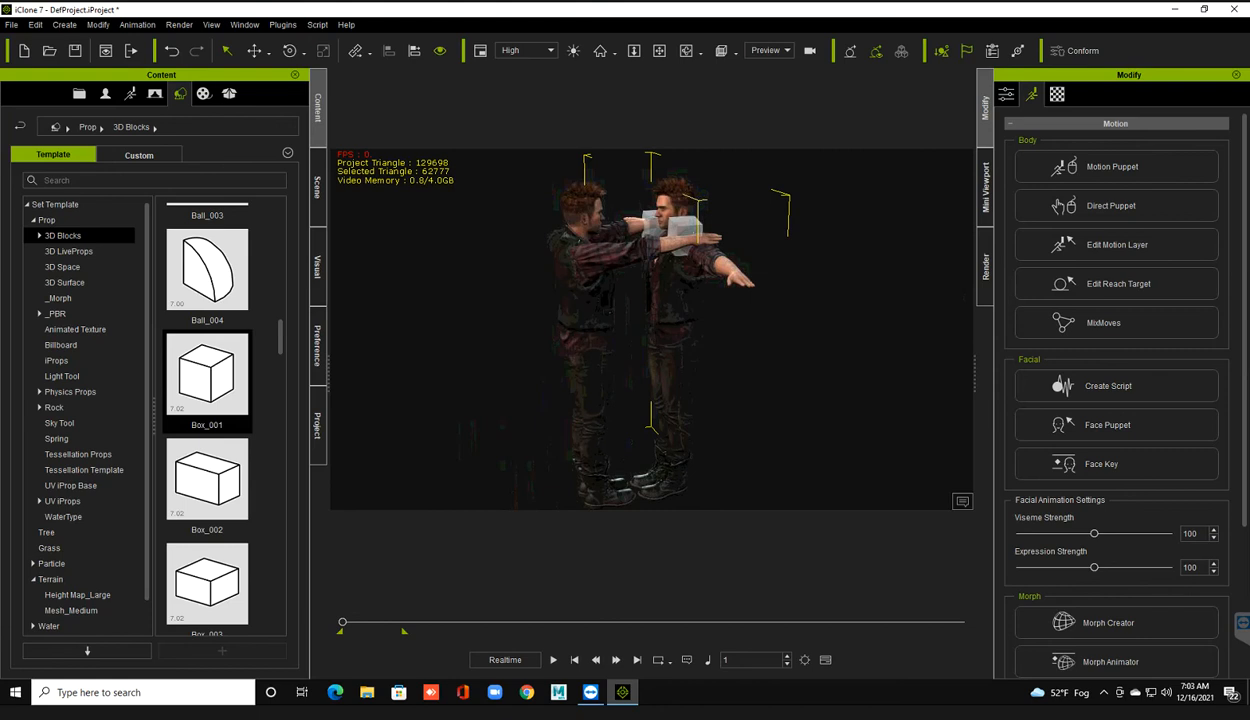
- Cancel creating a new project and delete the 0.Zane avatar that carries the shoulder boxes
{"action": "key", "text": "ctrl+n"}
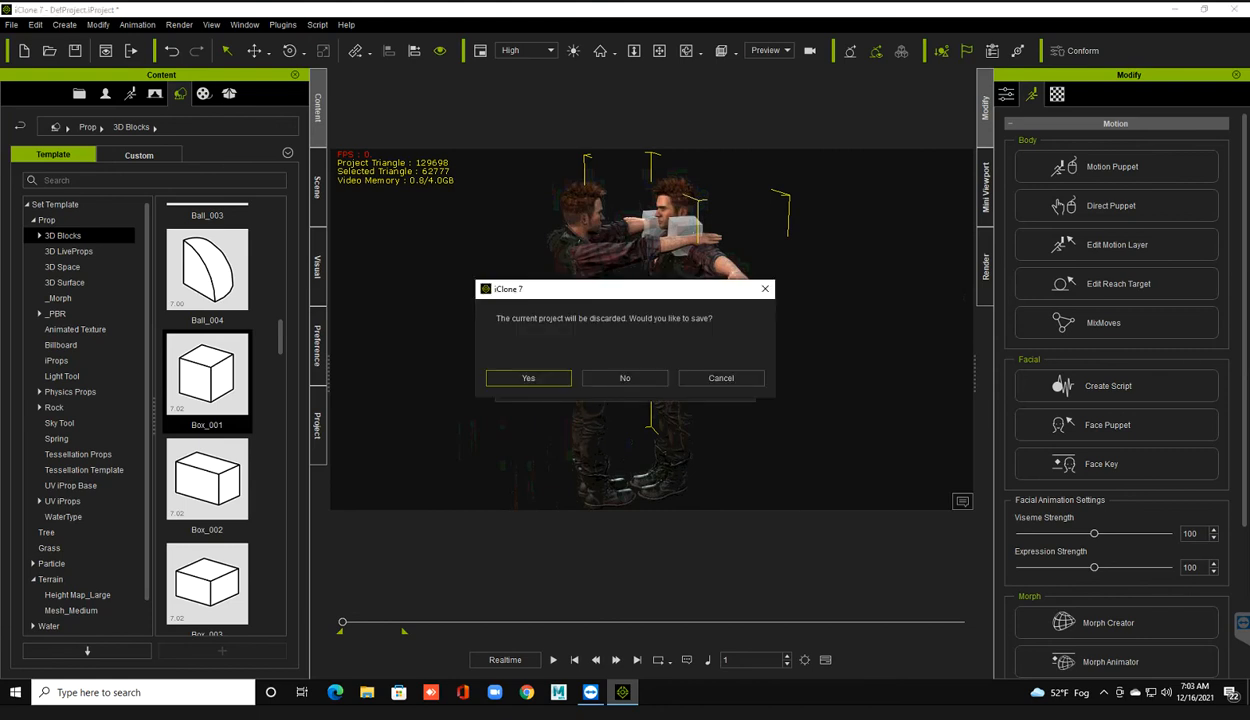
{"action": "left_click", "coordinate": [721, 378]}
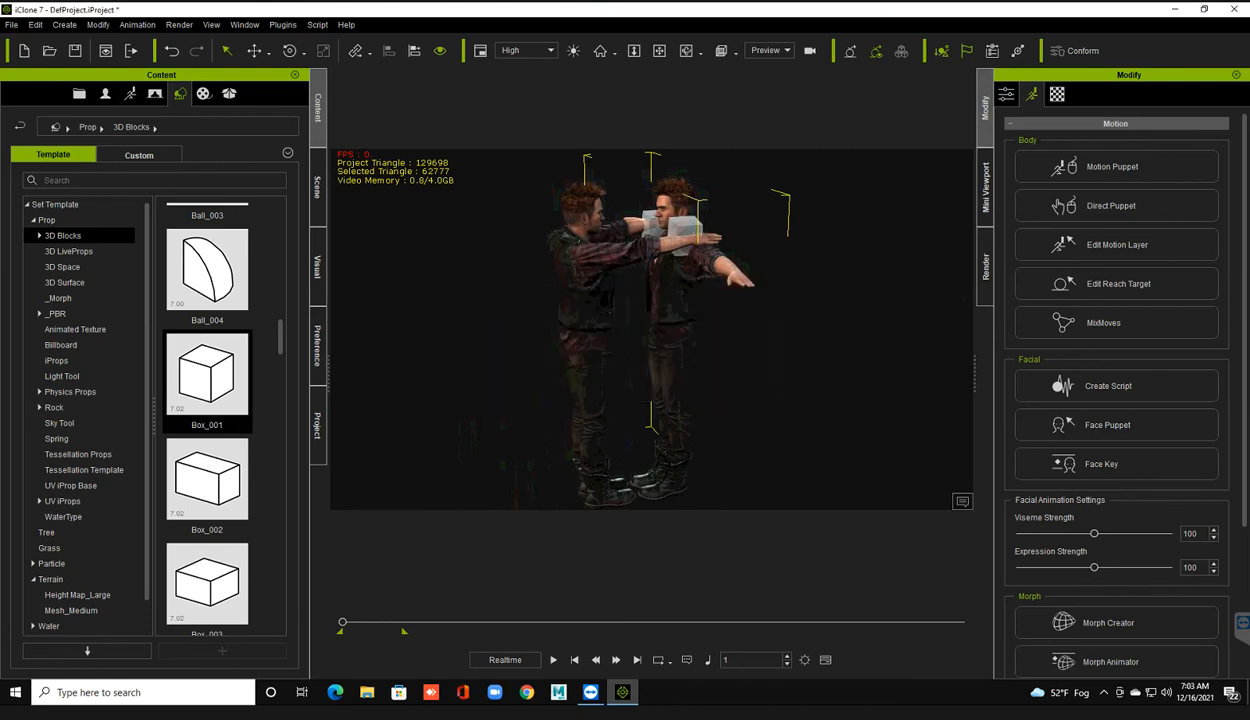
{"action": "left_click", "coordinate": [678, 288]}
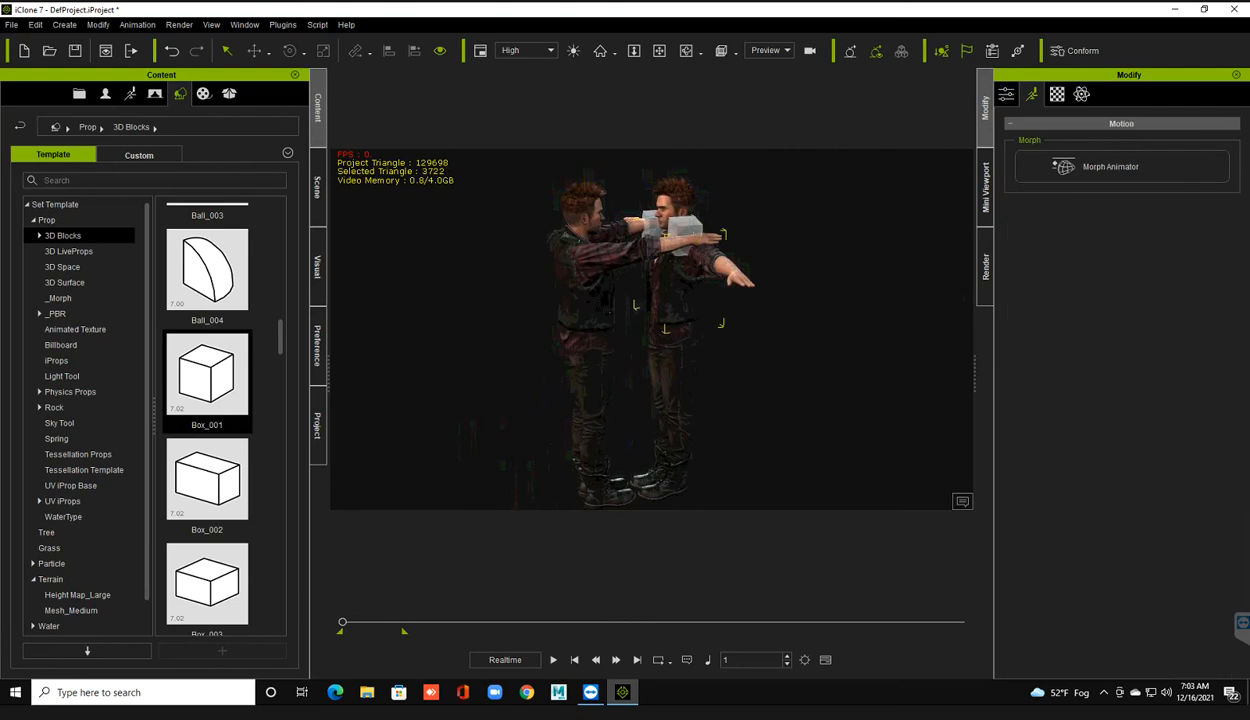
{"action": "left_click", "coordinate": [678, 288]}
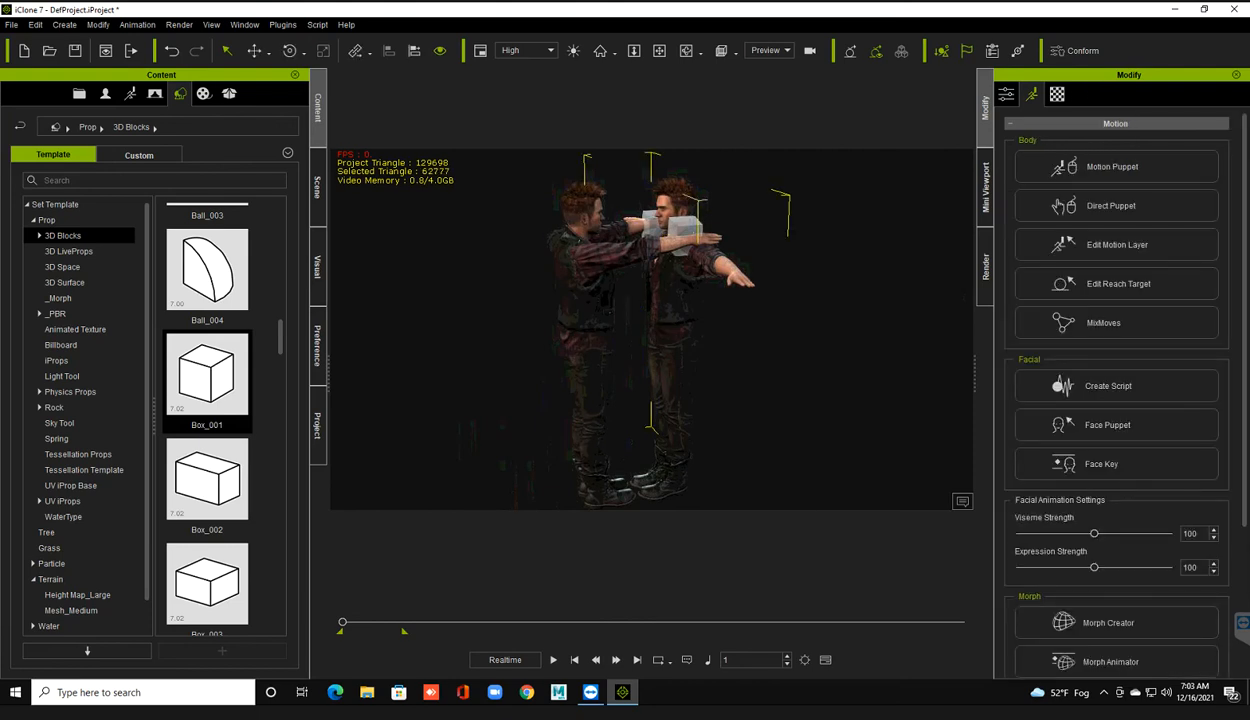
{"action": "key", "text": "Delete"}
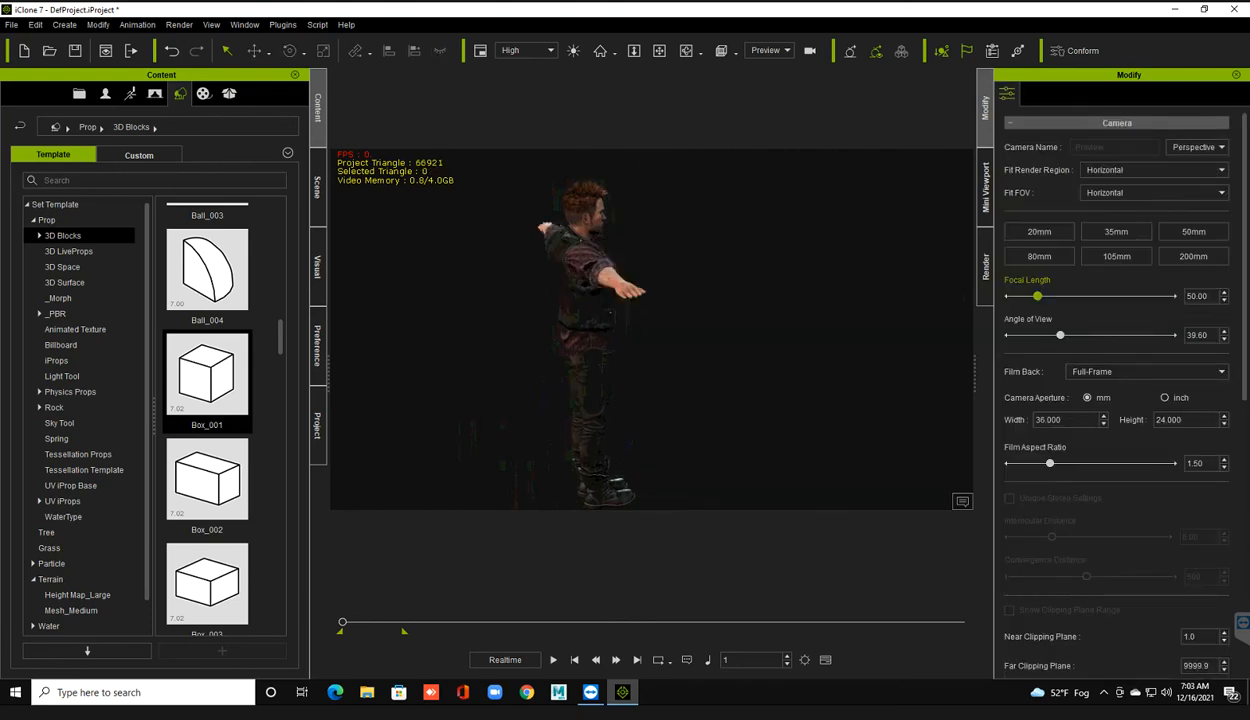
- Examine the Stand motions of the 00_Female (CC) profile in the MixMoves motion list for the remaining 0.Zane(1) avatar, and close the list
{"action": "left_click_drag", "start_coordinate": [720, 330], "coordinate": [560, 330], "text": "alt"}
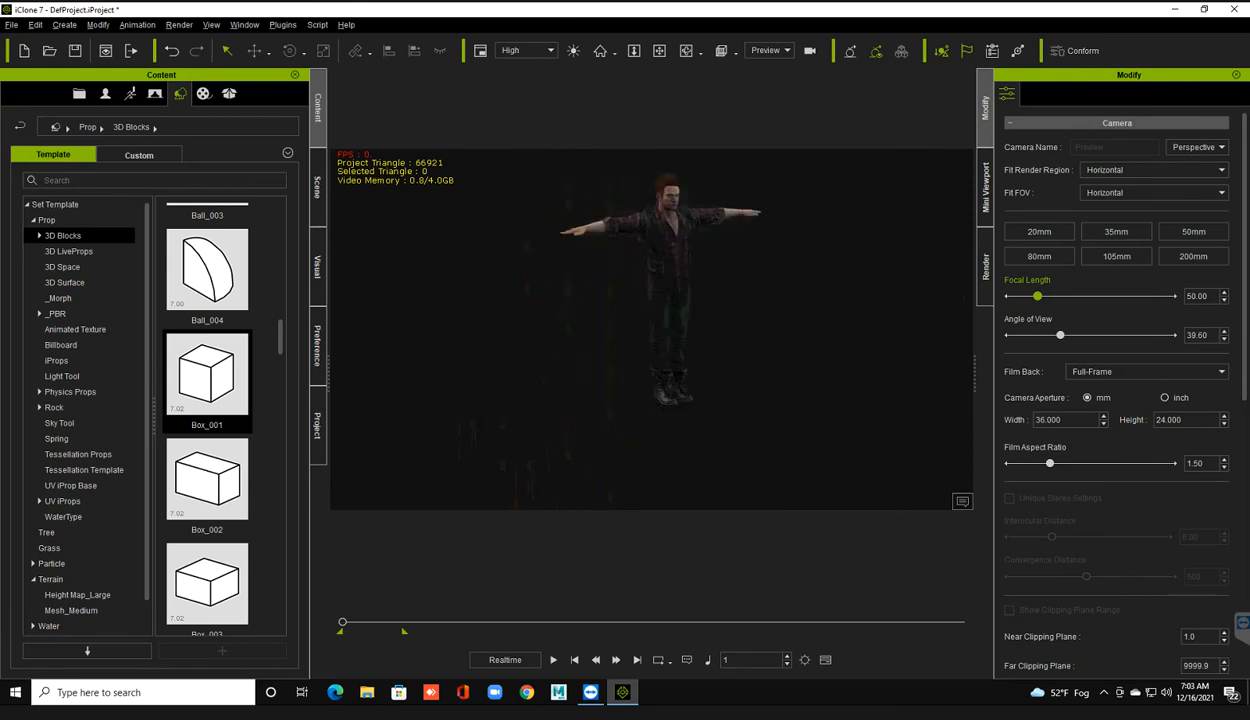
{"action": "left_click", "coordinate": [665, 290]}
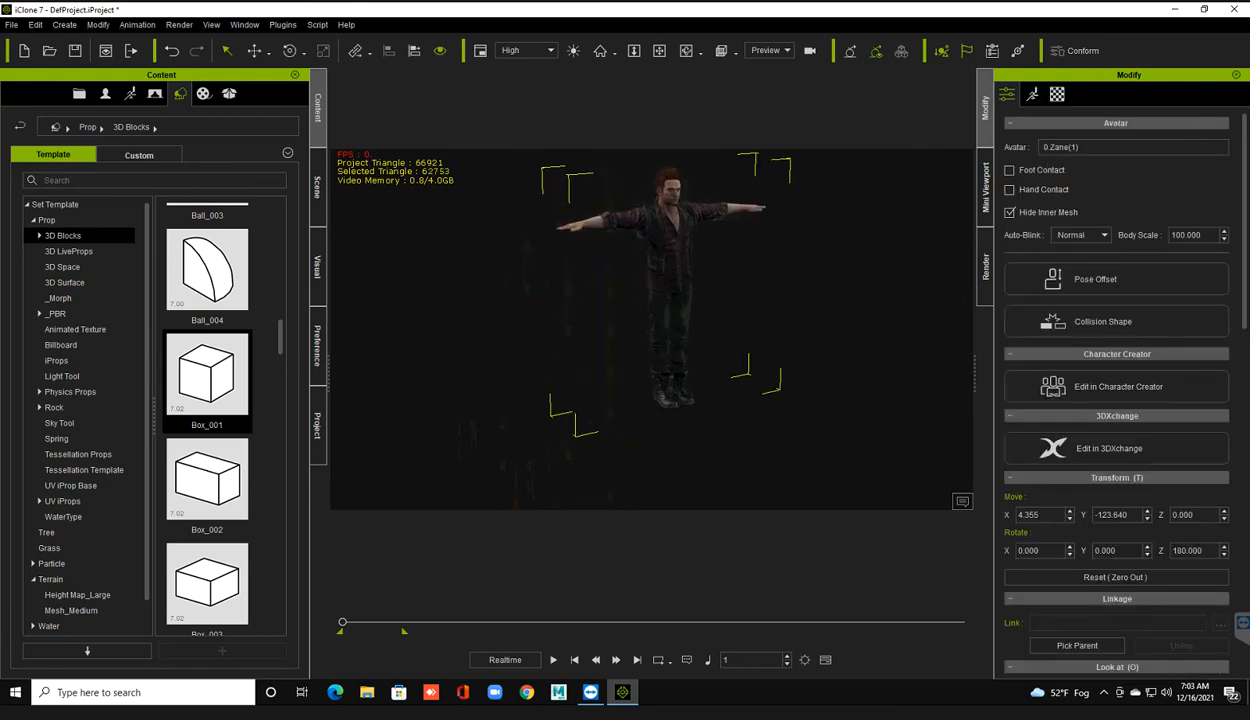
{"action": "left_click", "coordinate": [1033, 94]}
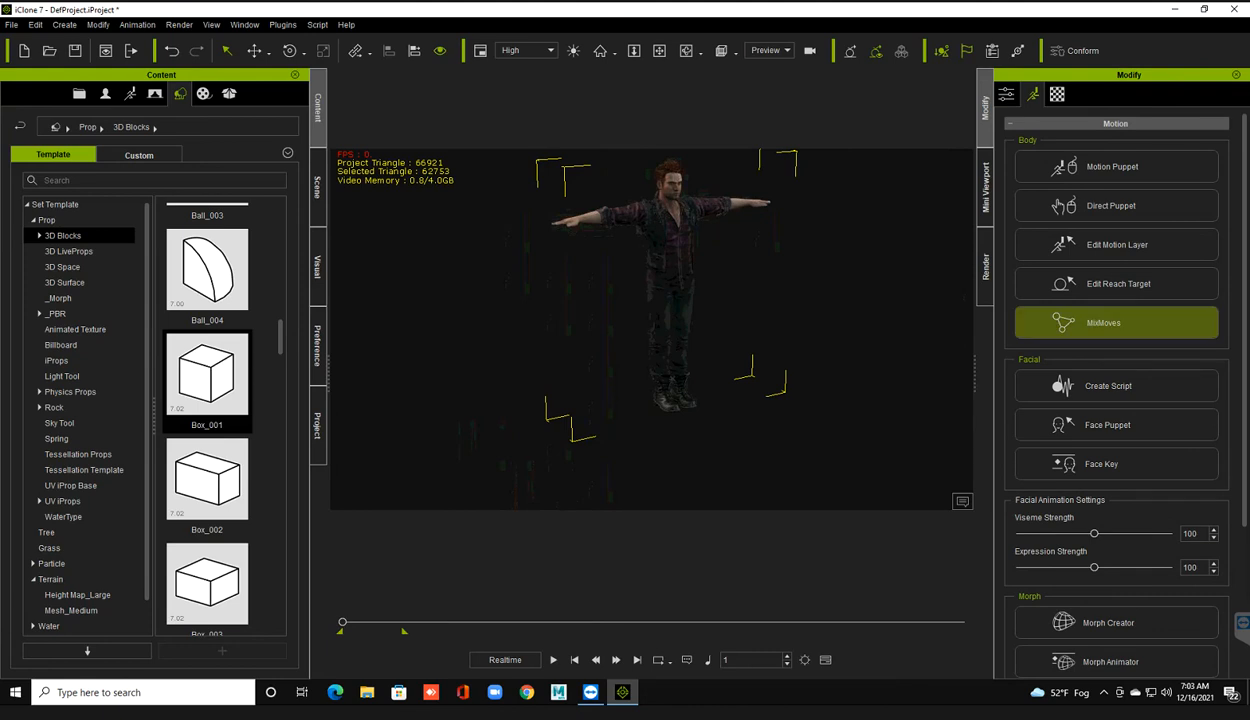
{"action": "left_click", "coordinate": [1117, 322]}
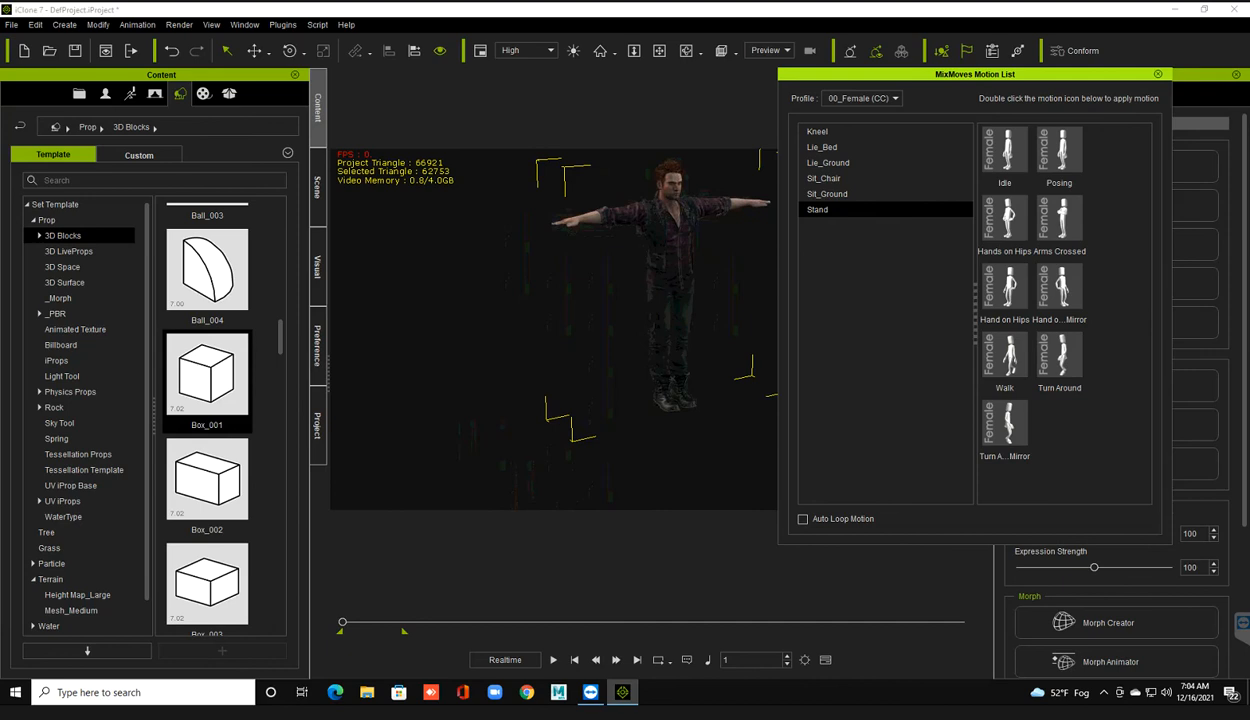
{"action": "middle_click_drag", "start_coordinate": [560, 330], "coordinate": [525, 342]}
{"action": "left_click", "coordinate": [500, 345]}
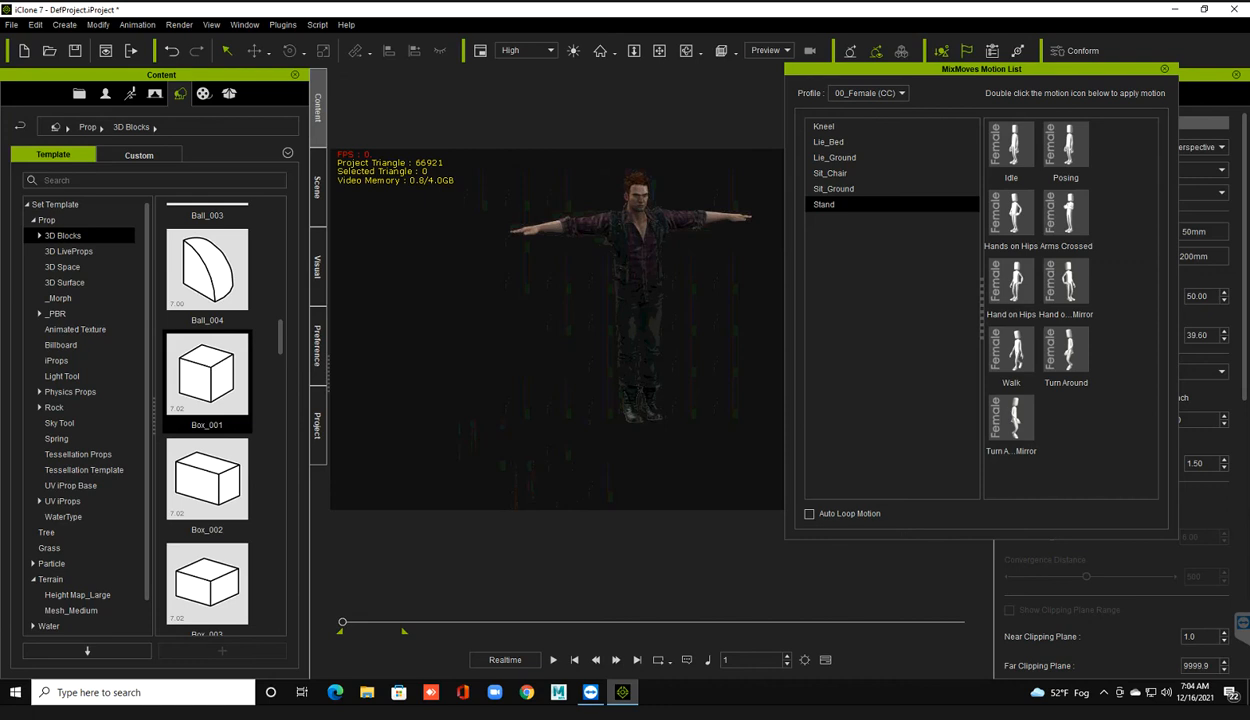
{"action": "left_click", "coordinate": [640, 265]}
{"action": "left_click", "coordinate": [1164, 69]}
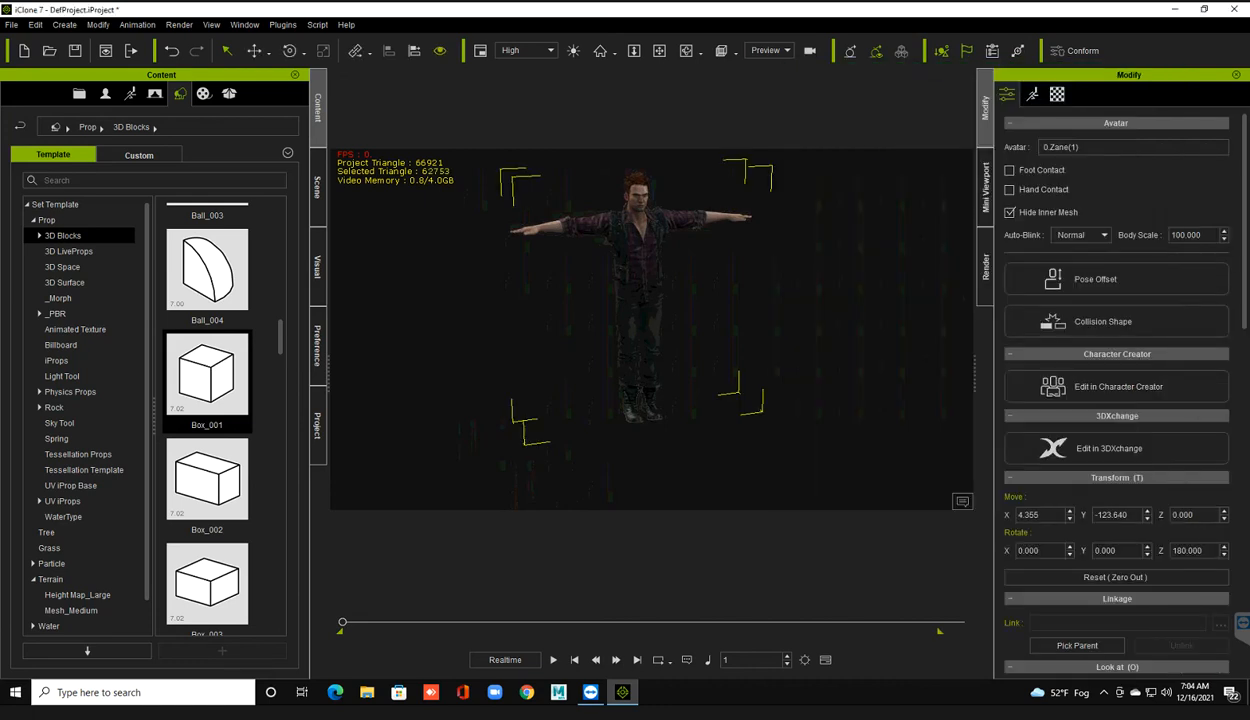
- Start a new project without saving the current one, and show the Avatar templates in the content library
{"action": "key", "text": "ctrl+n"}
{"action": "left_click", "coordinate": [625, 378]}
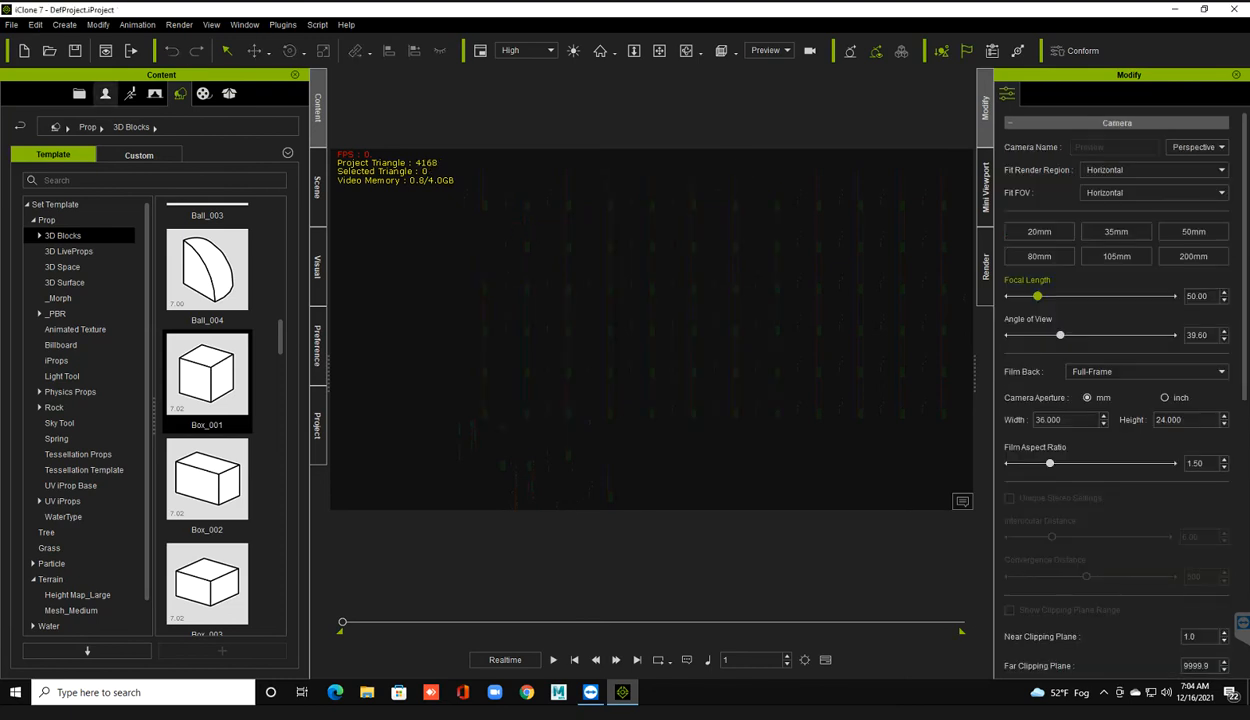
{"action": "left_click", "coordinate": [106, 93]}
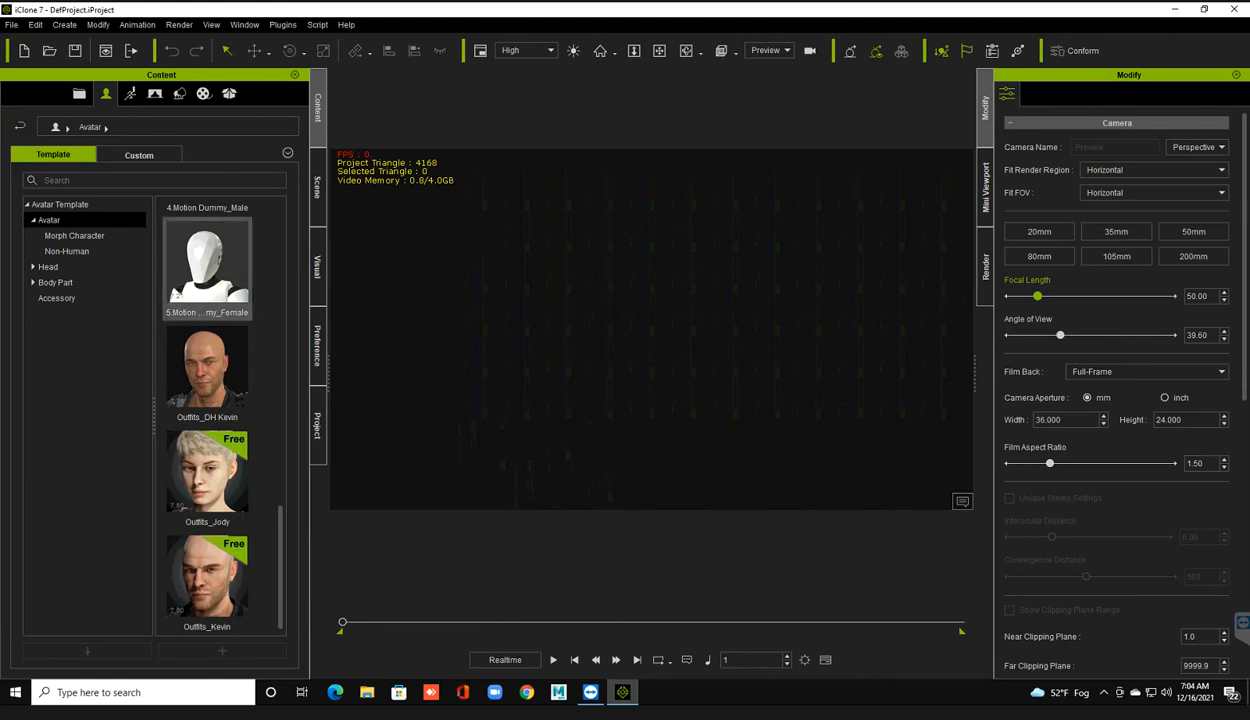
- Add the Outfits_DH Kevin avatar from the Avatar templates to the empty scene
{"action": "scroll", "coordinate": [200, 290], "scroll_direction": "up", "scroll_amount": 2}
{"action": "scroll", "coordinate": [205, 335], "scroll_direction": "down", "scroll_amount": 3}
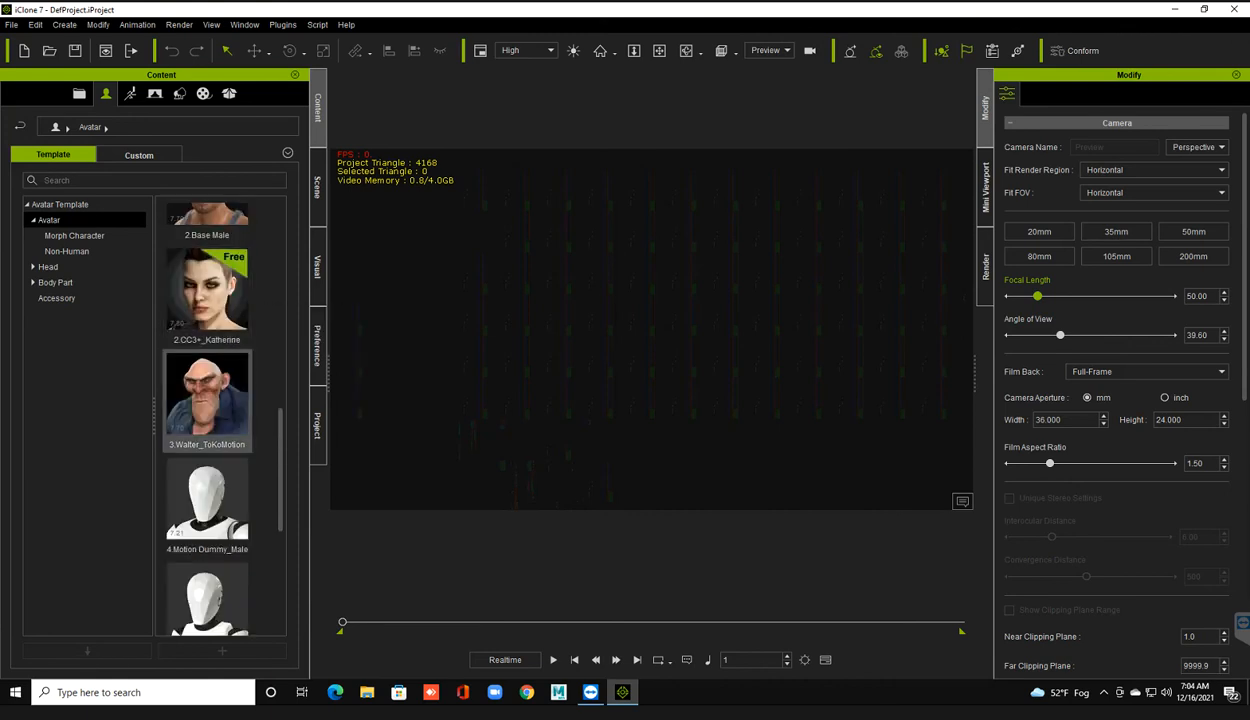
{"action": "left_click", "coordinate": [207, 370]}
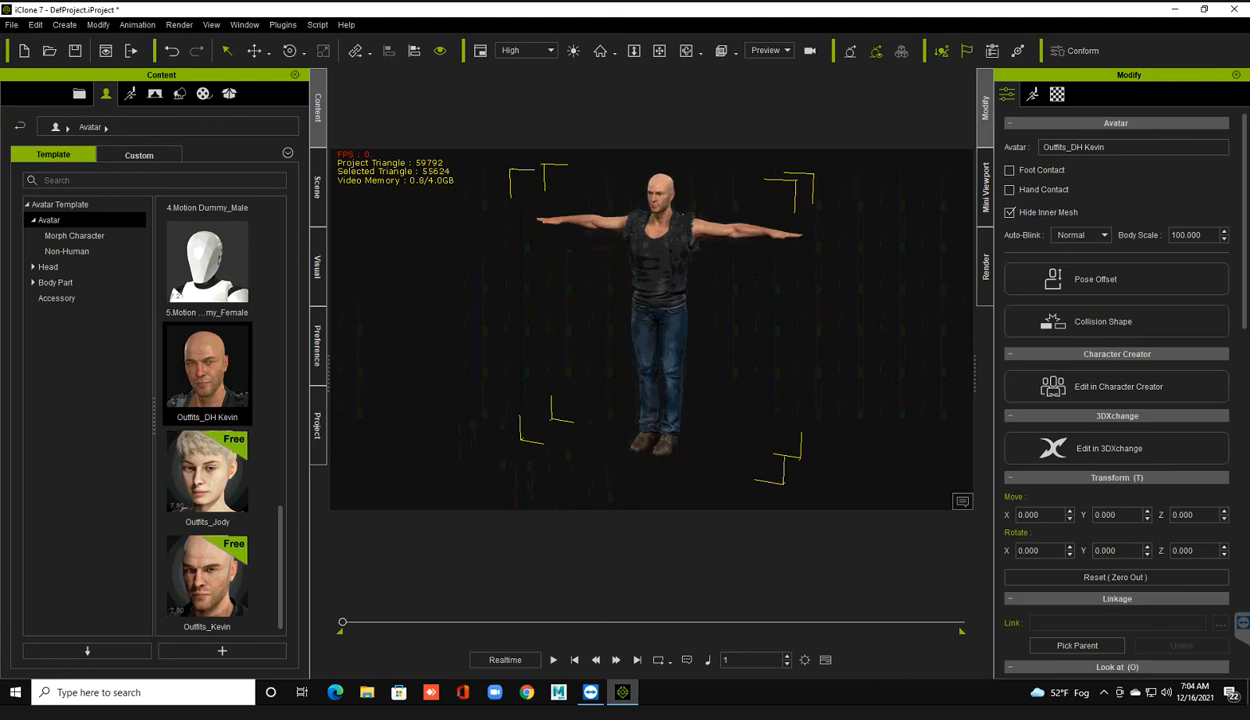
{"action": "right_click_drag", "start_coordinate": [655, 310], "coordinate": [682, 310]}
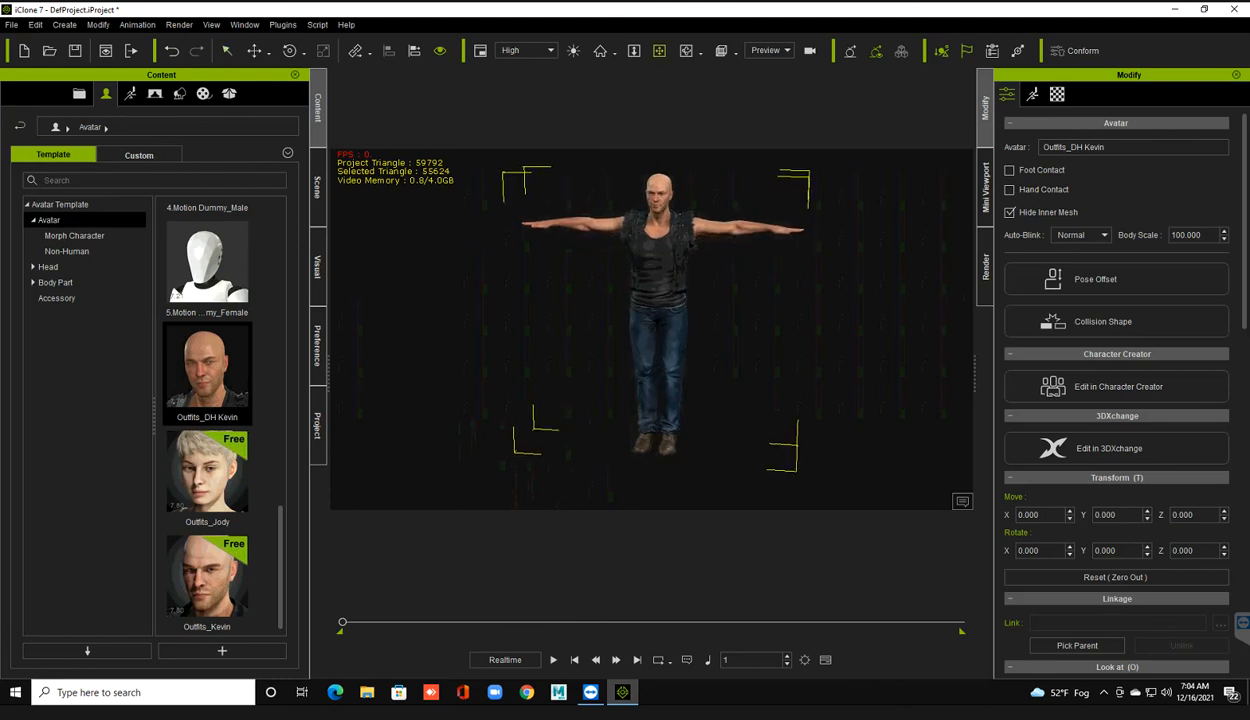
- Examine the Kneel, Lie_Bed, Lie_Ground, Sit_Chair, Sit_Ground and Stand motions of the 01_Male profile in the MixMoves motion list
{"action": "left_click", "coordinate": [1032, 93]}
{"action": "left_click", "coordinate": [1115, 316]}
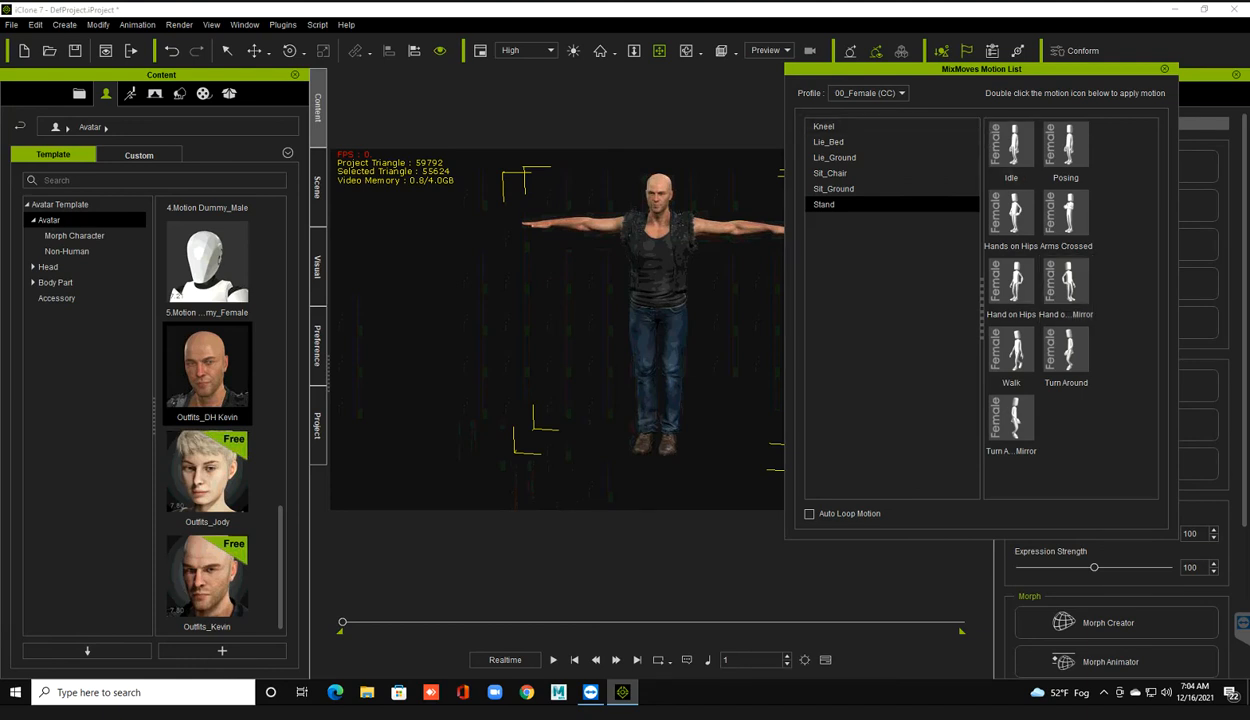
{"action": "left_click", "coordinate": [868, 93]}
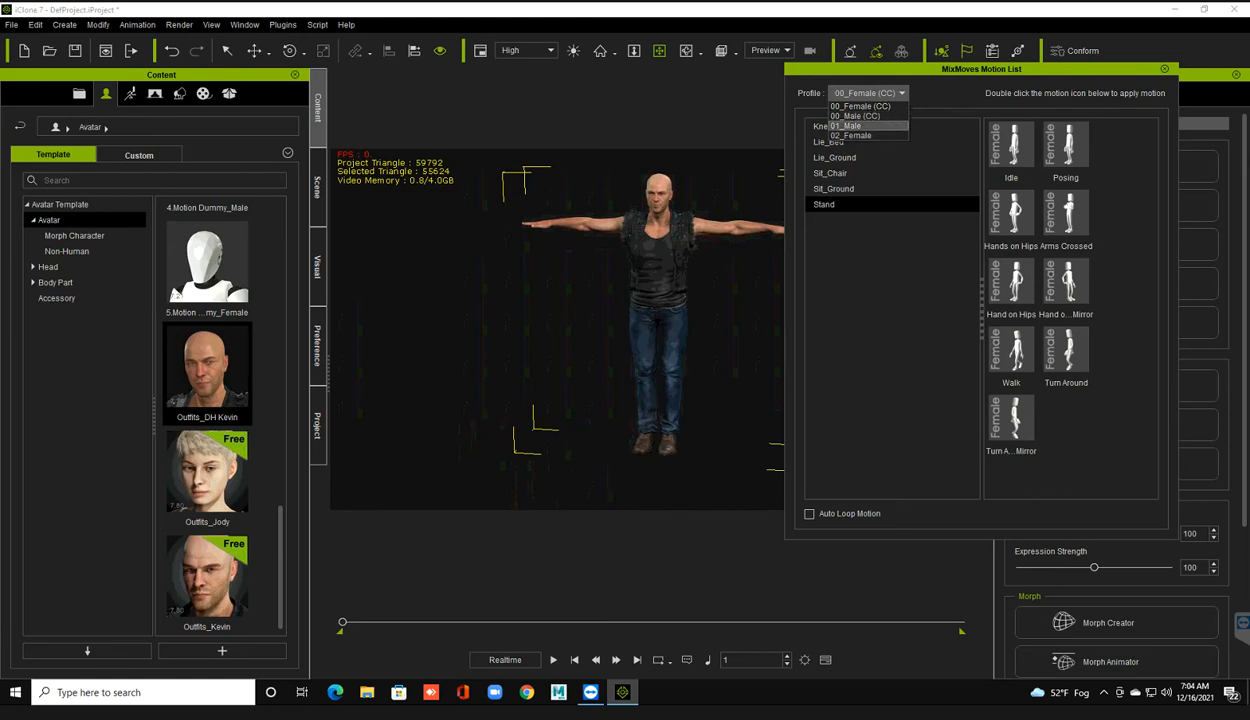
{"action": "left_click", "coordinate": [846, 126]}
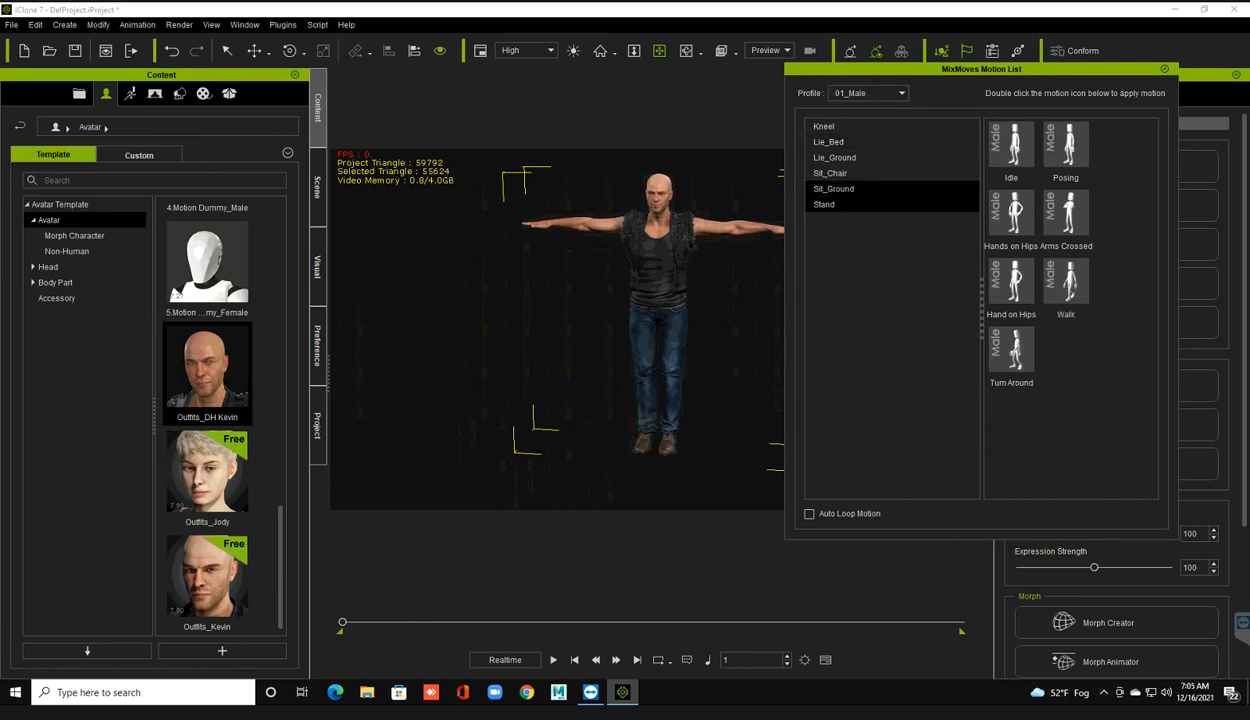
{"action": "left_click", "coordinate": [824, 127]}
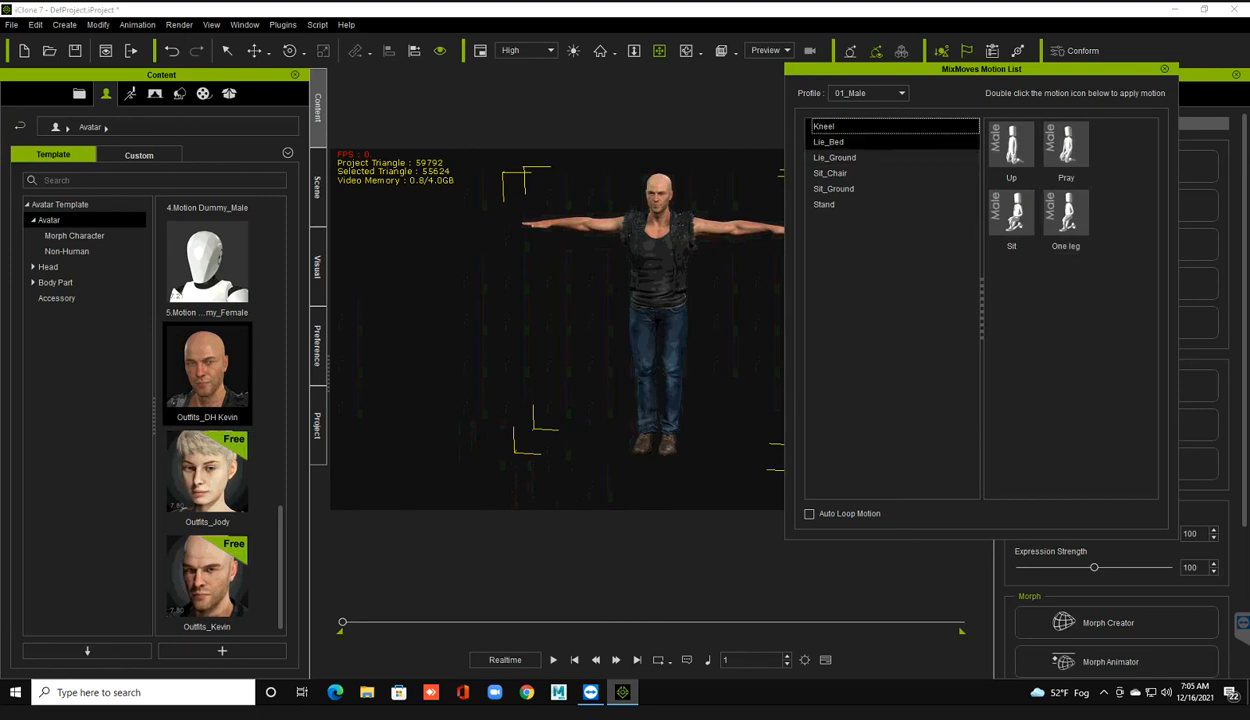
{"action": "left_click", "coordinate": [829, 142]}
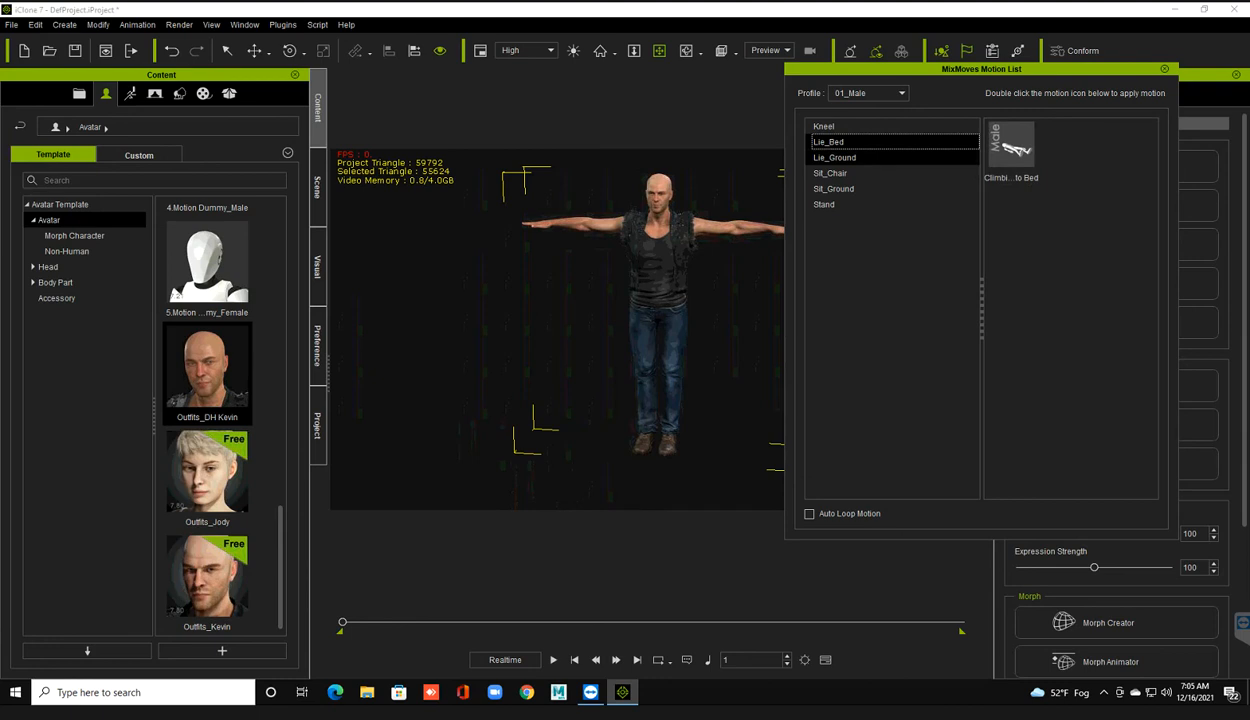
{"action": "left_click", "coordinate": [835, 158]}
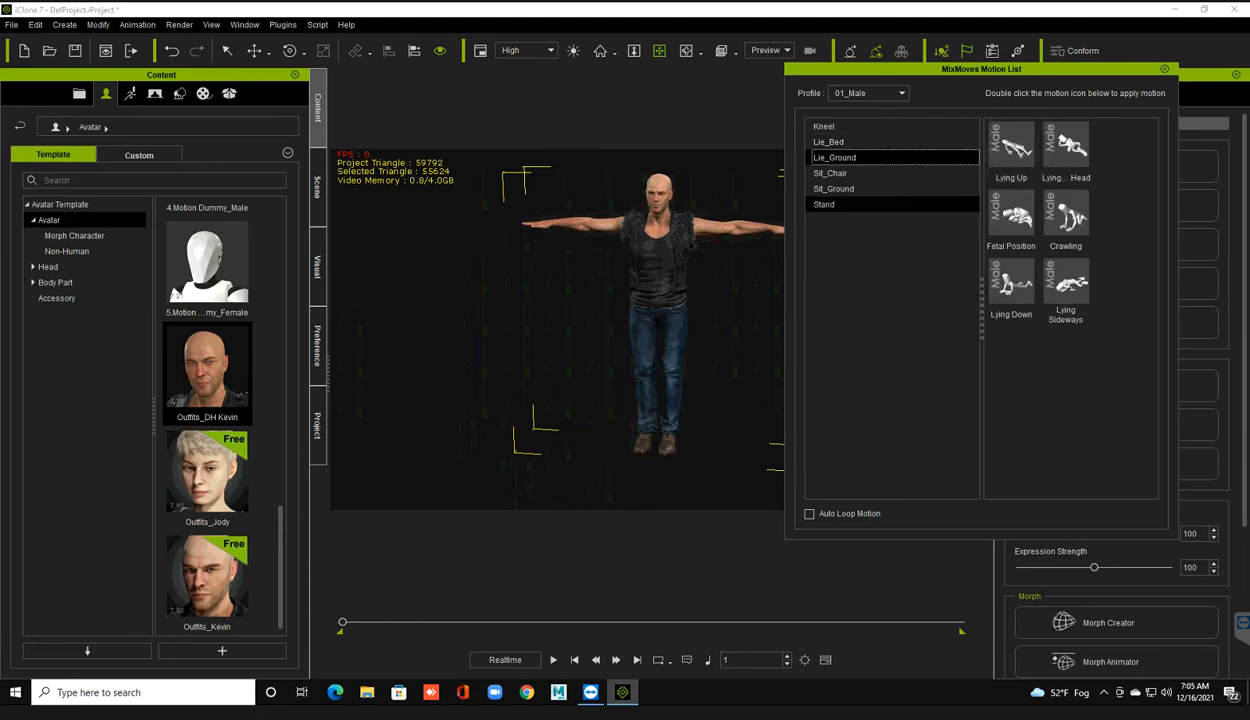
{"action": "left_click", "coordinate": [835, 174]}
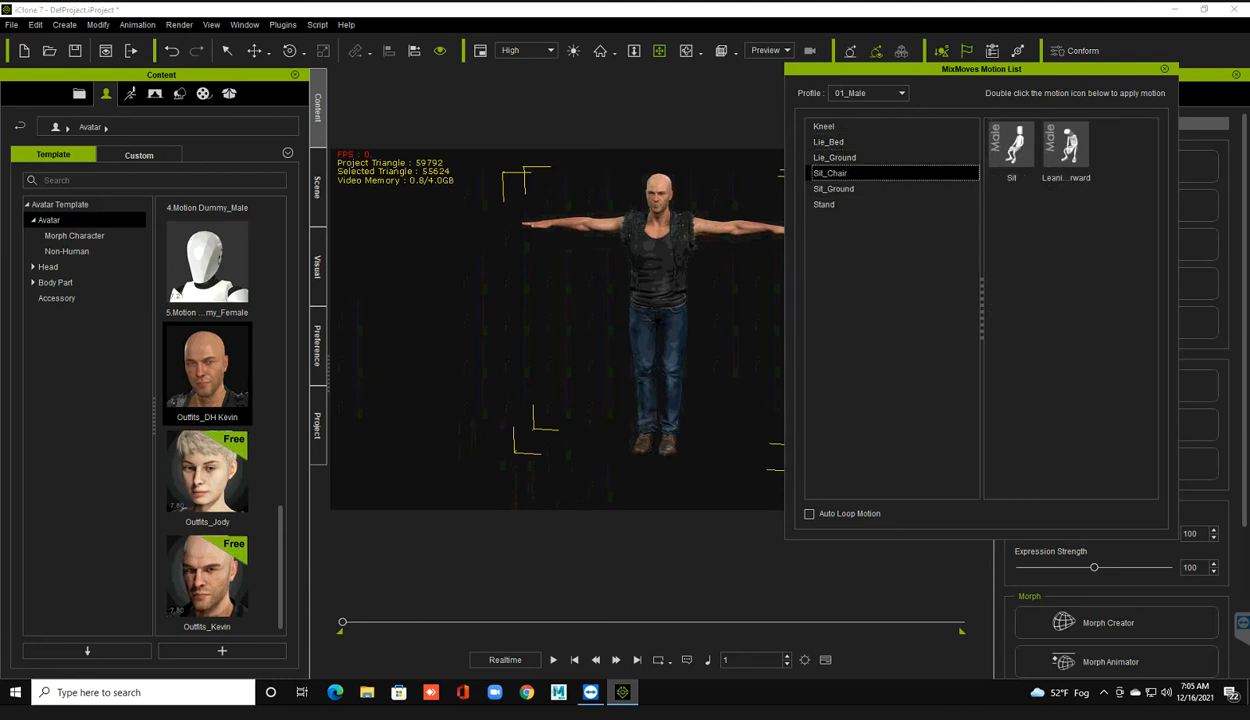
{"action": "left_click", "coordinate": [835, 189]}
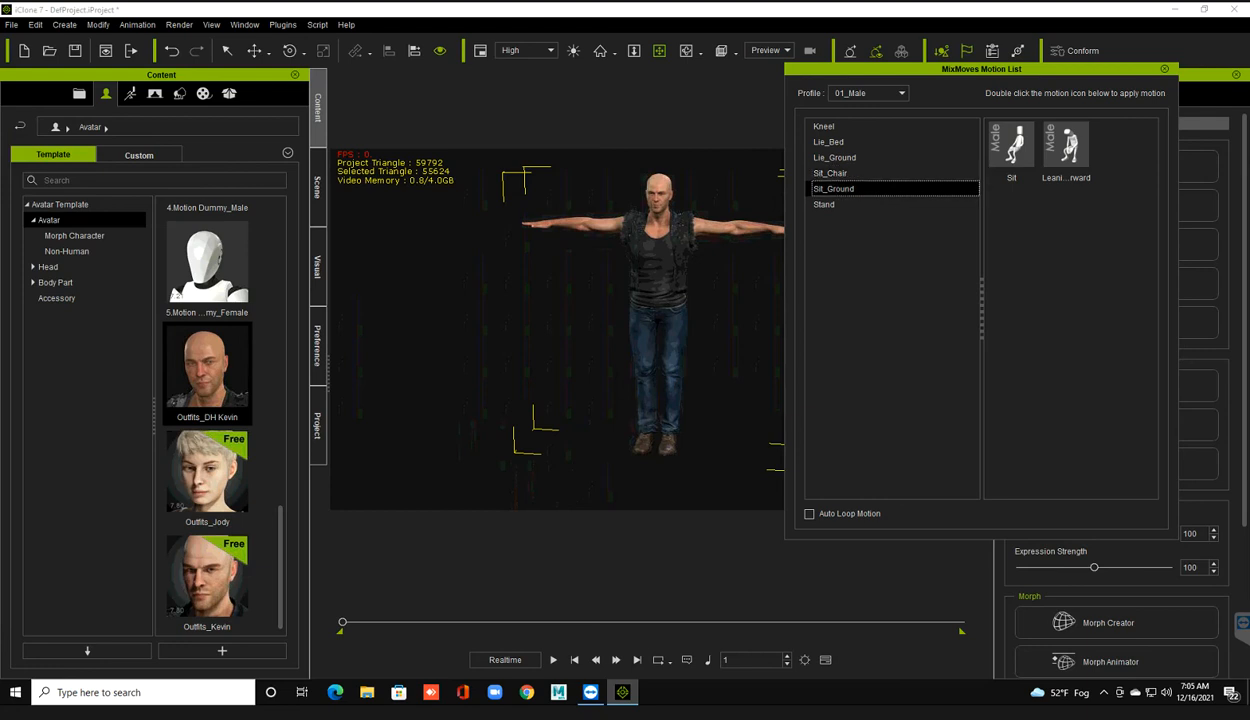
{"action": "left_click", "coordinate": [832, 204]}
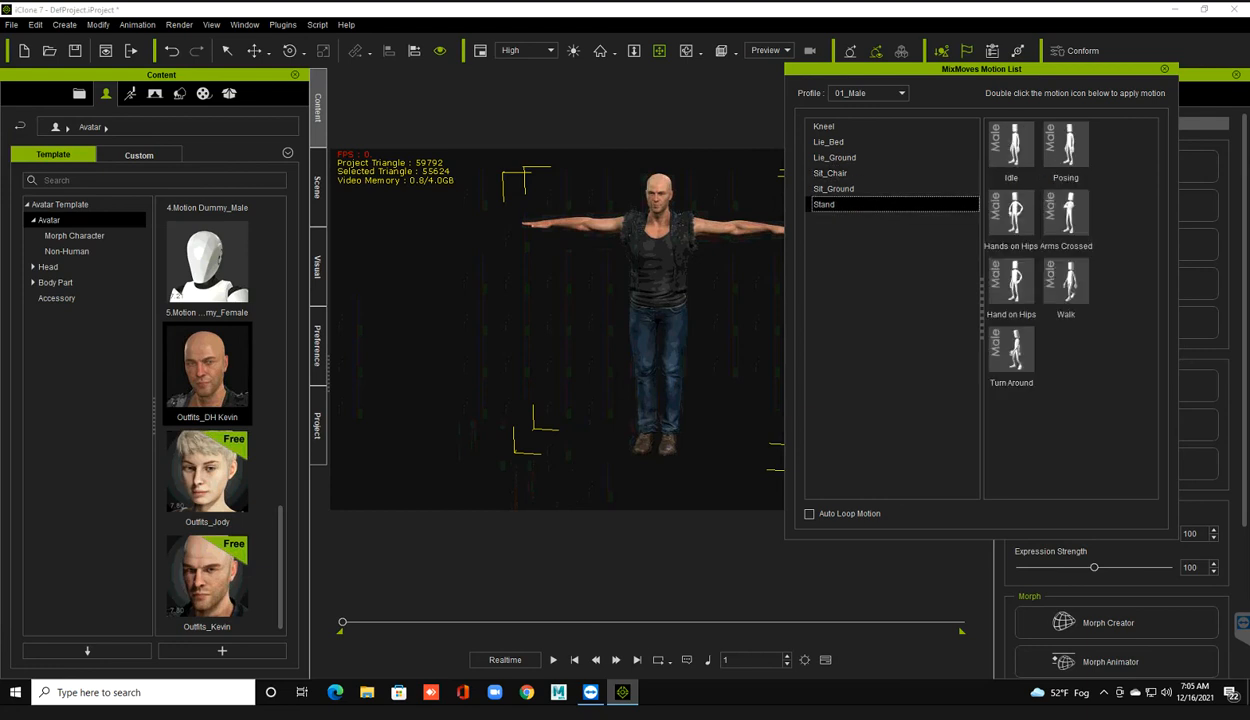
- Switch the MixMoves profile to 00_Male (CC) and examine the motions in its kneeling, lying, sitting and standing categories
{"action": "left_click", "coordinate": [870, 93]}
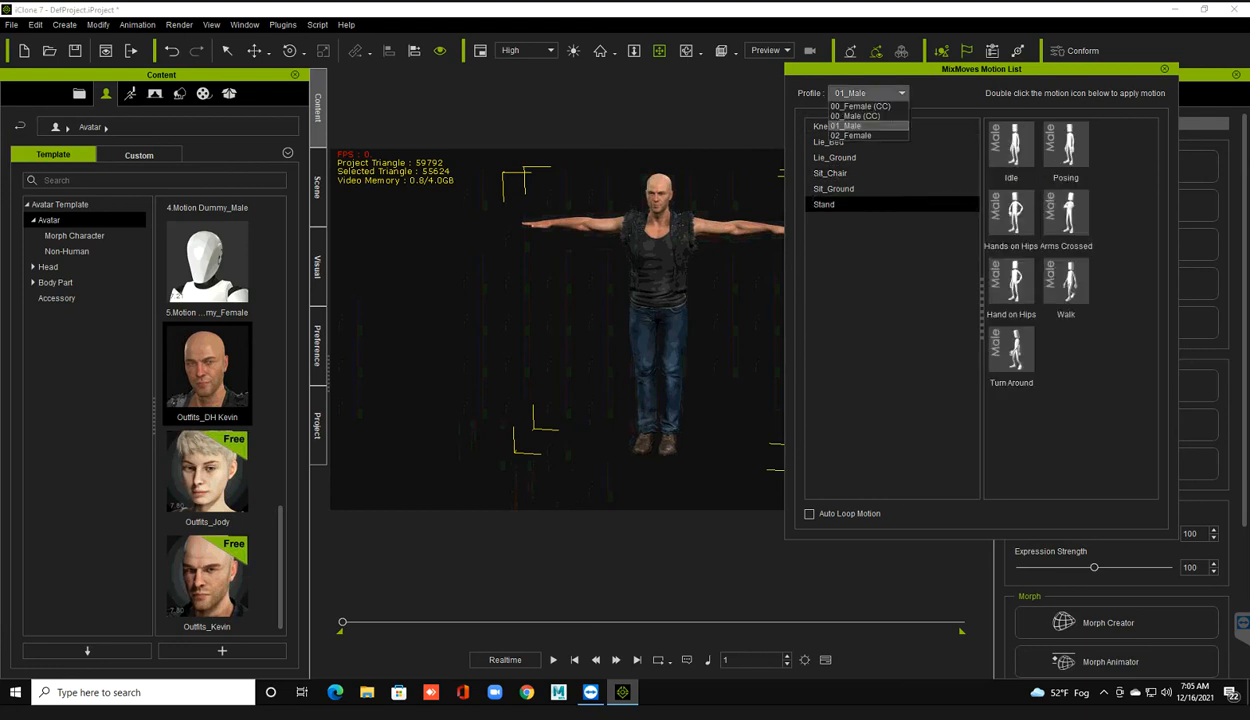
{"action": "left_click", "coordinate": [861, 106]}
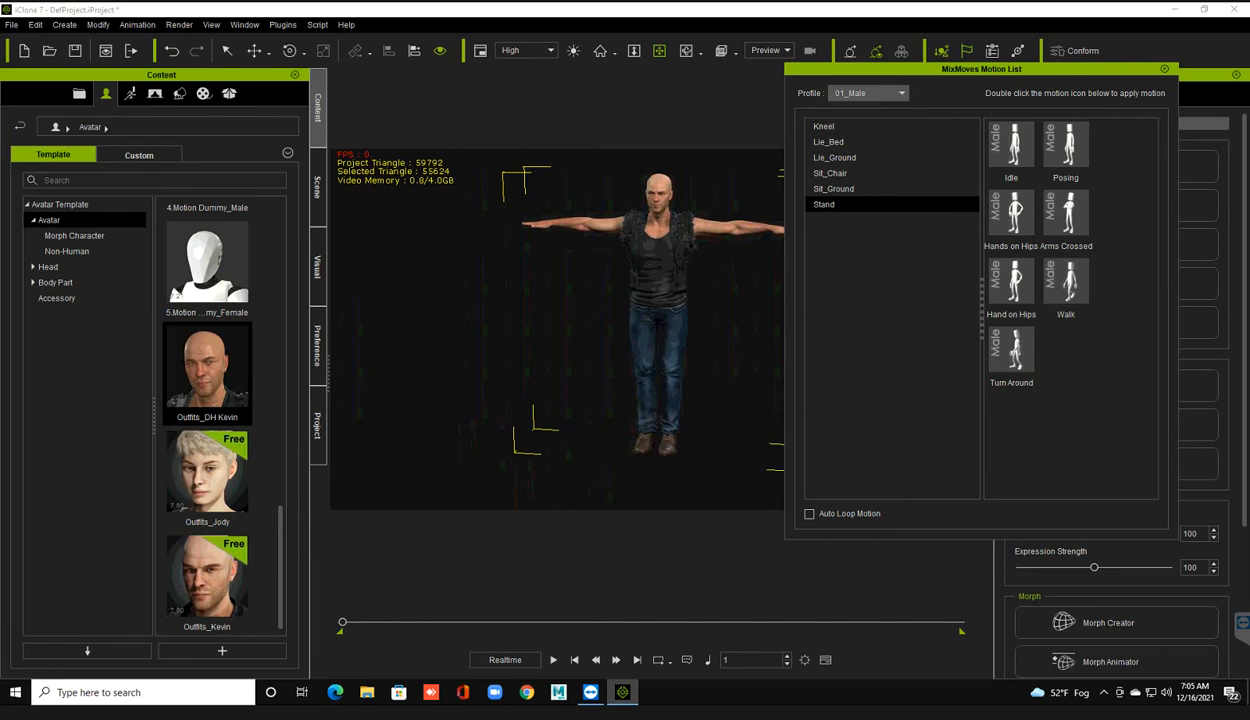
{"action": "left_click", "coordinate": [869, 93]}
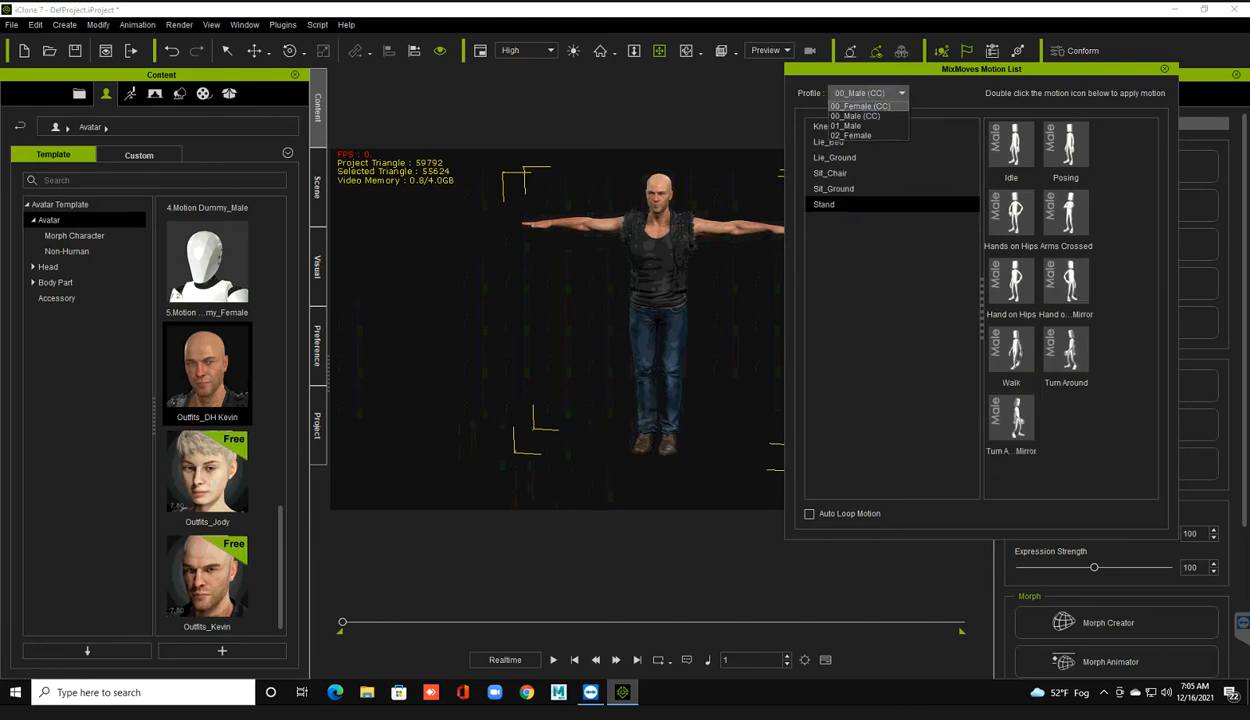
{"action": "left_click", "coordinate": [858, 116]}
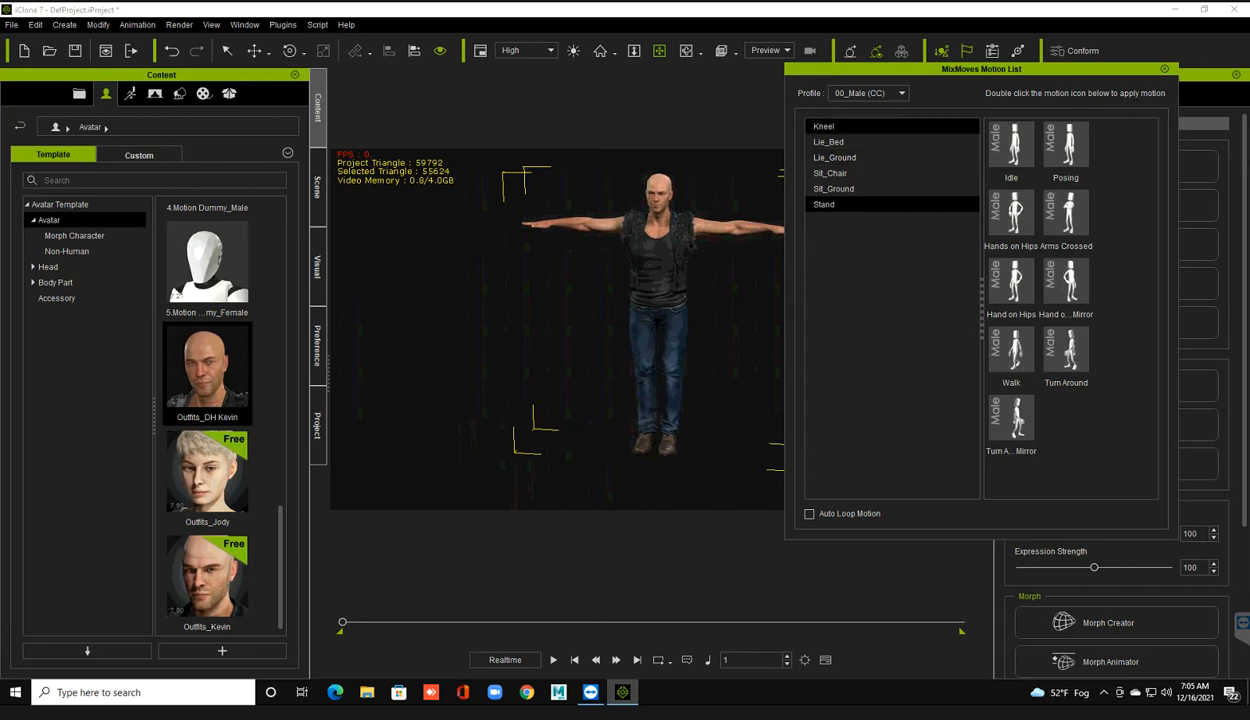
{"action": "left_click", "coordinate": [840, 127]}
{"action": "left_click", "coordinate": [840, 142]}
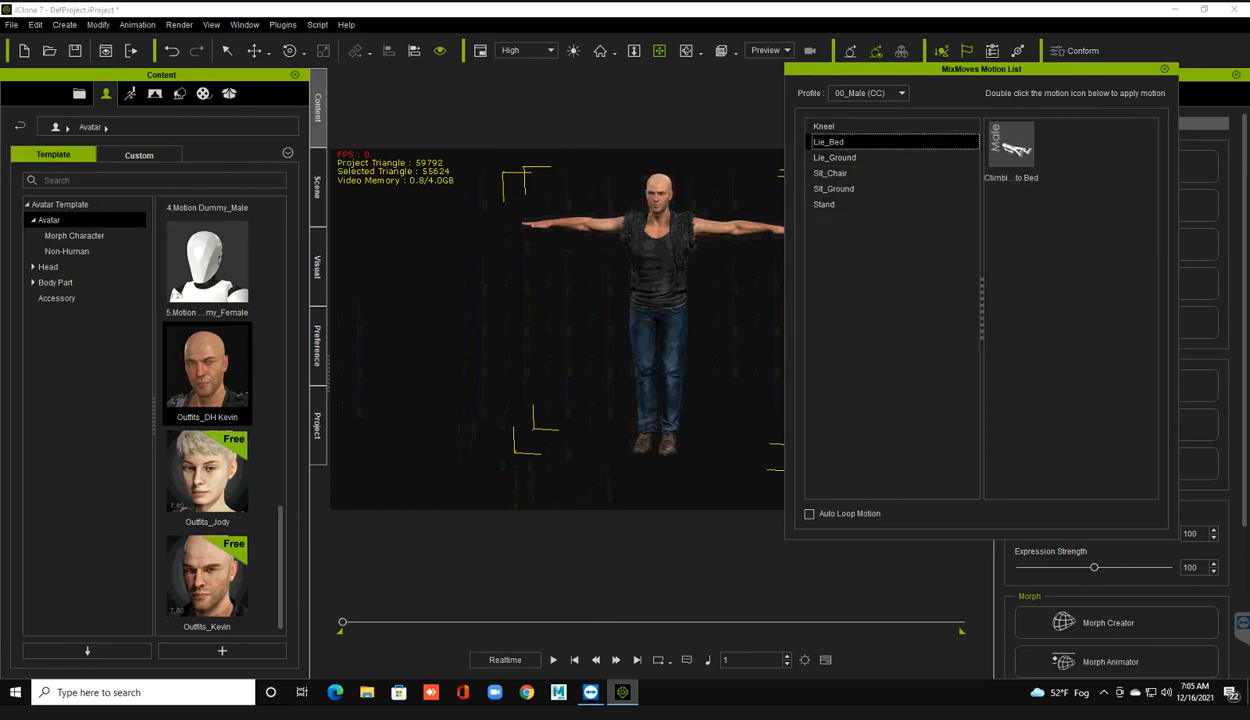
{"action": "left_click", "coordinate": [836, 158]}
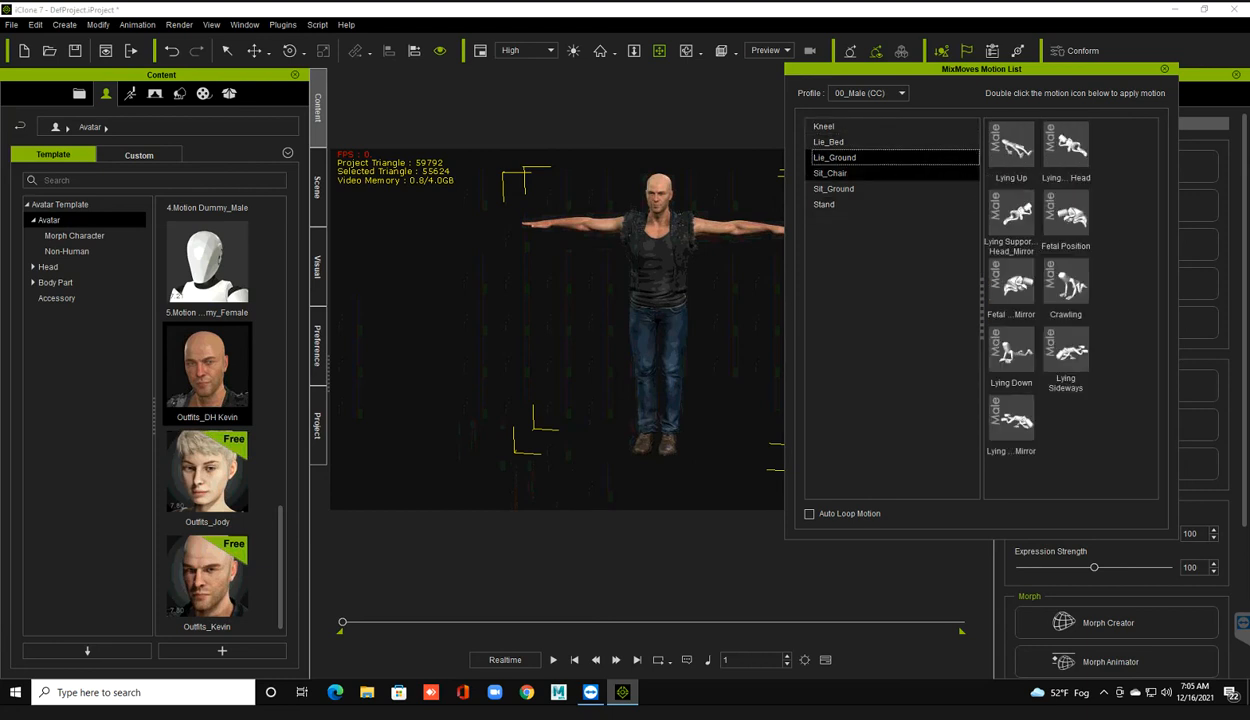
{"action": "left_click", "coordinate": [836, 173]}
{"action": "left_click", "coordinate": [836, 189]}
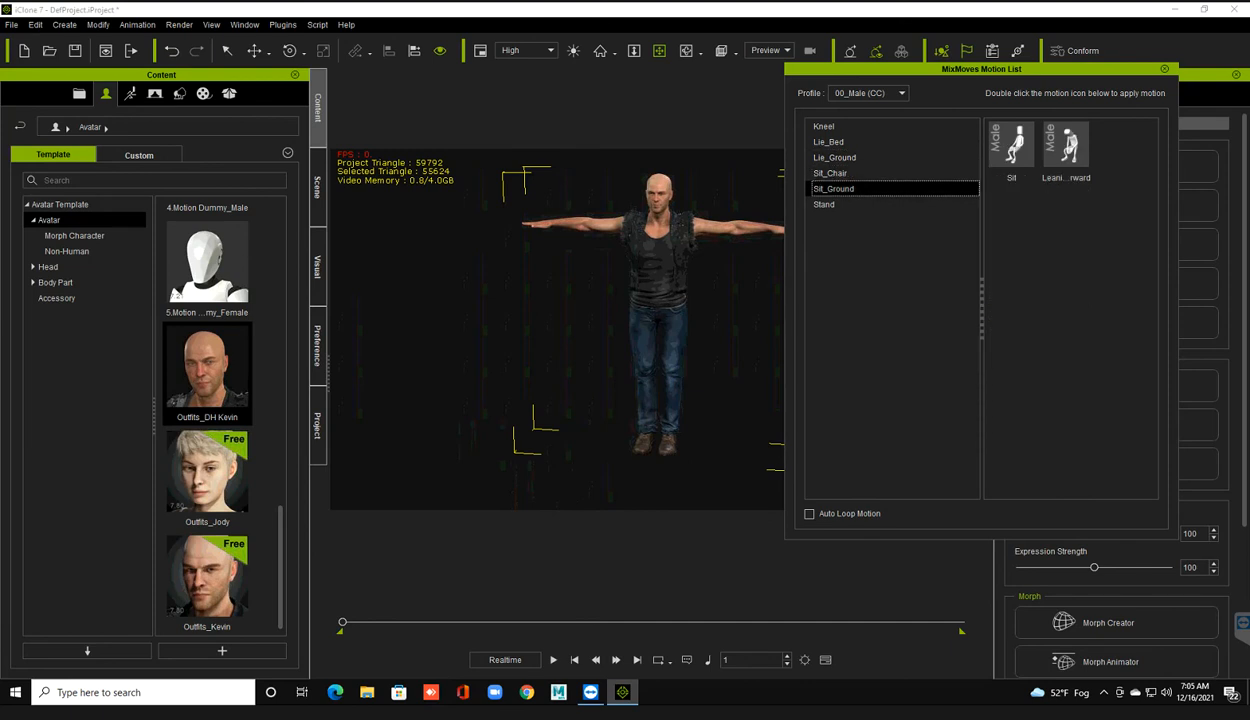
{"action": "left_click", "coordinate": [836, 204]}
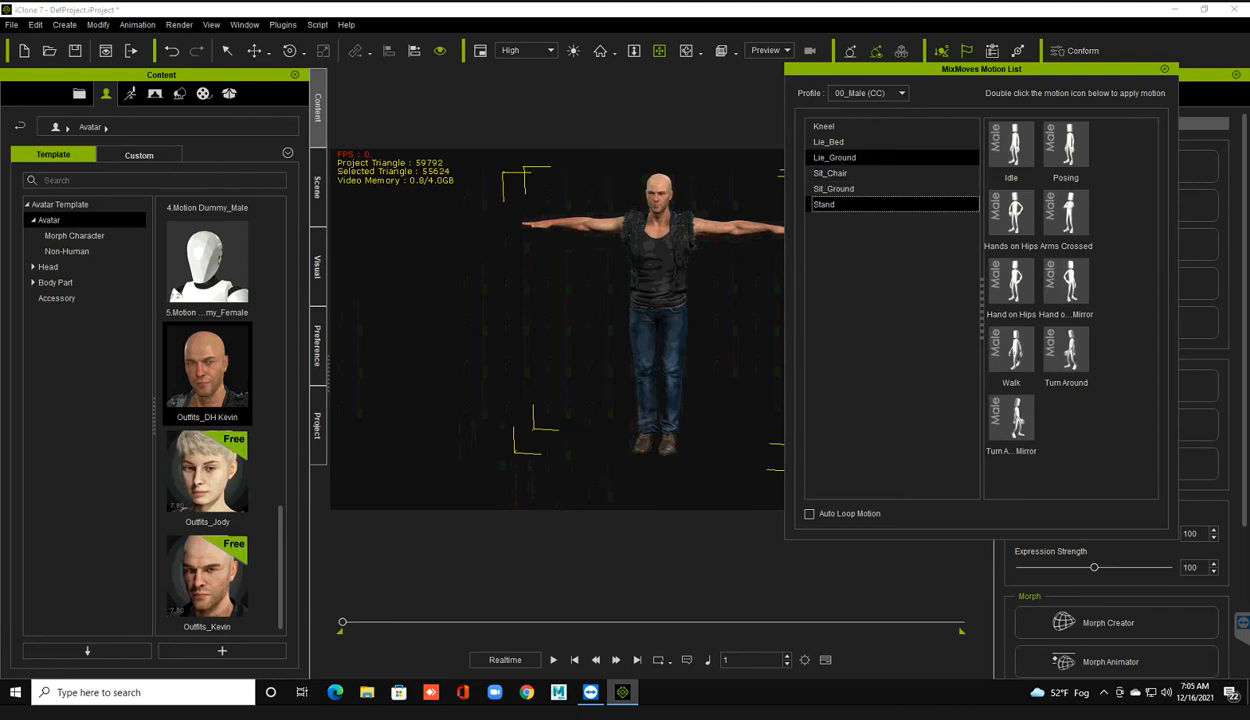
{"action": "left_click", "coordinate": [832, 173]}
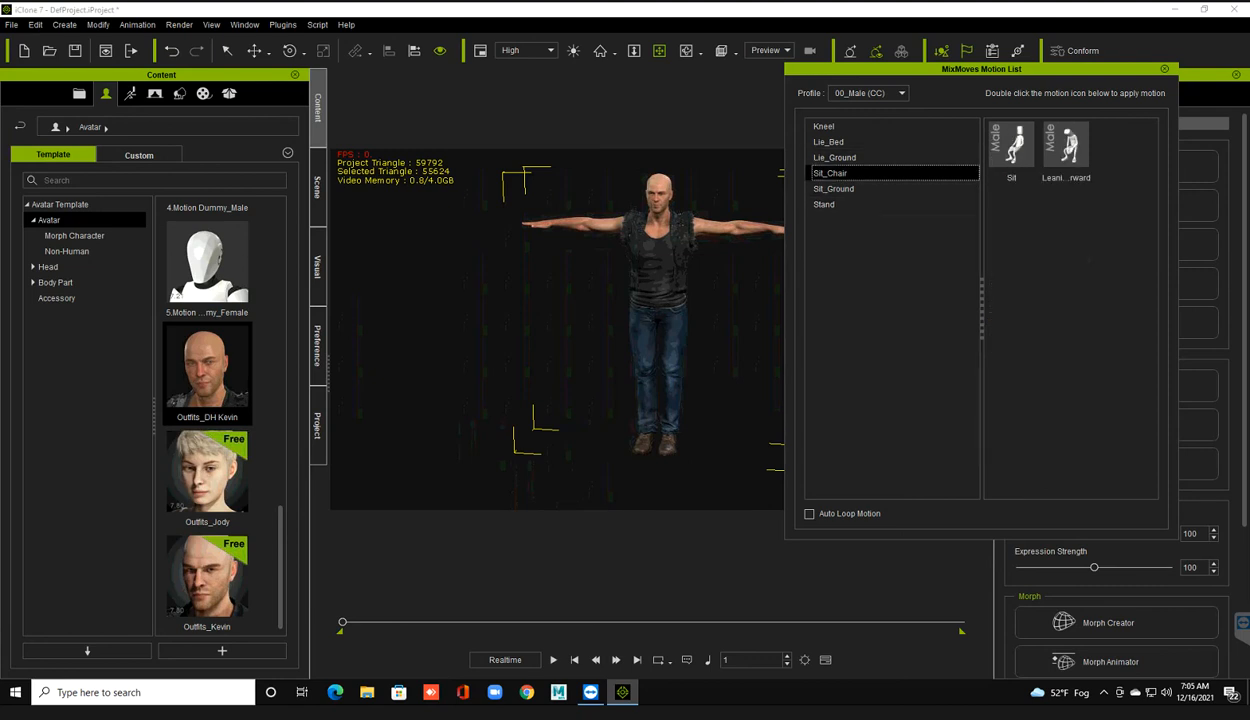
- Apply the Lie_Bed motion of the 00_Male (CC) profile to the avatar and close the motion list
{"action": "left_click", "coordinate": [830, 142]}
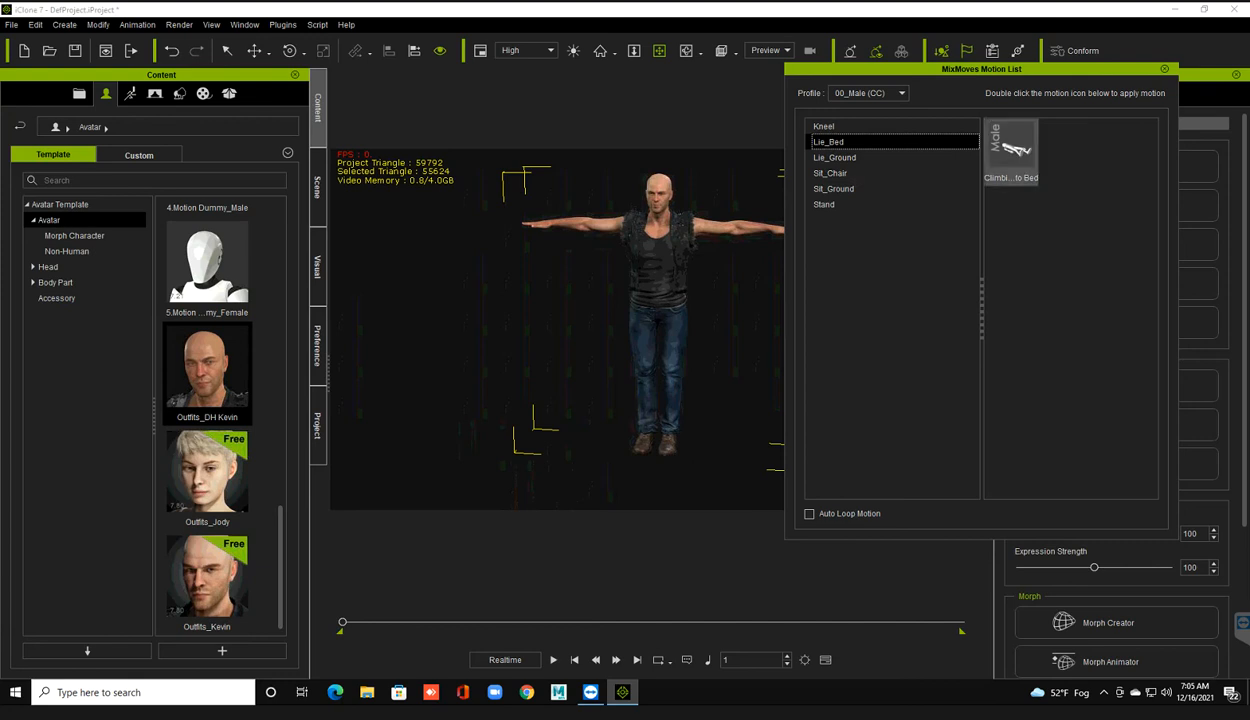
{"action": "double_click", "coordinate": [1011, 148]}
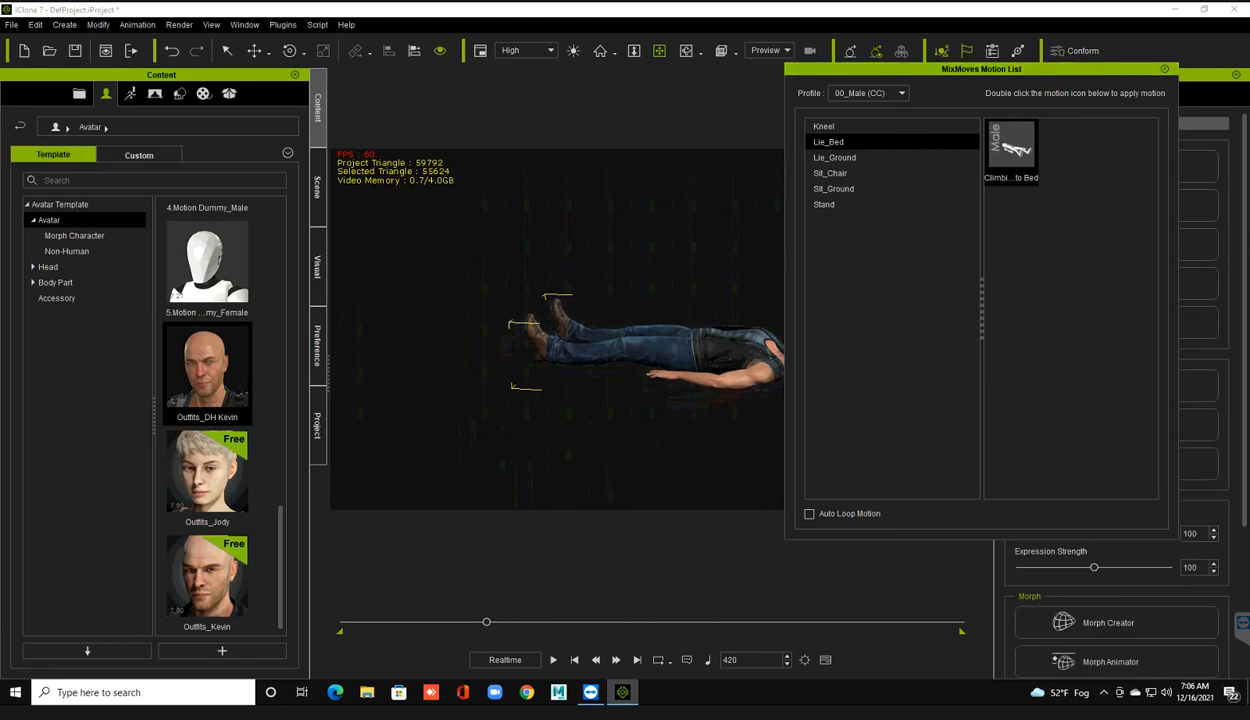
{"action": "left_click", "coordinate": [1164, 69]}
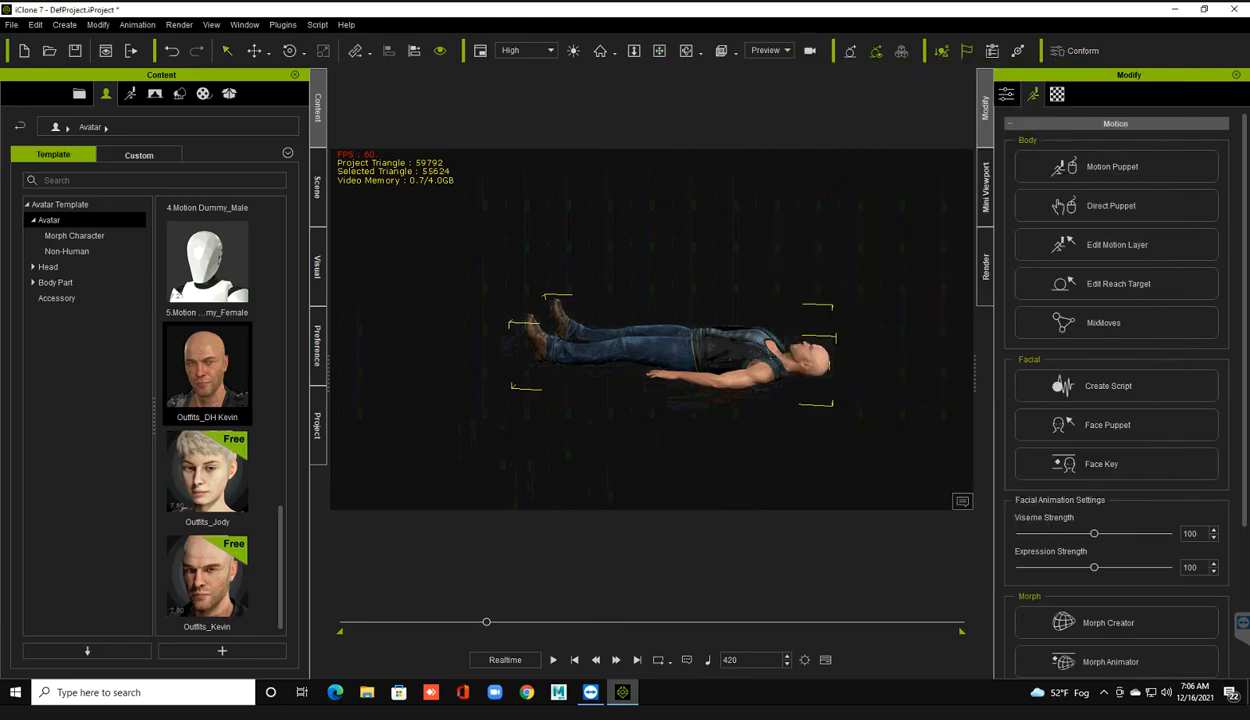
- Show the avatar's motion clip in the Timeline, play it from the first frame, and hide the Timeline
{"action": "scroll", "coordinate": [650, 335], "scroll_direction": "down", "scroll_amount": 2}
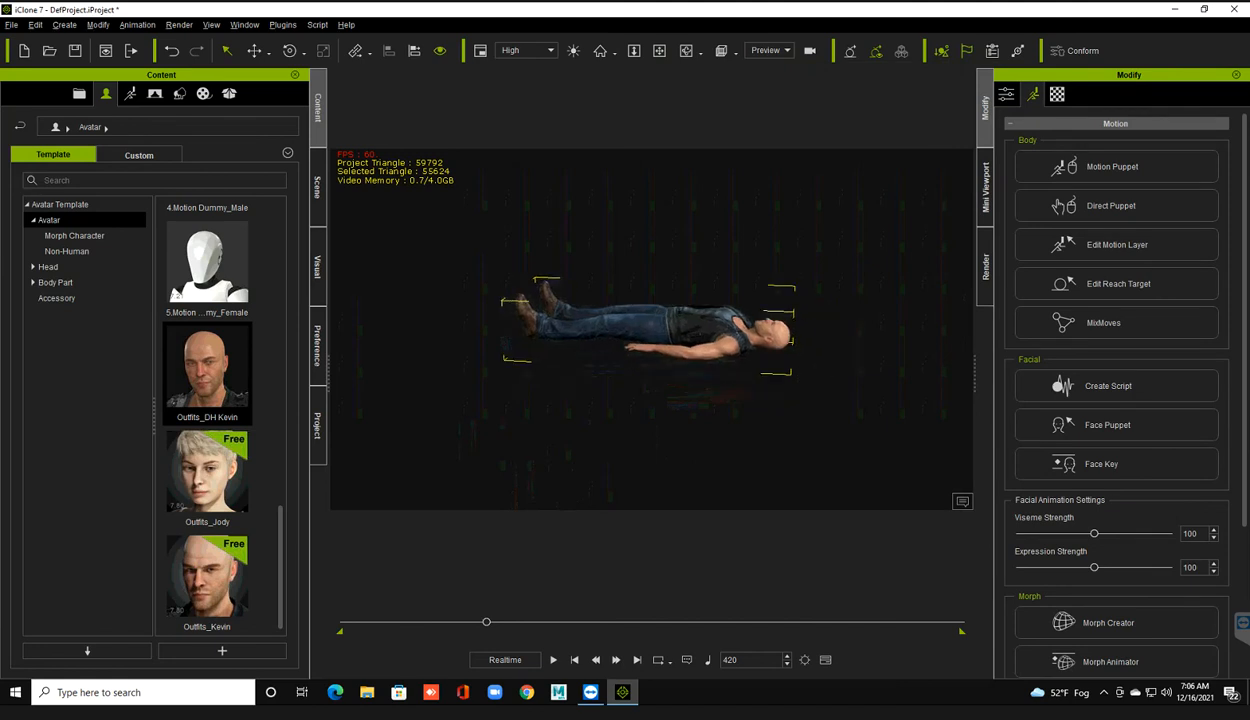
{"action": "right_click_drag", "start_coordinate": [650, 335], "coordinate": [695, 335]}
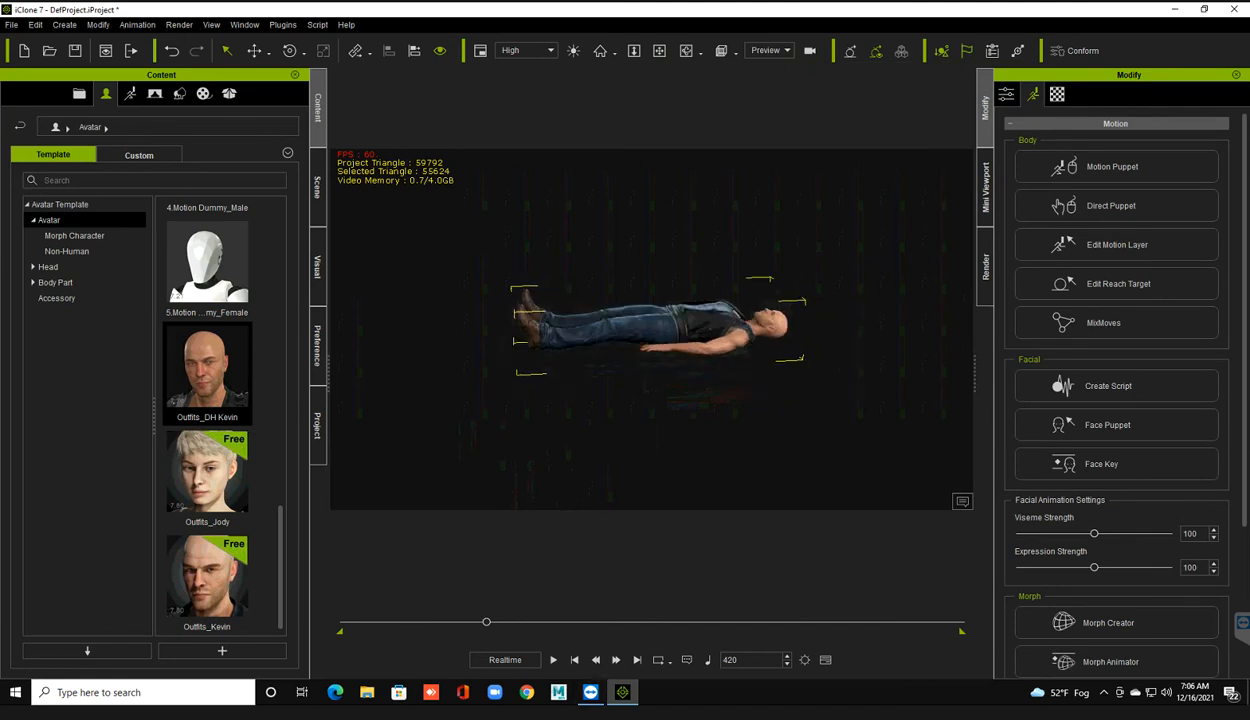
{"action": "left_click", "coordinate": [825, 660]}
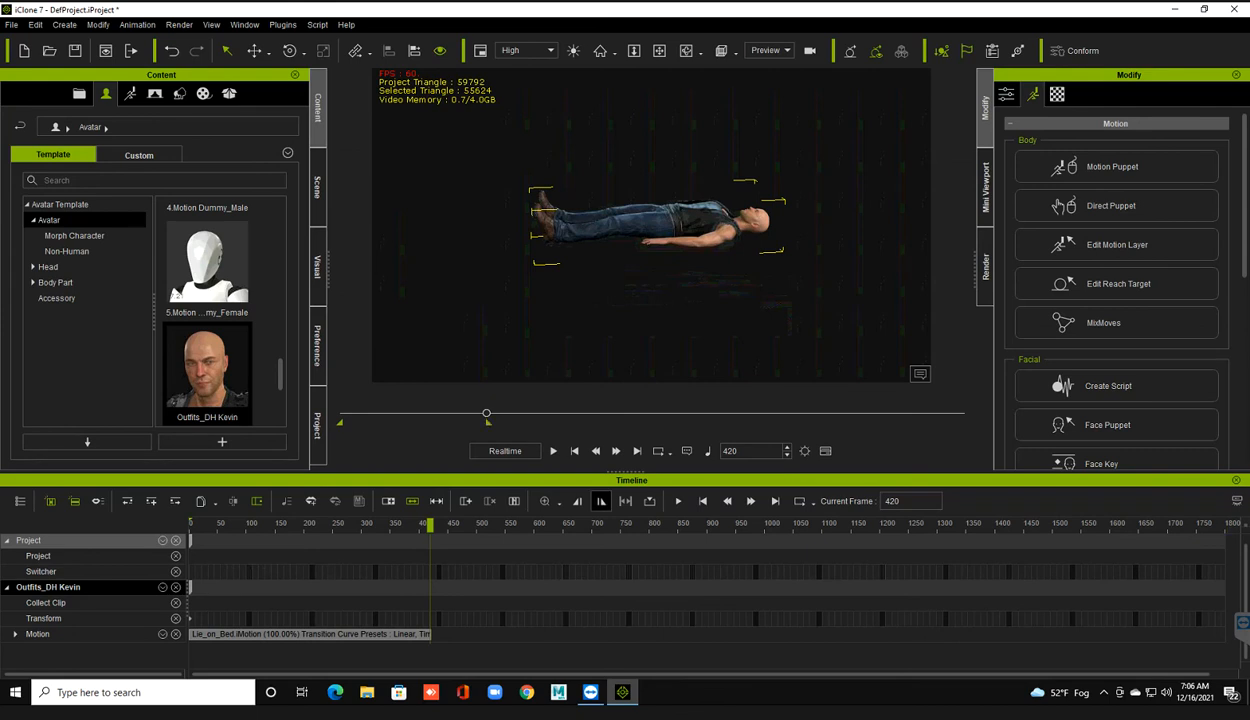
{"action": "left_click", "coordinate": [574, 451]}
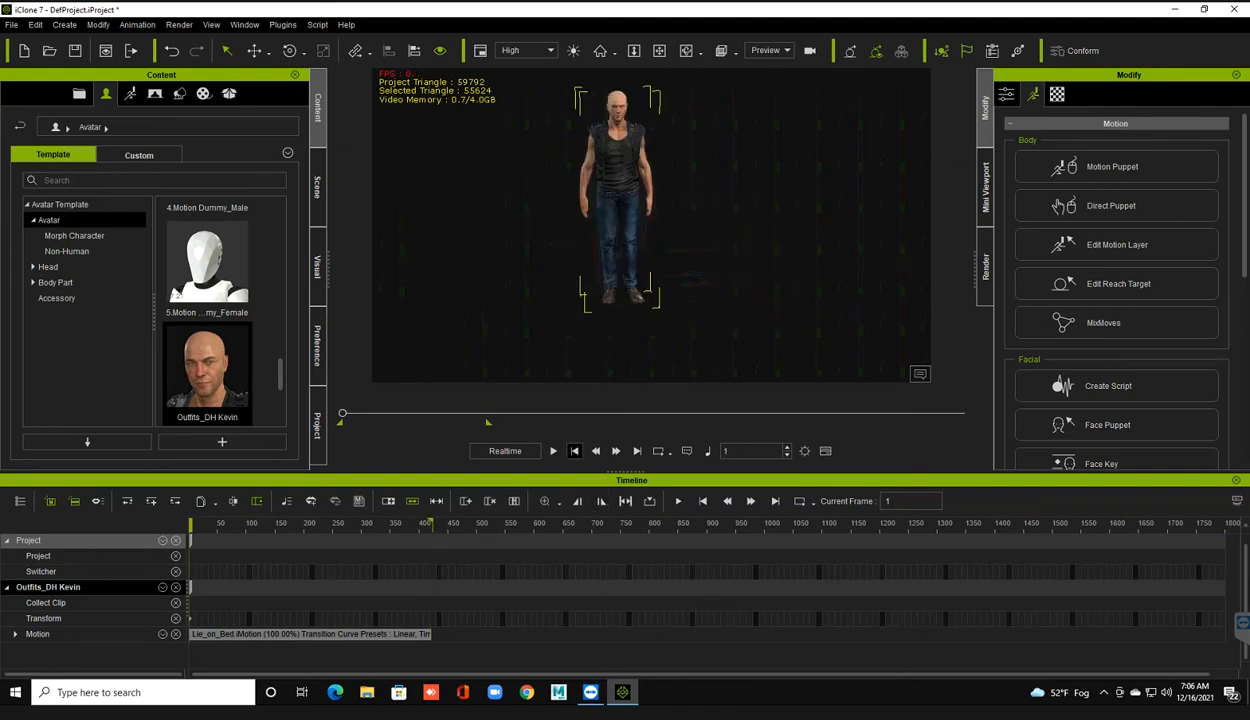
{"action": "key", "text": "space"}
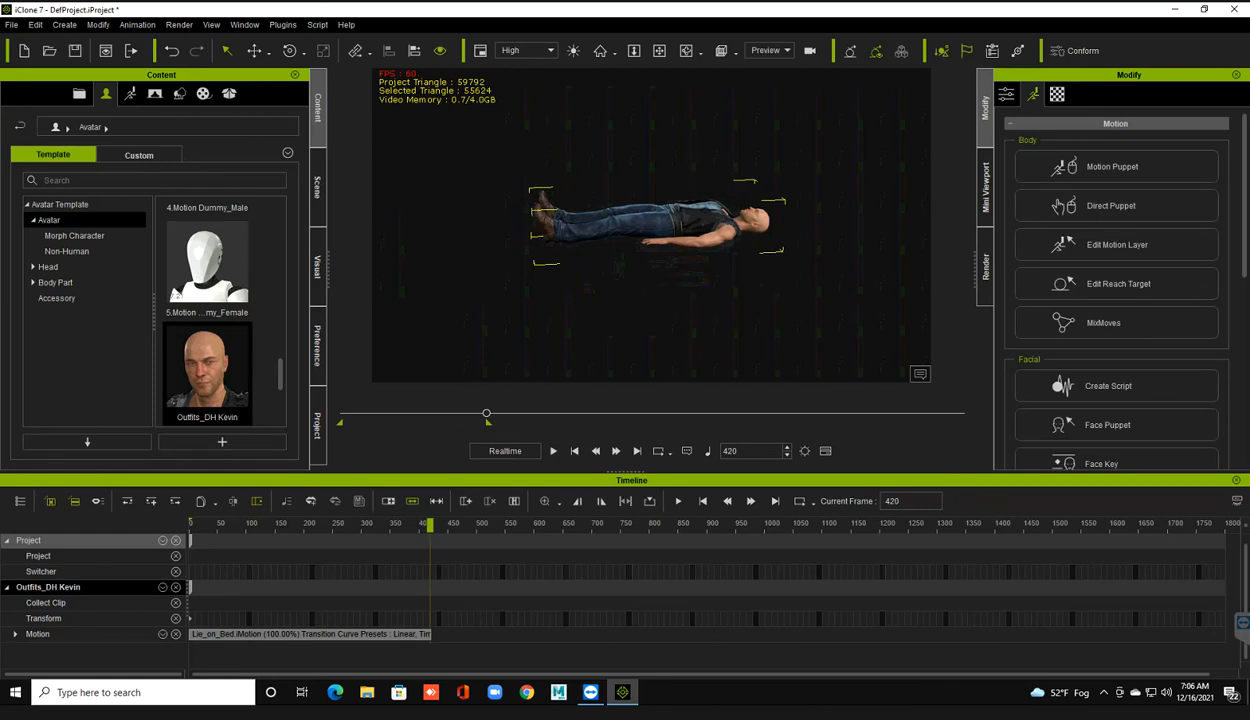
{"action": "scroll", "coordinate": [651, 225], "scroll_direction": "up", "scroll_amount": 1}
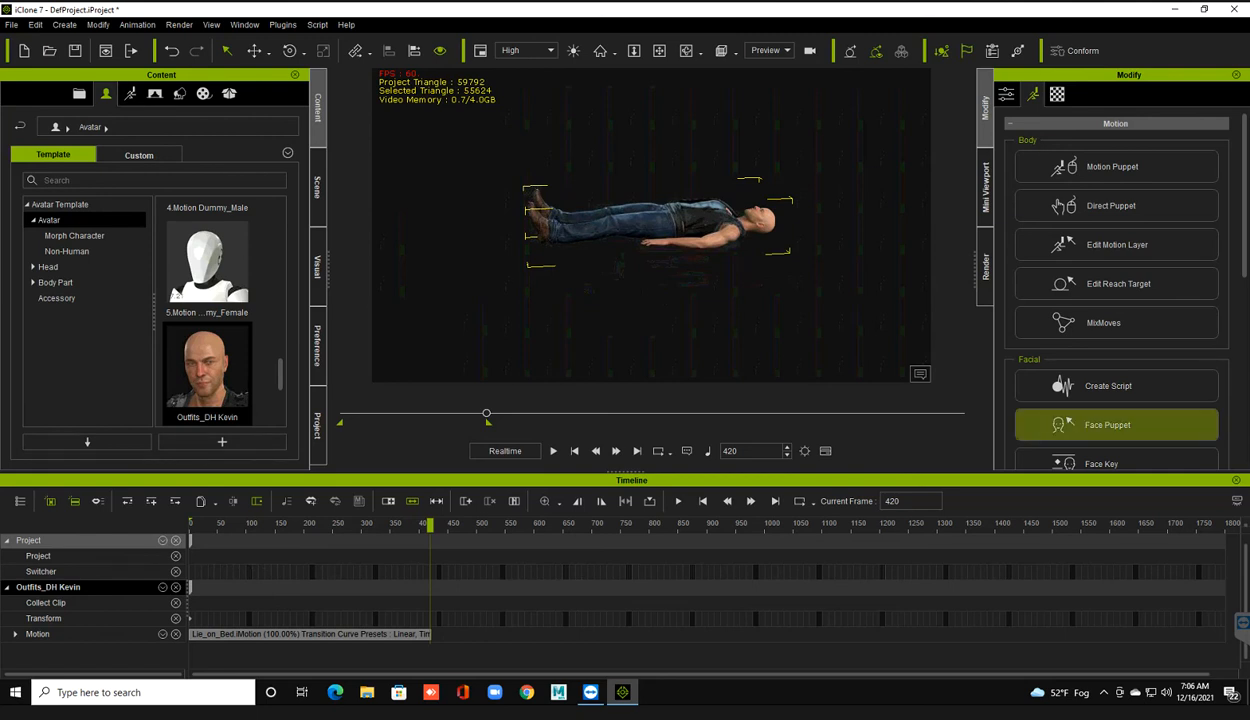
{"action": "key", "text": "F3"}
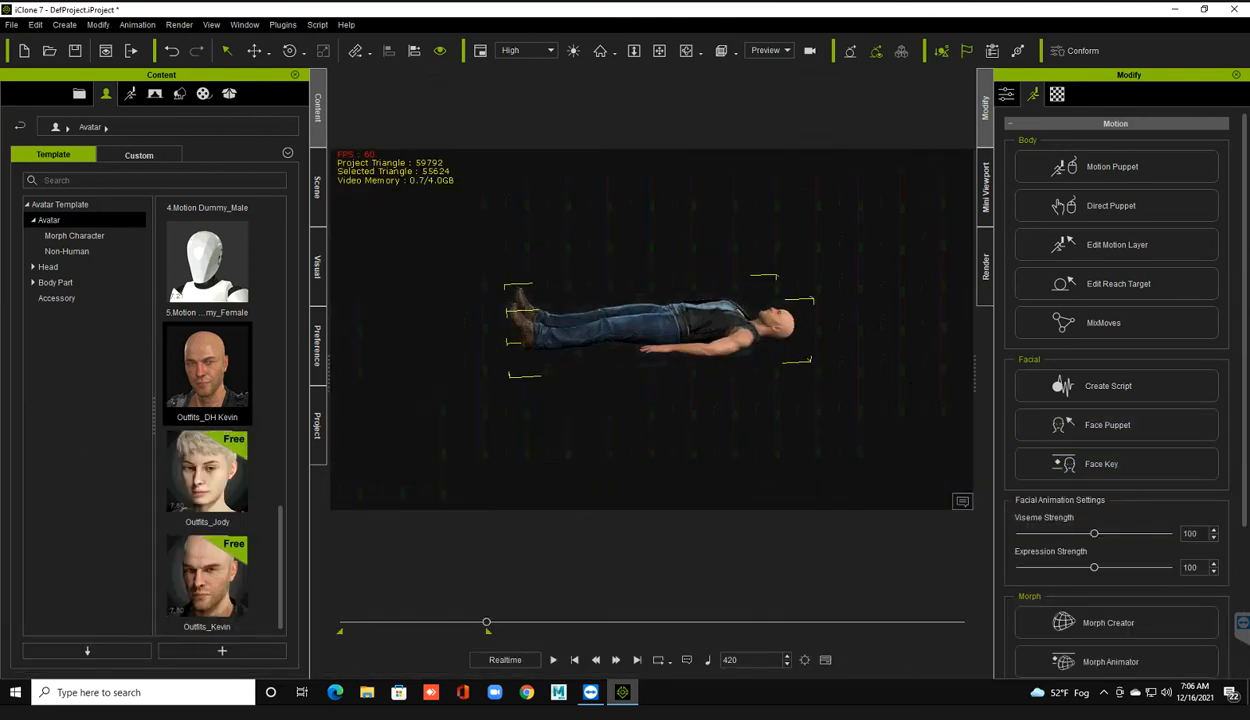
- Open the animation templates' Motion library and examine the female and male poses in the 00_Pose folder
{"action": "left_click", "coordinate": [130, 93]}
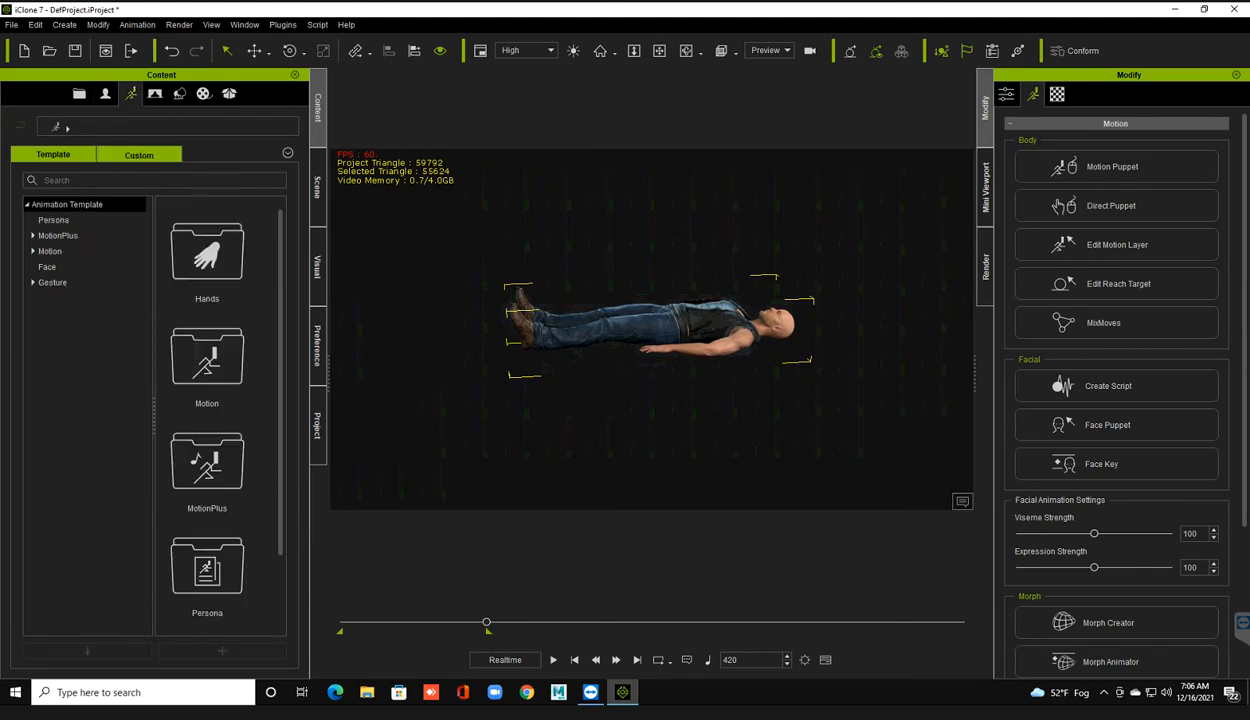
{"action": "left_click", "coordinate": [50, 251]}
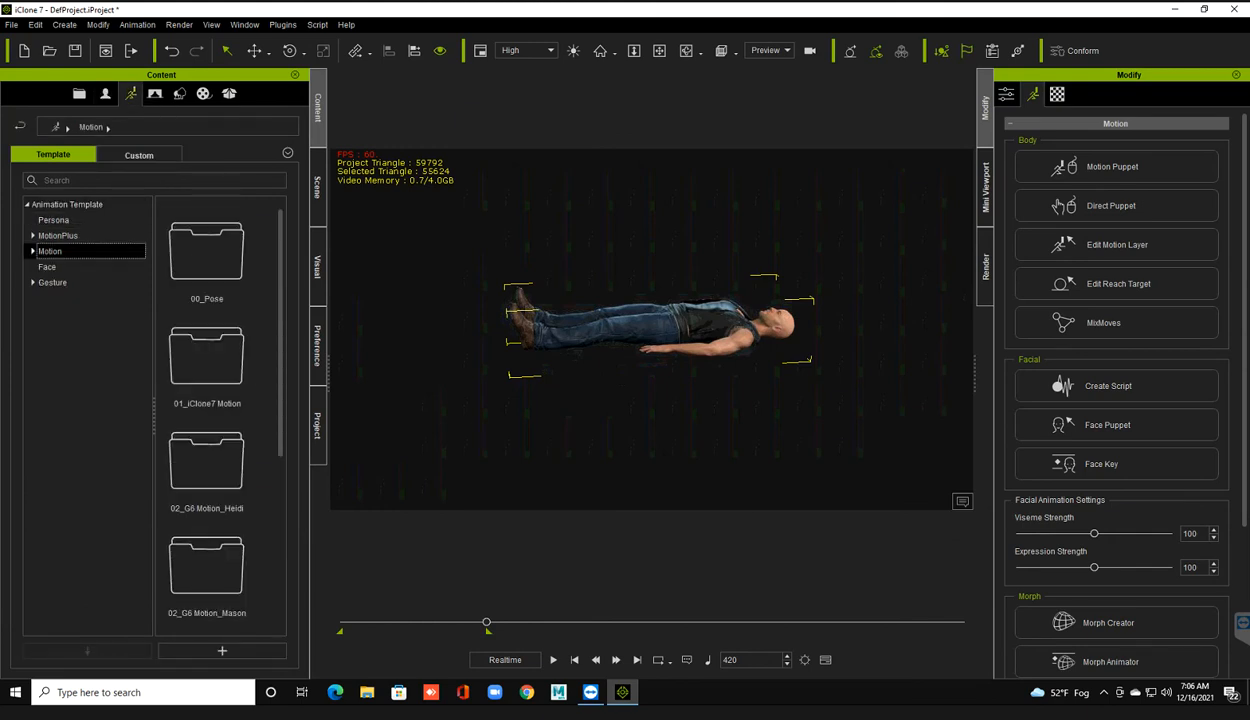
{"action": "left_click", "coordinate": [33, 251]}
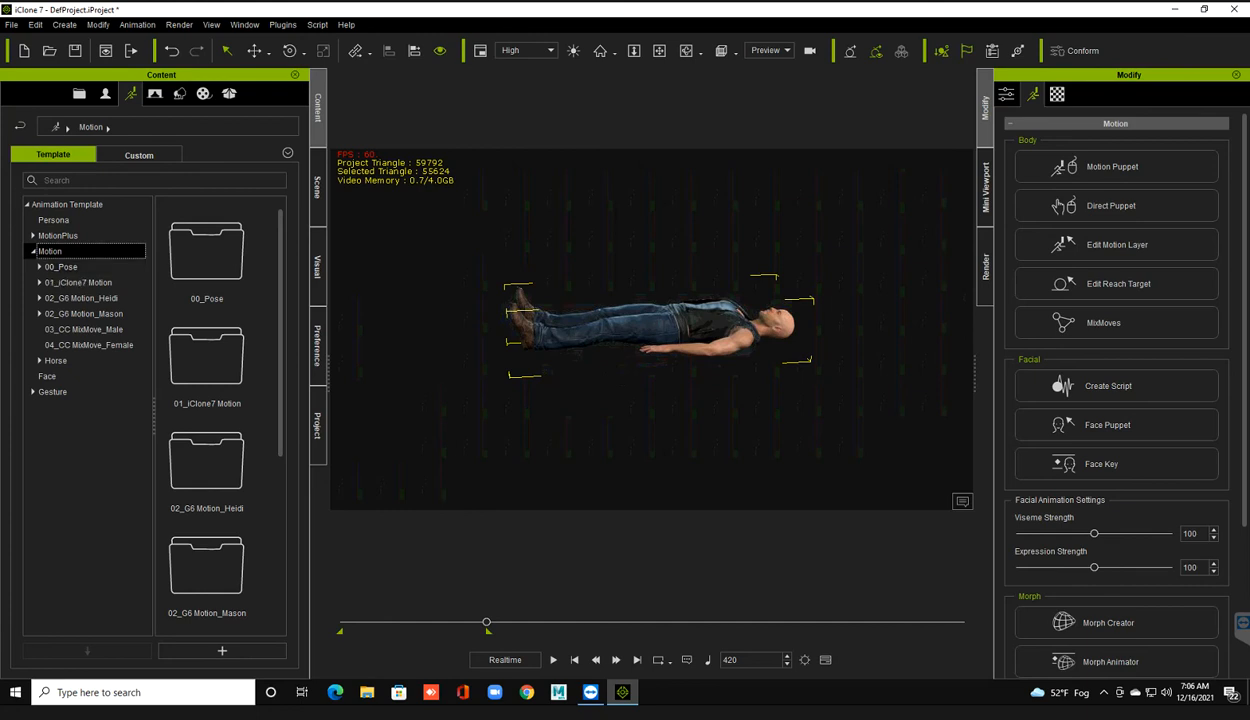
{"action": "double_click", "coordinate": [61, 267]}
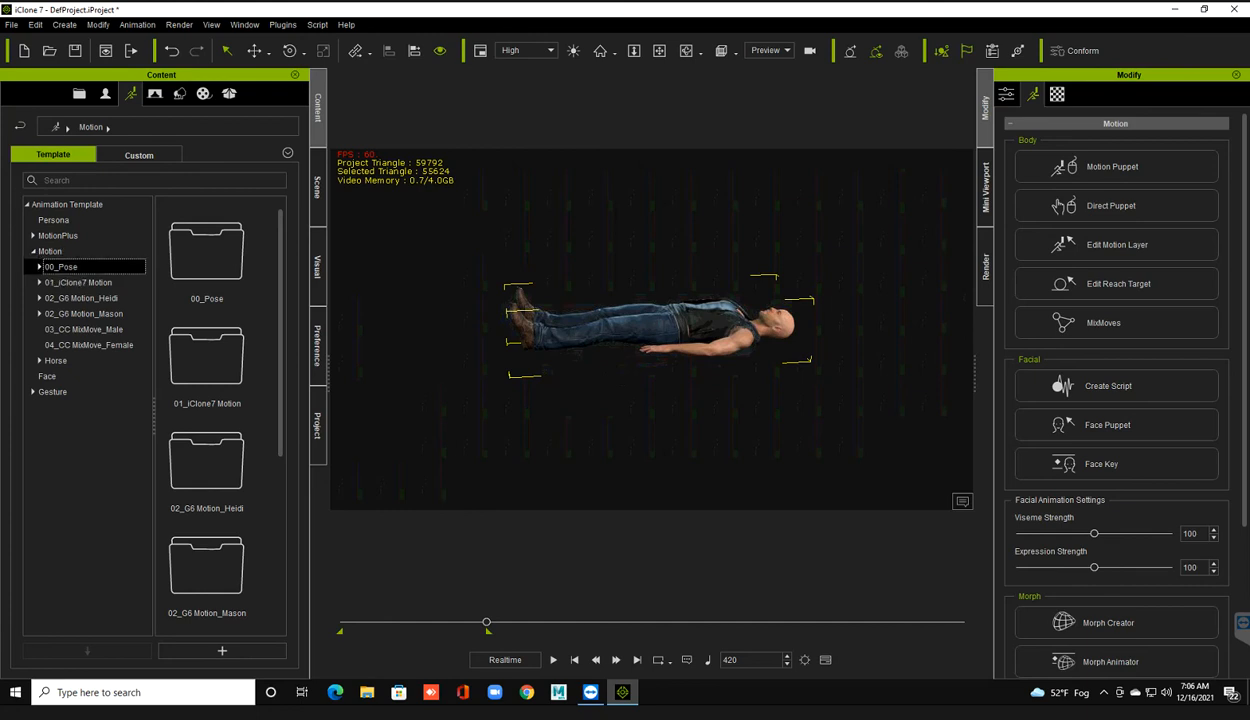
{"action": "left_click", "coordinate": [80, 283]}
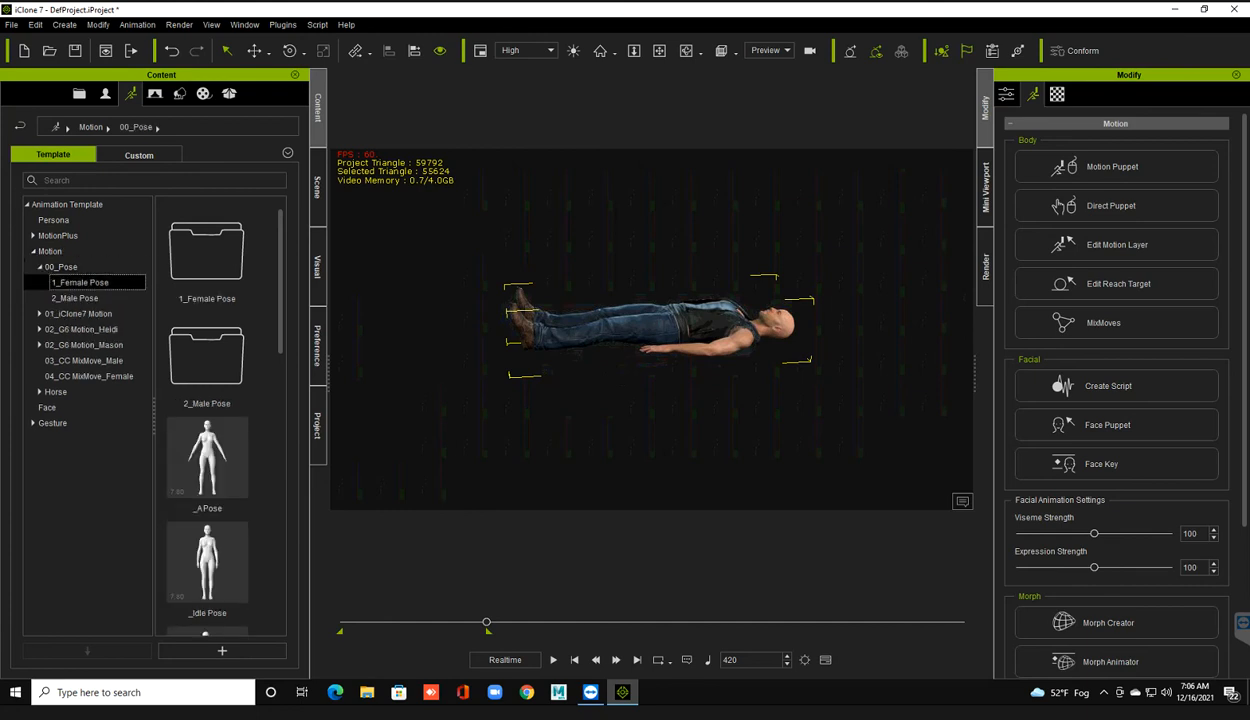
{"action": "left_click", "coordinate": [75, 298]}
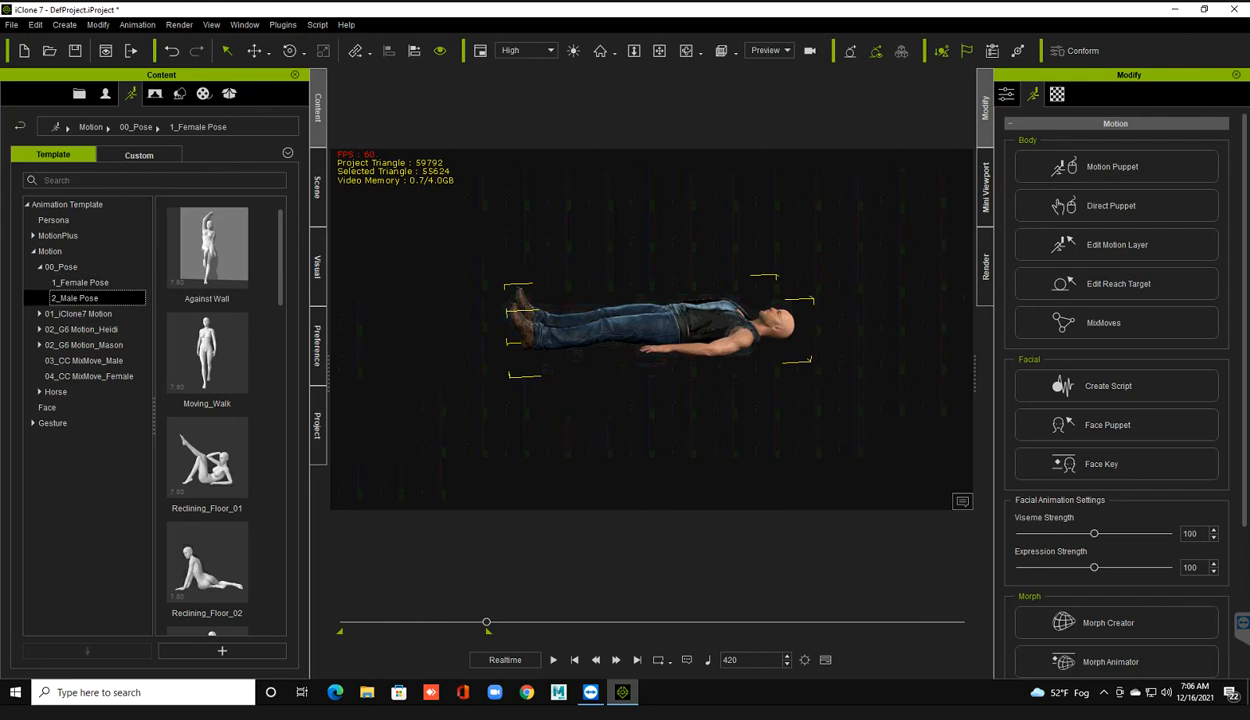
- Examine the Idle, Male and Female motion templates in the 01_iClone7 Motion folder
{"action": "left_click", "coordinate": [78, 314]}
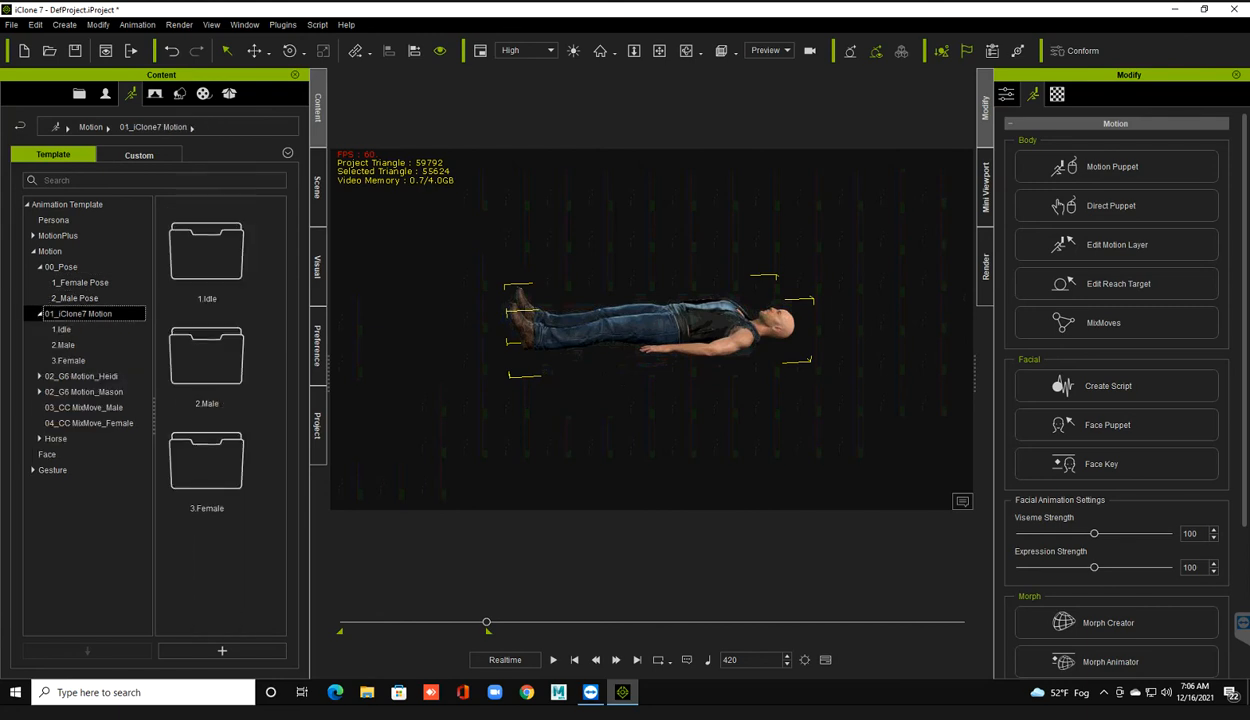
{"action": "left_click", "coordinate": [62, 329]}
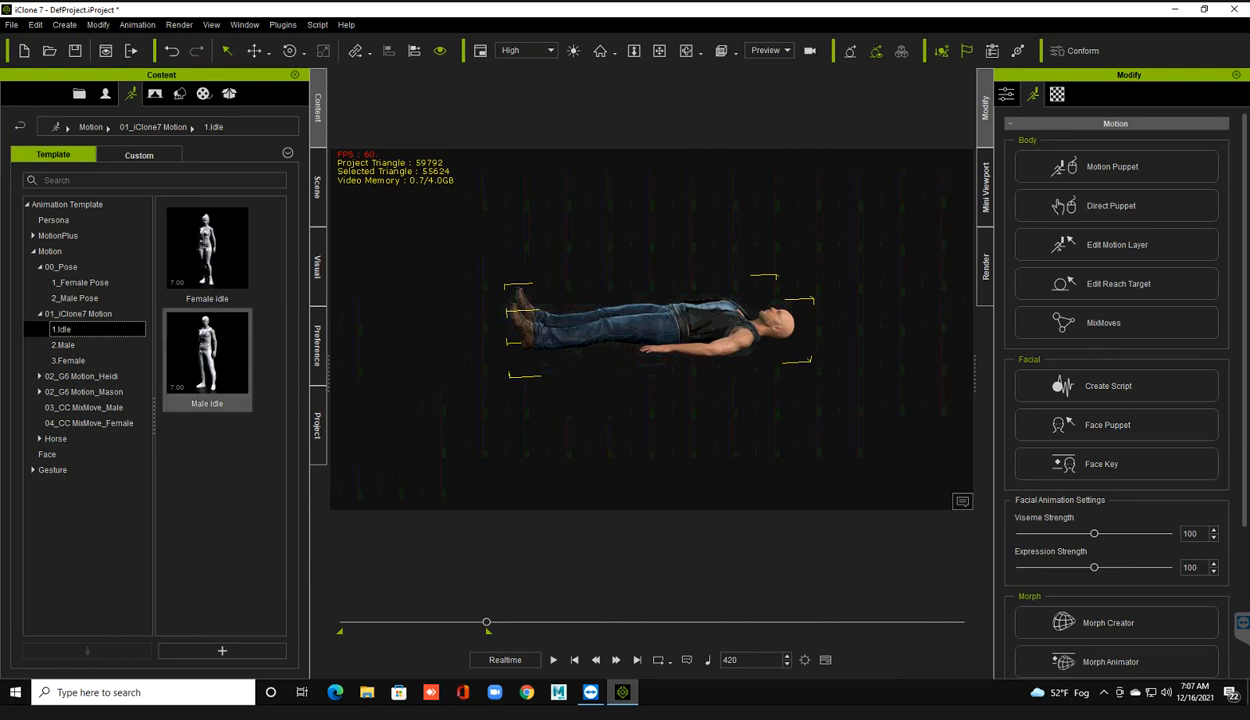
{"action": "left_click", "coordinate": [64, 345]}
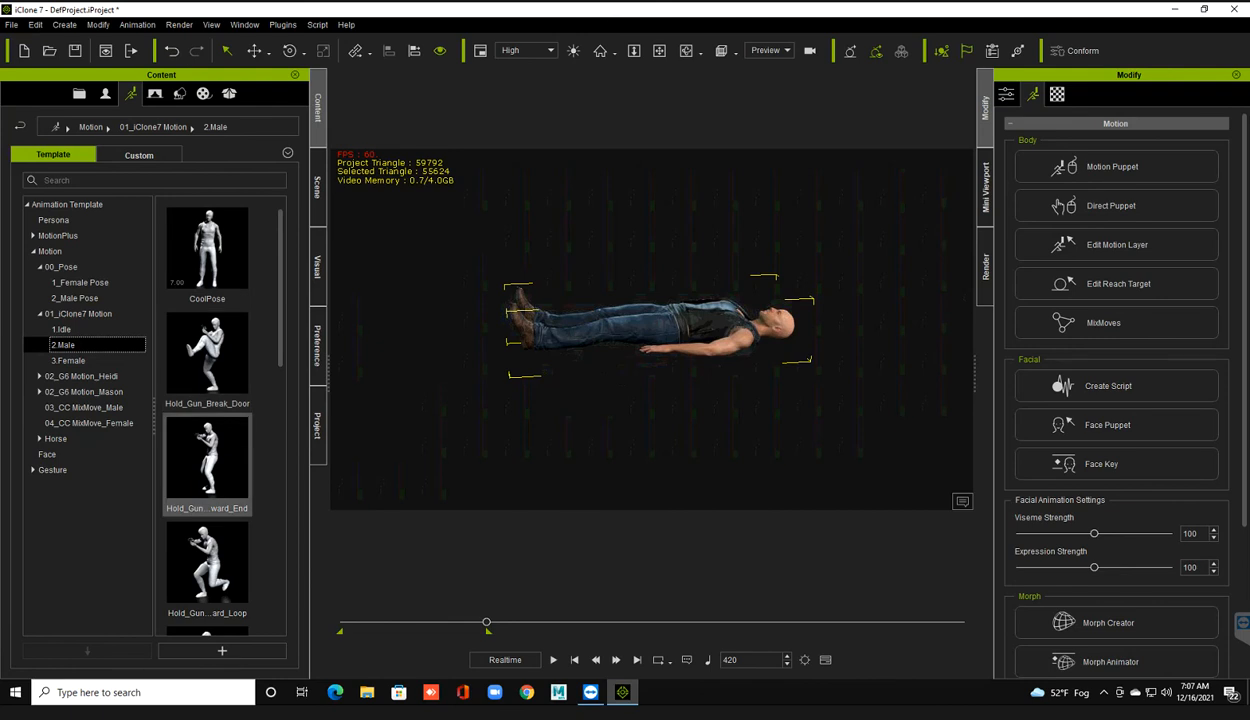
{"action": "scroll", "coordinate": [207, 420], "scroll_direction": "down", "scroll_amount": 2}
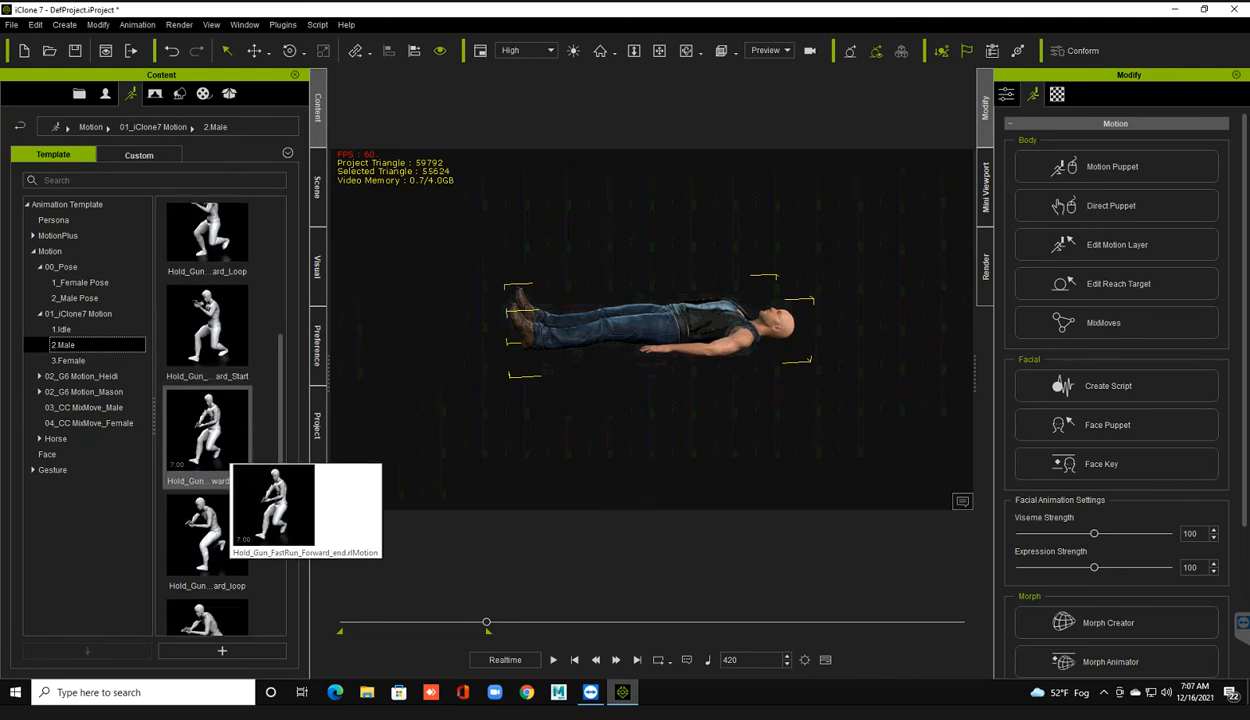
{"action": "scroll", "coordinate": [207, 420], "scroll_direction": "down", "scroll_amount": 2}
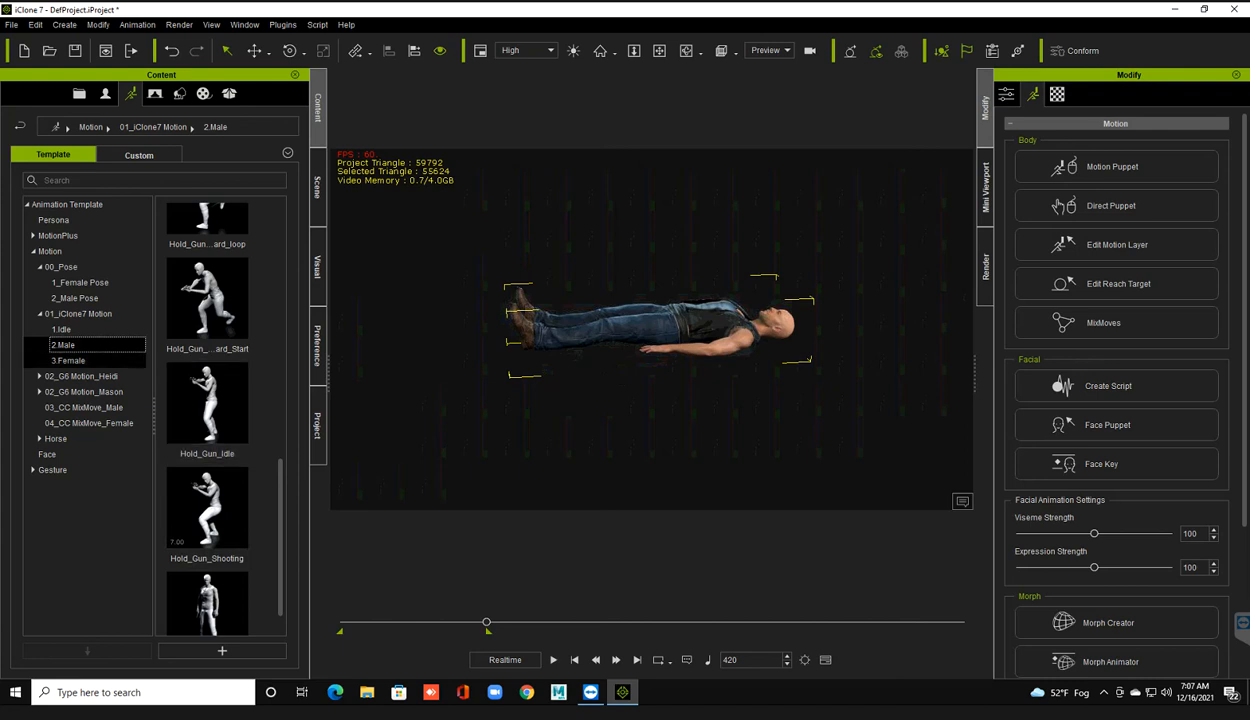
{"action": "left_click", "coordinate": [72, 361]}
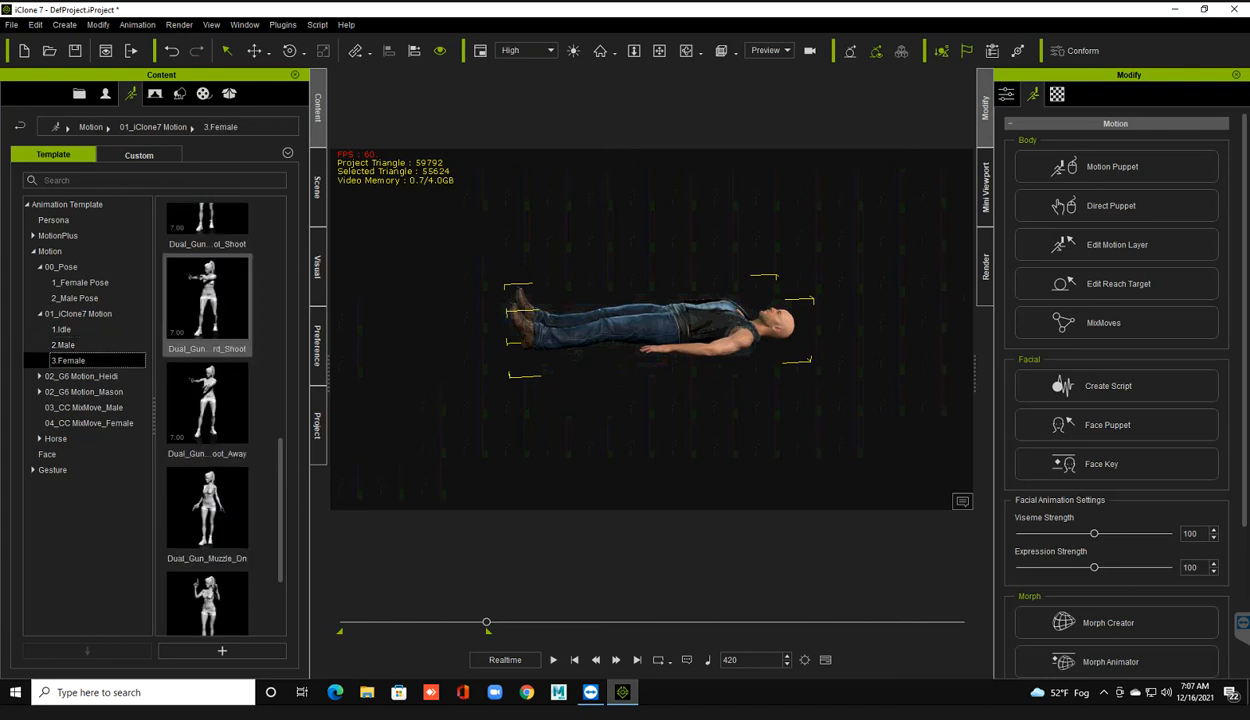
- Examine the Idle, Move and Perform motions in the 02_G6 Motion_Heidi folder
{"action": "left_click", "coordinate": [88, 377]}
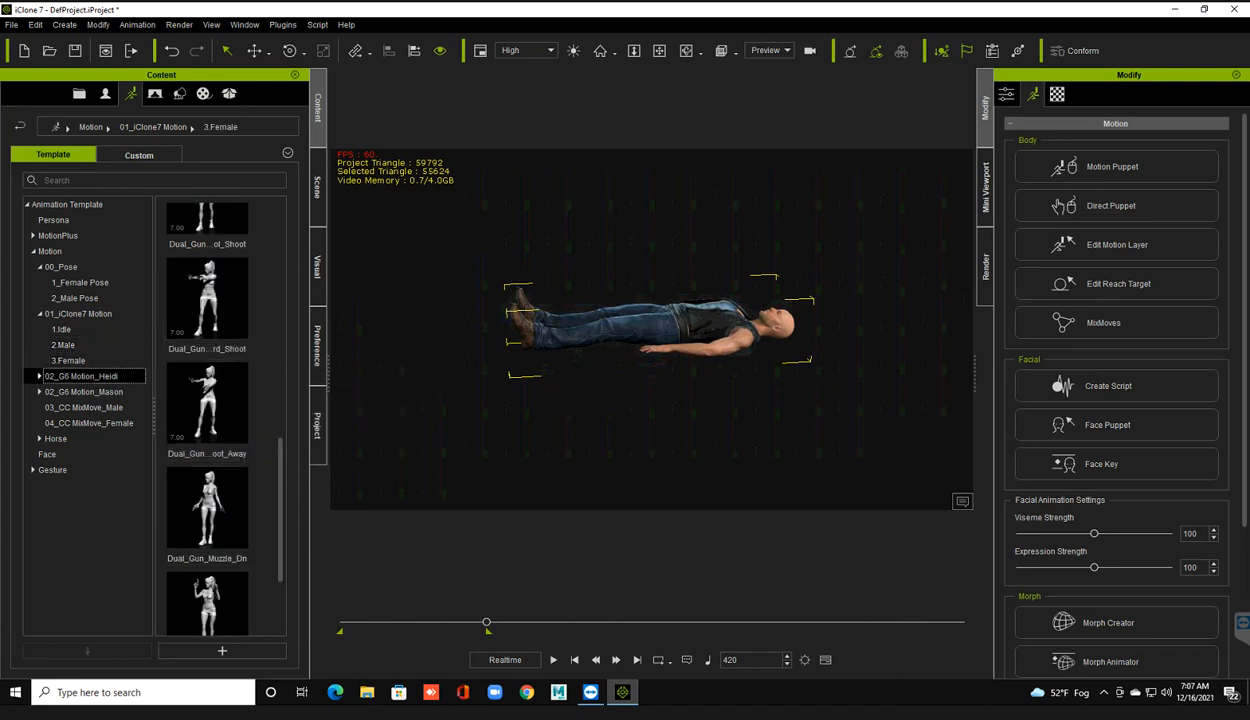
{"action": "left_click", "coordinate": [39, 376]}
{"action": "left_click", "coordinate": [58, 392]}
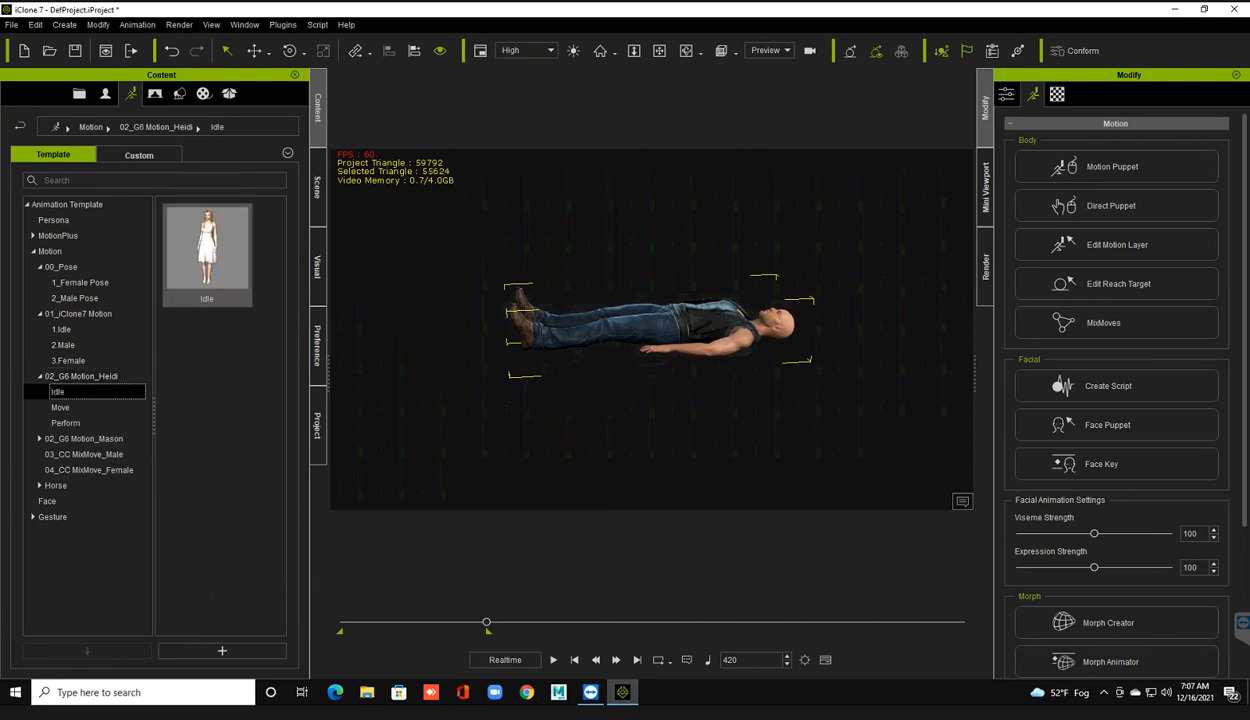
{"action": "left_click", "coordinate": [100, 407]}
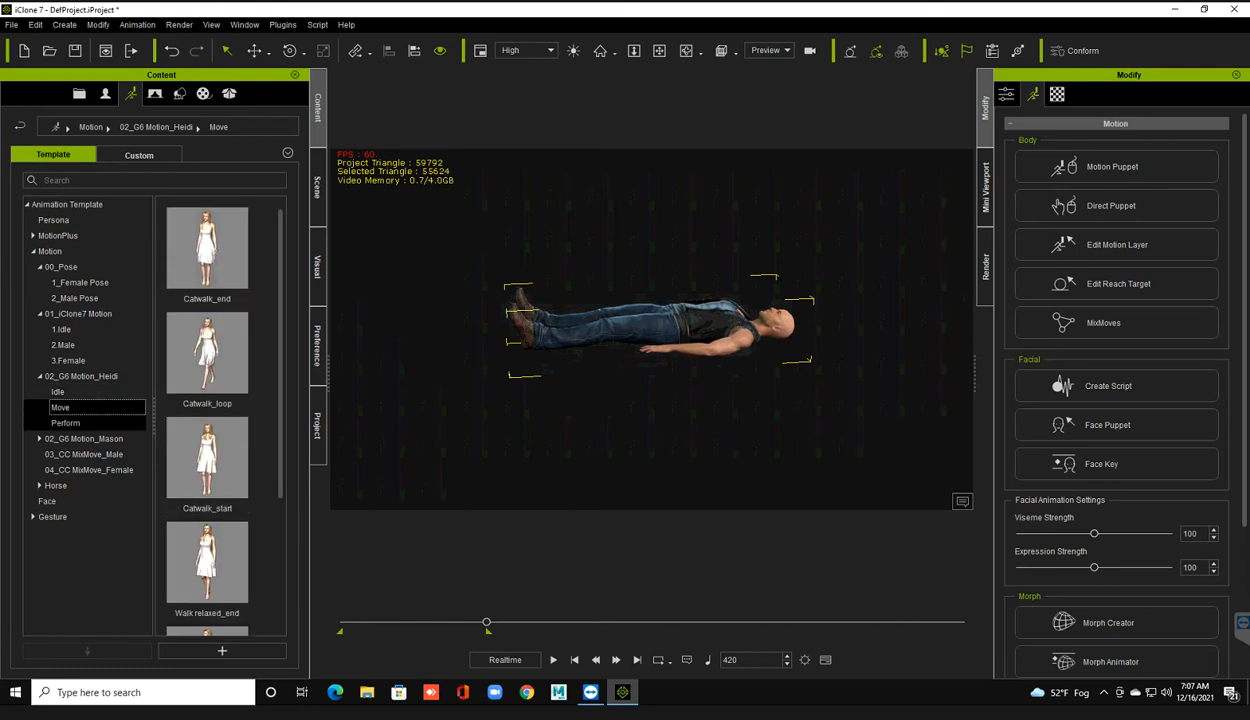
{"action": "mouse_move", "coordinate": [180, 377]}
{"action": "key", "text": "Down"}
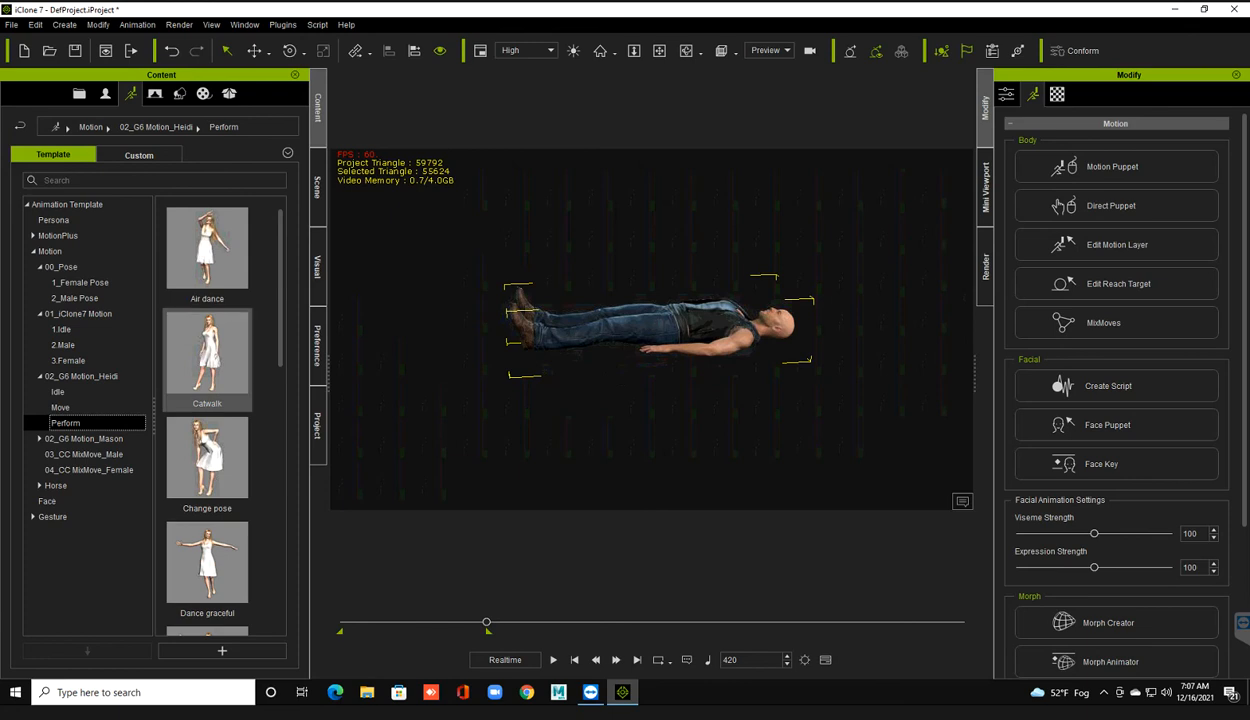
{"action": "scroll", "coordinate": [207, 360], "scroll_direction": "down", "scroll_amount": 7}
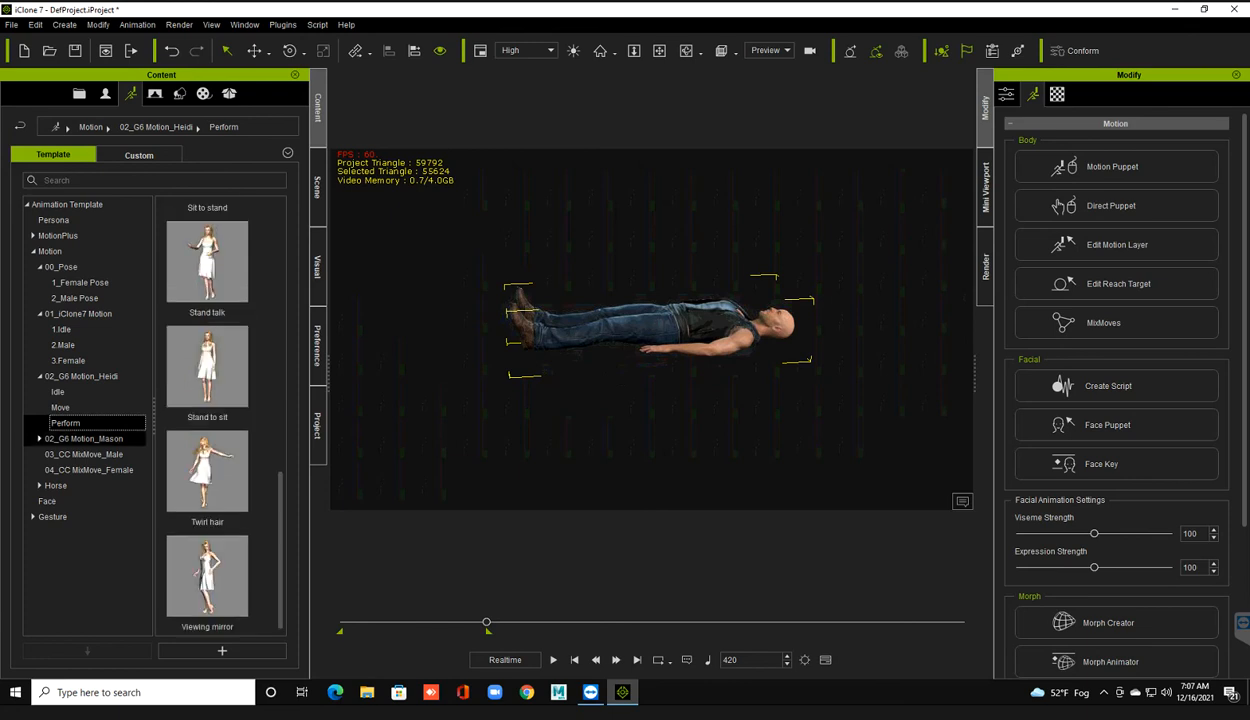
- Examine the Idle, Move and Perform motions in the 02_G6 Motion_Mason folder
{"action": "left_click", "coordinate": [84, 439]}
{"action": "left_click", "coordinate": [39, 439]}
{"action": "left_click", "coordinate": [58, 454]}
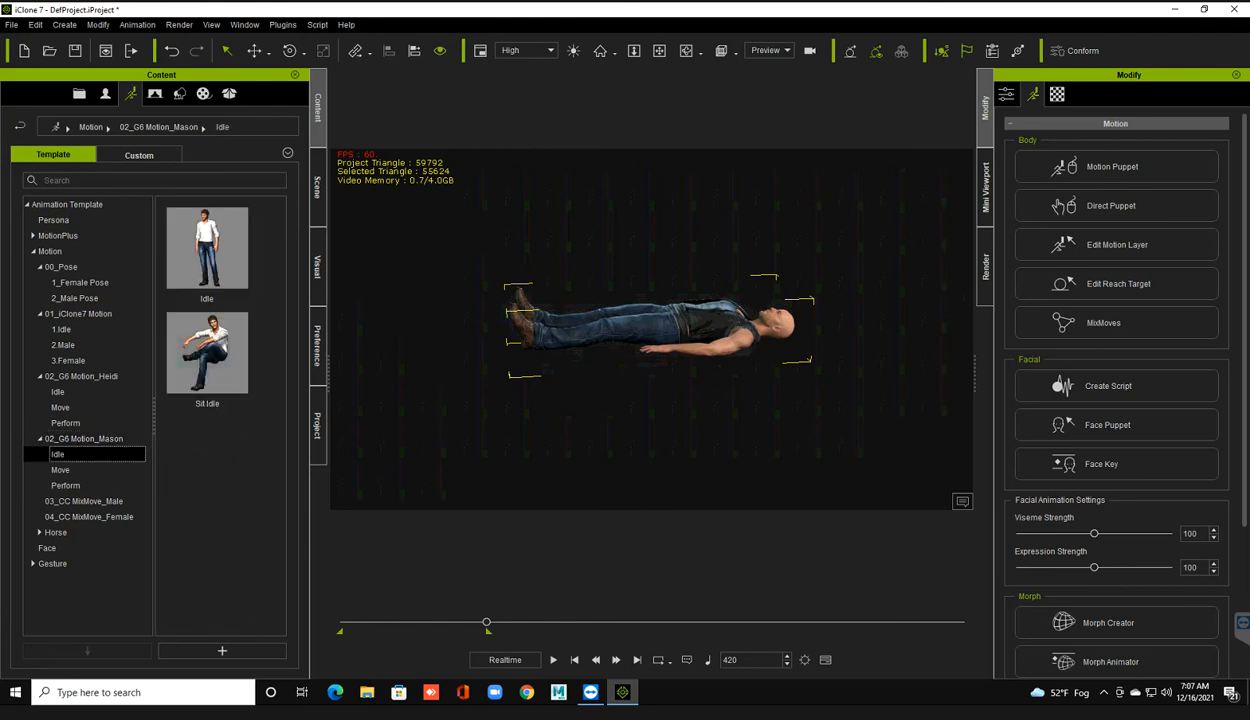
{"action": "left_click", "coordinate": [61, 470]}
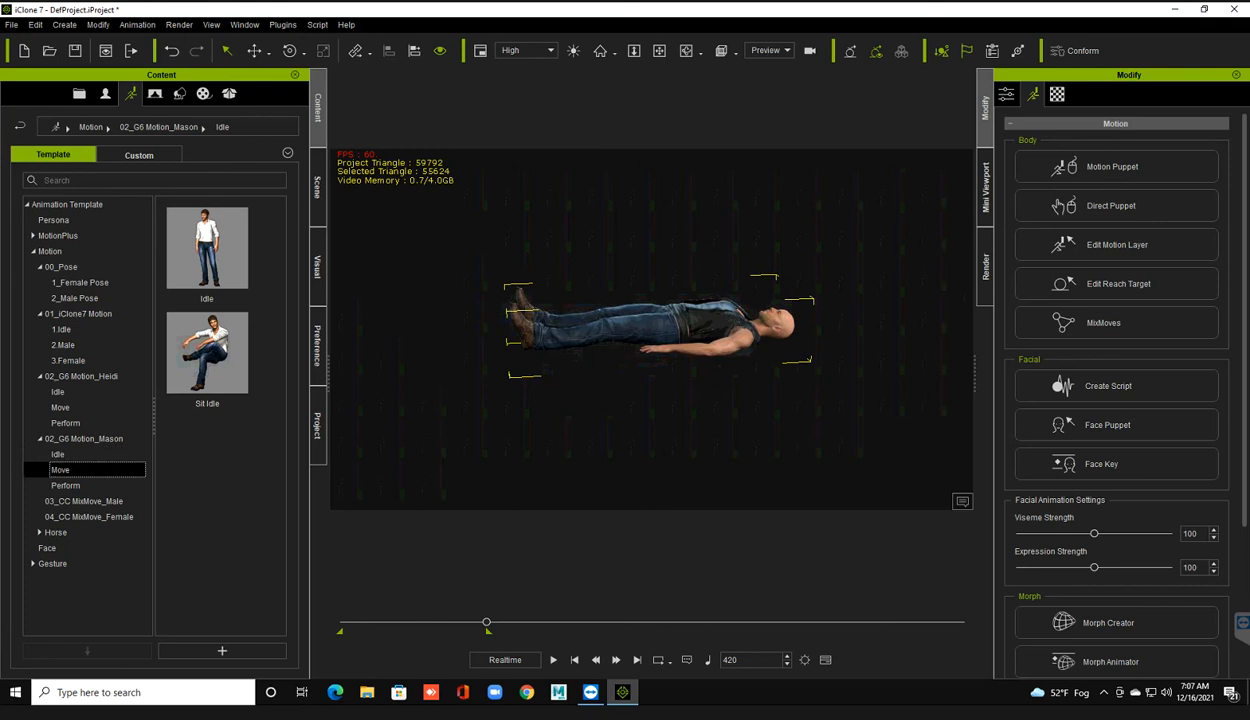
{"action": "left_click", "coordinate": [63, 485]}
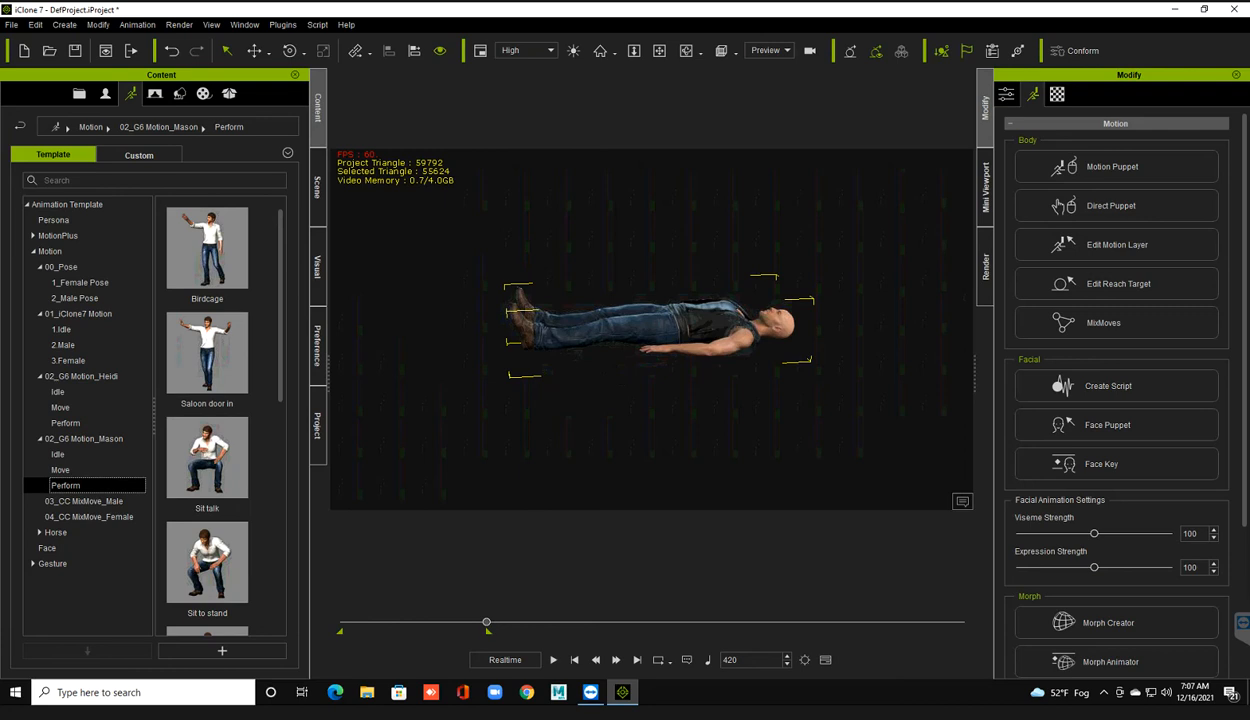
- Return the playhead to the first frame and look through the motions in the 03_CC MixMove_Male folder
{"action": "left_click", "coordinate": [574, 659]}
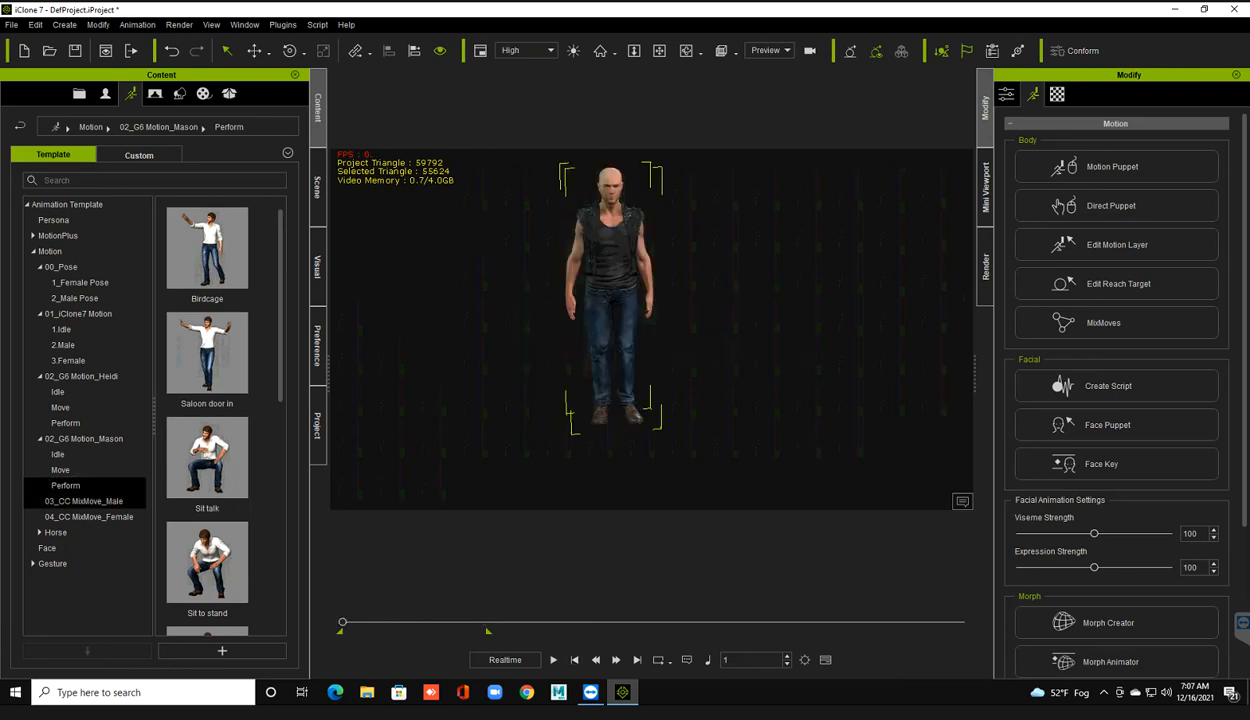
{"action": "left_click", "coordinate": [84, 501]}
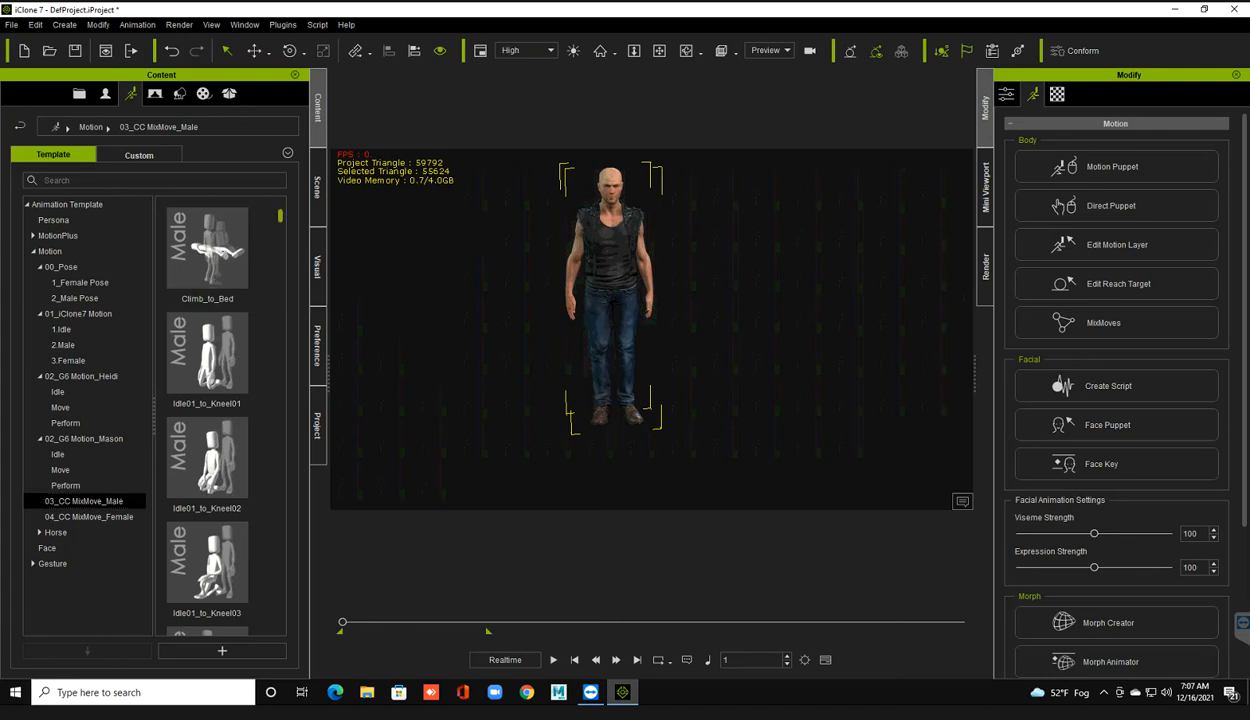
{"action": "scroll", "coordinate": [207, 420], "scroll_direction": "down", "scroll_amount": 6}
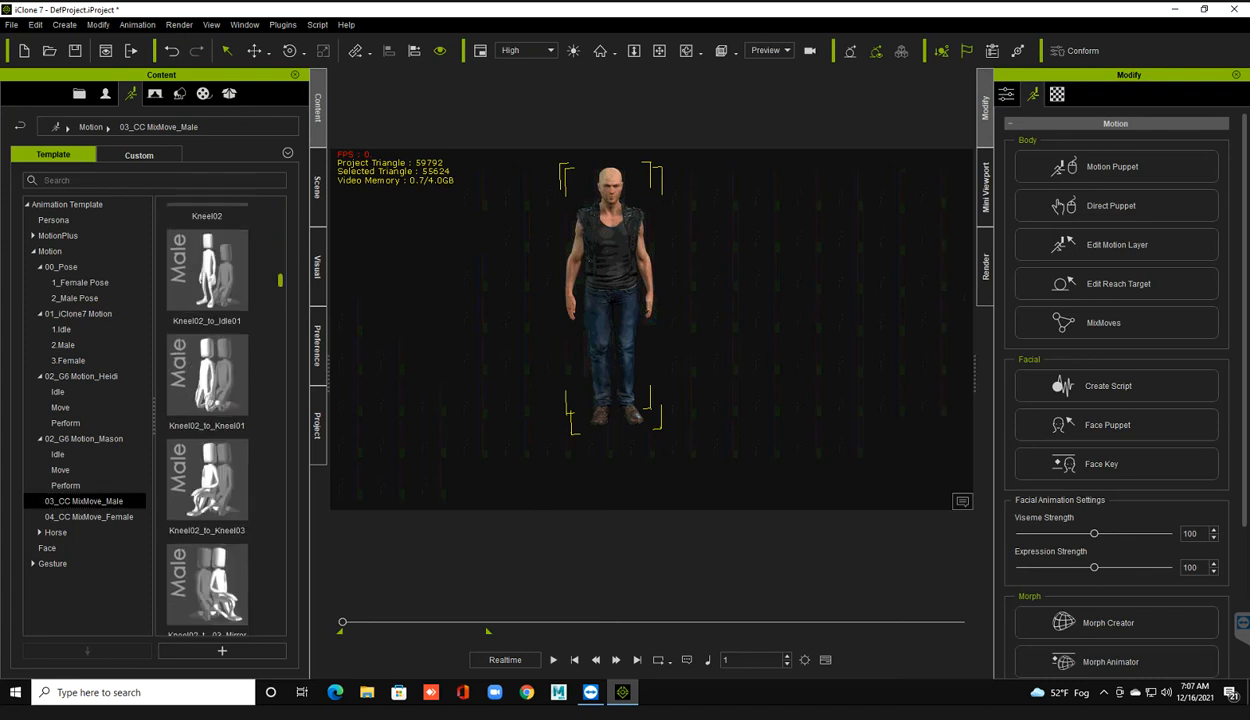
{"action": "scroll", "coordinate": [207, 420], "scroll_direction": "down", "scroll_amount": 8}
{"action": "scroll", "coordinate": [207, 420], "scroll_direction": "down", "scroll_amount": 8}
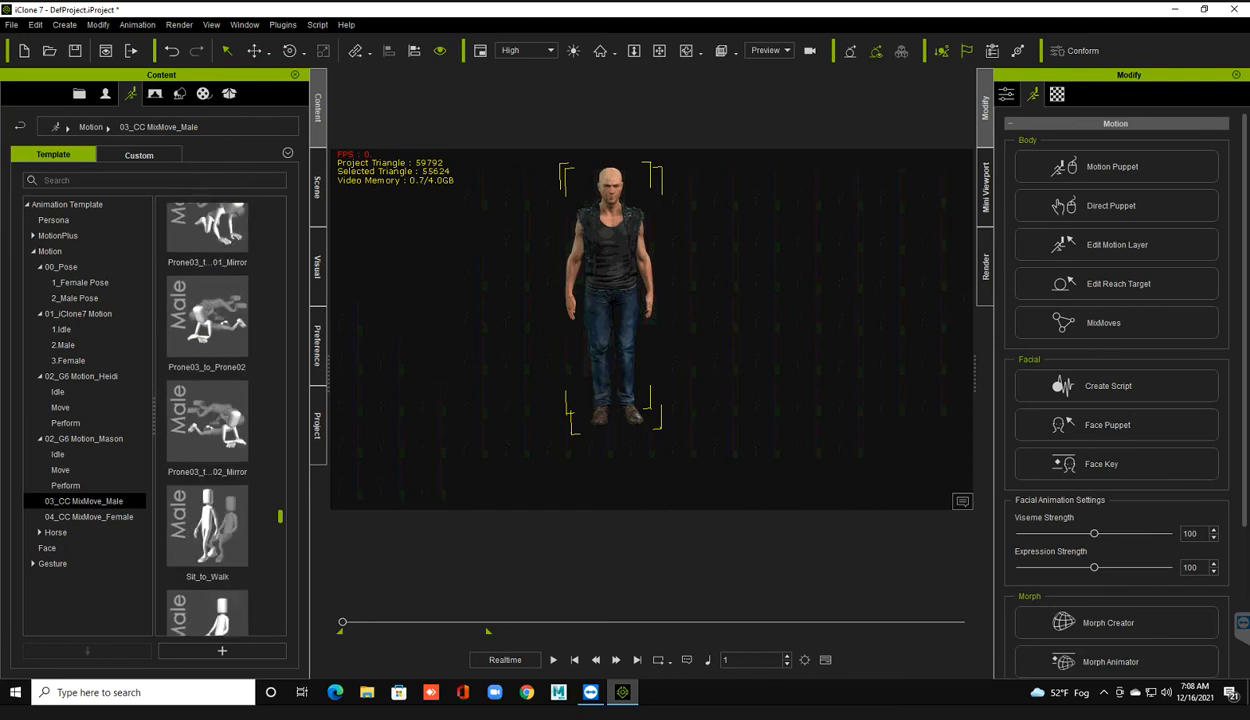
{"action": "scroll", "coordinate": [207, 420], "scroll_direction": "down", "scroll_amount": 4}
{"action": "scroll", "coordinate": [207, 420], "scroll_direction": "up", "scroll_amount": 8}
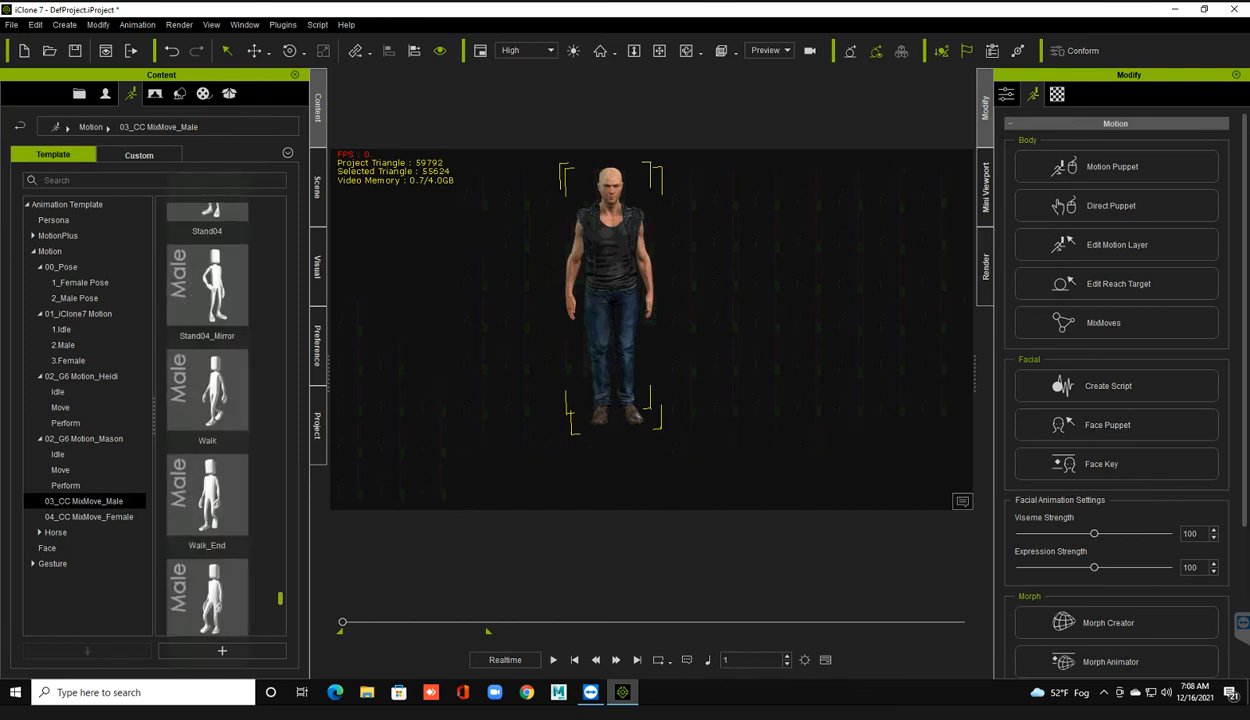
{"action": "scroll", "coordinate": [207, 420], "scroll_direction": "up", "scroll_amount": 6}
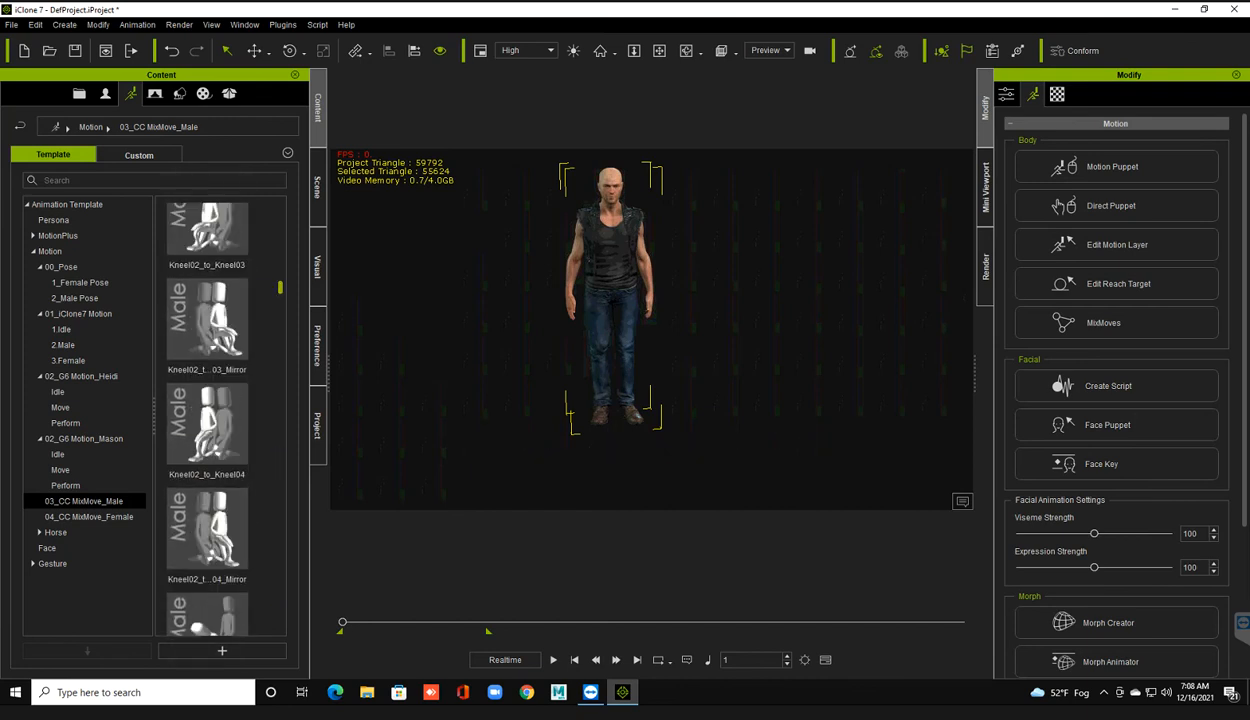
{"action": "scroll", "coordinate": [207, 420], "scroll_direction": "up", "scroll_amount": 6}
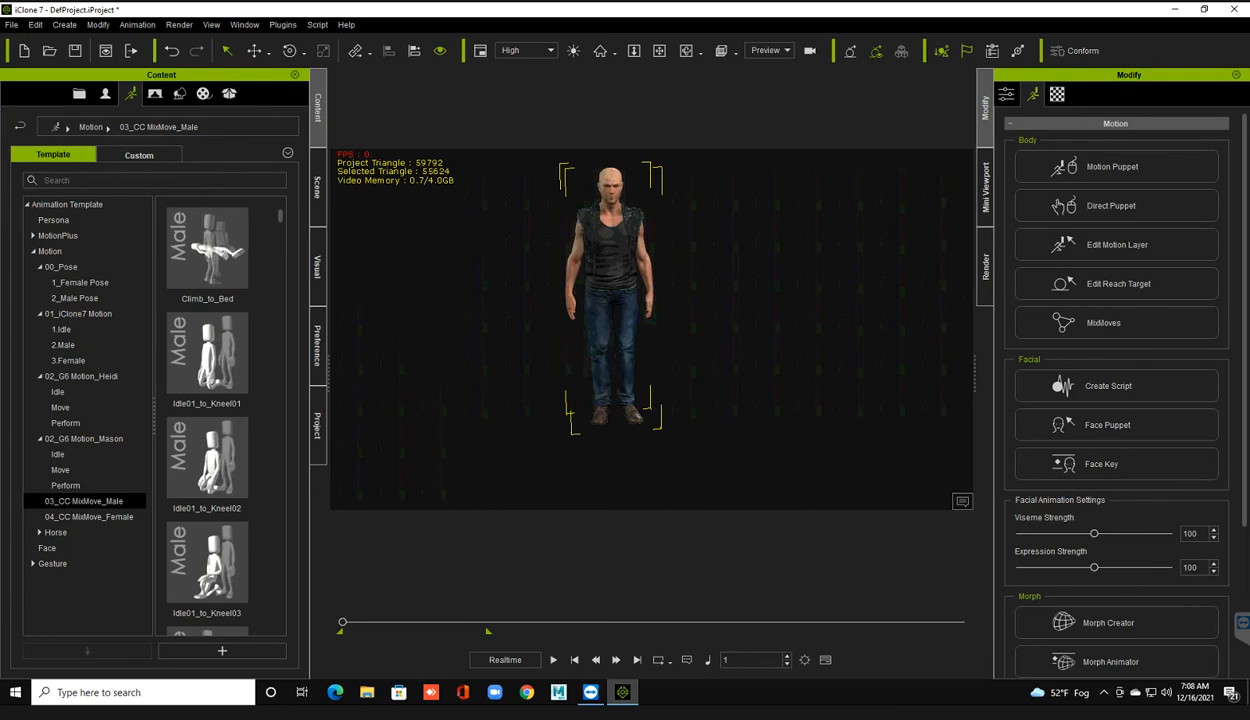
- Apply the Idle01_to_Kneel02 motion to the avatar, play it, and return to the first frame
{"action": "left_click_drag", "start_coordinate": [207, 458], "coordinate": [613, 287]}
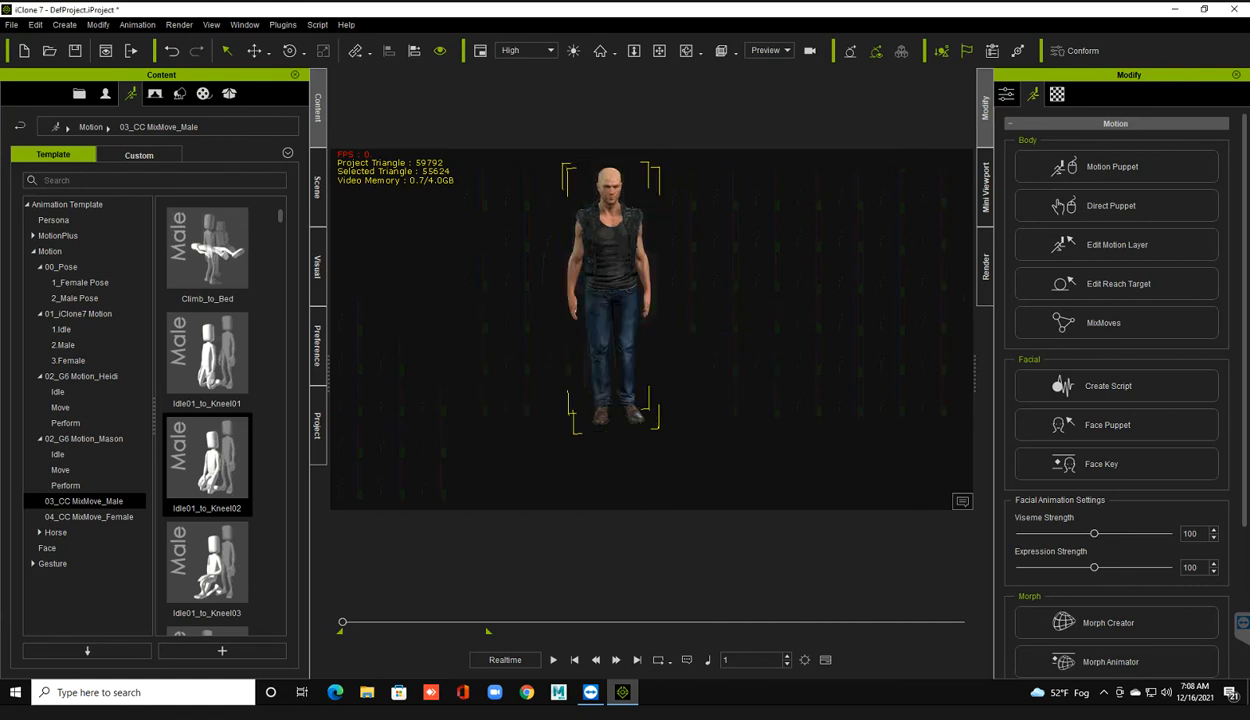
{"action": "key", "text": "space"}
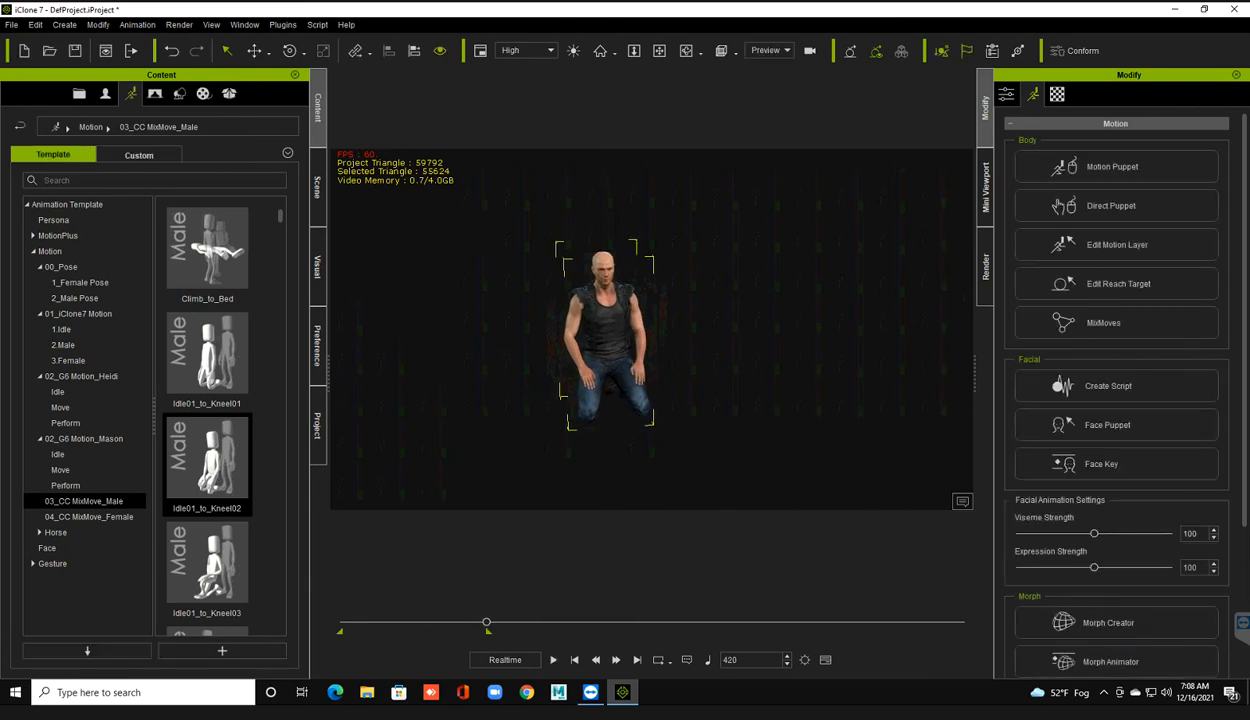
{"action": "left_click", "coordinate": [574, 660]}
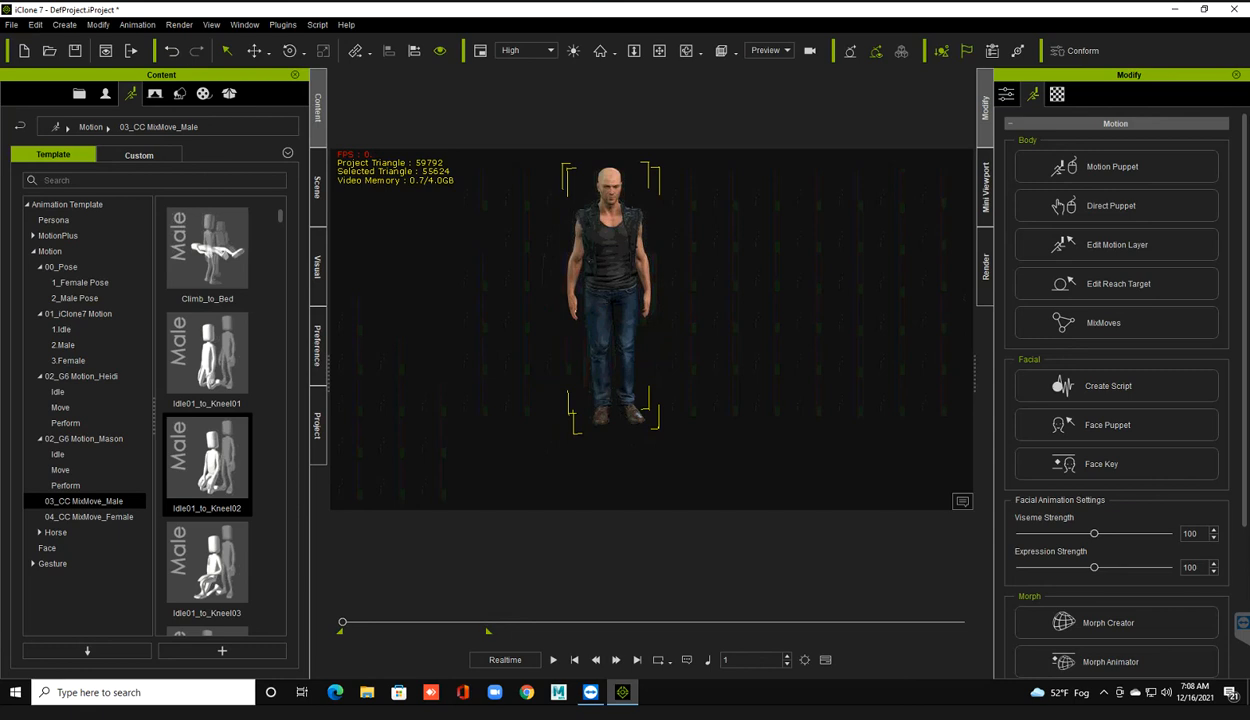
- Apply the Catwalk_loop motion from the 02_G6 Motion_Heidi Move folder to the avatar at the first frame
{"action": "scroll", "coordinate": [207, 480], "scroll_direction": "down", "scroll_amount": 5}
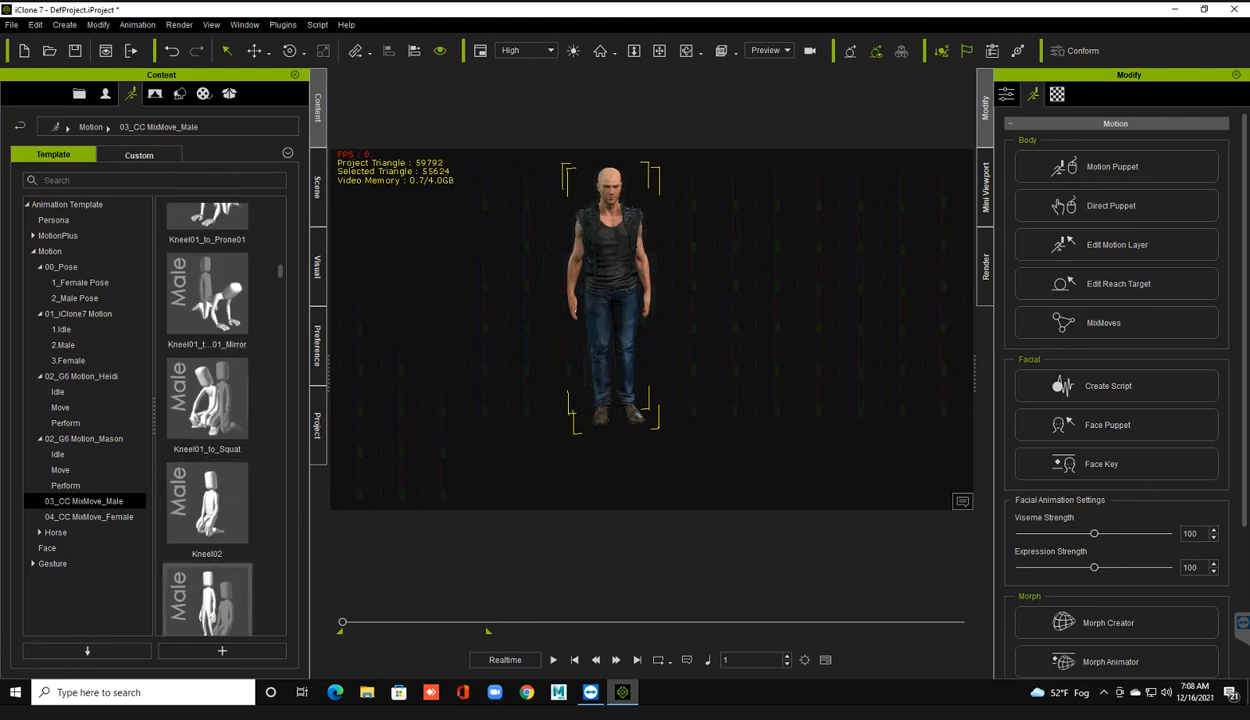
{"action": "scroll", "coordinate": [207, 500], "scroll_direction": "down", "scroll_amount": 3}
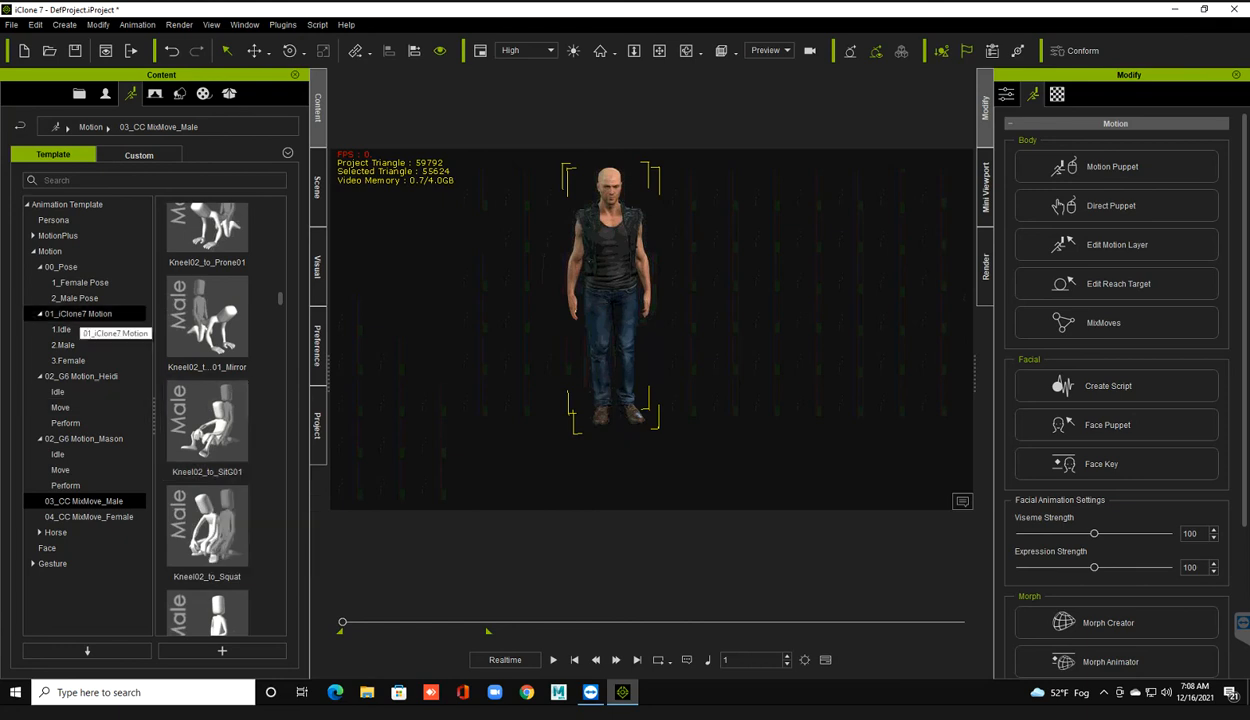
{"action": "left_click", "coordinate": [60, 392]}
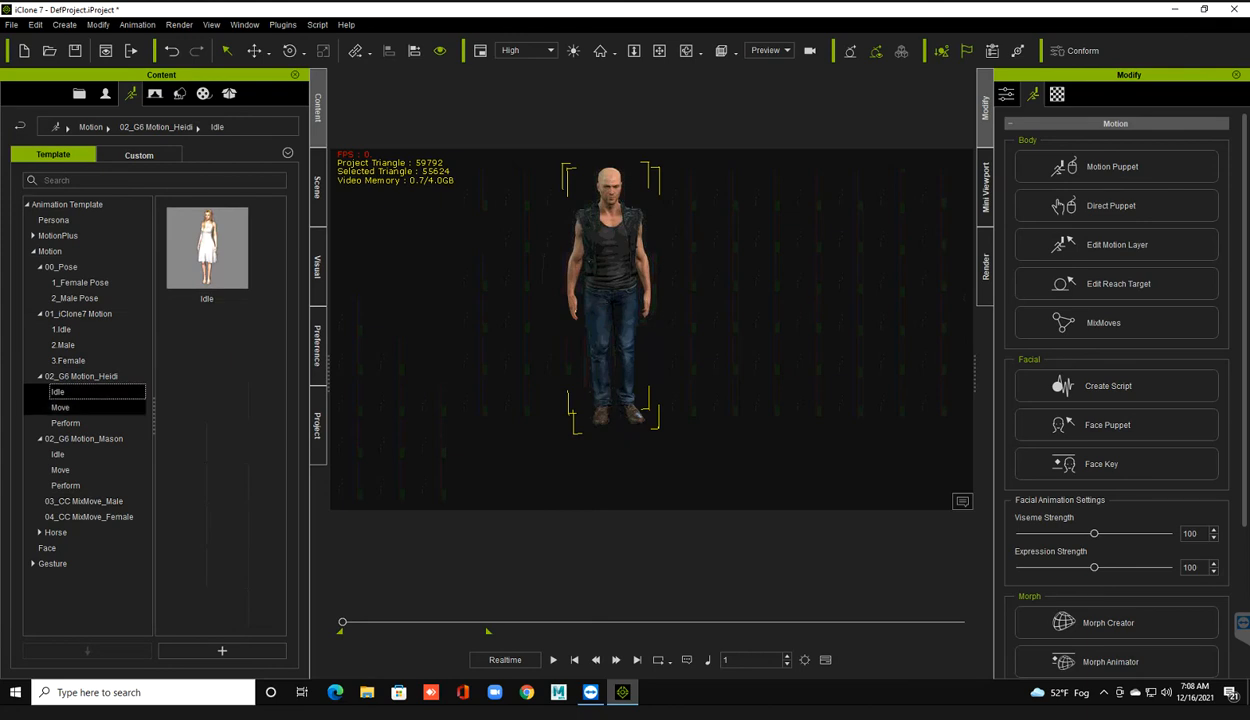
{"action": "left_click", "coordinate": [62, 408]}
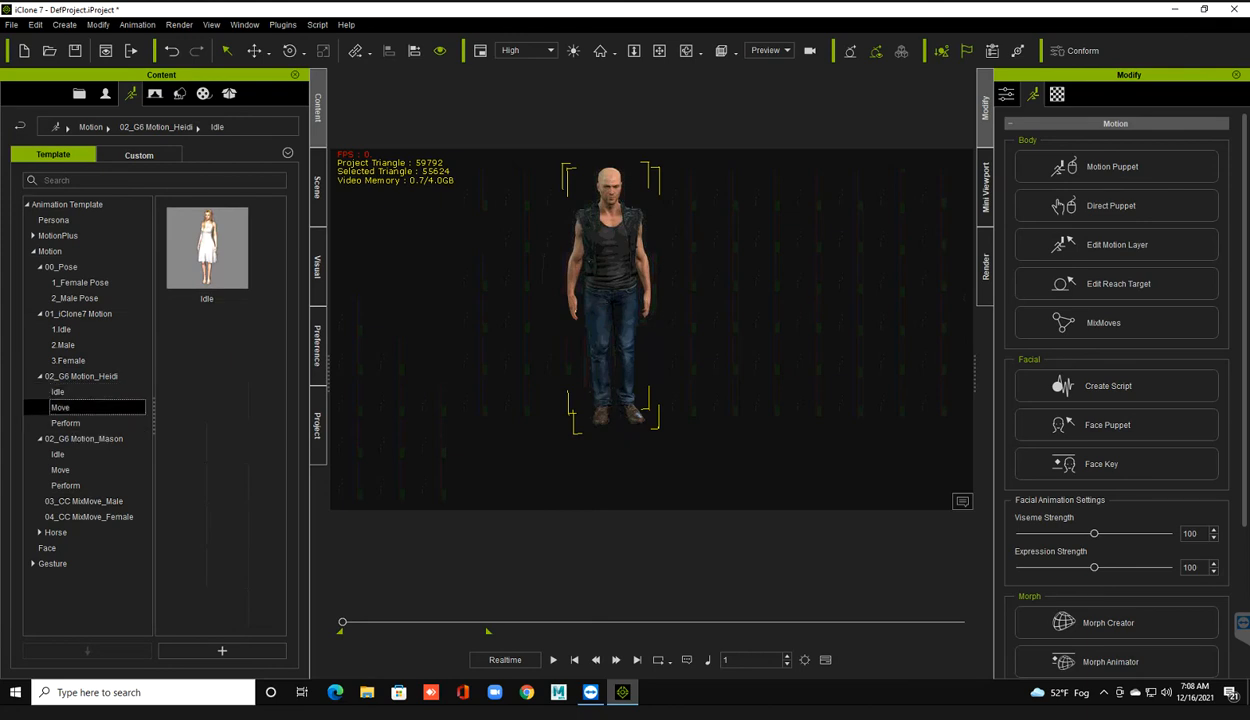
{"action": "left_click_drag", "start_coordinate": [207, 355], "coordinate": [587, 272]}
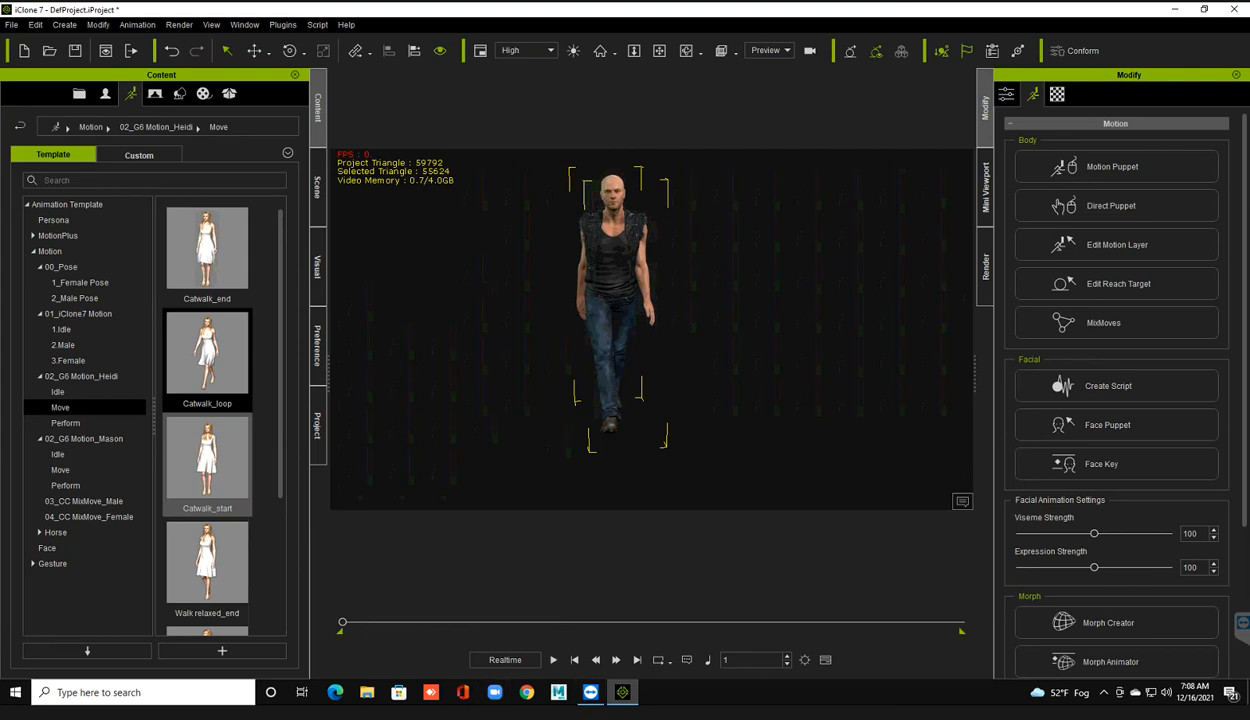
- Play the Catwalk_loop motion, show the timeline, and replay the motion before returning to the first frame
{"action": "key", "text": "space"}
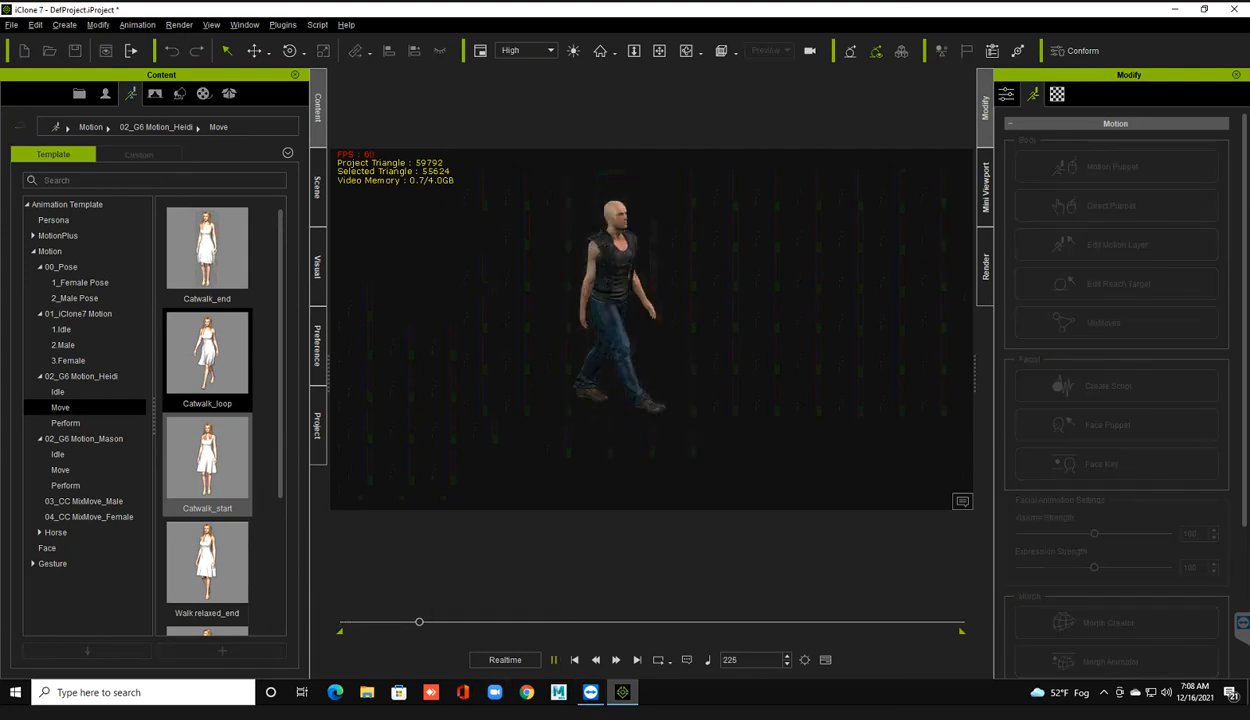
{"action": "key", "text": "space"}
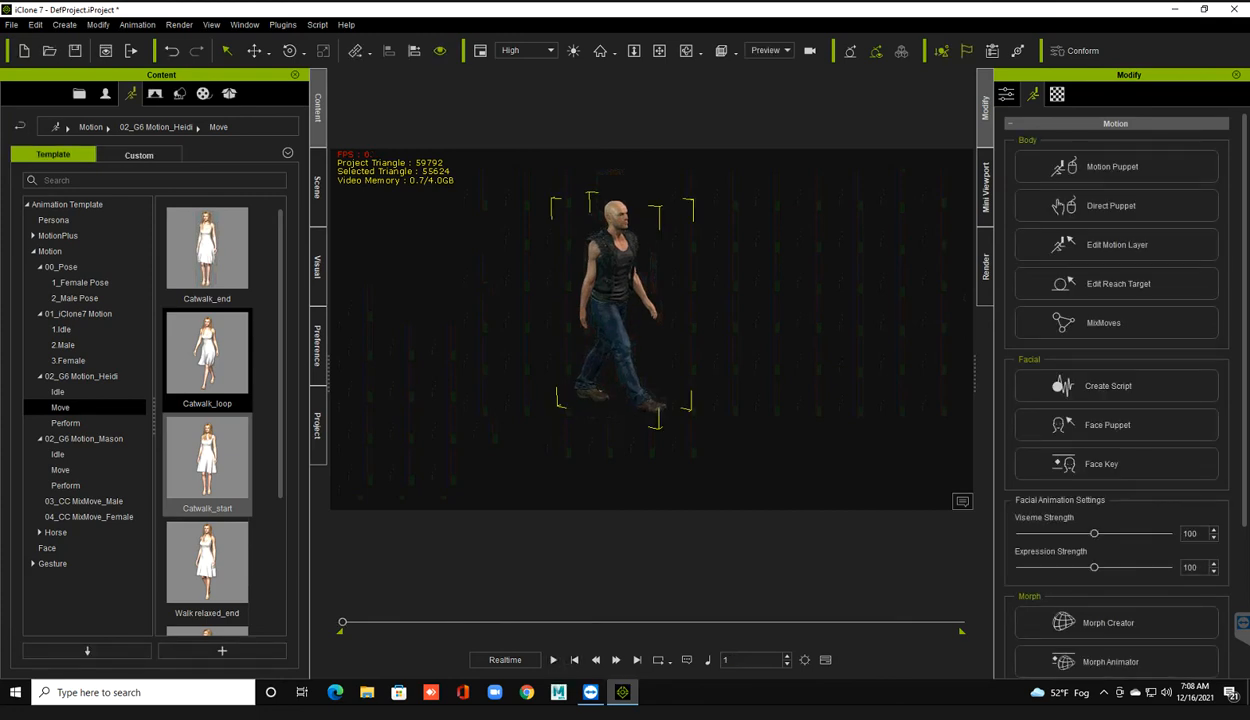
{"action": "key", "text": "F3"}
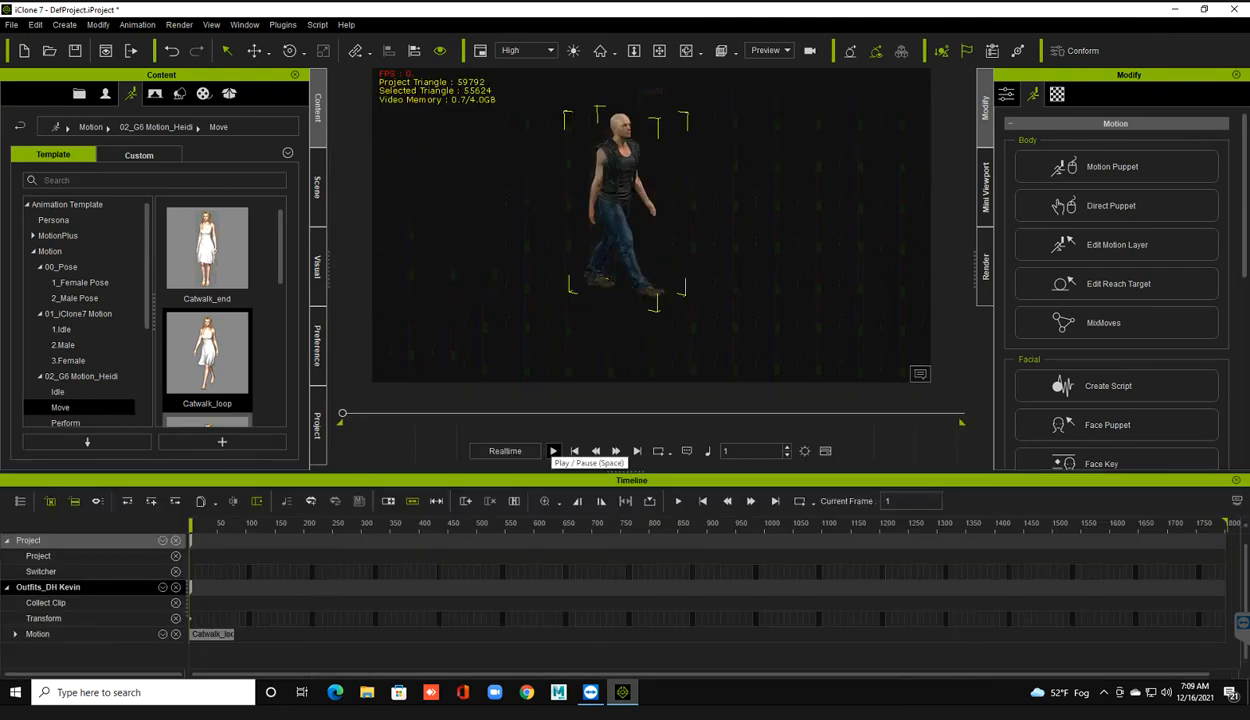
{"action": "left_click", "coordinate": [553, 451]}
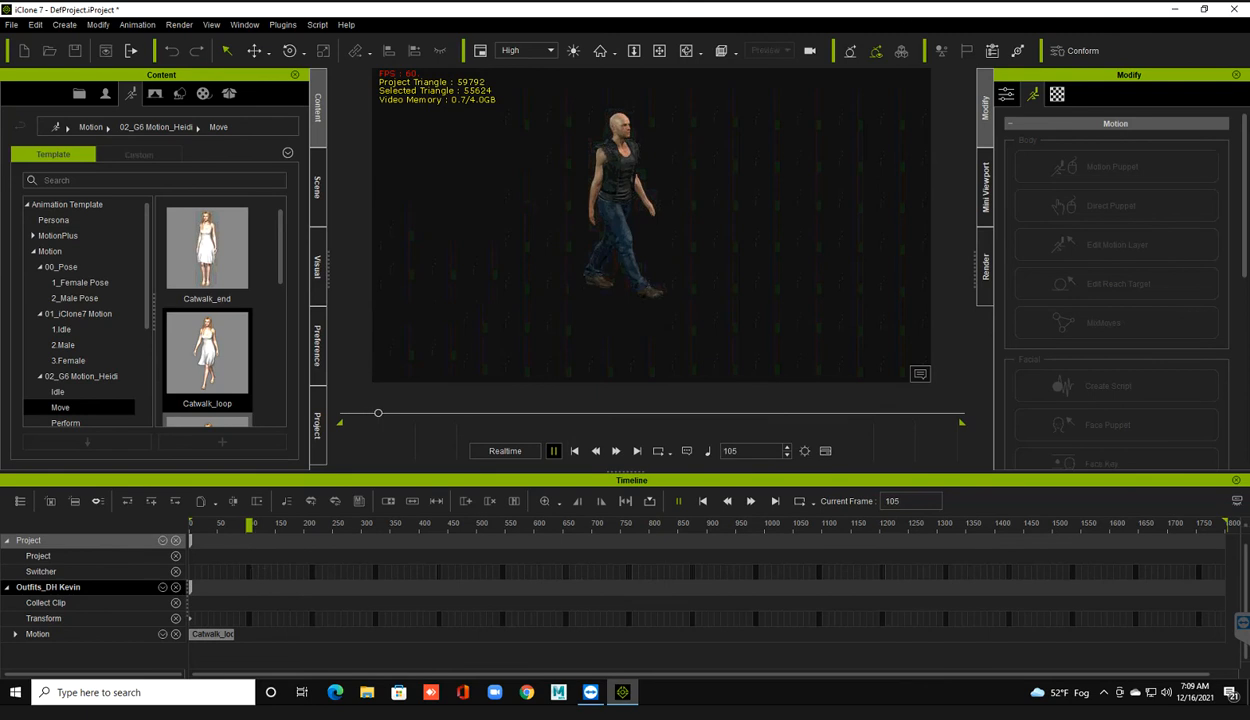
{"action": "left_click", "coordinate": [574, 451]}
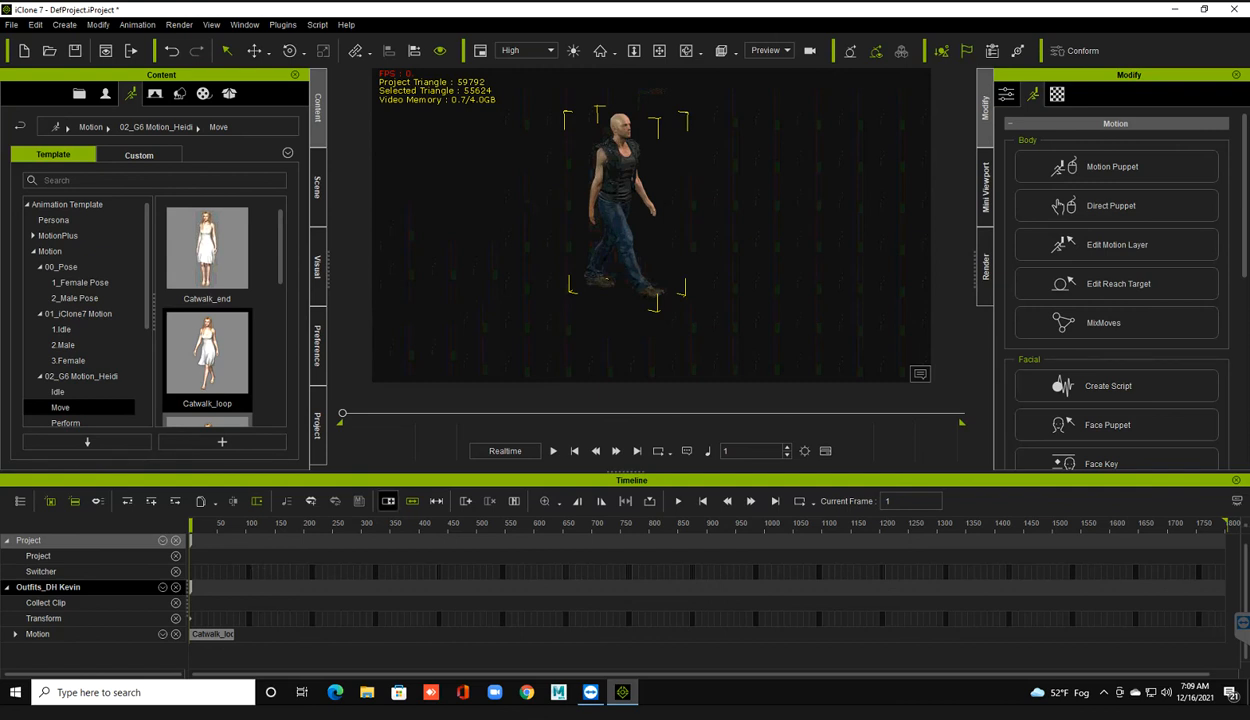
- Try looping the avatar's Catwalk_loop clip out to about frame 850, preview it, and undo the extension
{"action": "left_click", "coordinate": [388, 501]}
{"action": "left_click_drag", "start_coordinate": [233, 634], "coordinate": [677, 634]}
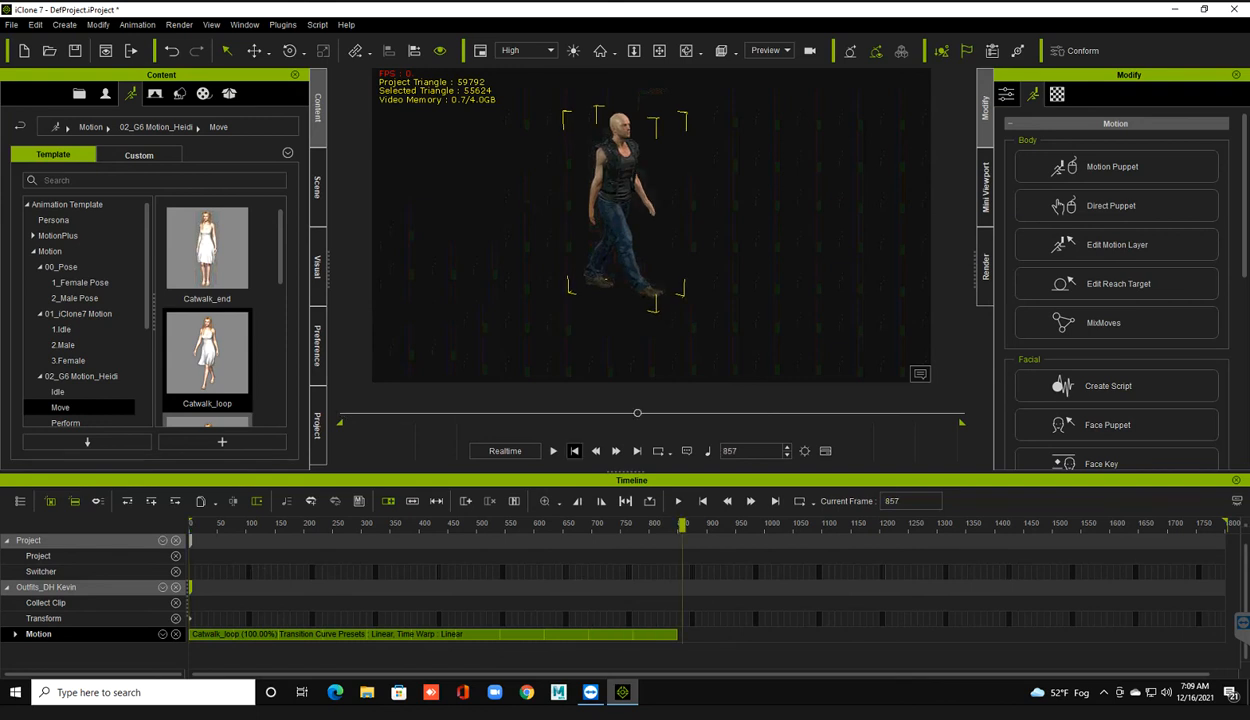
{"action": "left_click", "coordinate": [553, 451]}
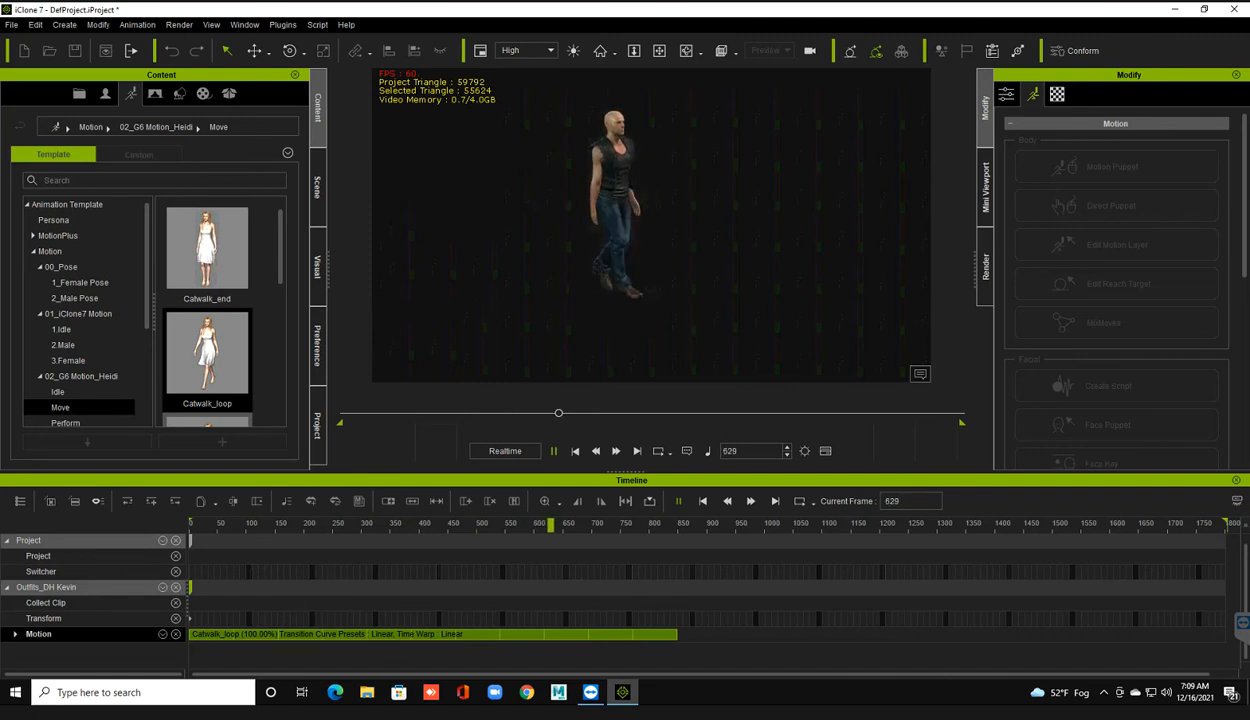
{"action": "left_click", "coordinate": [574, 451]}
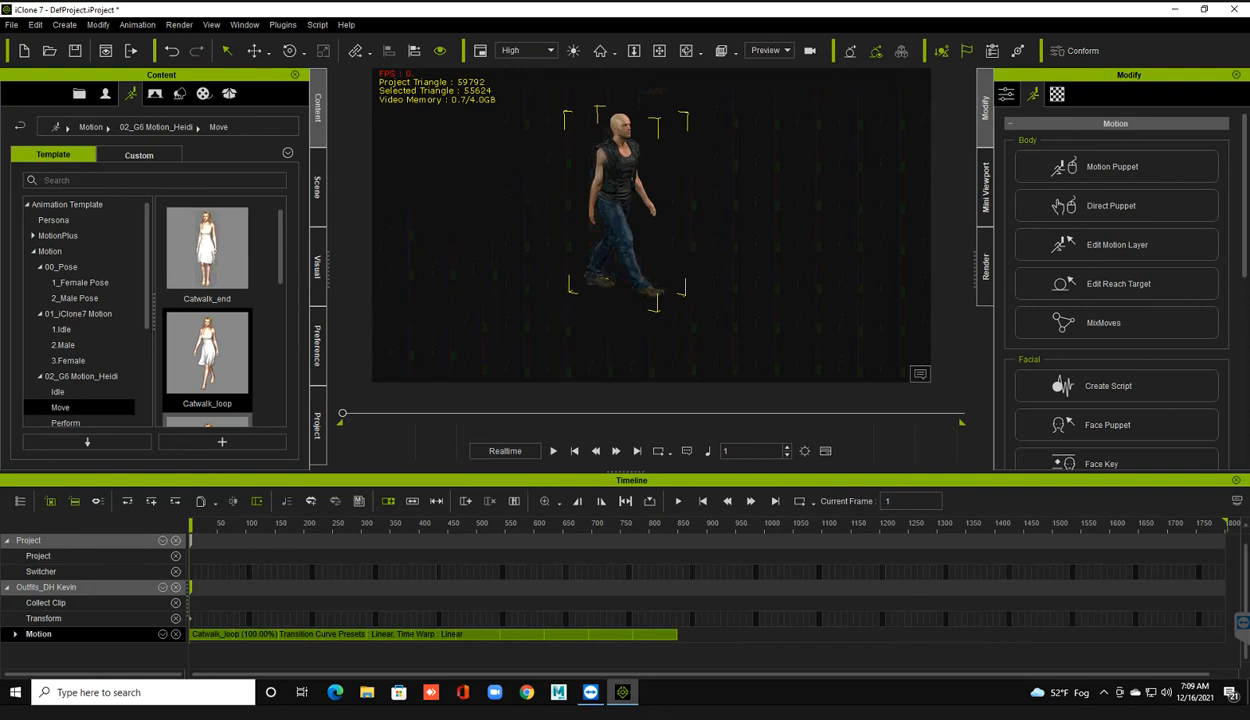
{"action": "key", "text": "ctrl+z"}
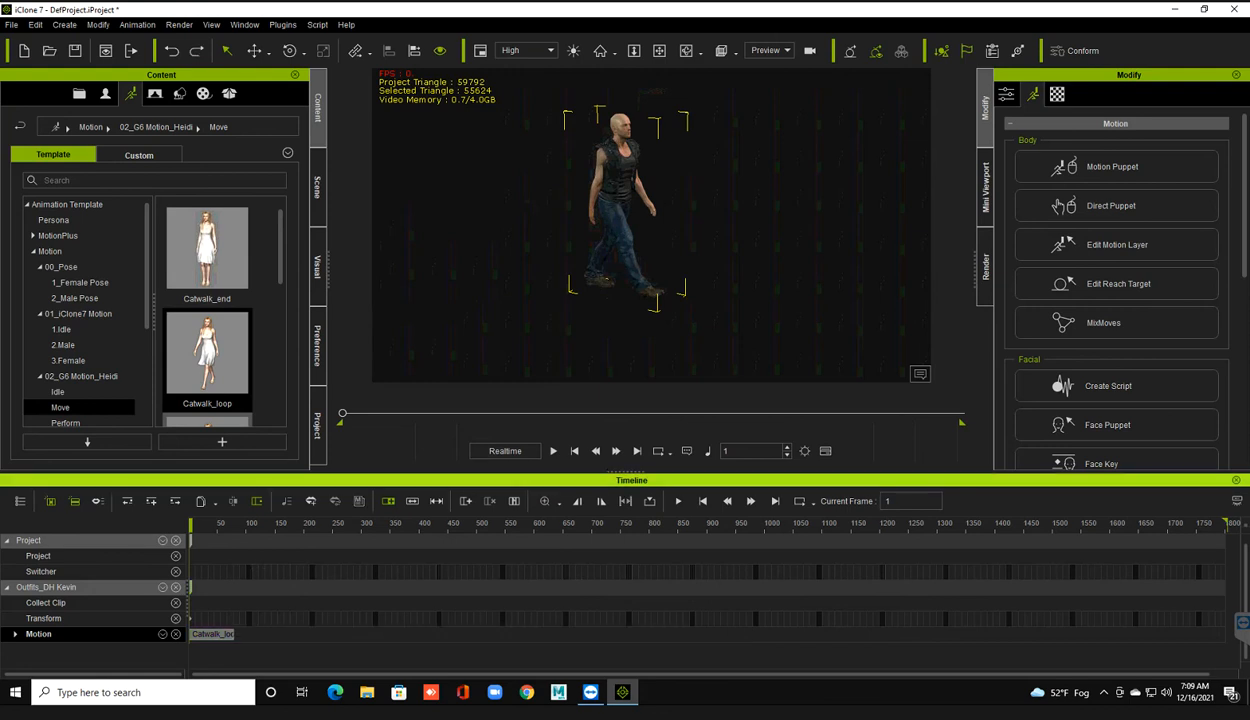
- Scrub between the first frame and the end of the Catwalk_loop clip, and look through the remaining Heidi Move motions
{"action": "left_click", "coordinate": [235, 619]}
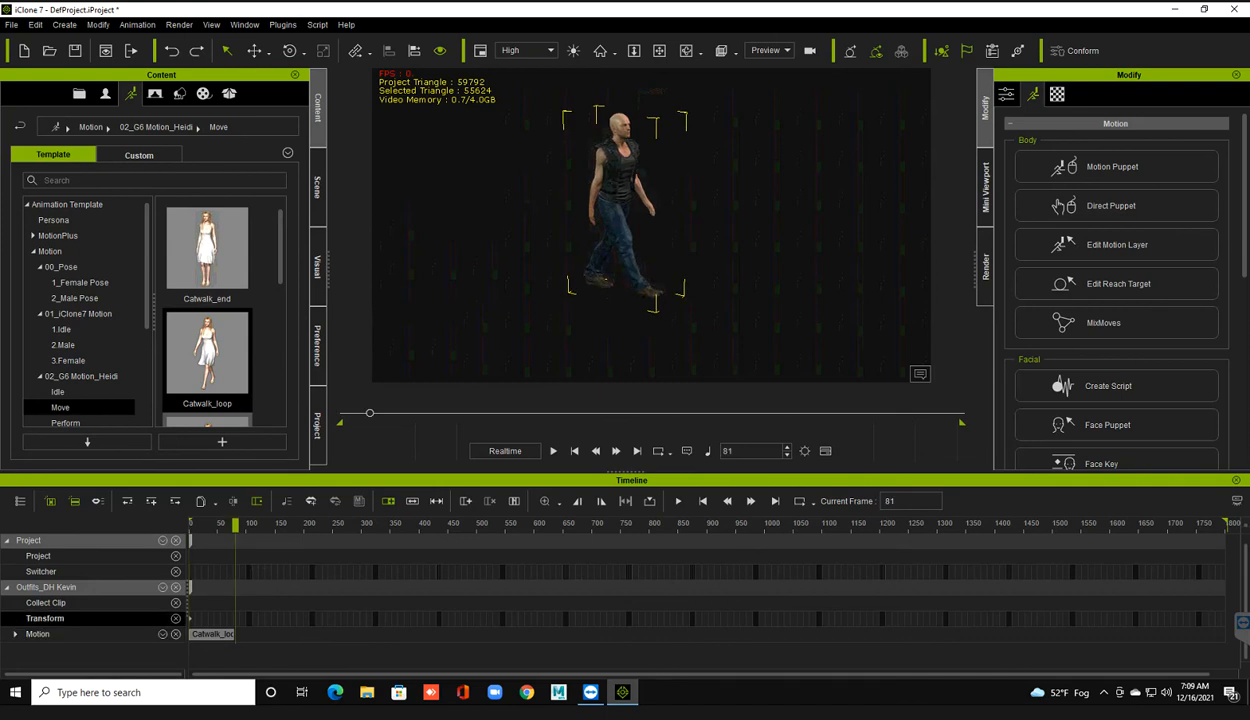
{"action": "left_click_drag", "start_coordinate": [235, 525], "coordinate": [190, 525]}
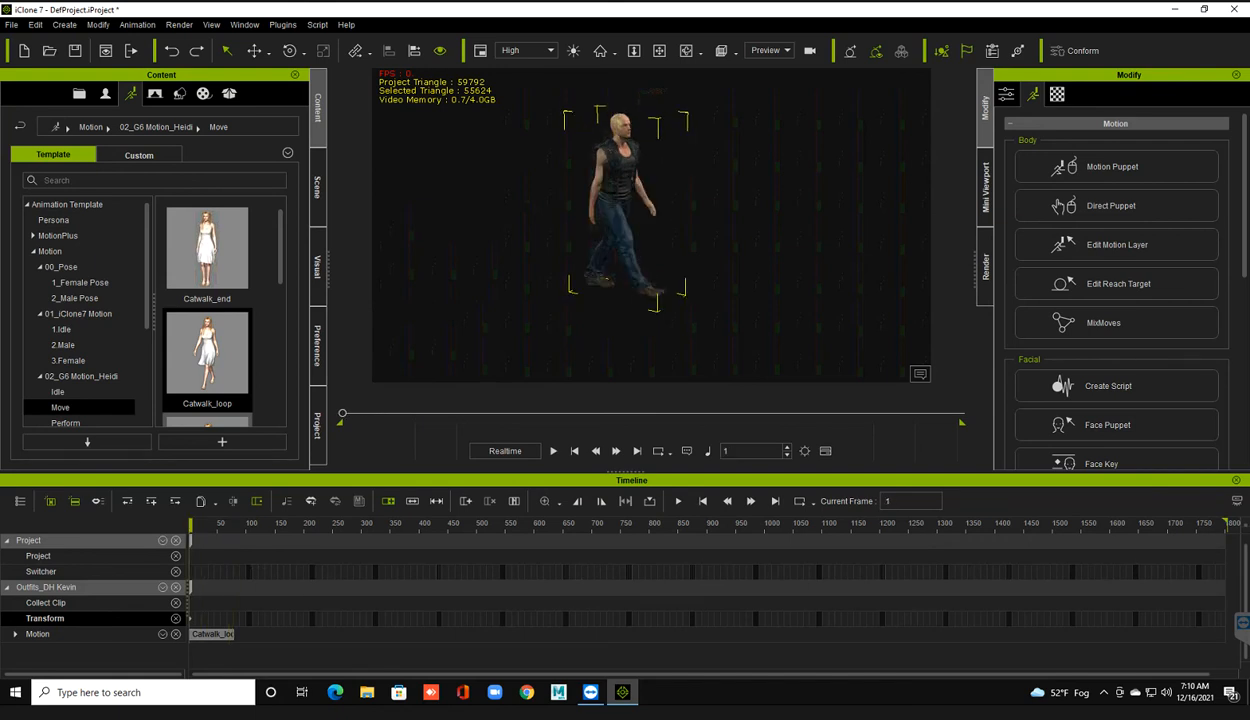
{"action": "left_click_drag", "start_coordinate": [190, 525], "coordinate": [236, 525]}
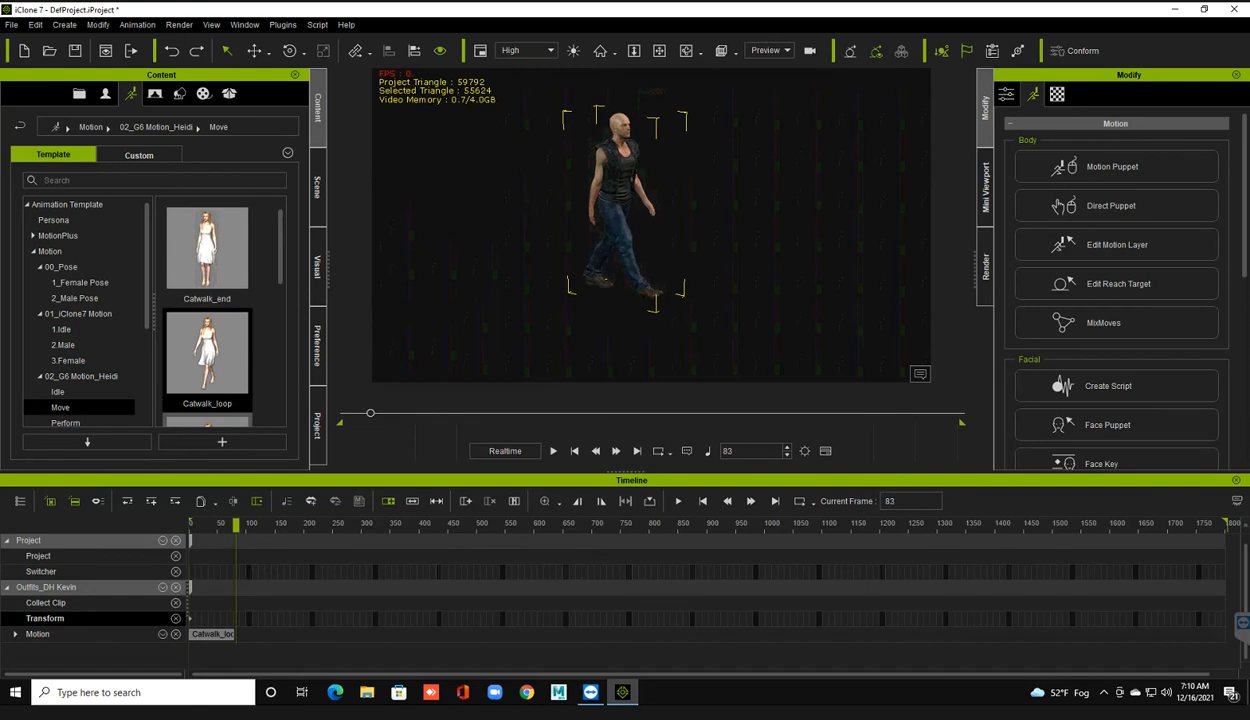
{"action": "scroll", "coordinate": [207, 300], "scroll_direction": "down", "scroll_amount": 5}
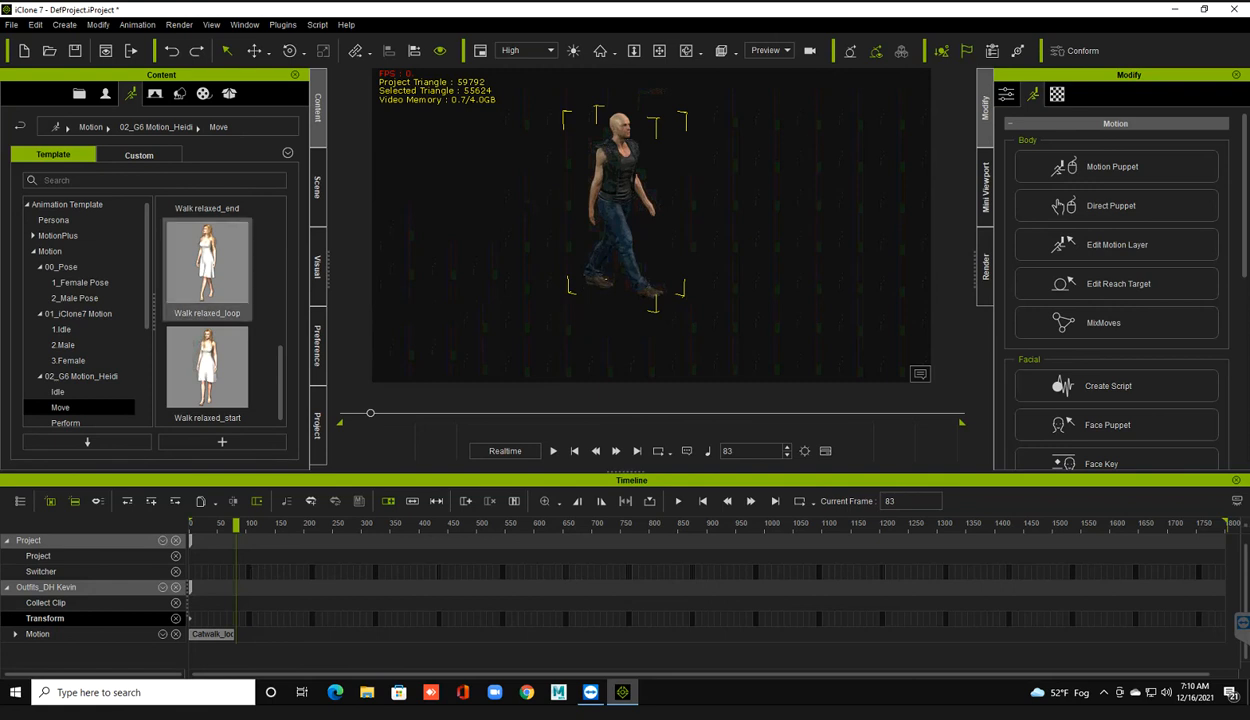
{"action": "mouse_move", "coordinate": [238, 272]}
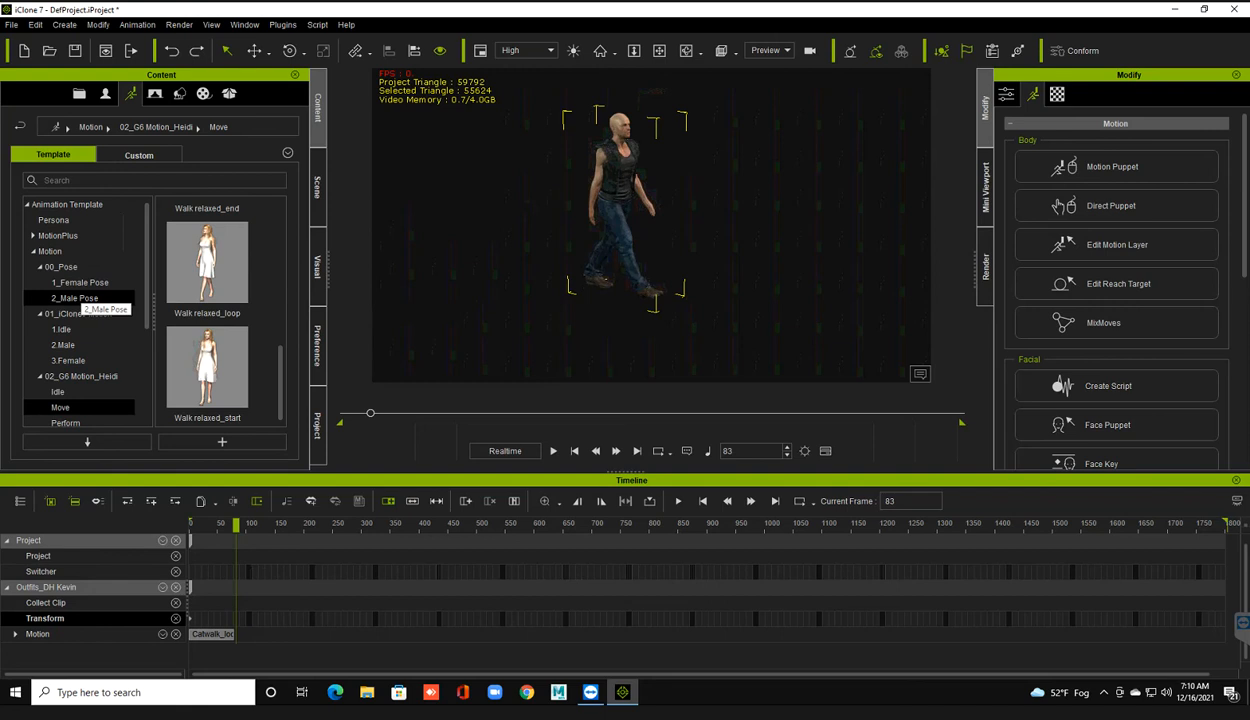
- Apply the Hold_Gun_Fast_Forward_Loop motion from the 01_iClone7 Motion 2.Male folder to the avatar at the first frame and play it
{"action": "left_click", "coordinate": [61, 329]}
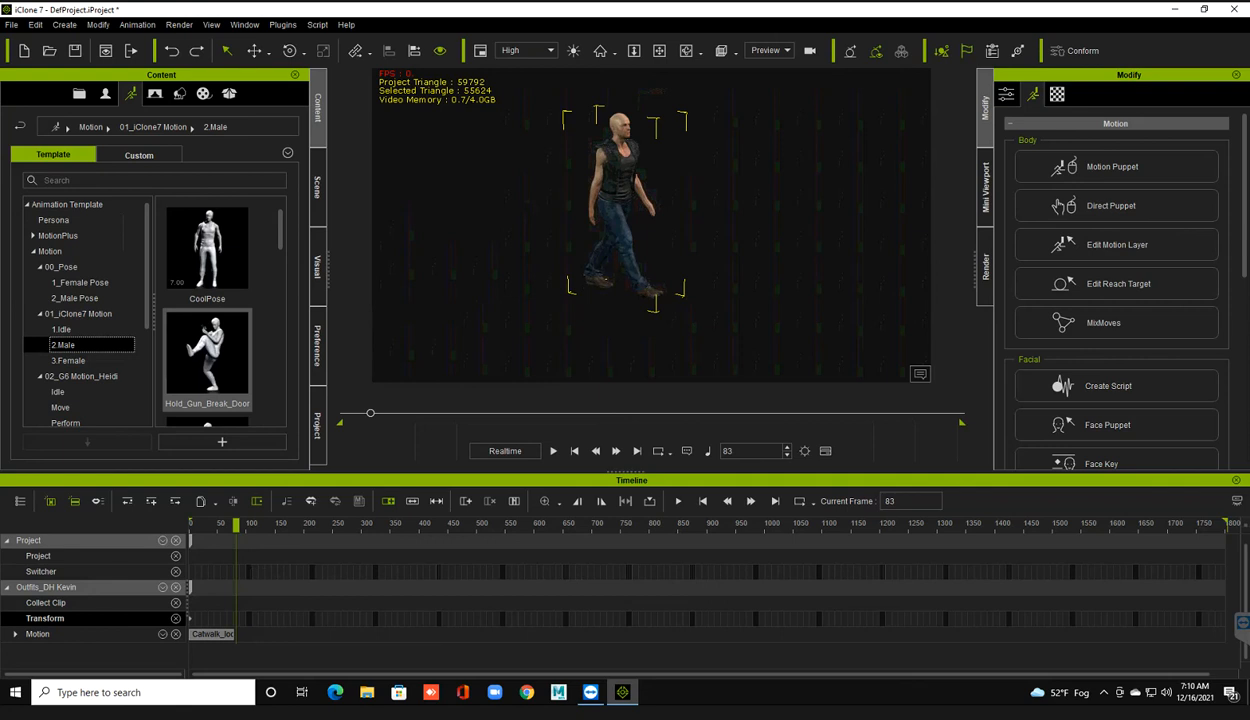
{"action": "scroll", "coordinate": [207, 310], "scroll_direction": "down", "scroll_amount": 3}
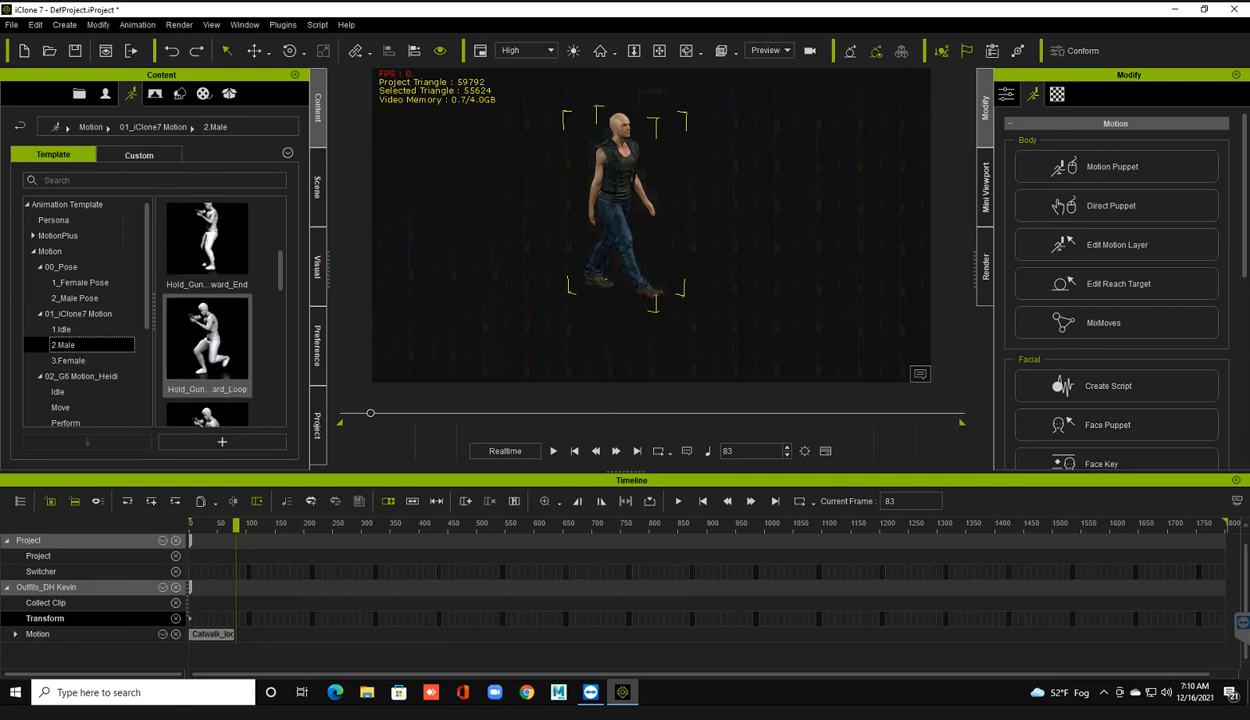
{"action": "left_click", "coordinate": [342, 413]}
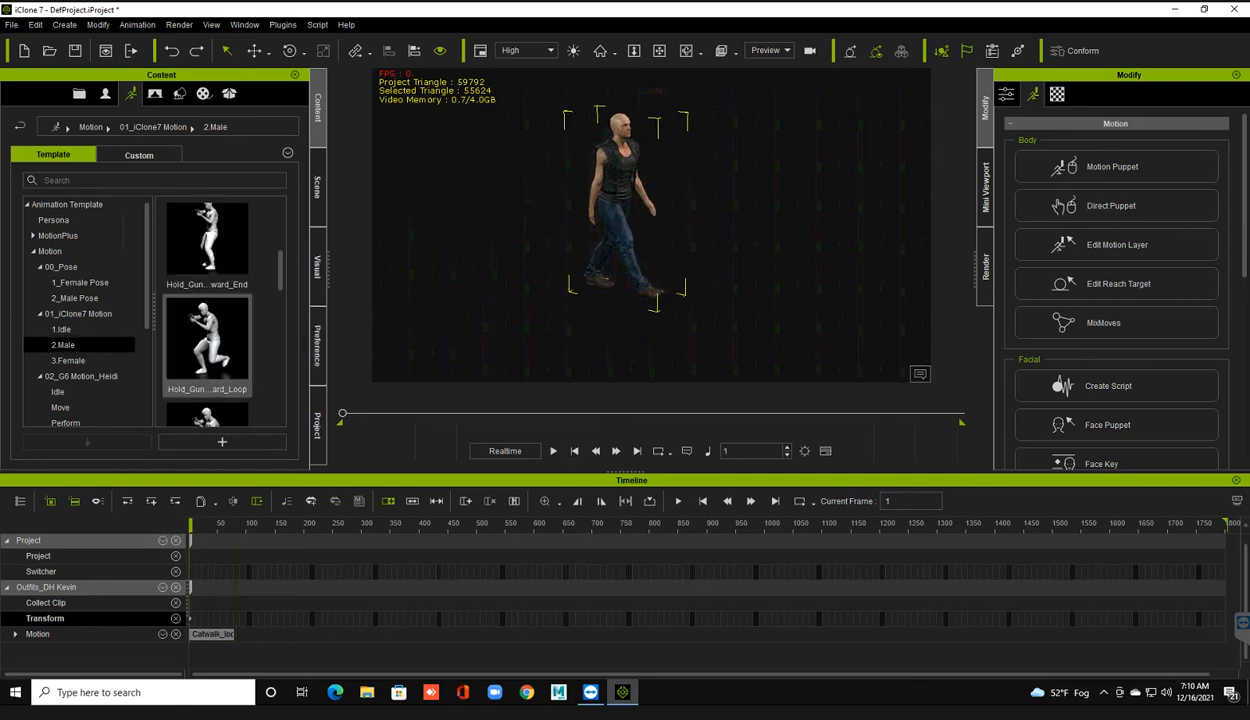
{"action": "mouse_move", "coordinate": [208, 342]}
{"action": "left_click_drag", "start_coordinate": [208, 342], "coordinate": [610, 192]}
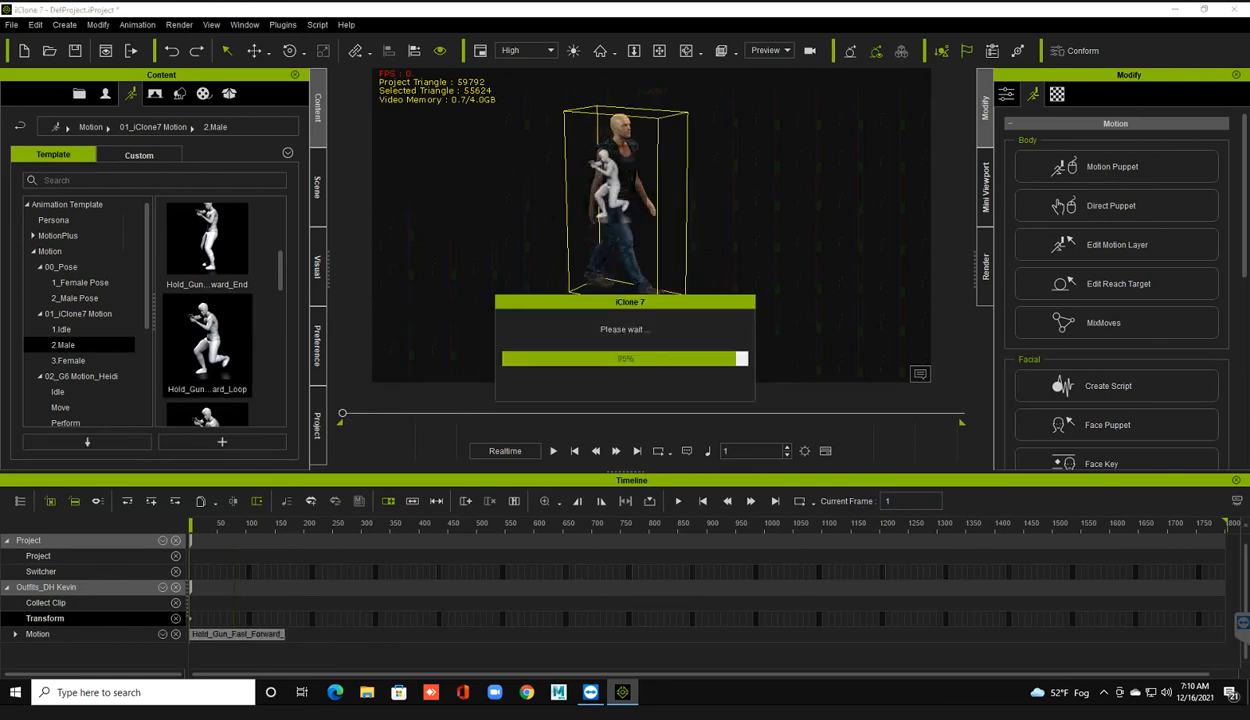
{"action": "key", "text": "space"}
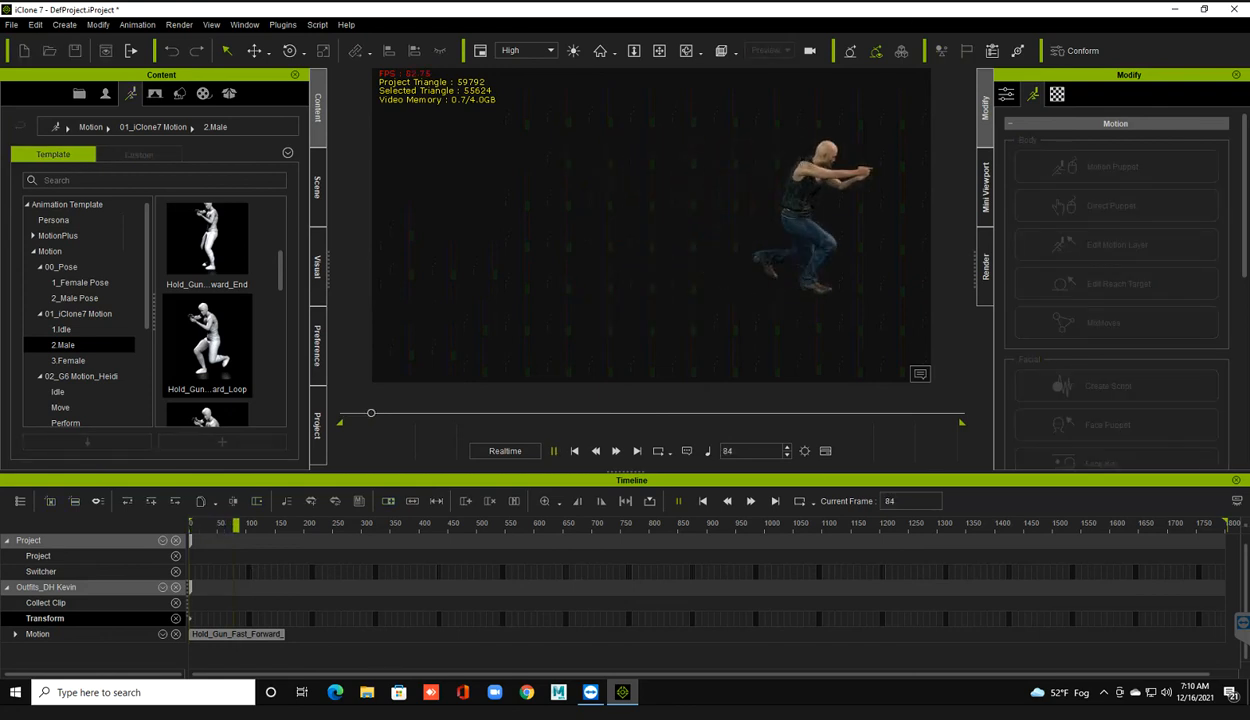
{"action": "key", "text": "space"}
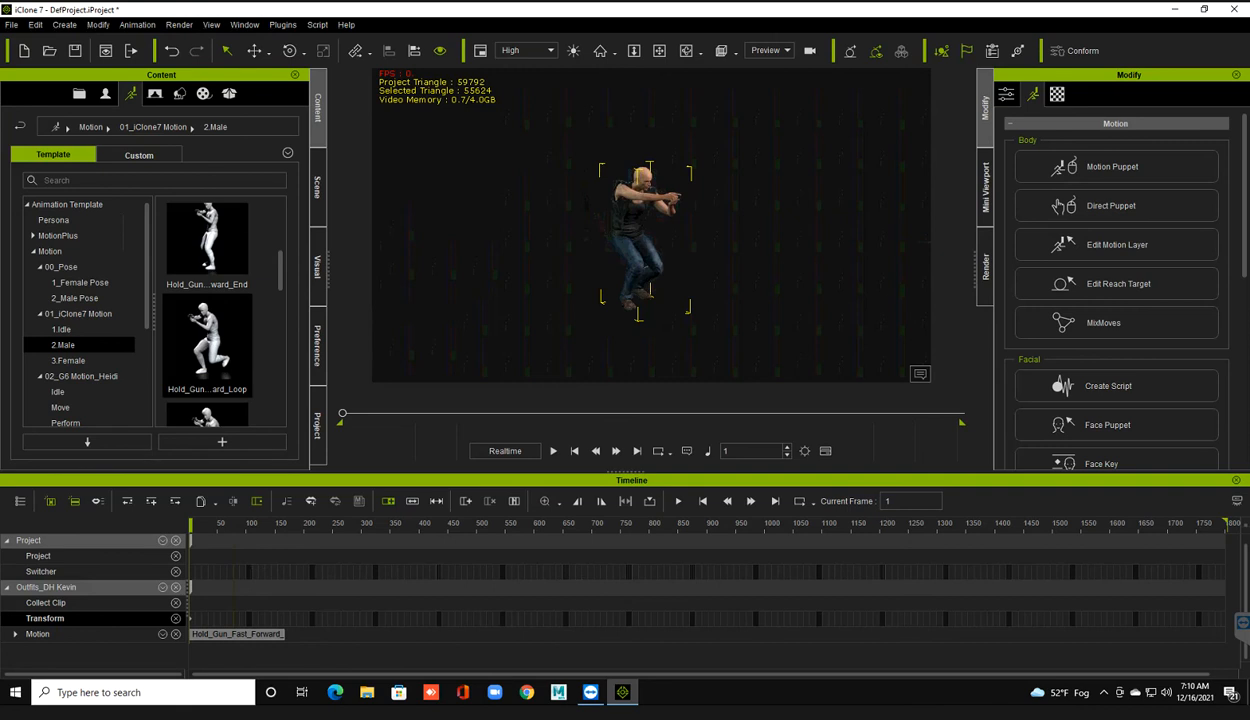
- Add the Butte terrain from the Height Map_Large set templates to the scene
{"action": "left_click", "coordinate": [179, 93]}
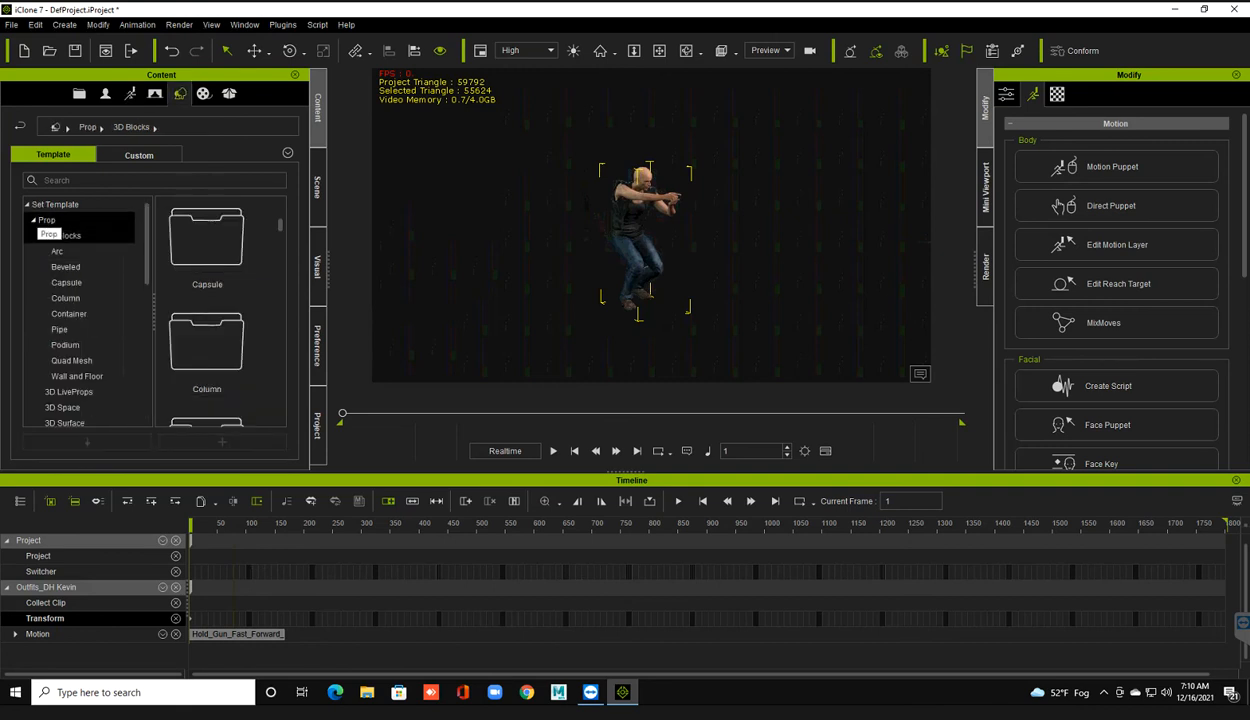
{"action": "left_click", "coordinate": [33, 220]}
{"action": "left_click", "coordinate": [51, 283]}
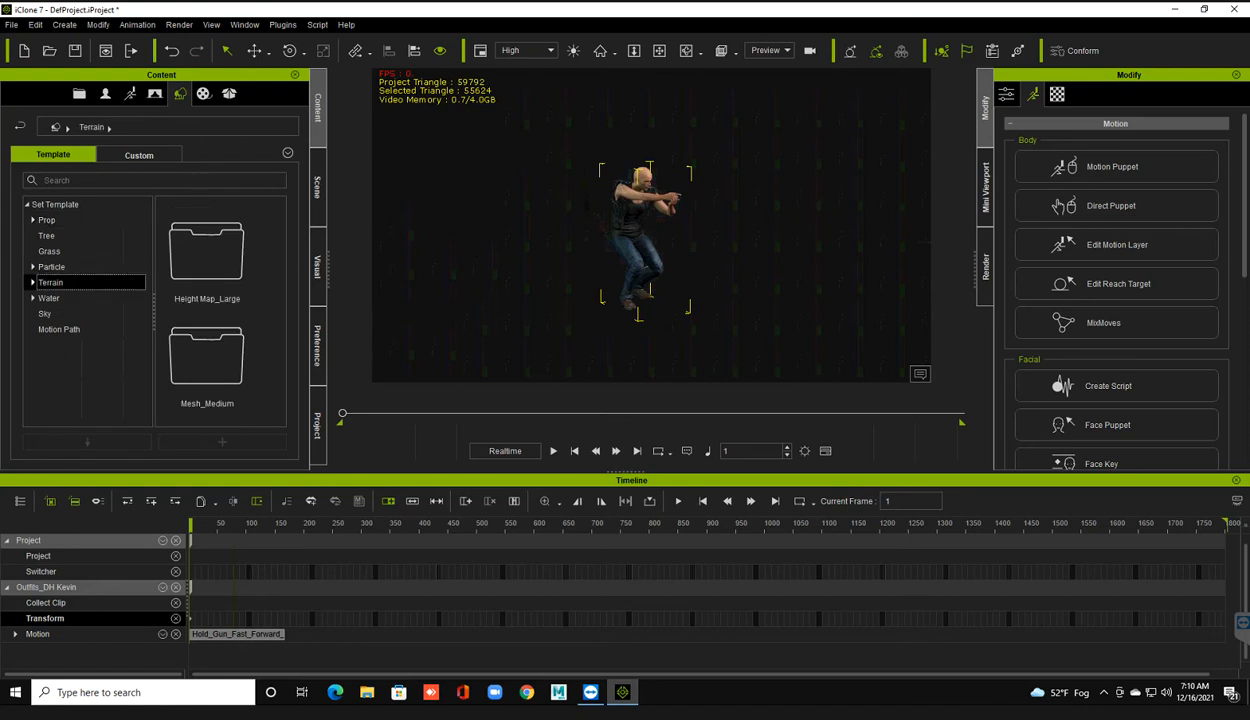
{"action": "left_click", "coordinate": [33, 283]}
{"action": "left_click", "coordinate": [77, 298]}
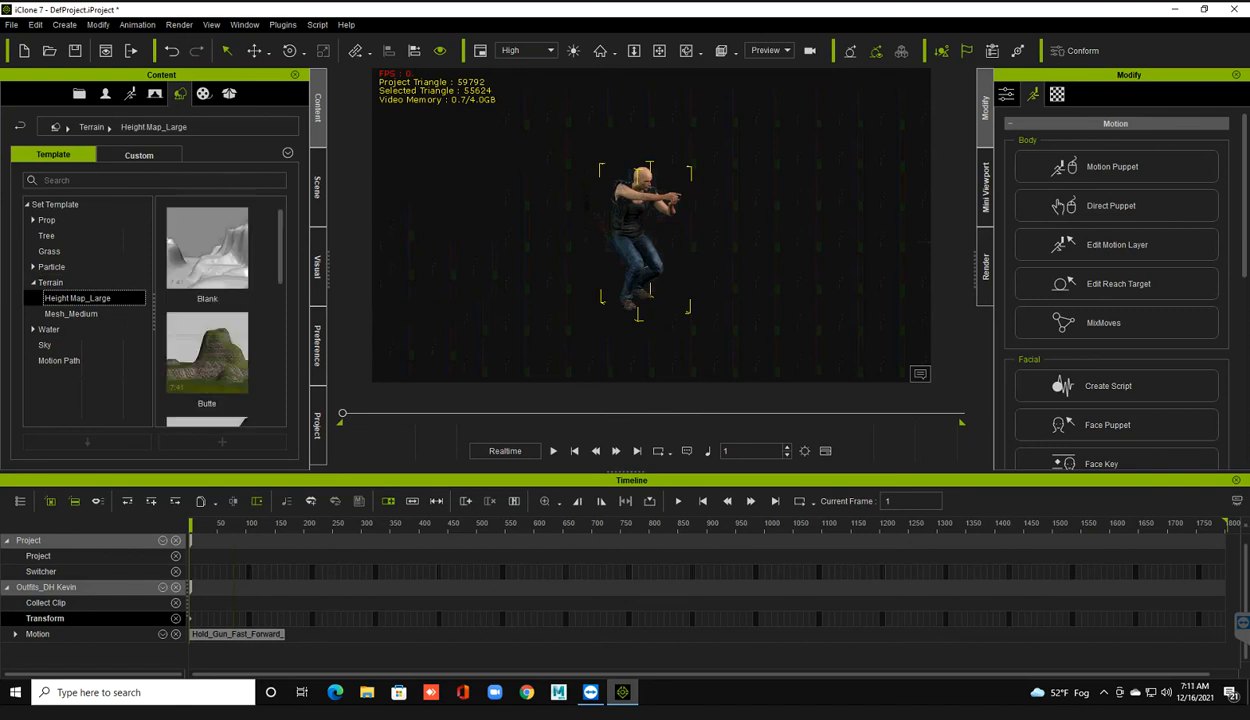
{"action": "double_click", "coordinate": [207, 354]}
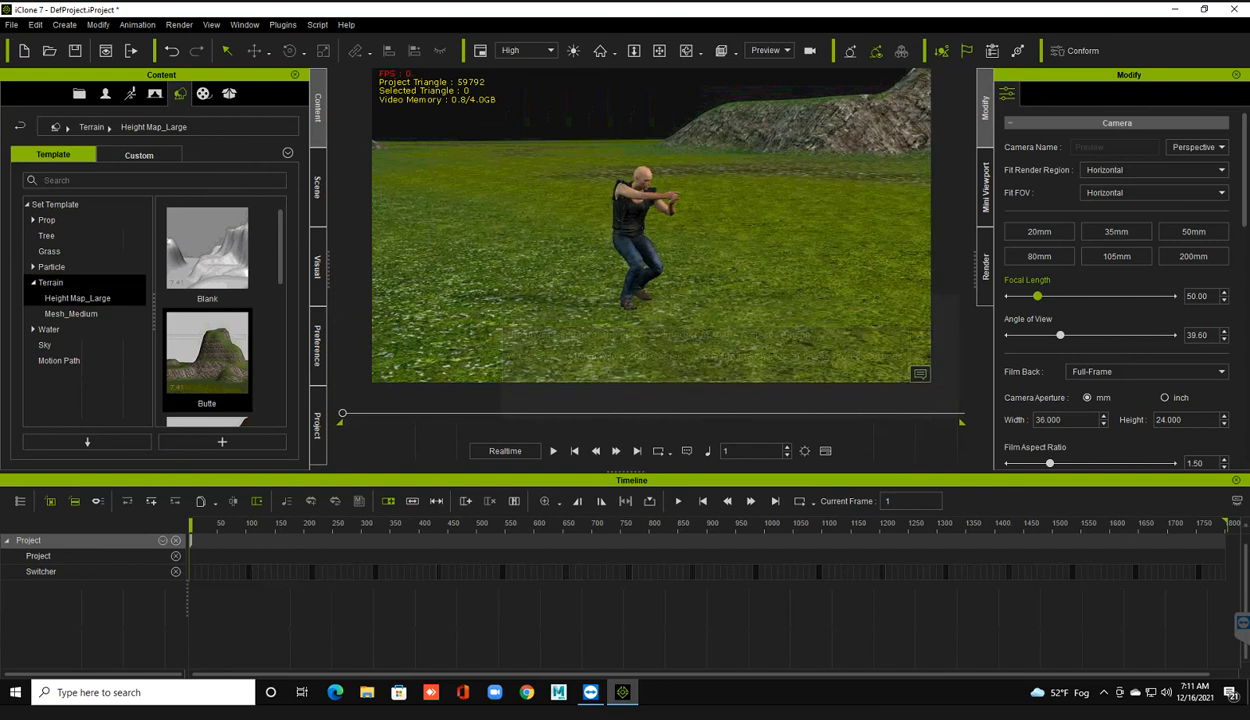
- Add the Clear Day 00 sky to the scene, play the animation, and return to the first frame
{"action": "left_click", "coordinate": [45, 345]}
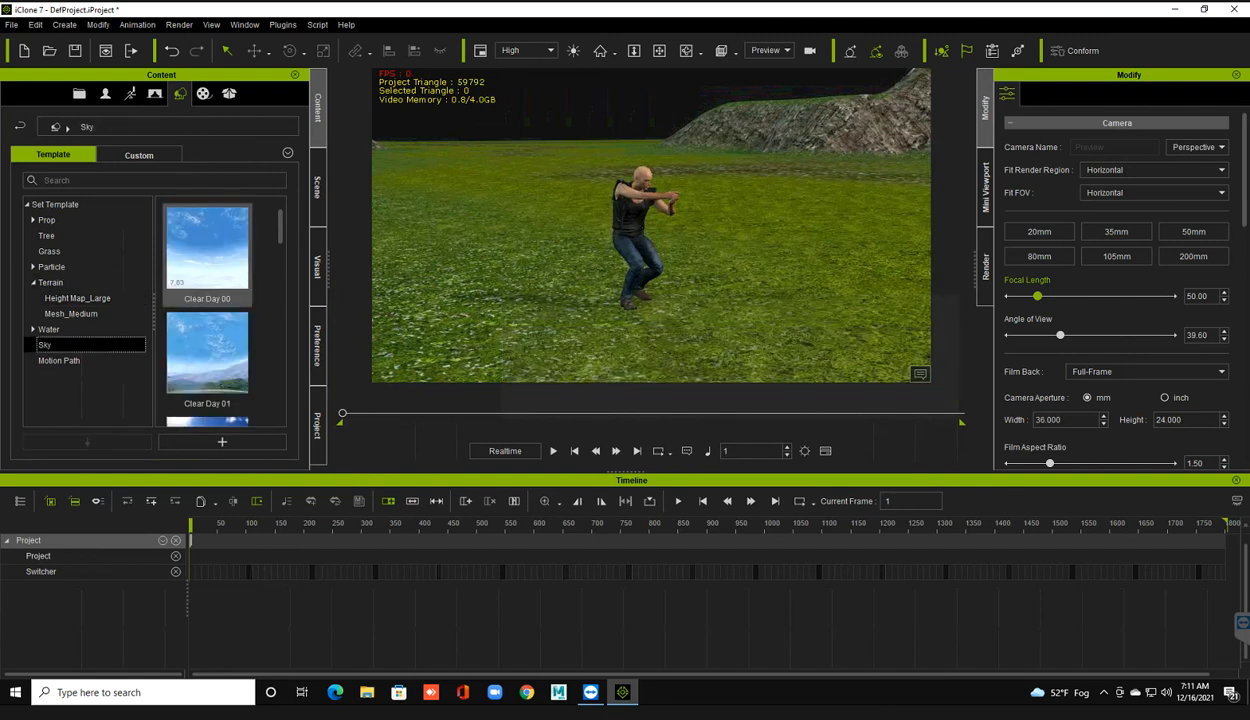
{"action": "double_click", "coordinate": [207, 250]}
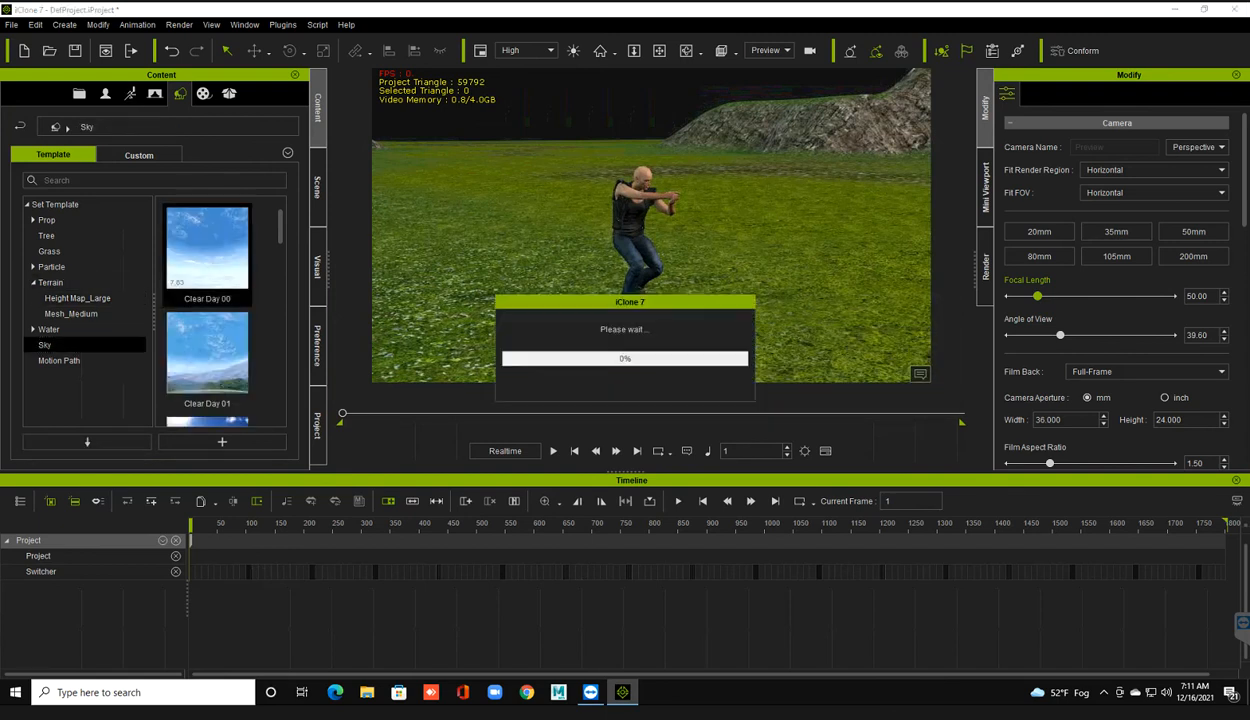
{"action": "right_click_drag", "start_coordinate": [651, 250], "coordinate": [738, 203]}
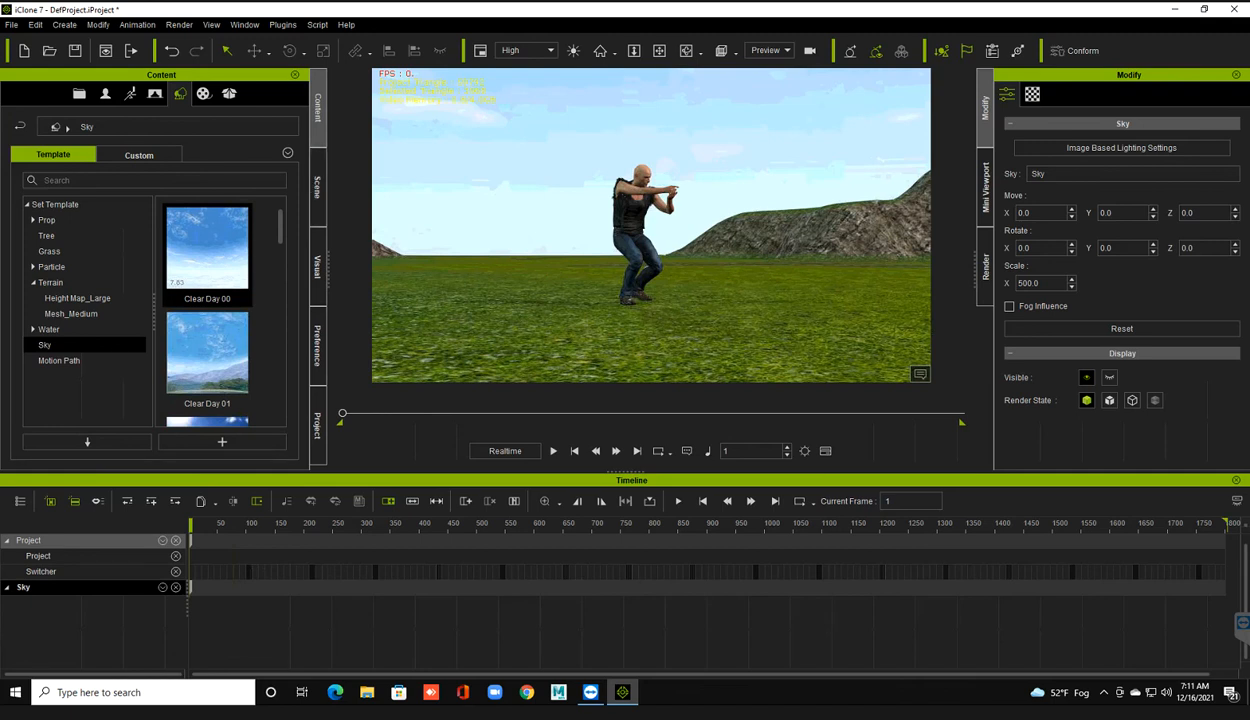
{"action": "key", "text": "space"}
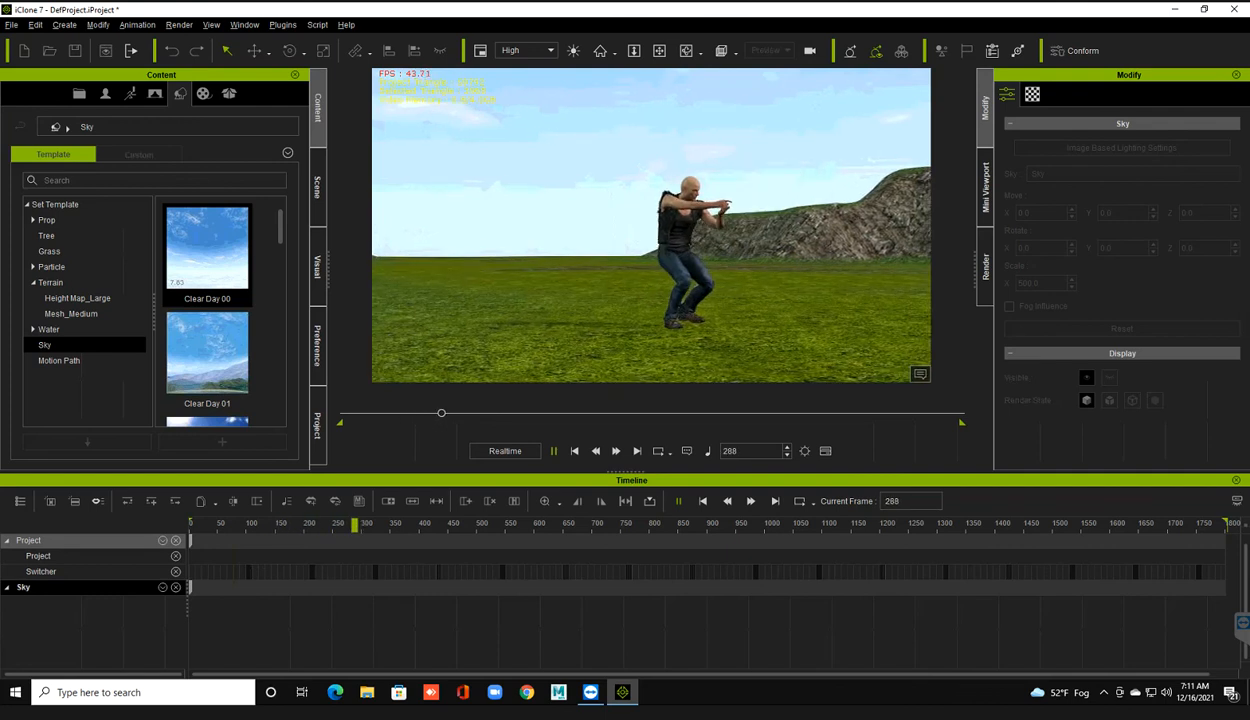
{"action": "left_click", "coordinate": [574, 451]}
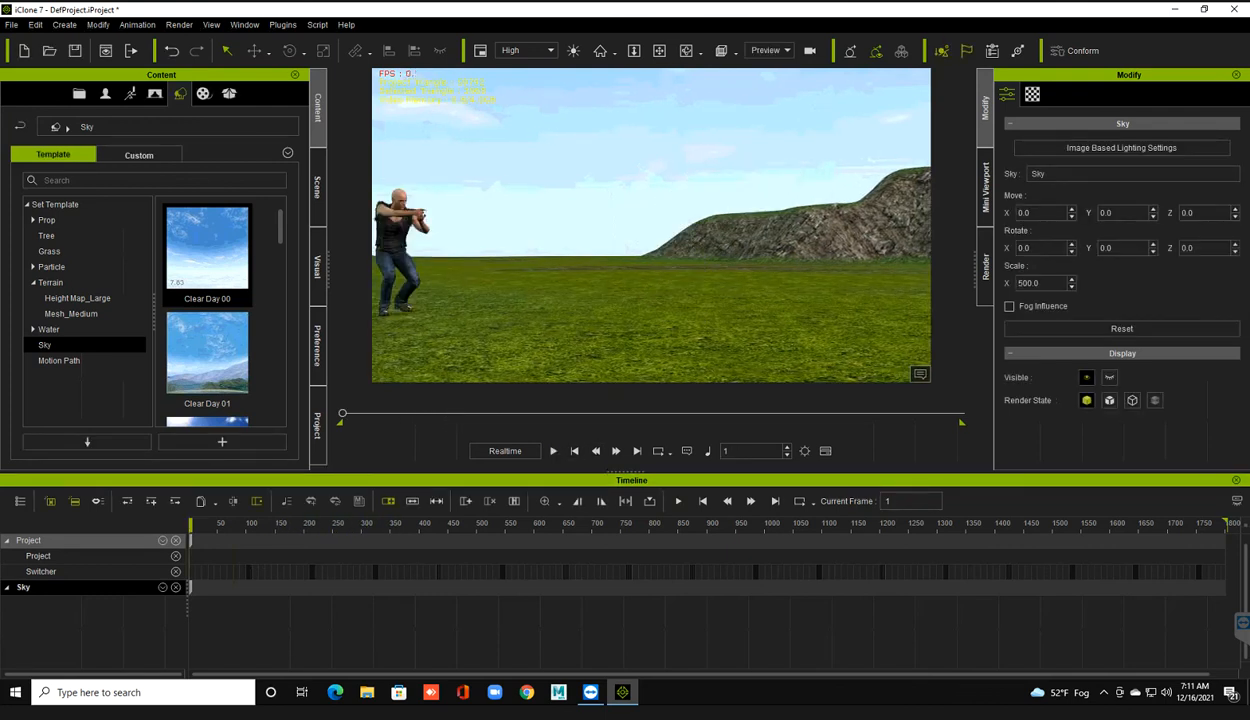
- Select the avatar, try looping its Hold_Gun_Fast_Forward_Loop clip out to about frame 990, preview it, and undo the extension
{"action": "key", "text": "Escape"}
{"action": "left_click", "coordinate": [397, 243]}
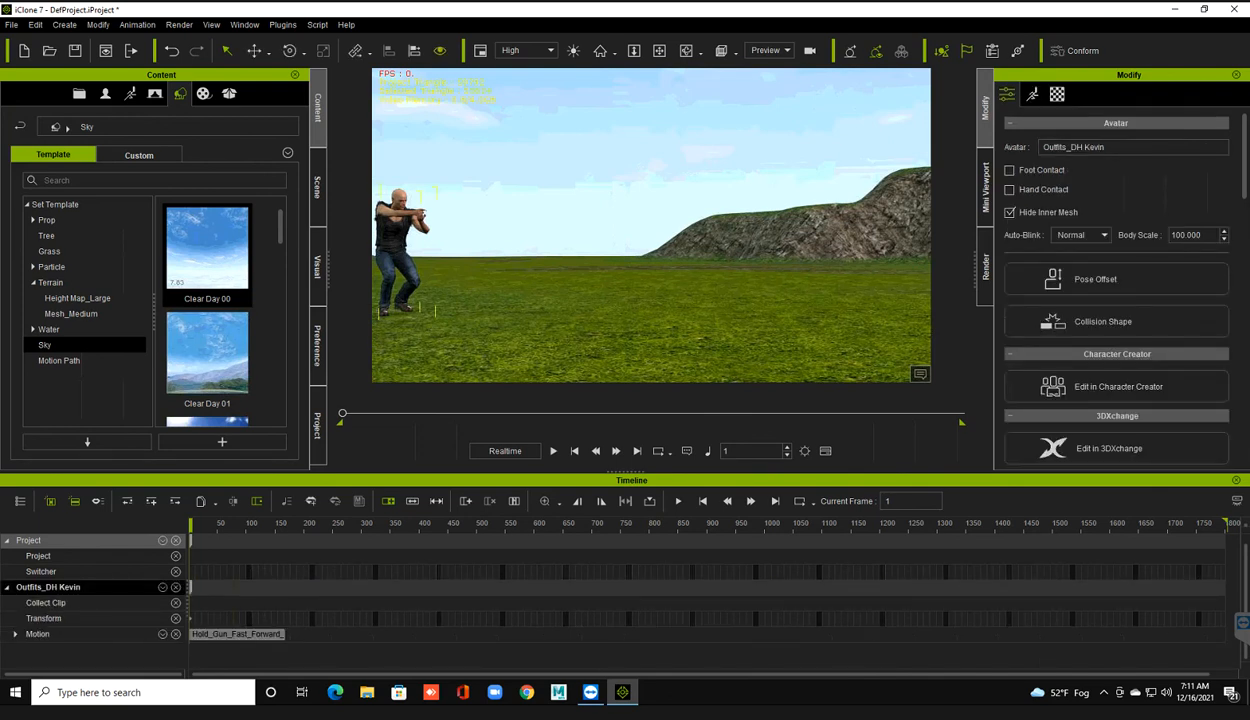
{"action": "left_click_drag", "start_coordinate": [284, 634], "coordinate": [759, 634]}
{"action": "left_click", "coordinate": [742, 525]}
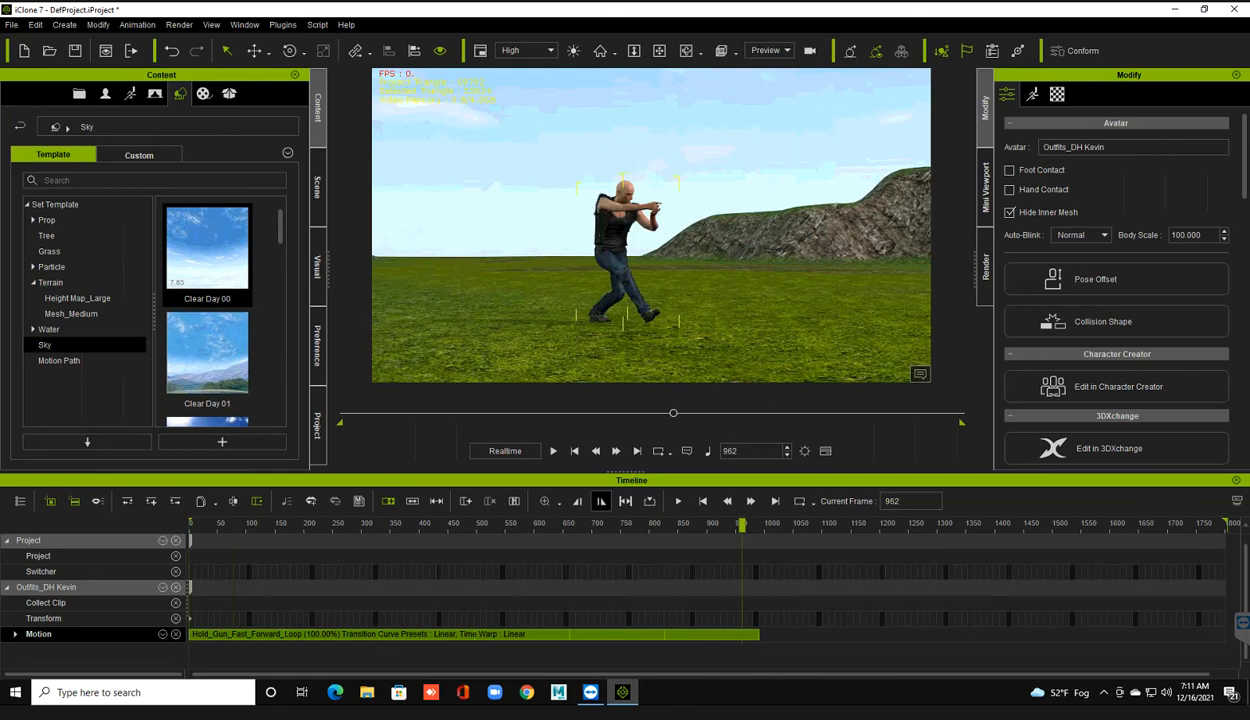
{"action": "left_click", "coordinate": [703, 501]}
{"action": "key", "text": "space"}
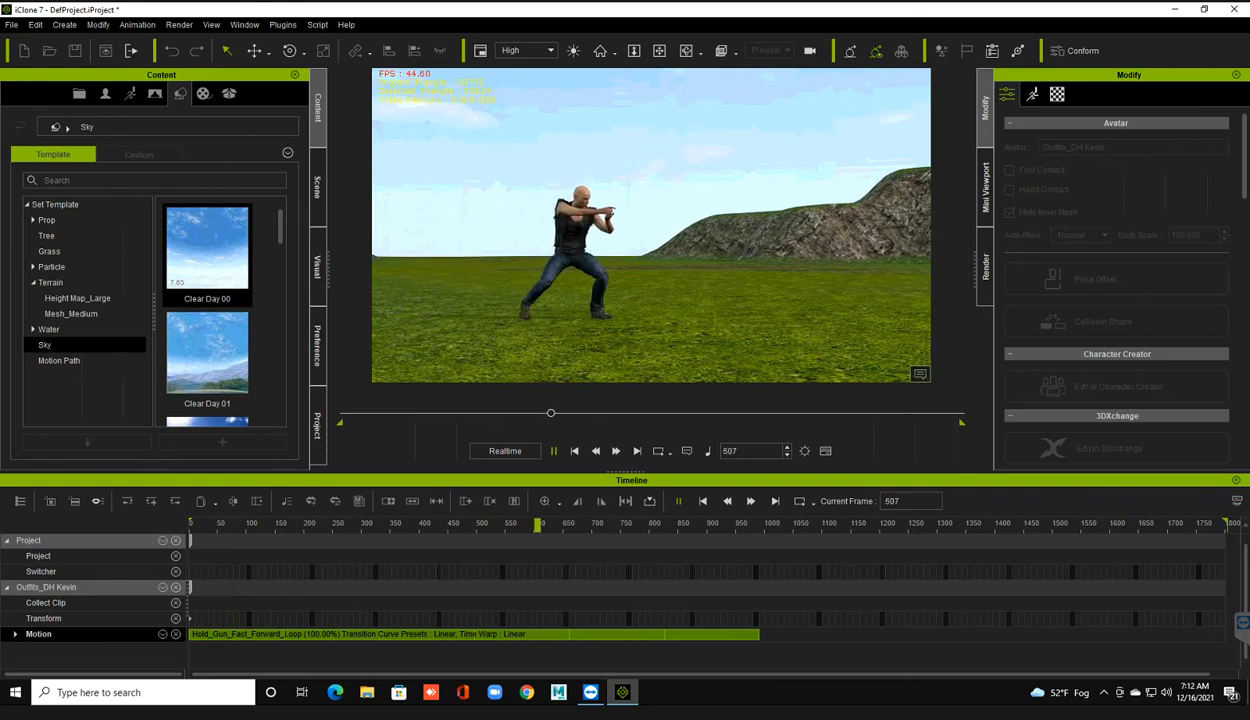
{"action": "left_click", "coordinate": [574, 451]}
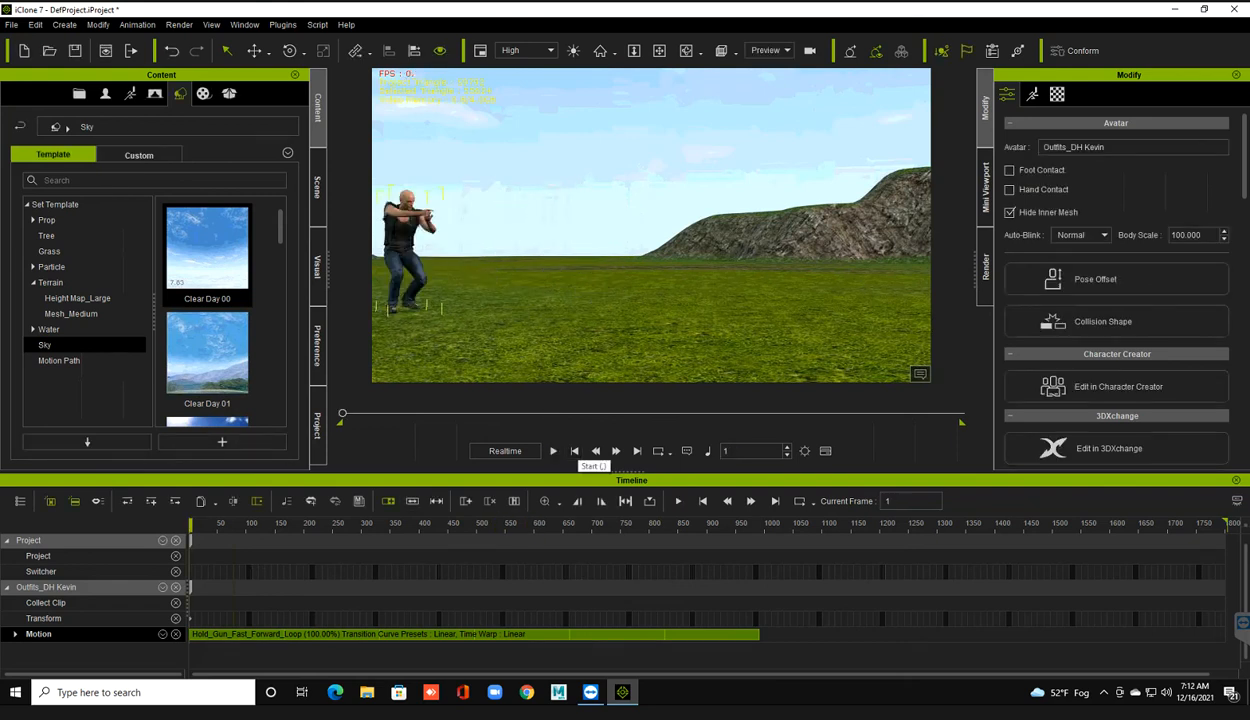
{"action": "key", "text": "ctrl+z"}
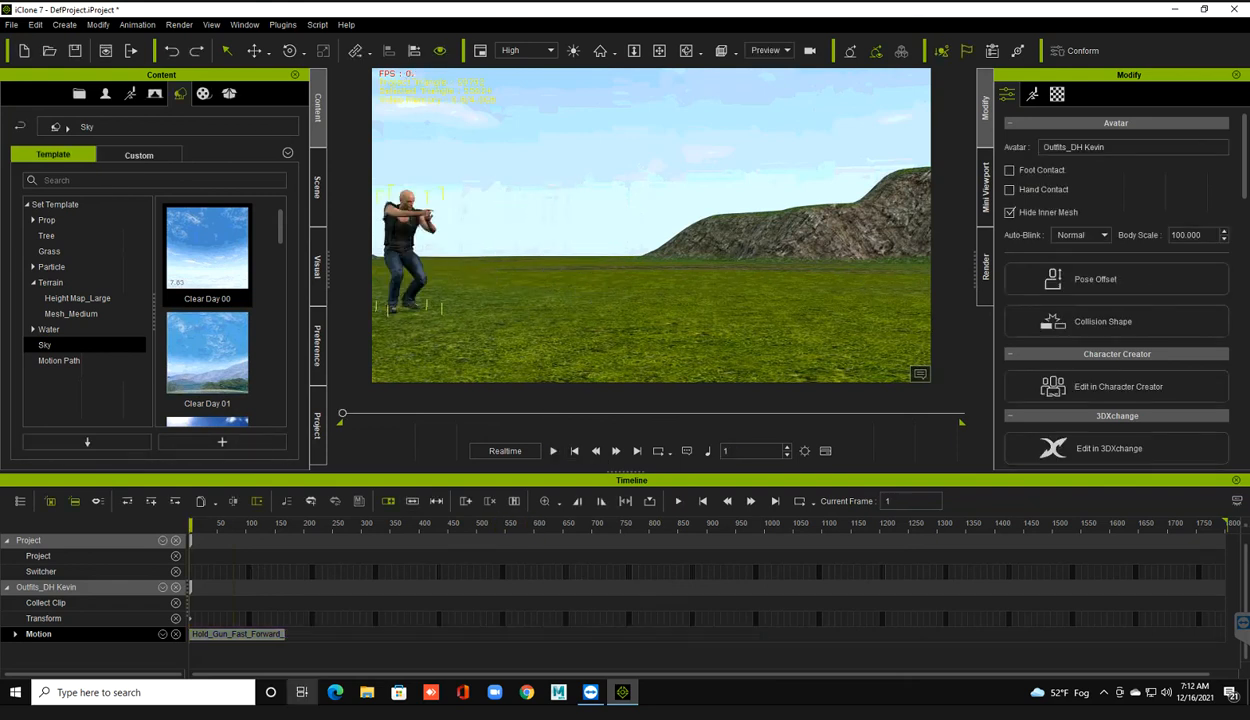
- Expand the avatar's Motion track and loop its Hold_Gun_Fast_Forward_Loop clip out to about frame 546
{"action": "left_click", "coordinate": [278, 619]}
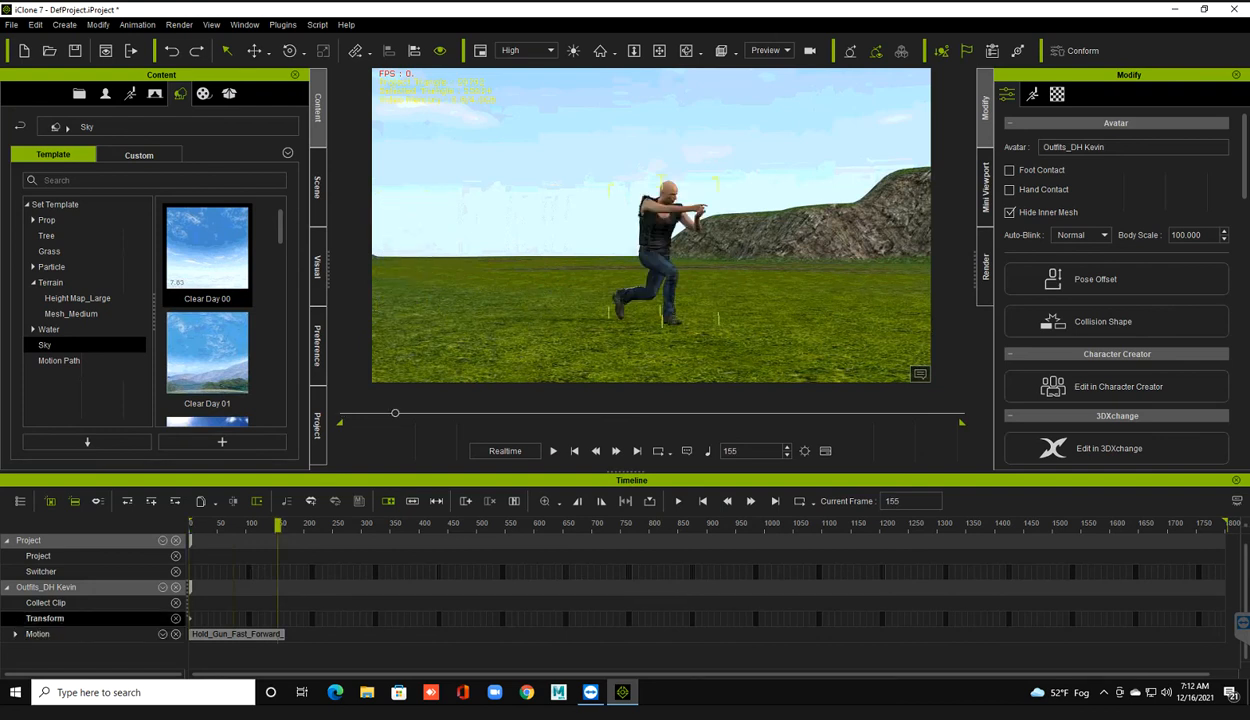
{"action": "left_click_drag", "start_coordinate": [278, 587], "coordinate": [193, 587]}
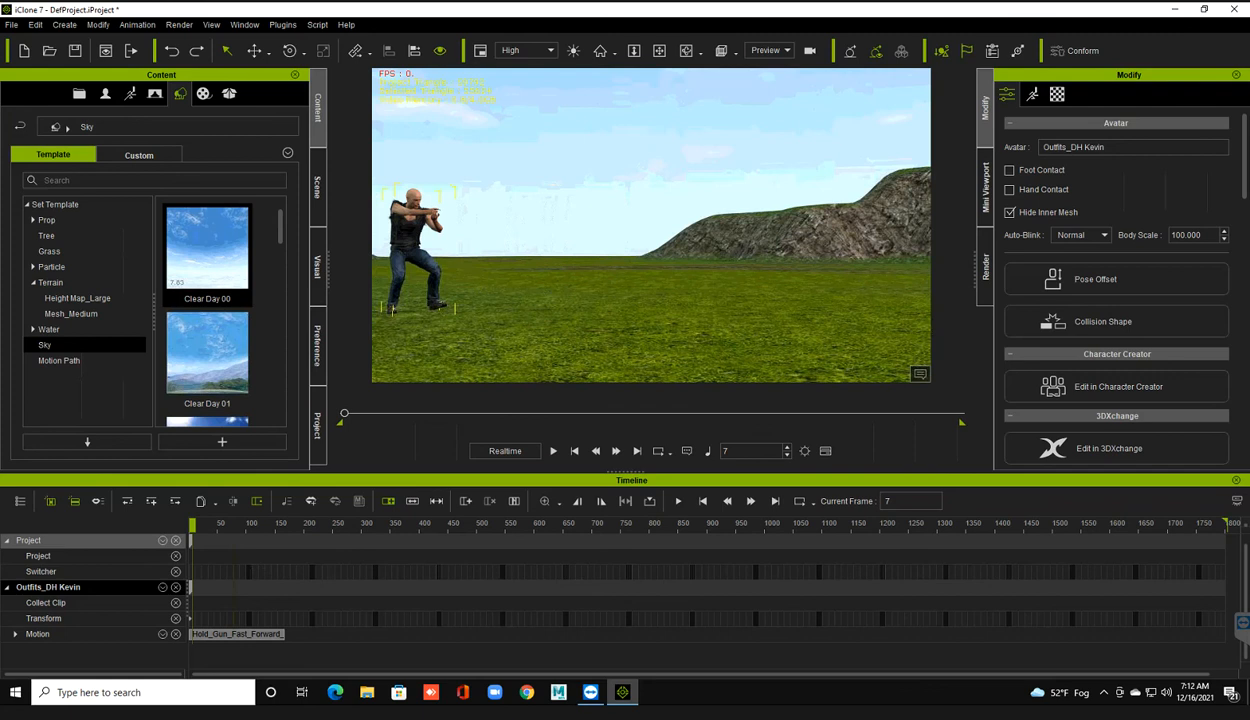
{"action": "left_click", "coordinate": [190, 587]}
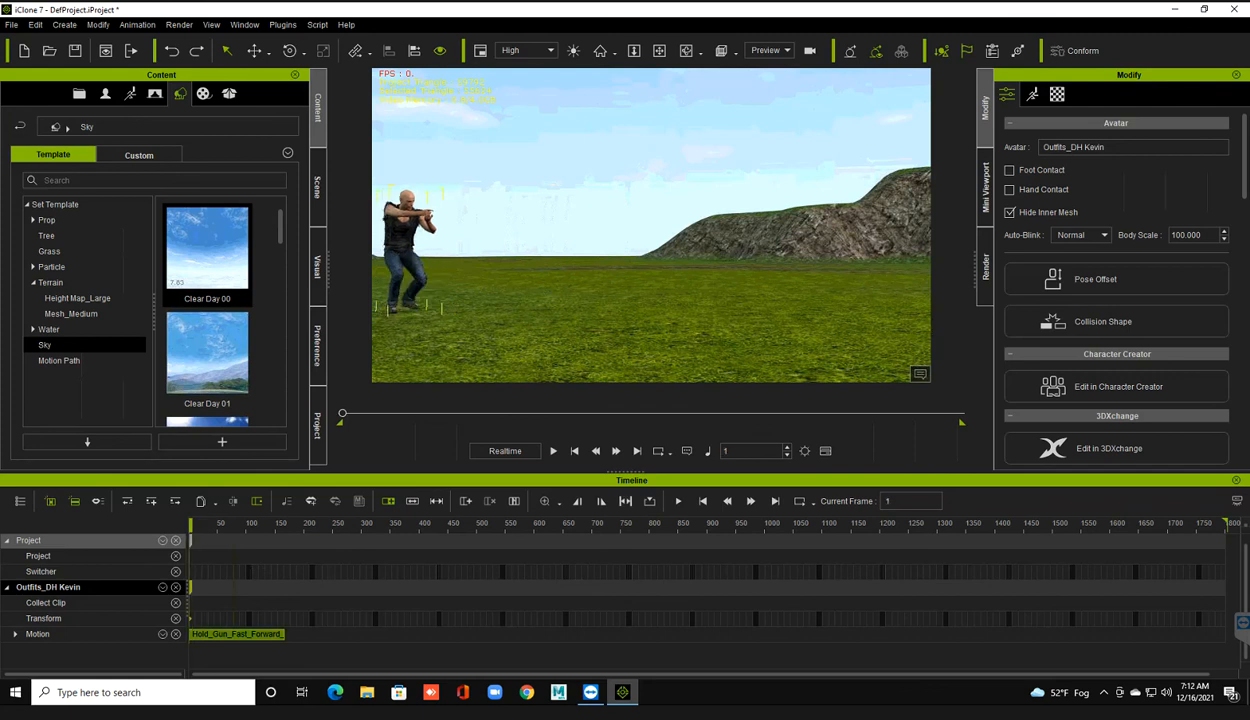
{"action": "left_click", "coordinate": [284, 619]}
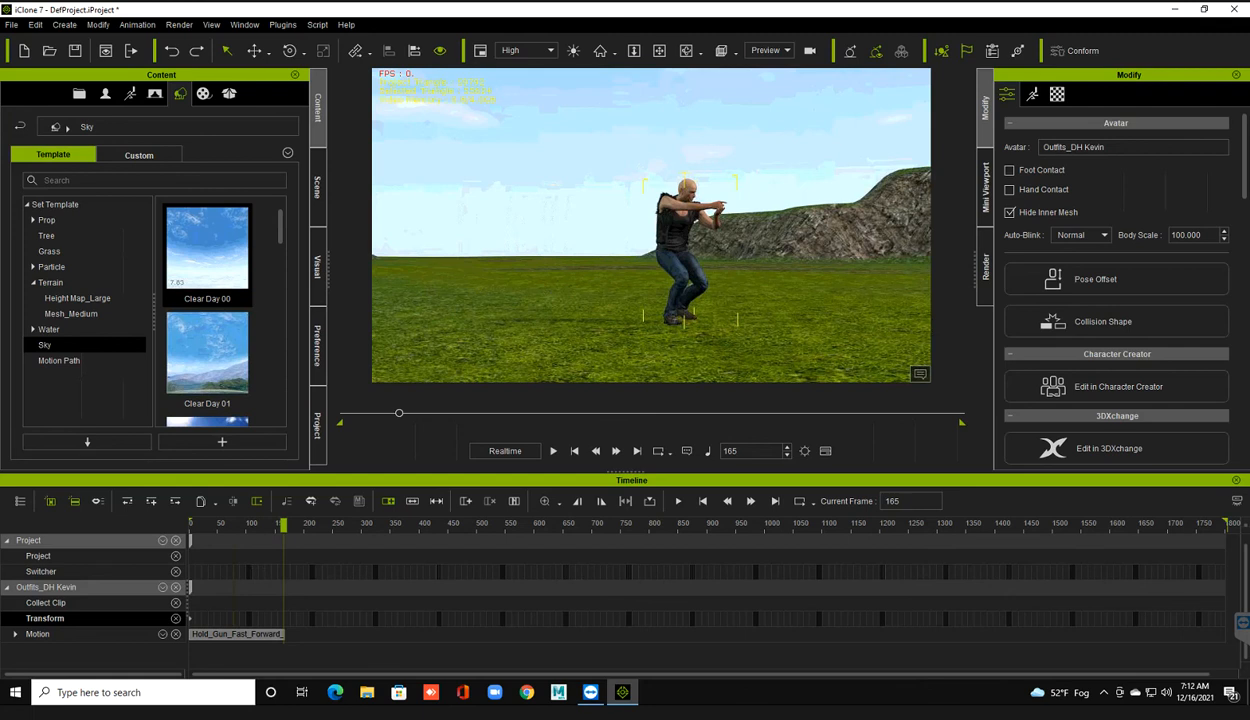
{"action": "left_click", "coordinate": [15, 634]}
{"action": "scroll", "coordinate": [15, 634], "scroll_direction": "down", "scroll_amount": 1}
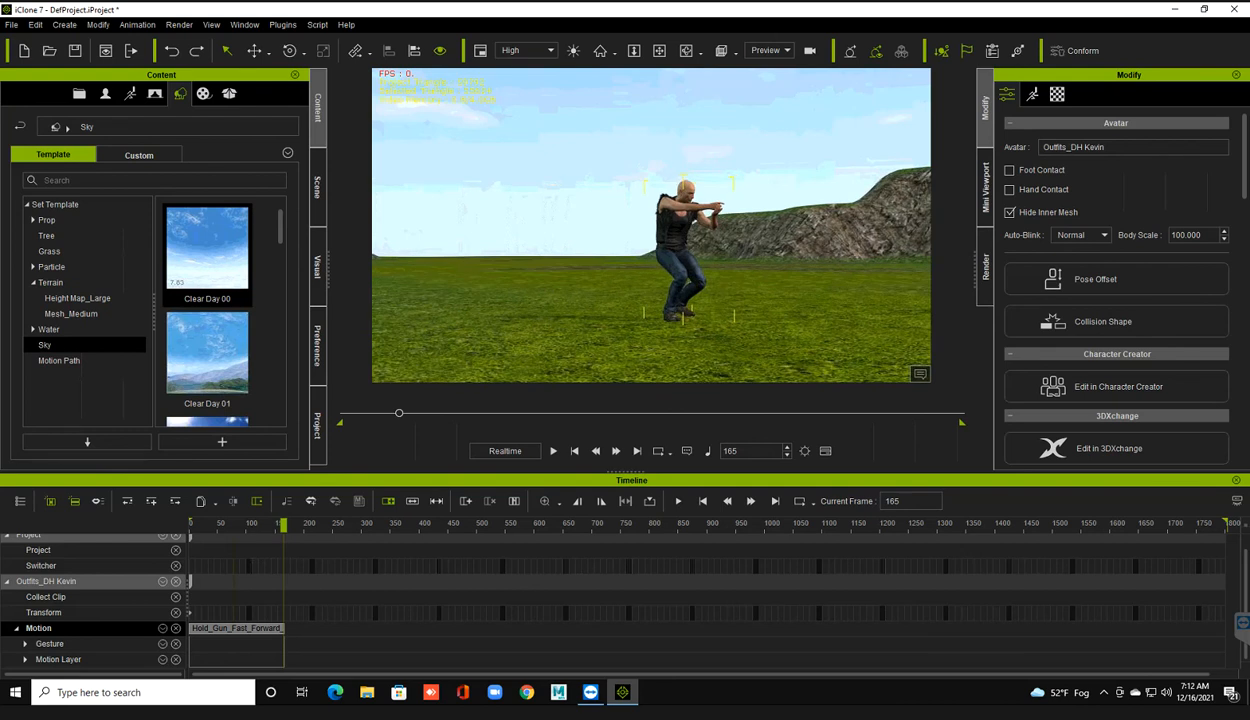
{"action": "right_click_drag", "start_coordinate": [650, 225], "coordinate": [702, 240]}
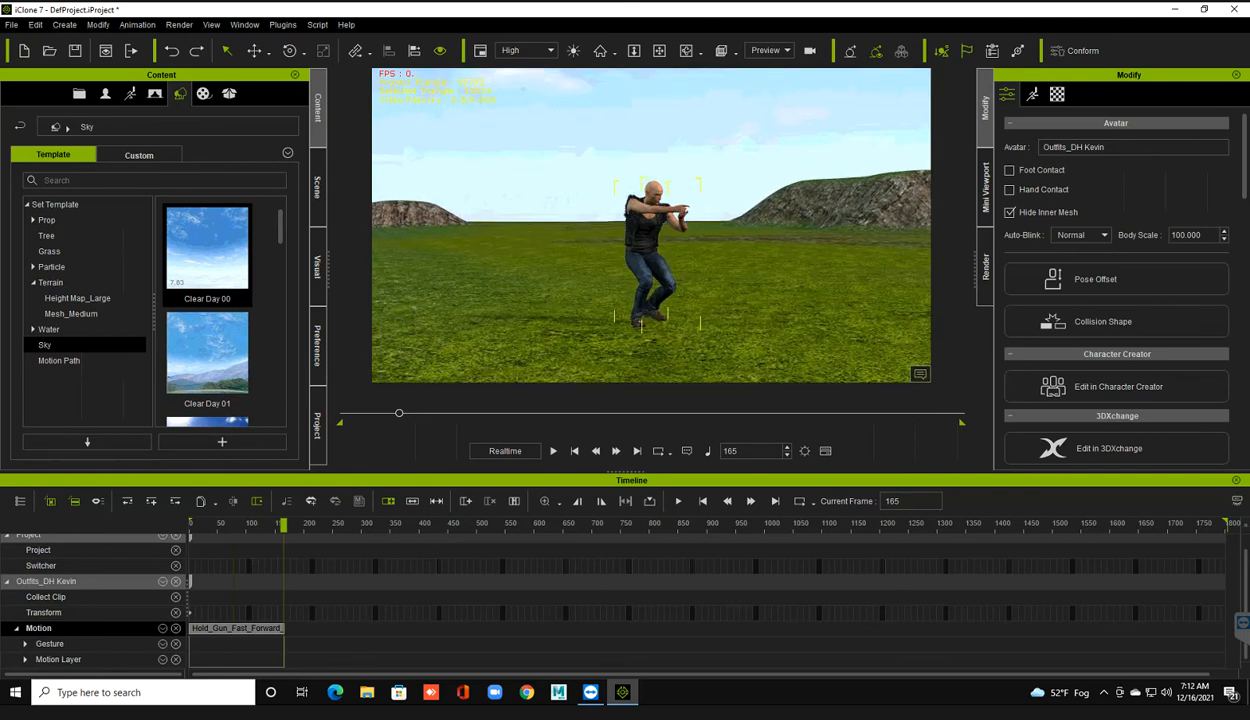
{"action": "left_click", "coordinate": [262, 629]}
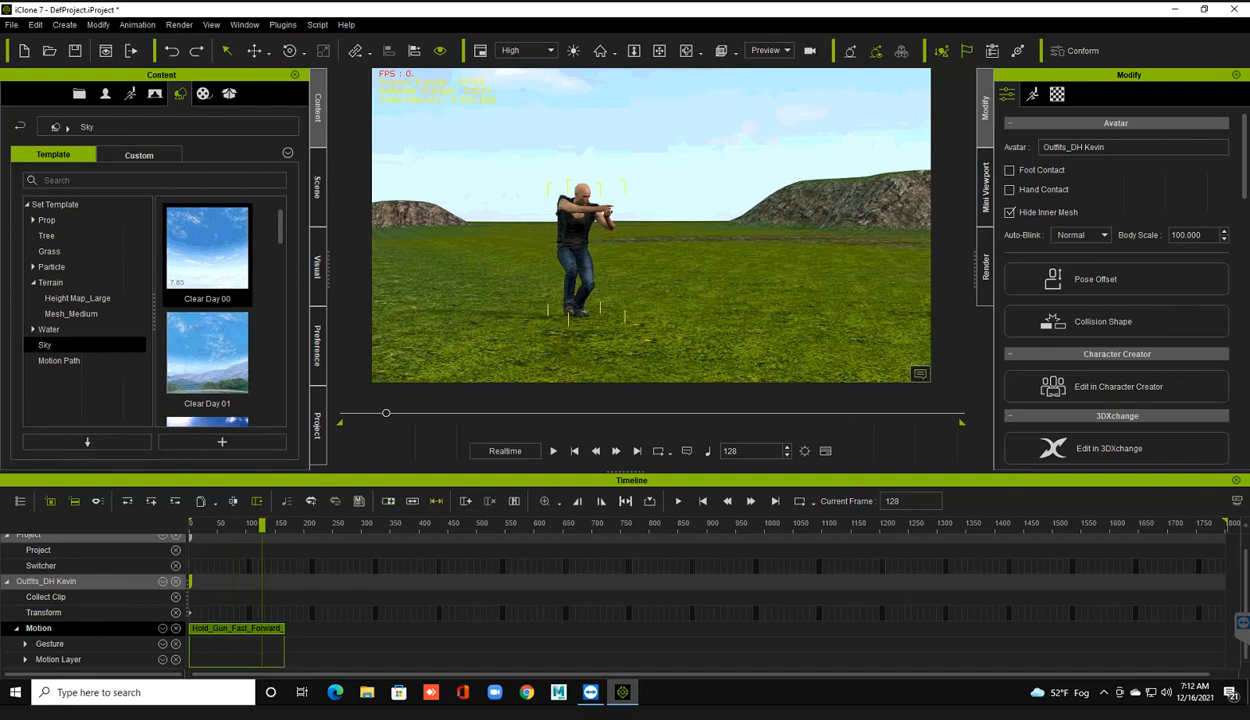
{"action": "left_click_drag", "start_coordinate": [284, 629], "coordinate": [502, 629]}
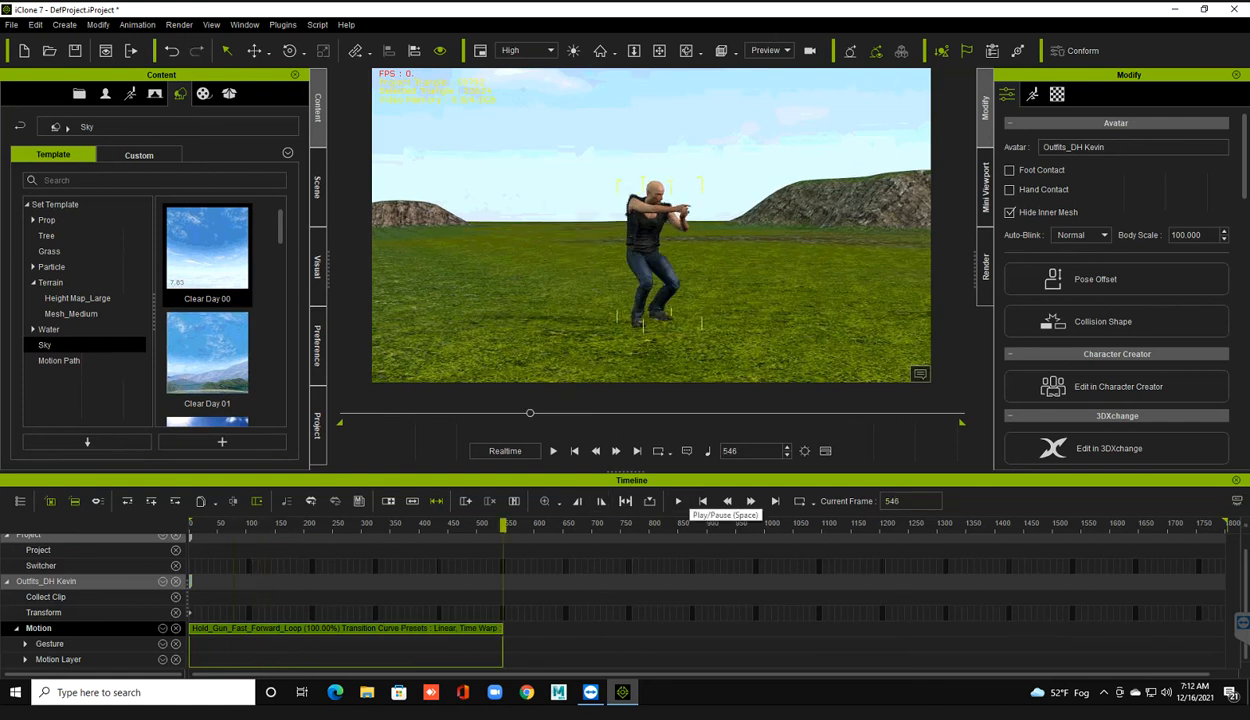
- Try cutting the extended Hold_Gun_Fast_Forward_Loop clip from the Motion track, and undo the removal while keeping the extension
{"action": "left_click", "coordinate": [410, 566]}
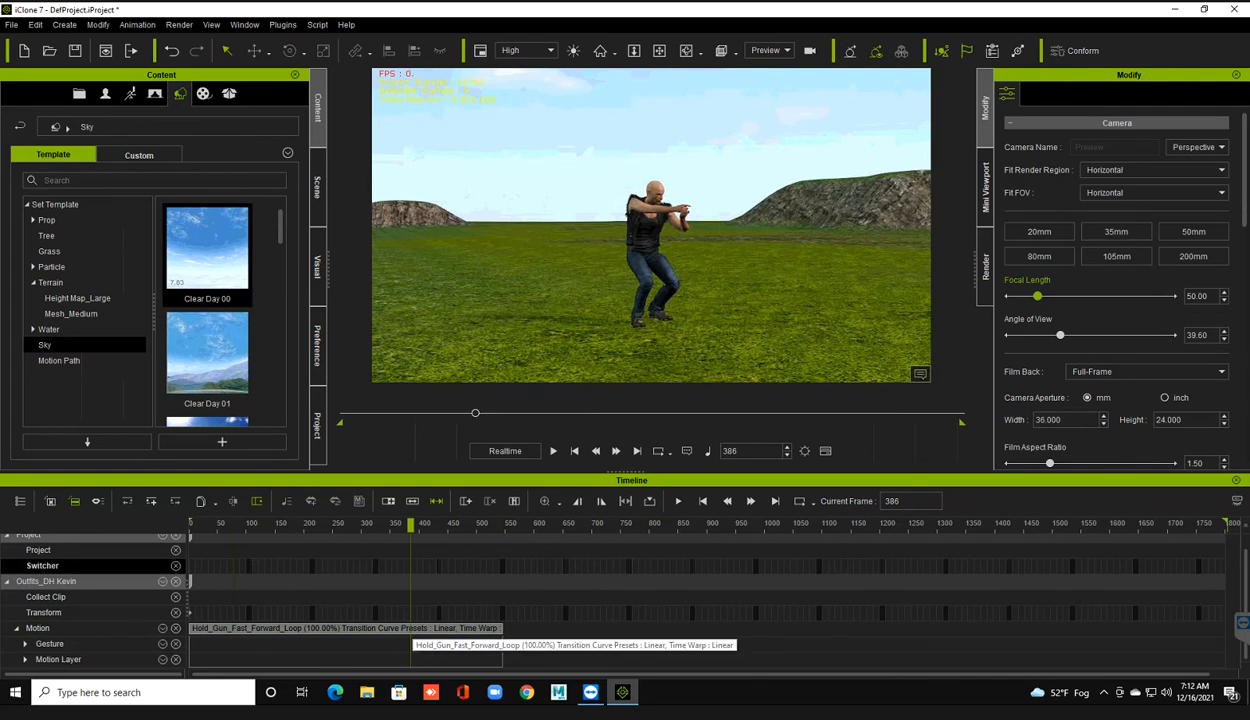
{"action": "right_click", "coordinate": [410, 629]}
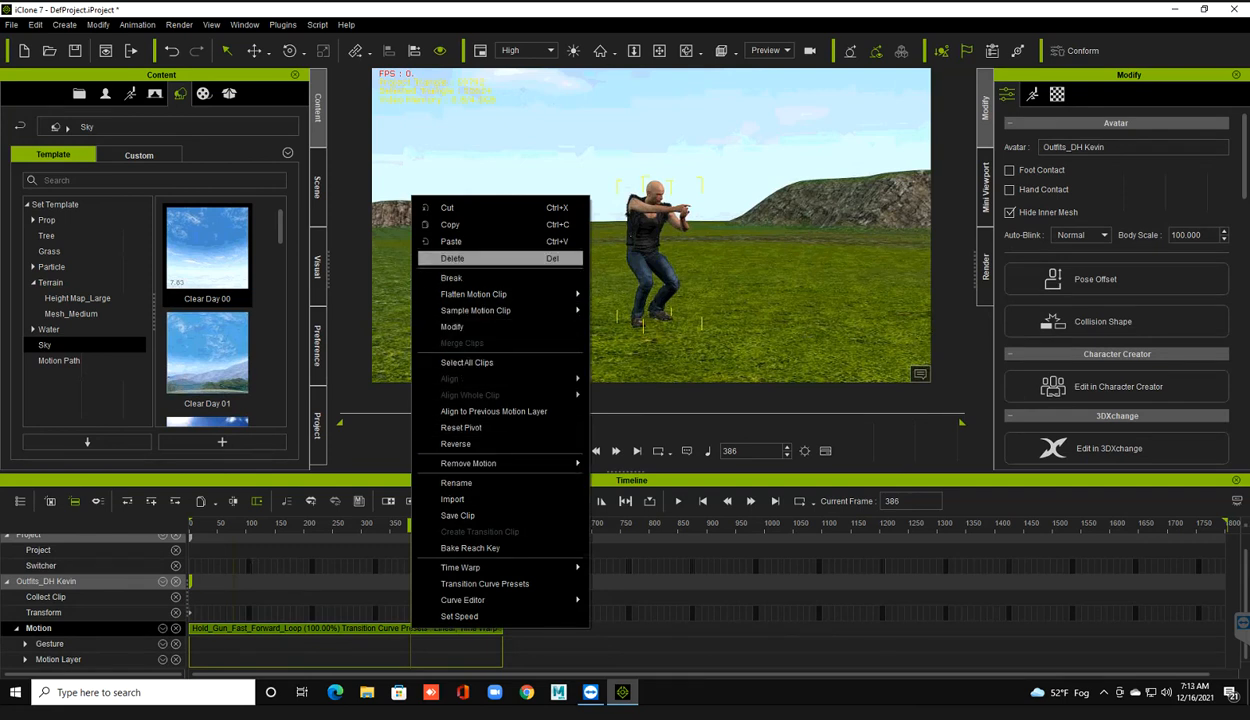
{"action": "left_click", "coordinate": [450, 207]}
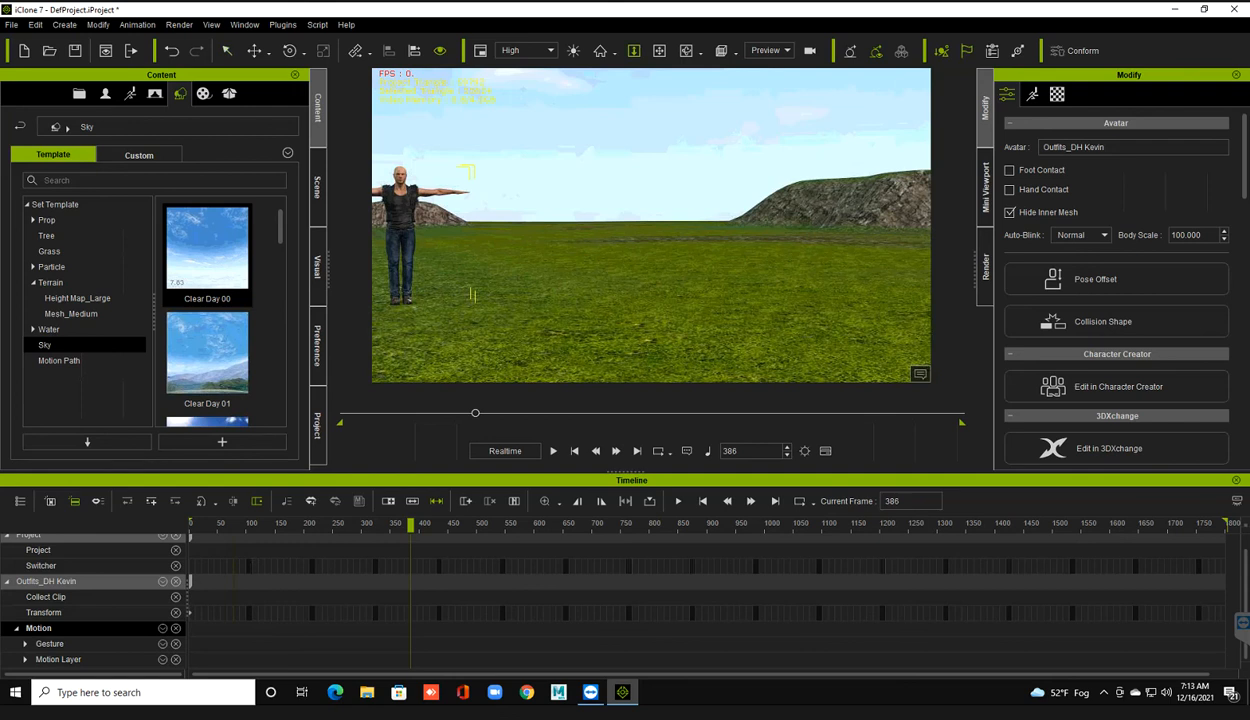
{"action": "key", "text": "ctrl+z"}
{"action": "key", "text": "ctrl+z"}
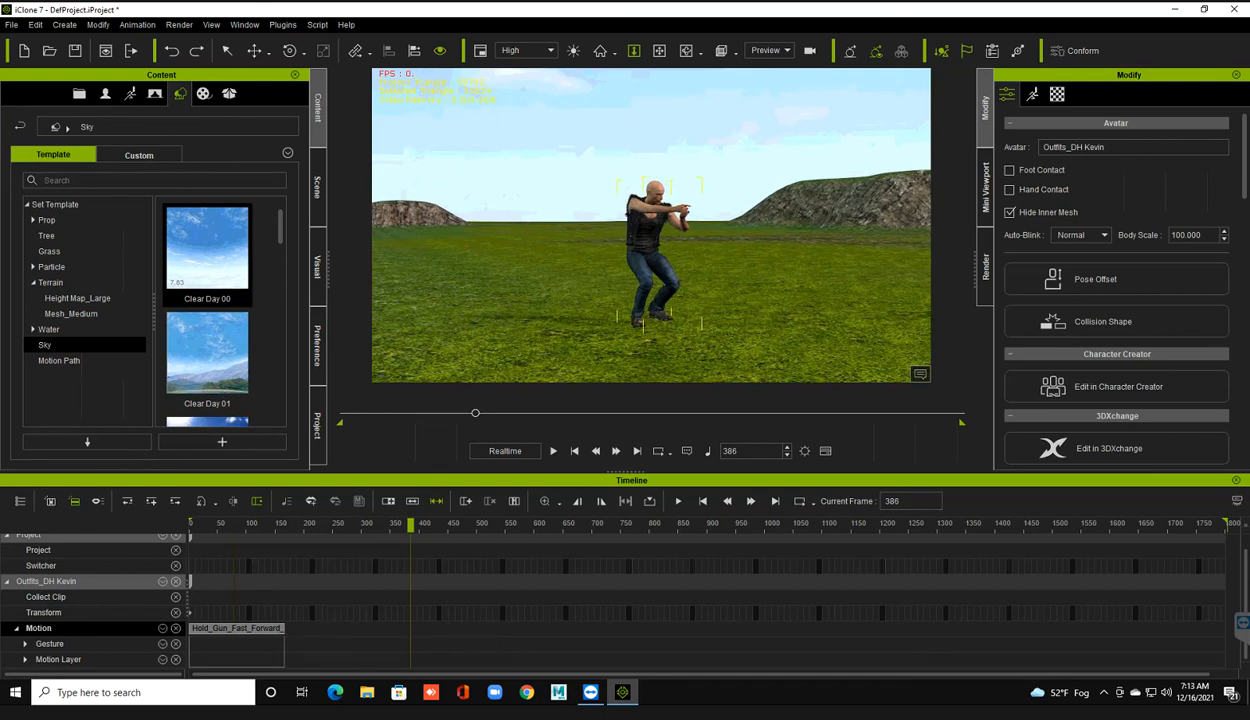
{"action": "key", "text": "y"}
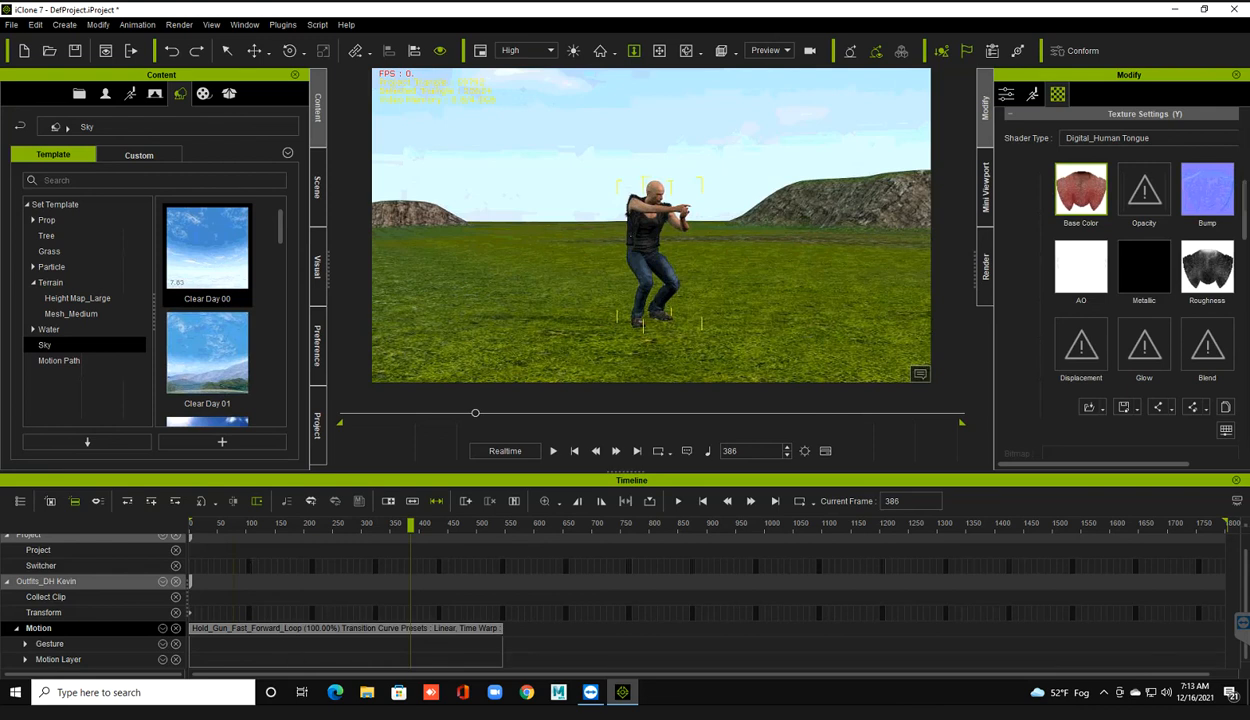
- Break the extended motion clip at frame 386 and move the second piece to start at about frame 530
{"action": "left_click", "coordinate": [345, 629]}
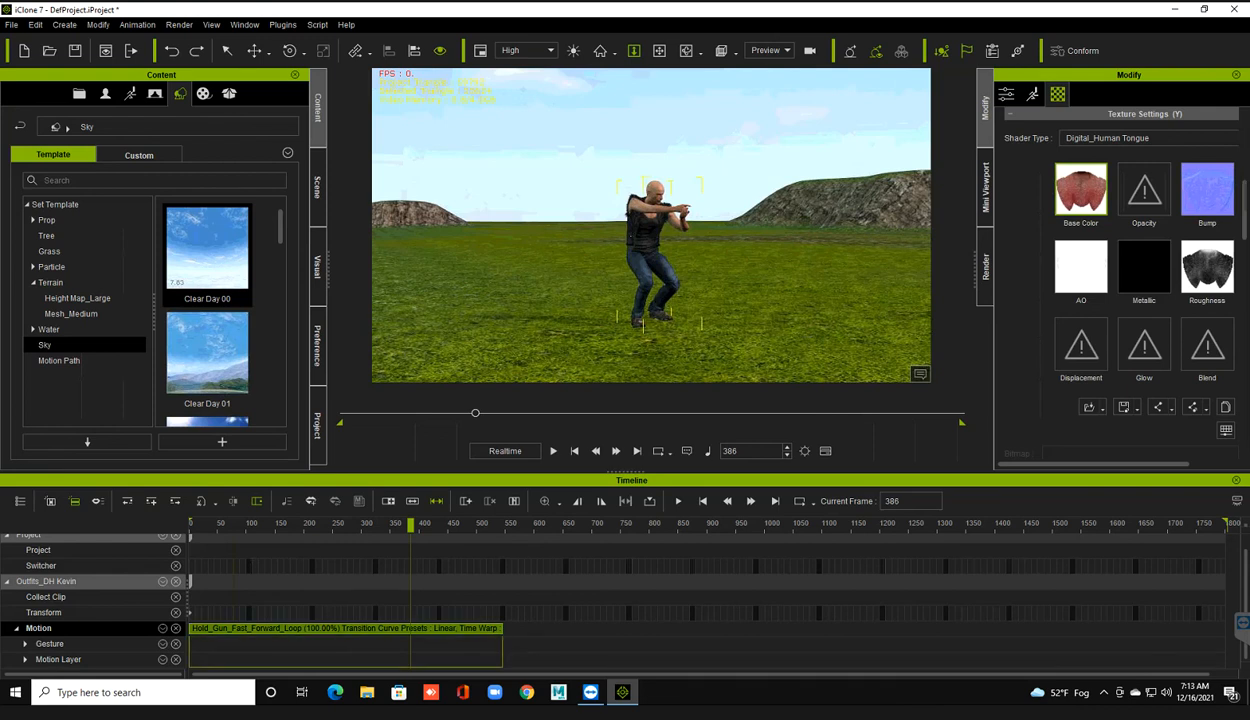
{"action": "right_click", "coordinate": [410, 627]}
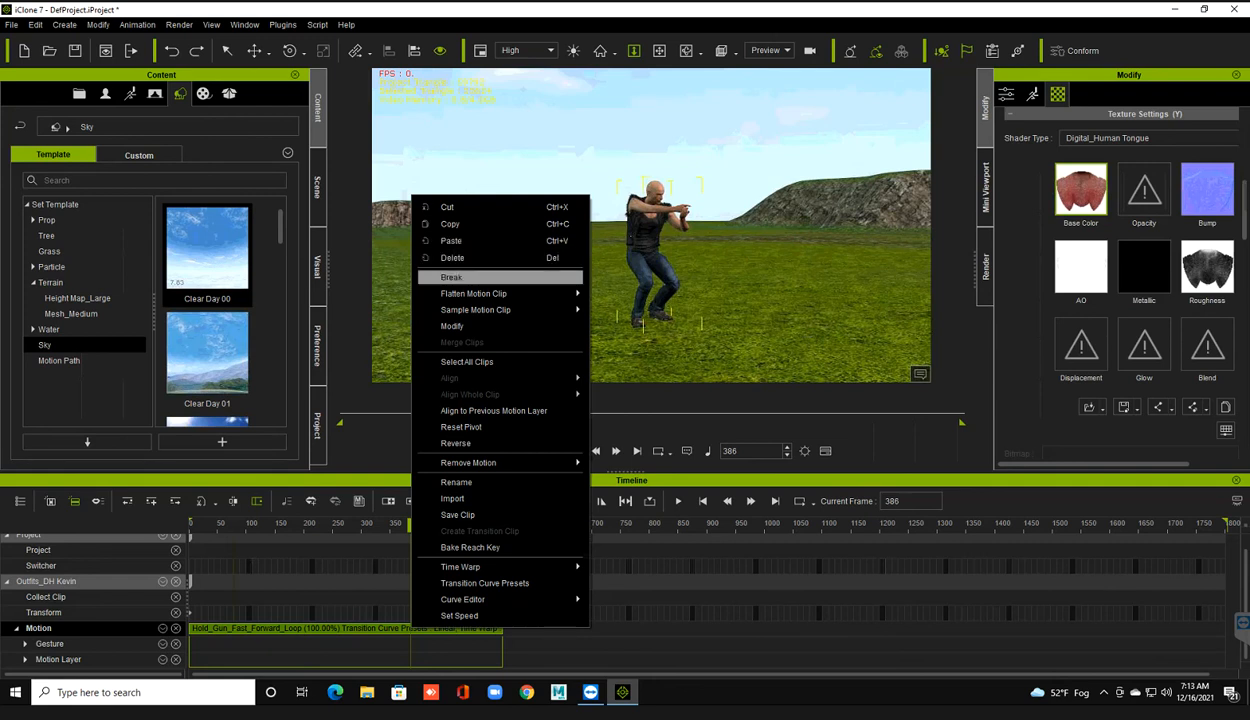
{"action": "left_click", "coordinate": [451, 277]}
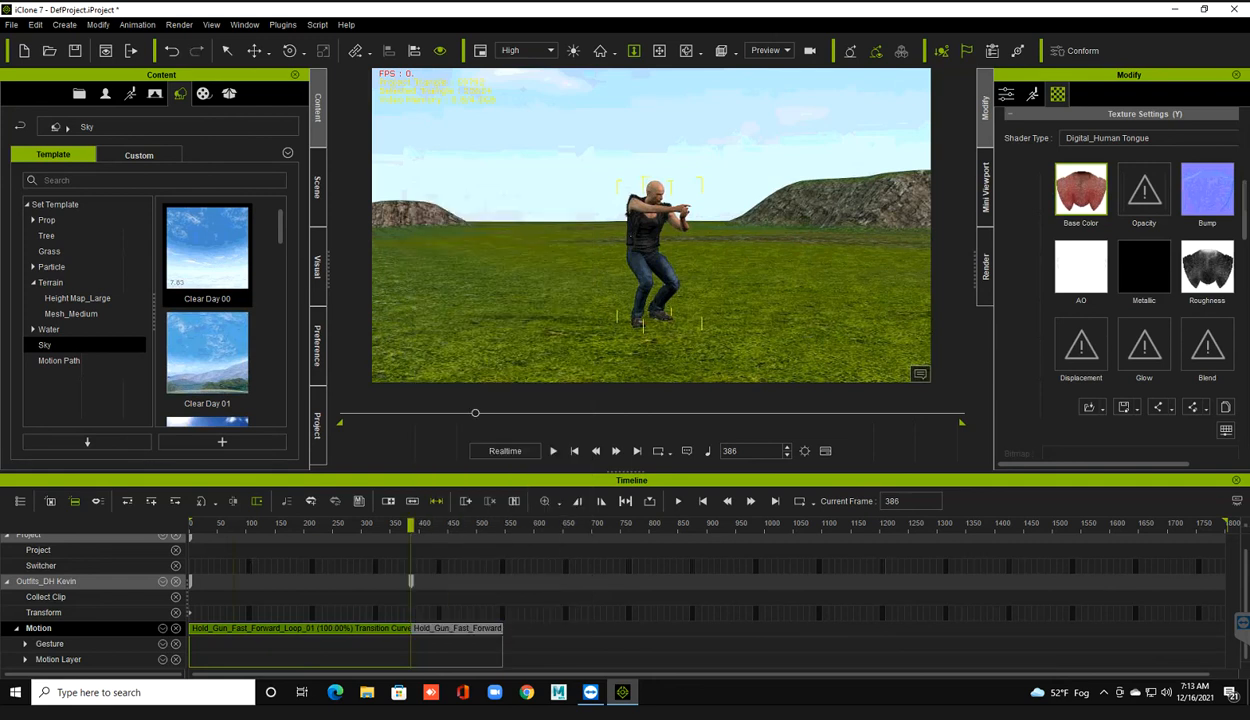
{"action": "left_click_drag", "start_coordinate": [455, 629], "coordinate": [514, 629]}
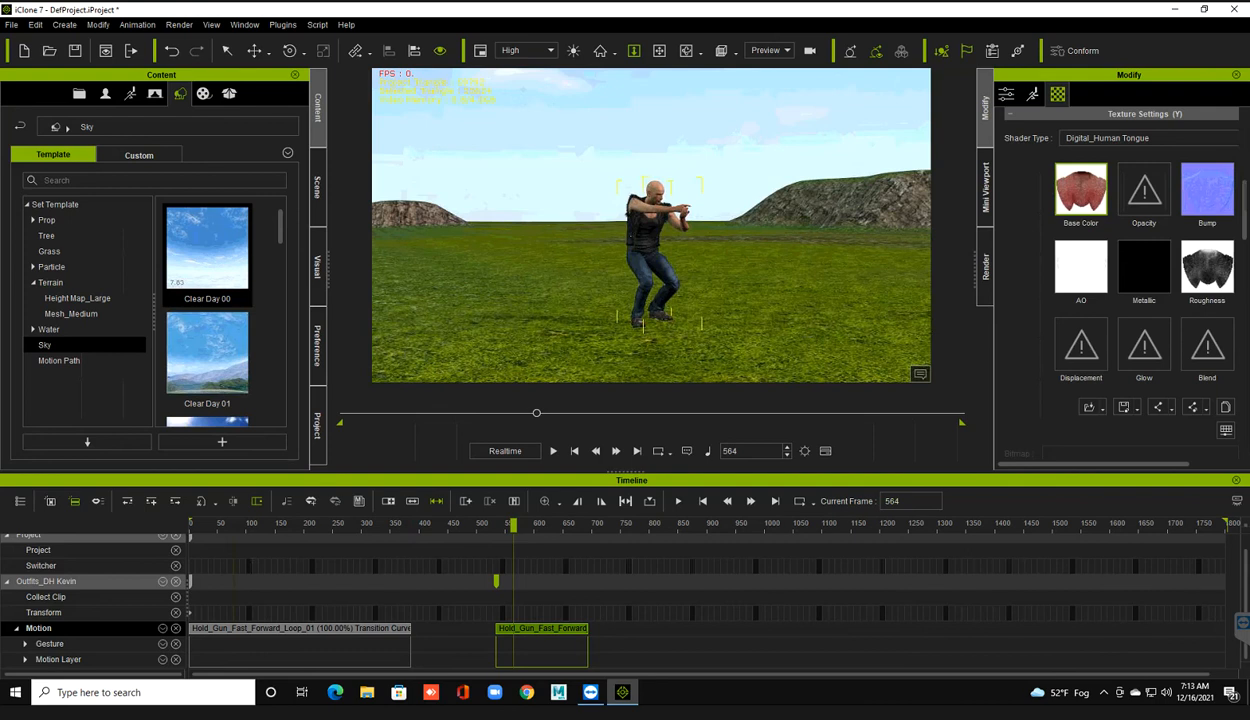
- Copy the first piece of the split motion clip, Hold_Gun_Fast_Forward_Loop_01
{"action": "left_click", "coordinate": [365, 629]}
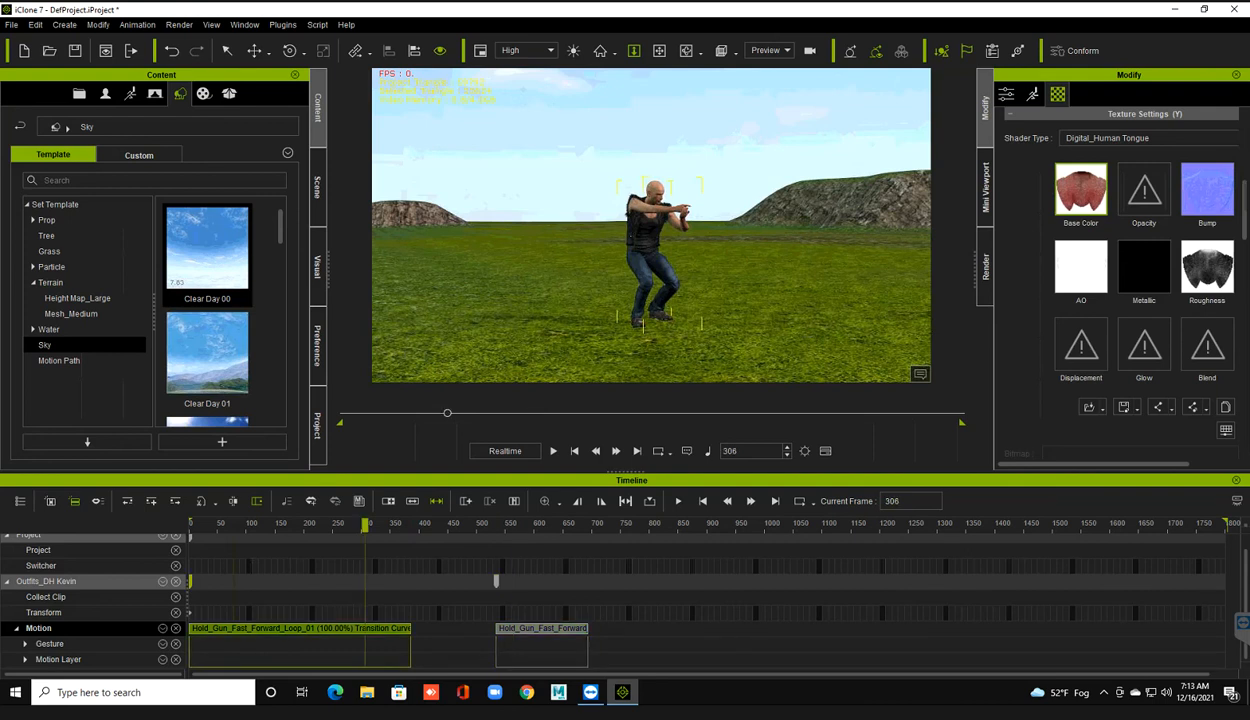
{"action": "right_click", "coordinate": [366, 630]}
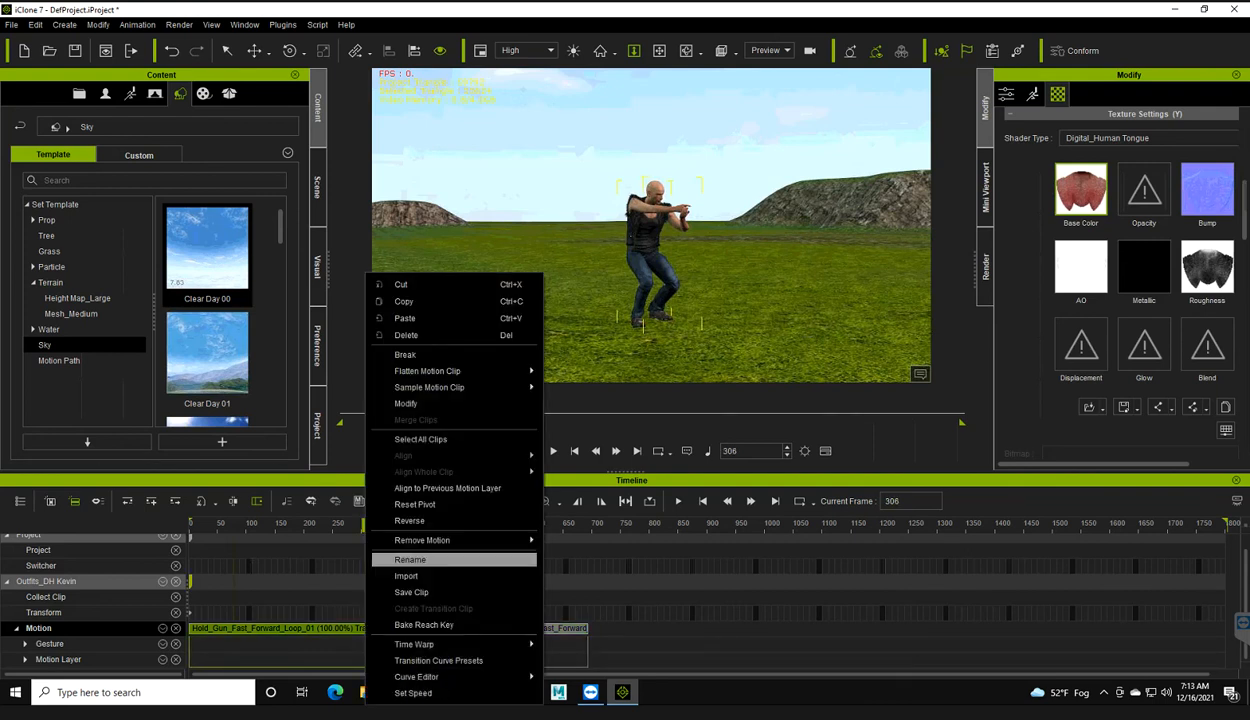
{"action": "left_click", "coordinate": [404, 301]}
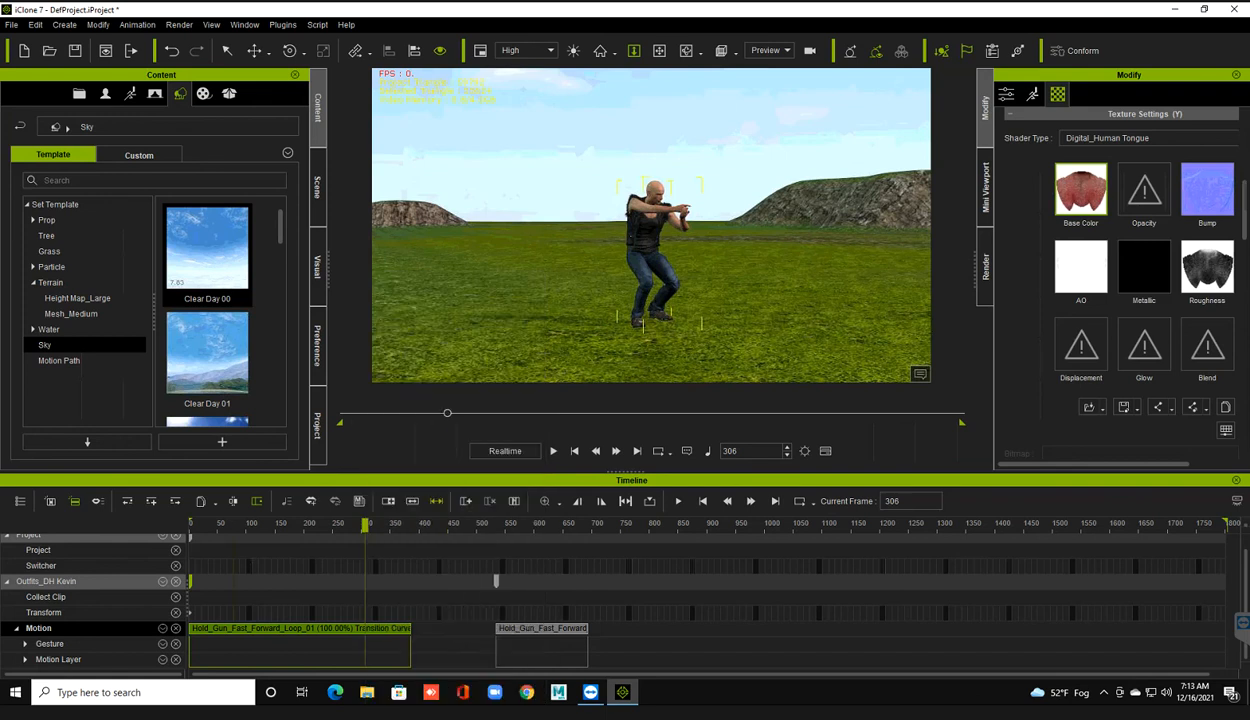
{"action": "left_click", "coordinate": [1175, 9]}
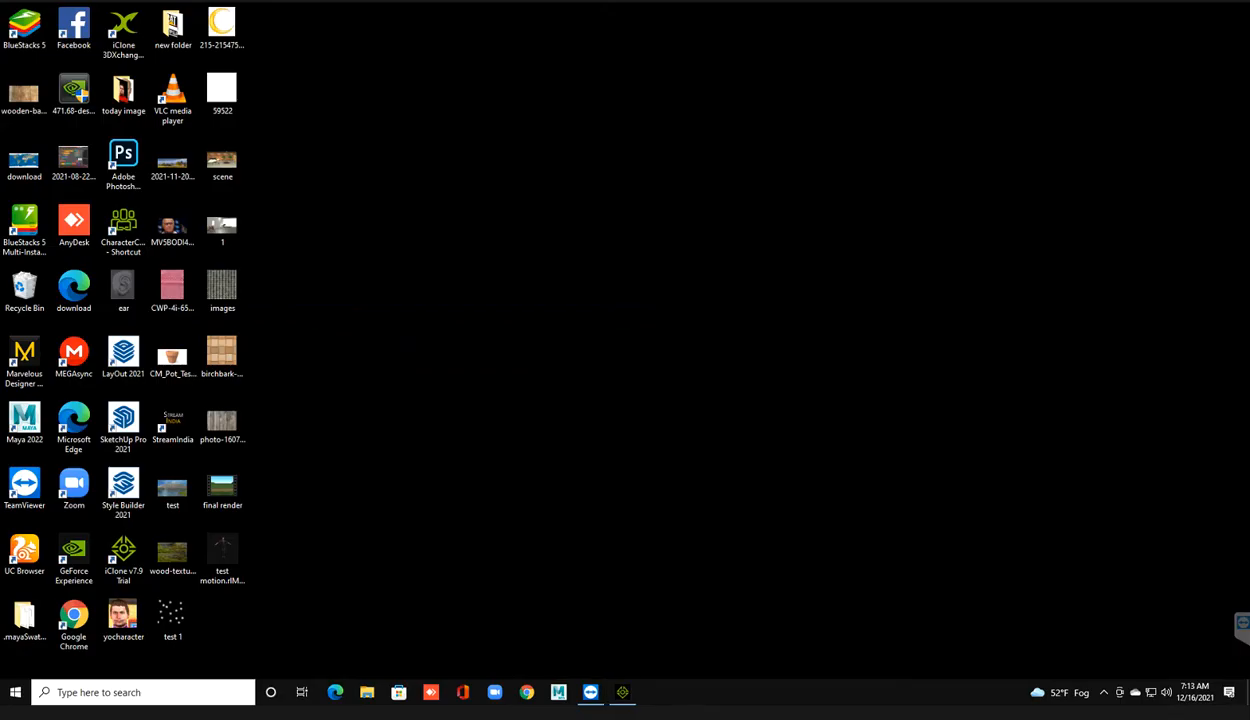
{"action": "right_click", "coordinate": [763, 198]}
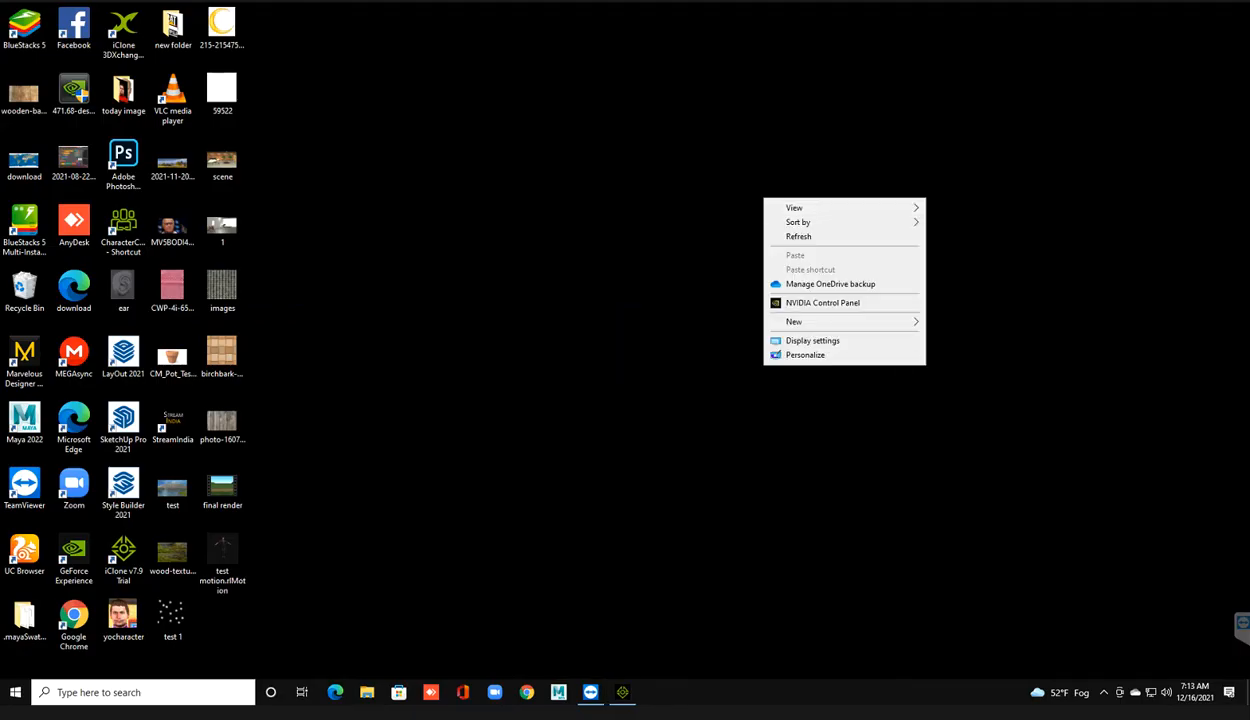
{"action": "right_click", "coordinate": [744, 192]}
{"action": "left_click", "coordinate": [778, 231]}
{"action": "left_click", "coordinate": [622, 692]}
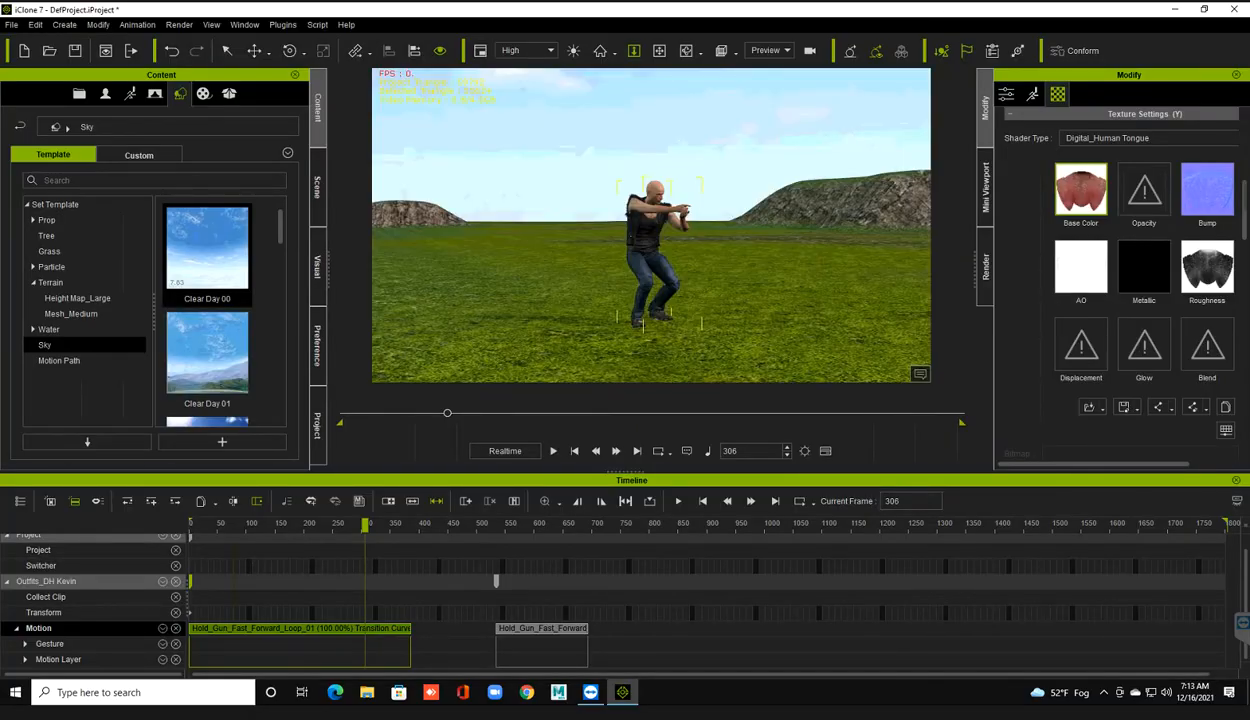
- Add the 0.Zane avatar from the avatar templates to the scene, beside the existing avatar
{"action": "left_click", "coordinate": [105, 94]}
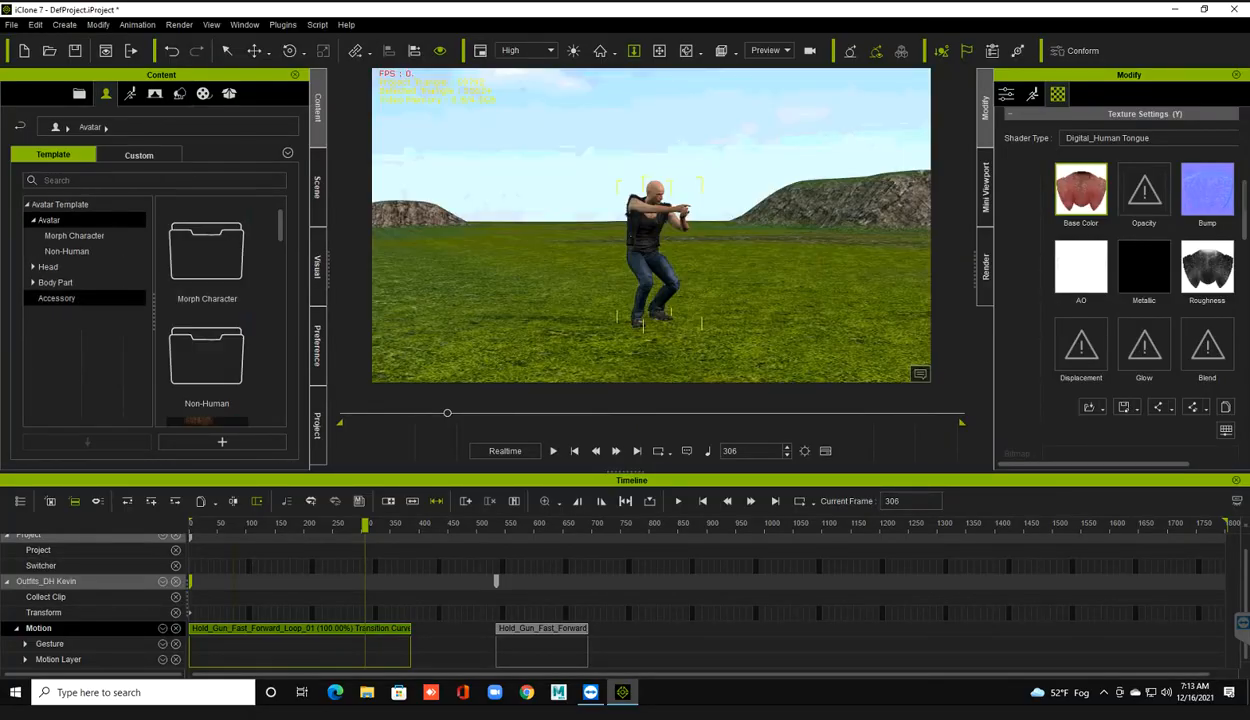
{"action": "scroll", "coordinate": [207, 340], "scroll_direction": "down", "scroll_amount": 3}
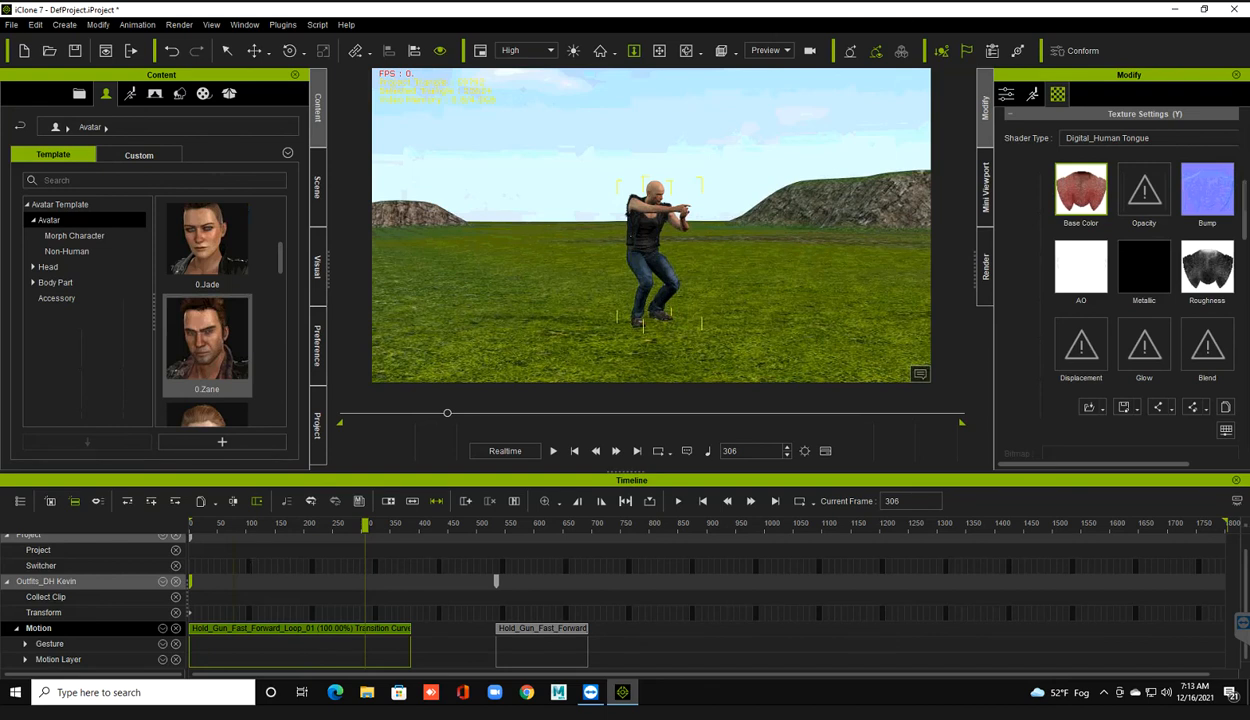
{"action": "left_click_drag", "start_coordinate": [207, 340], "coordinate": [488, 290]}
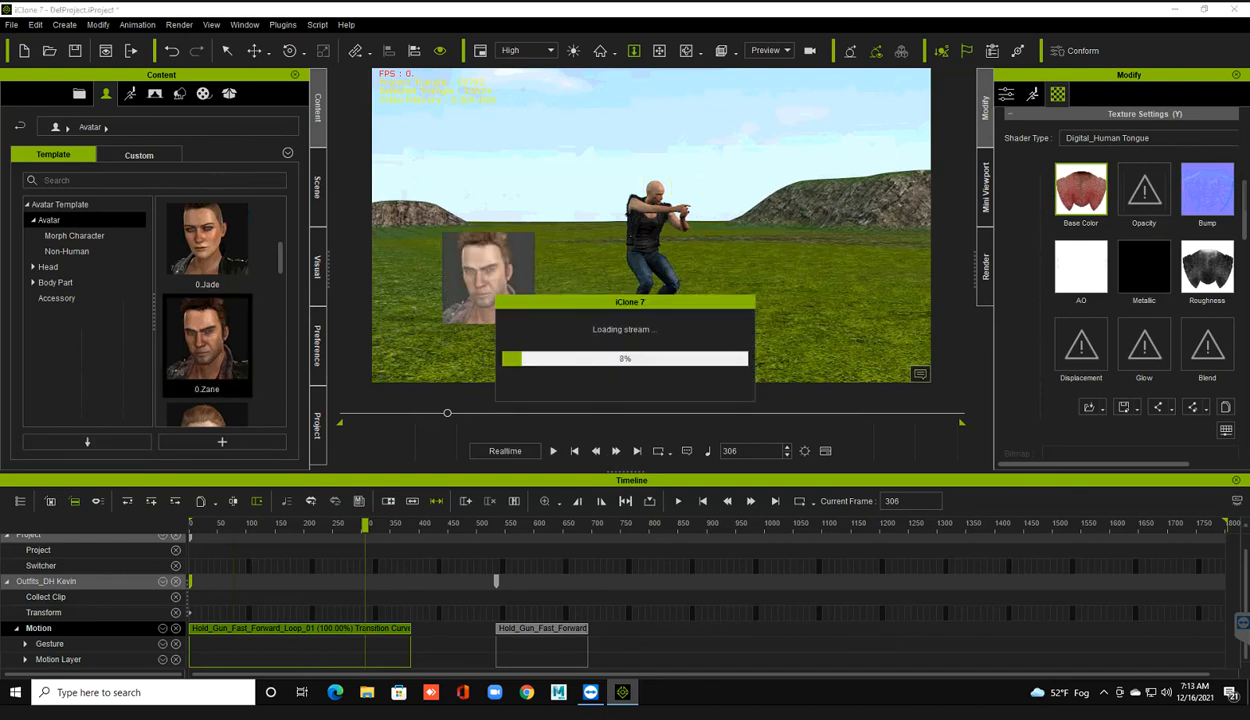
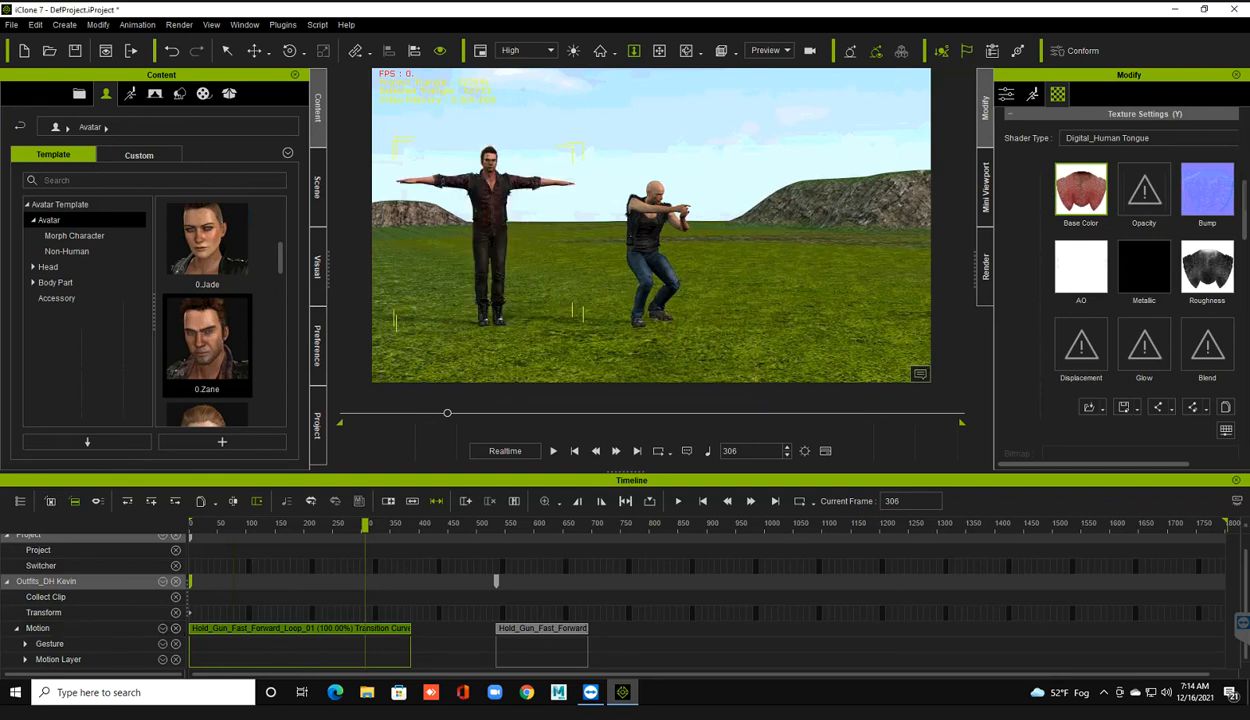
- Return to the first frame and display the tracks of the 0.Zane avatar in the timeline
{"action": "left_click", "coordinate": [574, 451]}
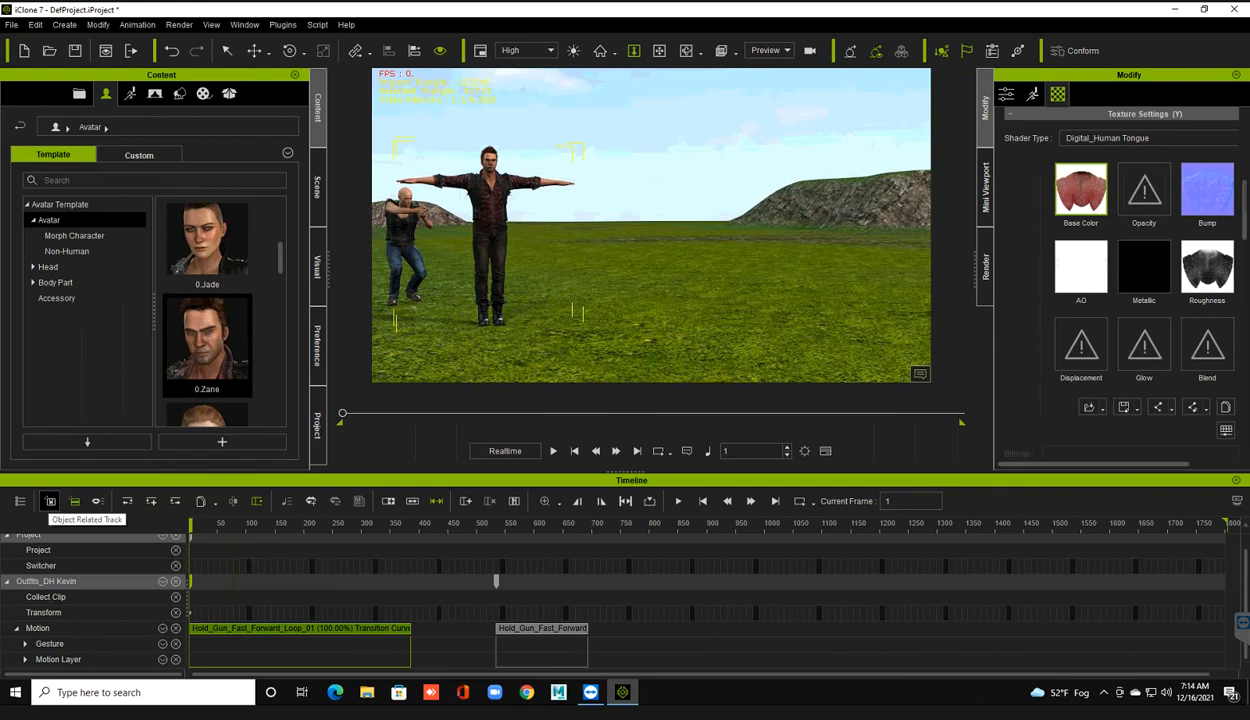
{"action": "left_click", "coordinate": [50, 501]}
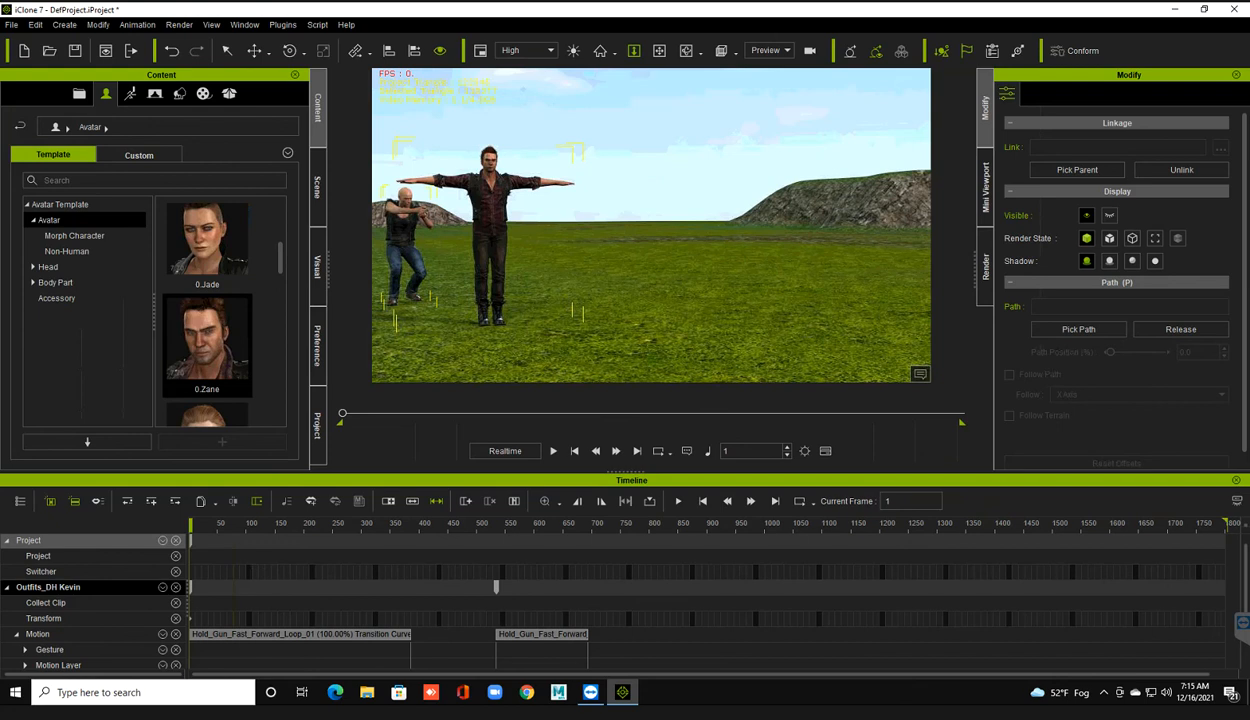
{"action": "scroll", "coordinate": [651, 225], "scroll_direction": "down", "scroll_amount": 1}
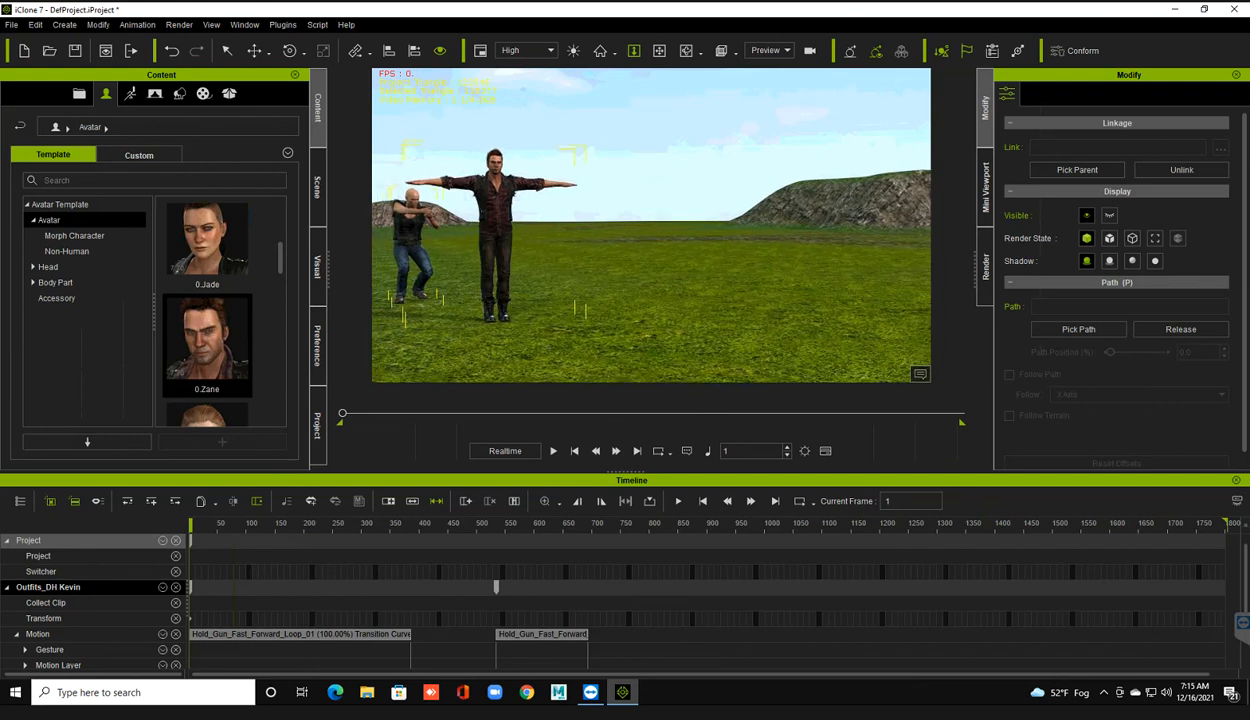
{"action": "key", "text": "Escape"}
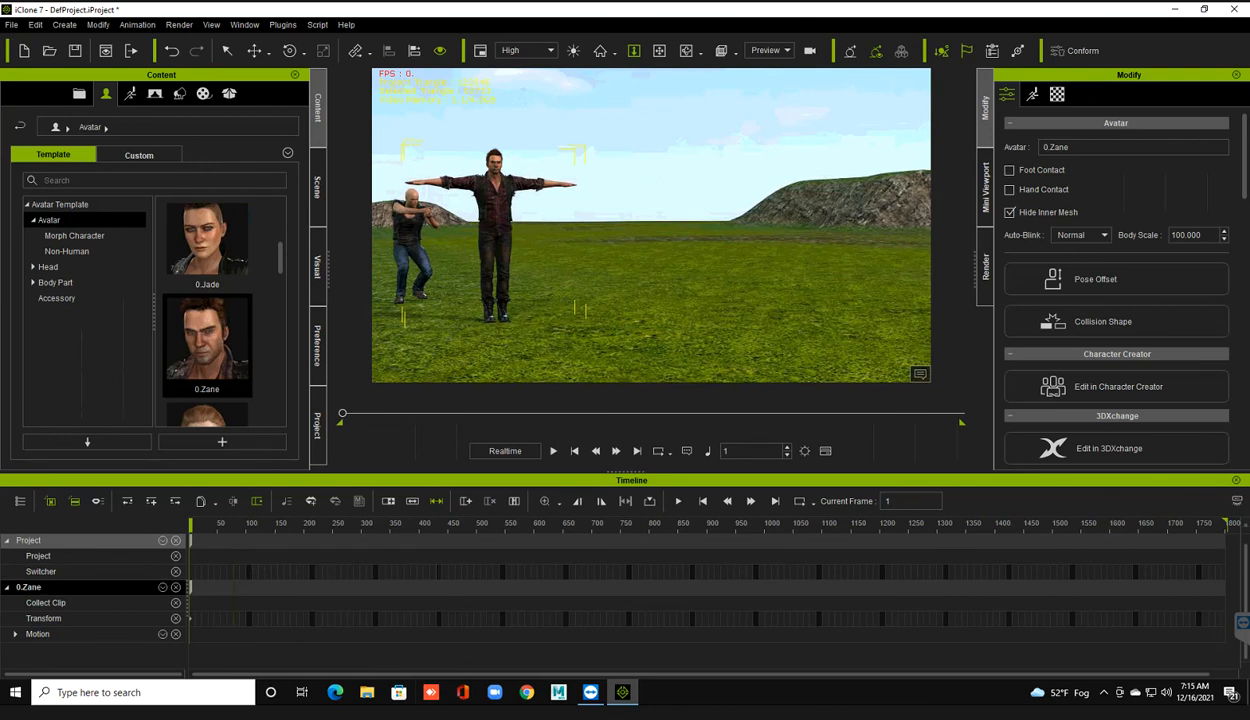
{"action": "right_click", "coordinate": [192, 632]}
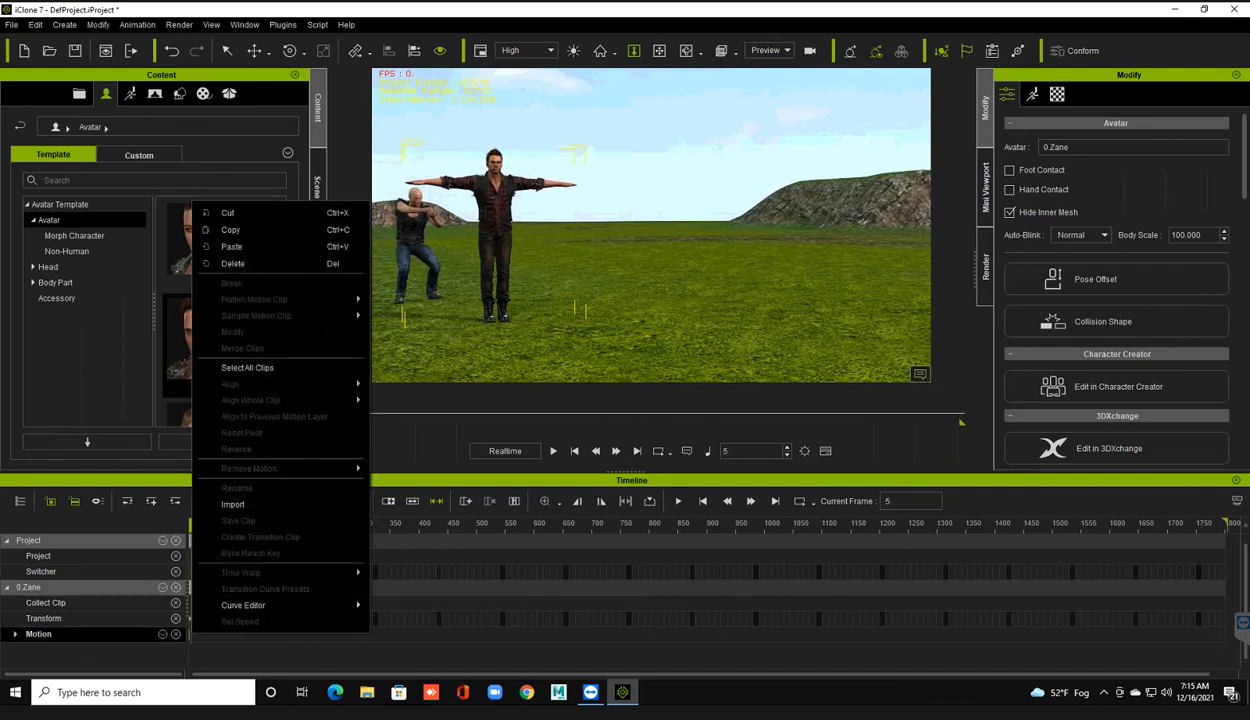
{"action": "left_click", "coordinate": [190, 634]}
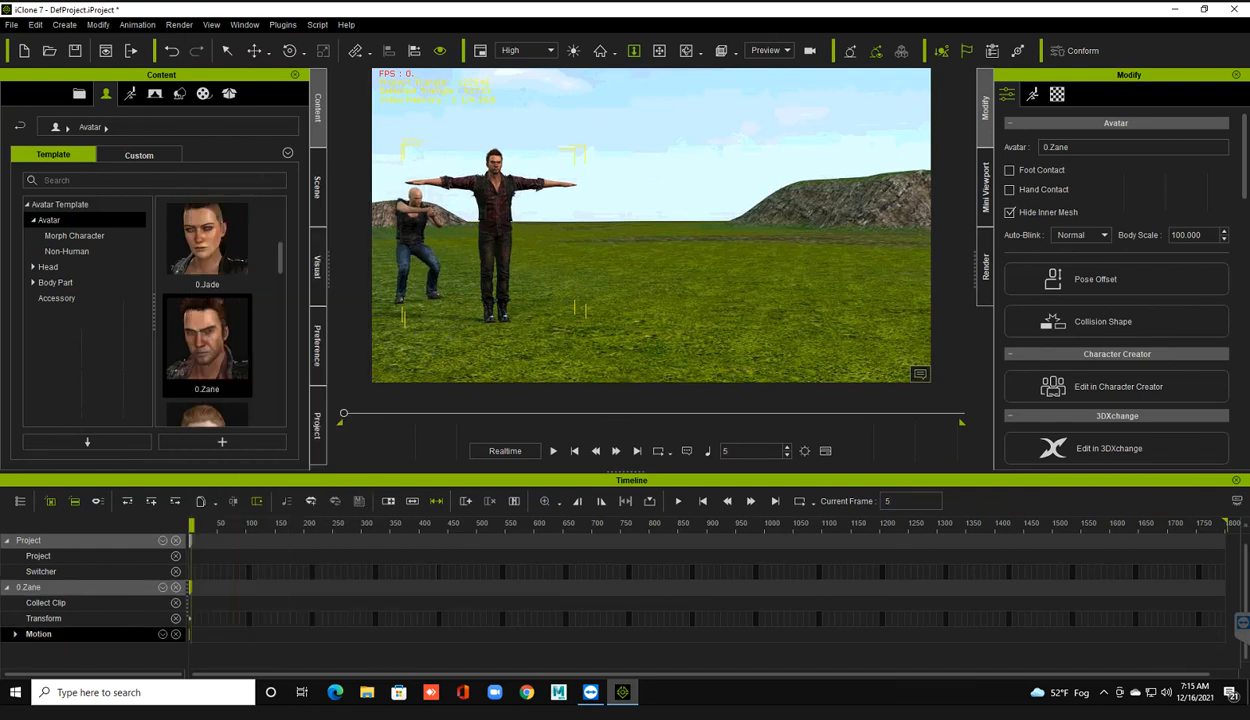
{"action": "right_click", "coordinate": [190, 634]}
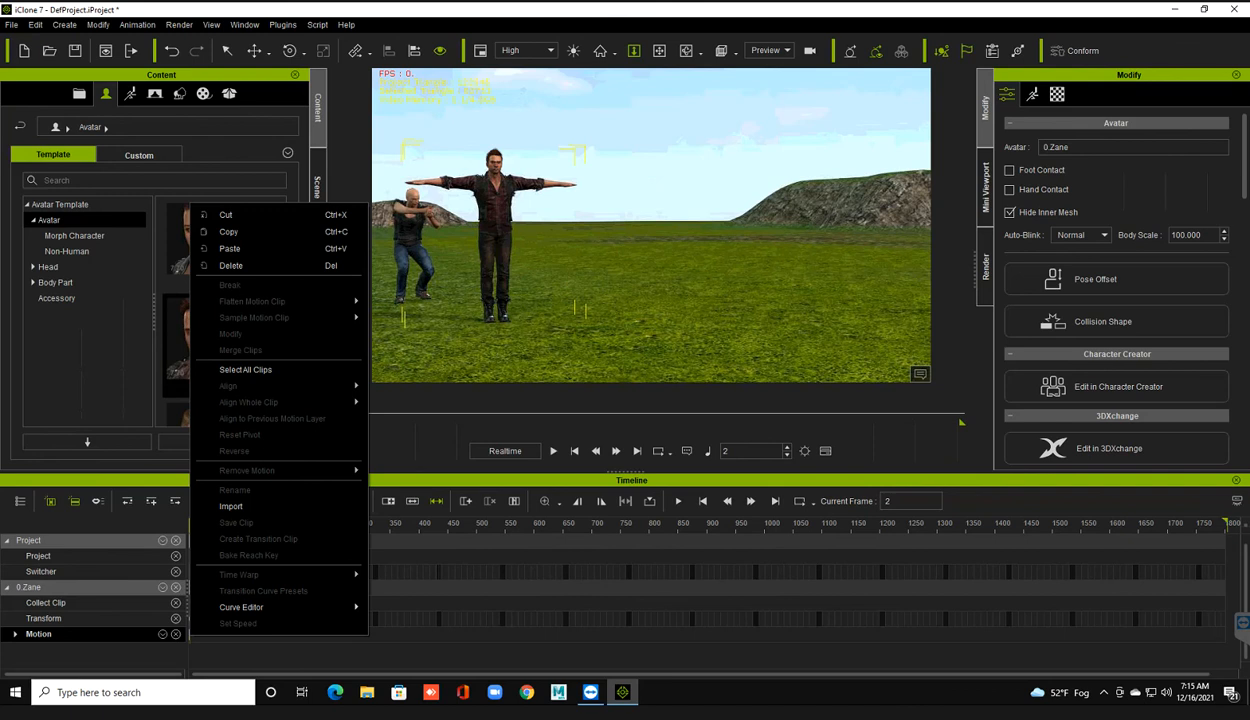
{"action": "left_click_drag", "start_coordinate": [541, 556], "coordinate": [355, 556]}
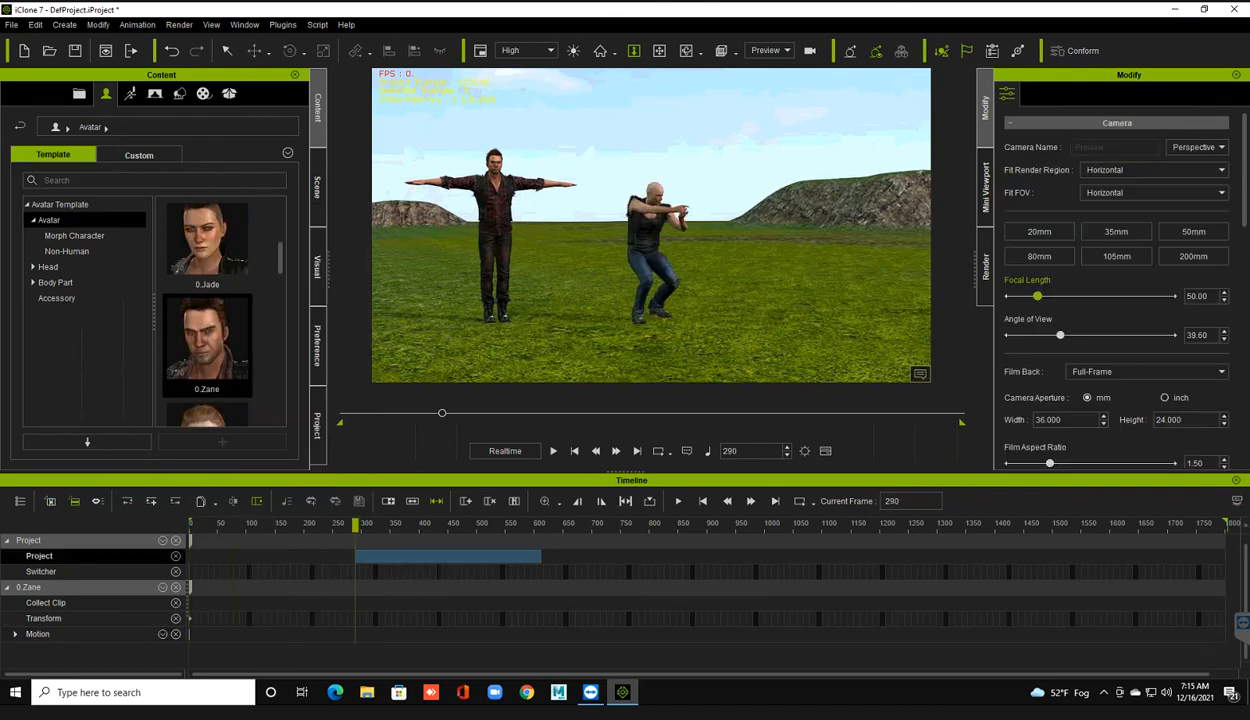
- Paste the copied Hold_Gun_Fast_Forward_Loop_01 clip at frame 1 of 0.Zane's Motion track, play back the animation and return to the first frame
{"action": "left_click_drag", "start_coordinate": [206, 634], "coordinate": [190, 634]}
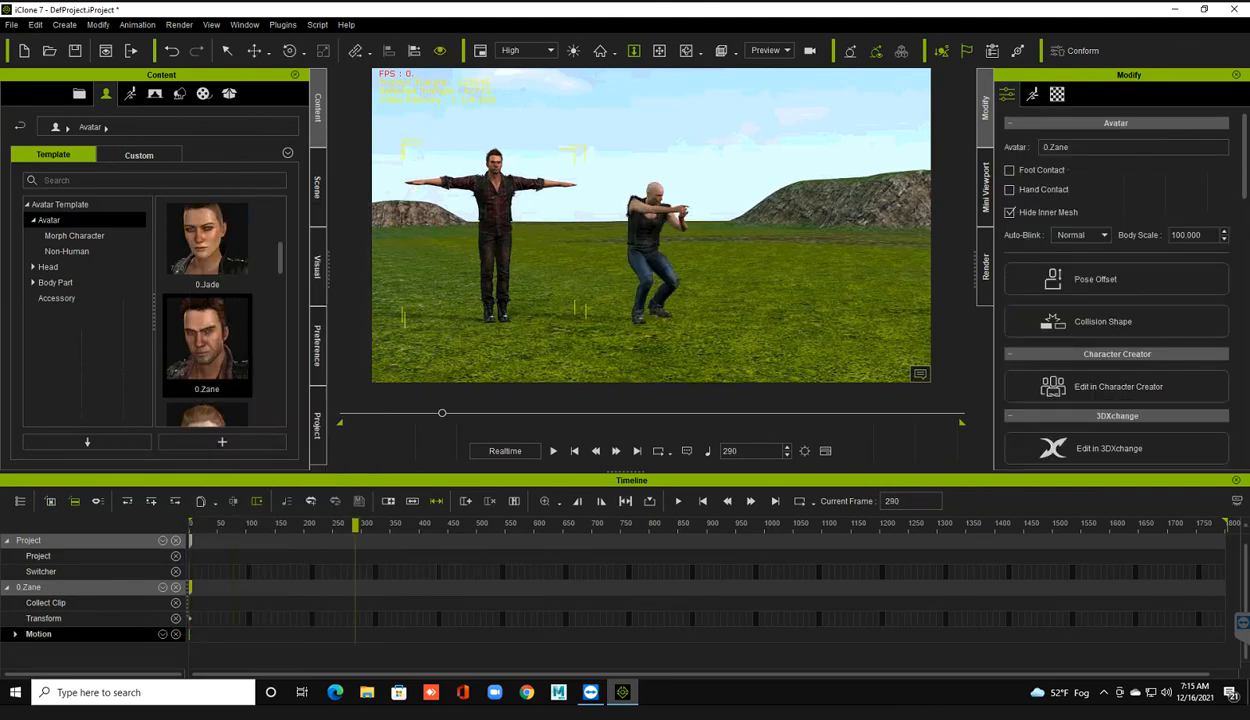
{"action": "left_click", "coordinate": [190, 634]}
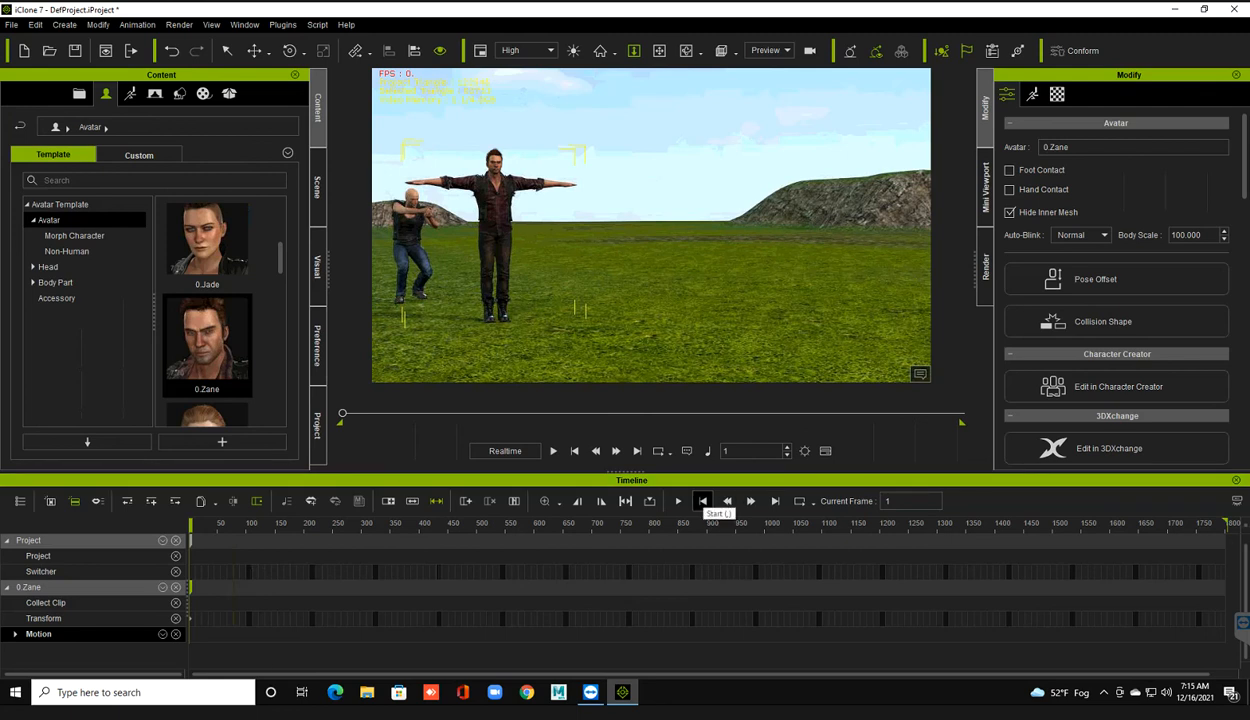
{"action": "key", "text": "ctrl+v"}
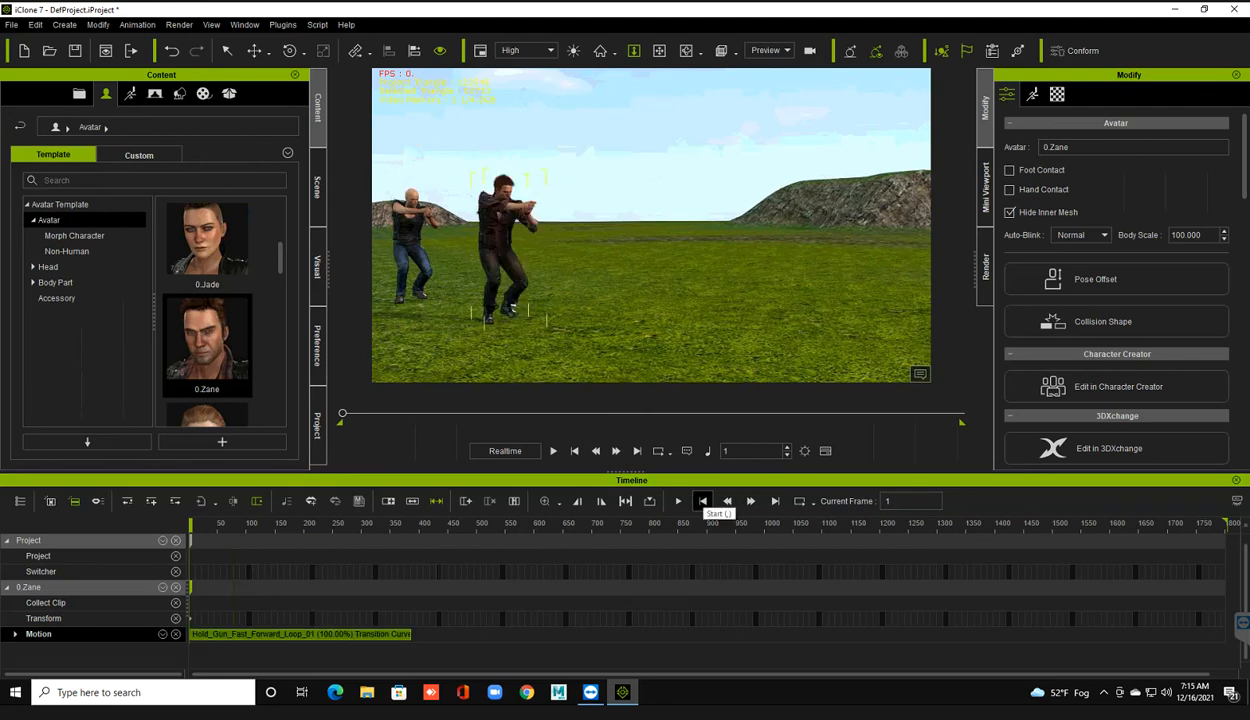
{"action": "left_click", "coordinate": [553, 451]}
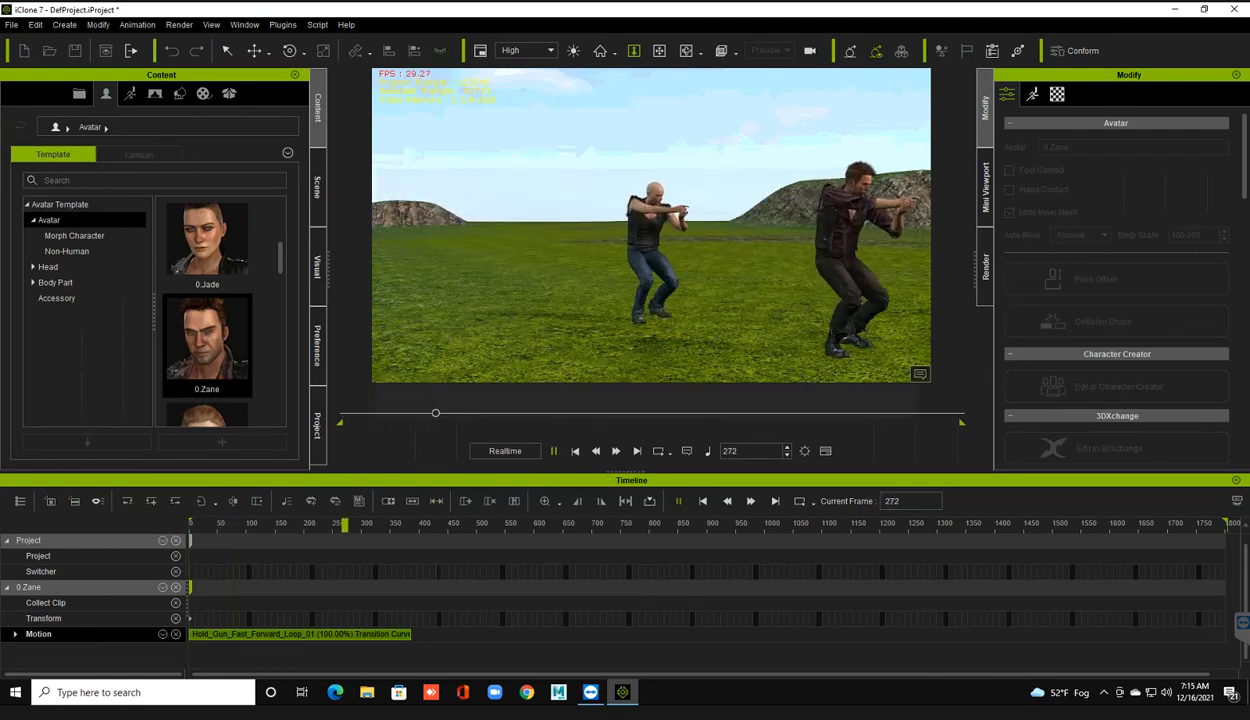
{"action": "left_click", "coordinate": [574, 451]}
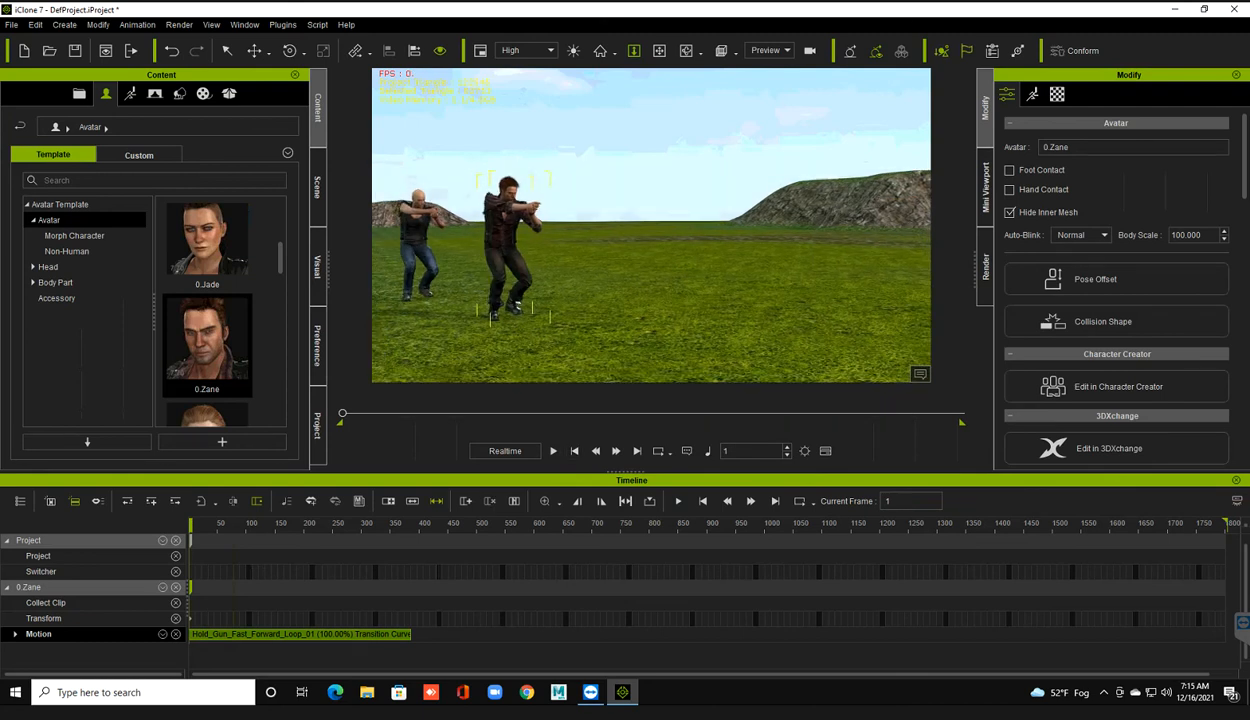
{"action": "key", "text": "x"}
{"action": "left_click_drag", "start_coordinate": [508, 250], "coordinate": [541, 253]}
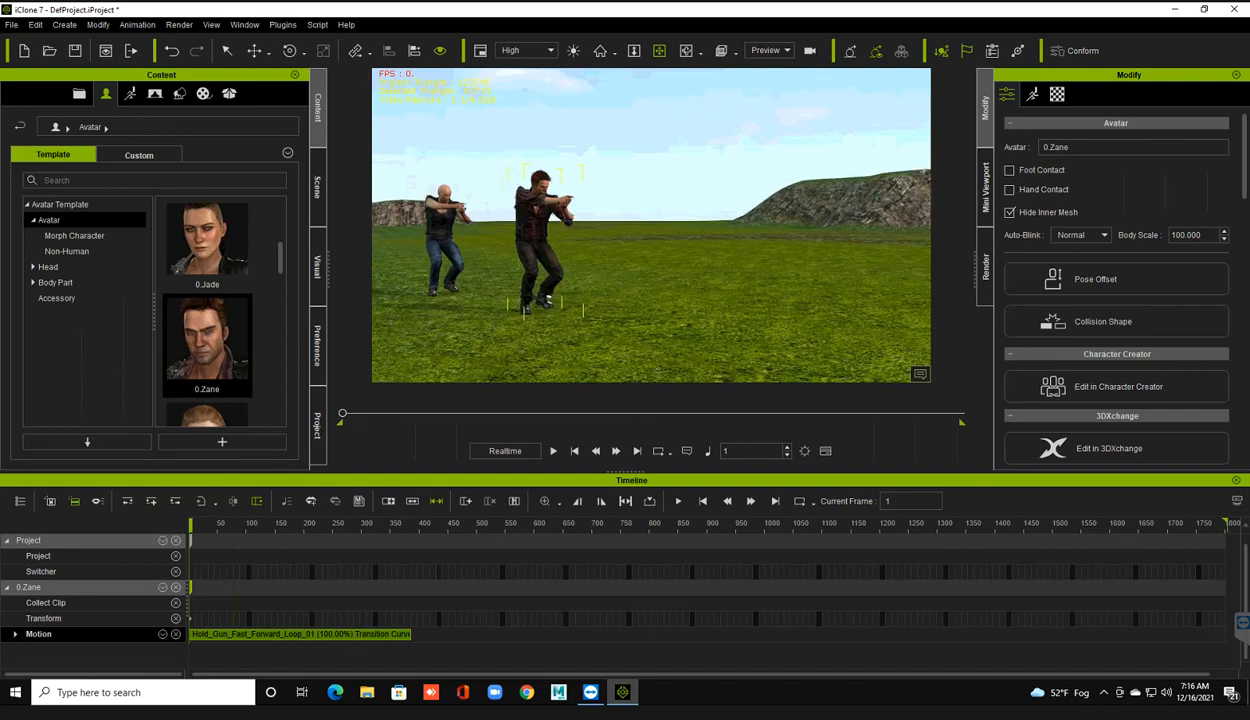
{"action": "mouse_move", "coordinate": [622, 690]}
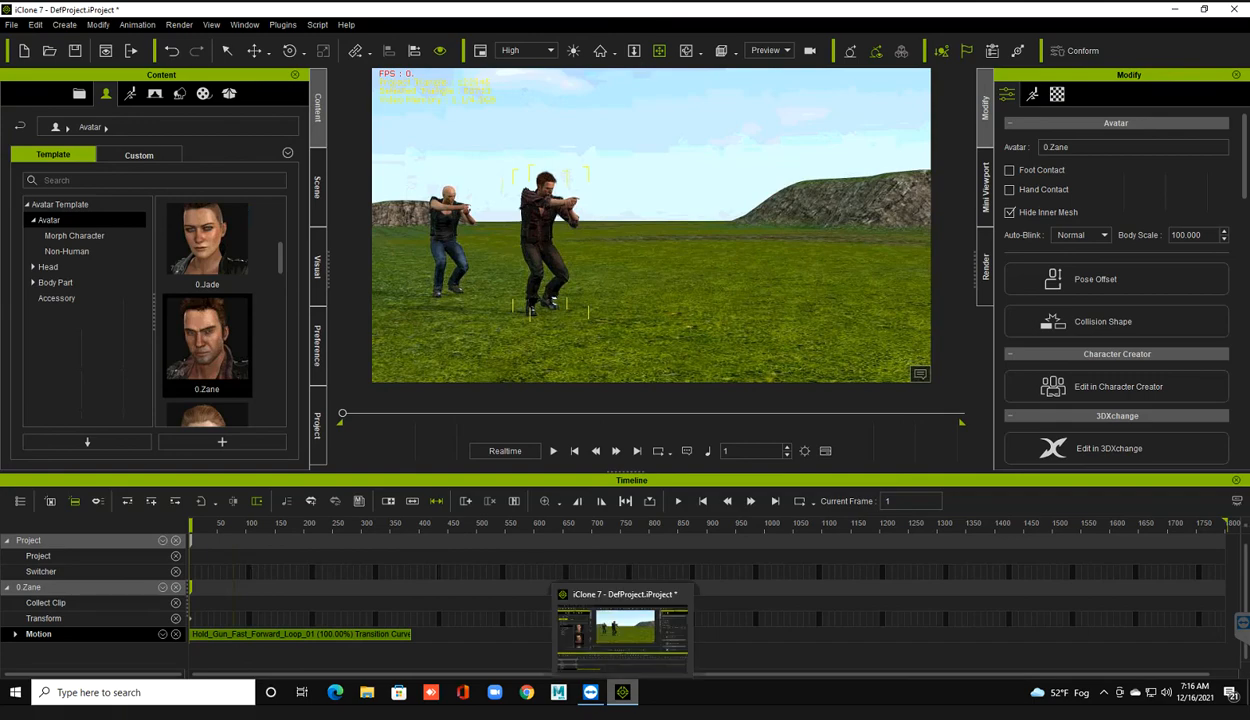